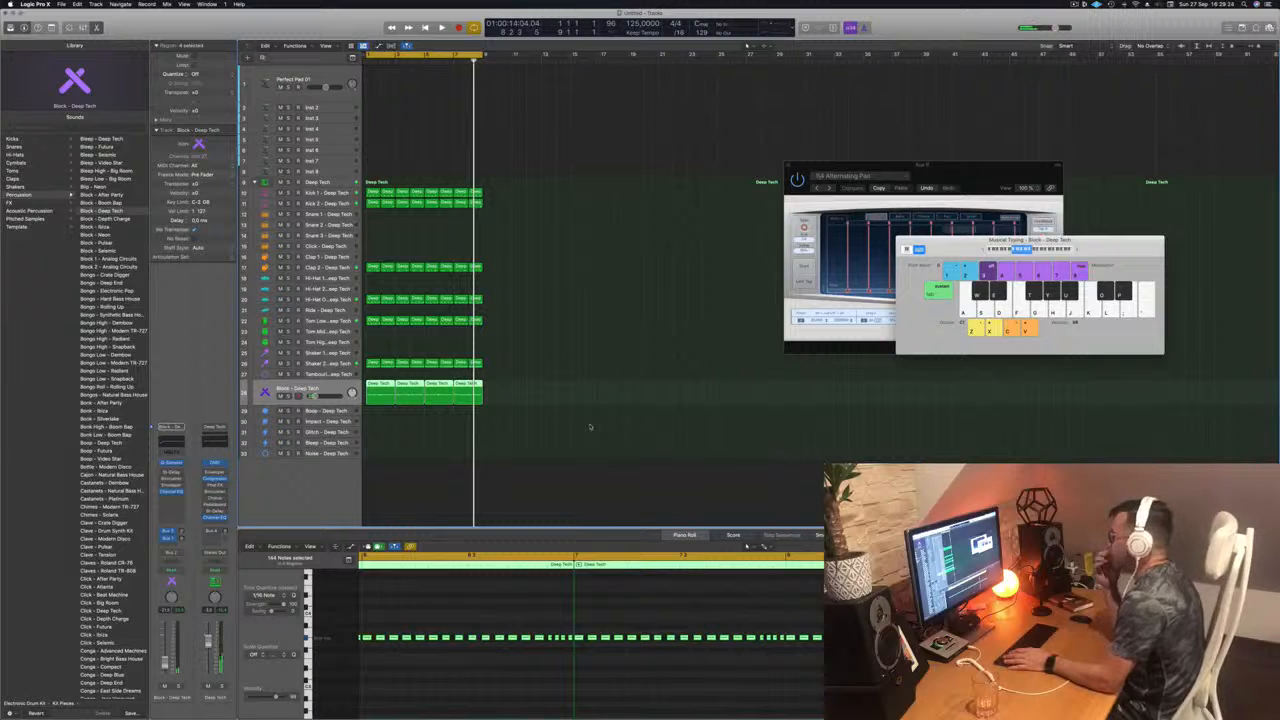
Step: Play the loop and audition the Block - Deep Tech track within the full beat and in solo
key(space)
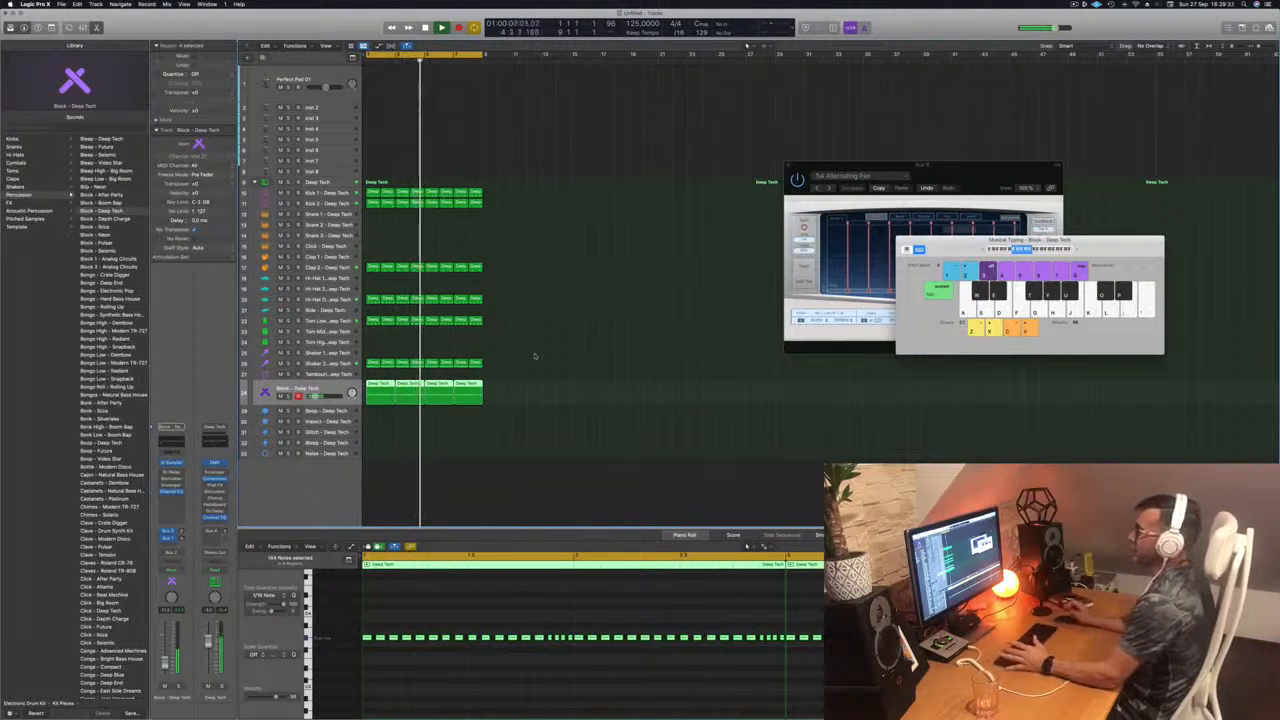
click(517, 364)
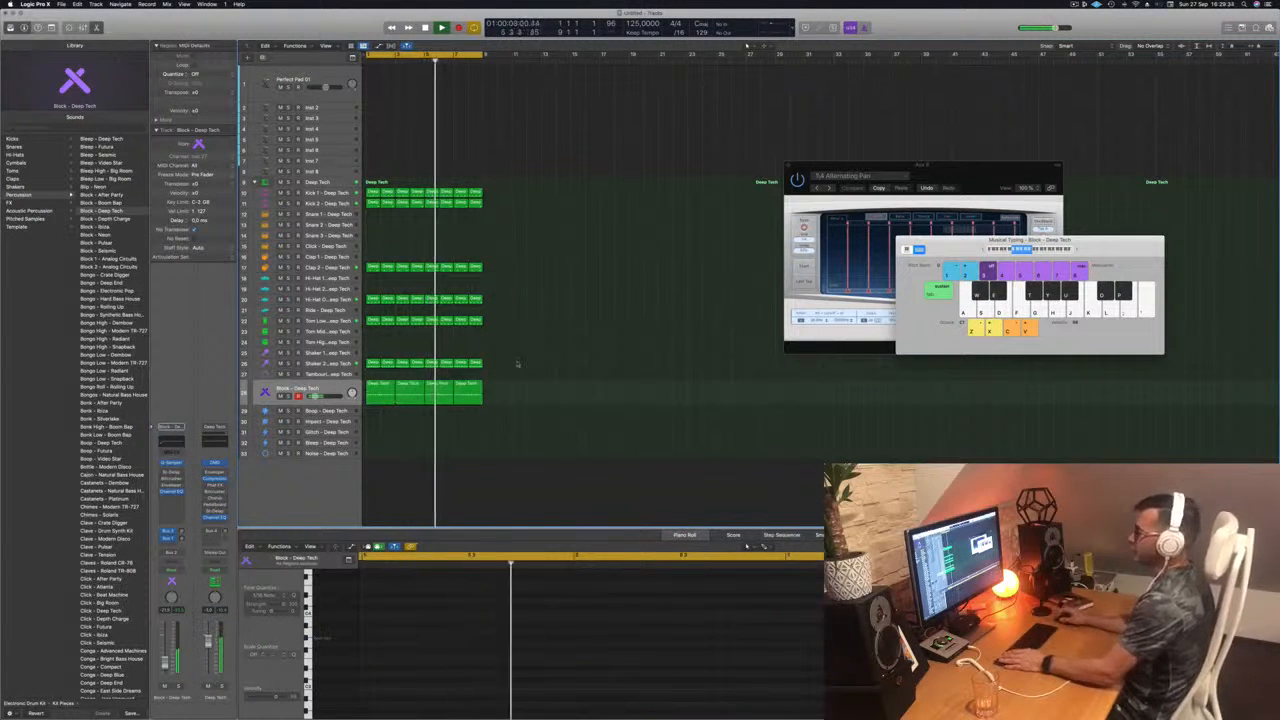
click(339, 388)
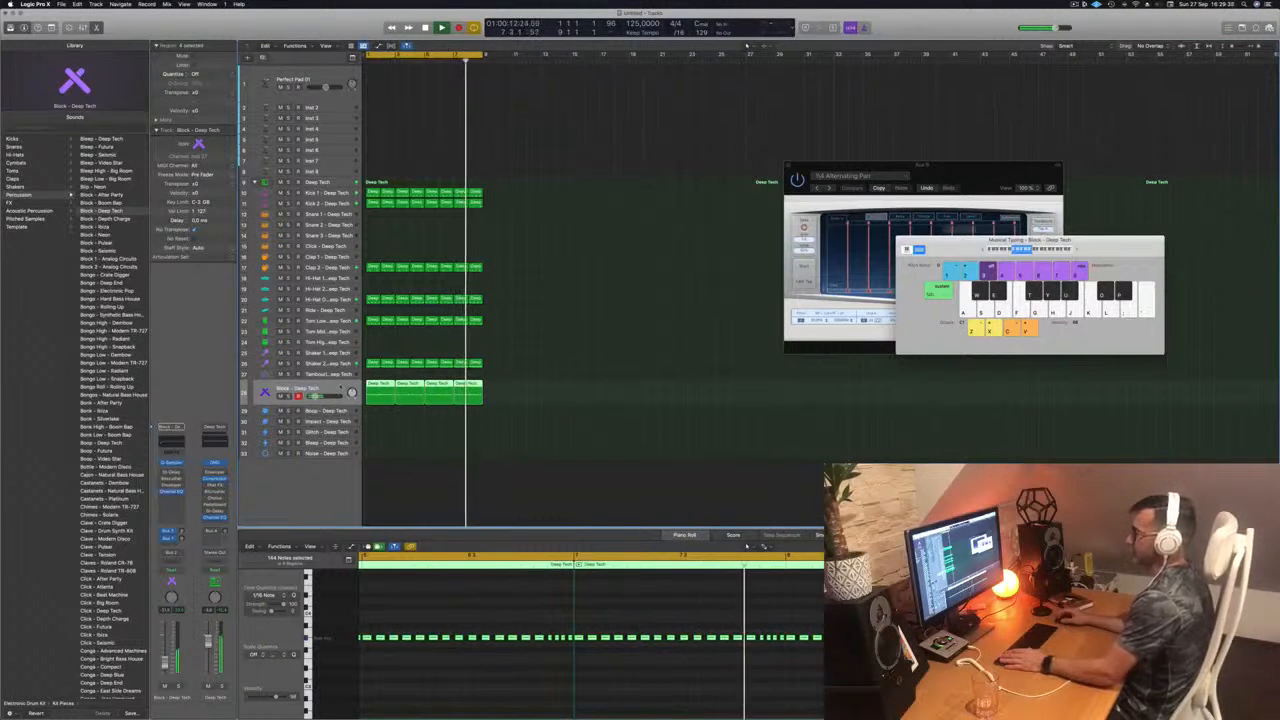
click(288, 396)
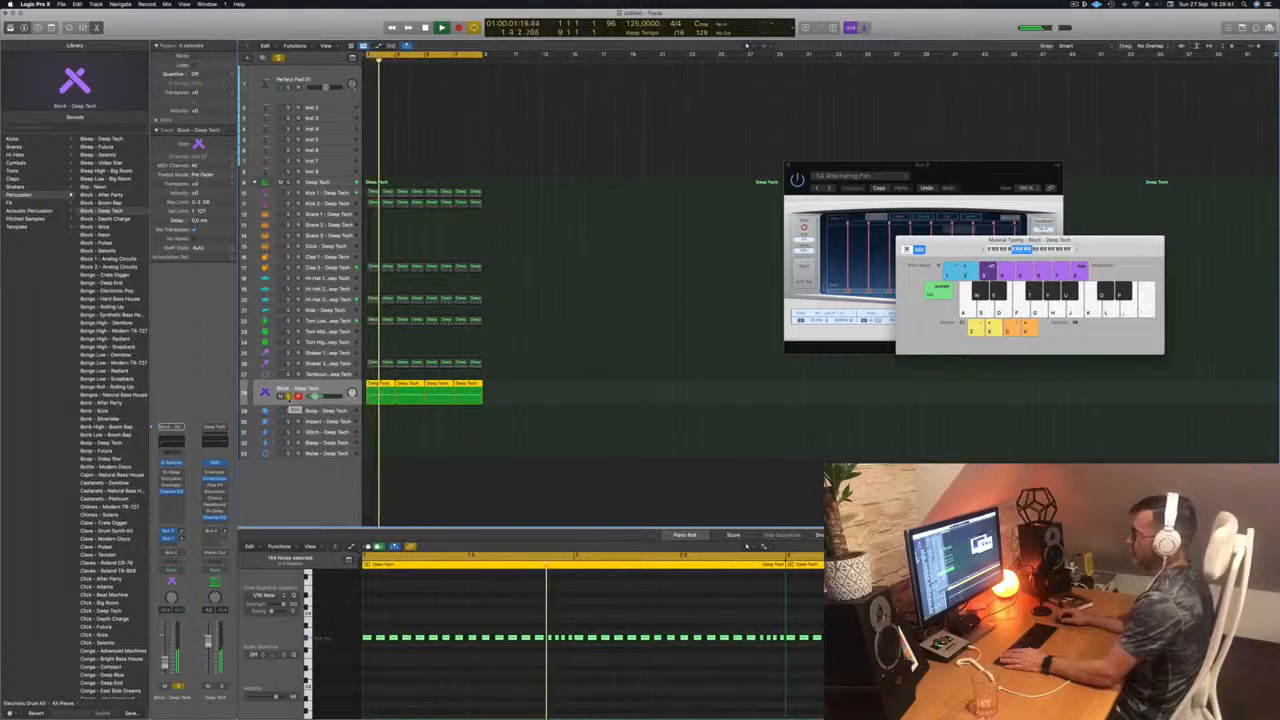
click(289, 396)
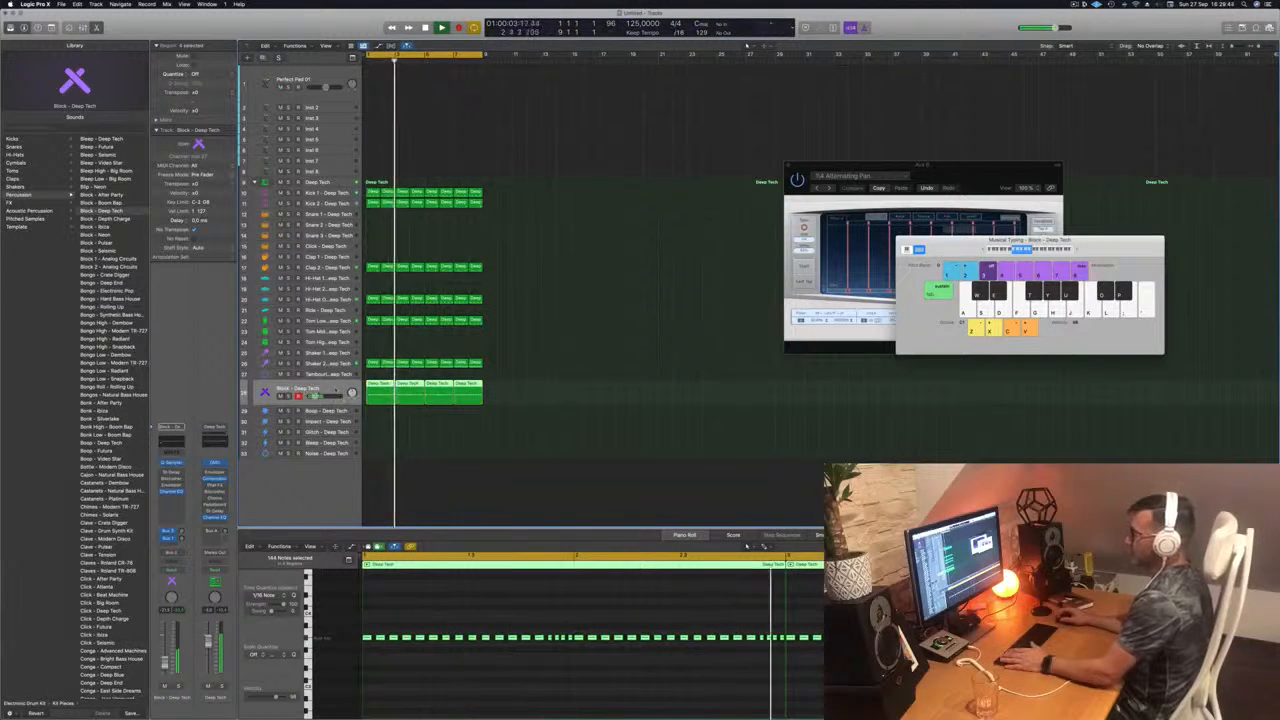
key(space)
key(space)
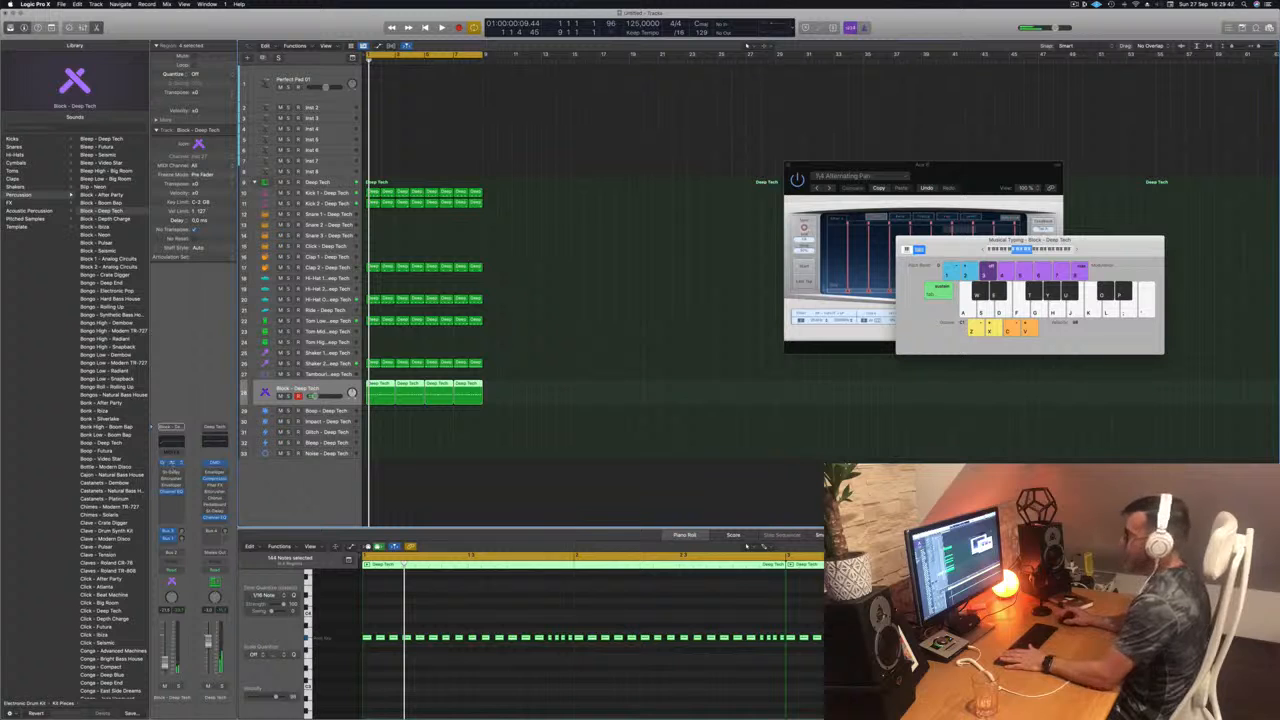
Step: Adjust the coarse pitch in the Block track's Quick Sampler and slightly lower the track's volume while the loop plays
click(172, 463)
drag(712, 118, 794, 96)
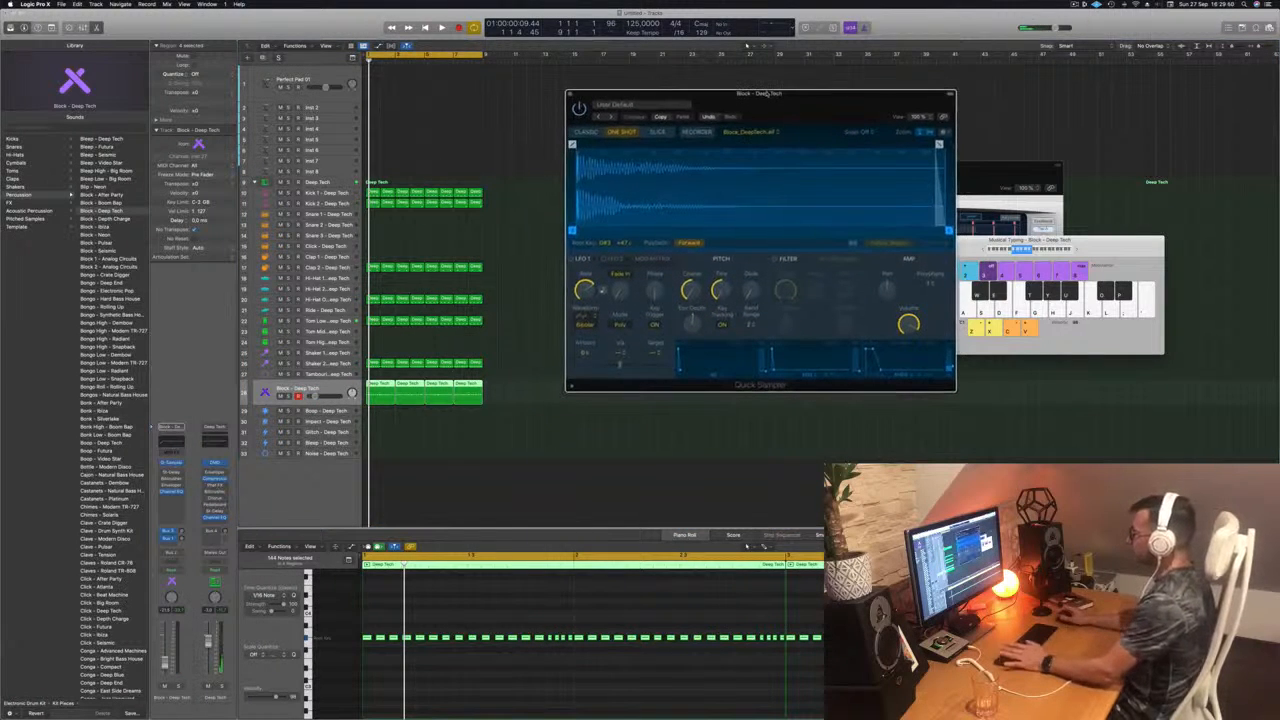
key(space)
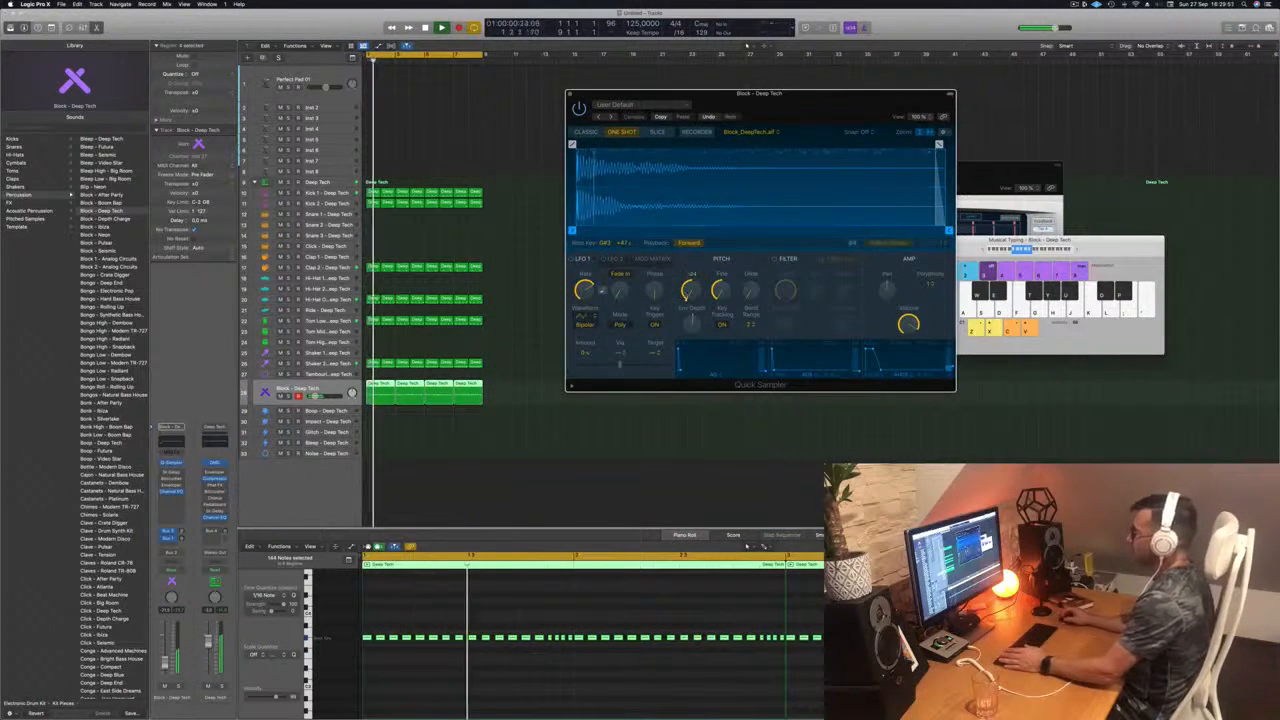
drag(690, 290, 689, 298)
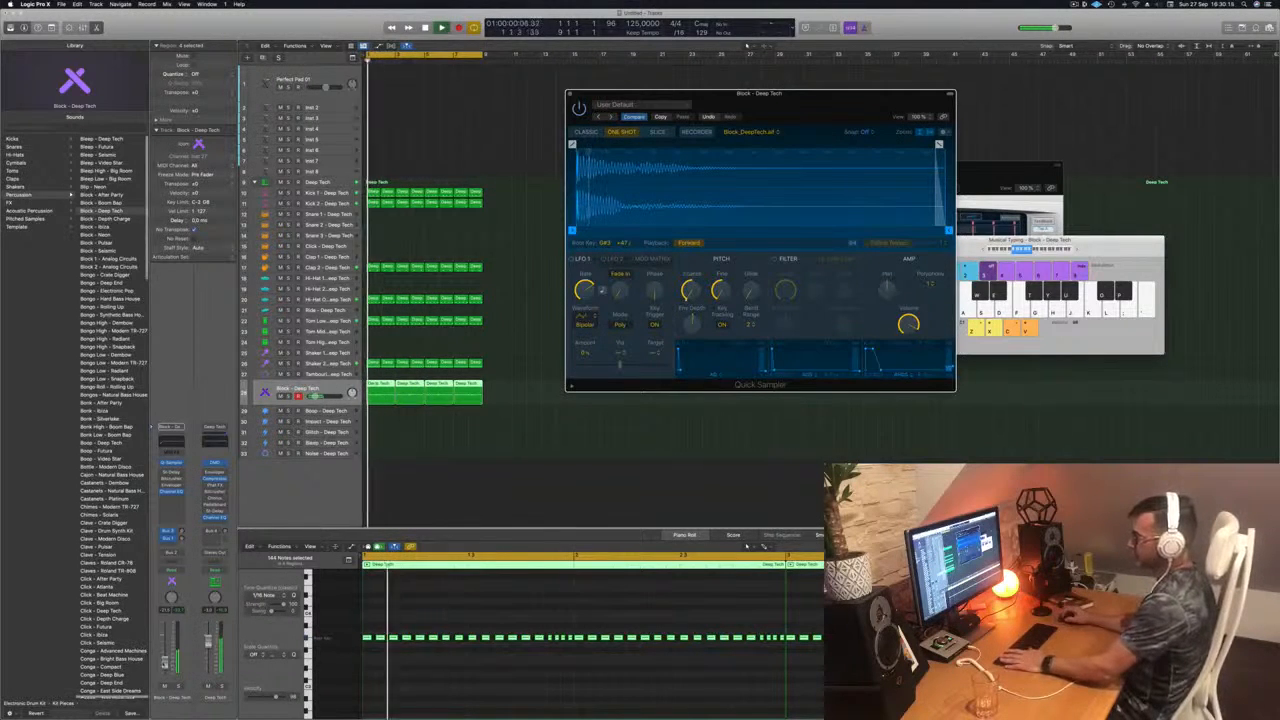
drag(165, 662, 166, 665)
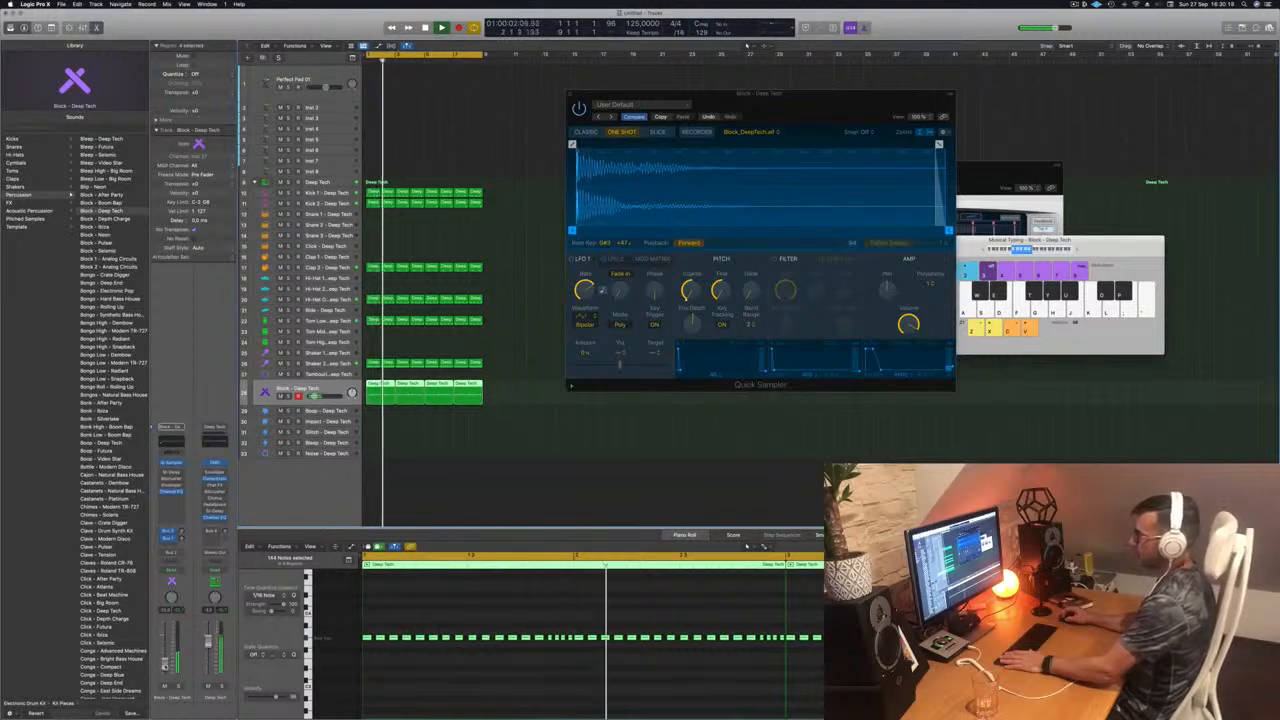
drag(782, 111, 771, 113)
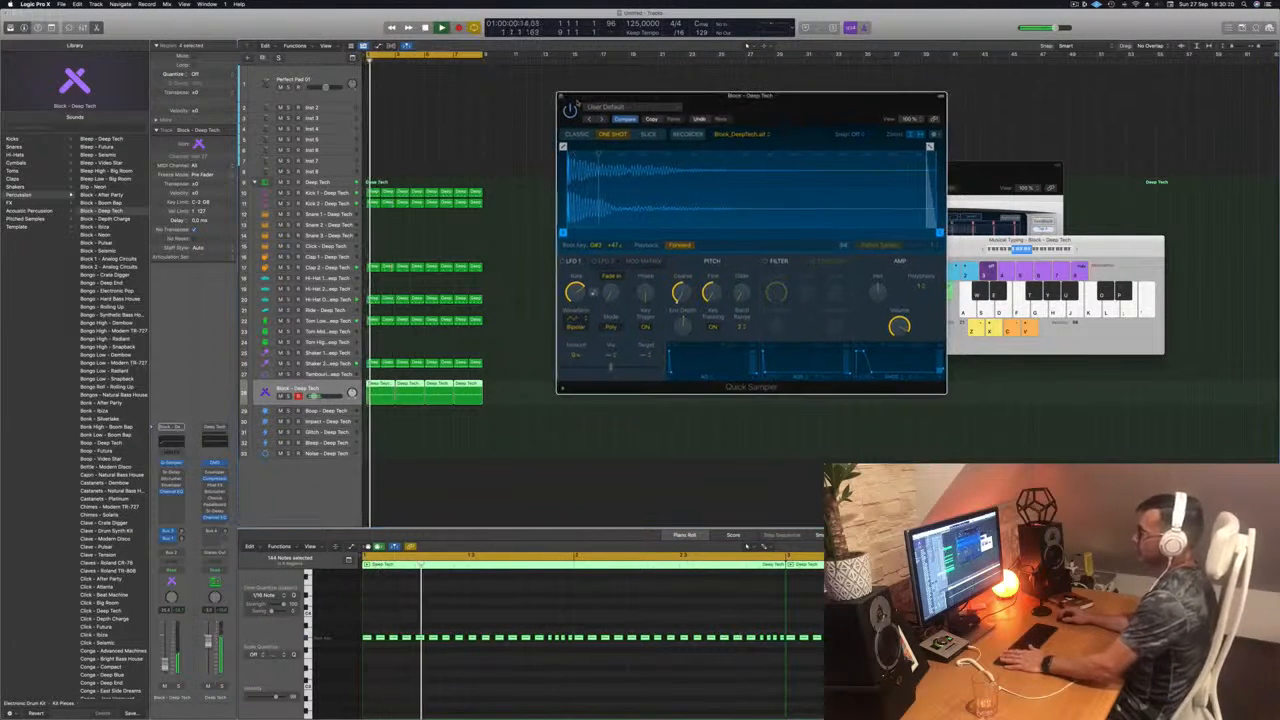
click(560, 96)
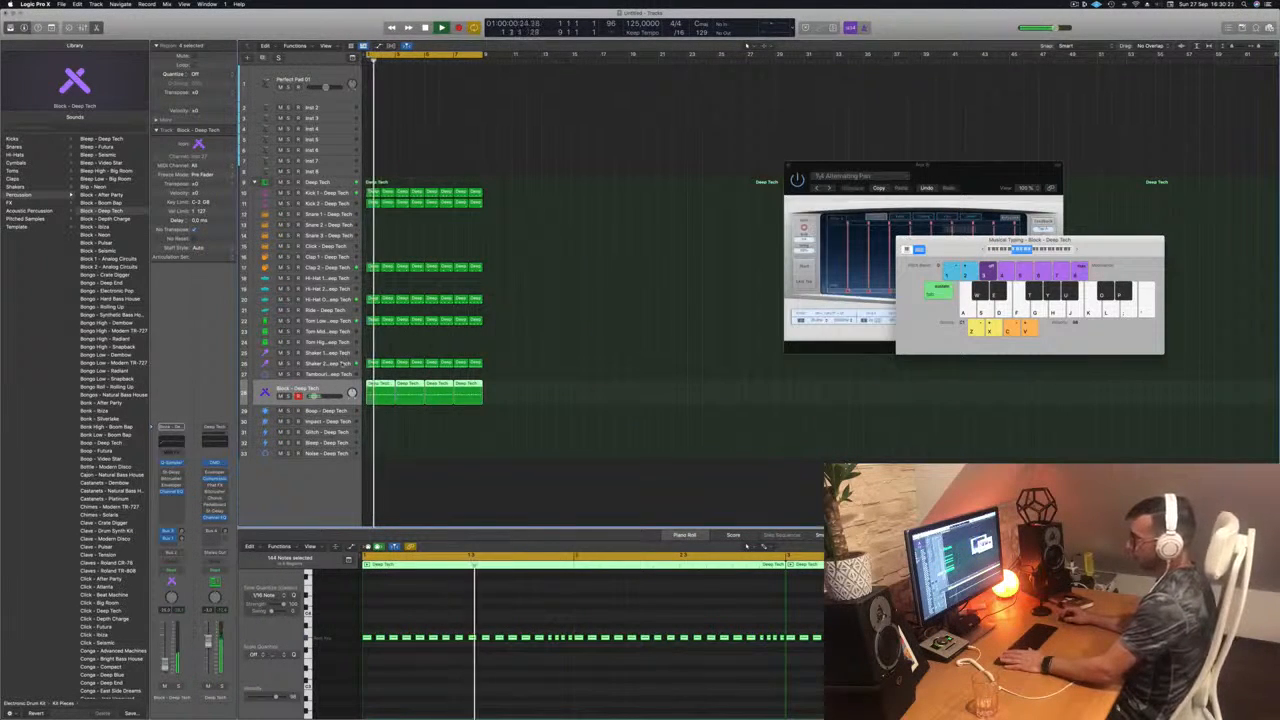
Step: Listen to the drum loop with the Shaker 2 track selected, and again from the start with Perfect Pad 01 selected
key(Up)
key(Up)
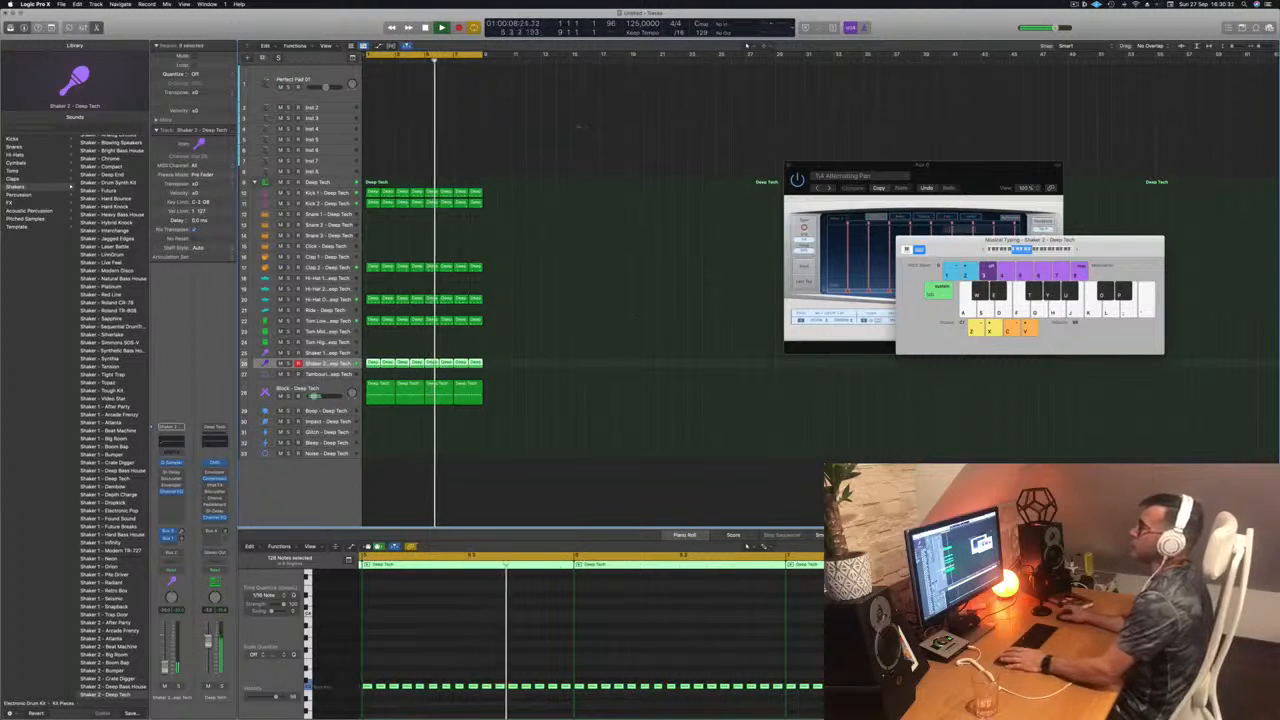
key(Return)
click(340, 76)
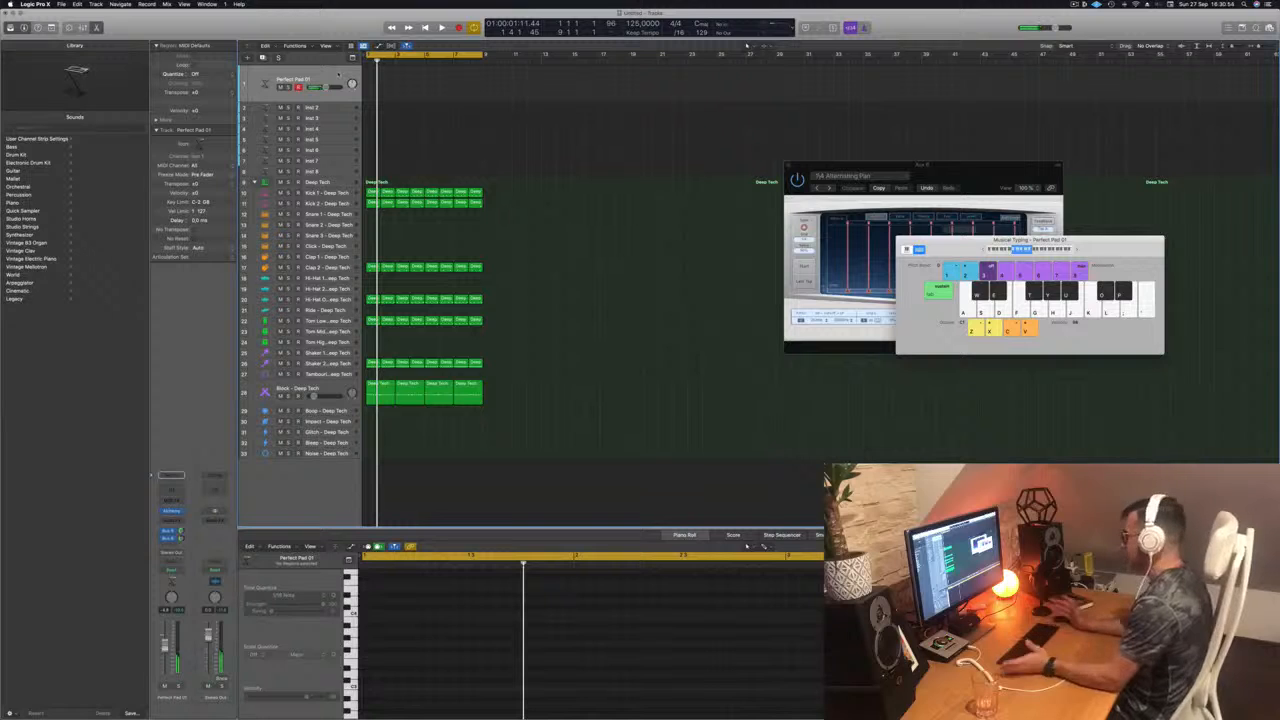
key(space)
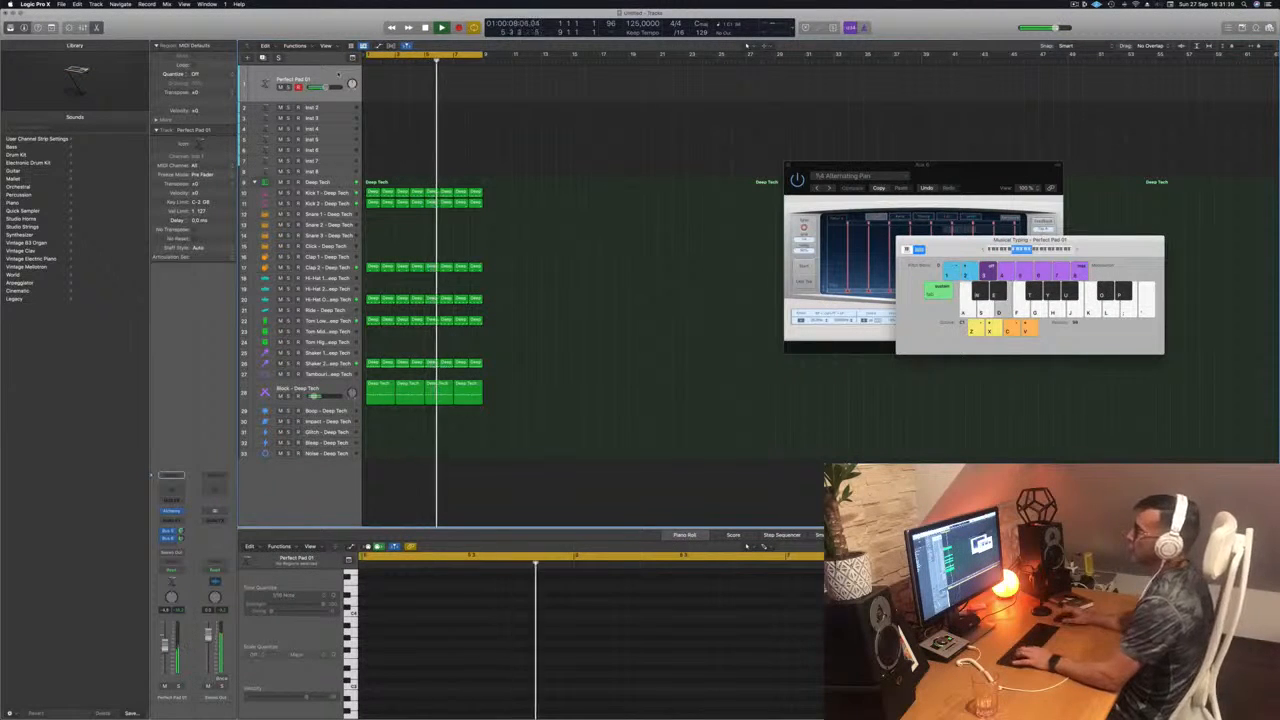
Step: Enlarge the Inst 2 track, open its Alchemy synth and load the Analog Bounce preset from the Bass category
click(329, 109)
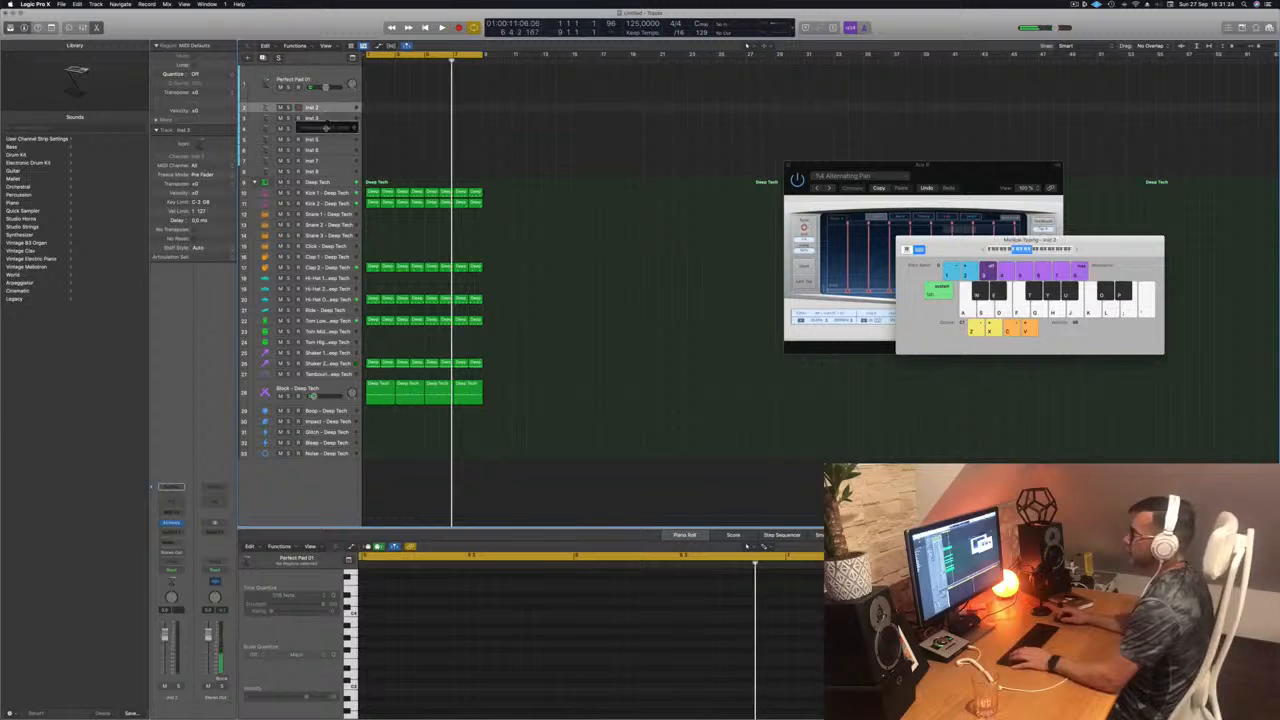
drag(326, 127, 325, 140)
key(r)
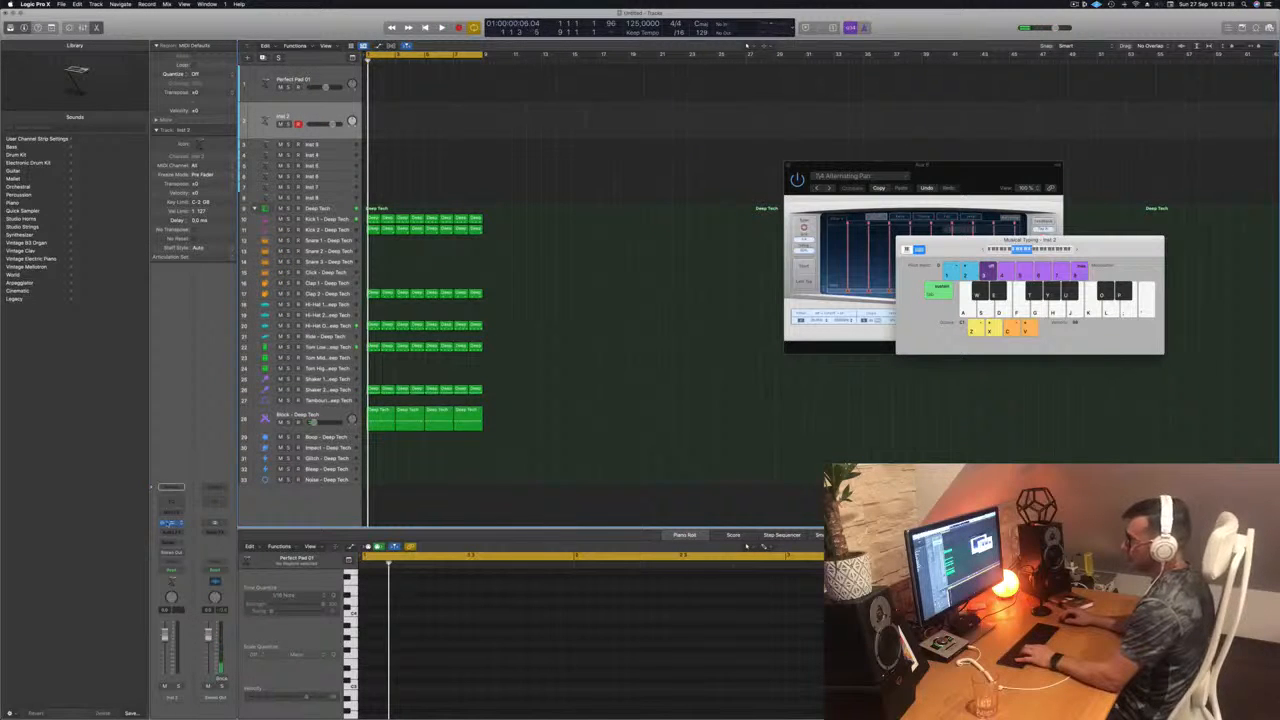
click(171, 524)
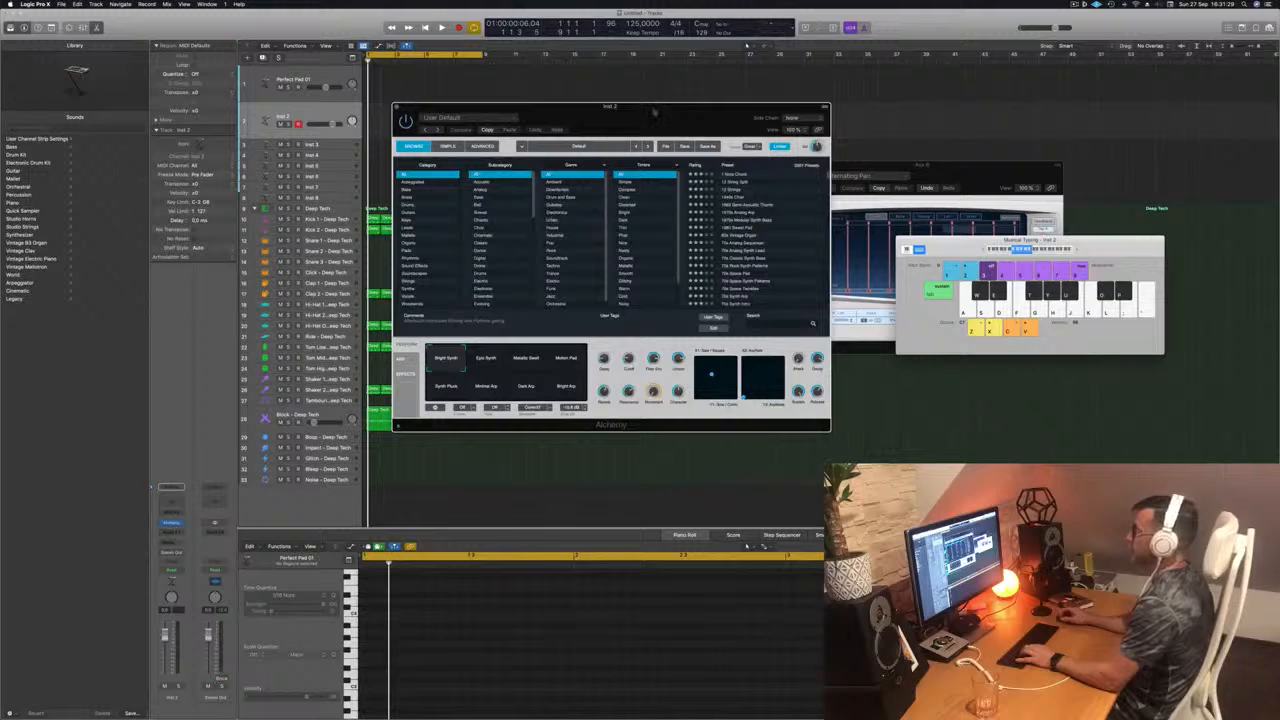
drag(655, 113, 671, 112)
key(b)
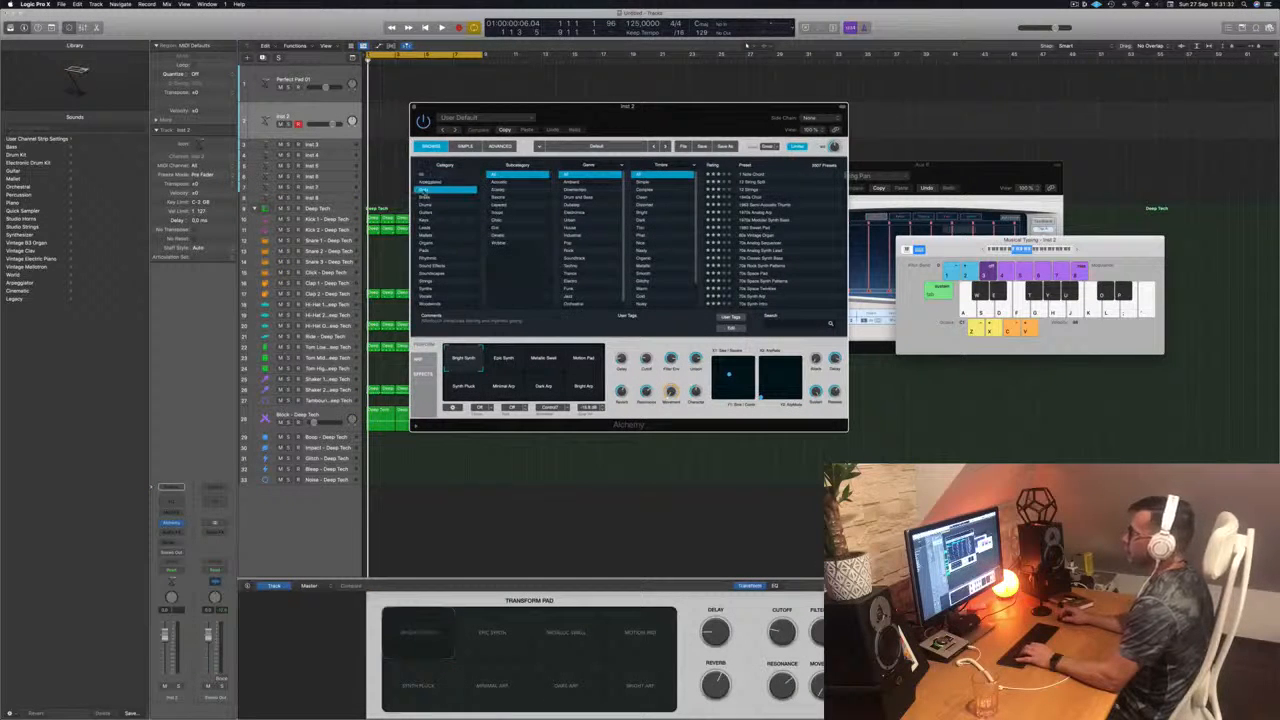
scroll(788, 196, down, 5)
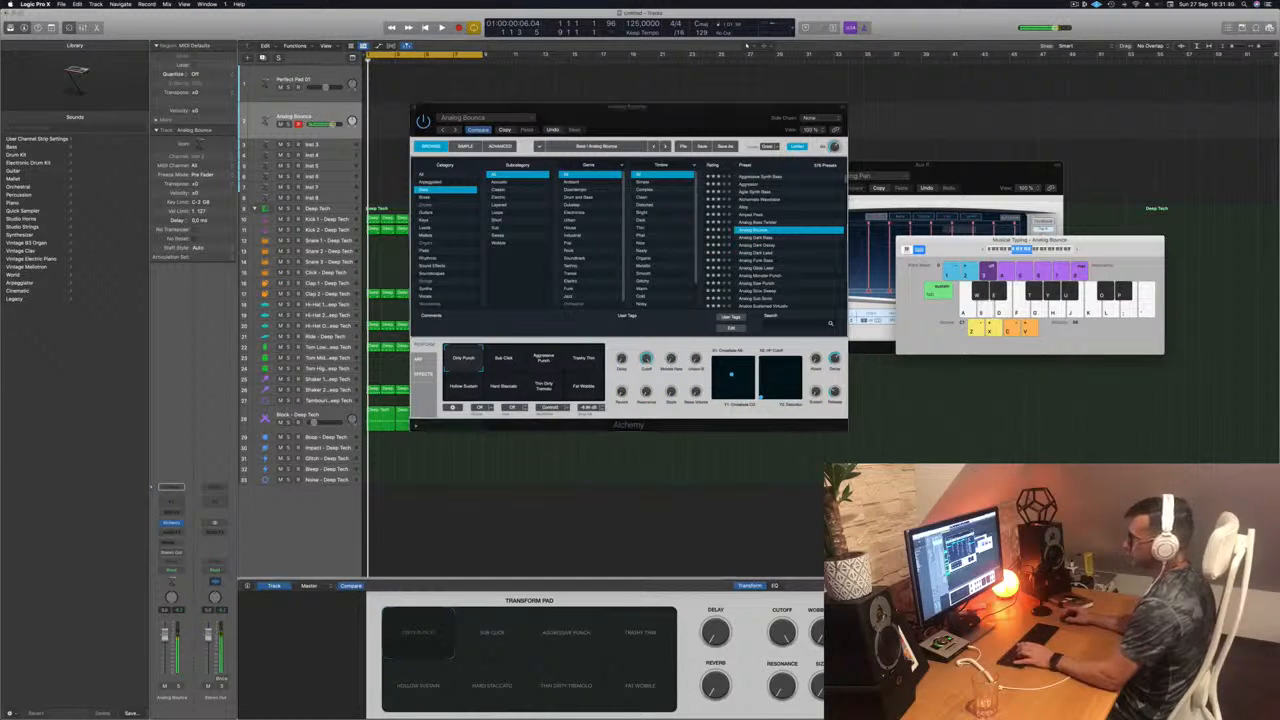
Step: Switch Alchemy to the Analog Dark Bass preset and record a bass part over the drum loop from about bar 3
key(space)
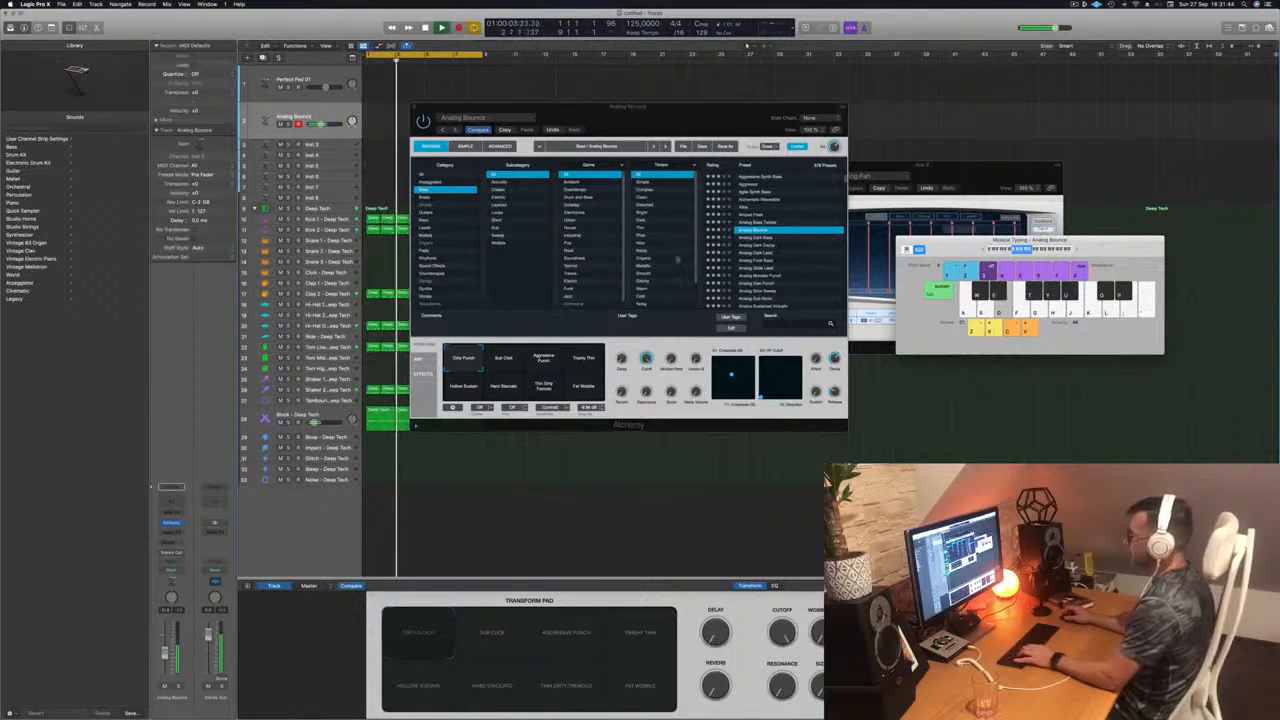
click(543, 360)
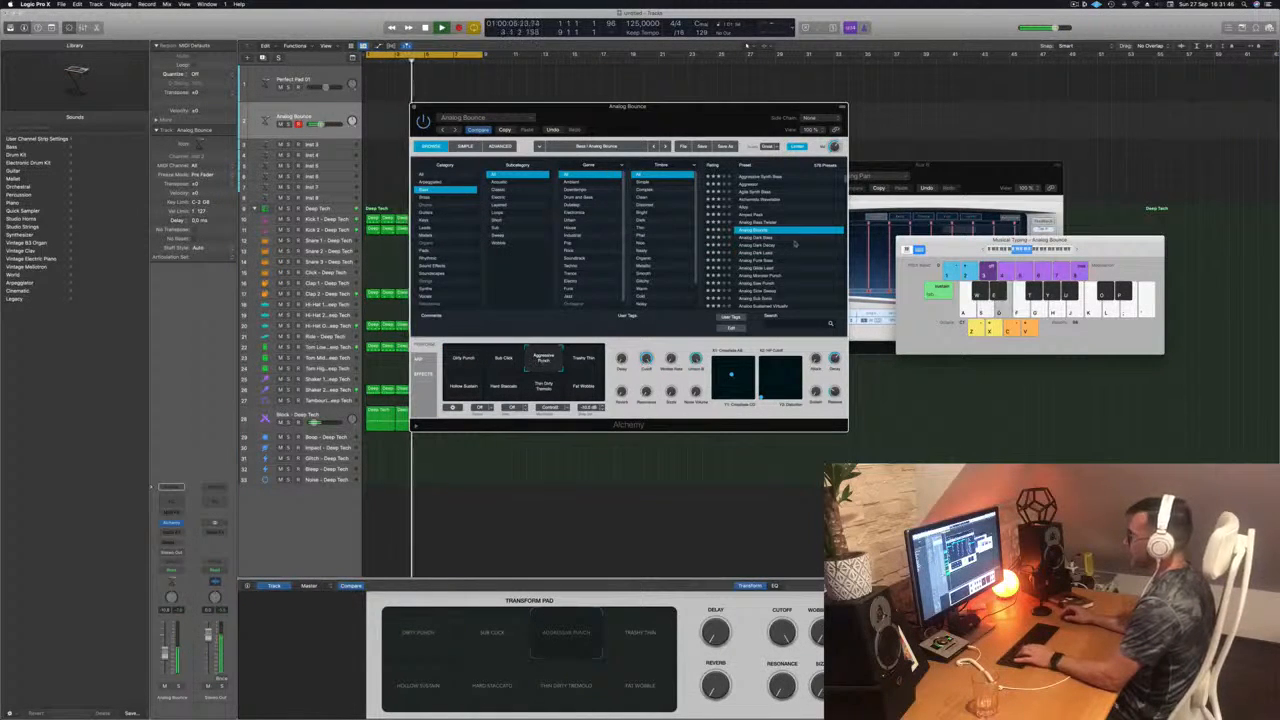
click(752, 237)
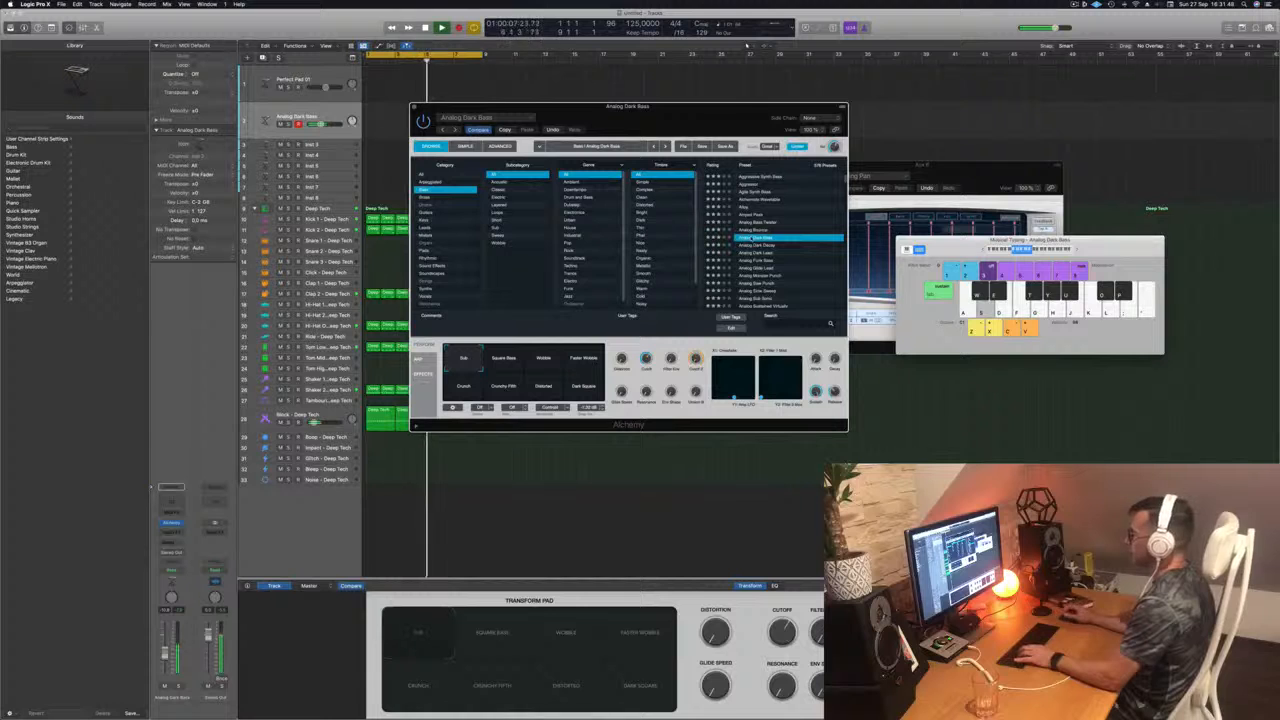
drag(679, 117, 807, 106)
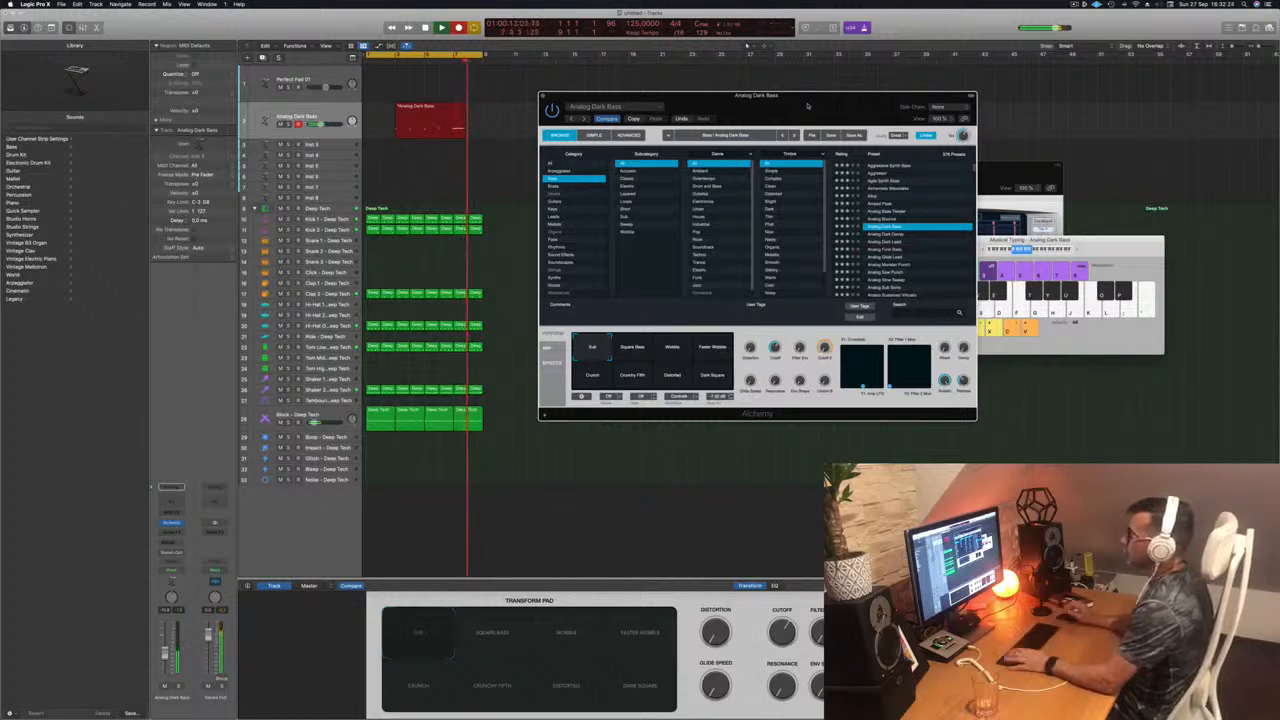
key(space)
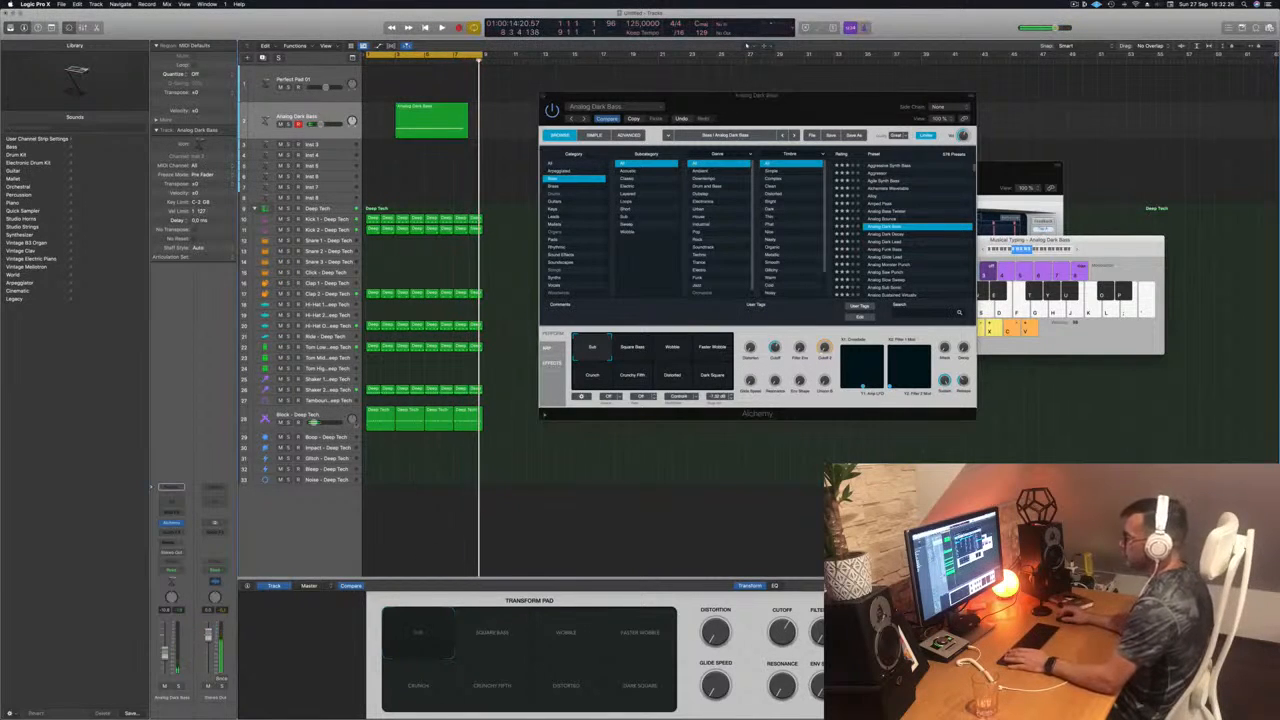
Step: Move the recorded Analog Dark Bass region to the start of bar 1 and open it in the Piano Roll
click(330, 415)
key(space)
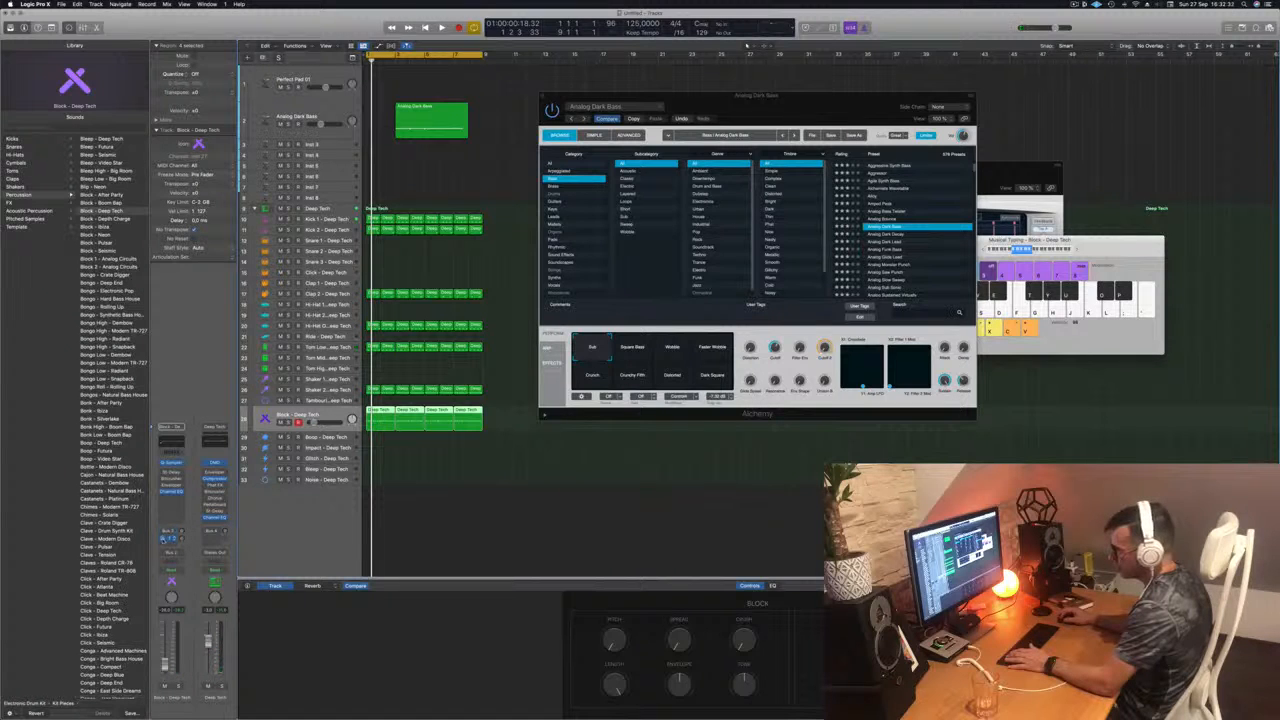
key(space)
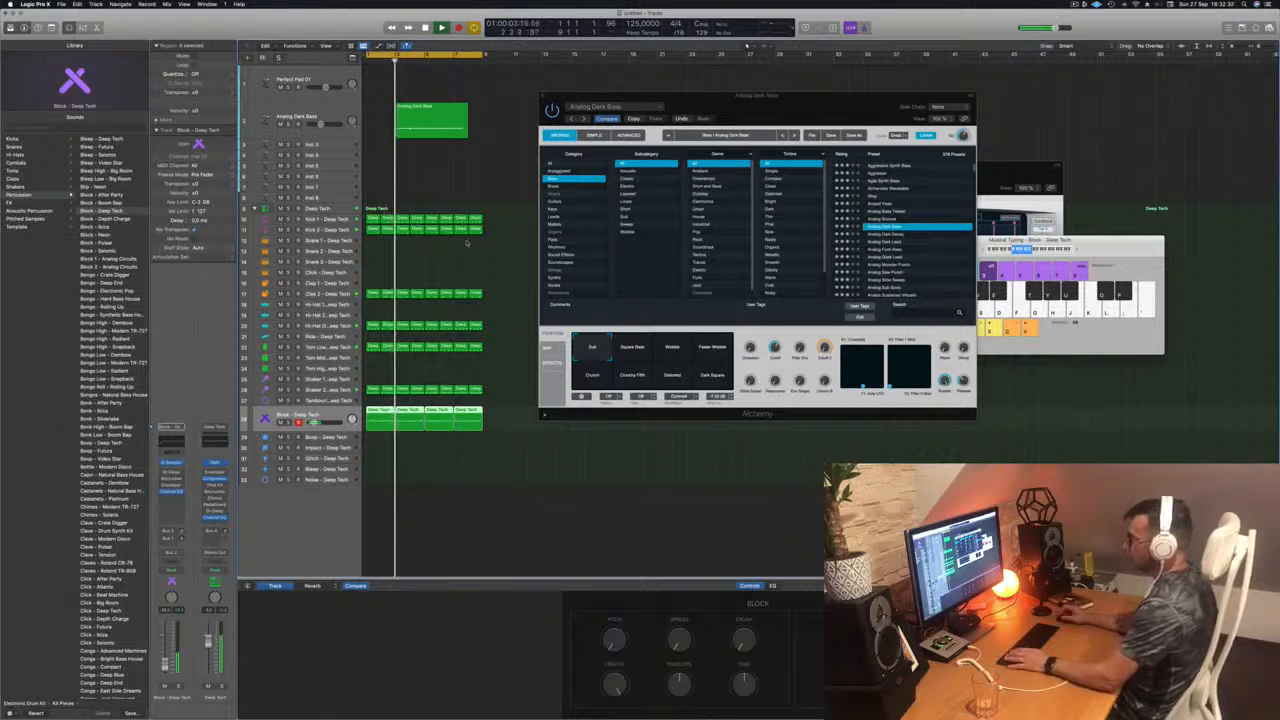
key(space)
drag(431, 113, 402, 112)
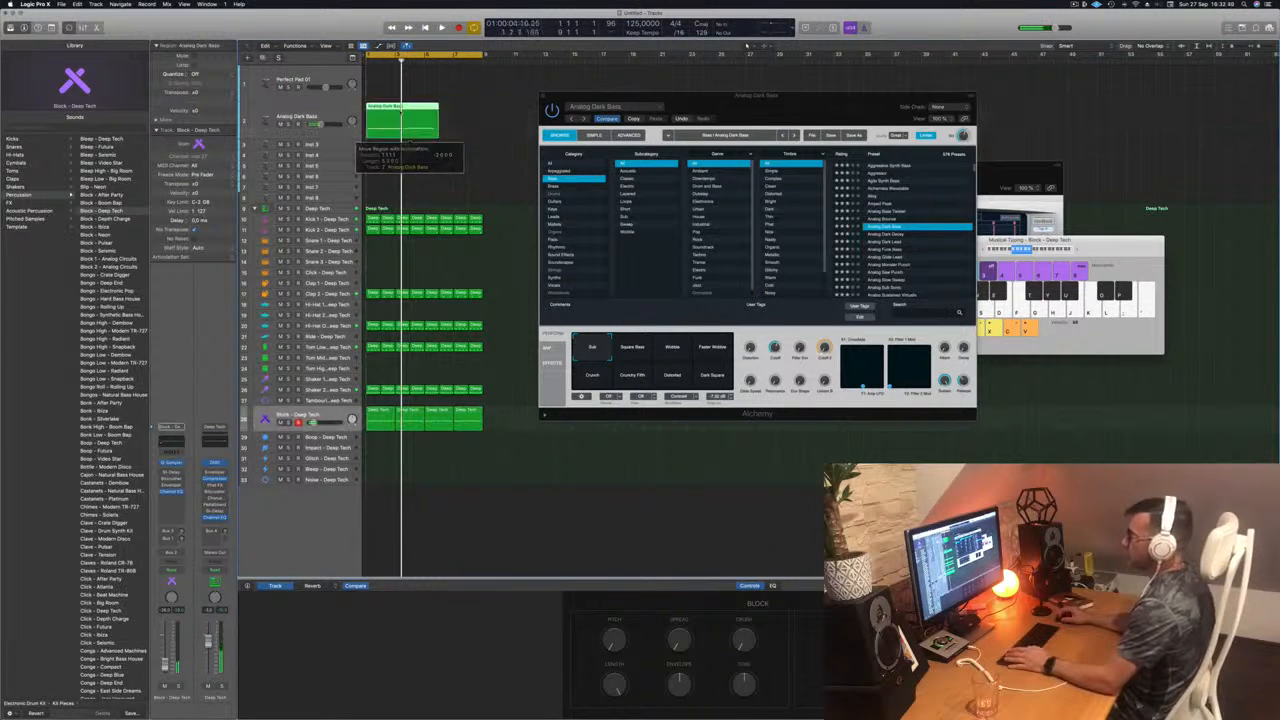
double_click(398, 107)
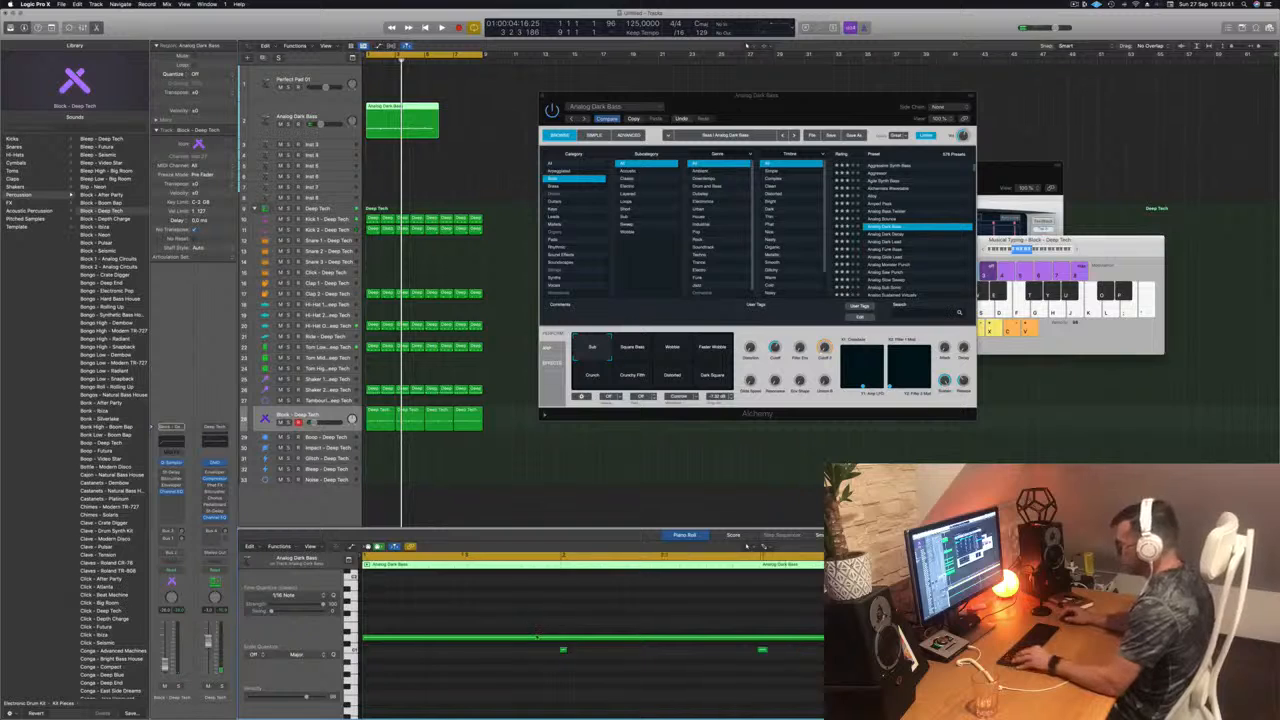
Step: Quantize the bass region's notes to 1/16 notes and play the loop from the beginning
scroll(536, 636, left, 3)
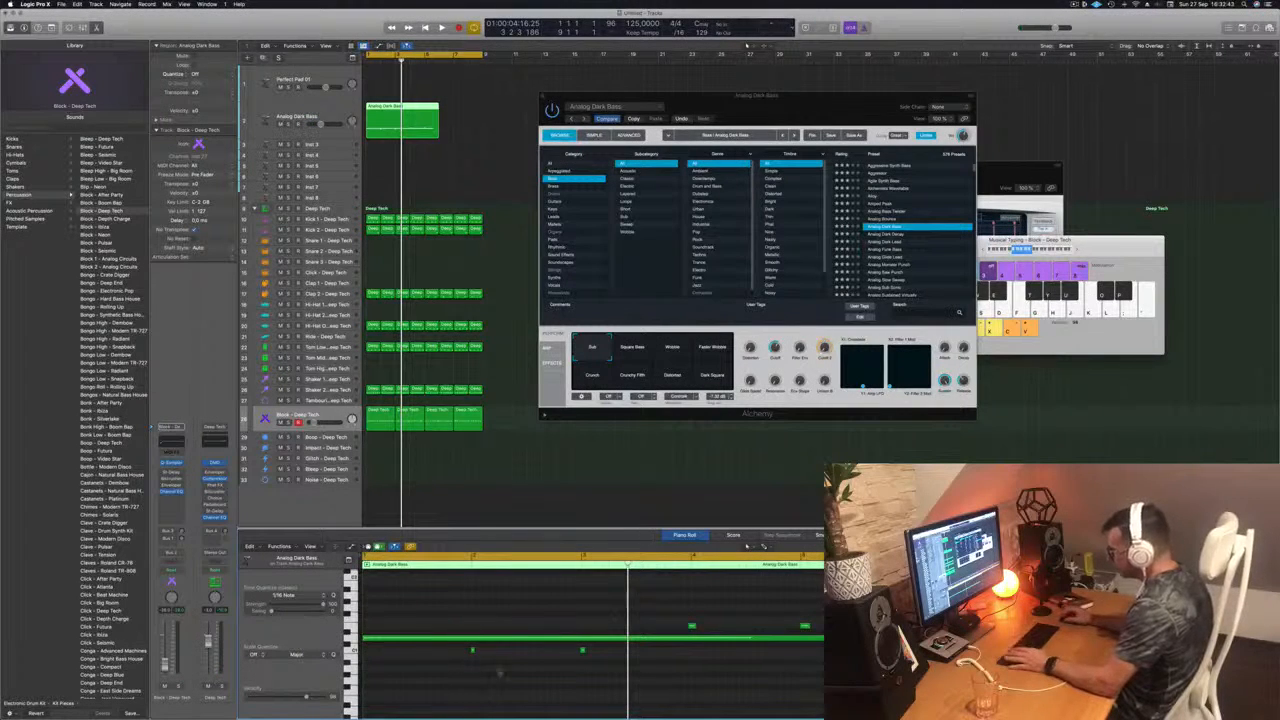
click(627, 637)
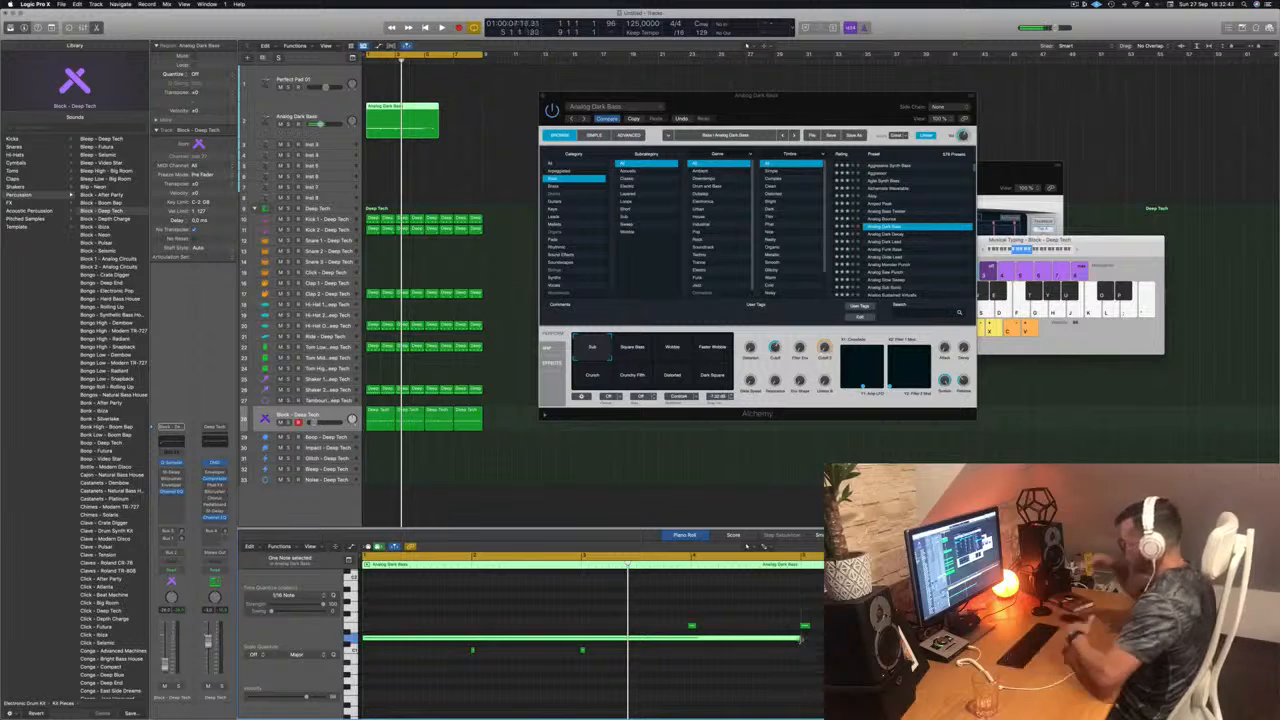
drag(474, 672, 616, 647)
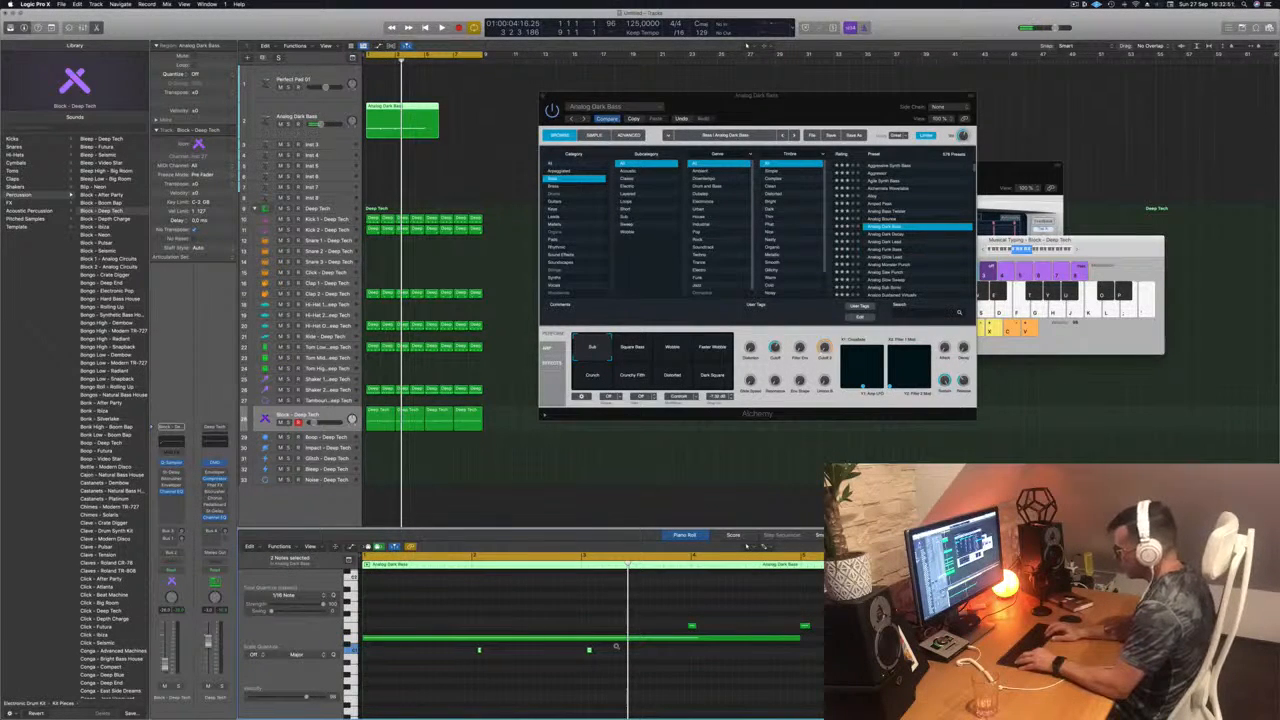
key(super+q)
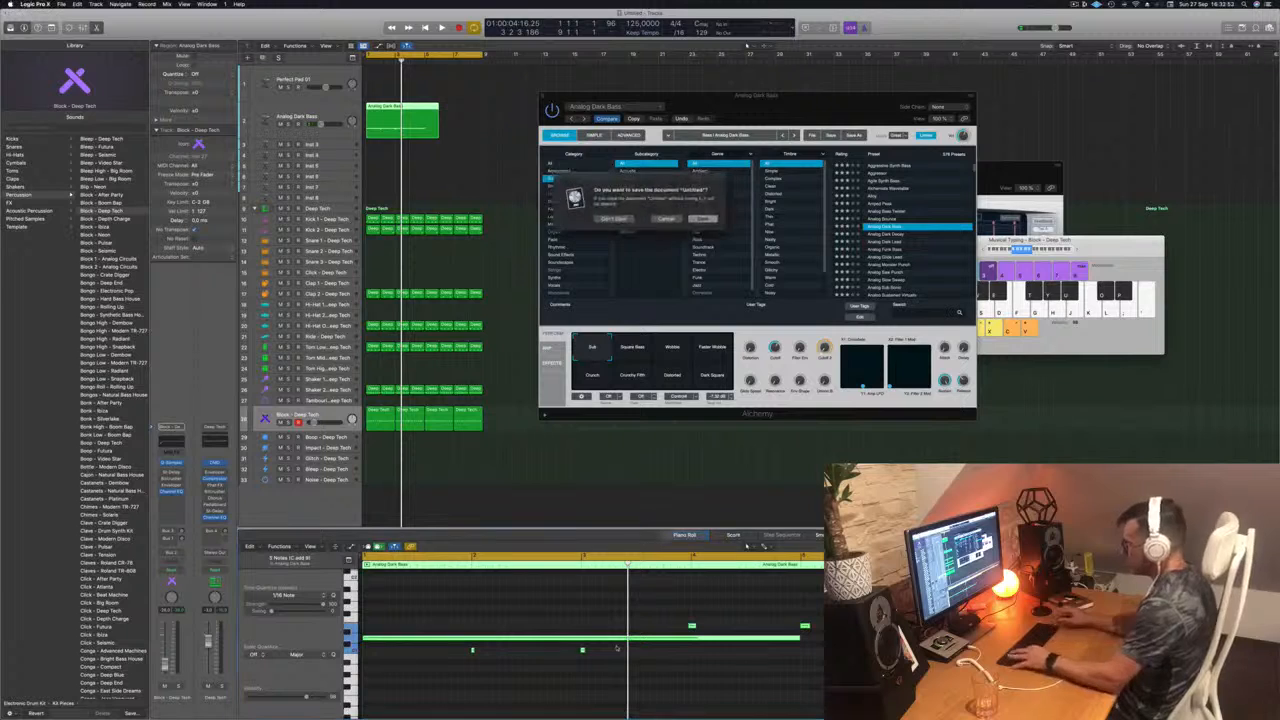
key(Escape)
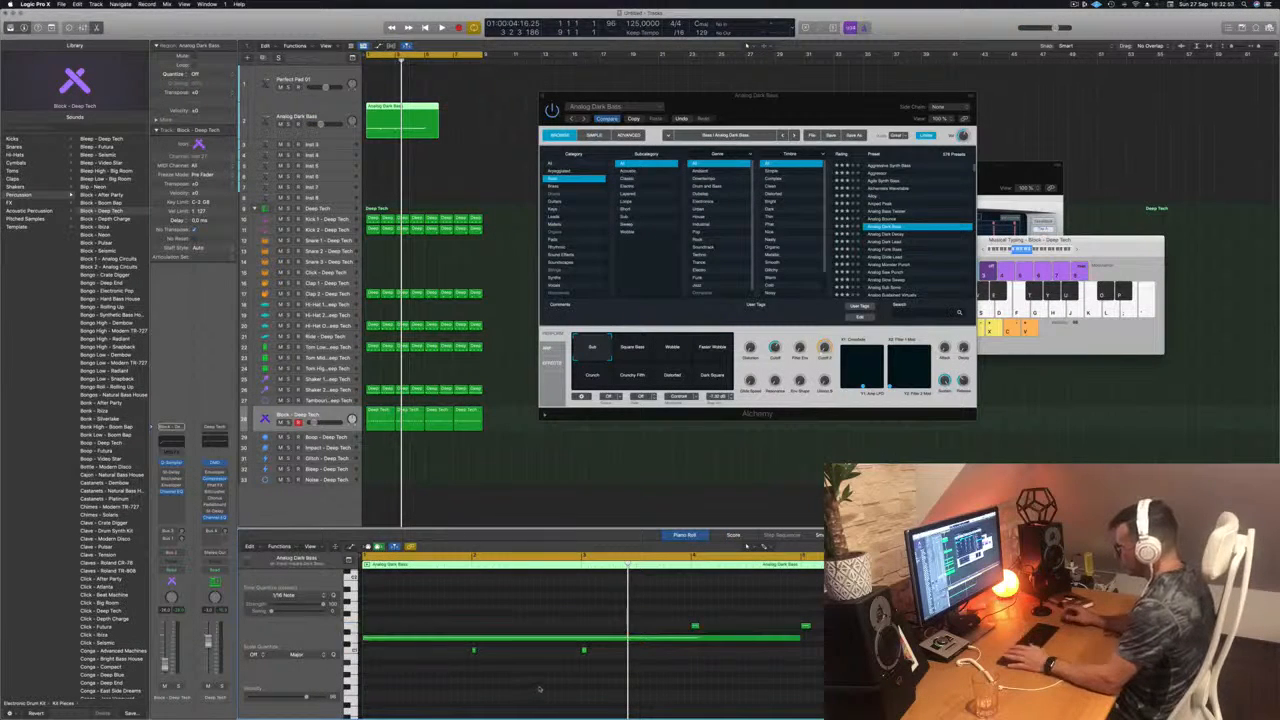
key(Return)
key(space)
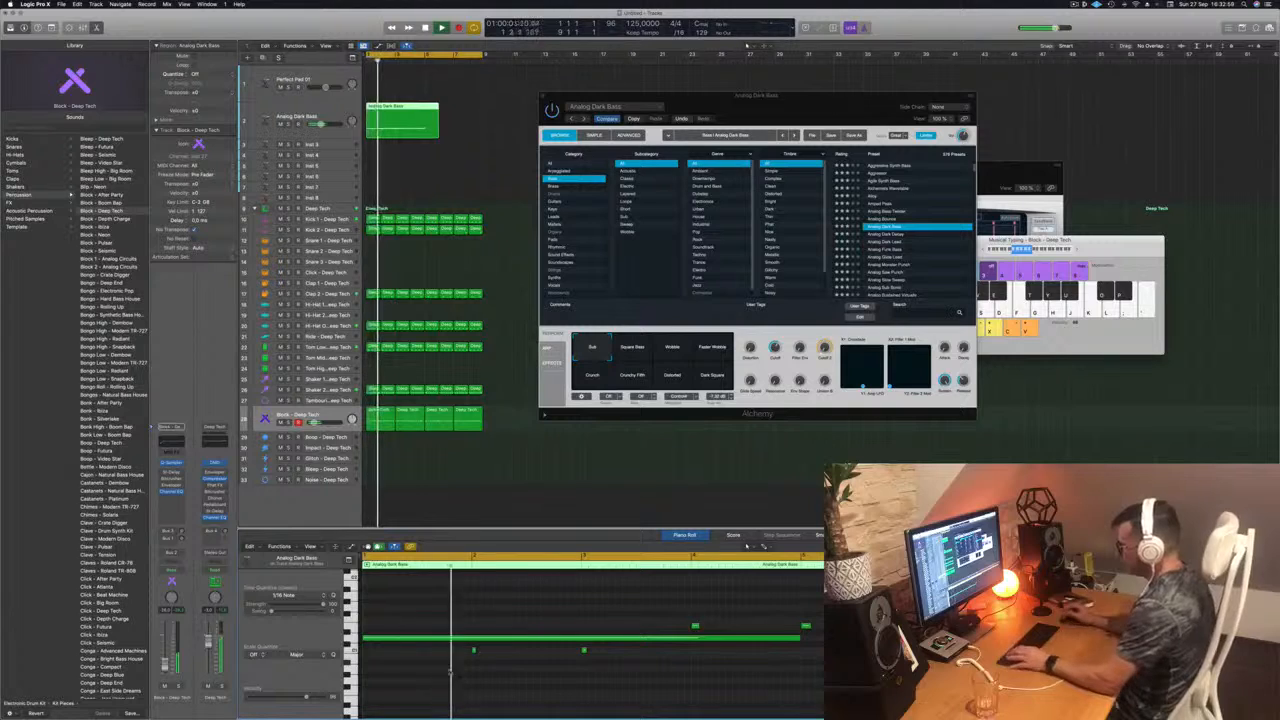
Step: Lengthen the two low bass notes at bars 2 and 3 and move the last high note to the start of bar 1
drag(456, 684, 589, 652)
key(space)
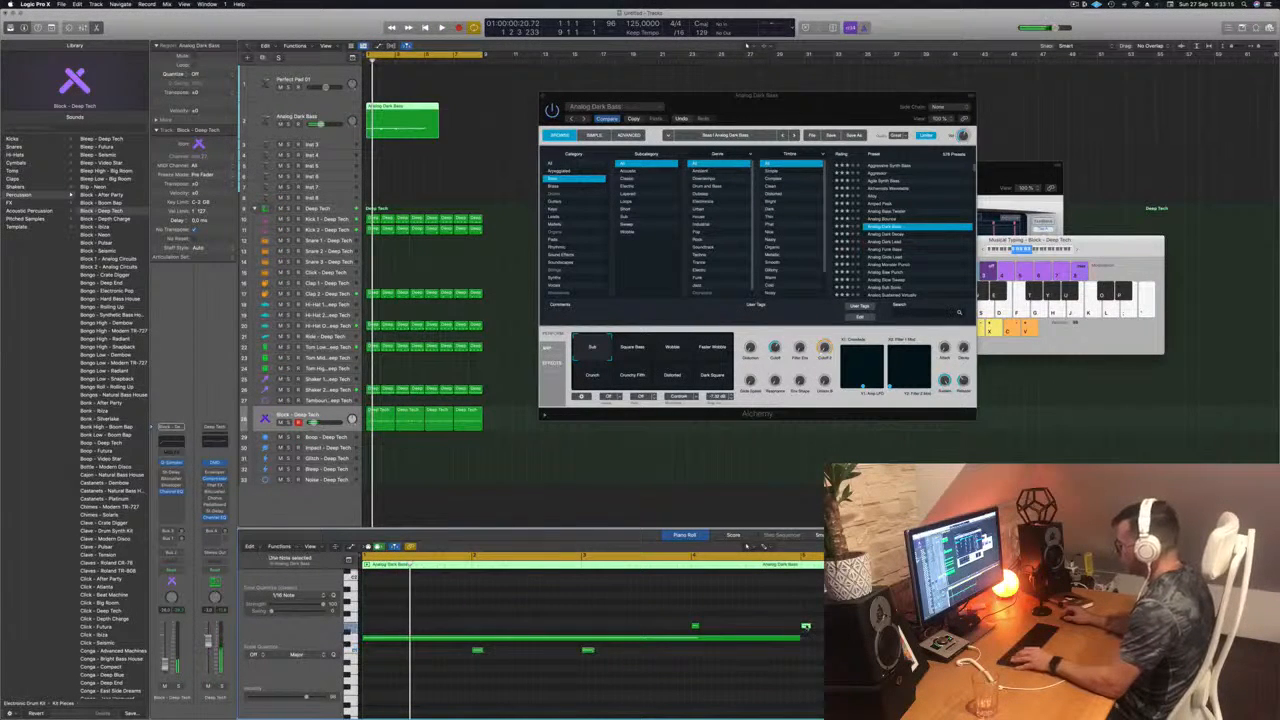
drag(806, 627, 367, 627)
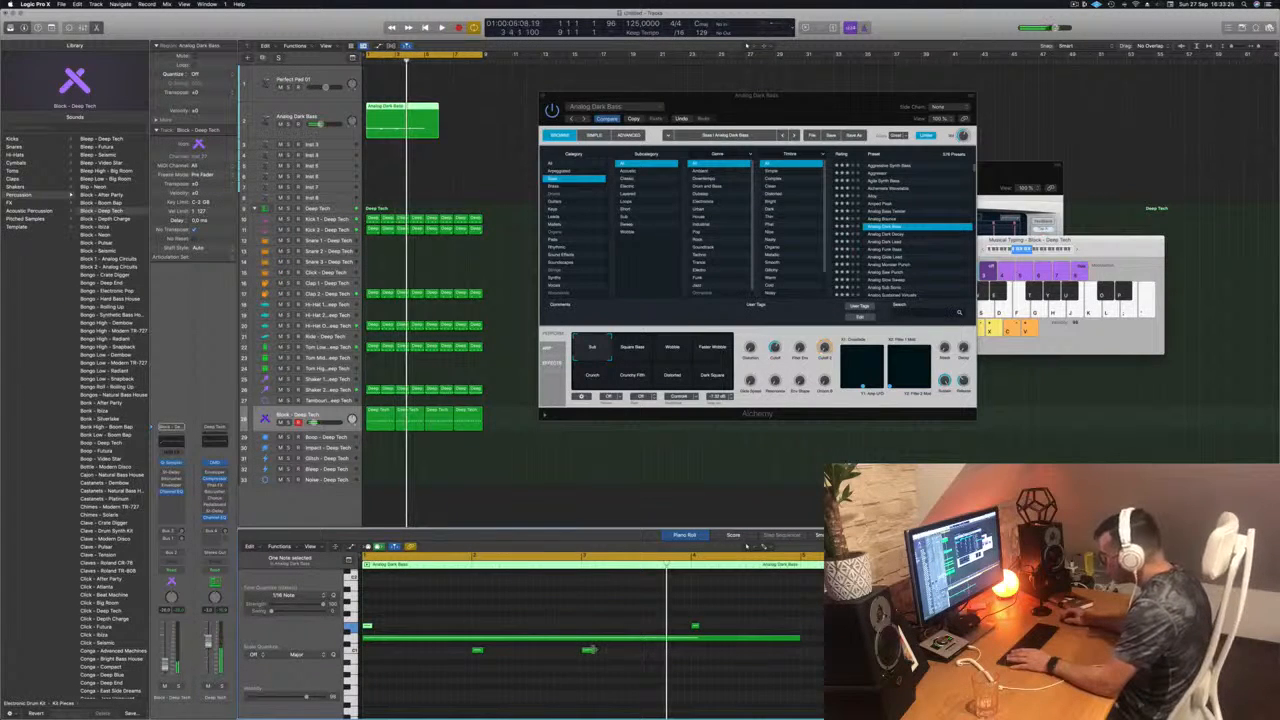
drag(593, 650, 588, 650)
key(space)
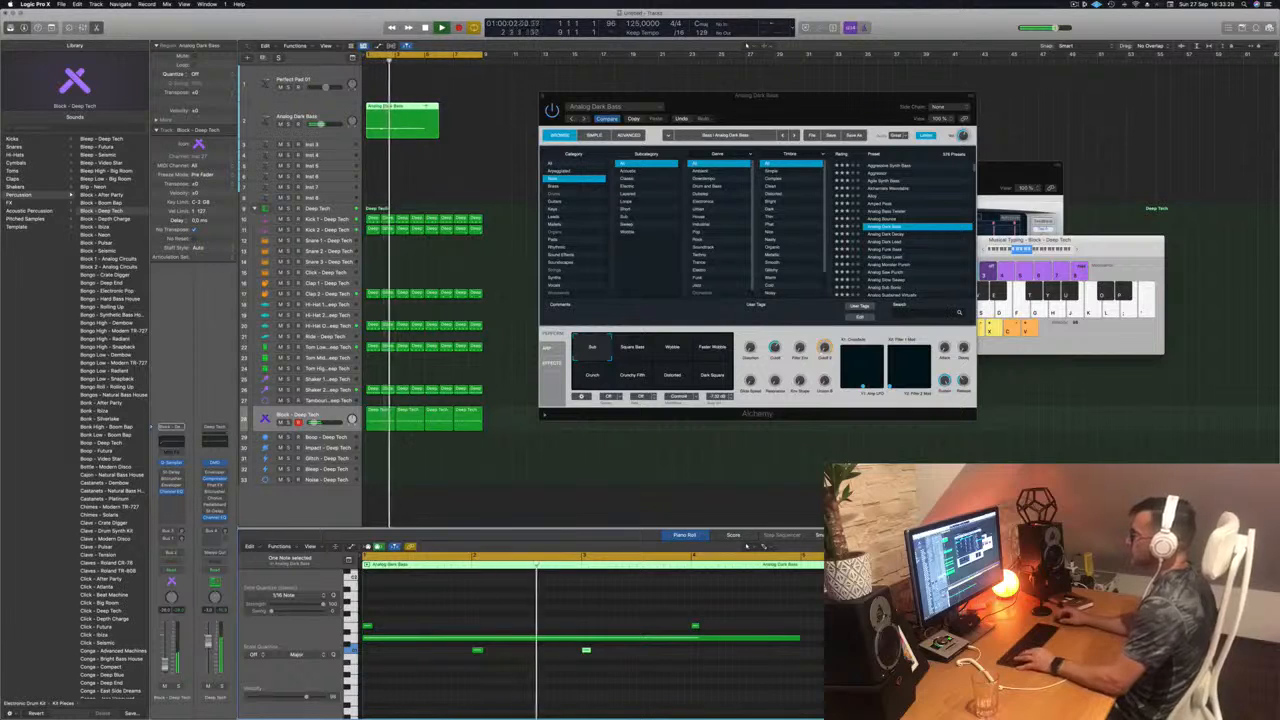
Step: Trim the Analog Dark Bass region to four bars and place a copy directly after it, from bar 5
super+double_click(426, 105)
mouse_move(466, 110)
mouse_down()
mouse_move(434, 129)
mouse_move(446, 117)
mouse_up()
key(Delete)
click(389, 113)
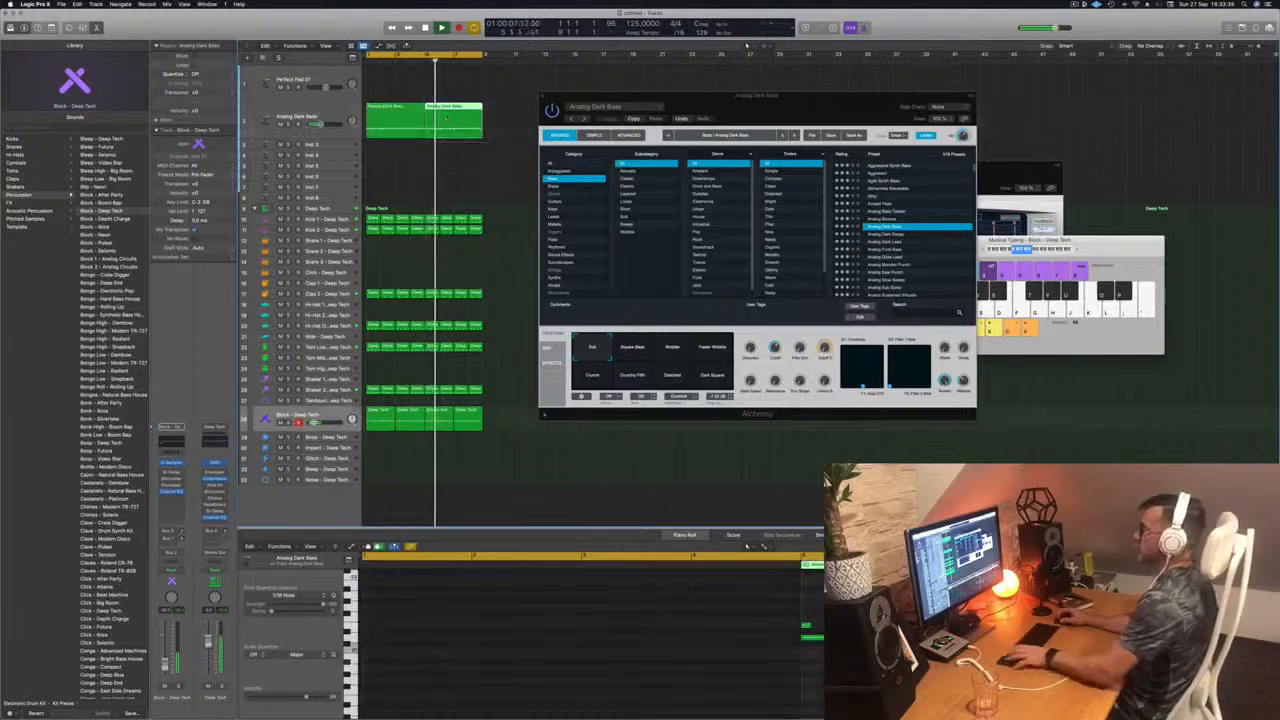
key(space)
click(328, 111)
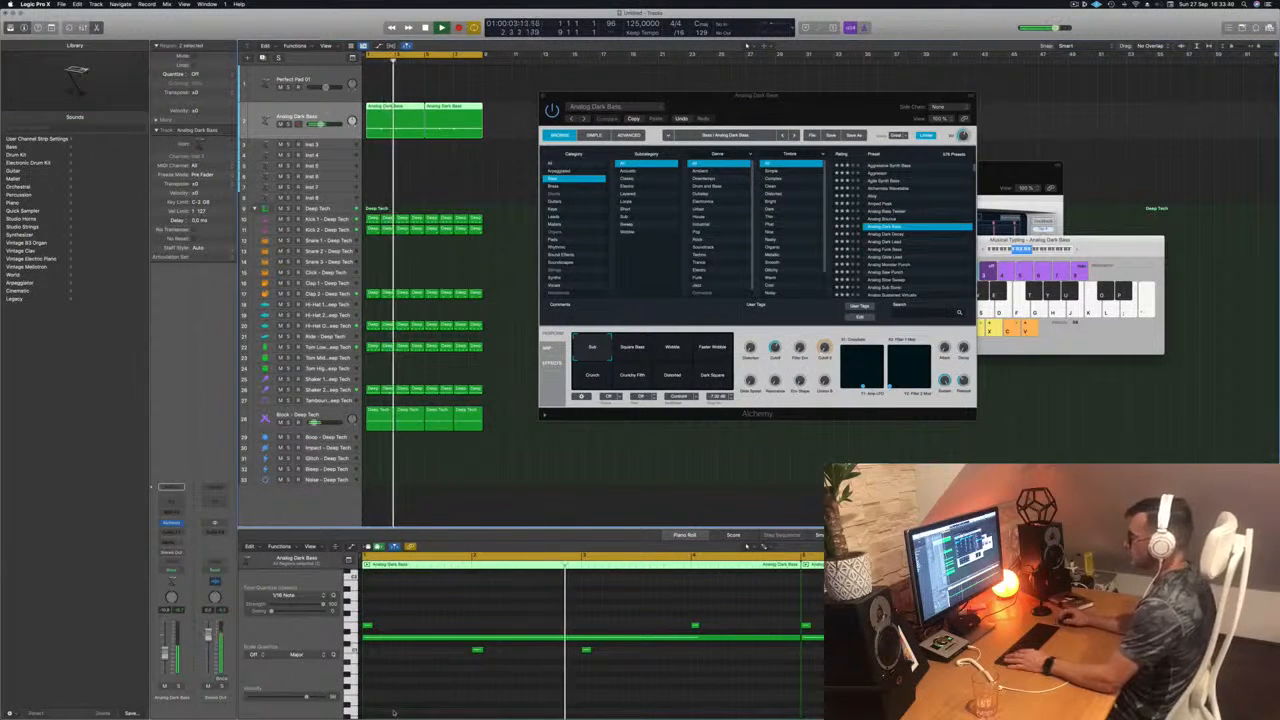
Step: Try shifting the two low bass notes at bars 2 and 3 slightly later against the drum loop
drag(464, 682, 654, 647)
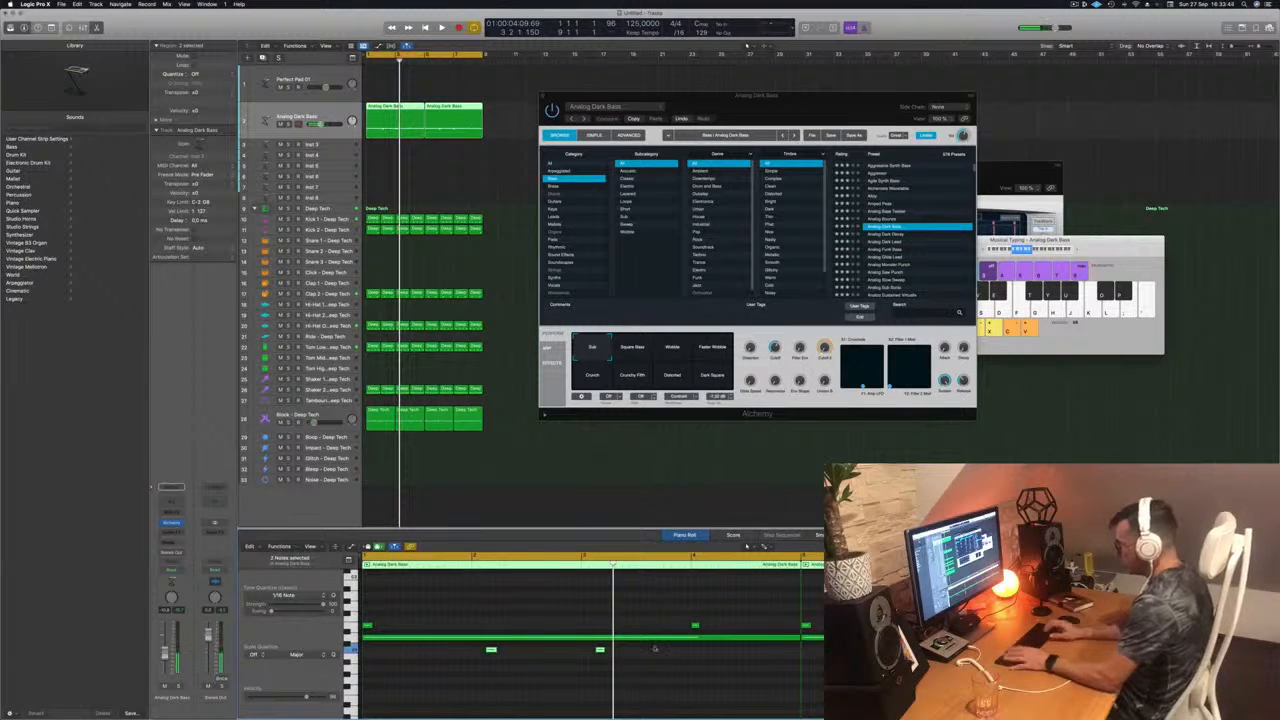
drag(733, 616, 356, 629)
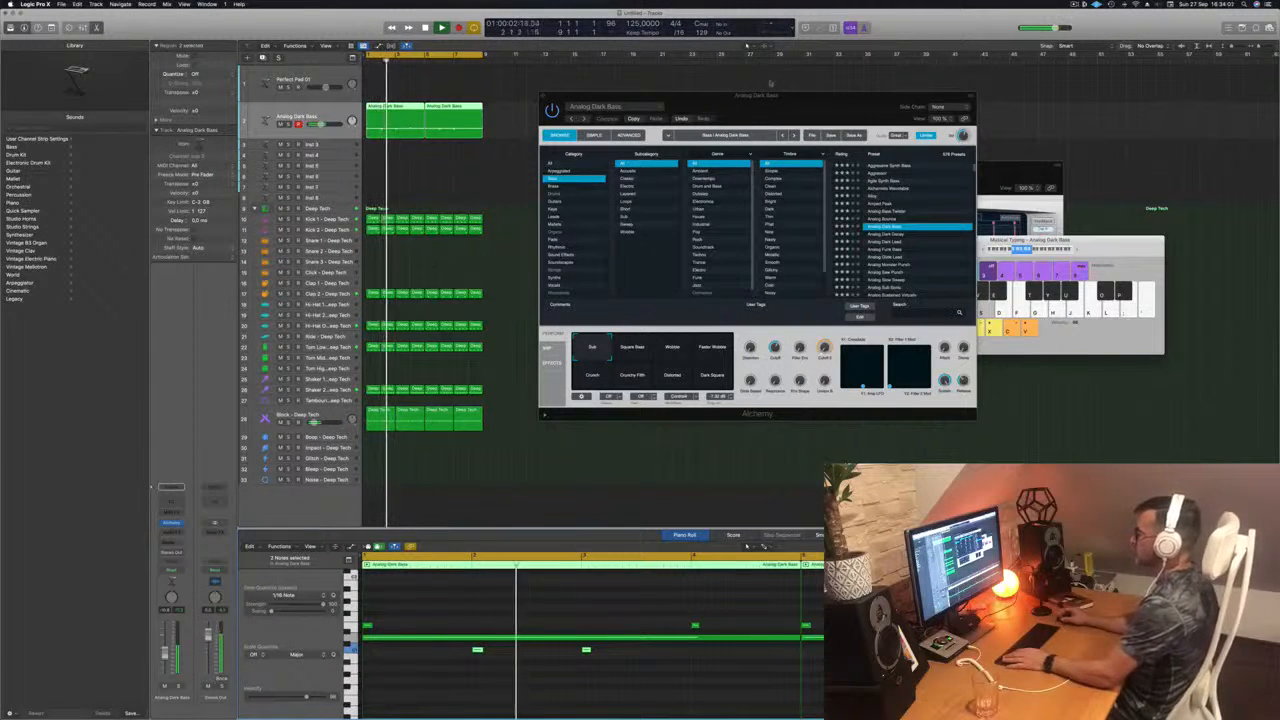
drag(776, 103, 728, 106)
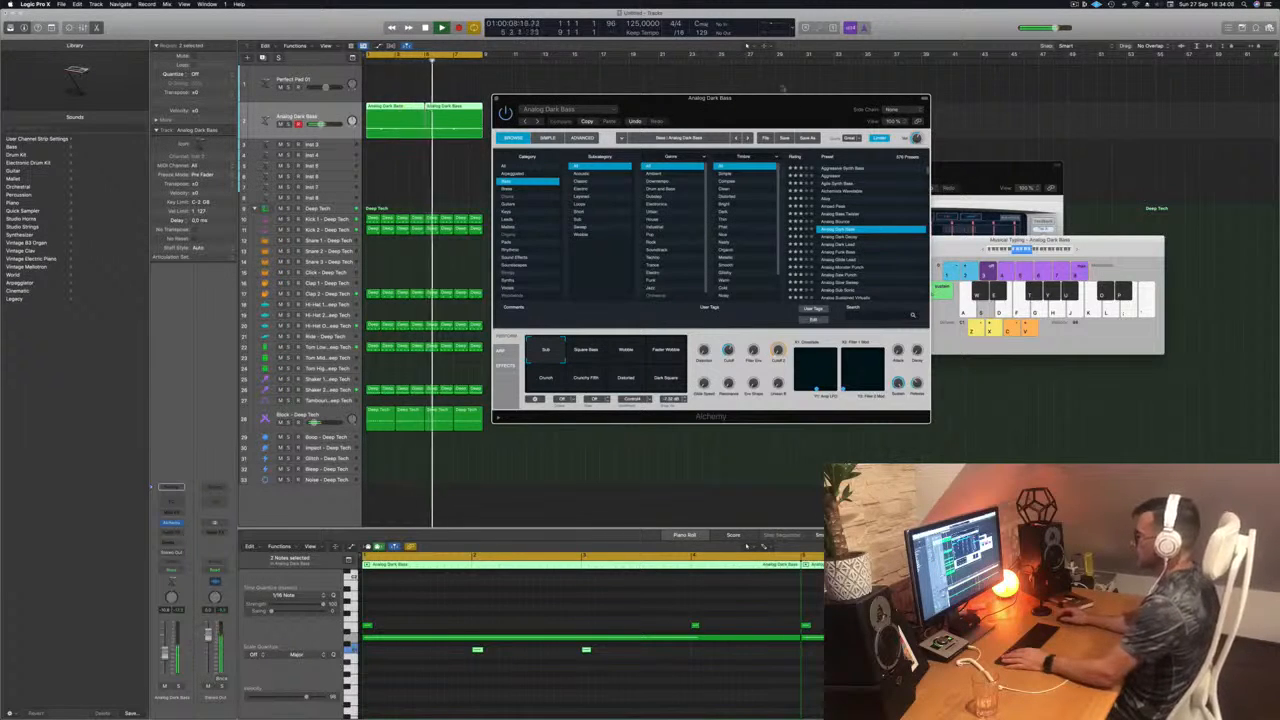
drag(762, 108, 806, 100)
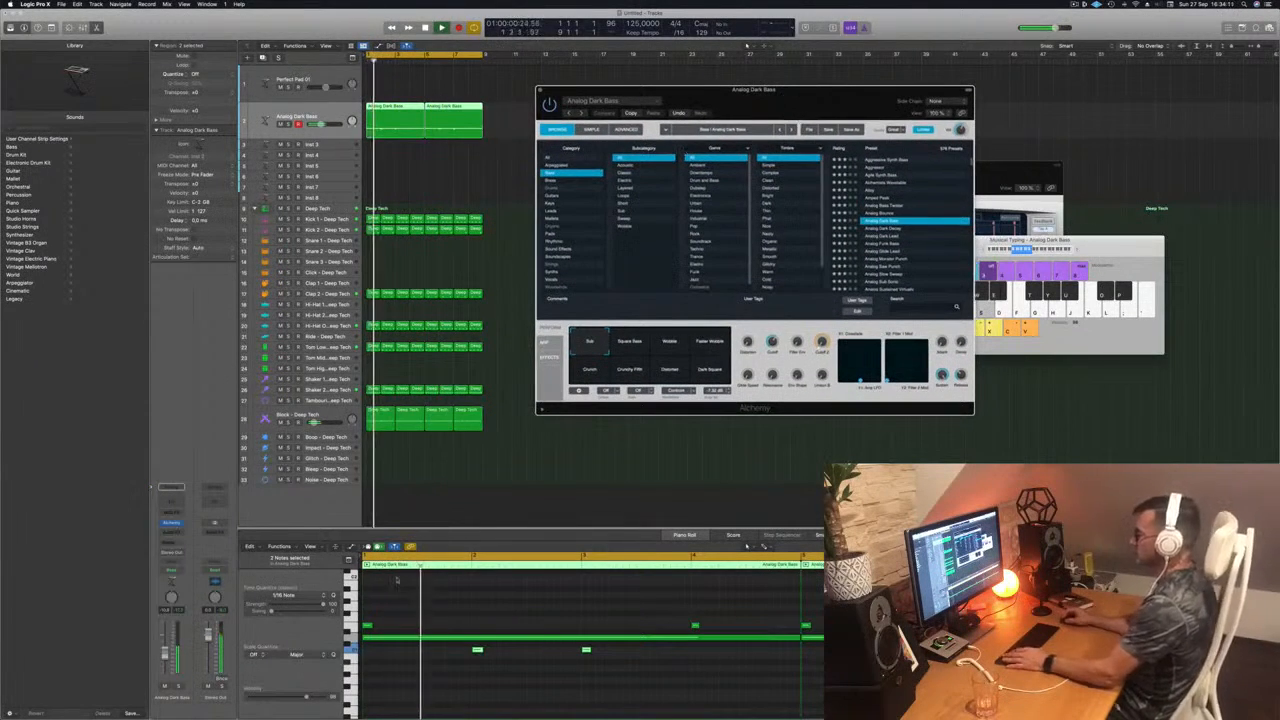
key(space)
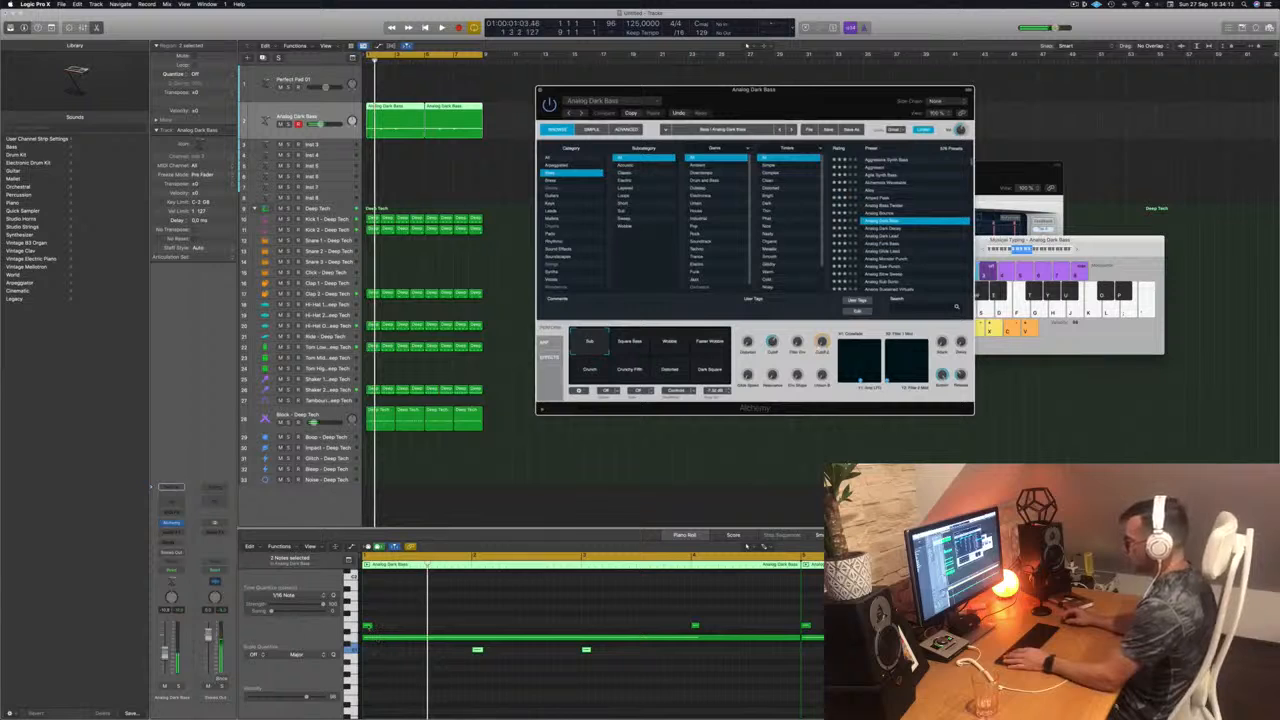
Step: Lower the high bass notes at bars 1 and 4 to the same pitch as the notes at bars 2 and 3
click(369, 626)
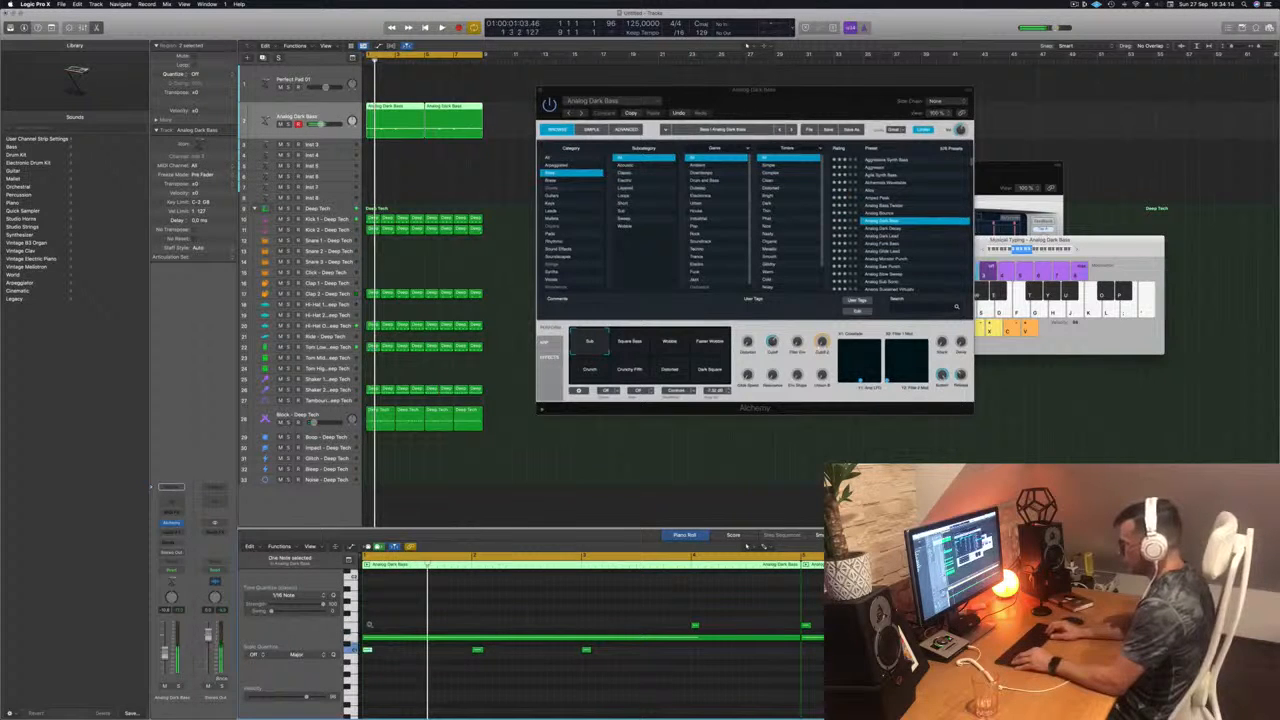
key(space)
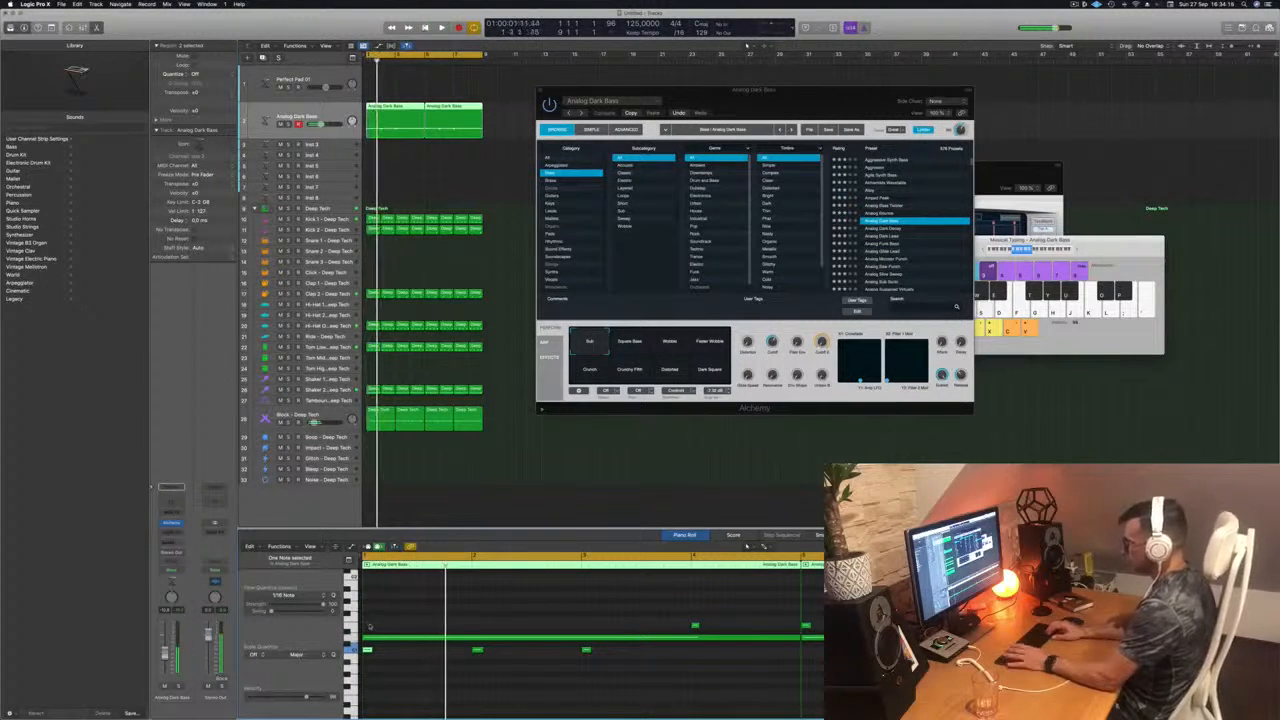
key(space)
key(space)
key(s)
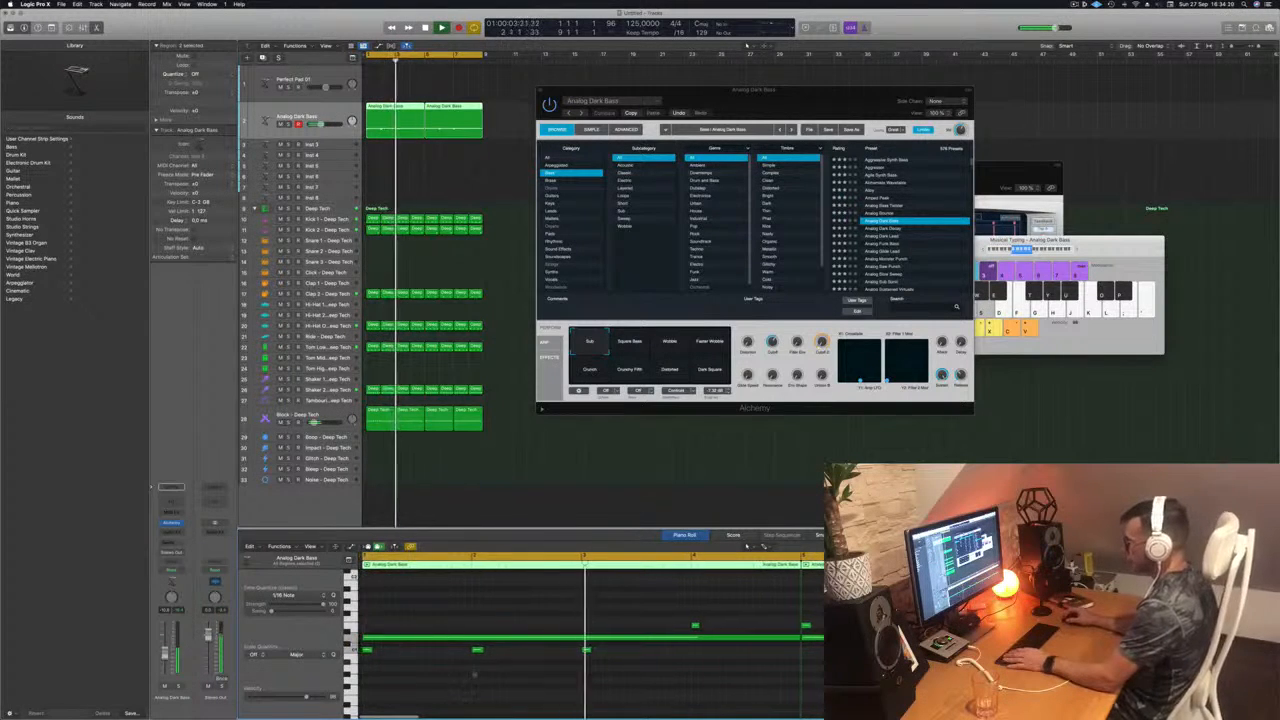
click(697, 627)
key(space)
key(space)
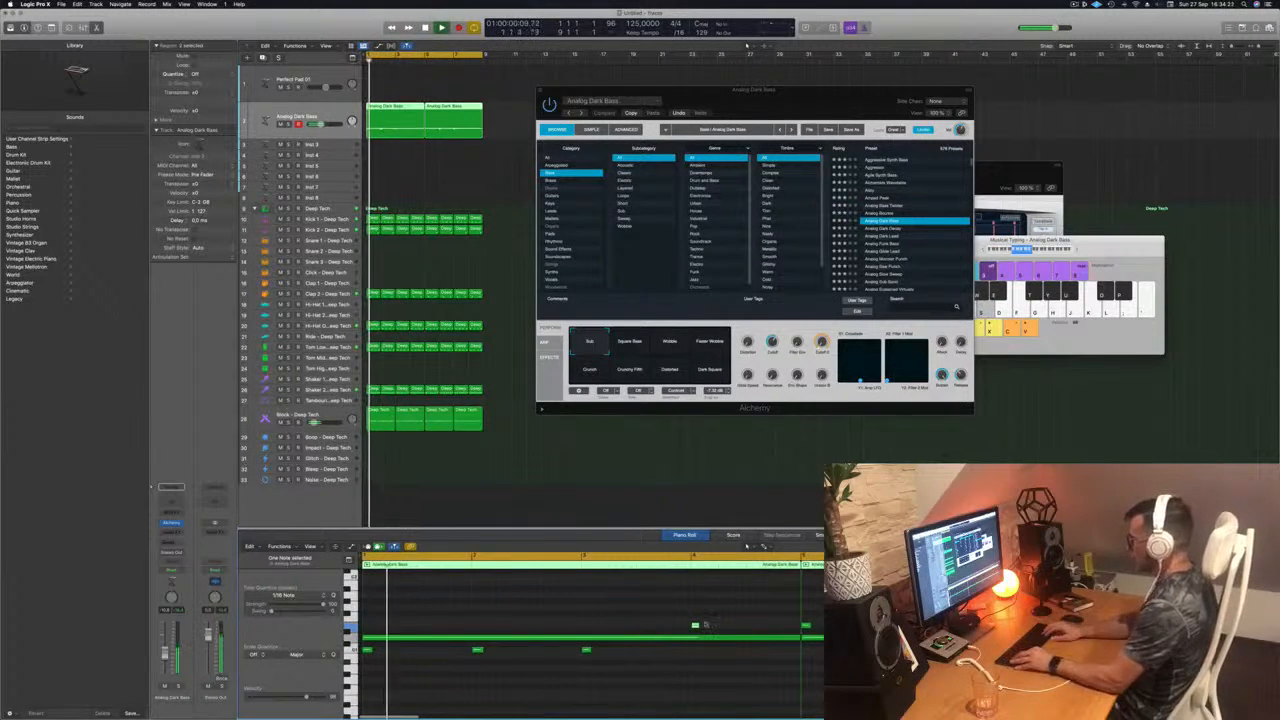
key(space)
key(space)
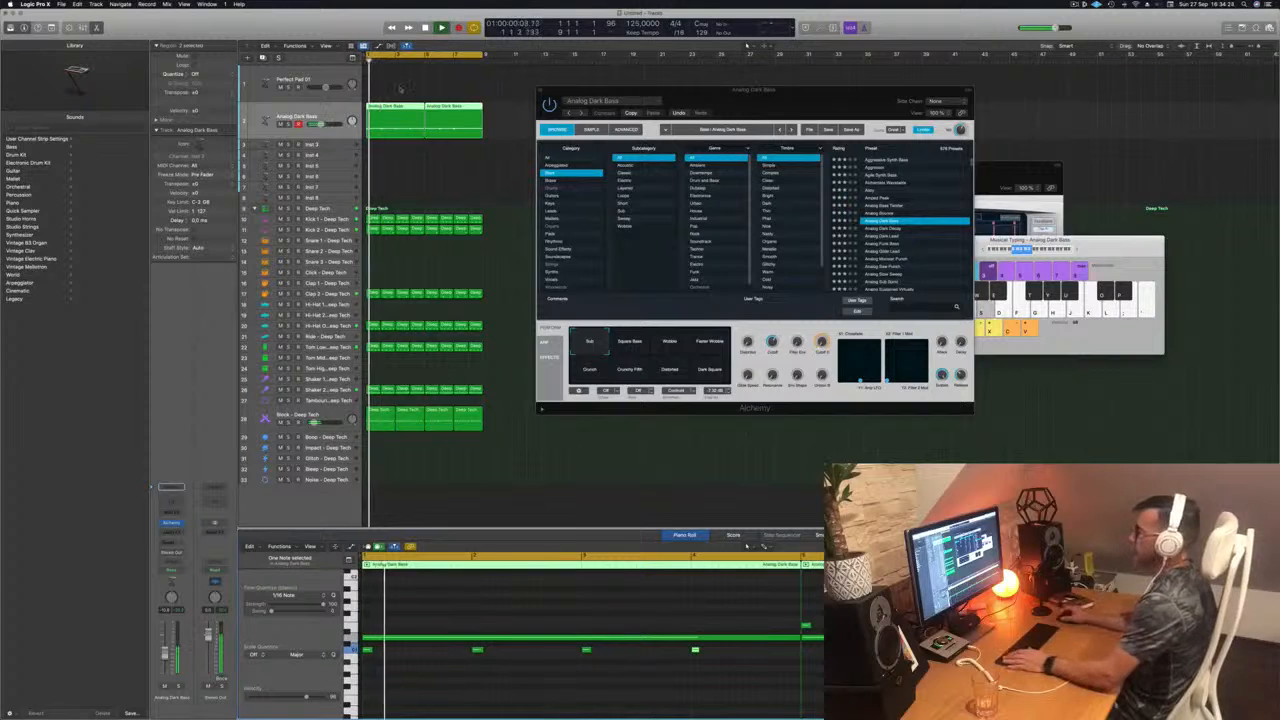
Step: Replace the second Analog Dark Bass region with a copy of the edited first region and play the loop
drag(495, 95, 441, 111)
key(space)
key(space)
key(Delete)
key(space)
key(space)
click(408, 122)
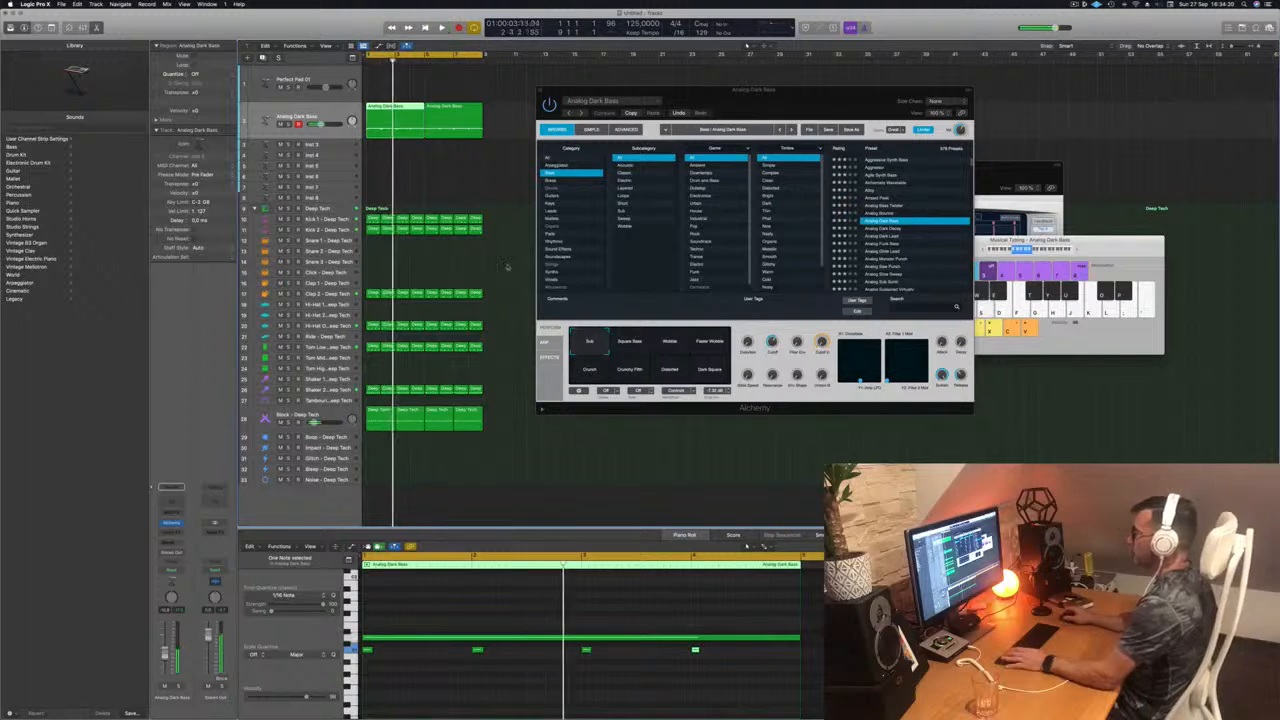
key(space)
key(space)
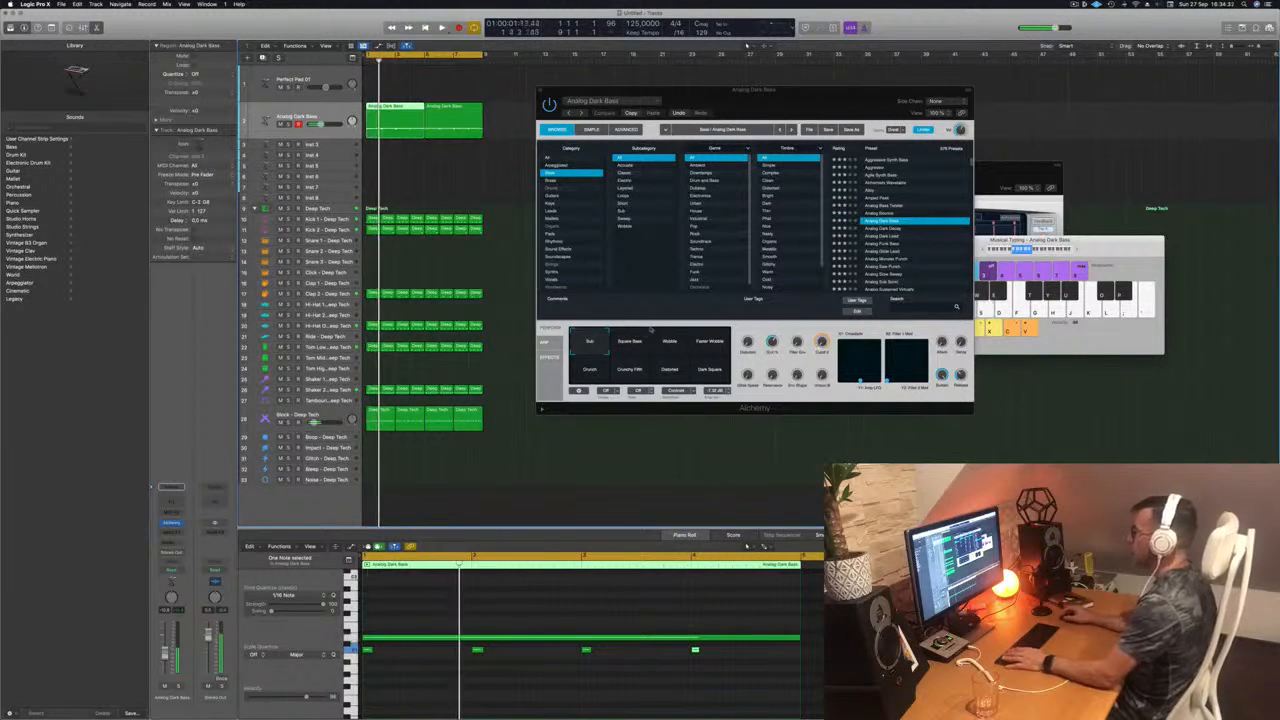
Step: Audition Alchemy's Square Bass, Wobble, Faster Wobble, Crunch, Crunchy Fifth, Distorted and Dark Square variations, and return to Sub
click(630, 343)
click(668, 343)
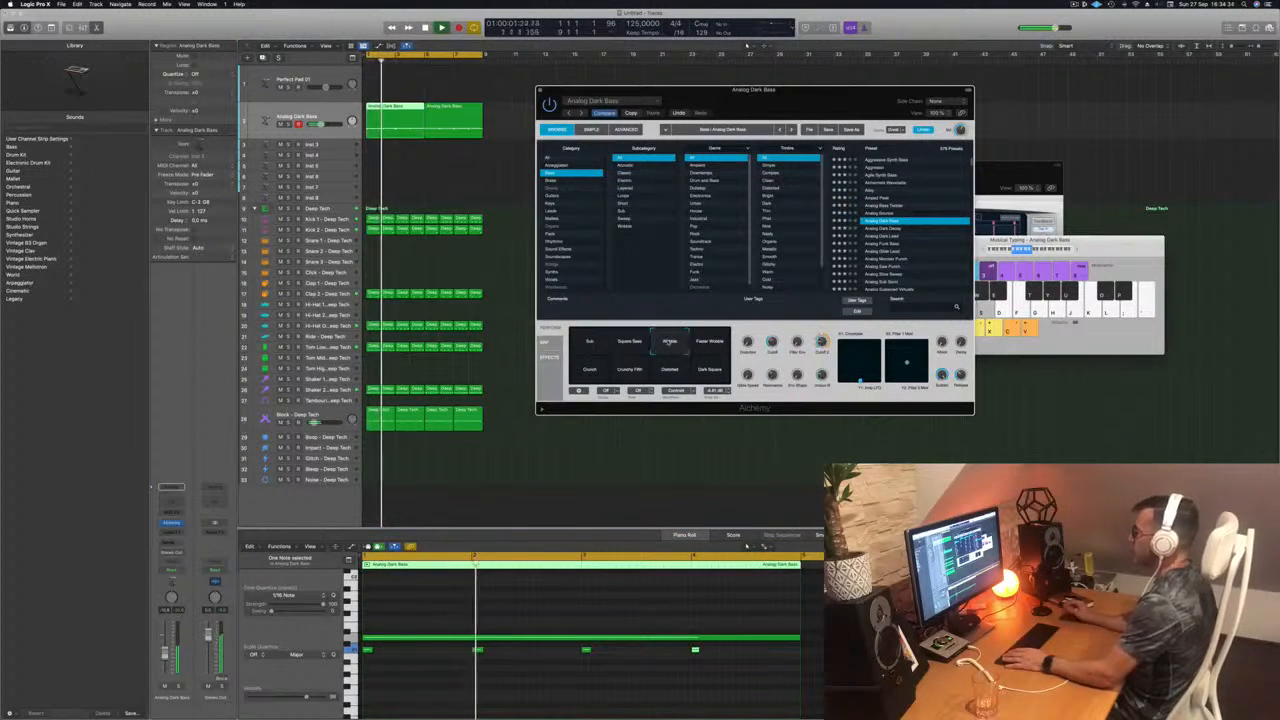
click(710, 343)
click(593, 372)
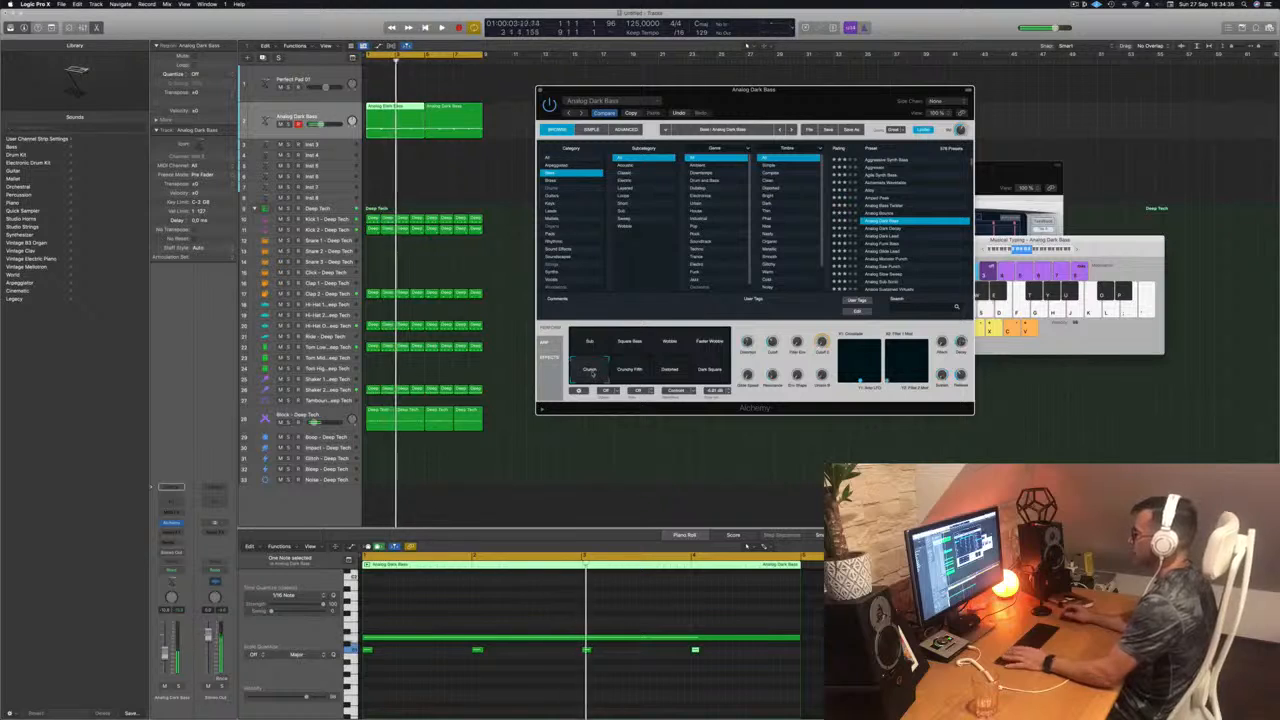
click(631, 372)
click(668, 371)
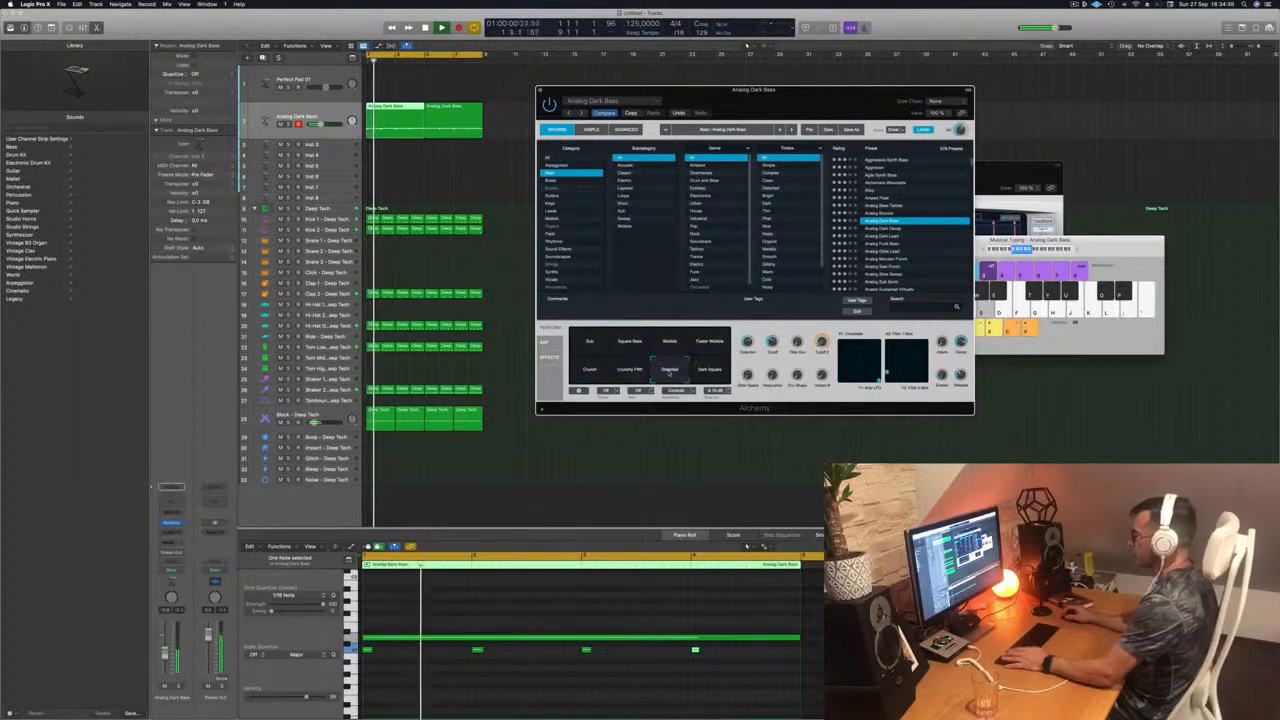
click(705, 367)
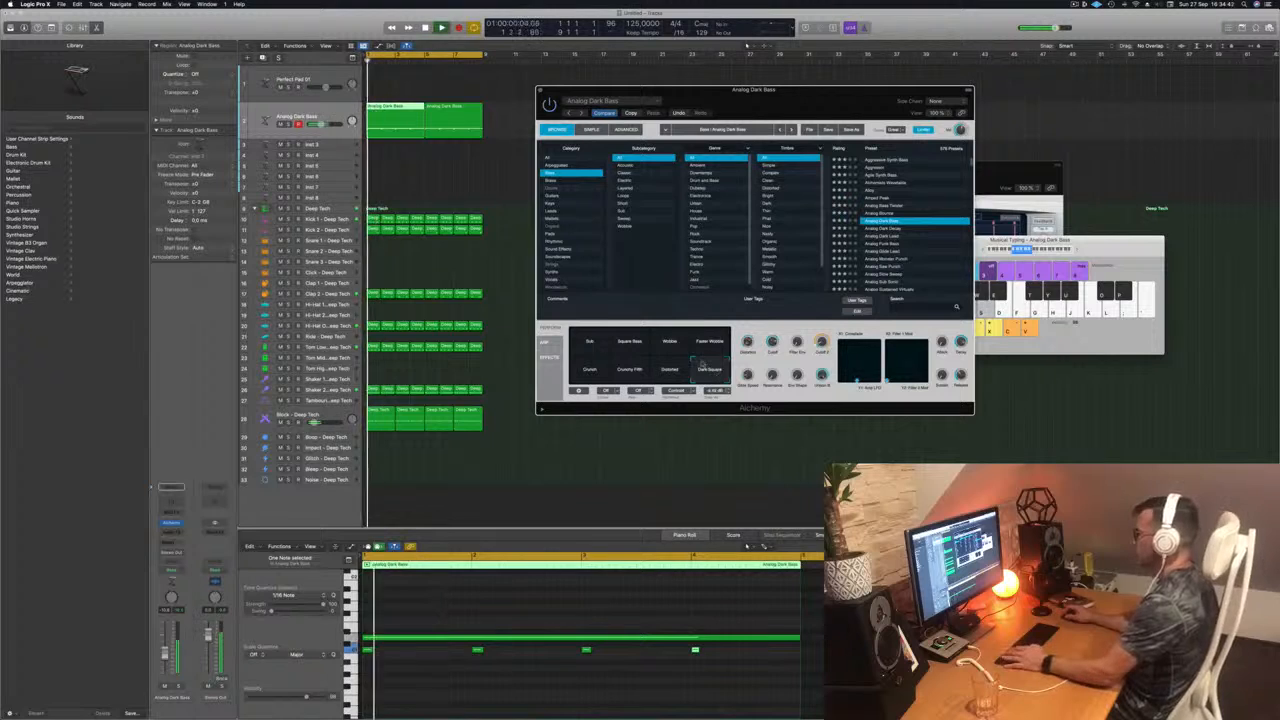
click(589, 342)
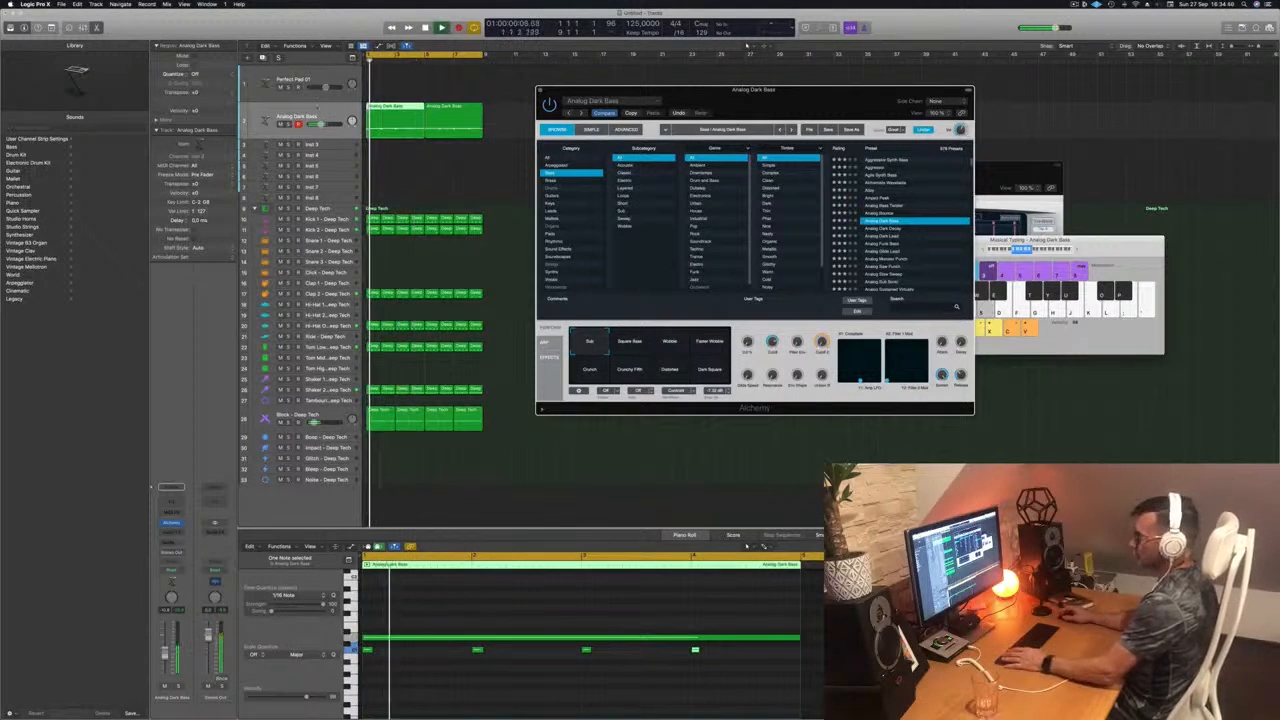
Step: Insert a Compressor on the Analog Dark Bass track and side-chain it to Kick 1 - Deep Tech
click(300, 117)
click(173, 534)
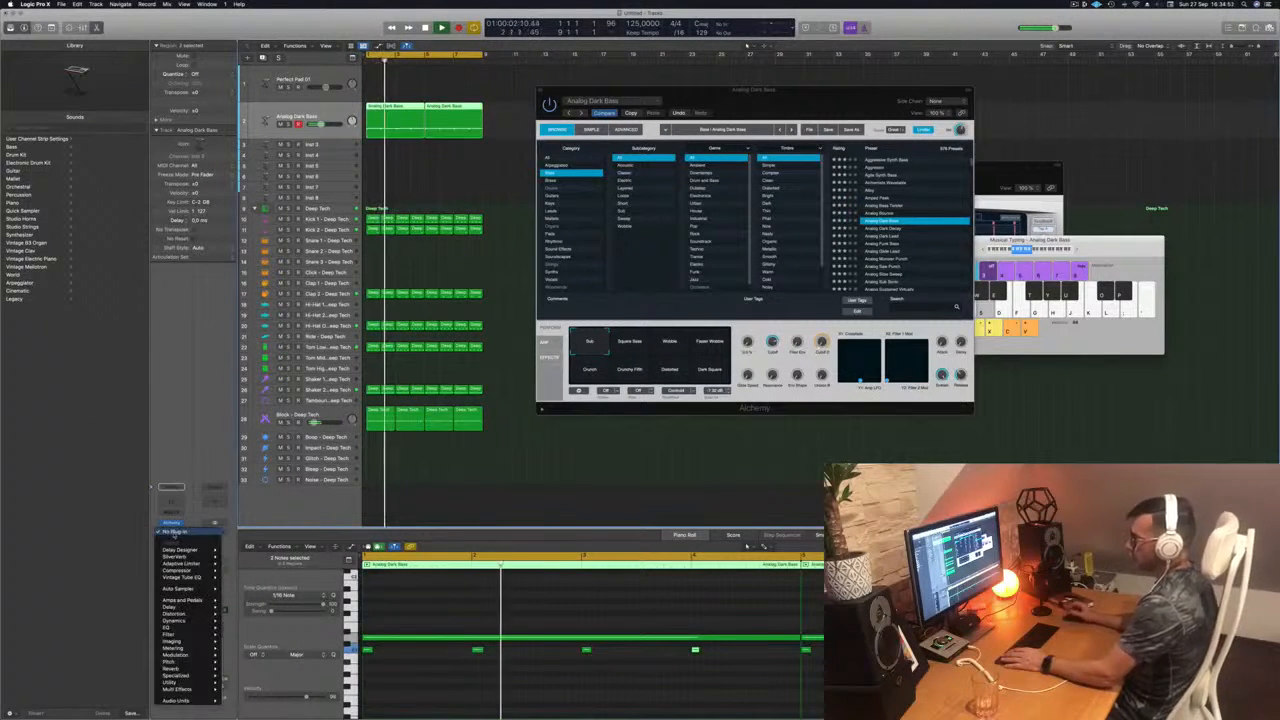
mouse_move(180, 571)
click(240, 570)
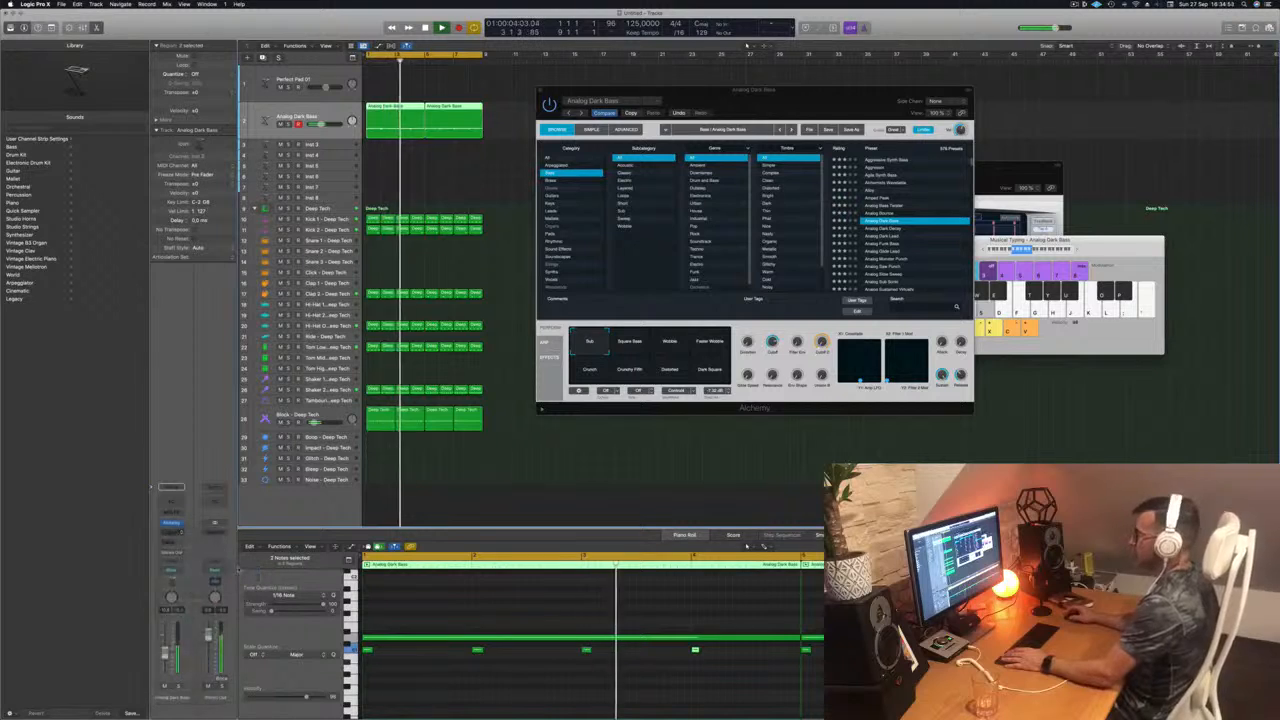
drag(638, 110, 765, 137)
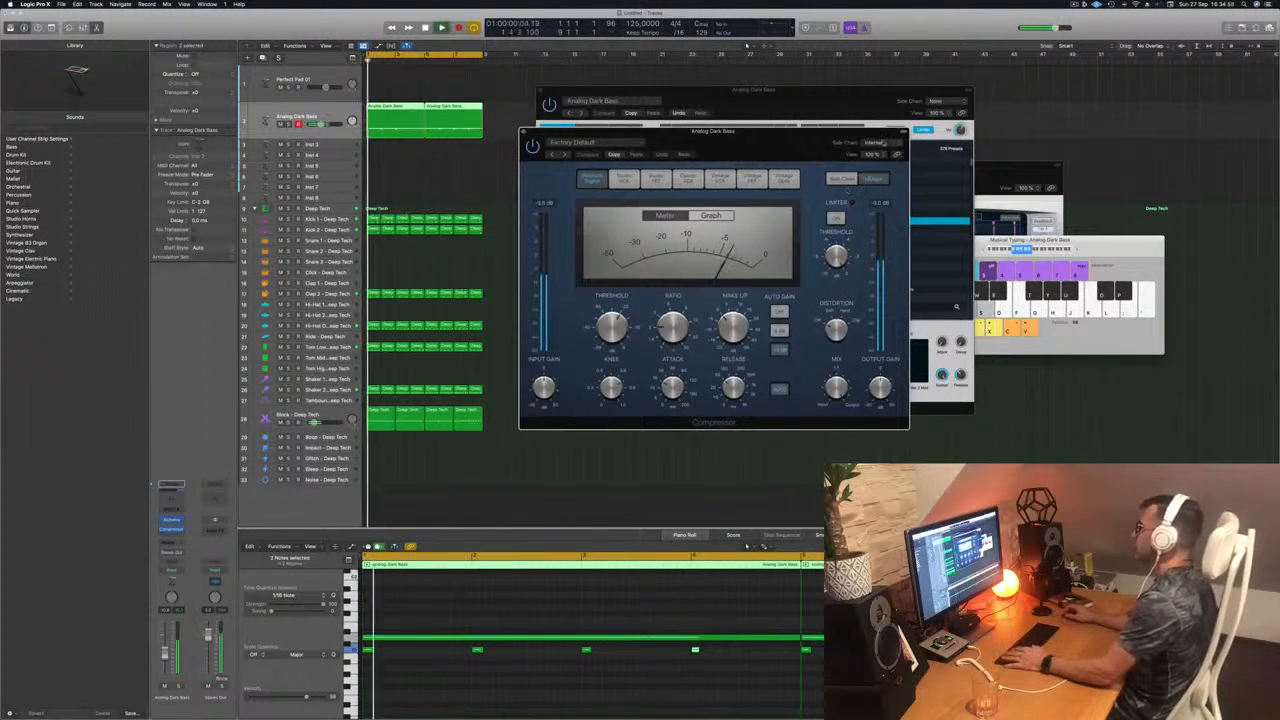
click(865, 143)
mouse_move(870, 153)
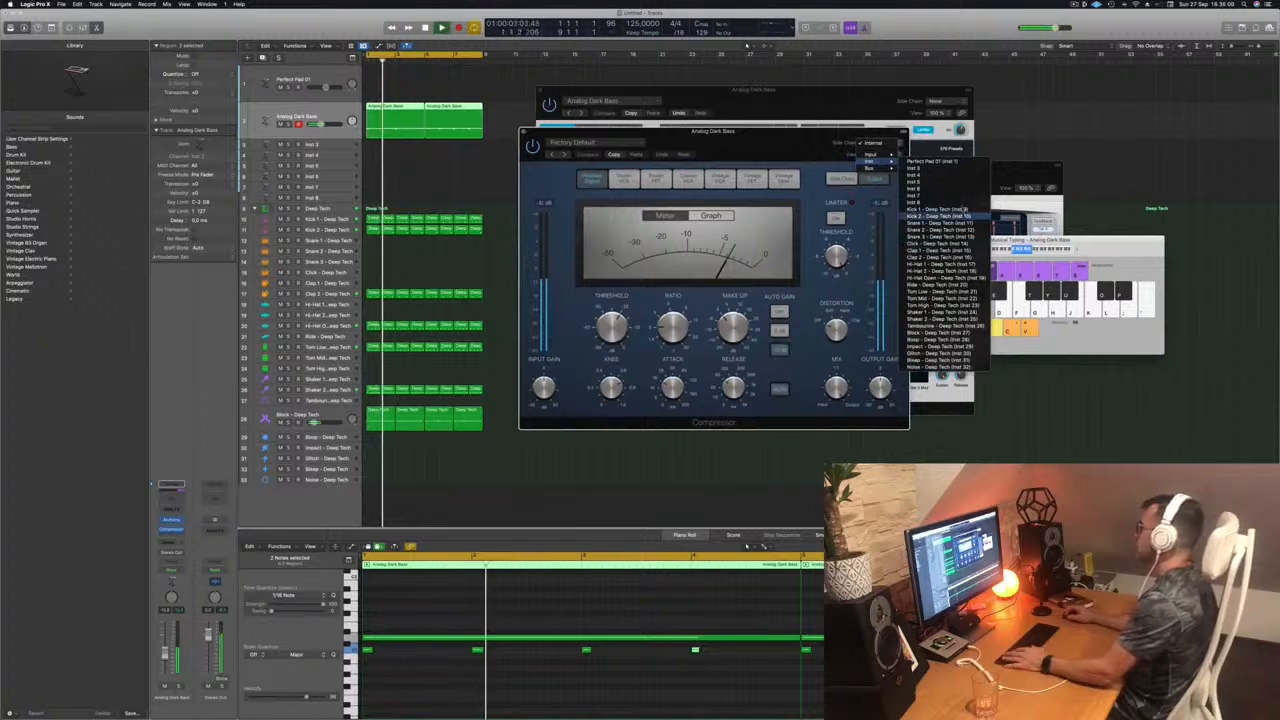
click(935, 209)
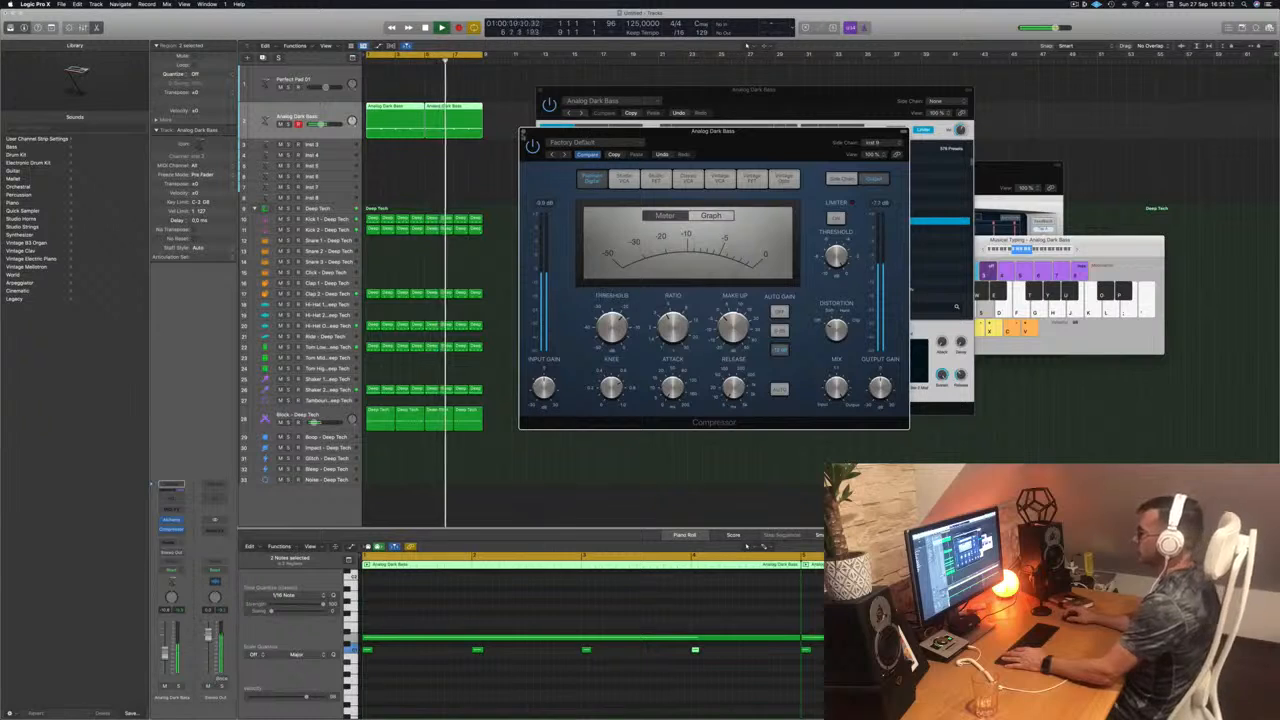
click(523, 132)
drag(575, 90, 631, 80)
key(Return)
Step: Duplicate the Analog Dark Bass track, mute the original and copy its two regions to the new track
click(322, 116)
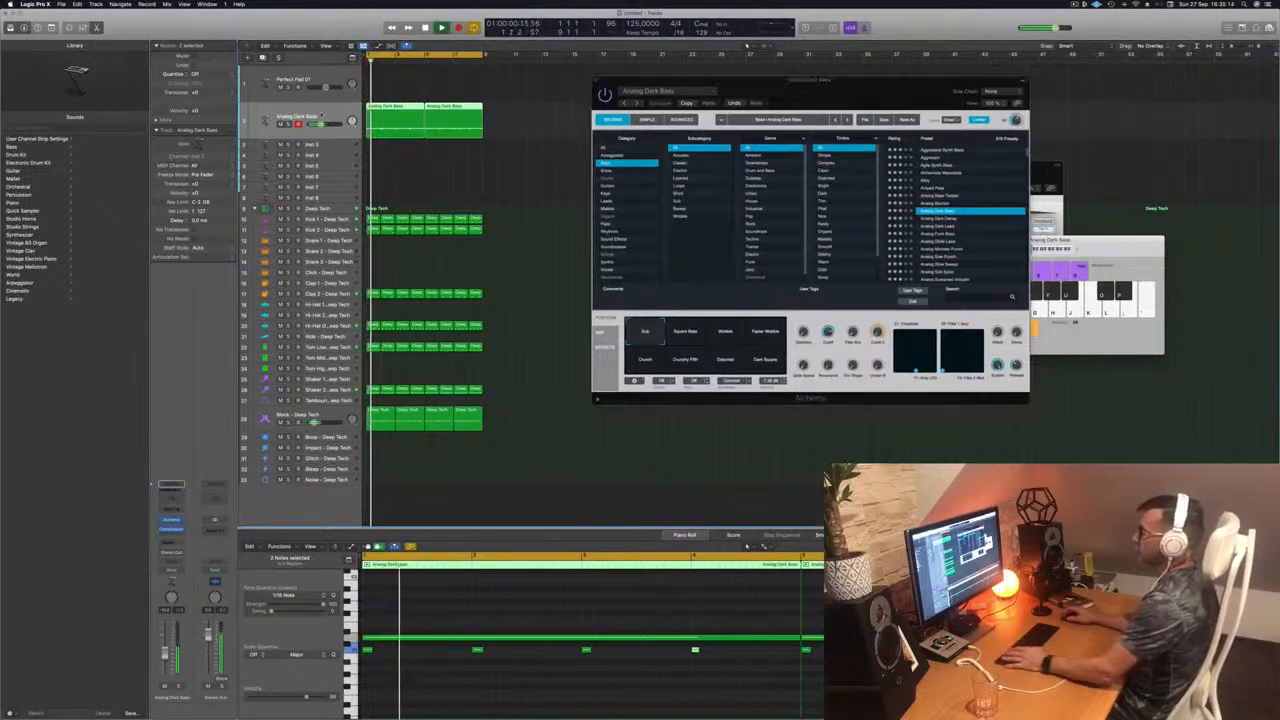
key(super+d)
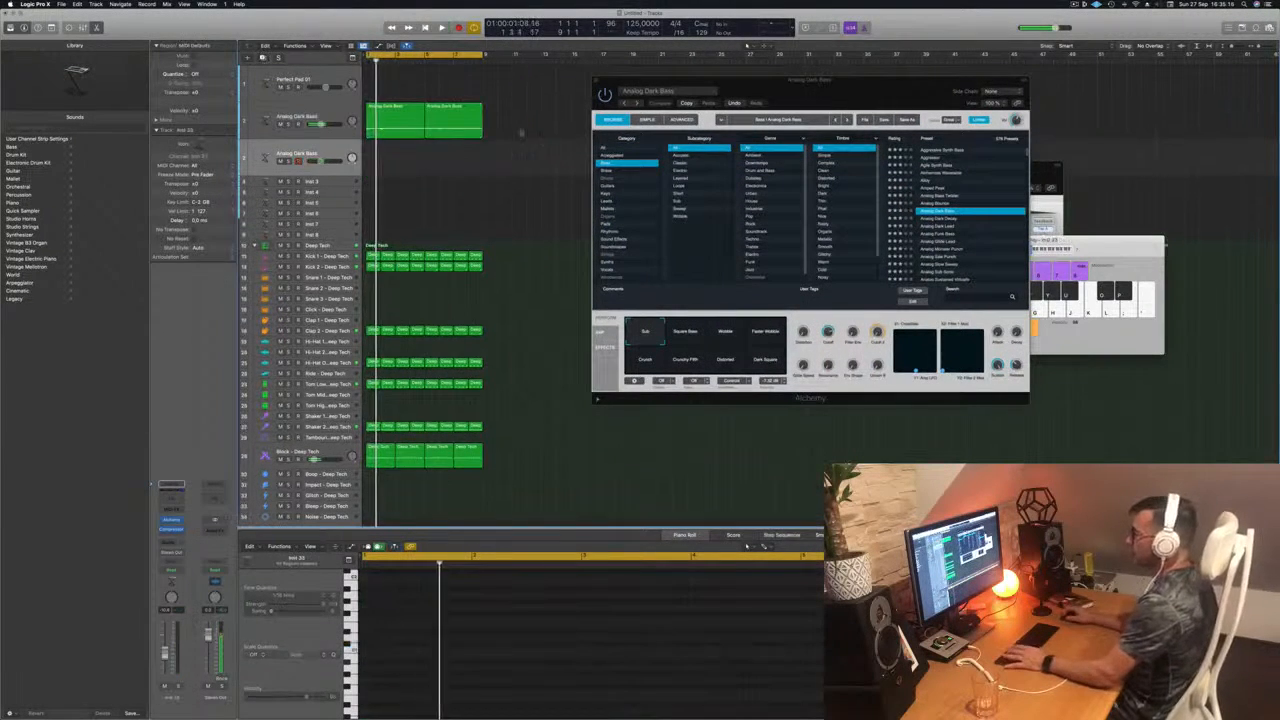
click(281, 125)
key(Return)
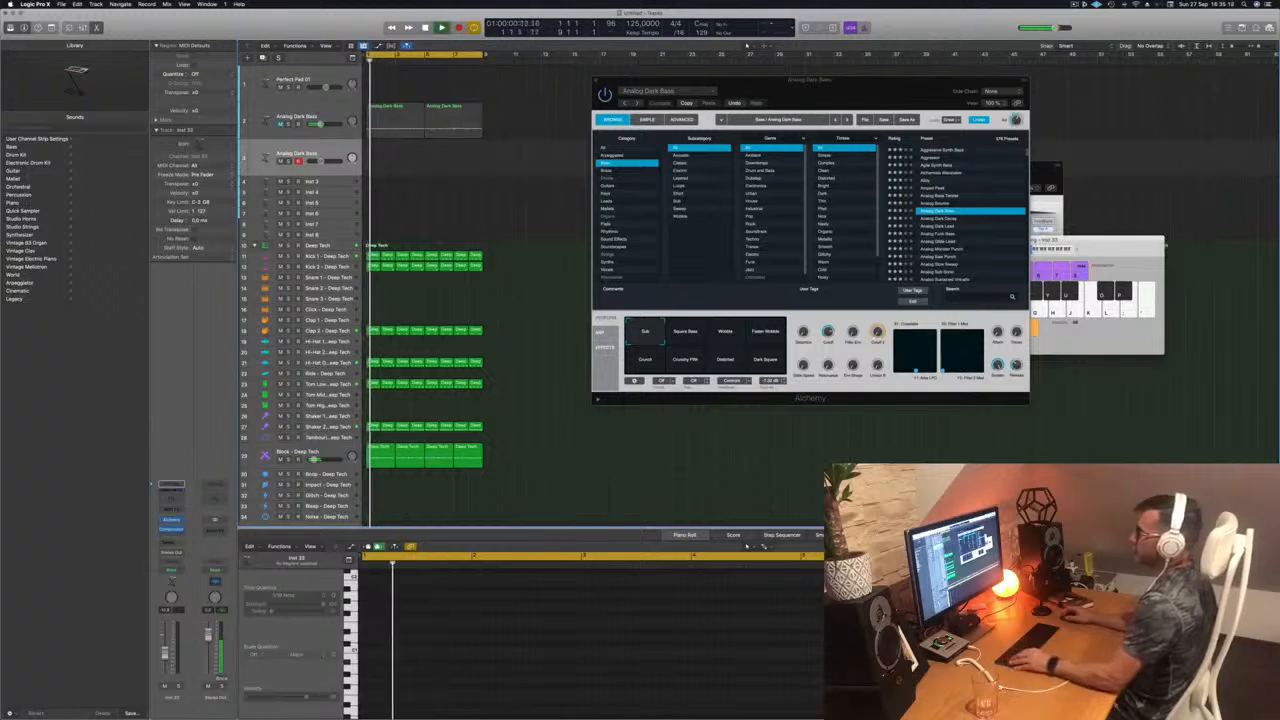
drag(488, 124, 385, 161)
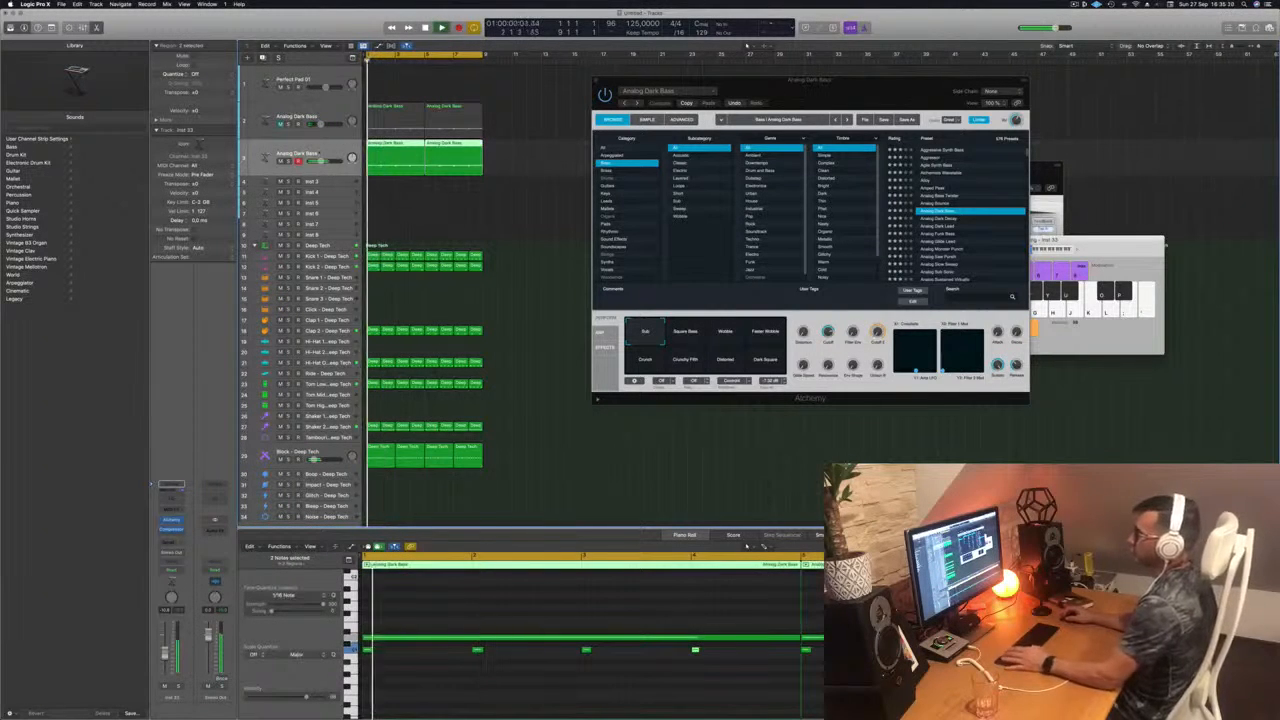
key(space)
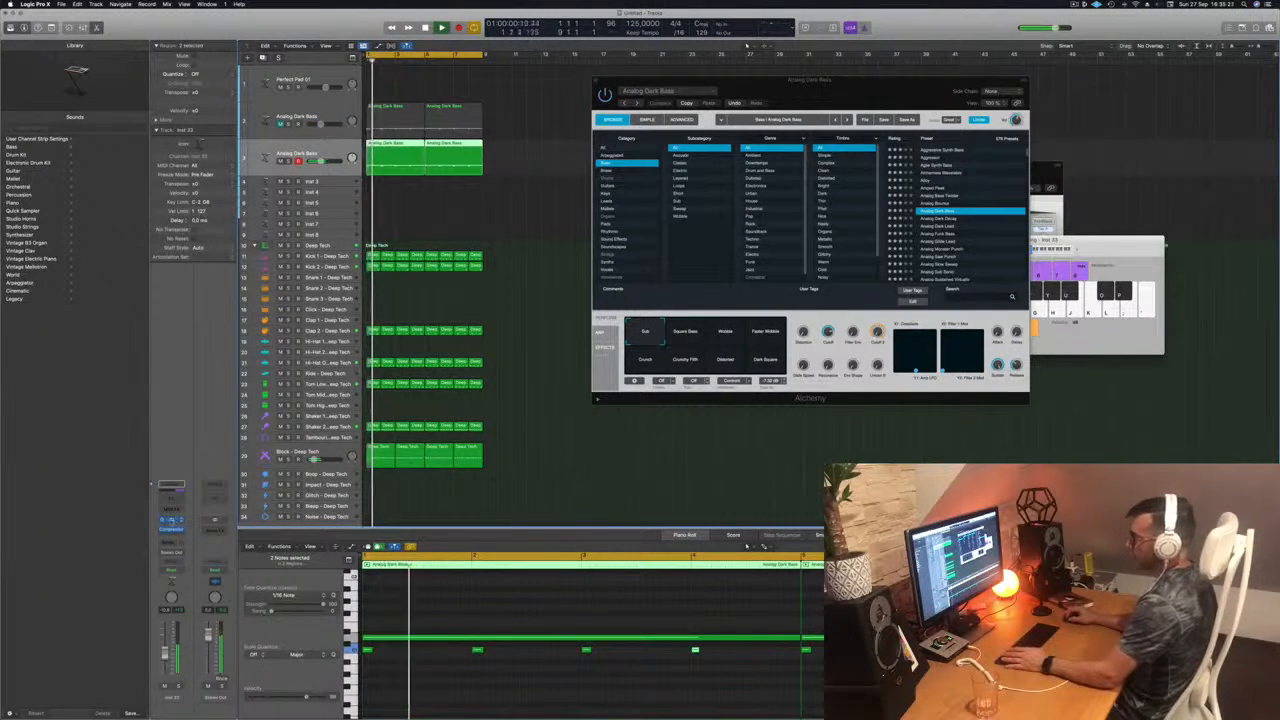
Step: Open Alchemy on the duplicated bass track and load the Analog Dark Decay preset
click(171, 521)
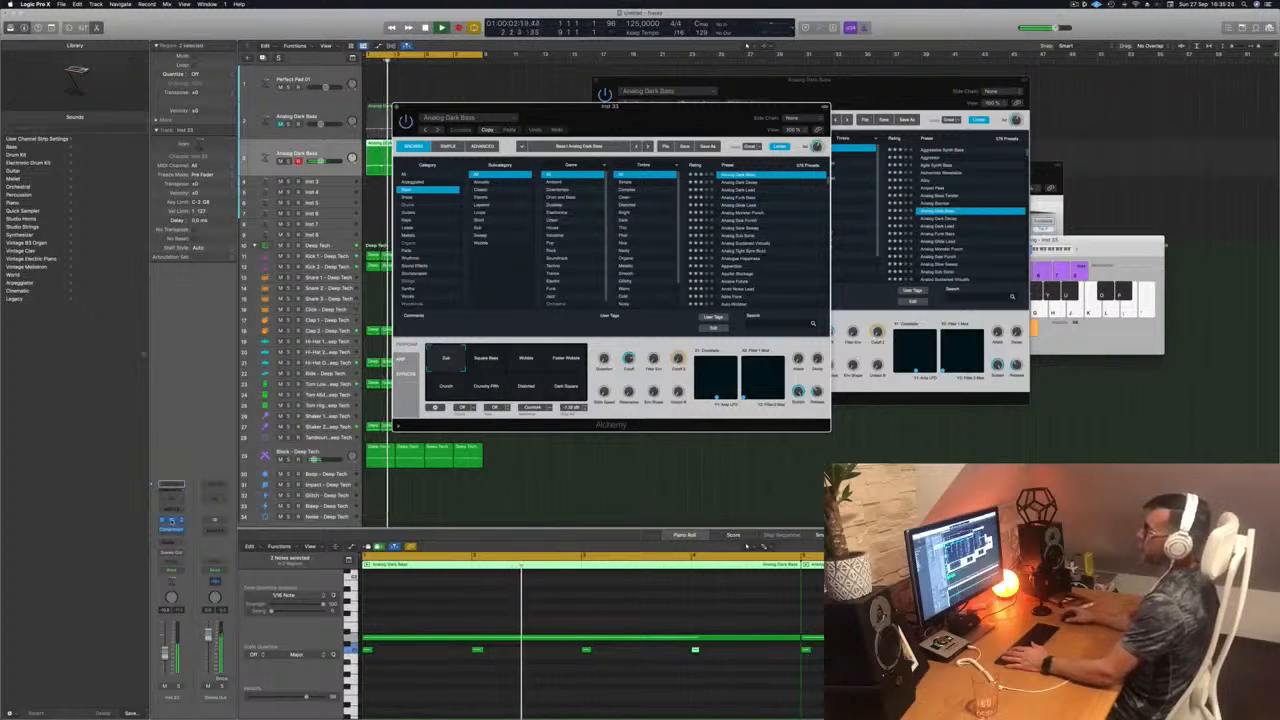
drag(635, 118, 719, 131)
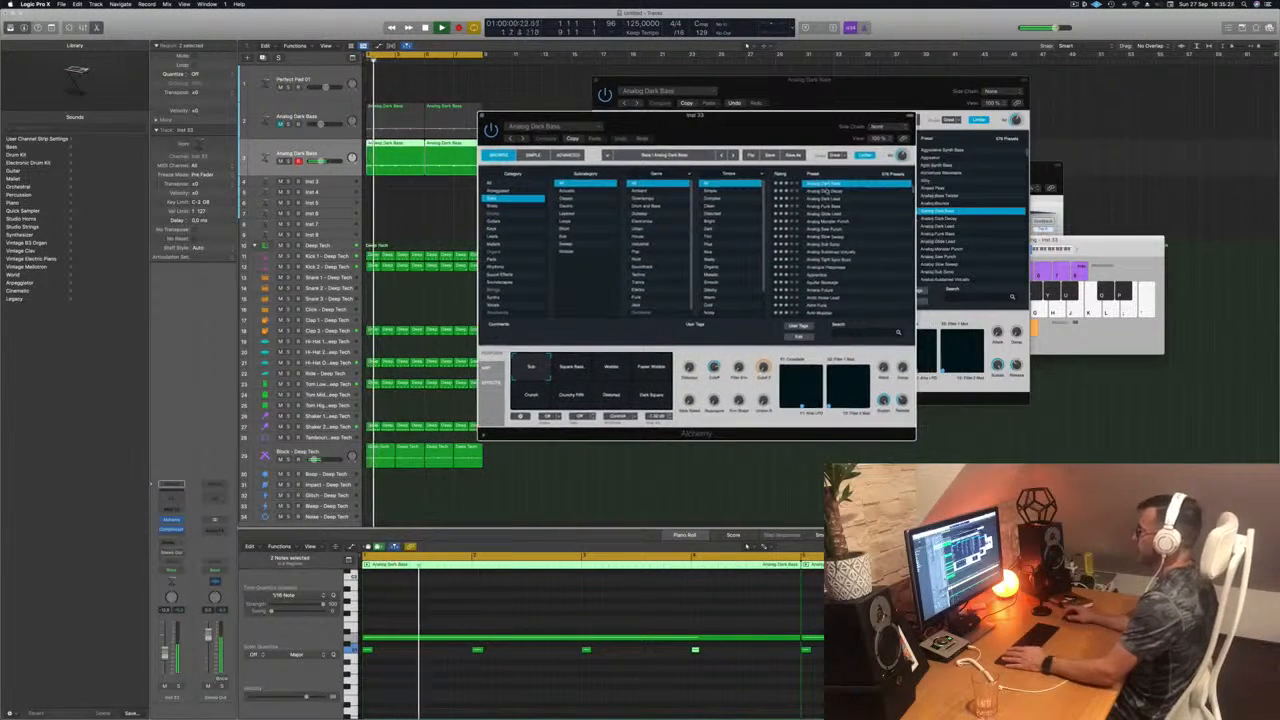
click(830, 190)
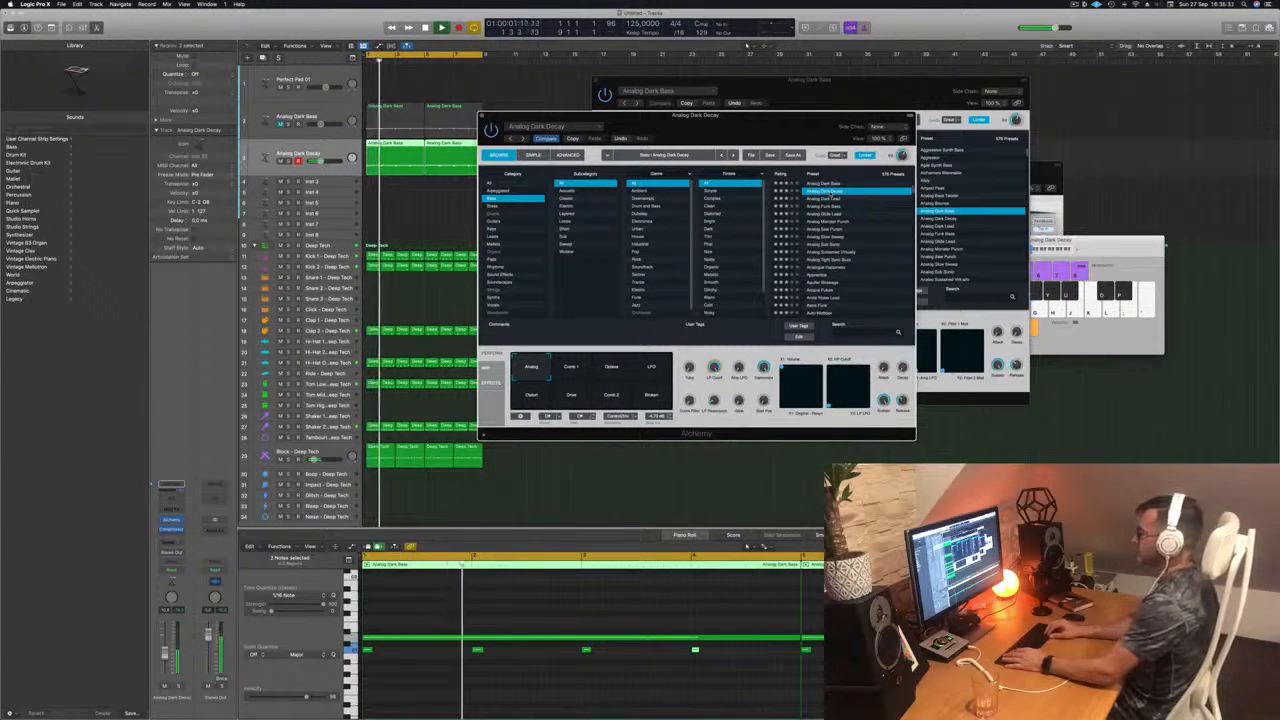
Step: Audition the Analog Dark Lead, Analog Funk Bass, Analog Glide Lead, Analog Monster Punch, Analog Saw Punch and Analog Slow Sweep presets in Alchemy
key(Down)
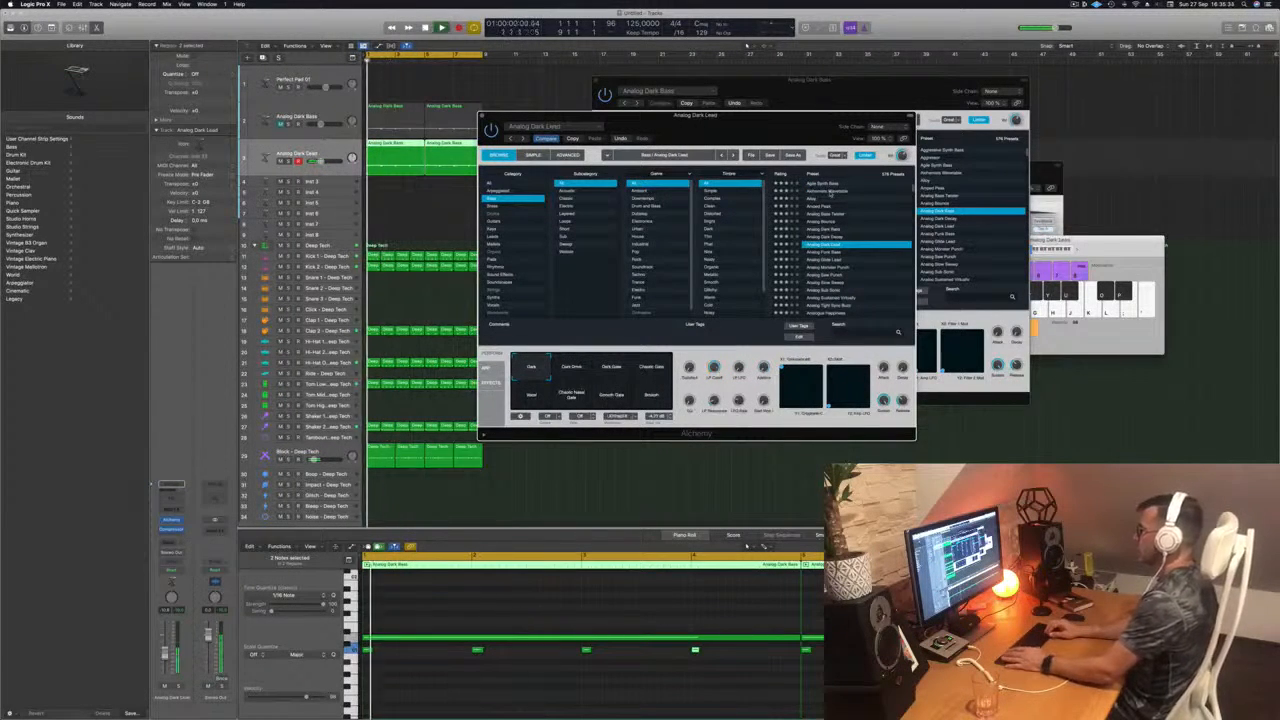
key(Down)
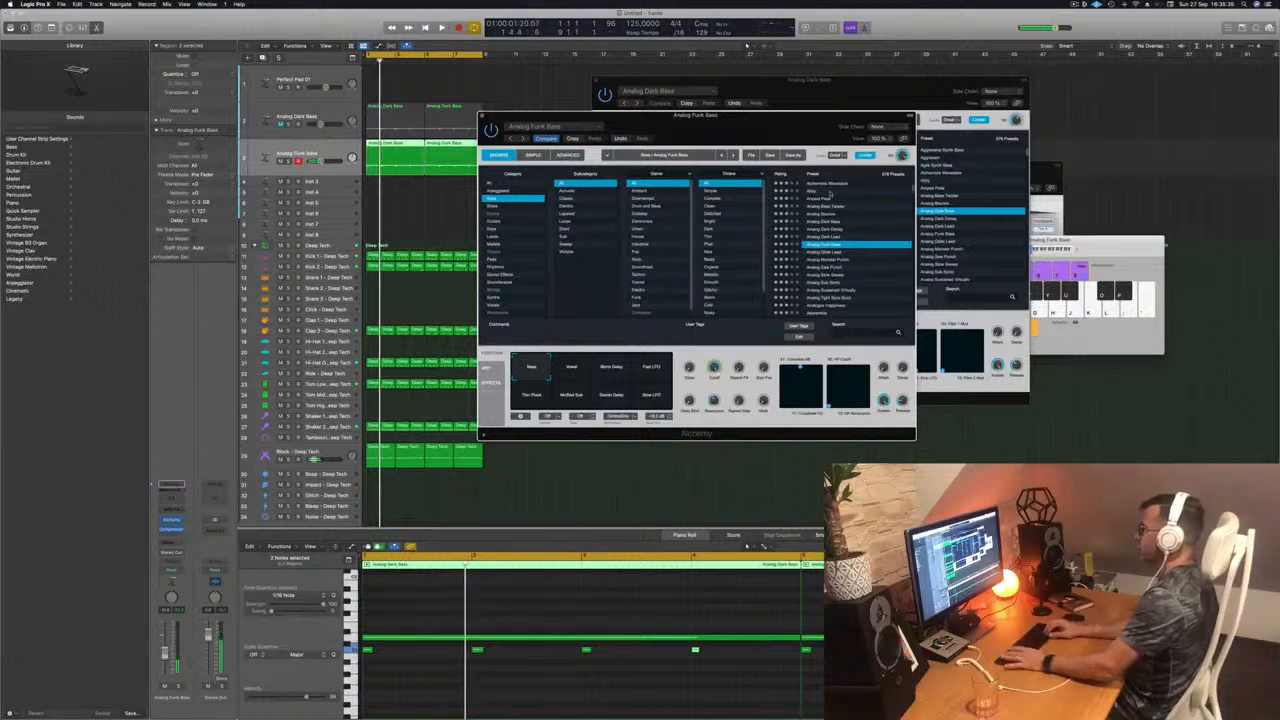
key(Down)
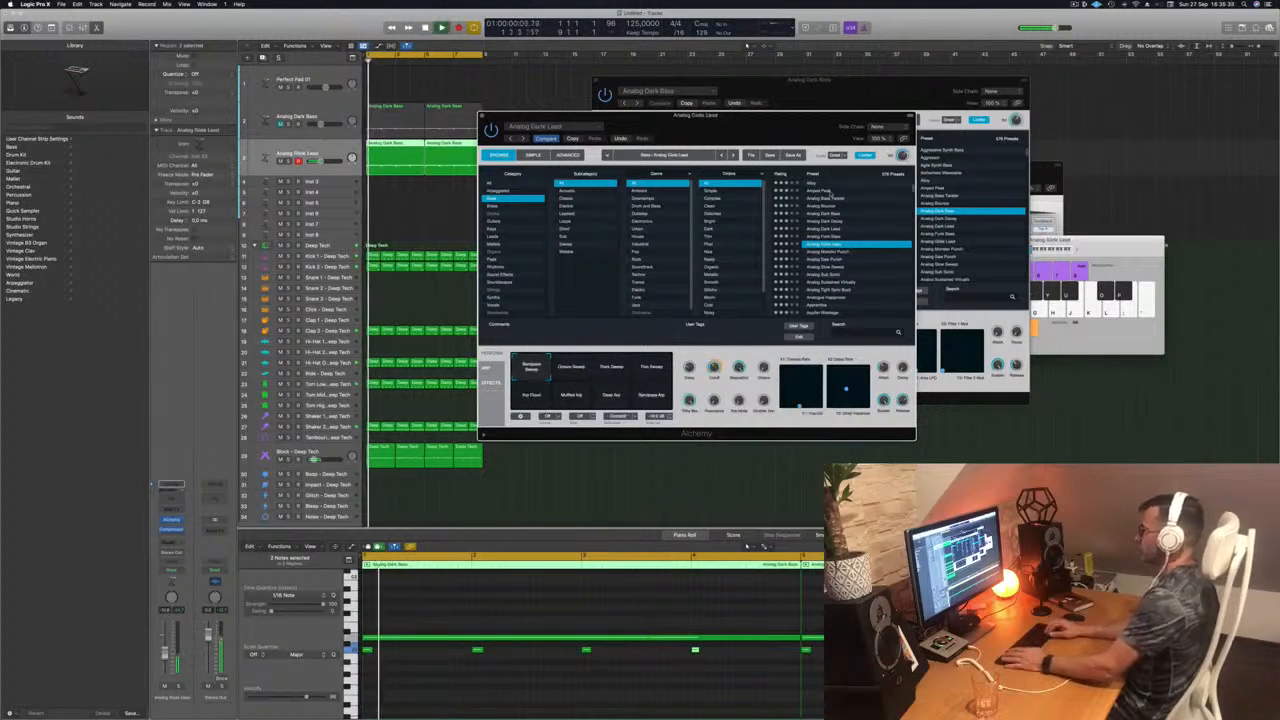
key(Down)
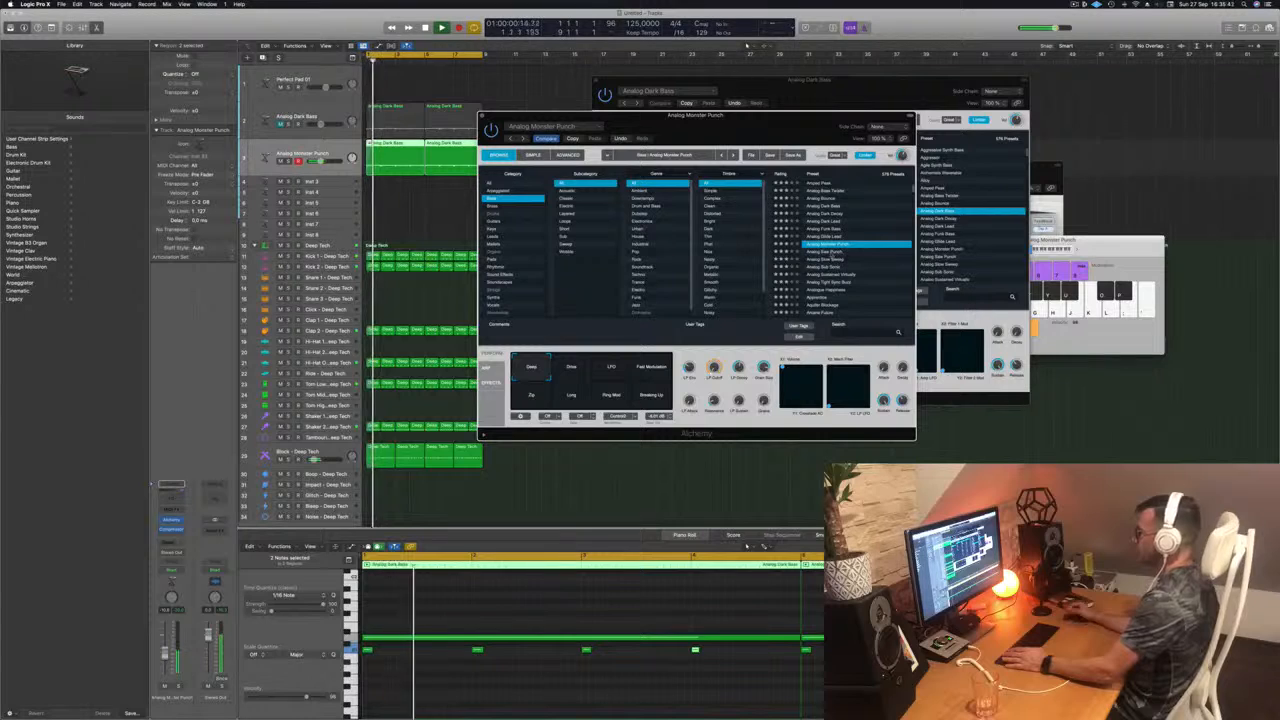
key(Down)
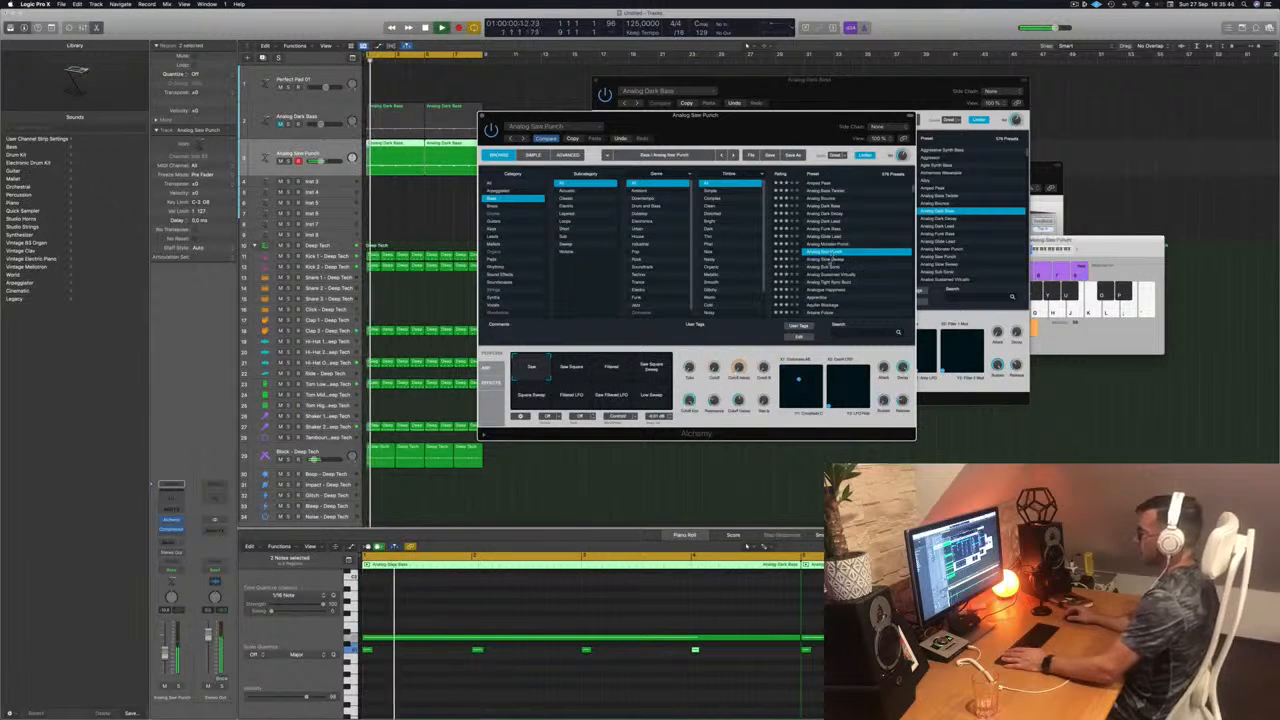
key(Down)
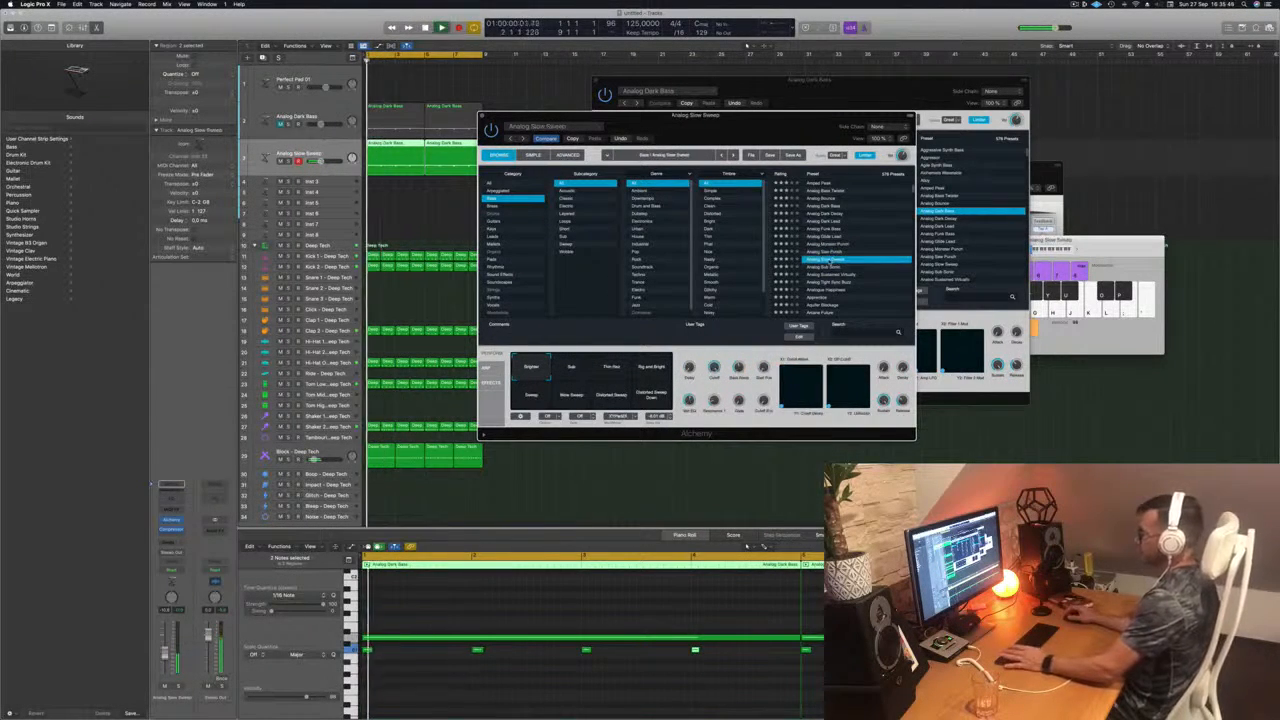
Step: Audition the Analog Sustained Virtually and Astro Funk presets, and load the Balloon Finger preset
click(834, 274)
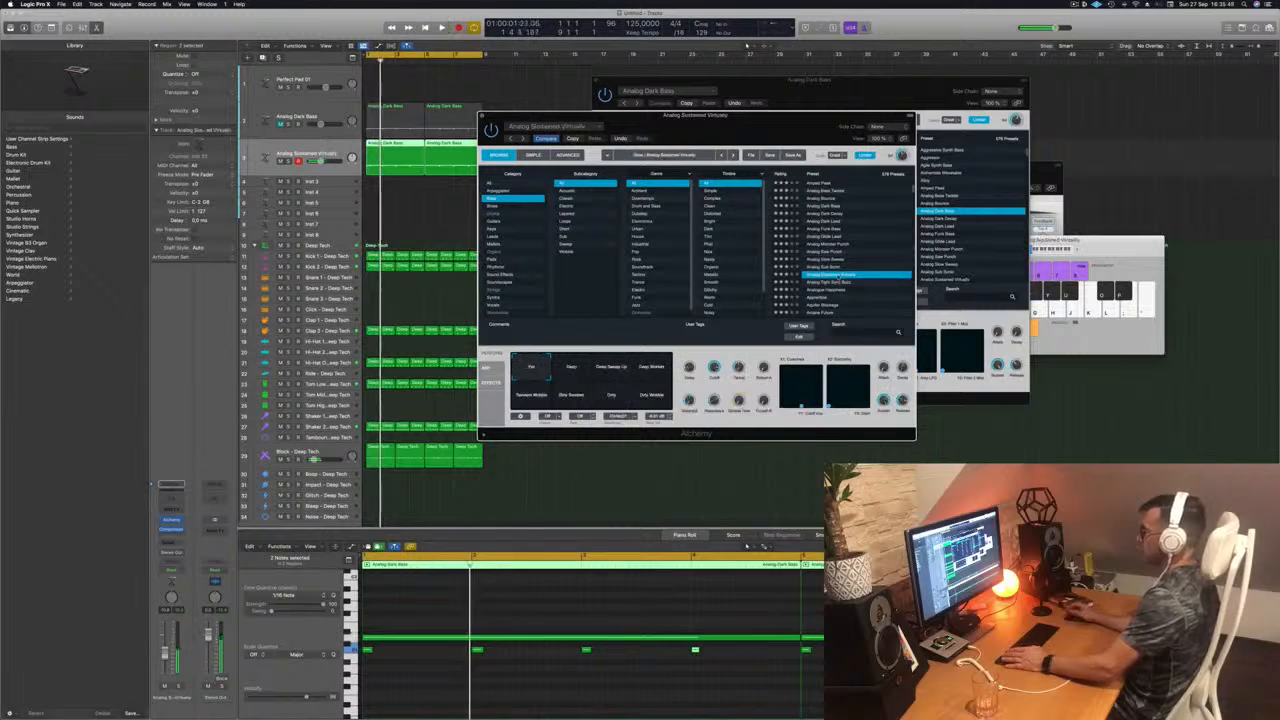
scroll(851, 250, down, 2)
scroll(843, 249, down, 2)
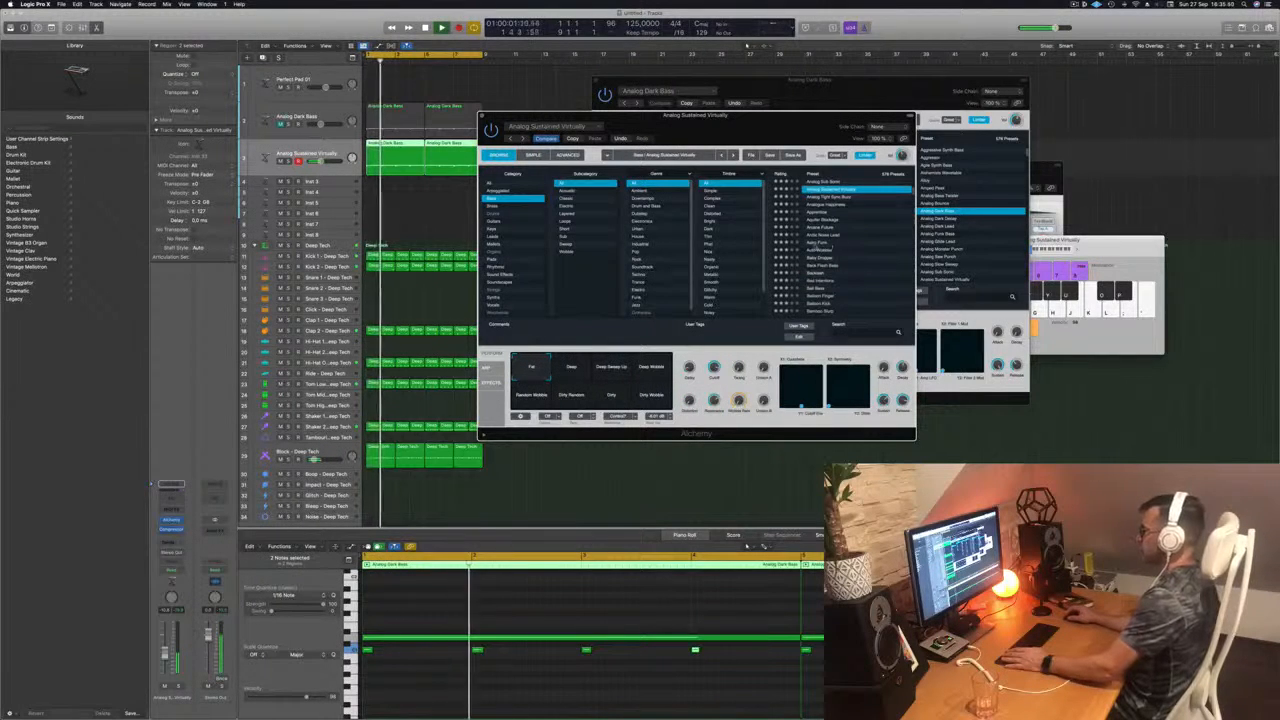
click(817, 243)
scroll(842, 244, down, 3)
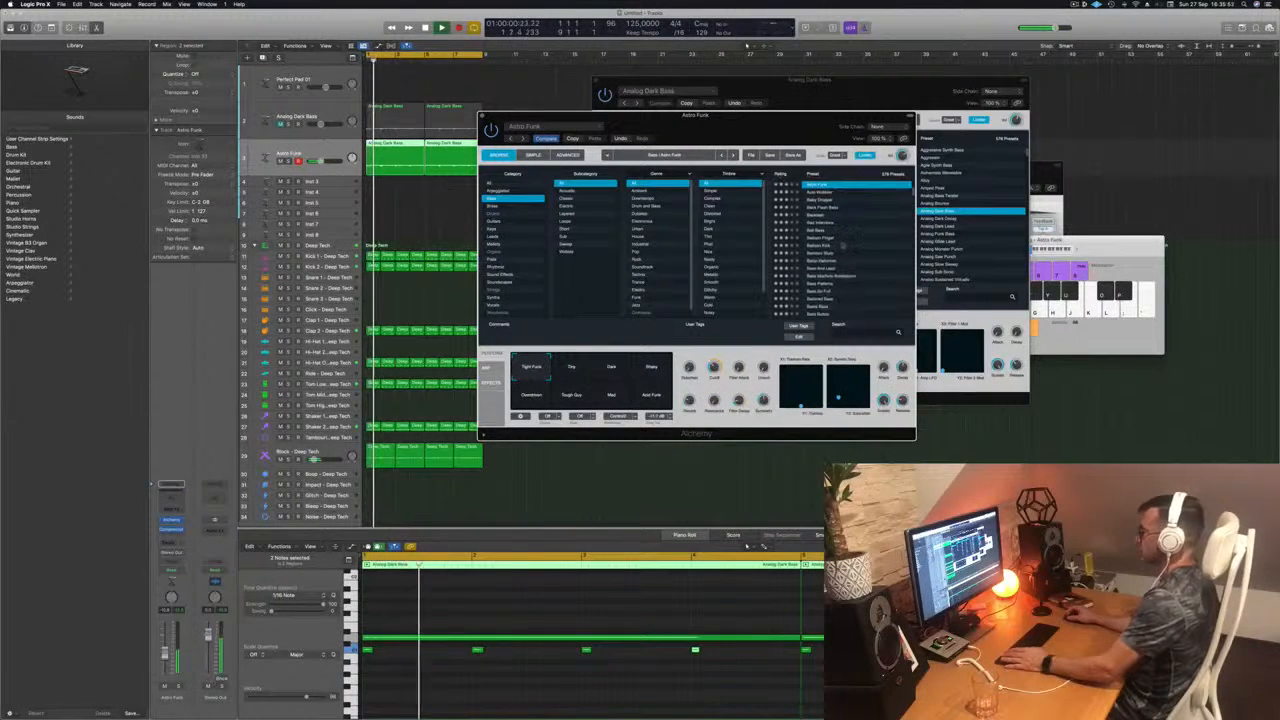
click(818, 239)
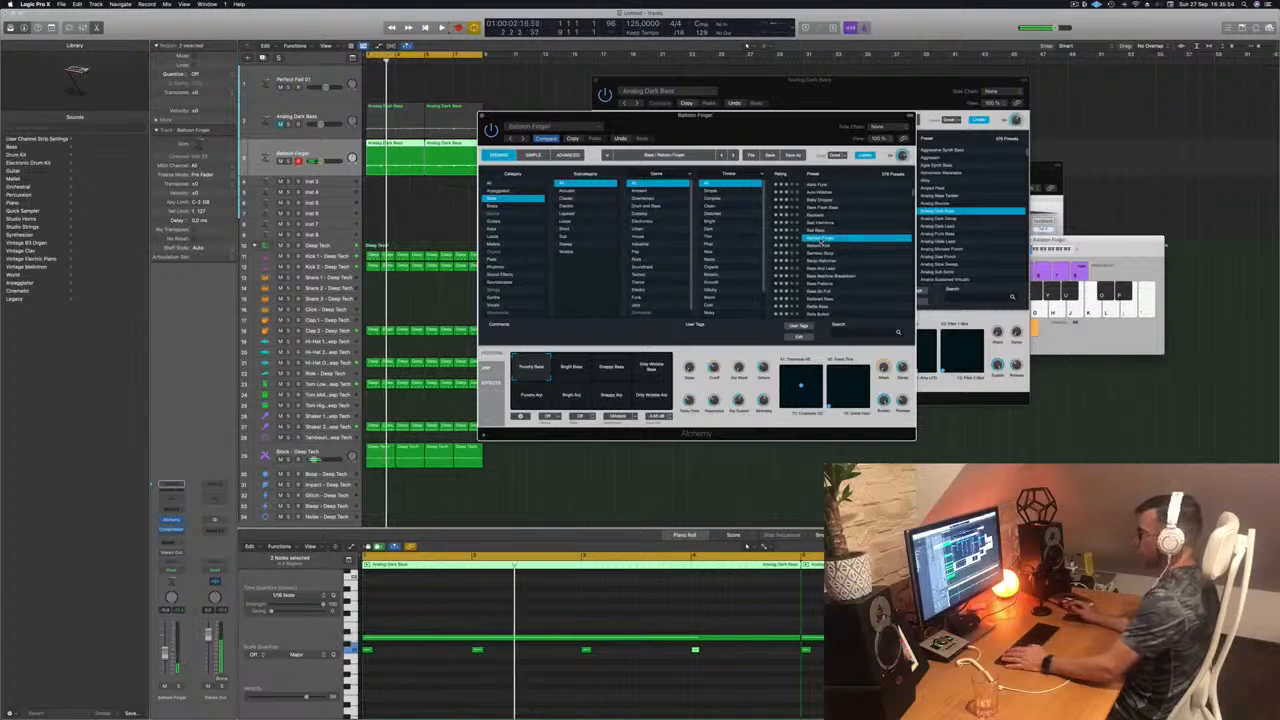
Step: Play back the loop with the Balloon Finger preset and adjust its cutoff
key(space)
key(space)
key(space)
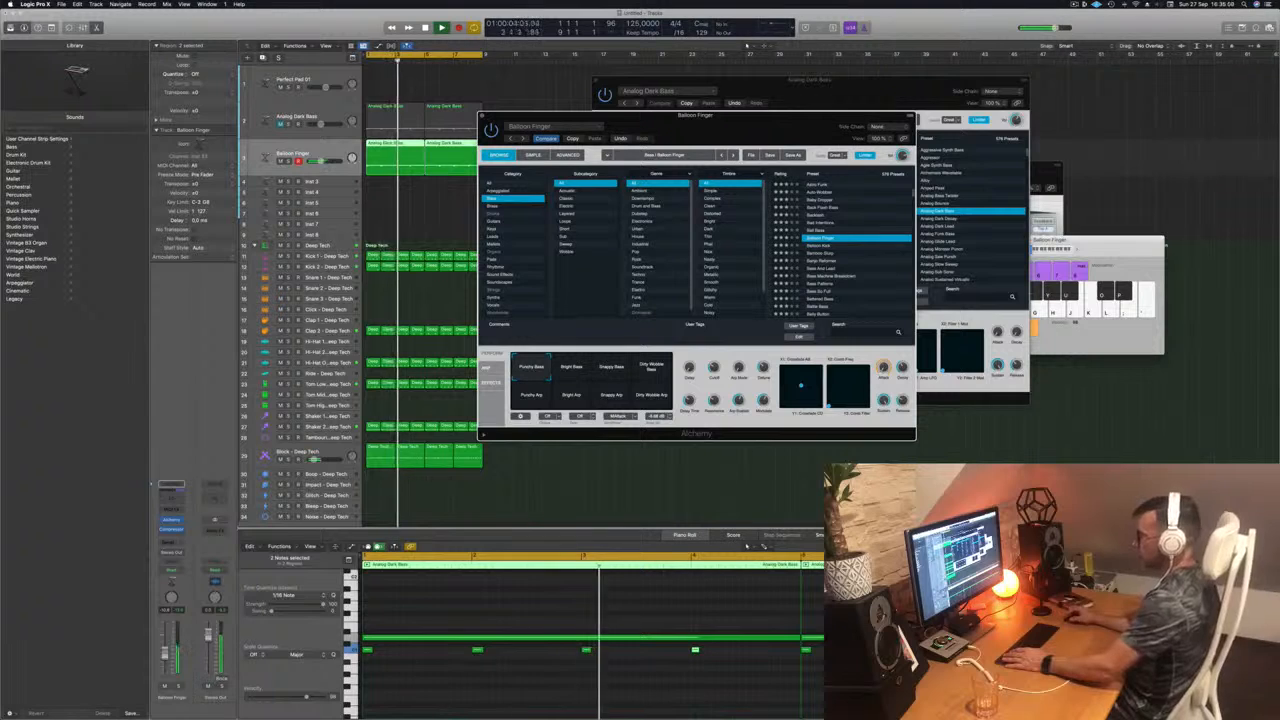
click(580, 447)
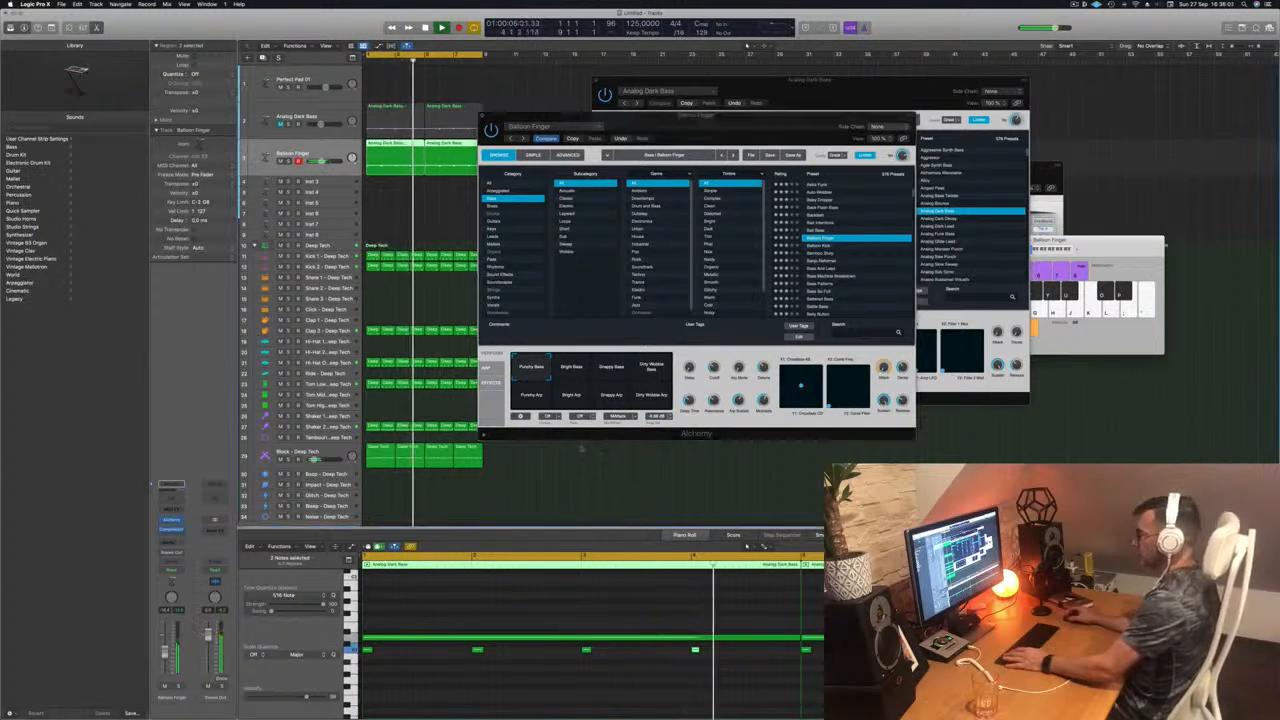
key(space)
key(space)
drag(715, 367, 719, 349)
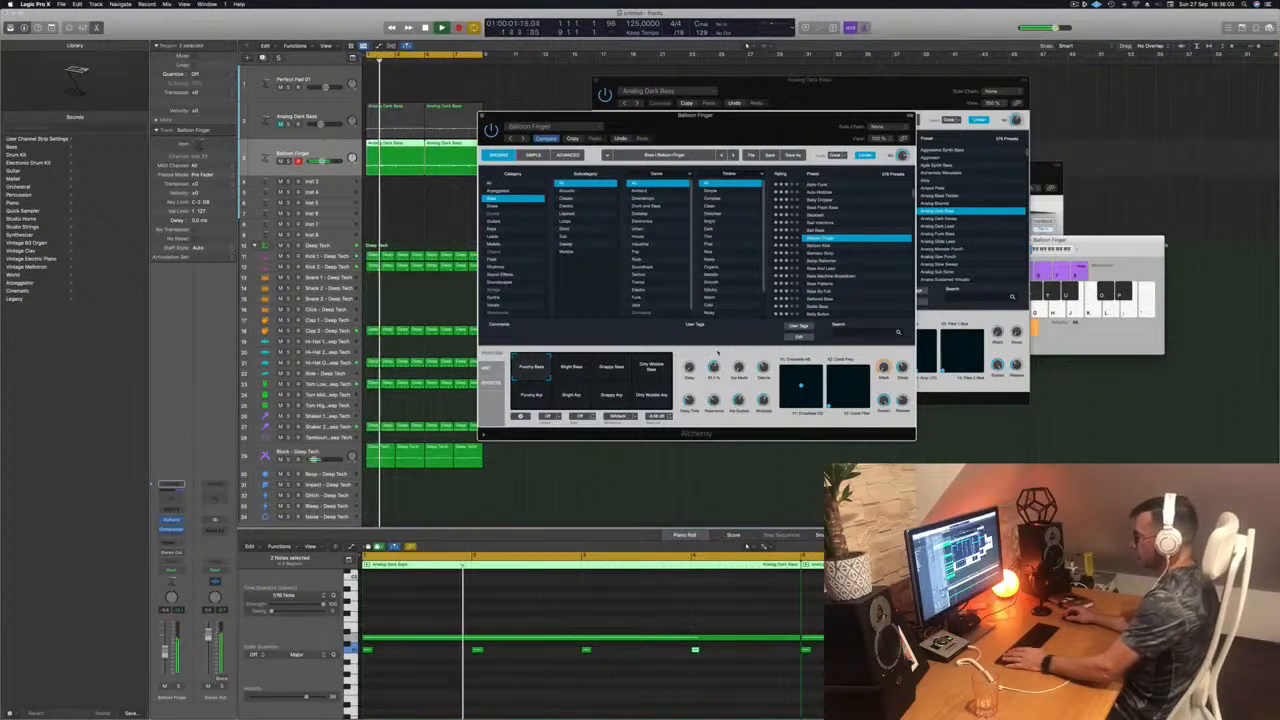
Step: Audition Balloon Finger's Bright, Snappy and Dirty Wobble Bass variations and all four Arp variations, and return to Punchy Arp
click(569, 373)
click(614, 369)
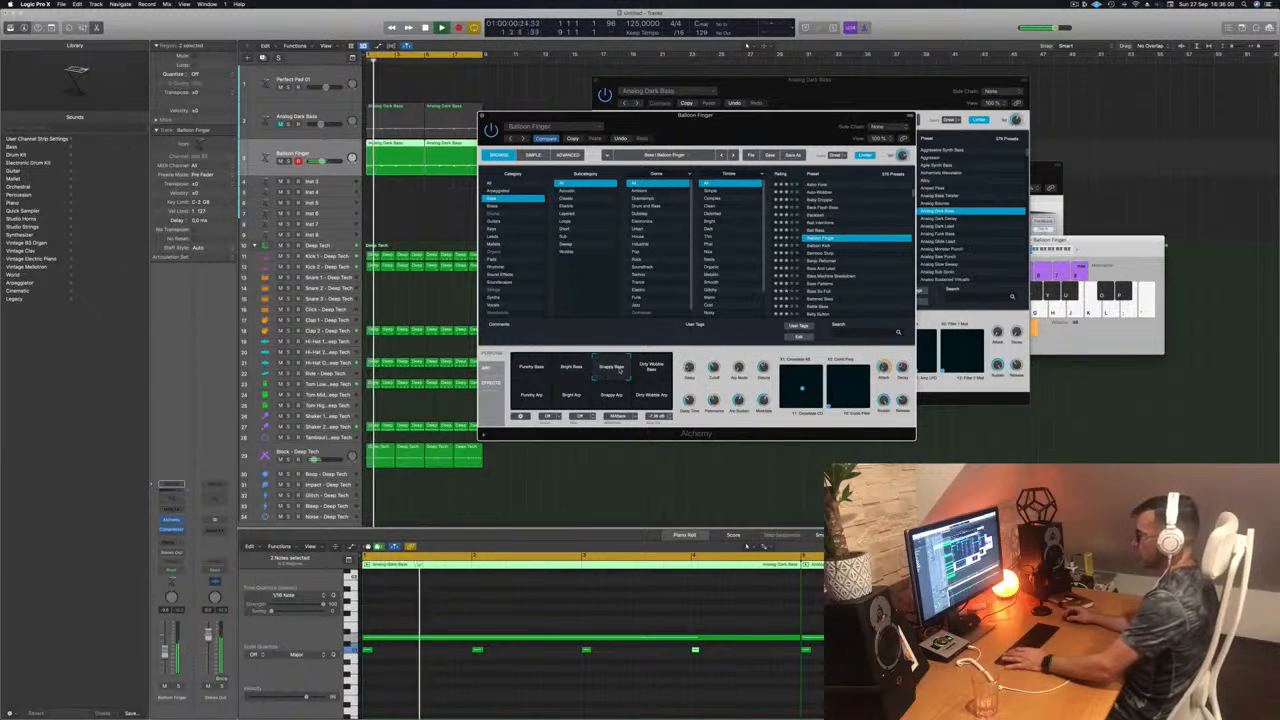
click(649, 369)
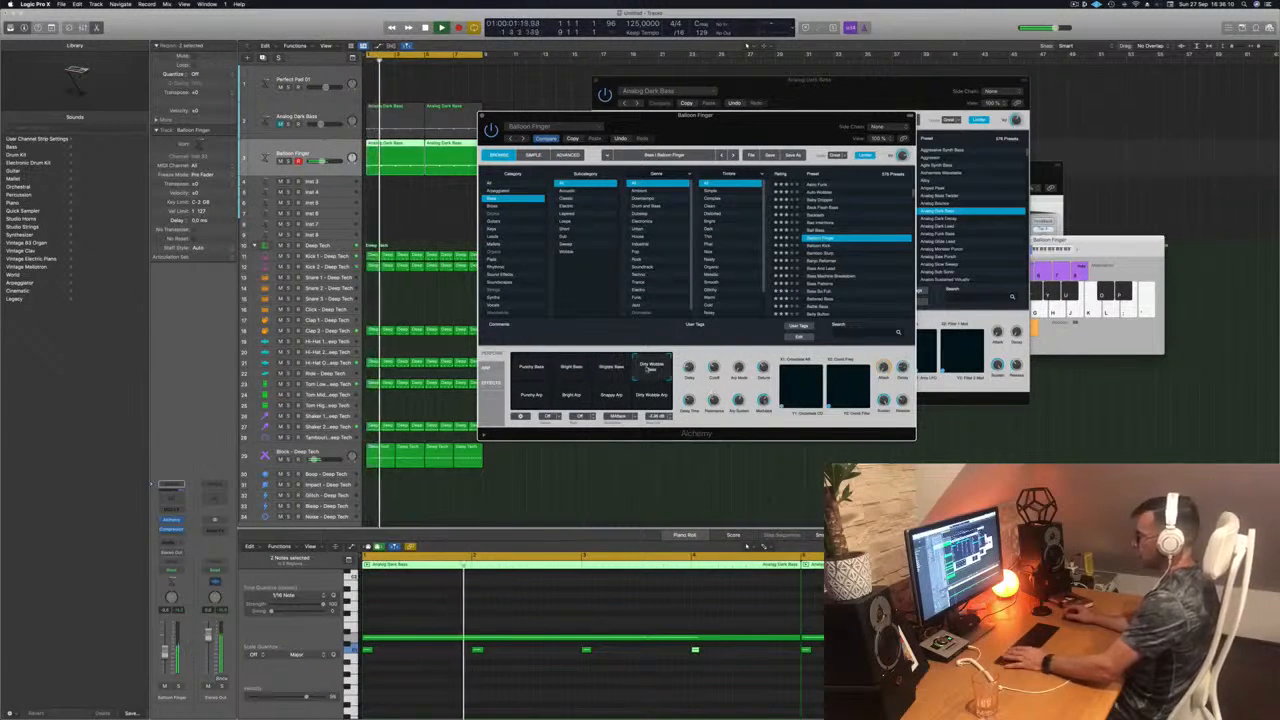
click(531, 396)
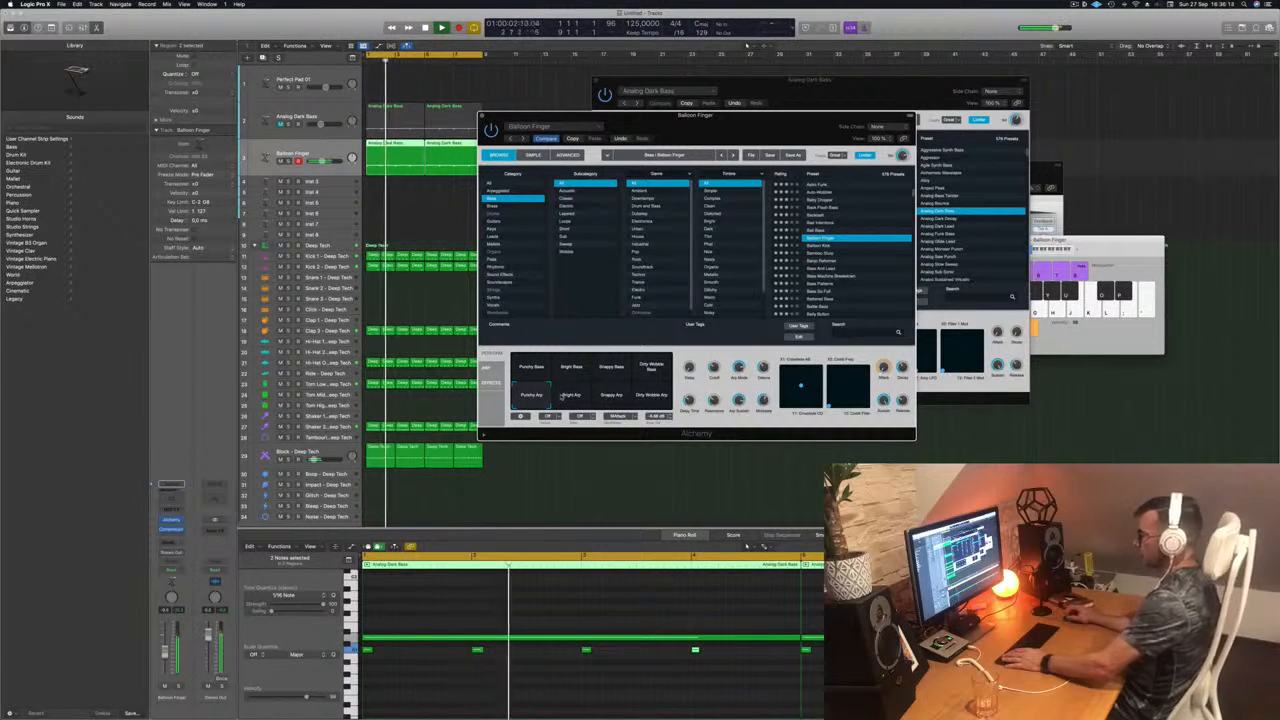
click(564, 397)
click(612, 396)
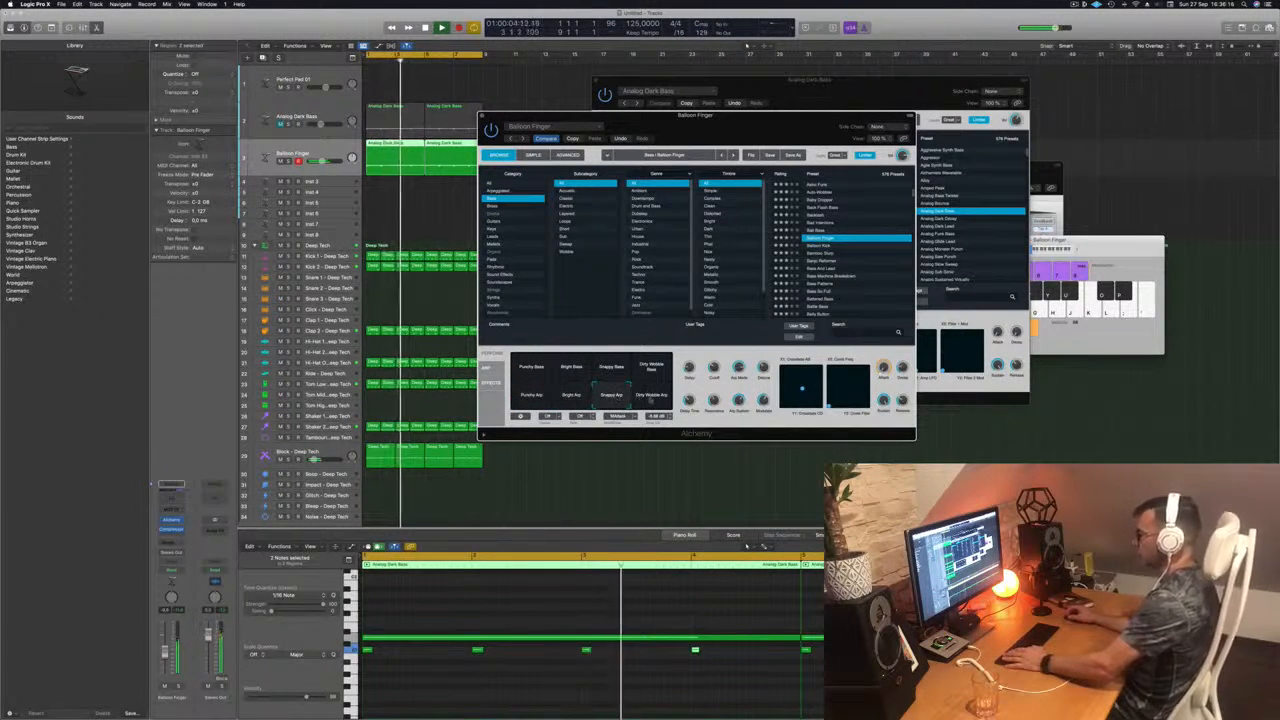
click(652, 397)
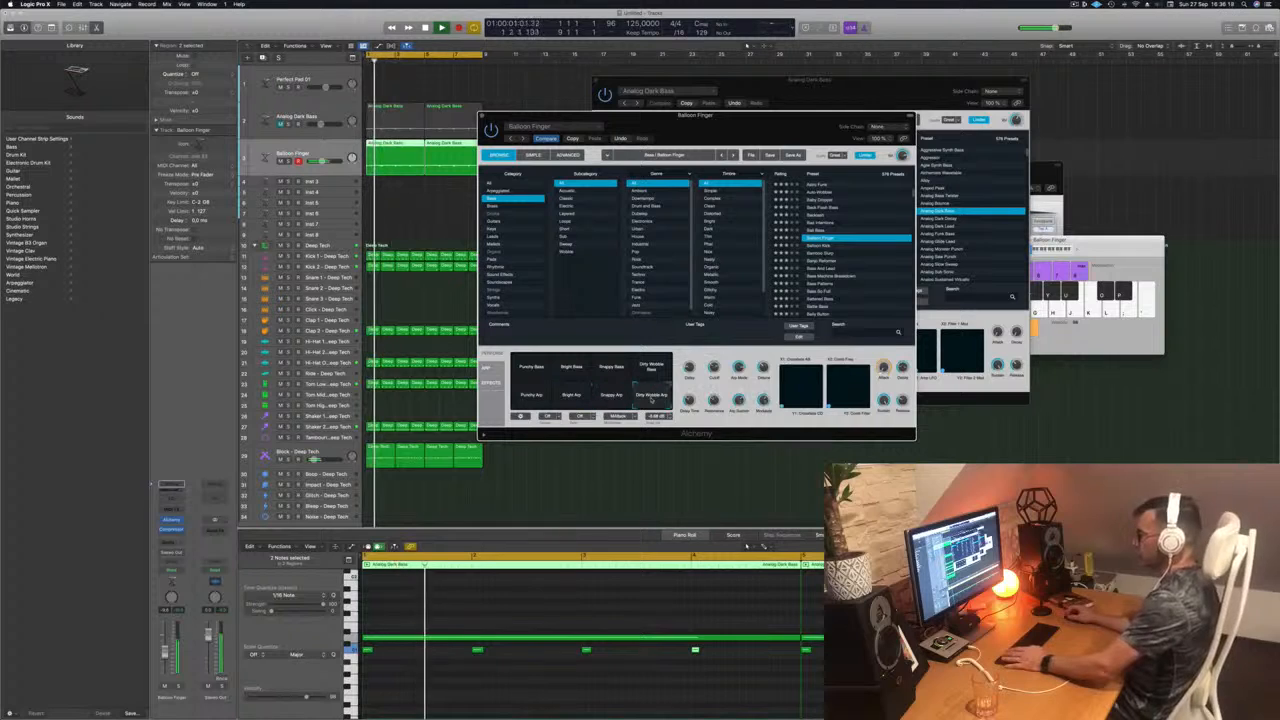
click(530, 396)
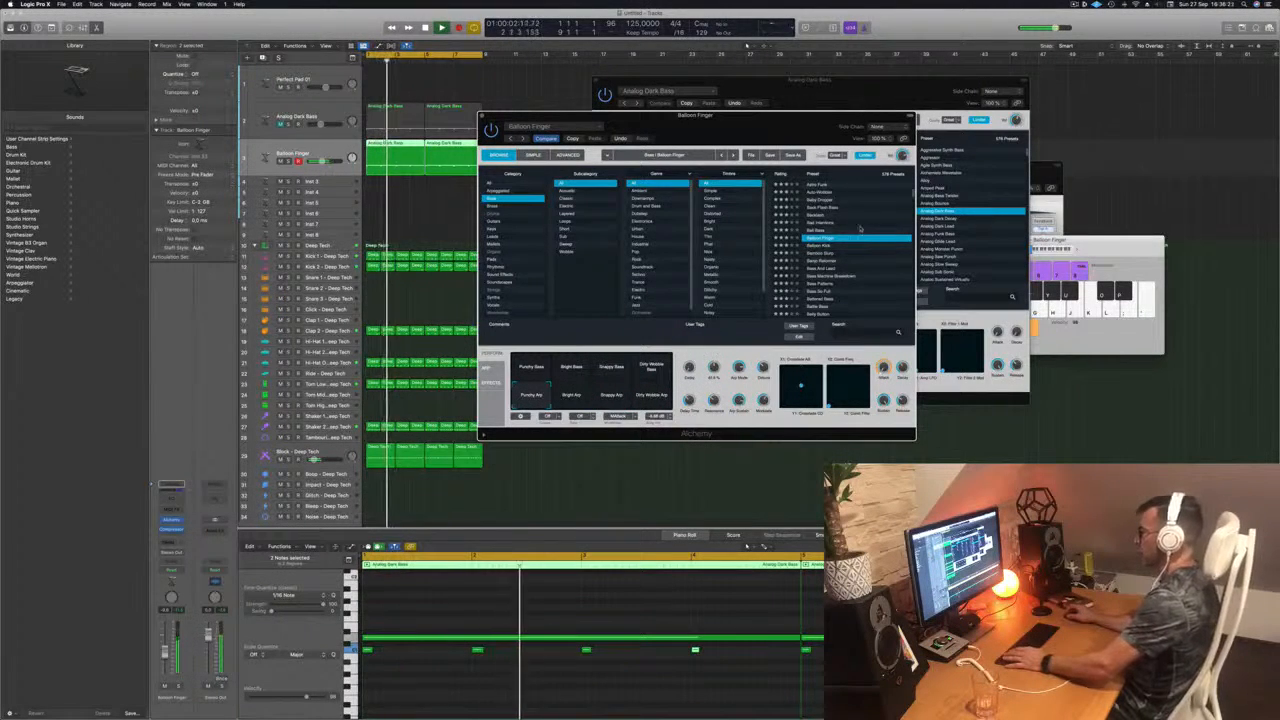
Step: Audition the Balloon Kick, Bamboo Slurp and Banjo Reformer presets, and load Bass And Lead
click(818, 246)
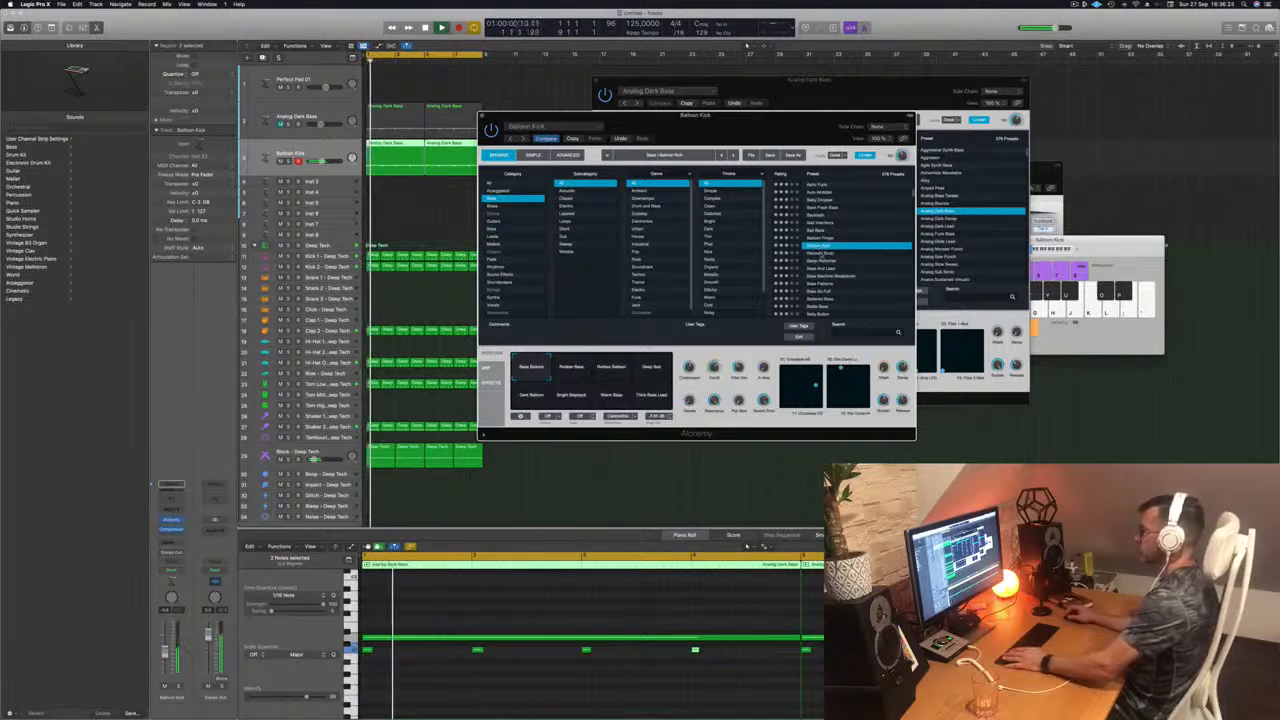
click(820, 254)
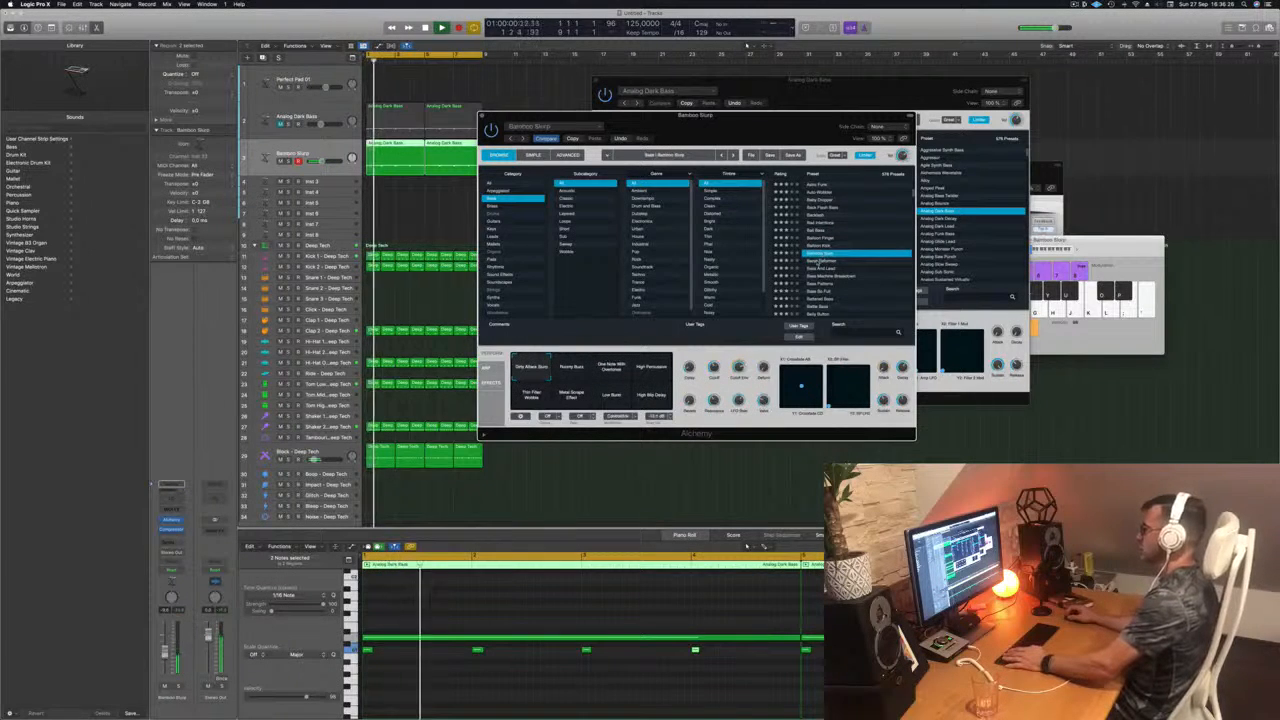
click(820, 261)
scroll(848, 260, down, 1)
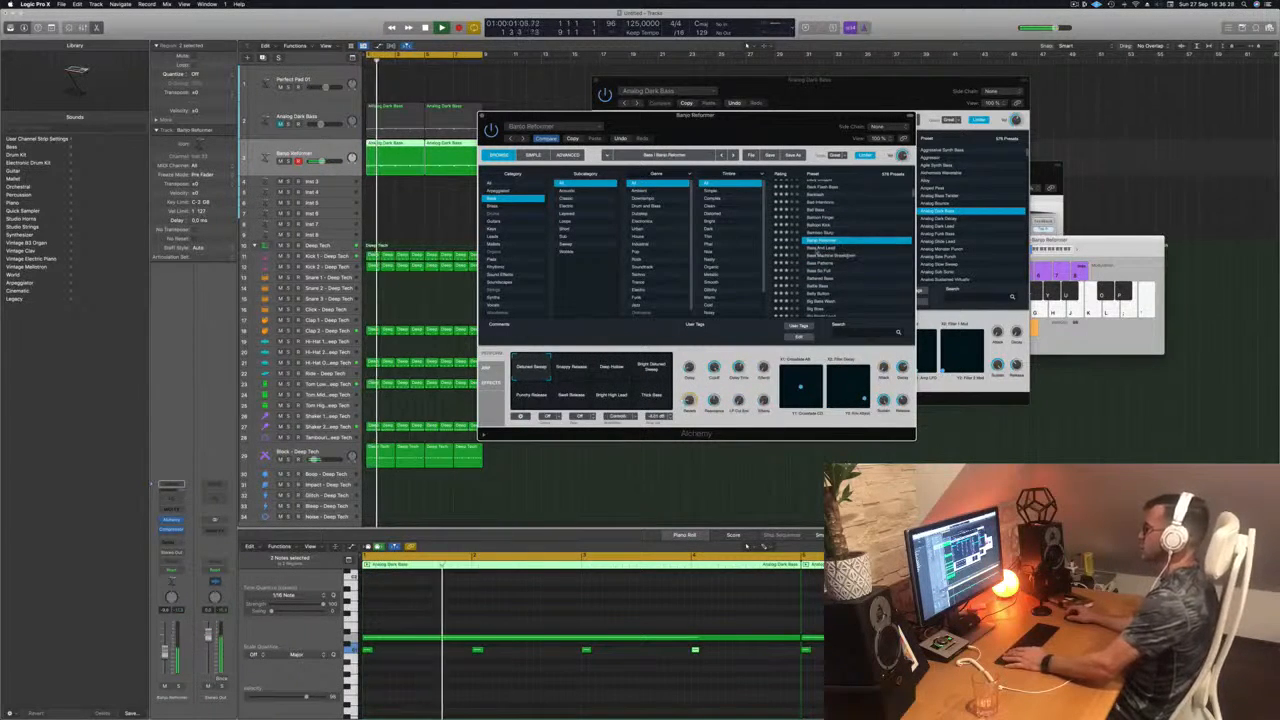
click(820, 248)
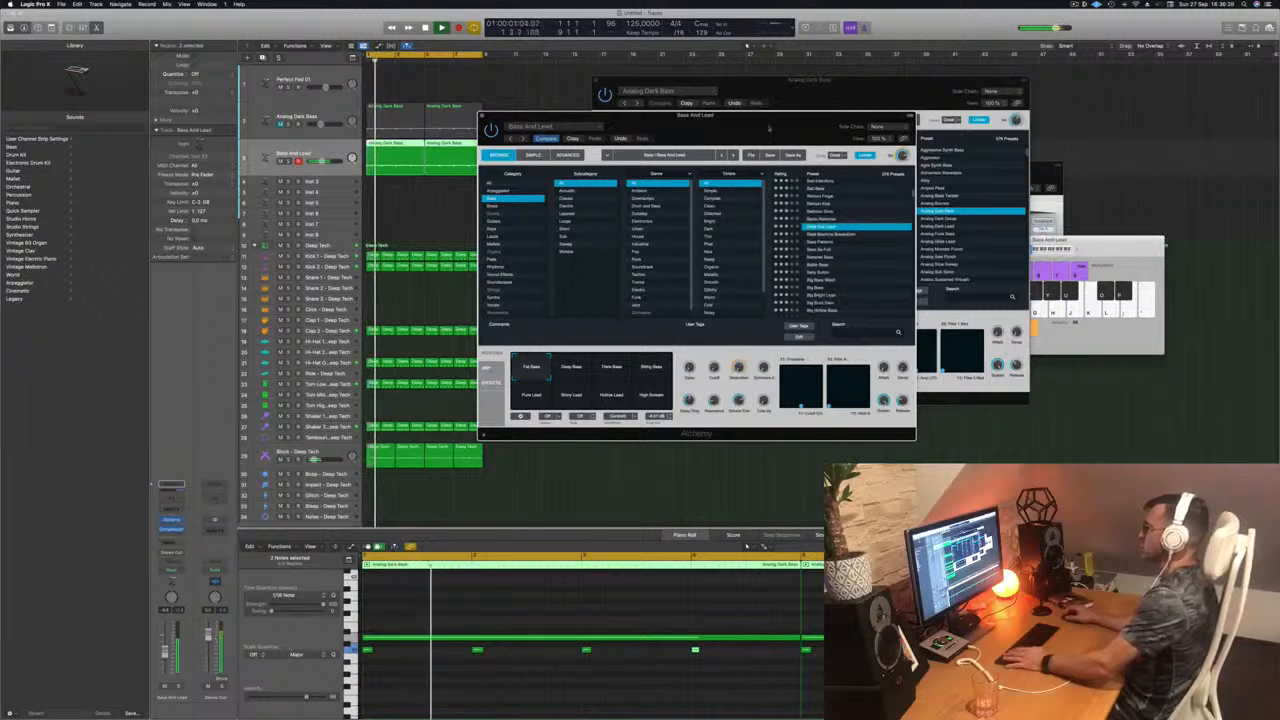
Step: Audition the remaining bass and lead variations of Bass And Lead, from Deep Bass to High Scream, and return to the last bass variation
drag(763, 134, 808, 114)
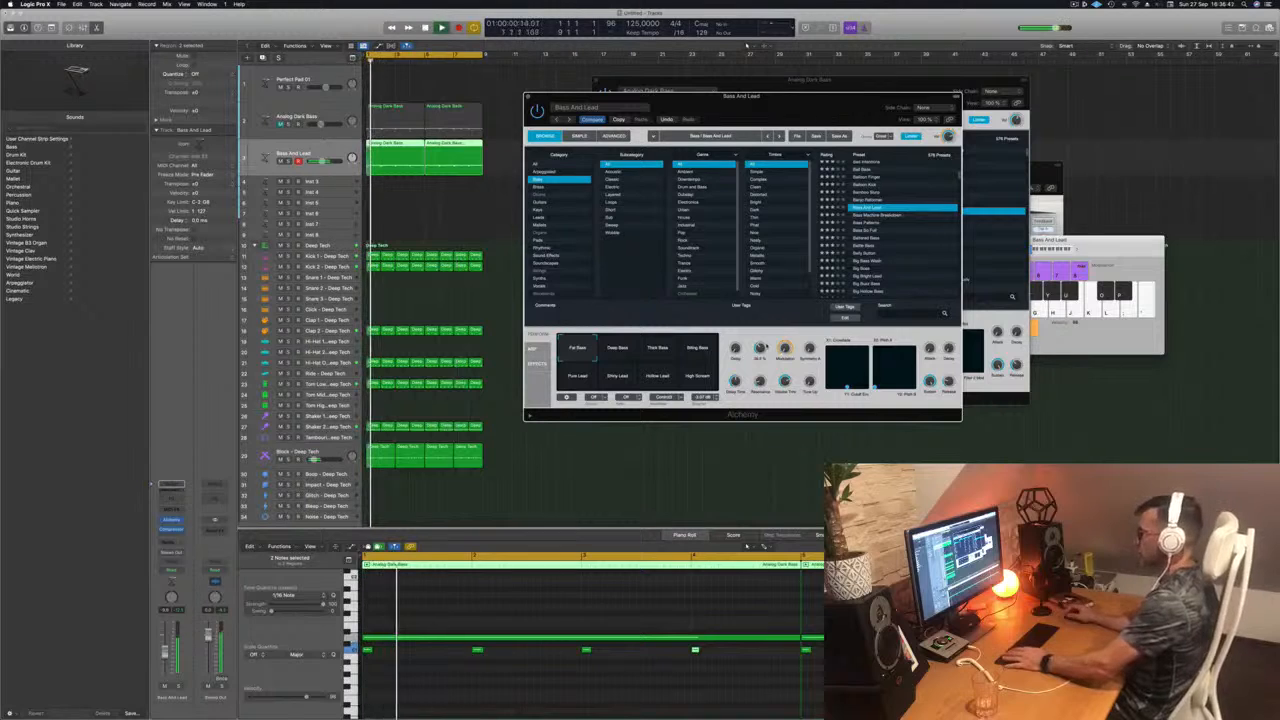
click(612, 351)
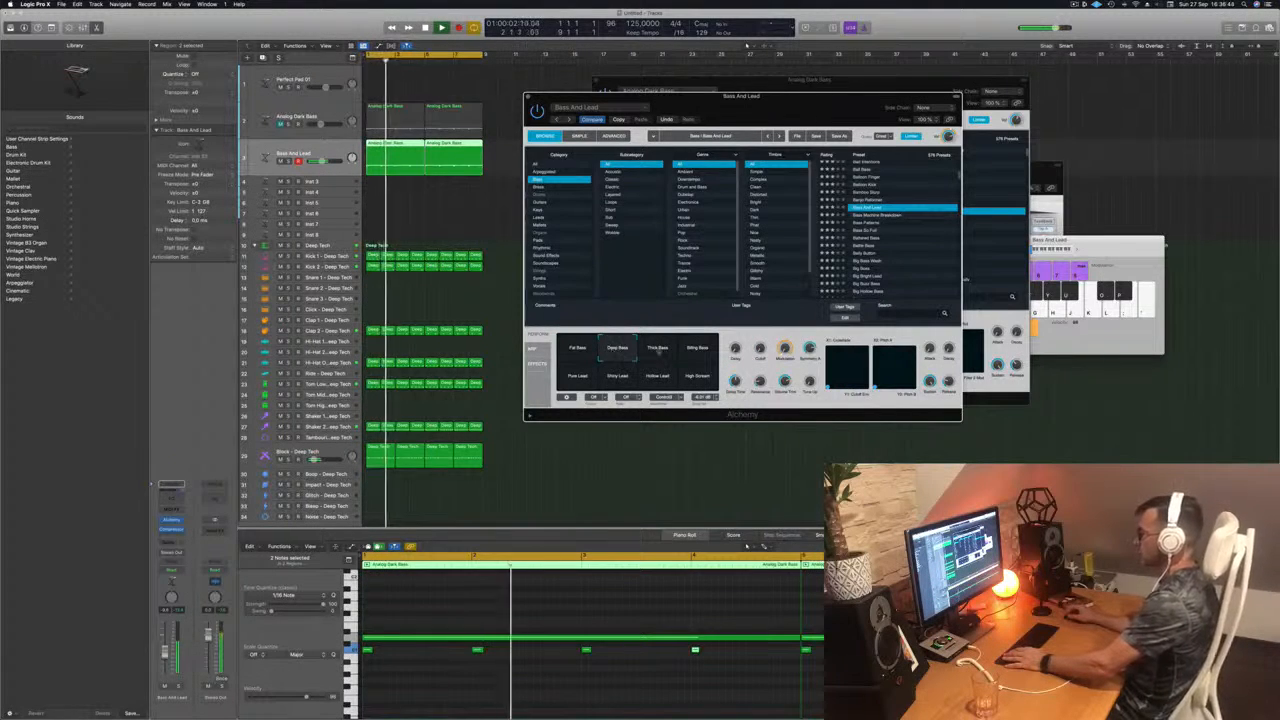
click(657, 349)
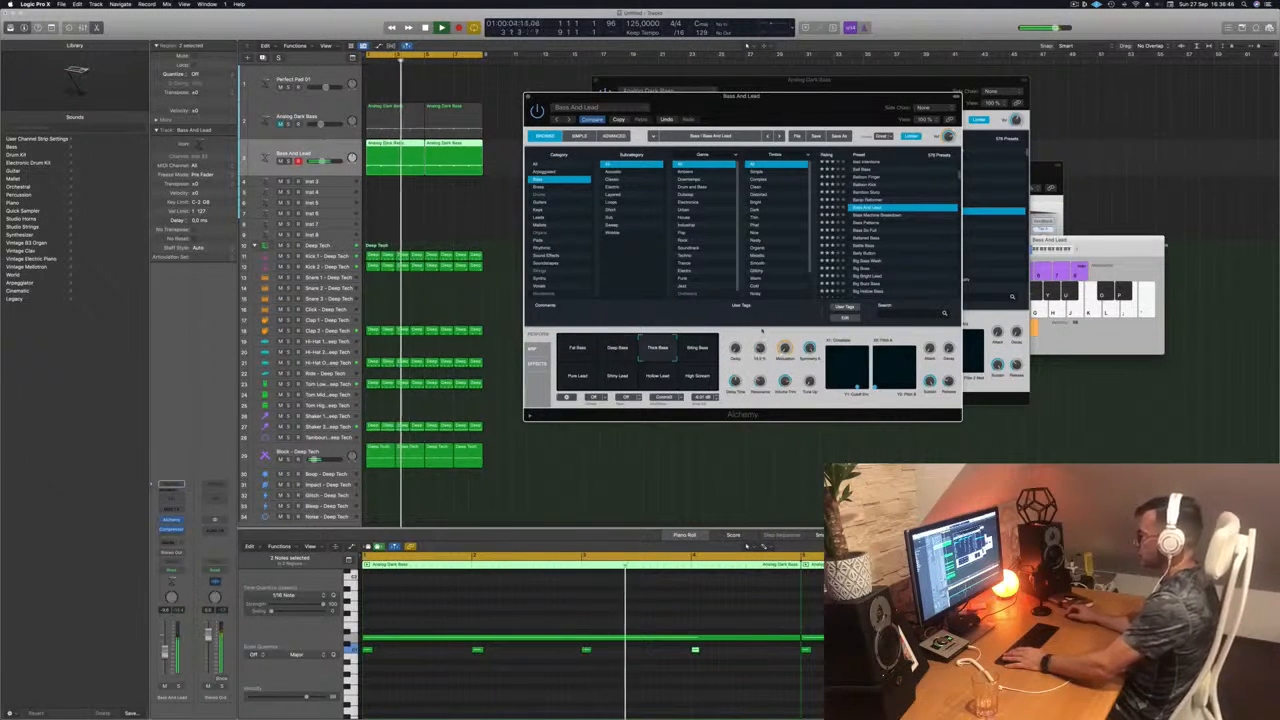
click(698, 348)
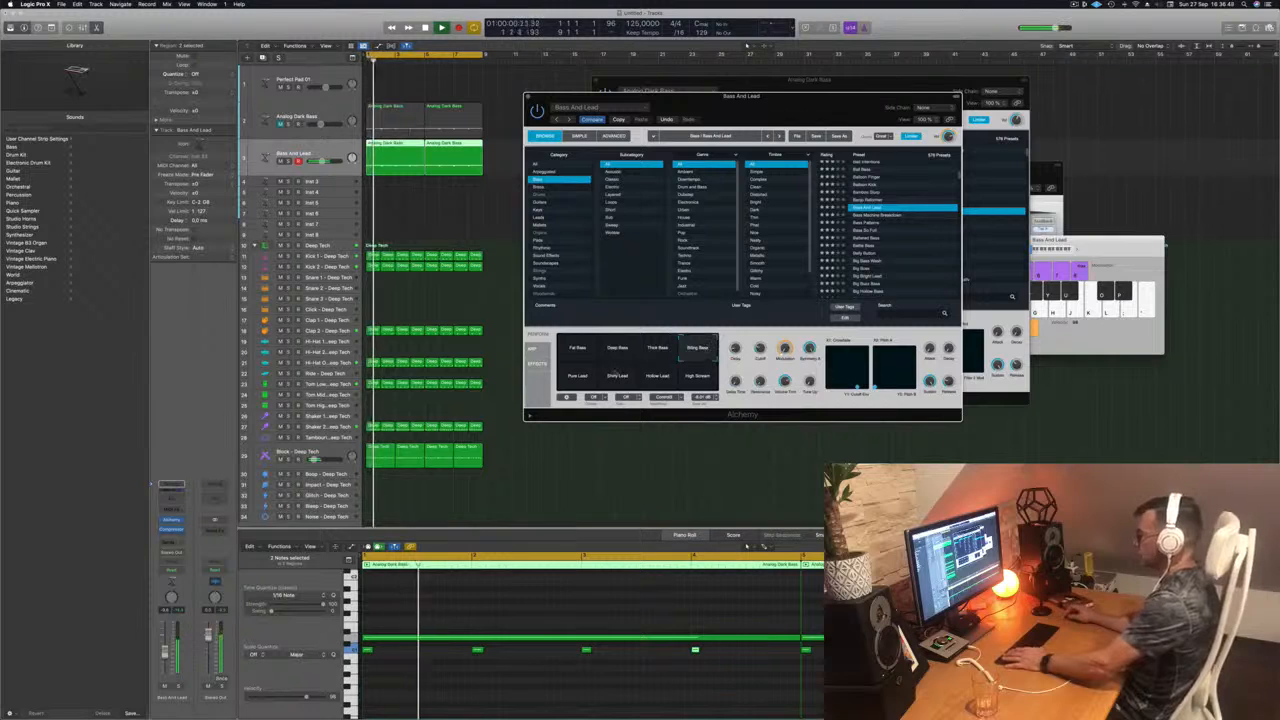
click(578, 377)
click(622, 378)
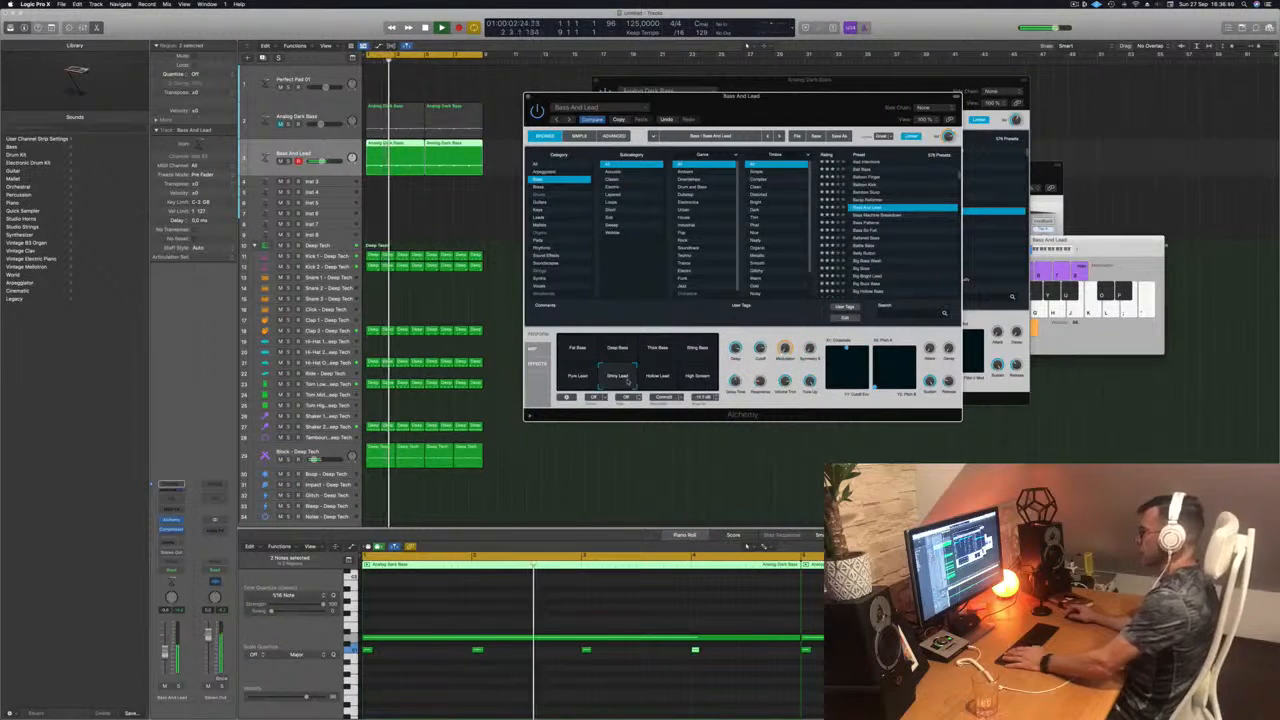
click(656, 377)
click(698, 377)
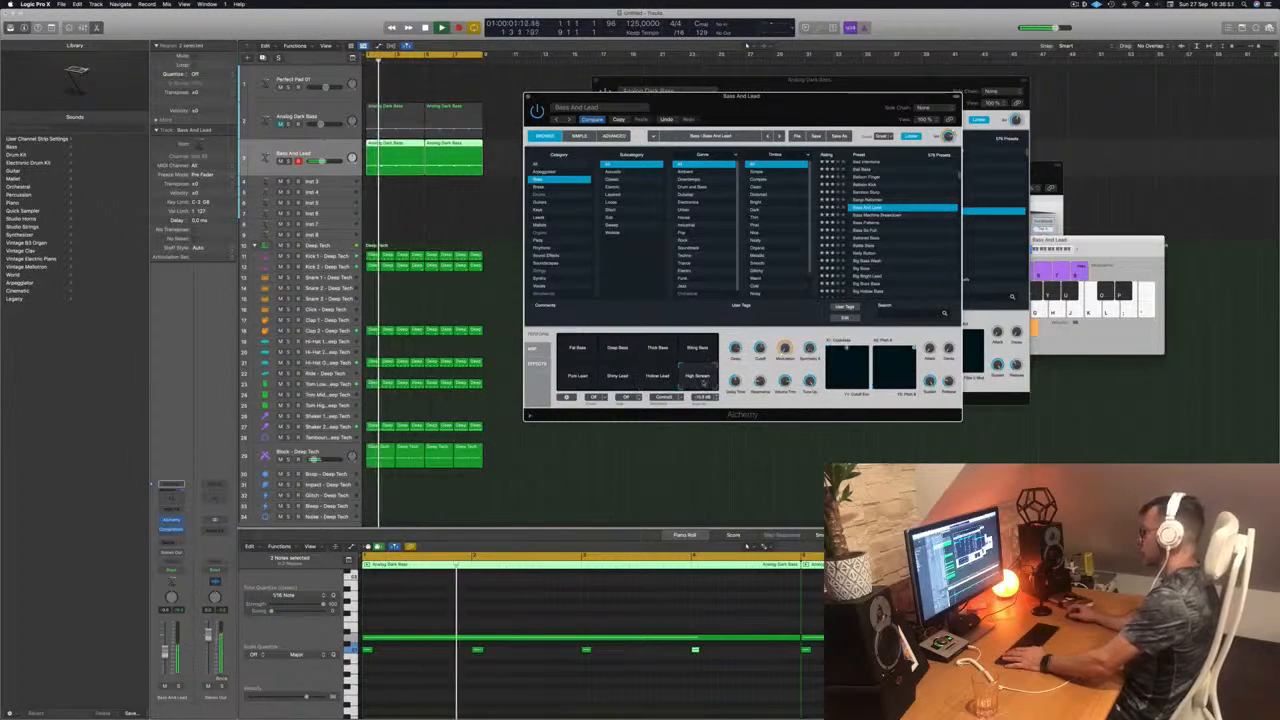
click(698, 349)
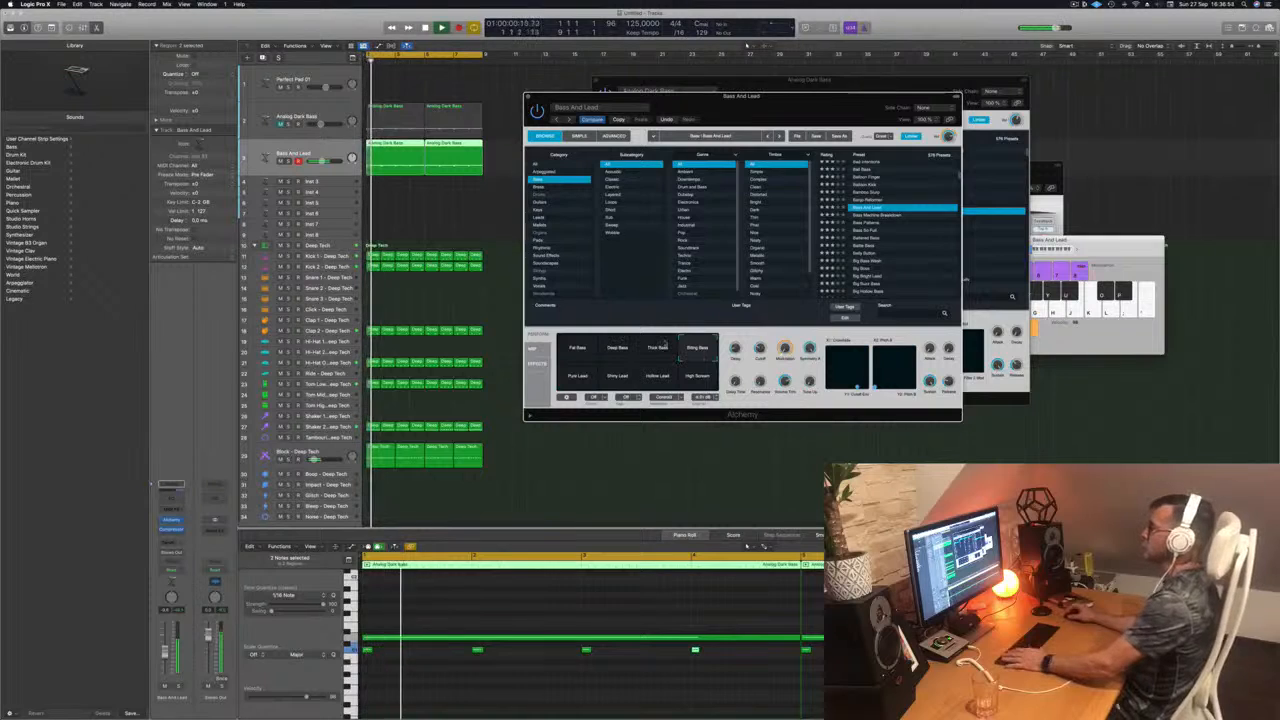
Step: Audition the Bass Machine Breakdown, Bass Patterns, Bass So Full, Battered Bass and Belly Button presets, and load Big Bass Wash
click(884, 216)
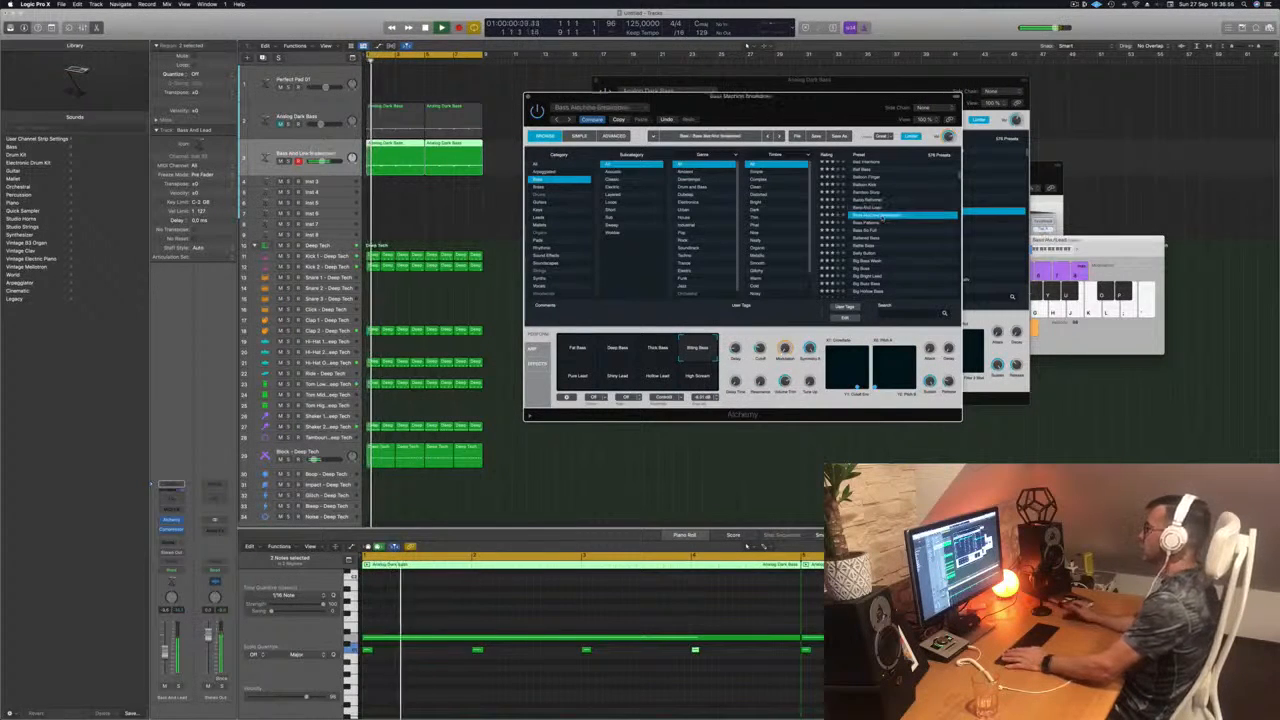
click(869, 223)
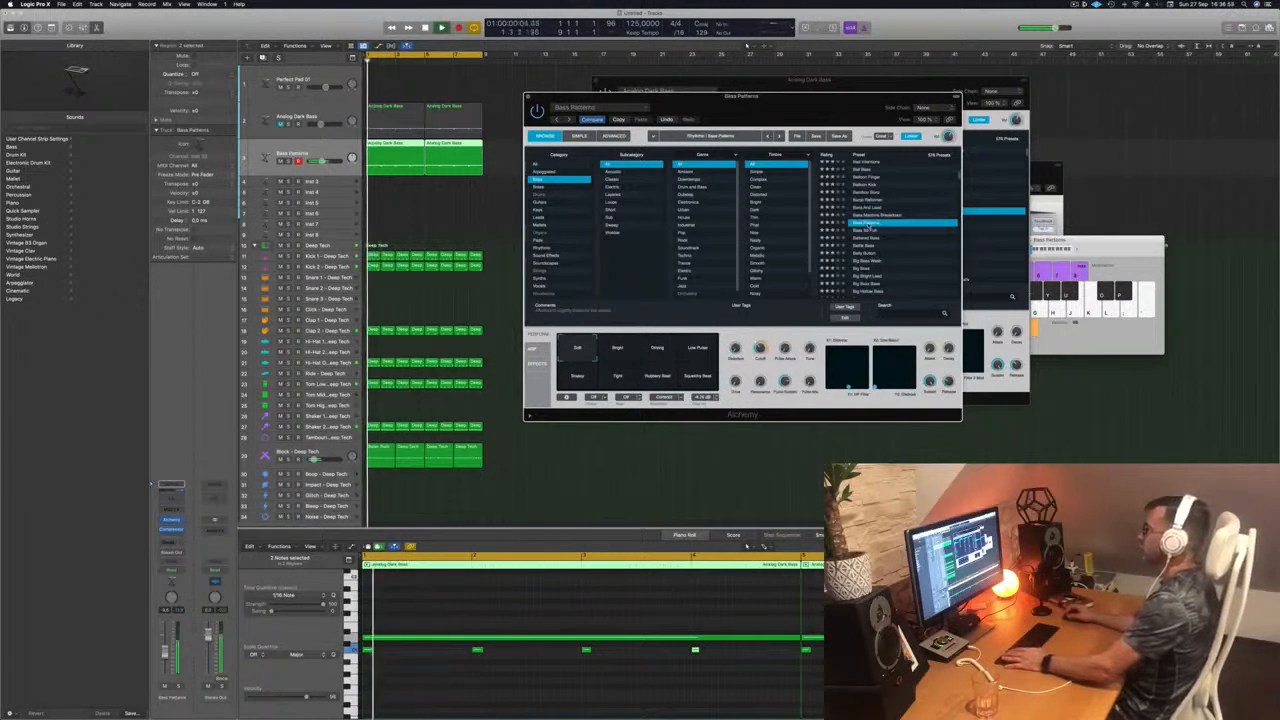
click(864, 231)
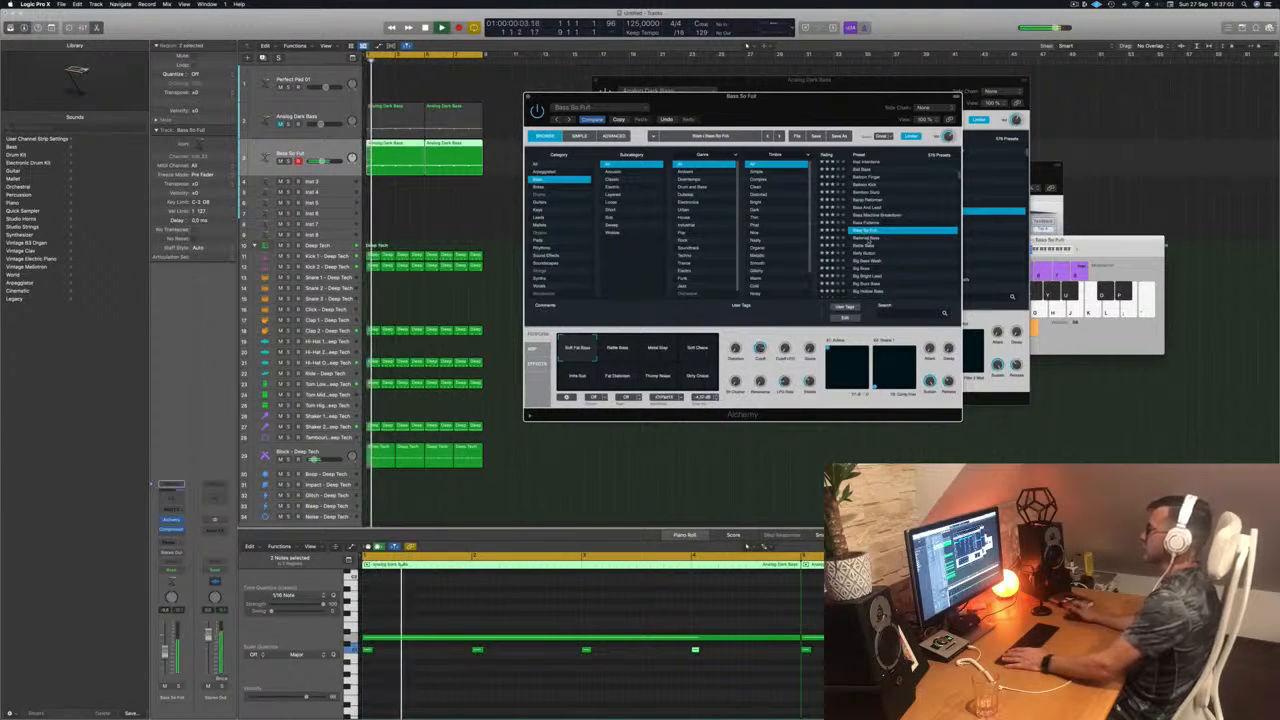
click(865, 238)
click(862, 254)
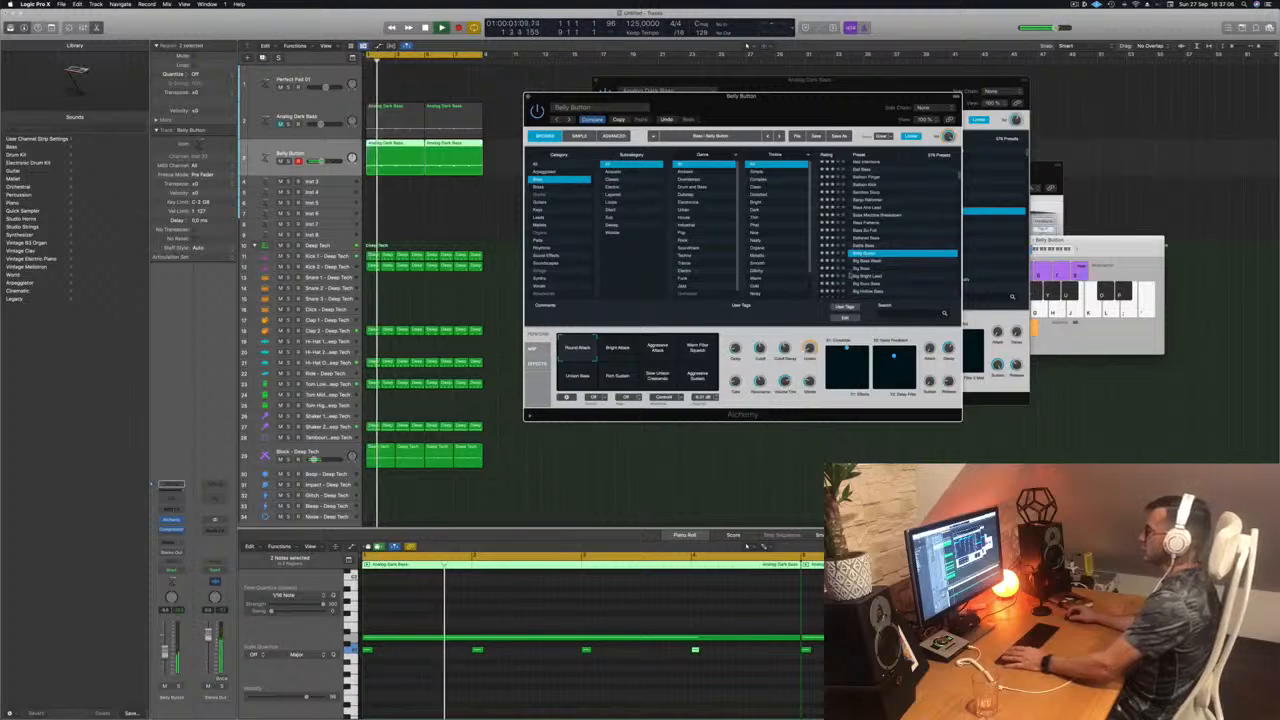
click(864, 260)
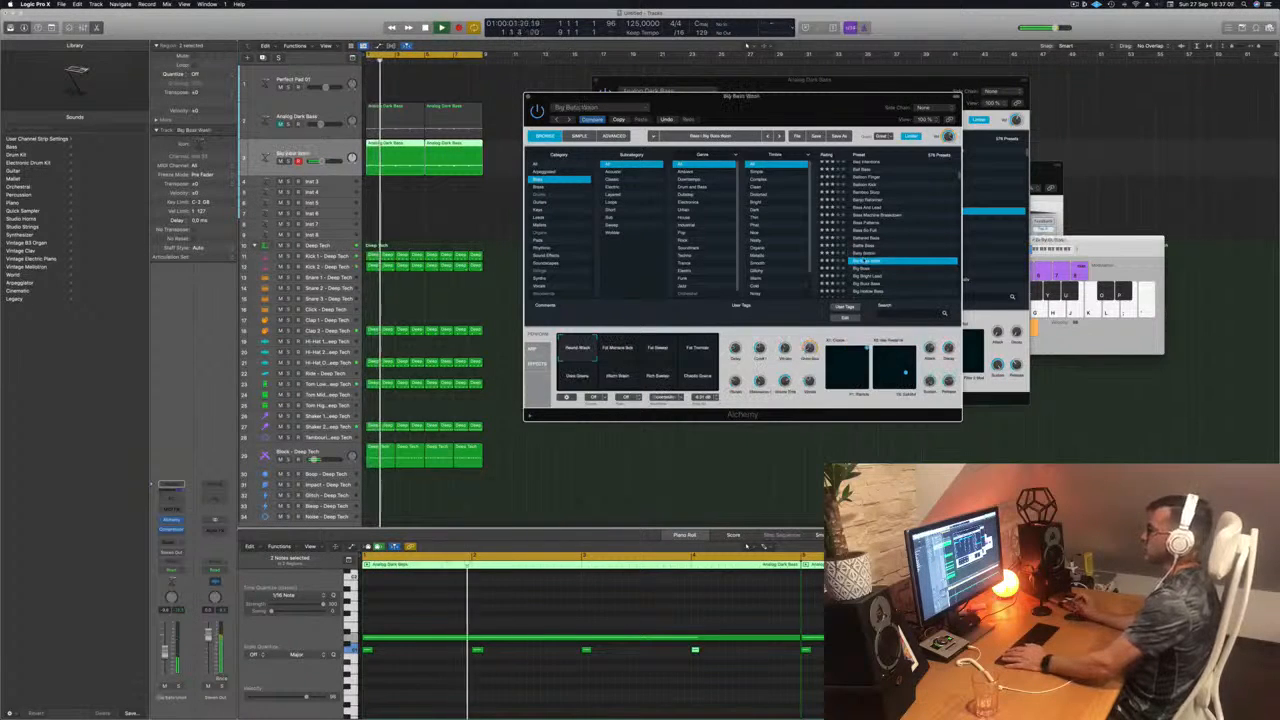
Step: Audition the Big Bass preset, load Big Buzz Bass on the duplicate bass track, close its Alchemy window and stop playback
scroll(886, 240, down, 2)
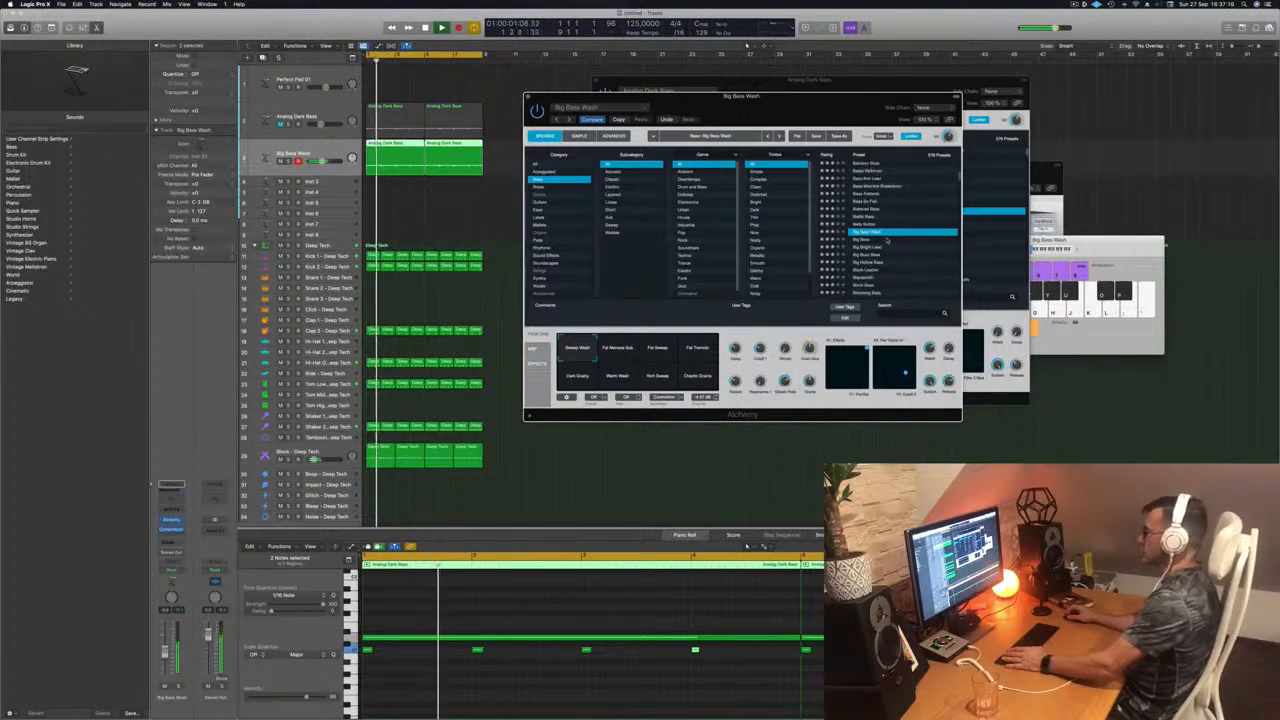
click(860, 241)
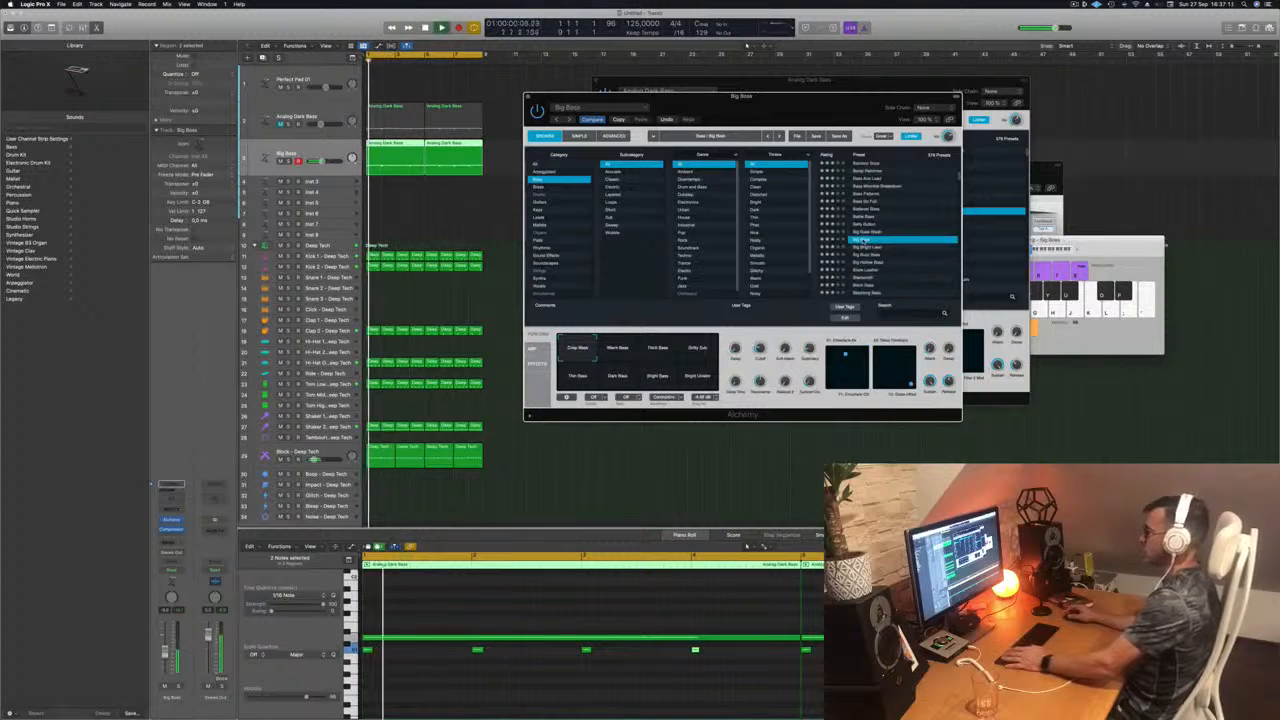
click(862, 255)
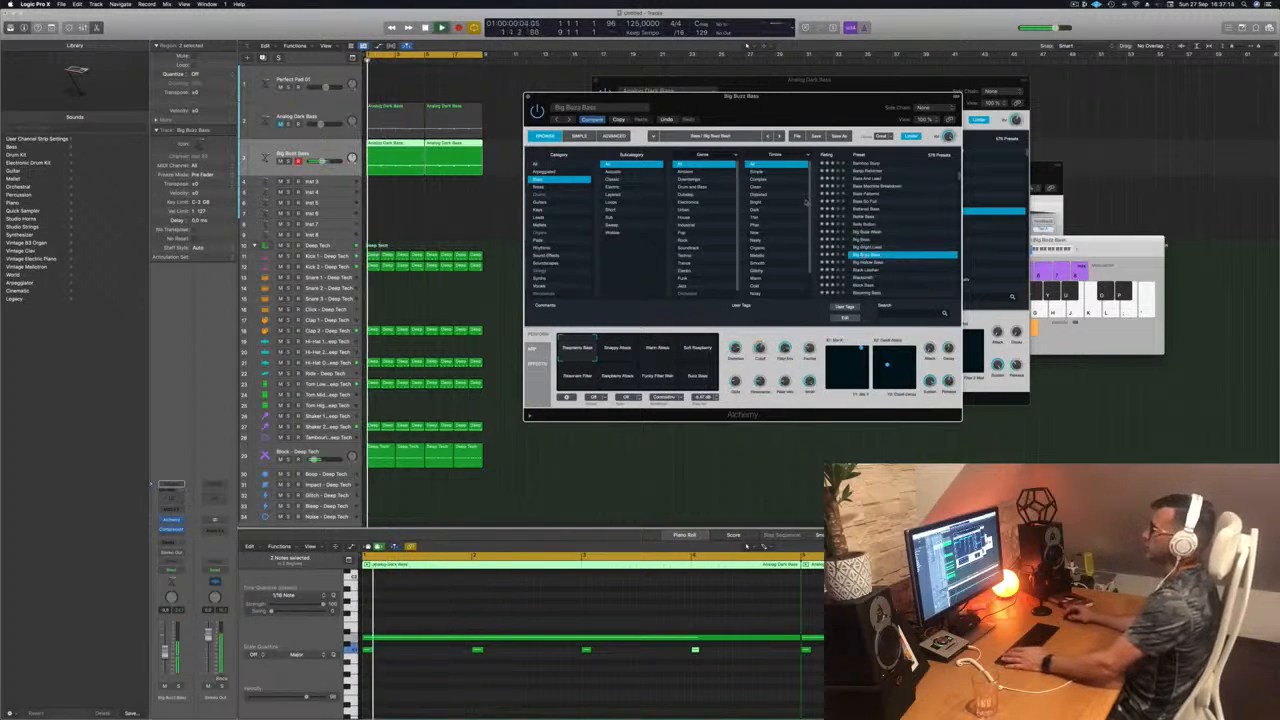
click(528, 97)
key(space)
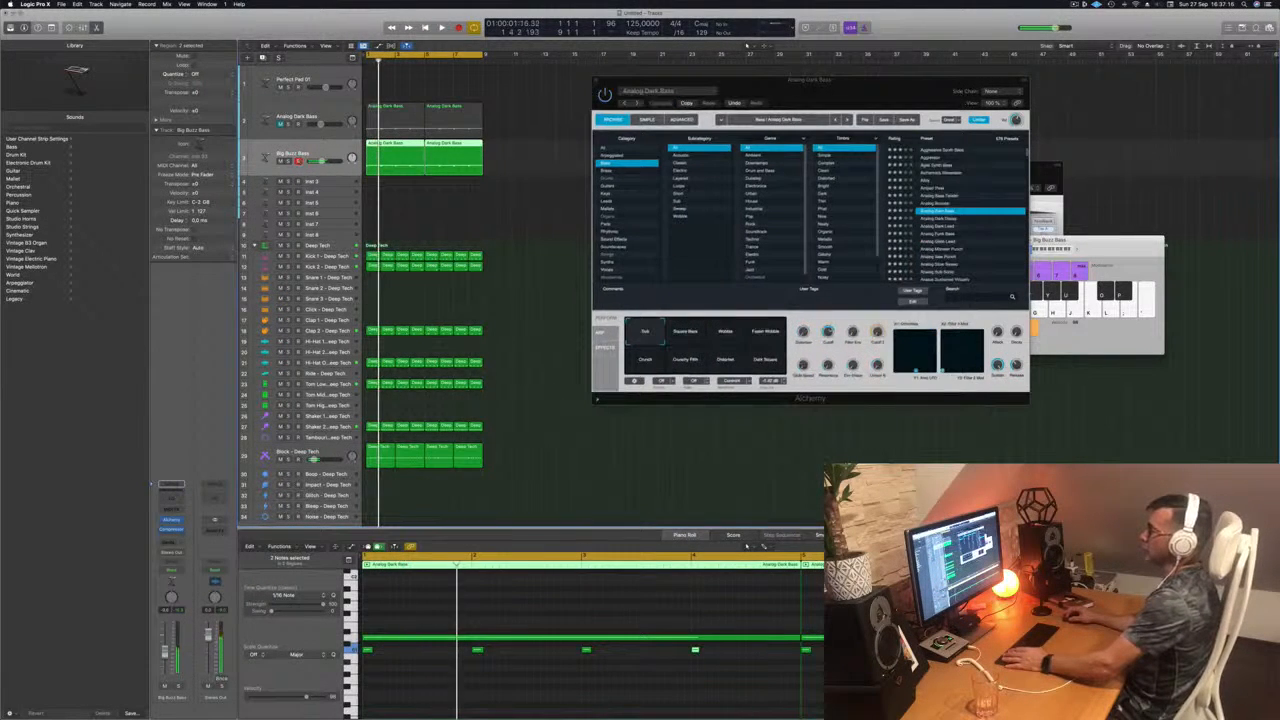
Step: Mute the Big Buzz Bass track, unmute Analog Dark Bass, and select the Analog Dark Bass track with its plug-in window moved aside
click(281, 161)
click(280, 125)
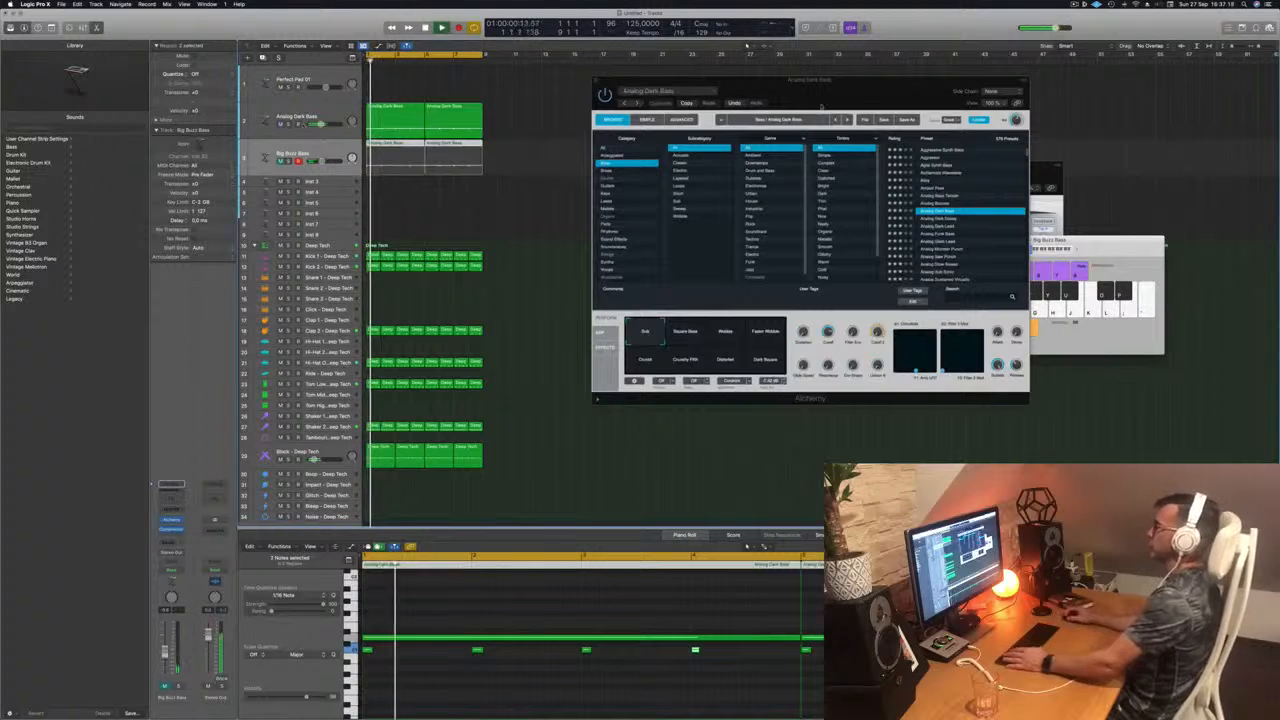
drag(872, 95, 982, 88)
click(337, 110)
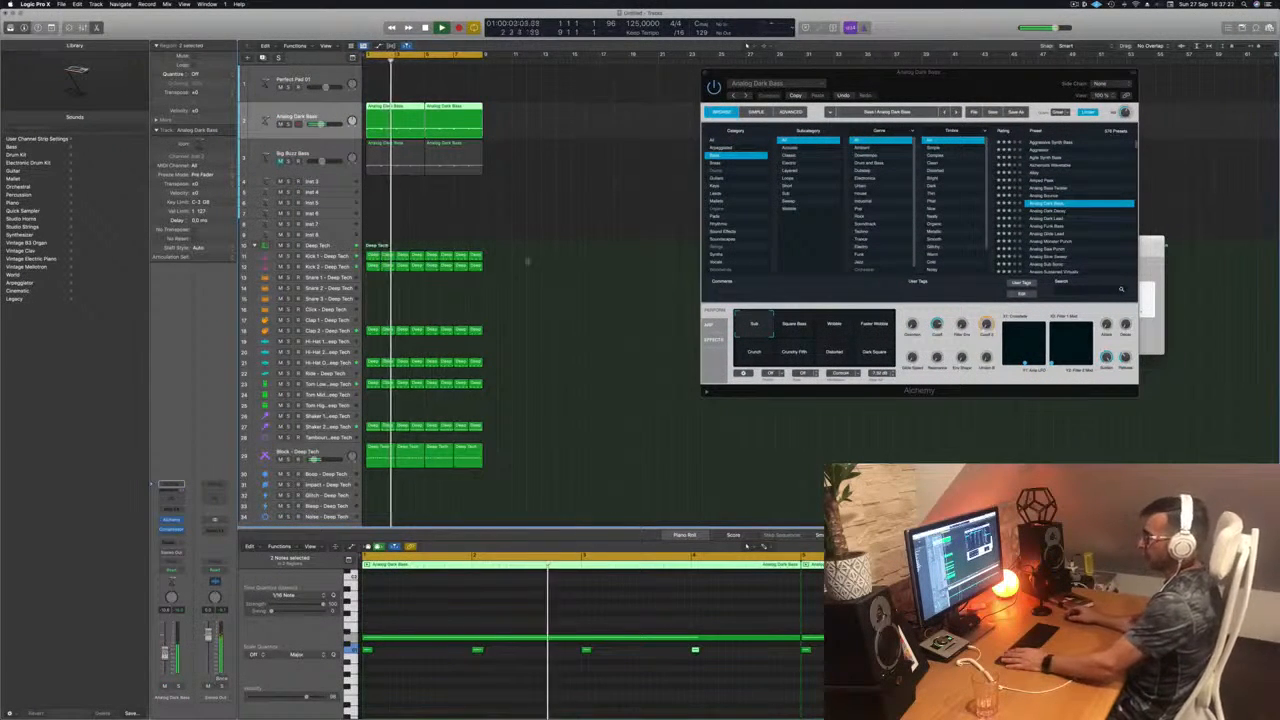
Step: Select the Perfect Pad 01 track, rearrange the plug-in and Musical Typing windows, and try a few notes over the loop
click(331, 76)
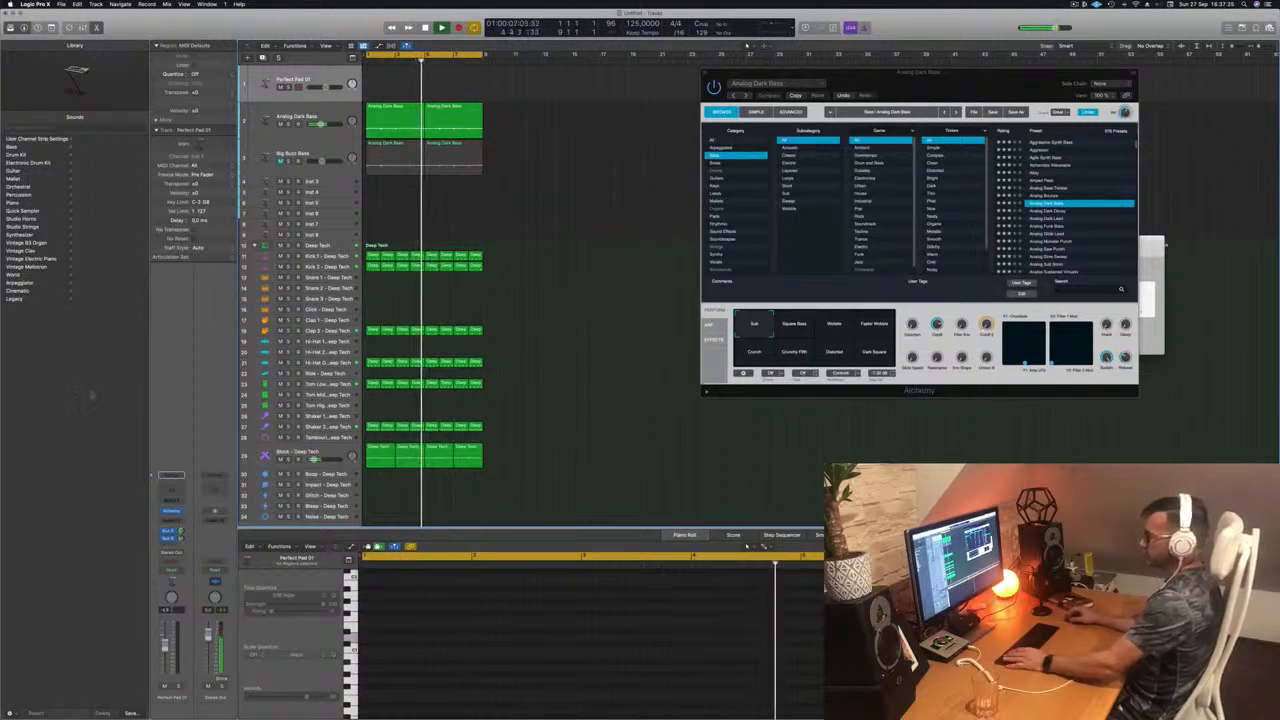
drag(967, 82, 851, 313)
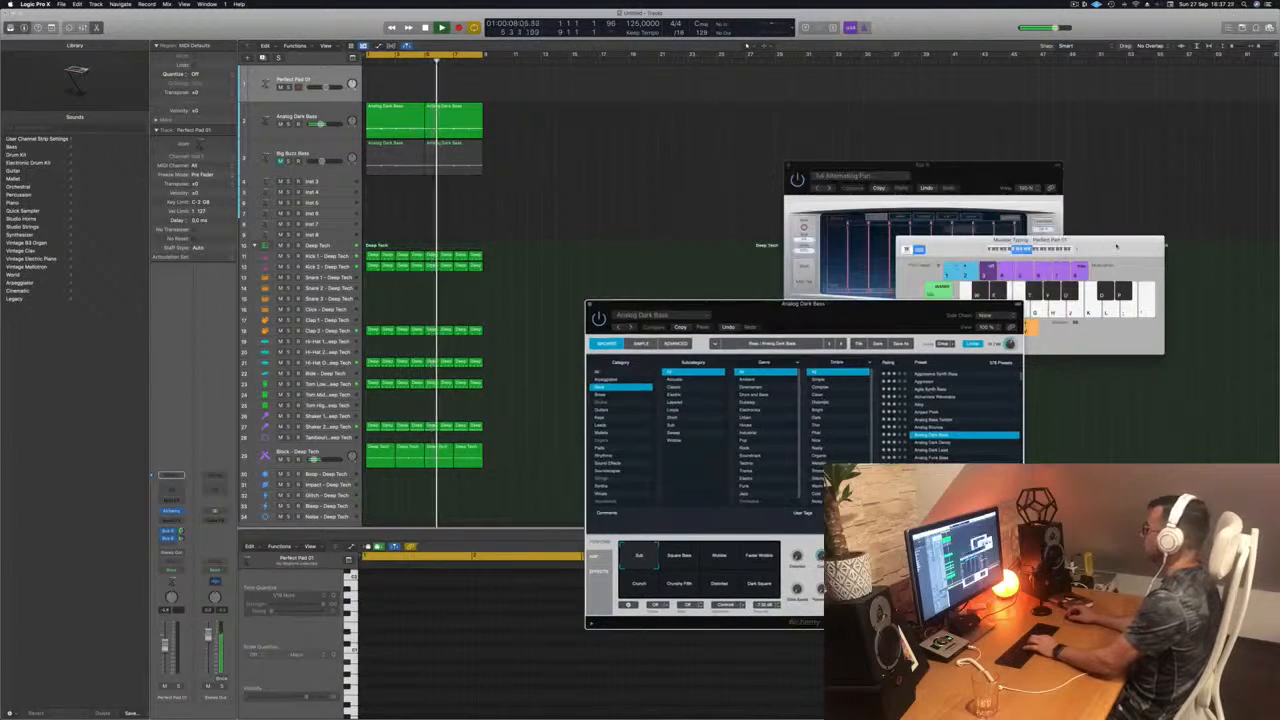
drag(1076, 250, 996, 160)
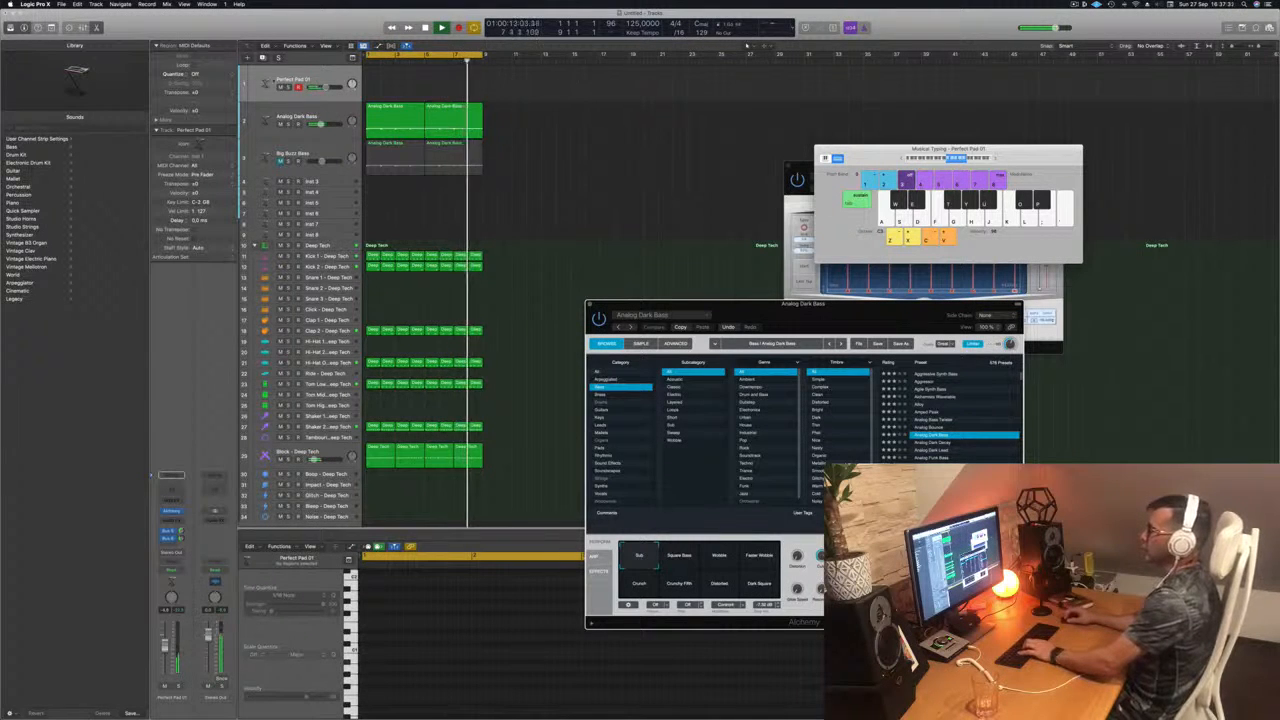
click(272, 82)
key(f)
key(g)
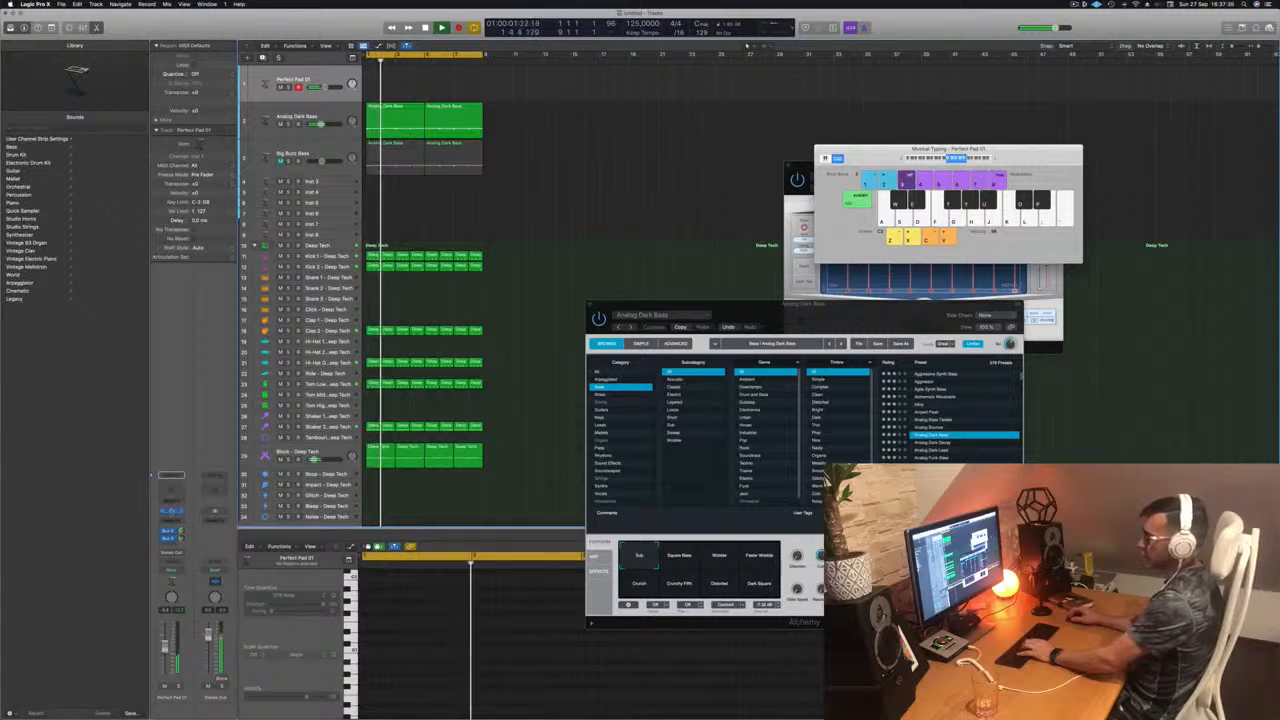
Step: Open Perfect Pad 01 in Alchemy, audition the Lush and Hollow variations, and select the variation between them
click(171, 511)
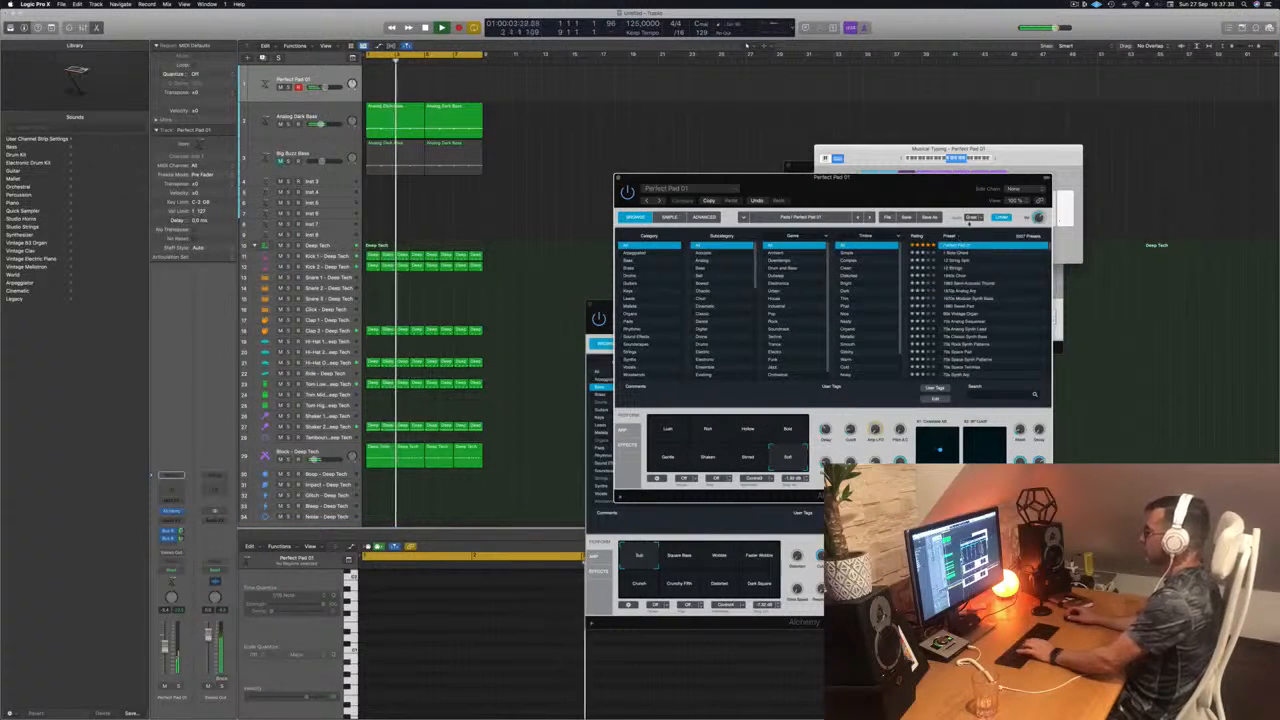
click(661, 434)
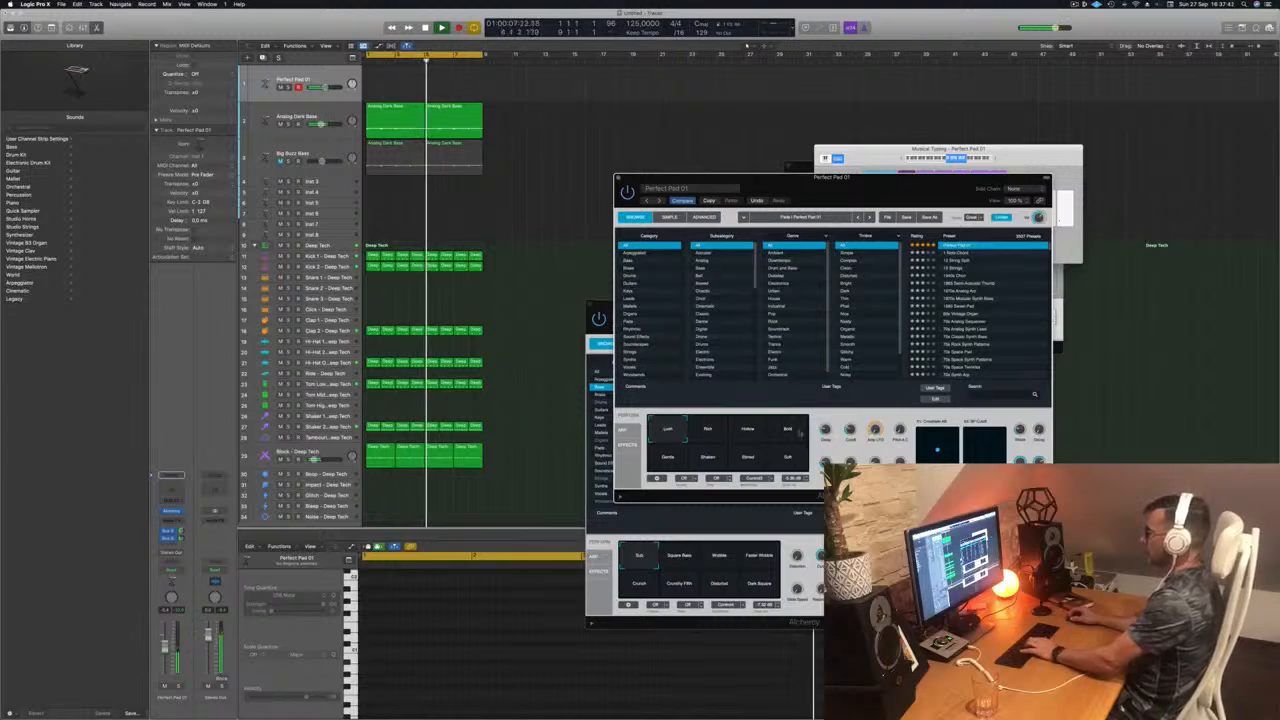
click(742, 431)
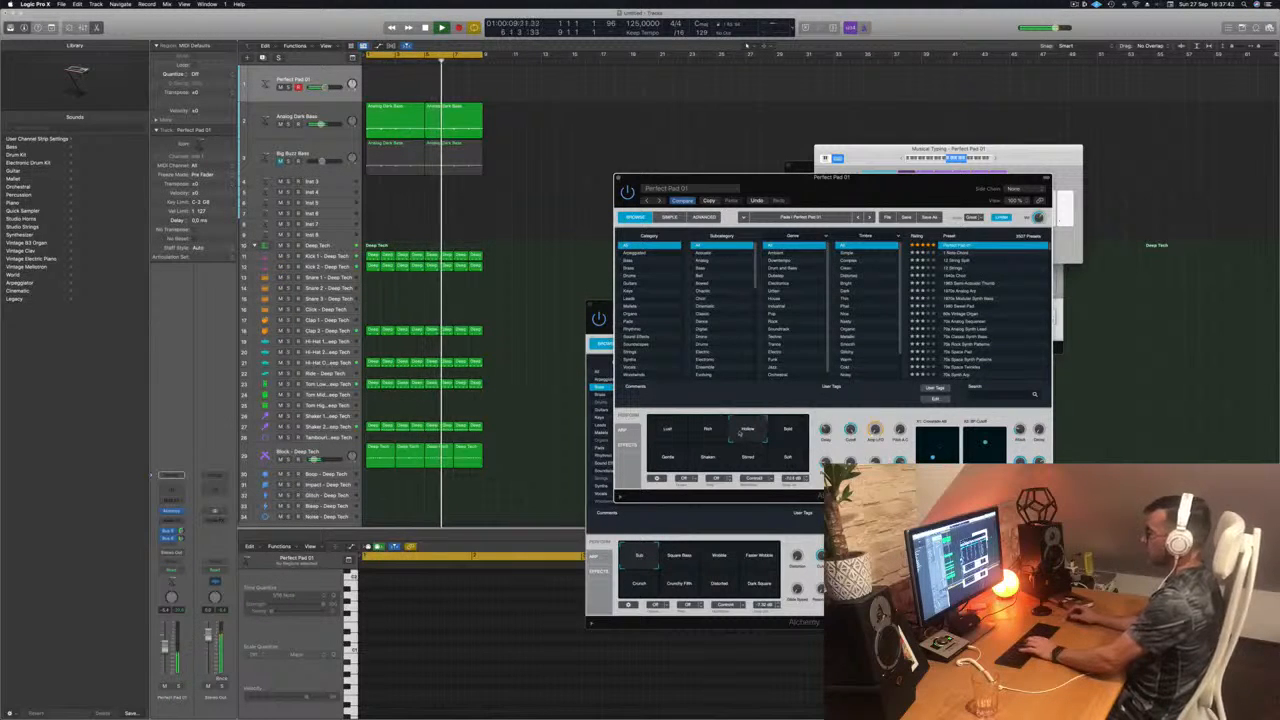
click(707, 430)
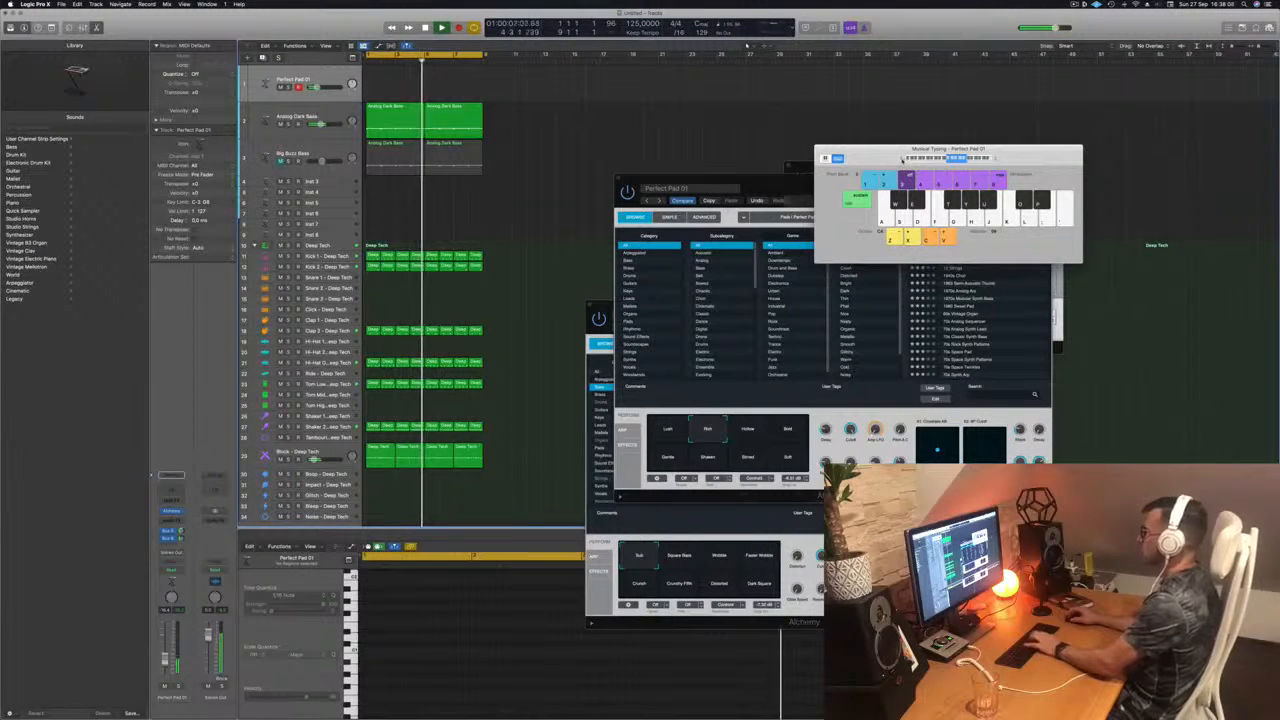
Step: Move the Musical Typing keyboard clear of the preset list and rehearse pad notes over the playing loop
drag(902, 159, 914, 144)
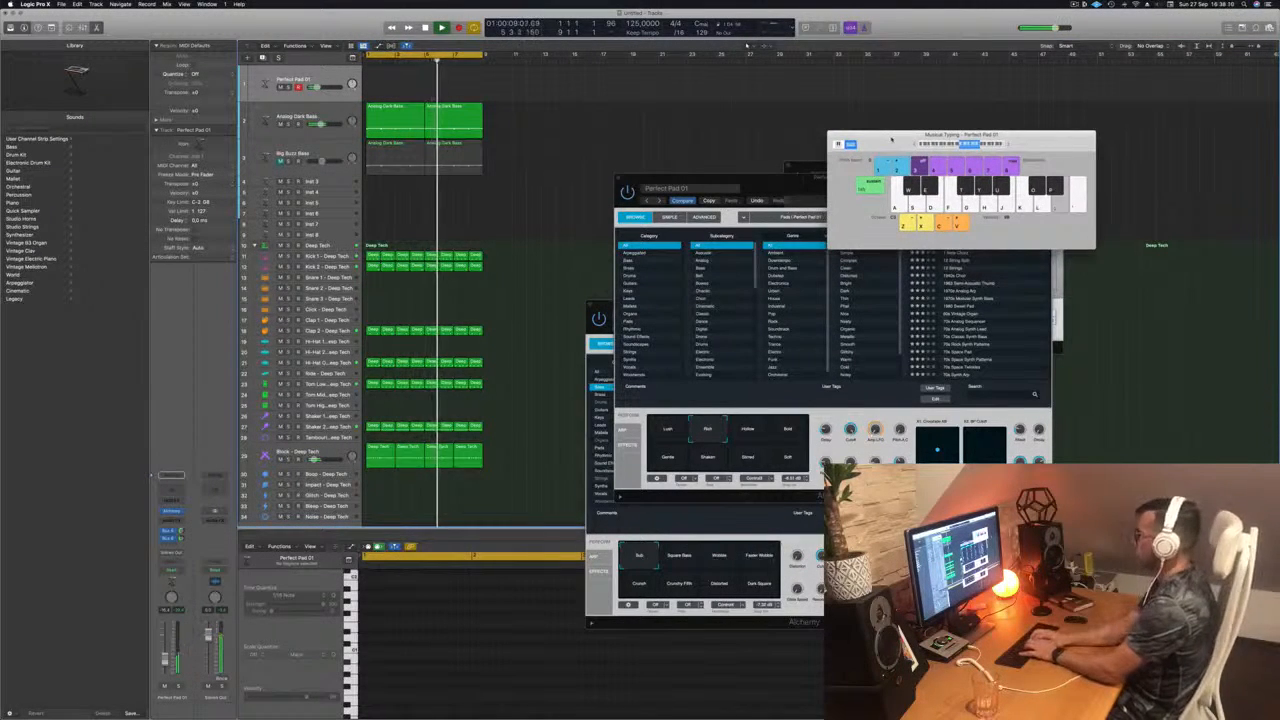
key(j)
key(space)
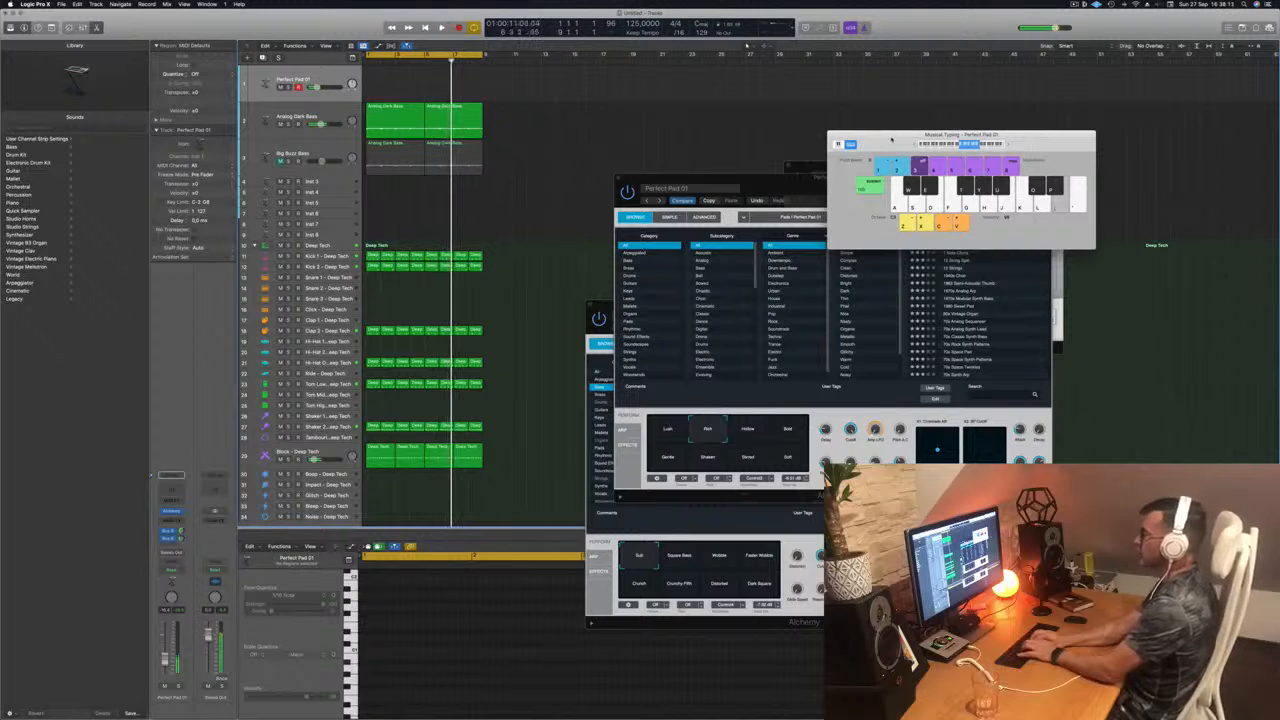
key(space)
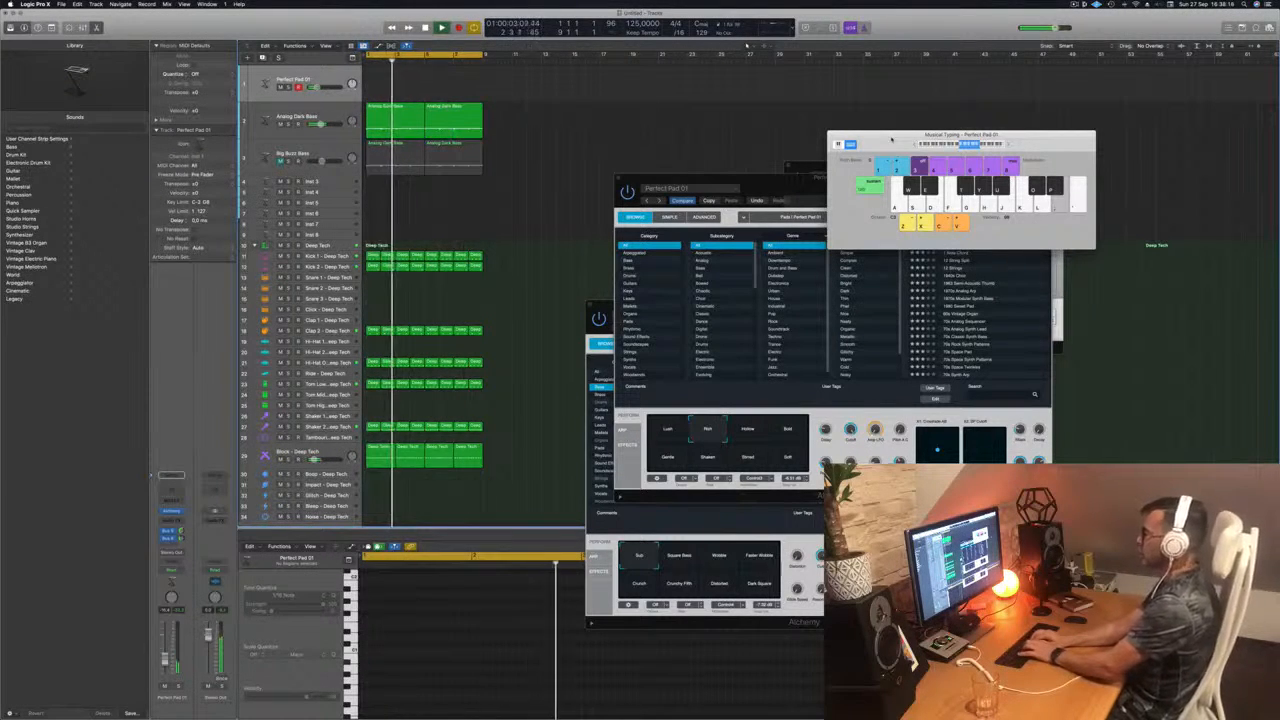
key(h)
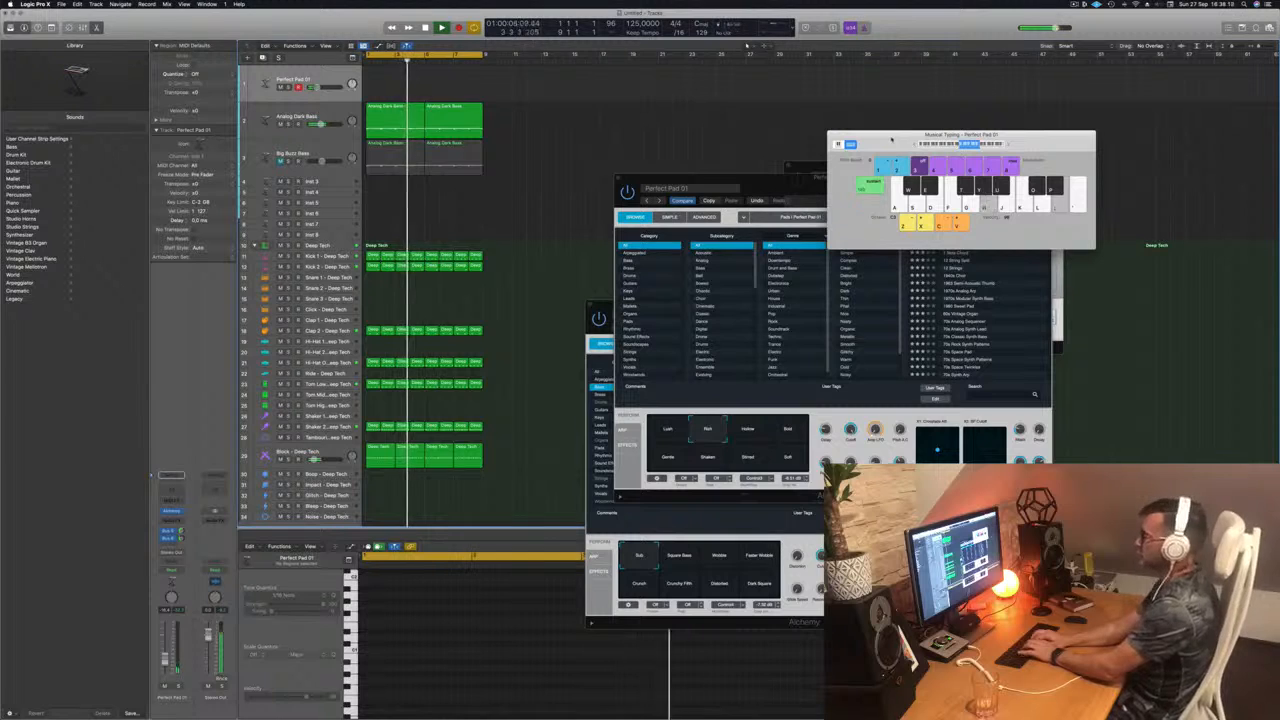
key(h)
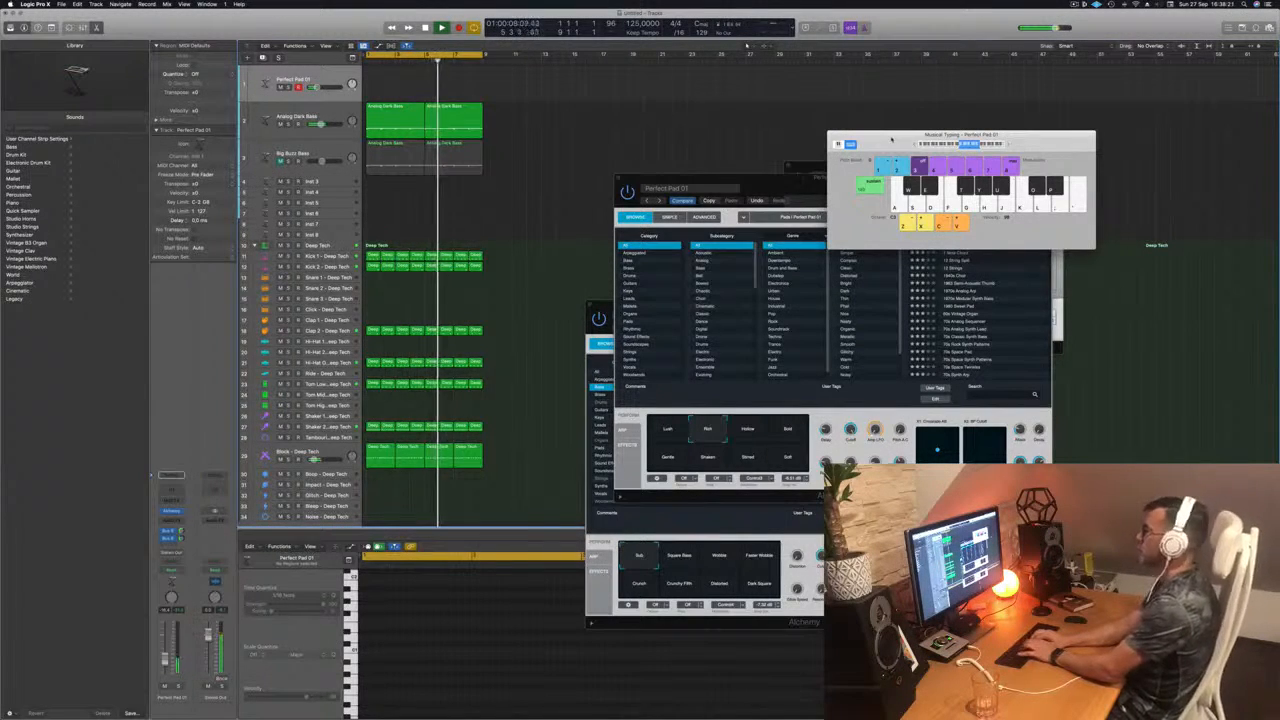
key(f)
key(h)
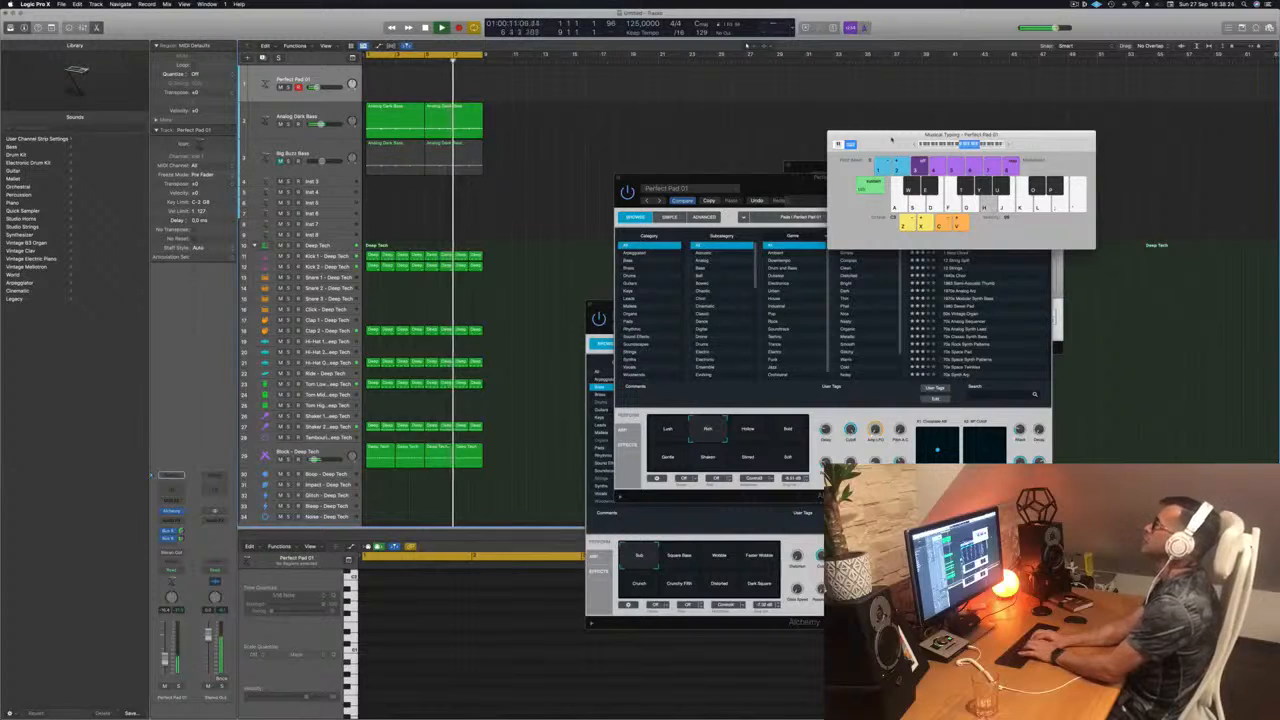
key(h)
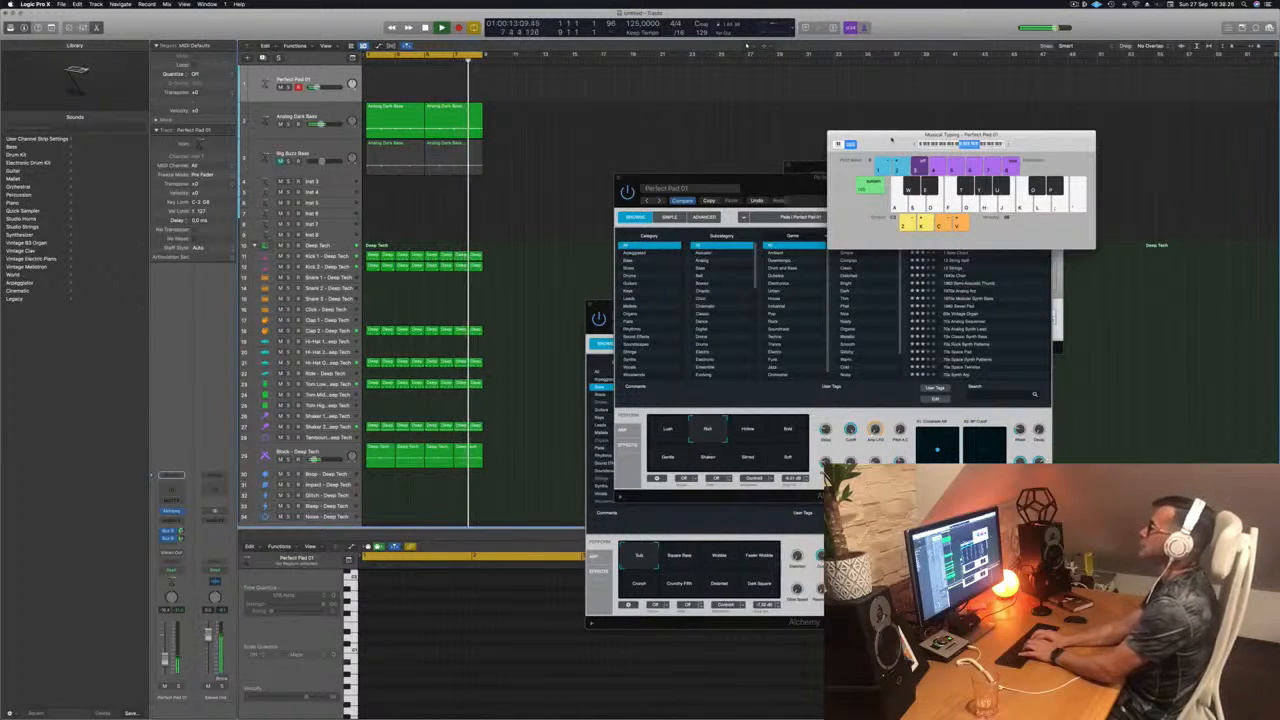
key(h)
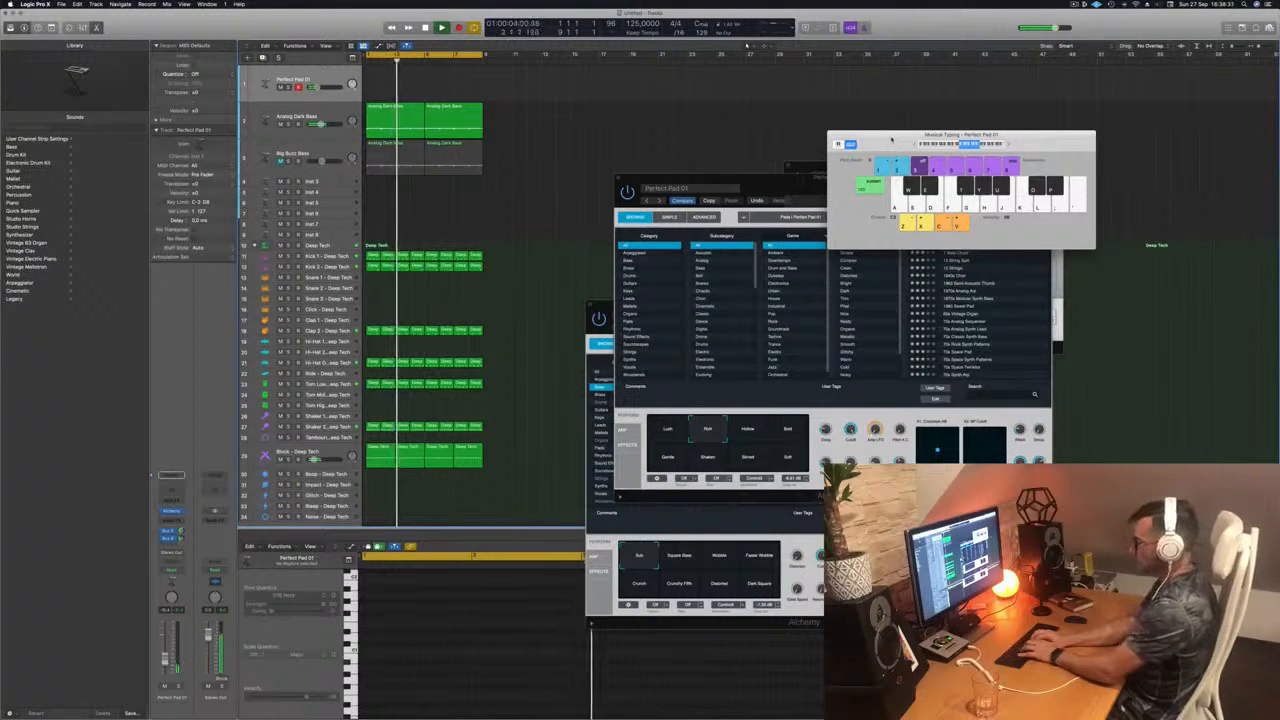
Step: Try recording a melody on the Perfect Pad 01 track over the cycled loop, and delete the recorded regions
key(r)
key(h)
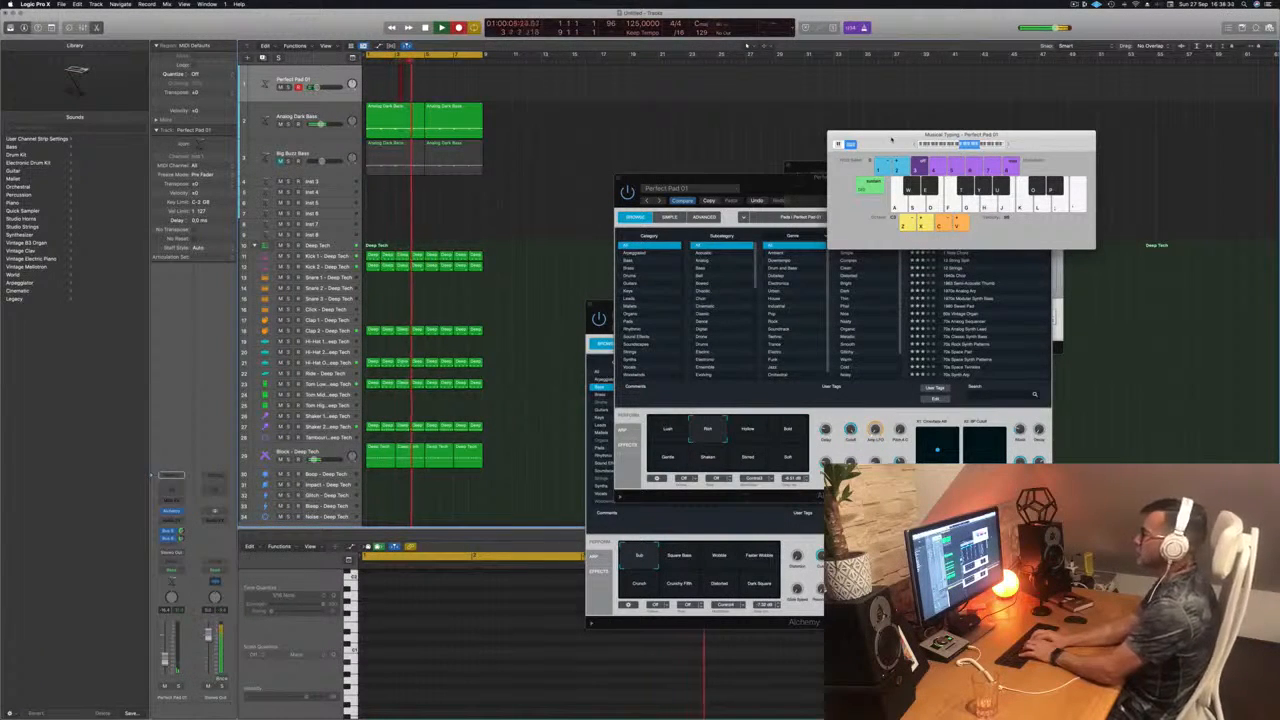
key(h)
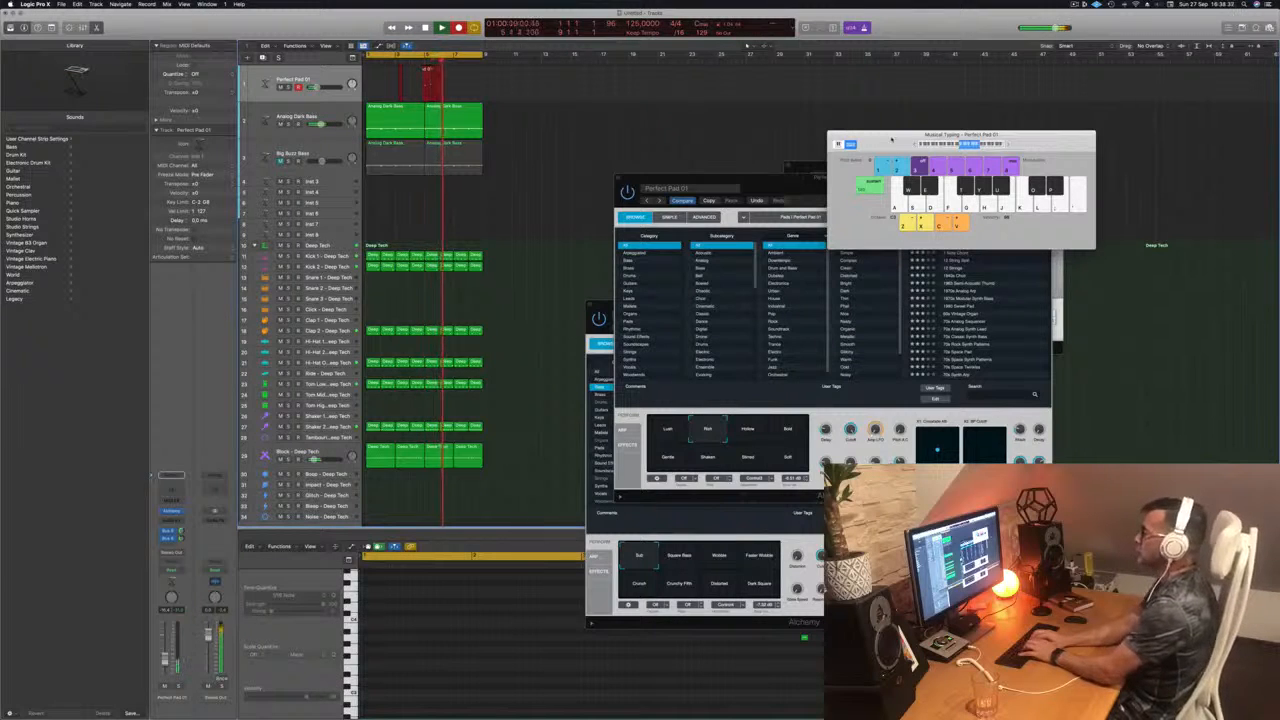
key(k)
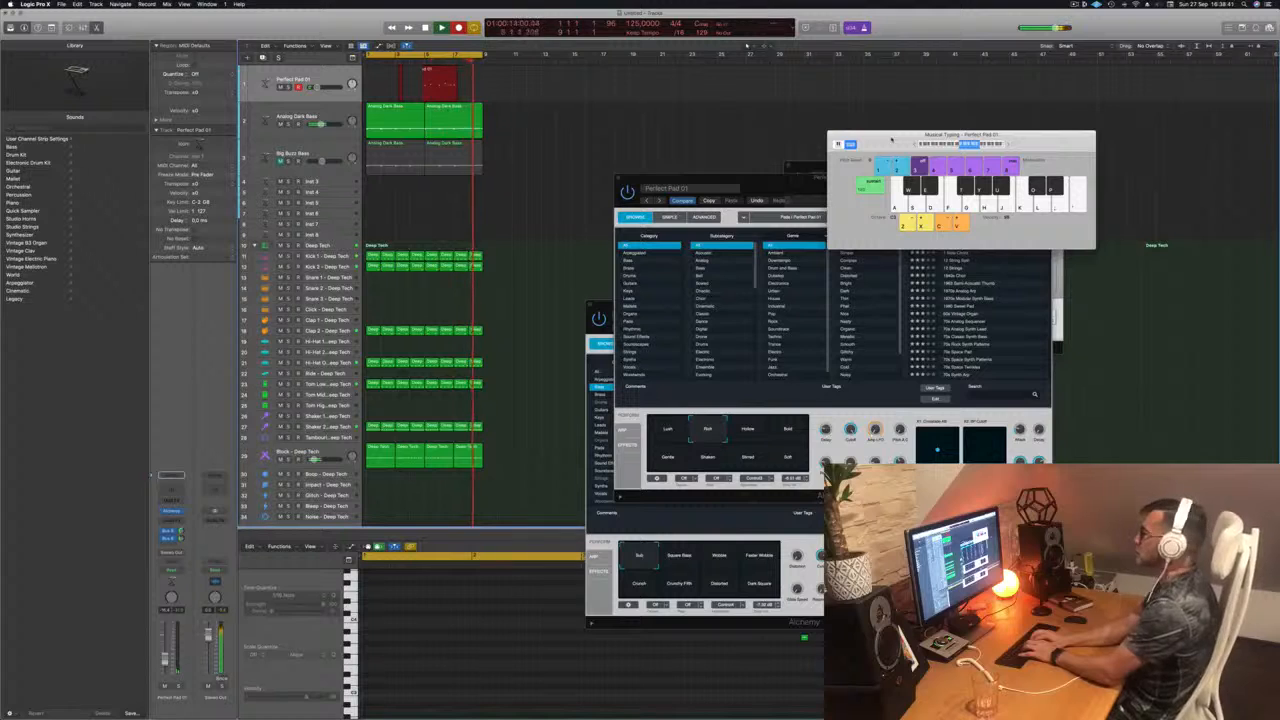
key(h)
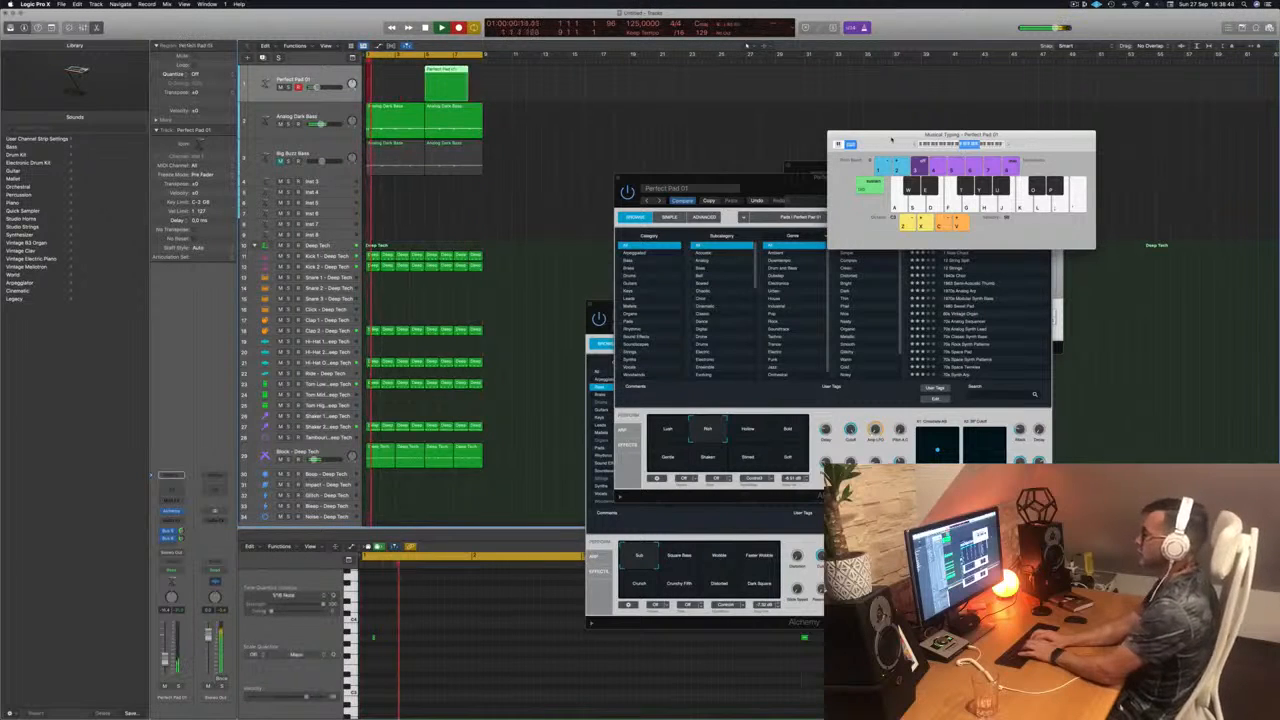
key(j)
key(h)
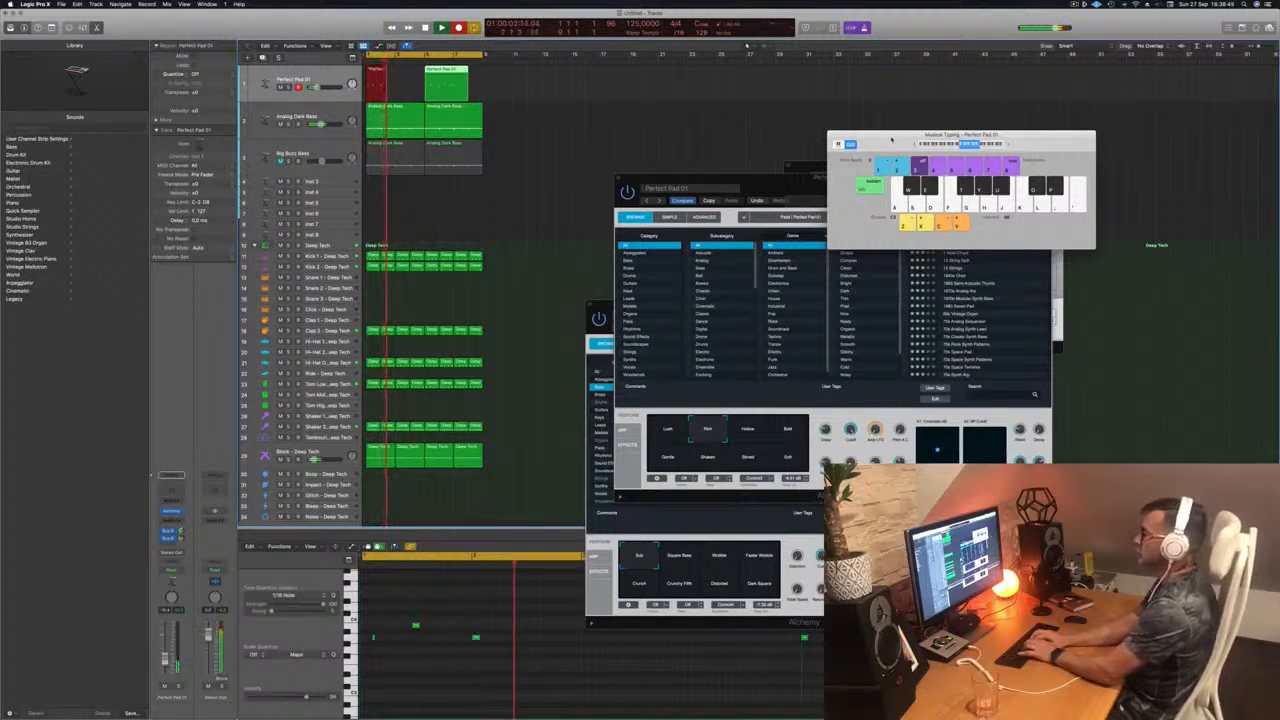
key(g)
key(g)
key(s)
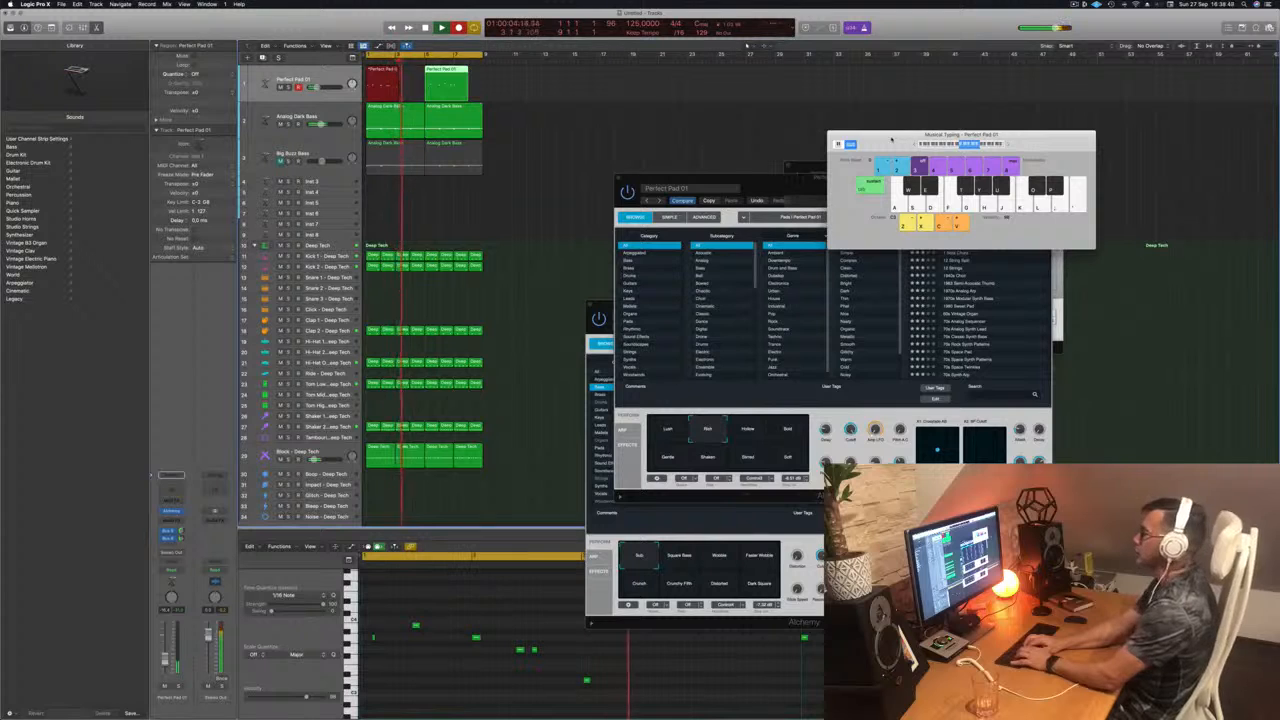
key(g)
key(d)
key(space)
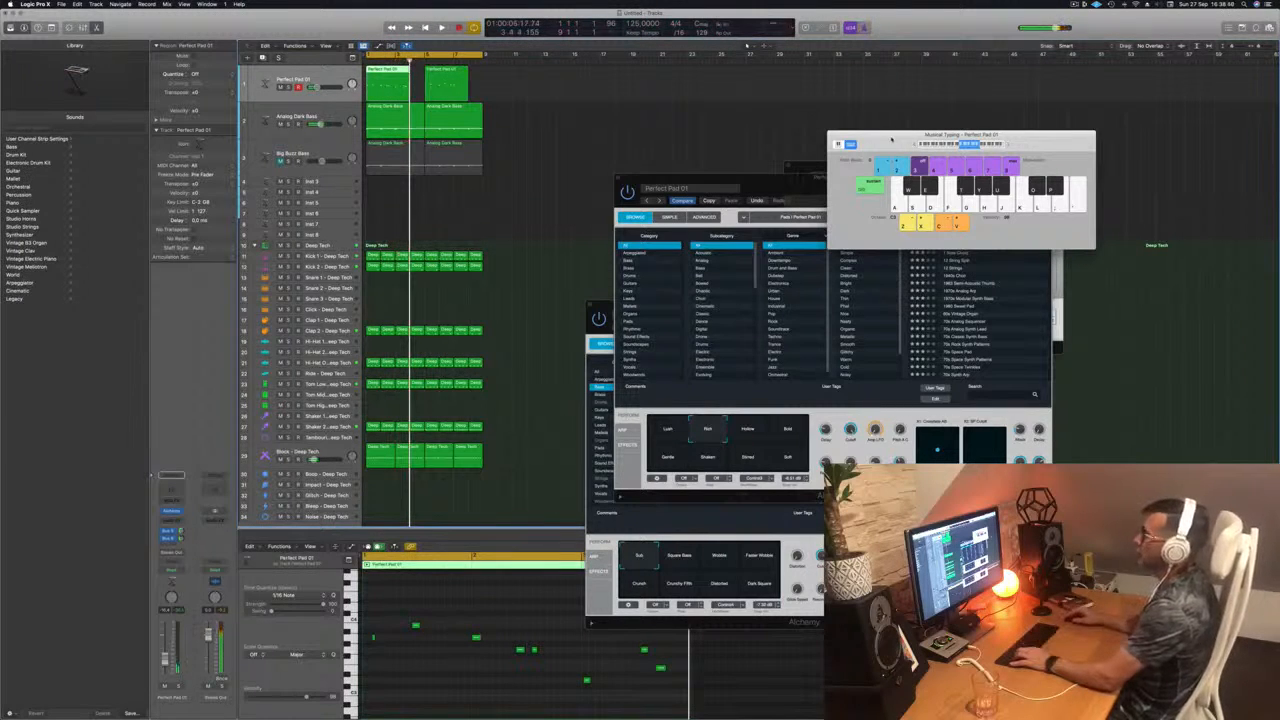
drag(492, 86, 409, 91)
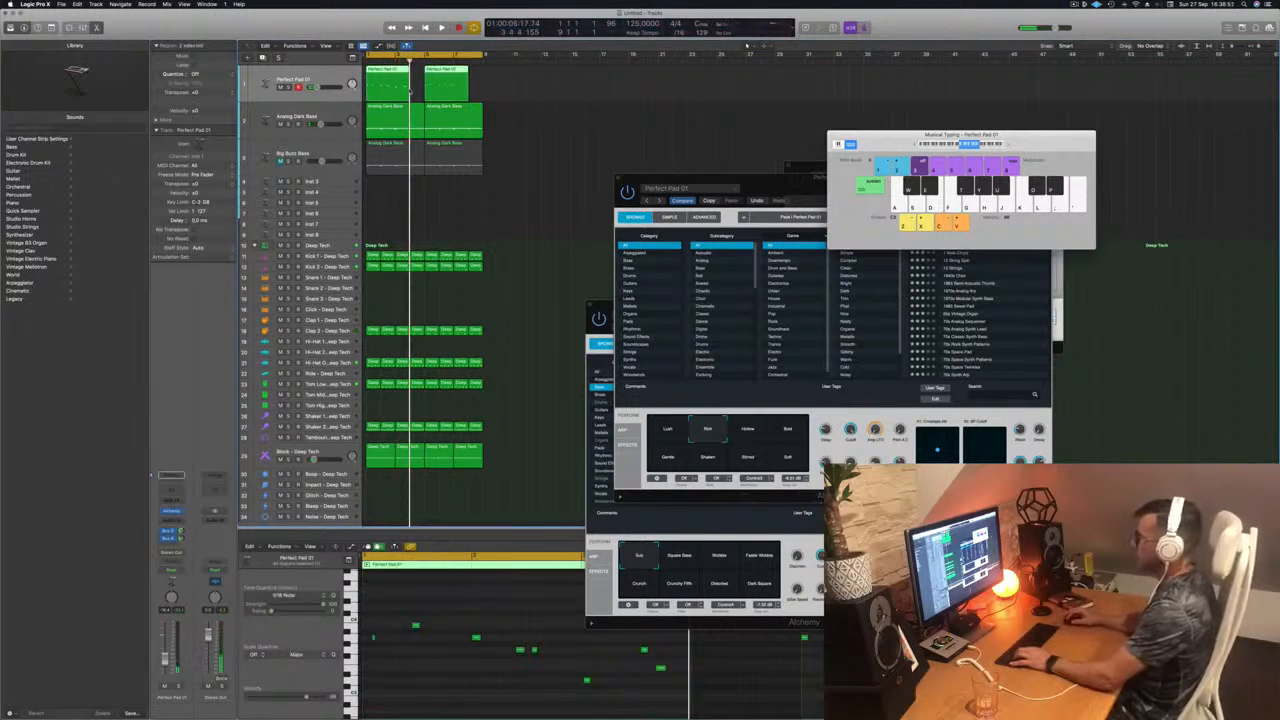
key(Delete)
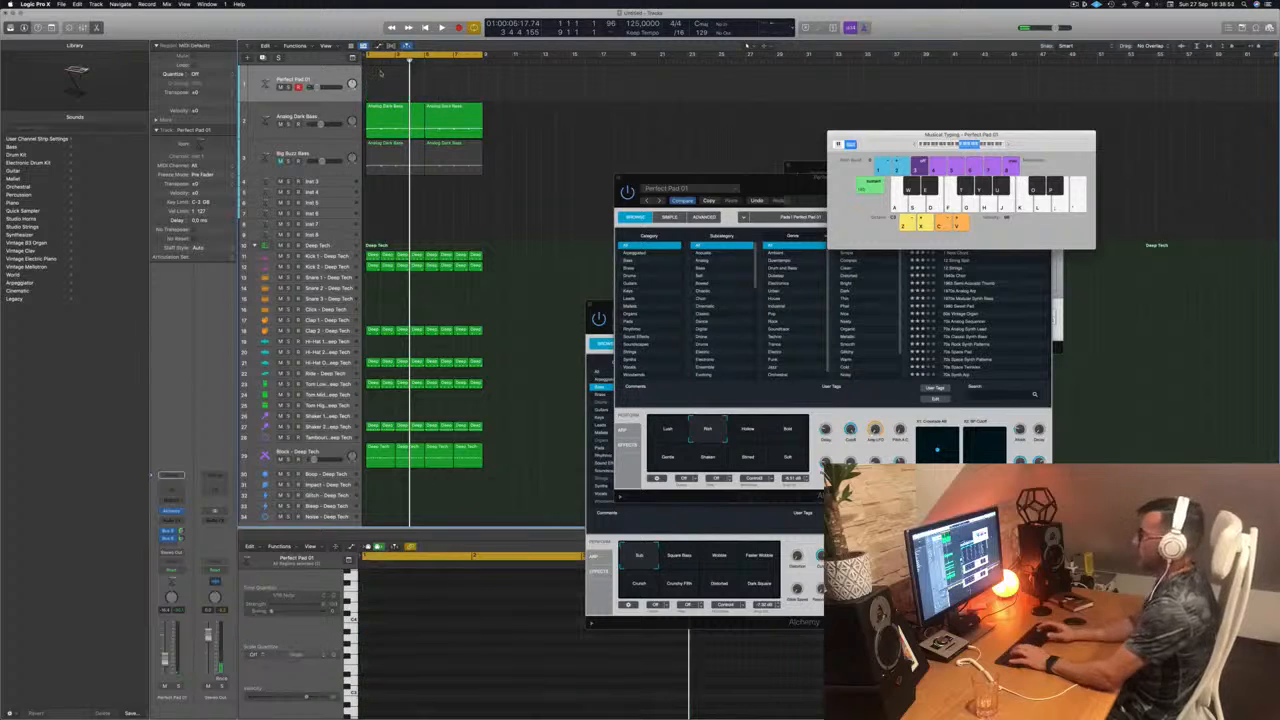
Step: Try recording a part of short repeated notes on the Perfect Pad 01 track over the full cycled loop
key(r)
key(s)
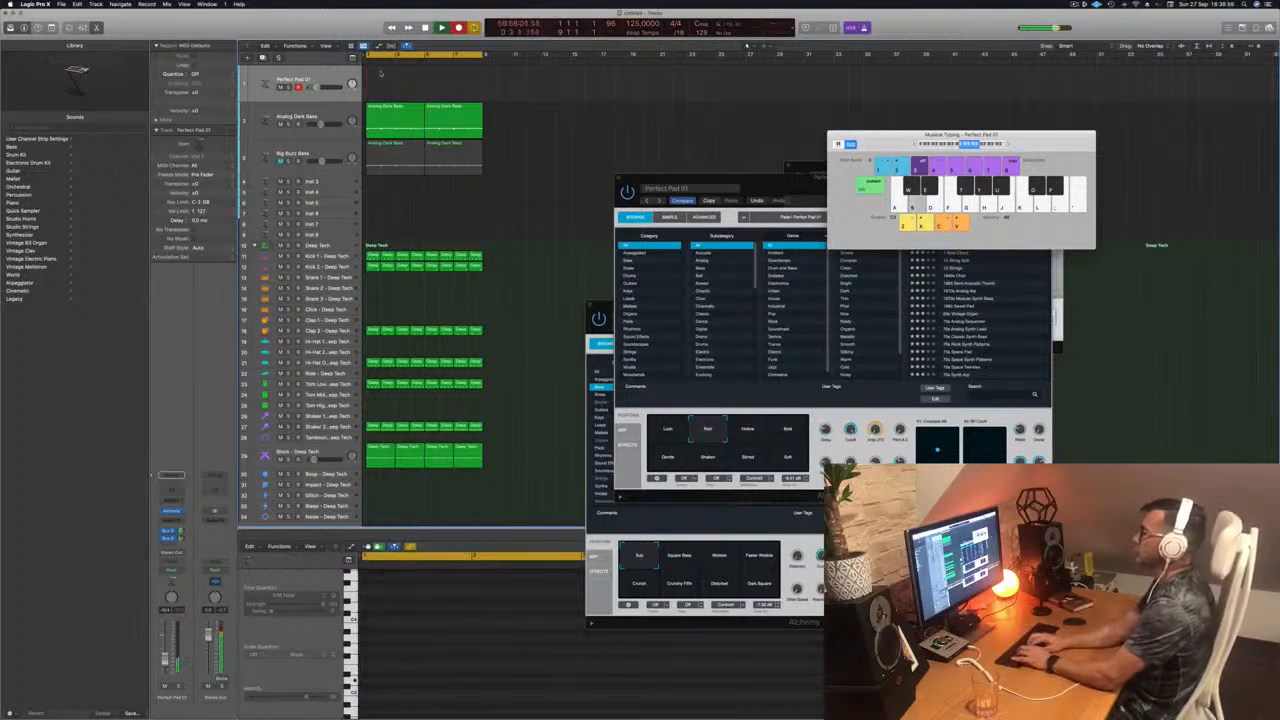
key(s)
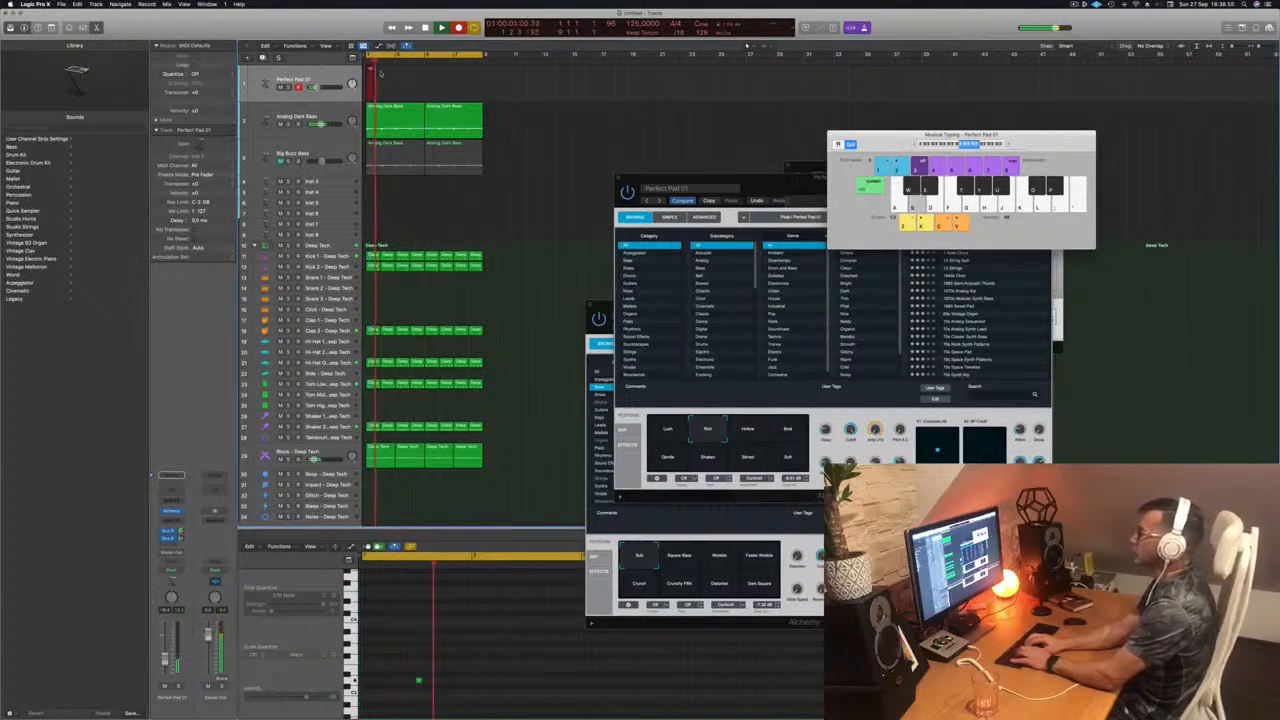
key(s)
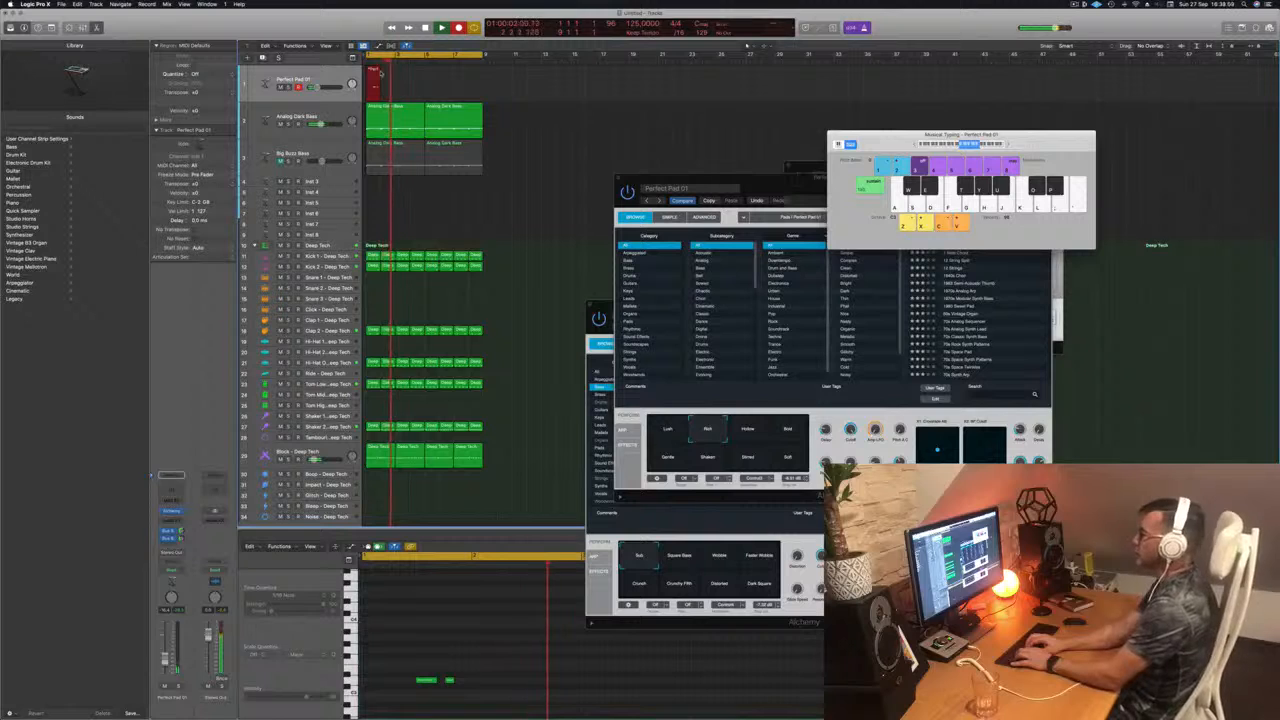
key(s)
key(s)
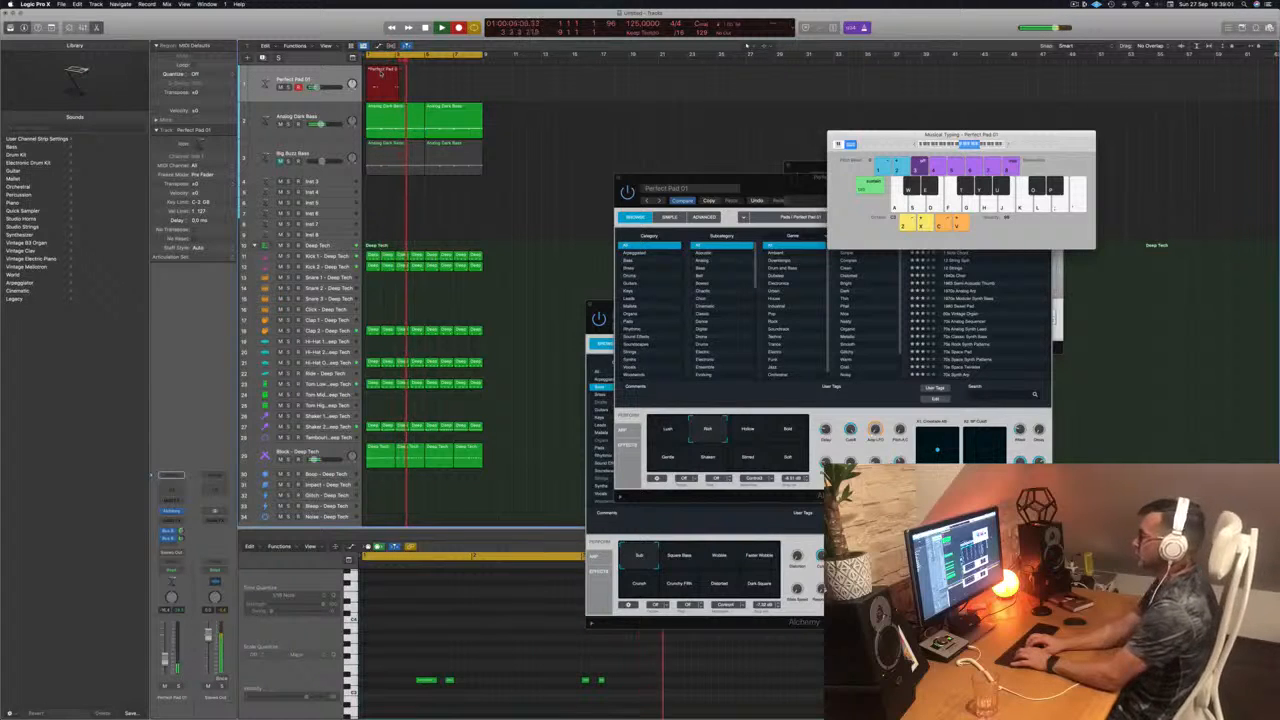
key(s)
key(s)
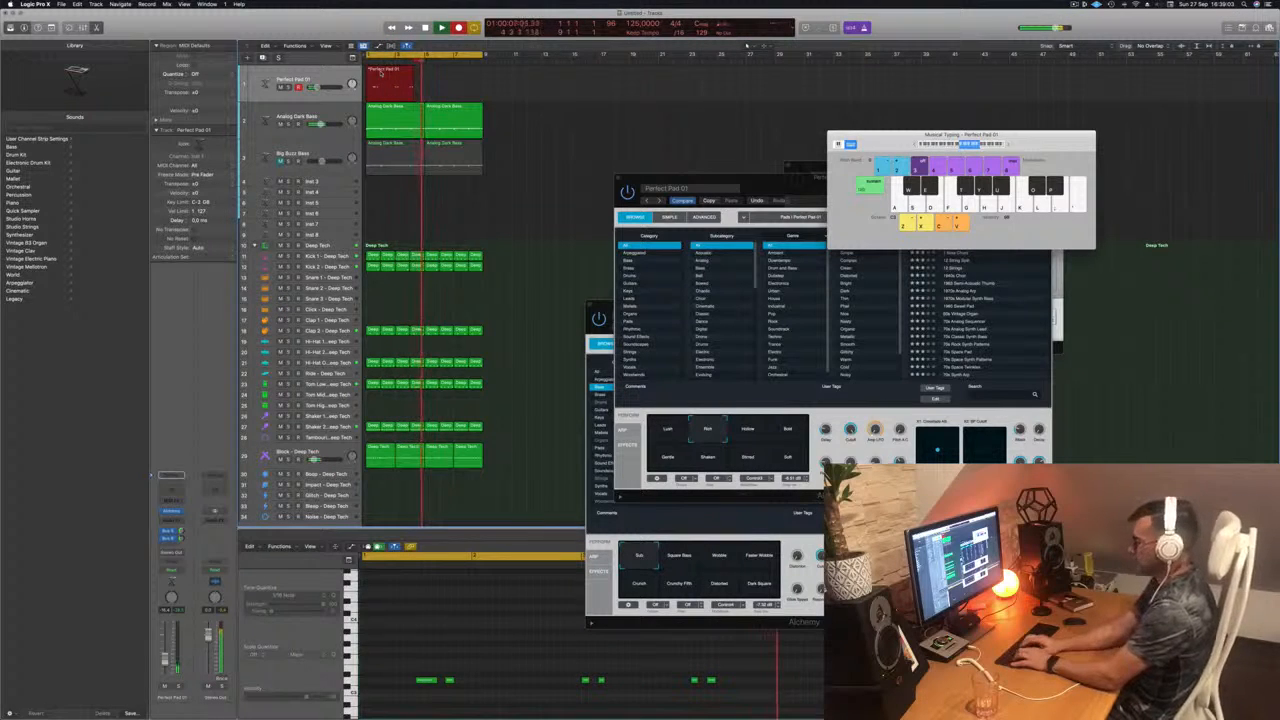
key(d)
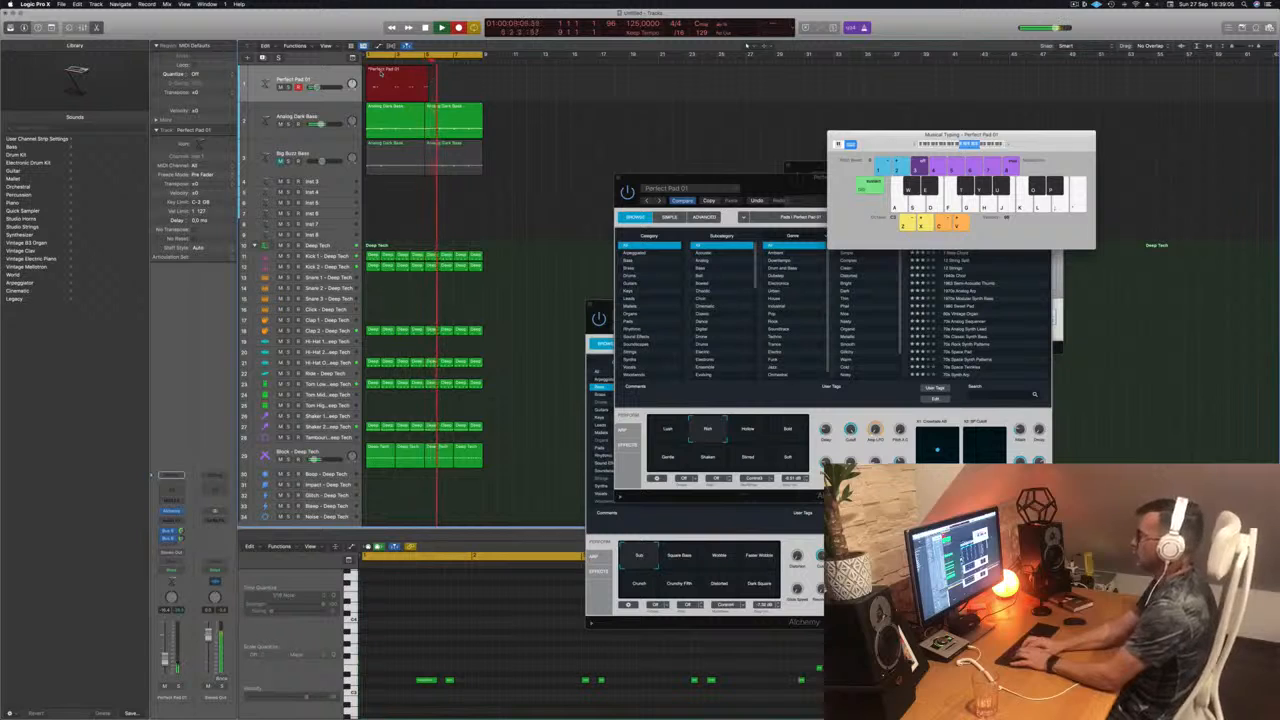
key(f)
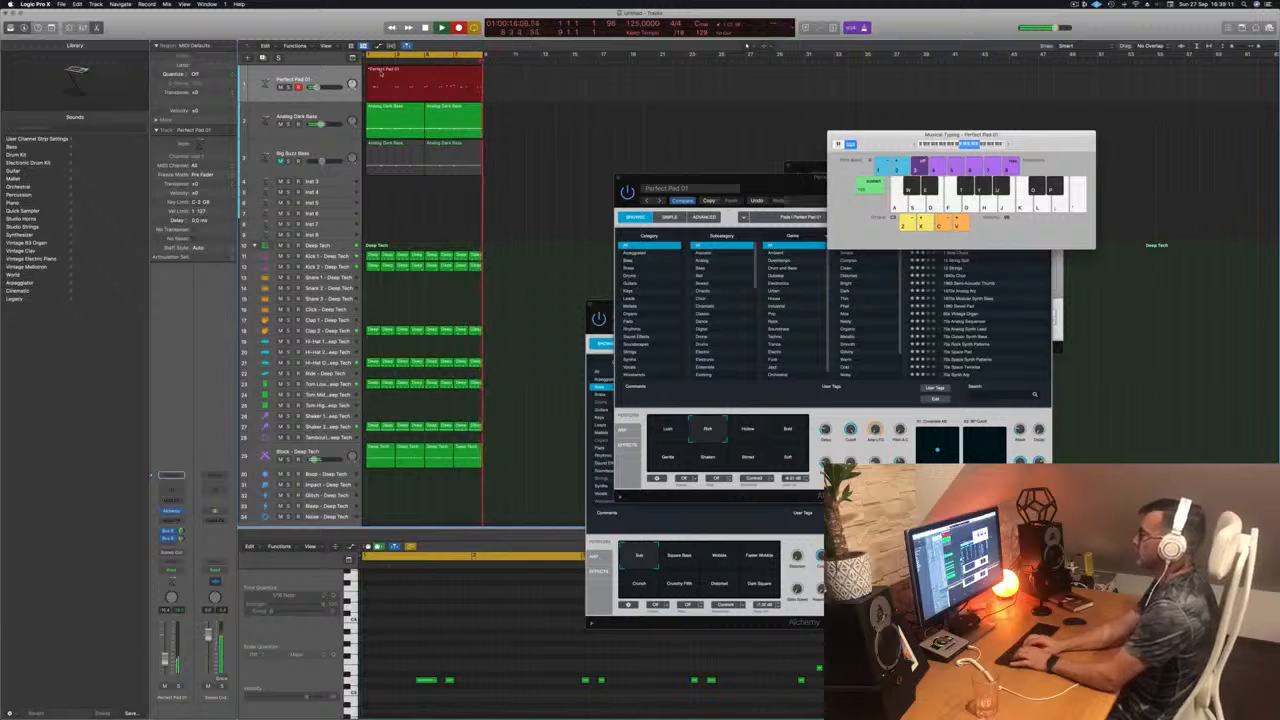
key(space)
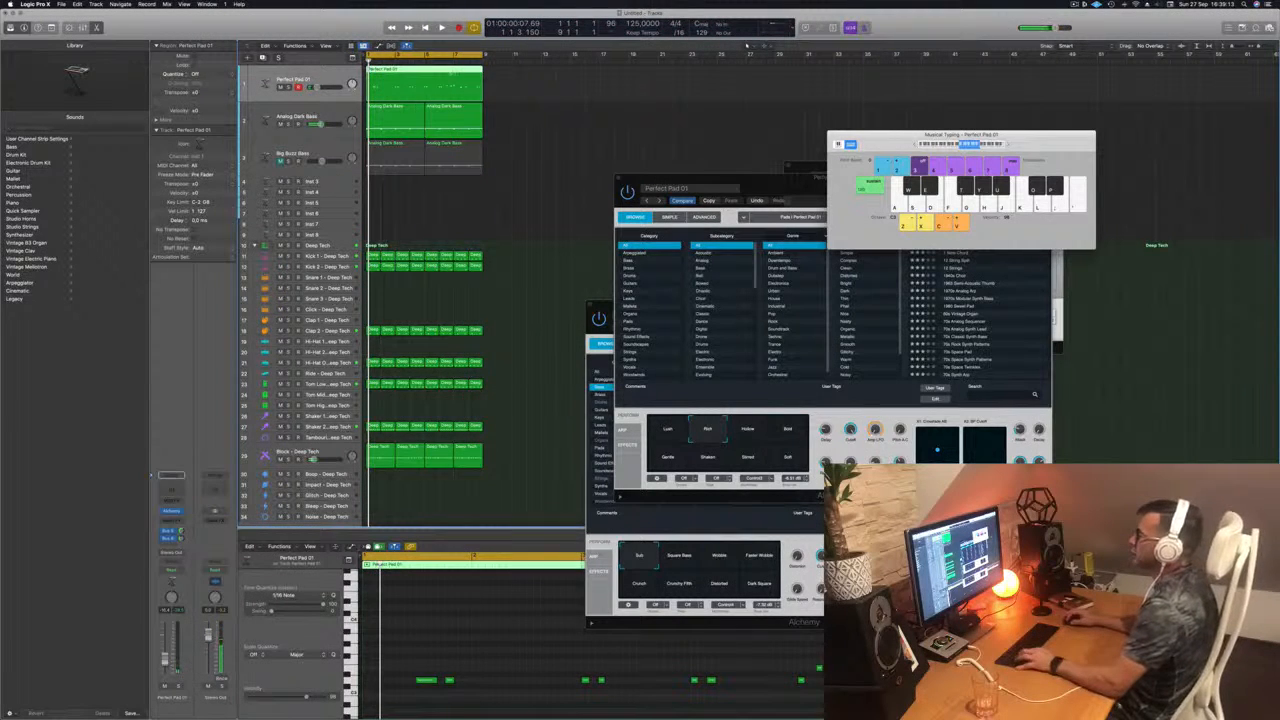
Step: Split the recorded pad region at bar 7, delete the earlier portion, and move the remaining two bars to the loop start
super+double_click(453, 76)
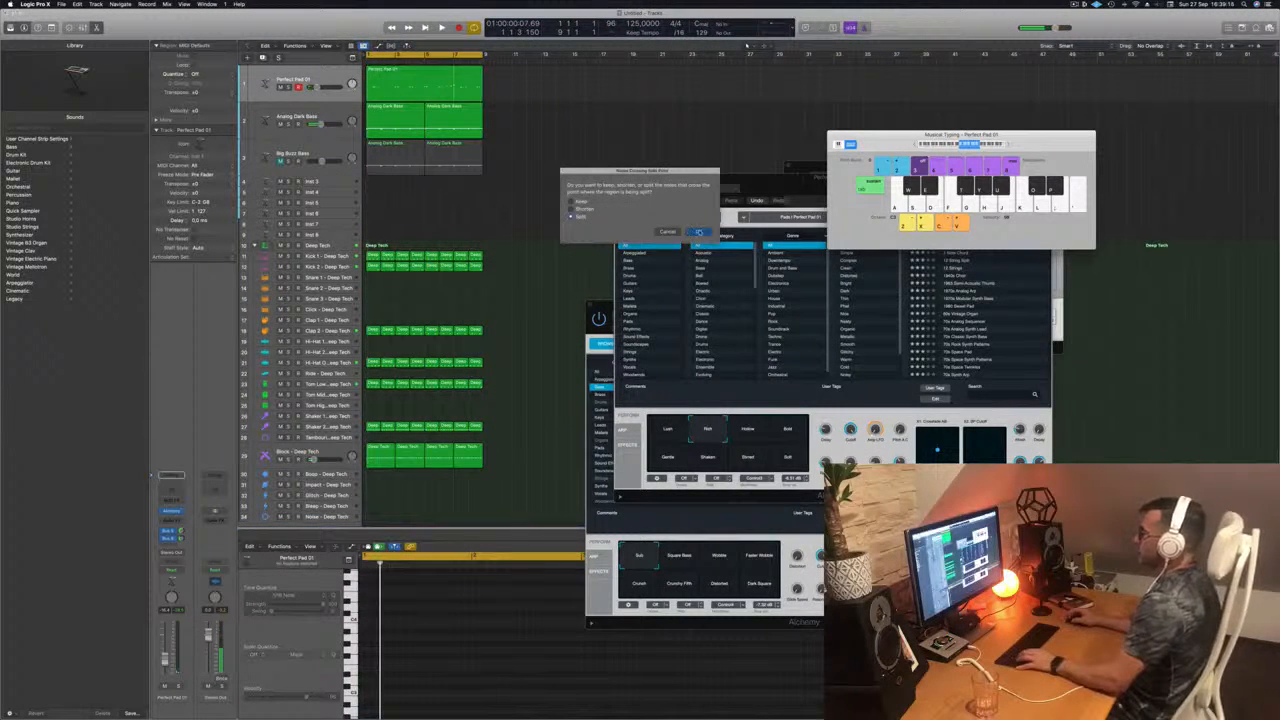
click(699, 232)
key(Delete)
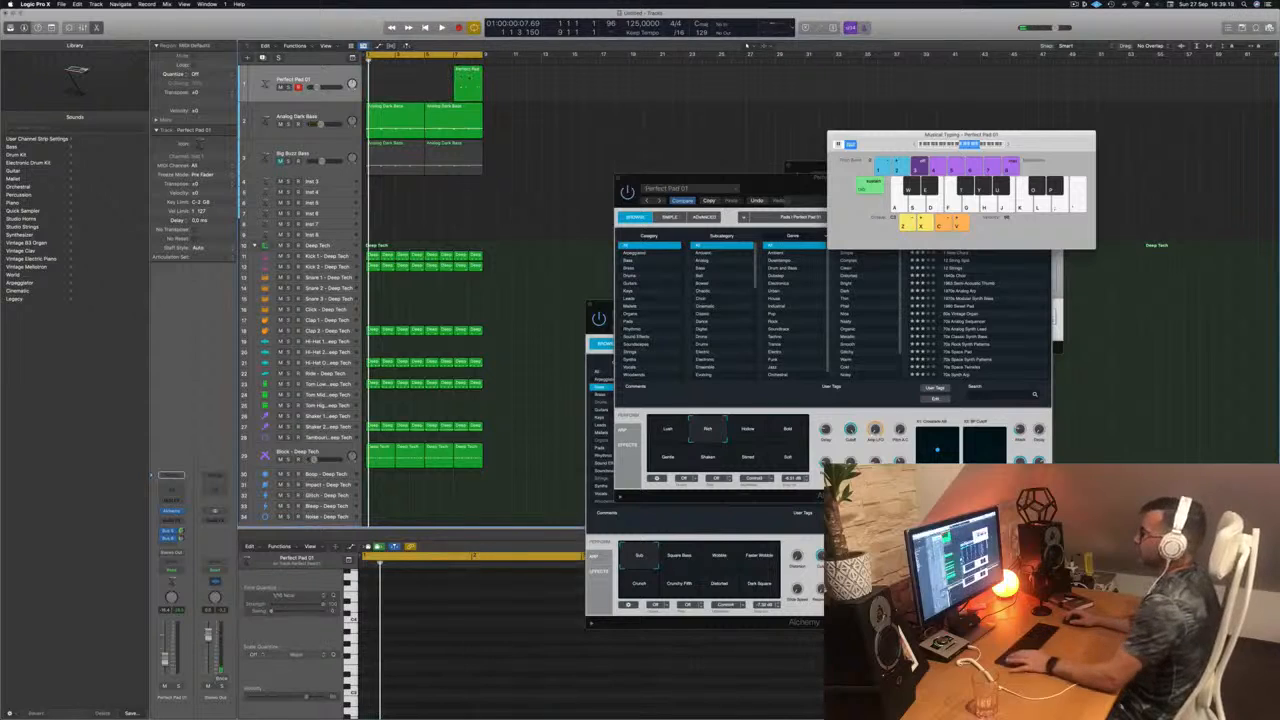
drag(468, 79, 381, 79)
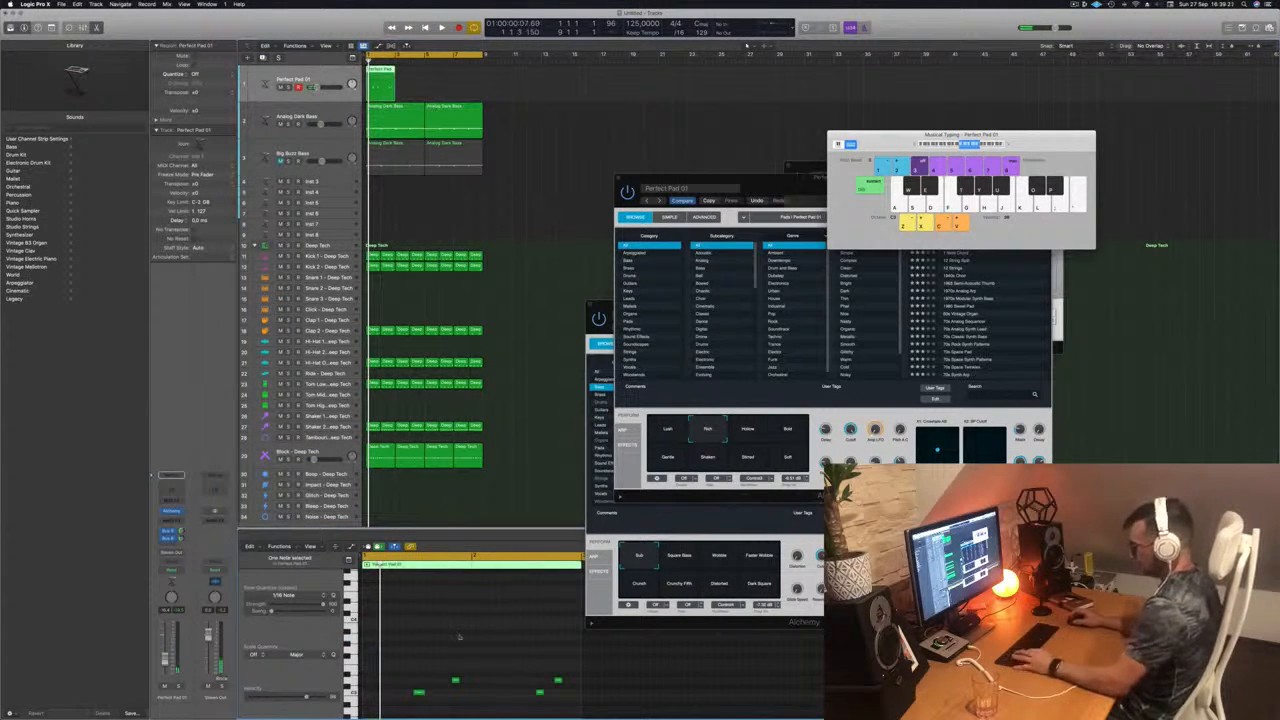
Step: Try tightening the timing of the notes in the two-bar pad region while the loop plays, and delete the region
key(super+Left)
key(super+Left)
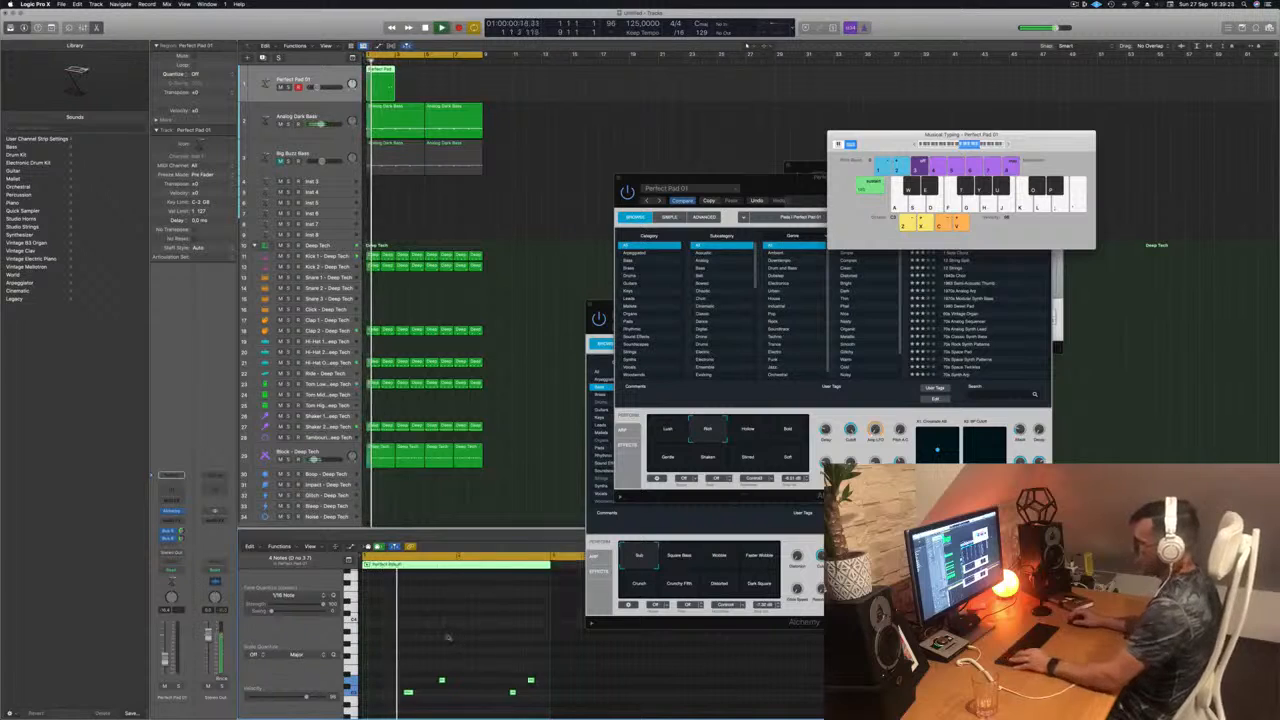
click(447, 637)
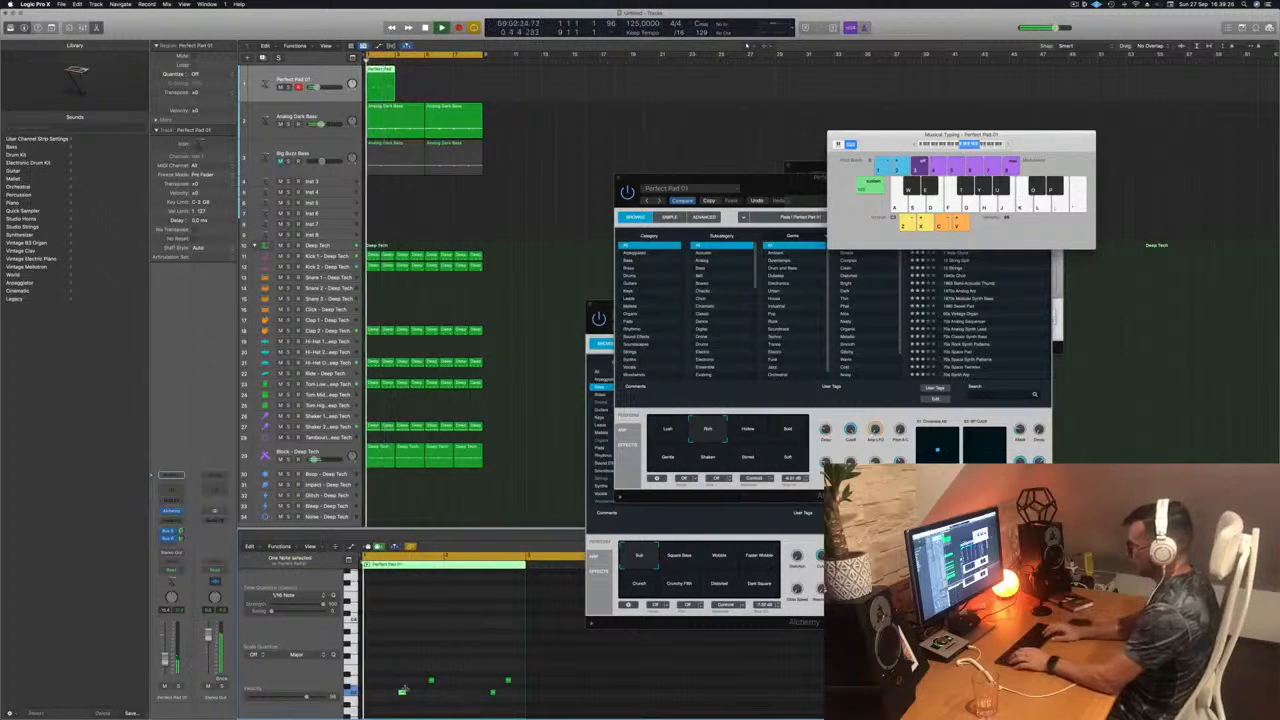
drag(407, 692, 403, 692)
click(431, 680)
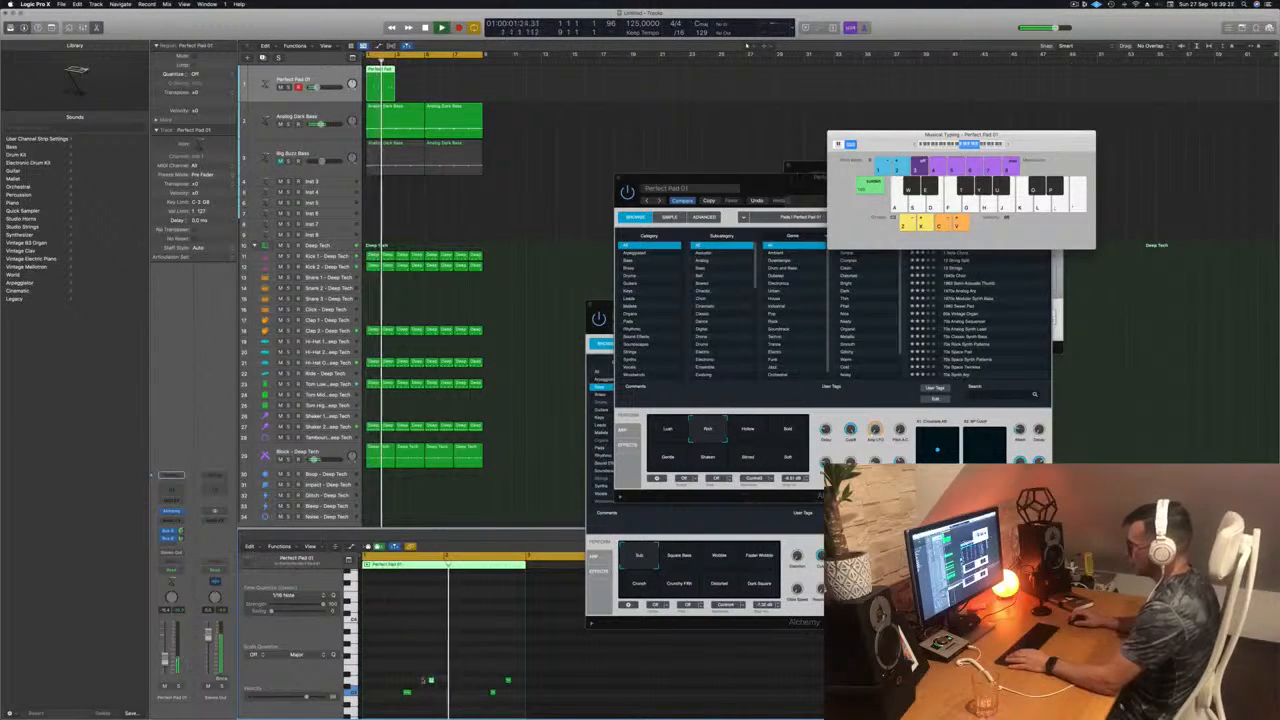
key(space)
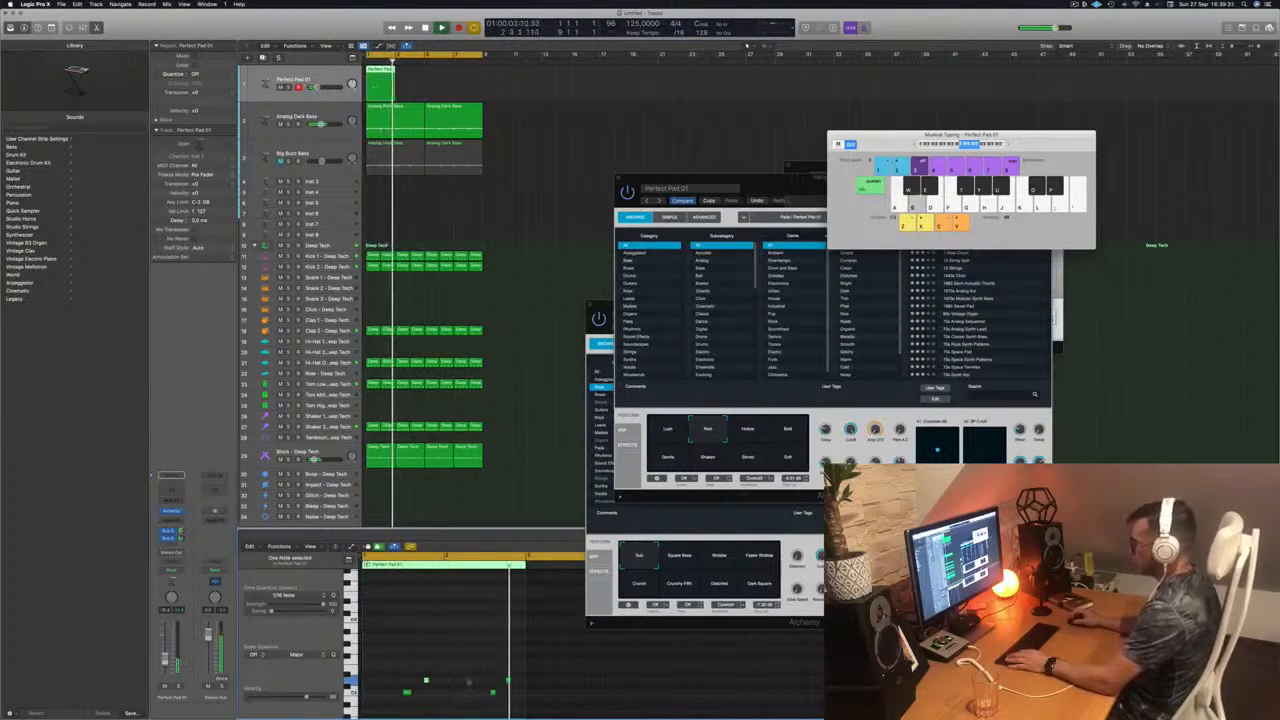
drag(460, 645, 511, 697)
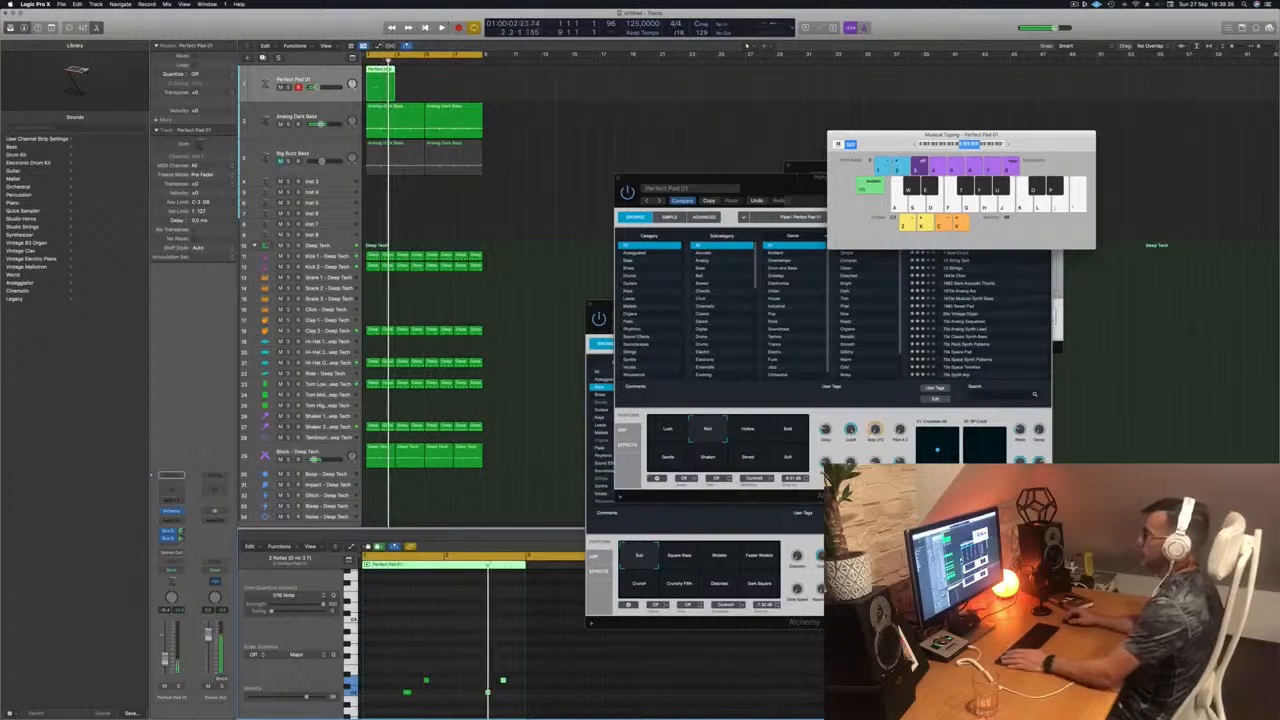
click(381, 87)
key(space)
key(Delete)
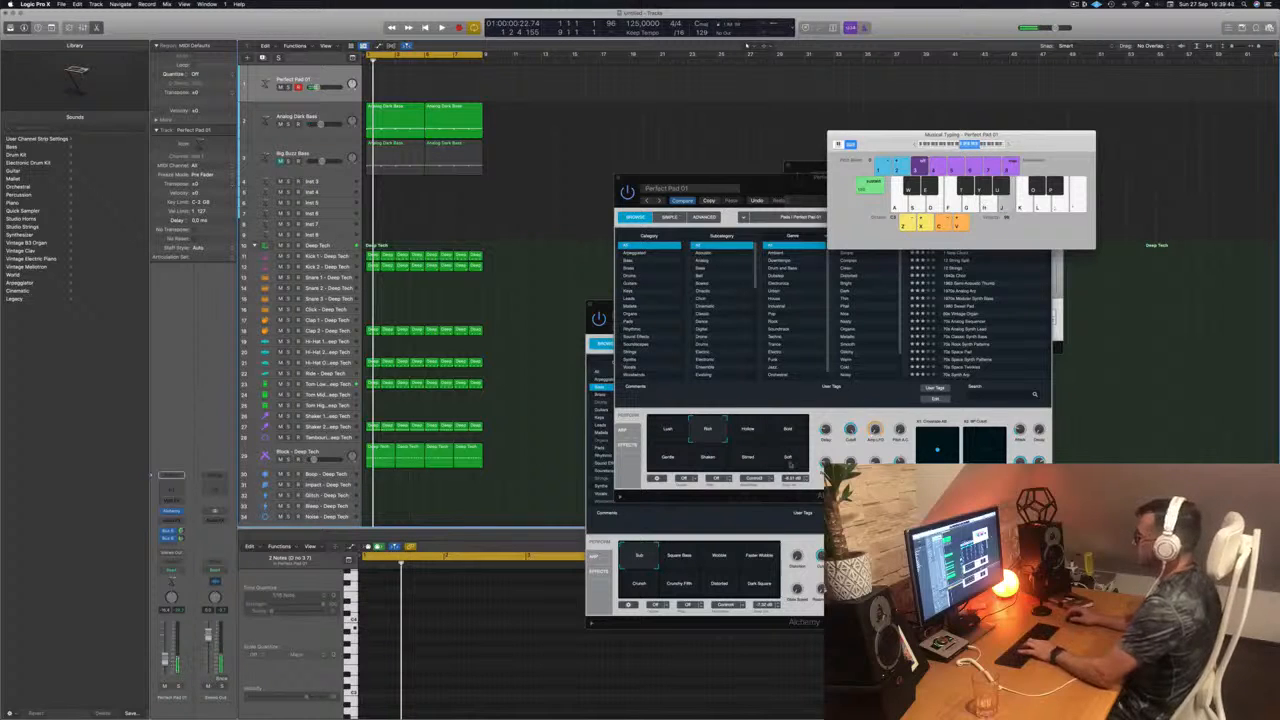
Step: Audition the Hollow and Bold variations of Perfect Pad 01 in Alchemy and select Lush
click(749, 432)
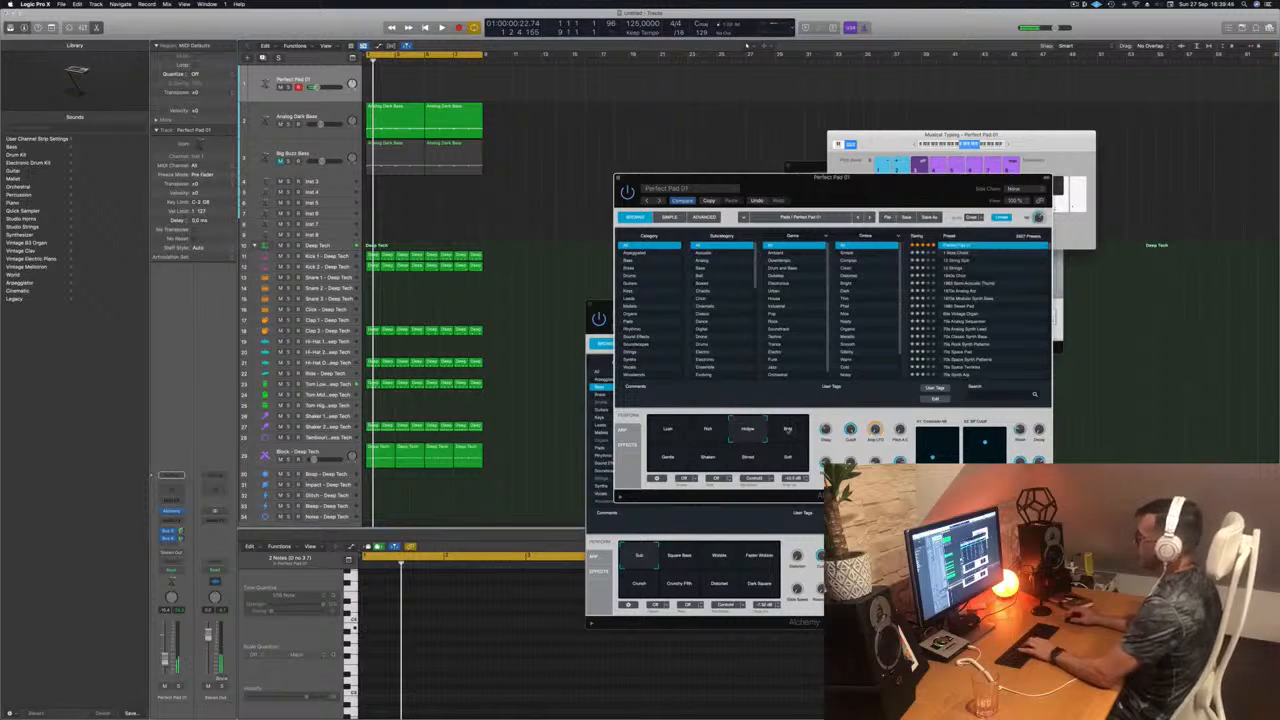
click(787, 430)
click(663, 431)
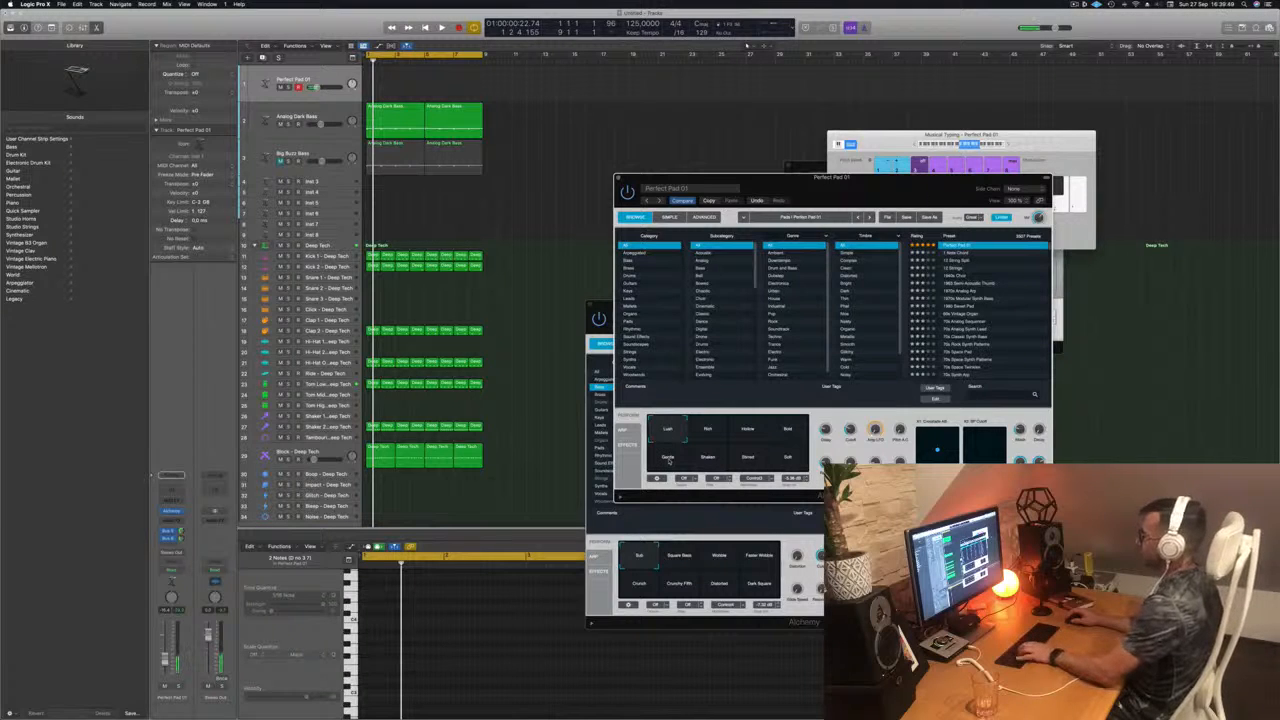
Step: Move the Alchemy and Musical Typing windows aside and rehearse pad notes in lower and higher octaves over the playing loop
click(955, 146)
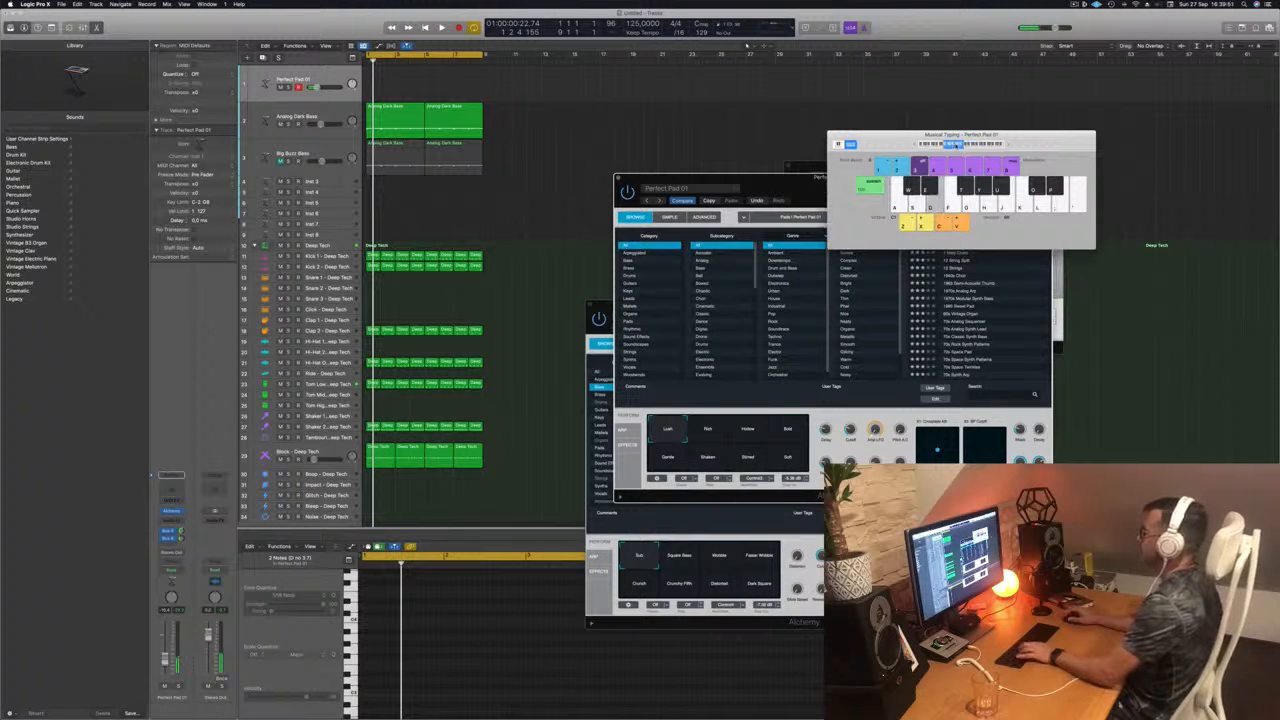
drag(1034, 134, 1039, 135)
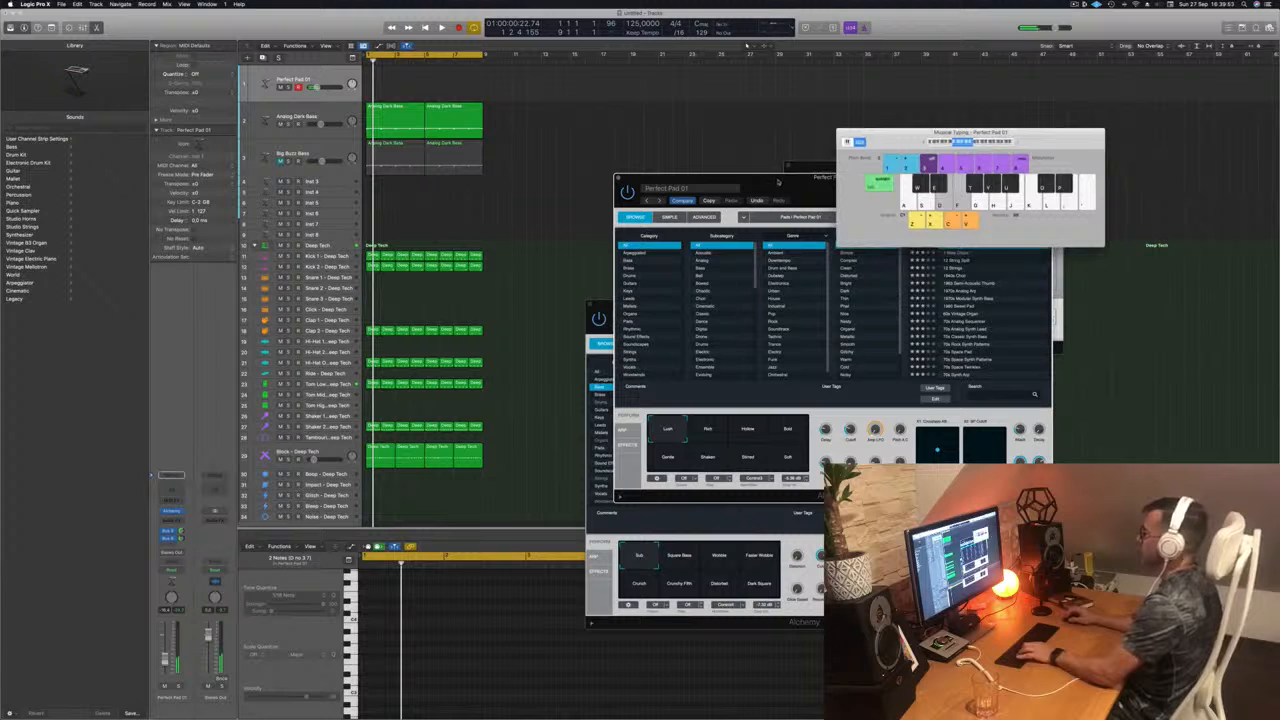
drag(778, 182, 948, 221)
key(space)
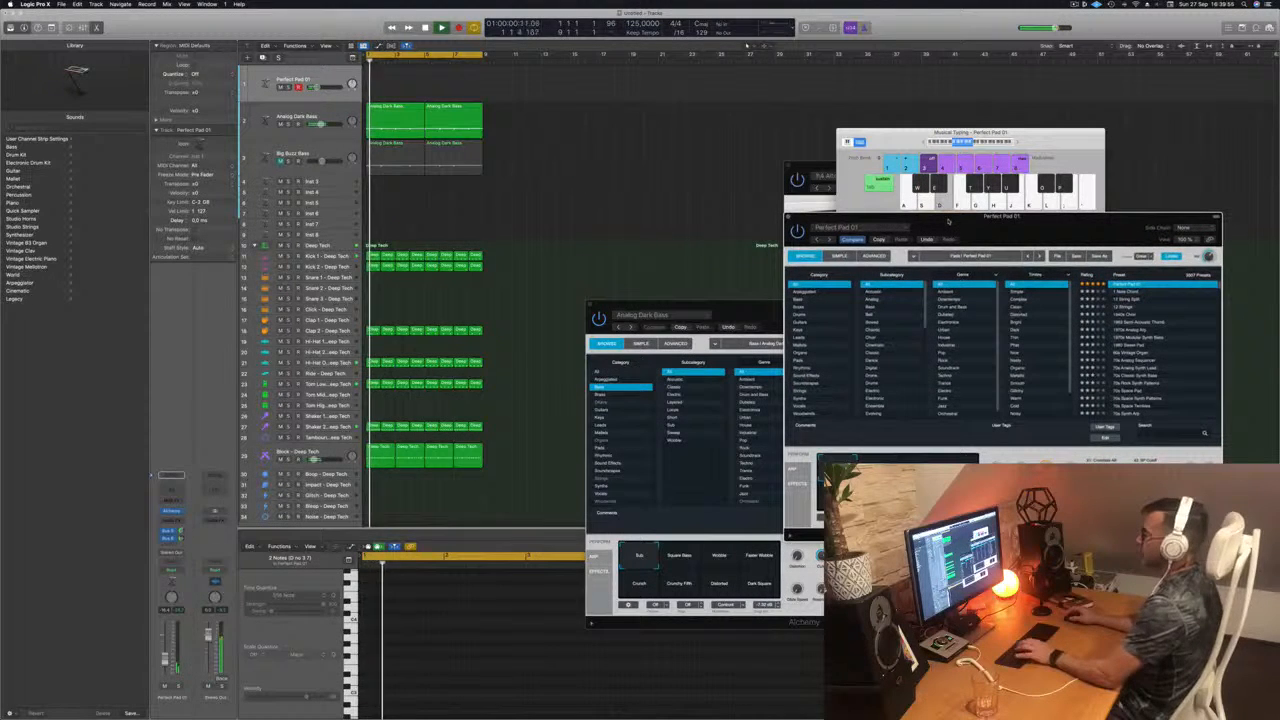
click(1016, 143)
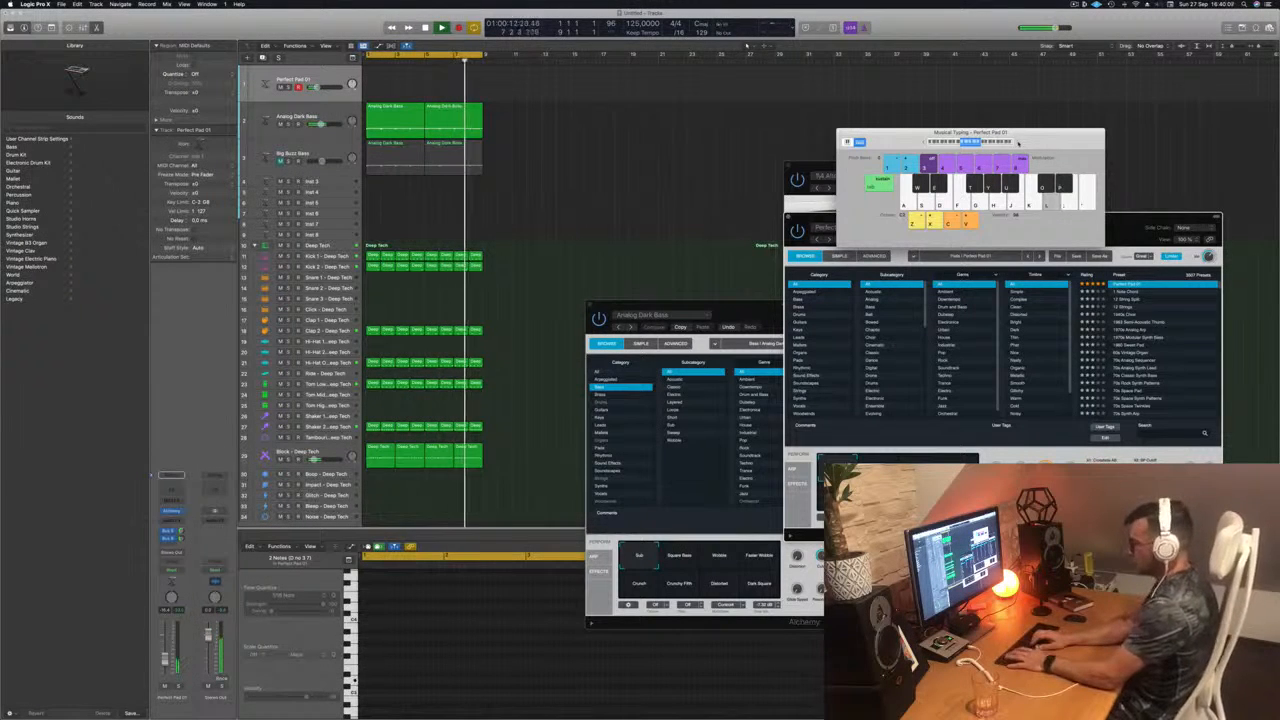
Step: Record three long sustained notes on the Perfect Pad 01 track, quantize them to 1/16 notes, and play them back
key(r)
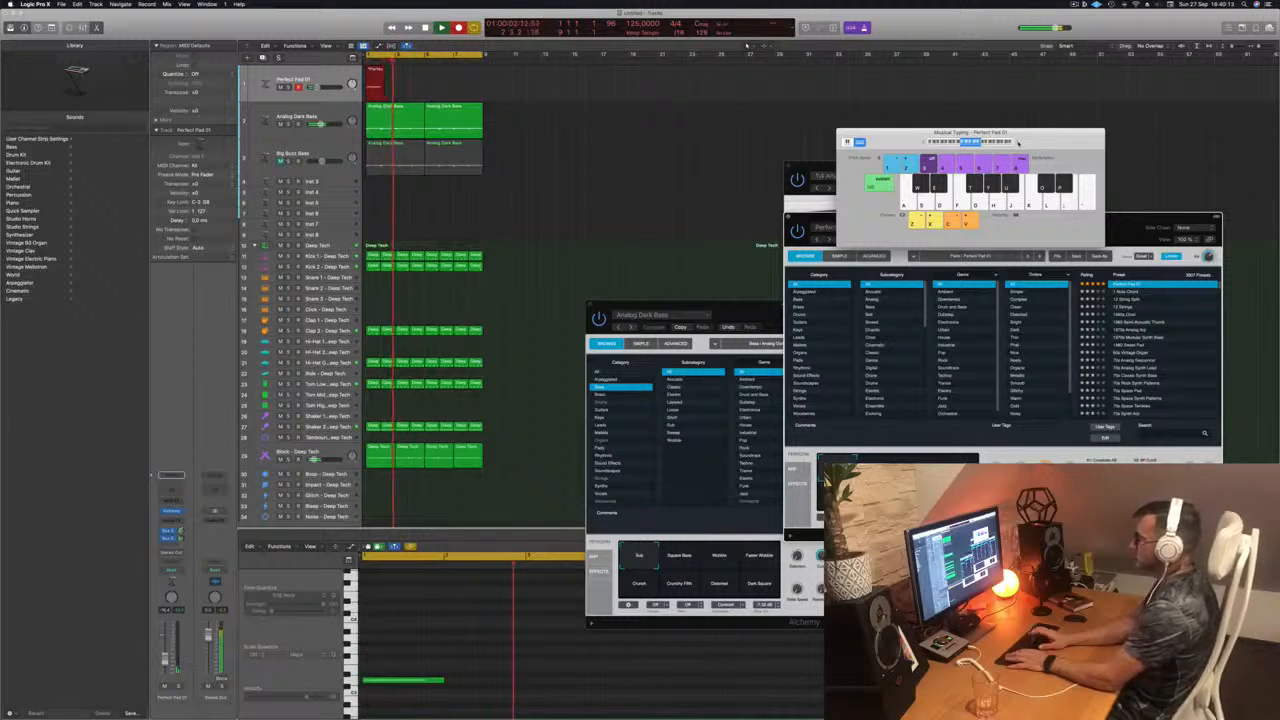
key(l)
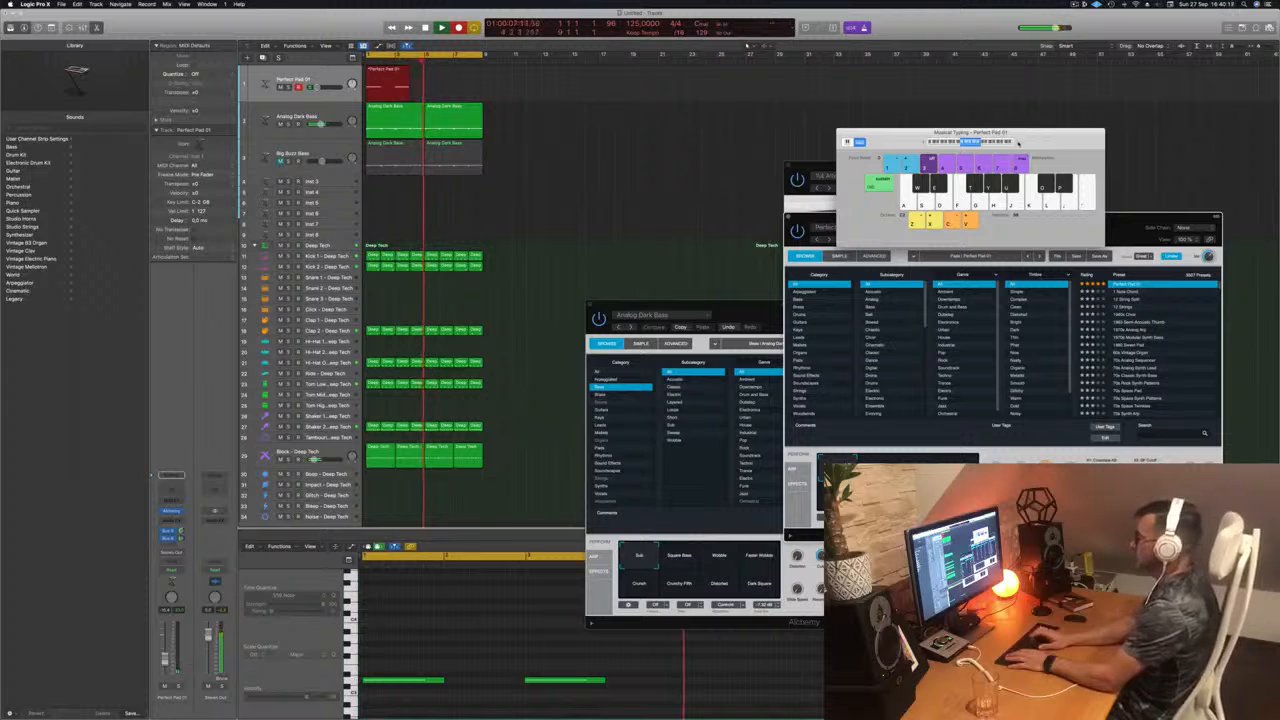
key(l)
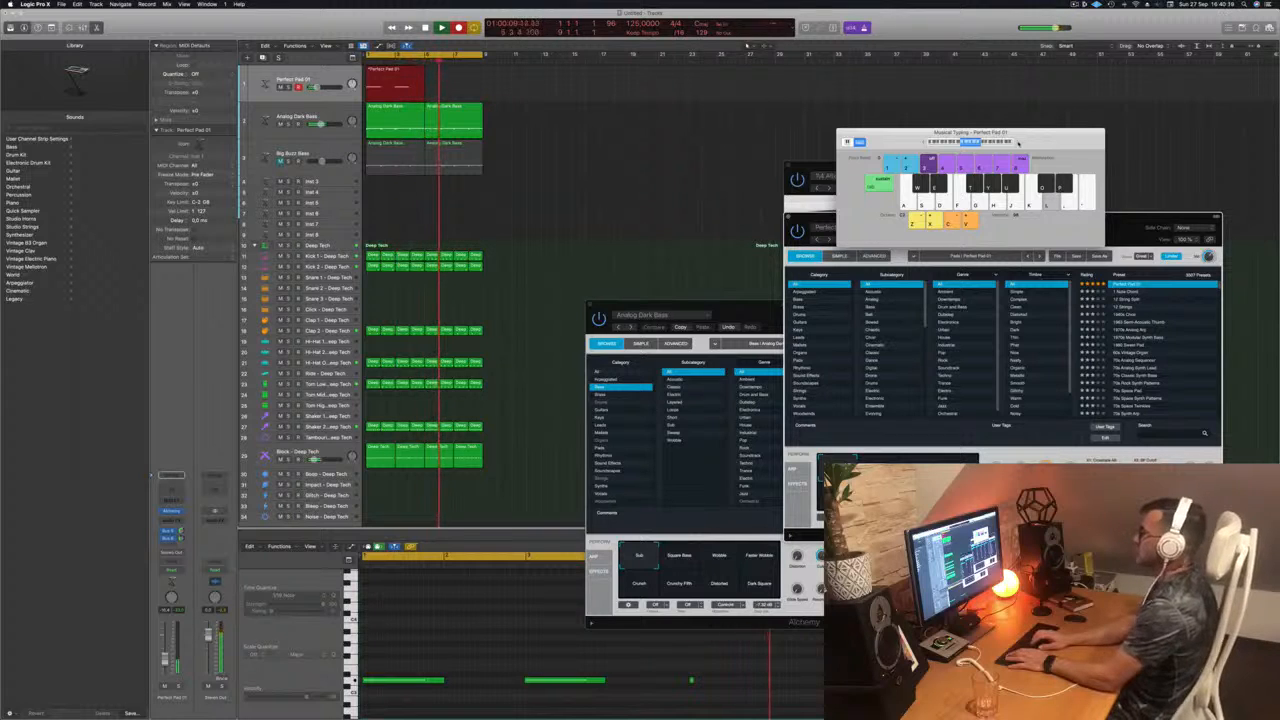
key(space)
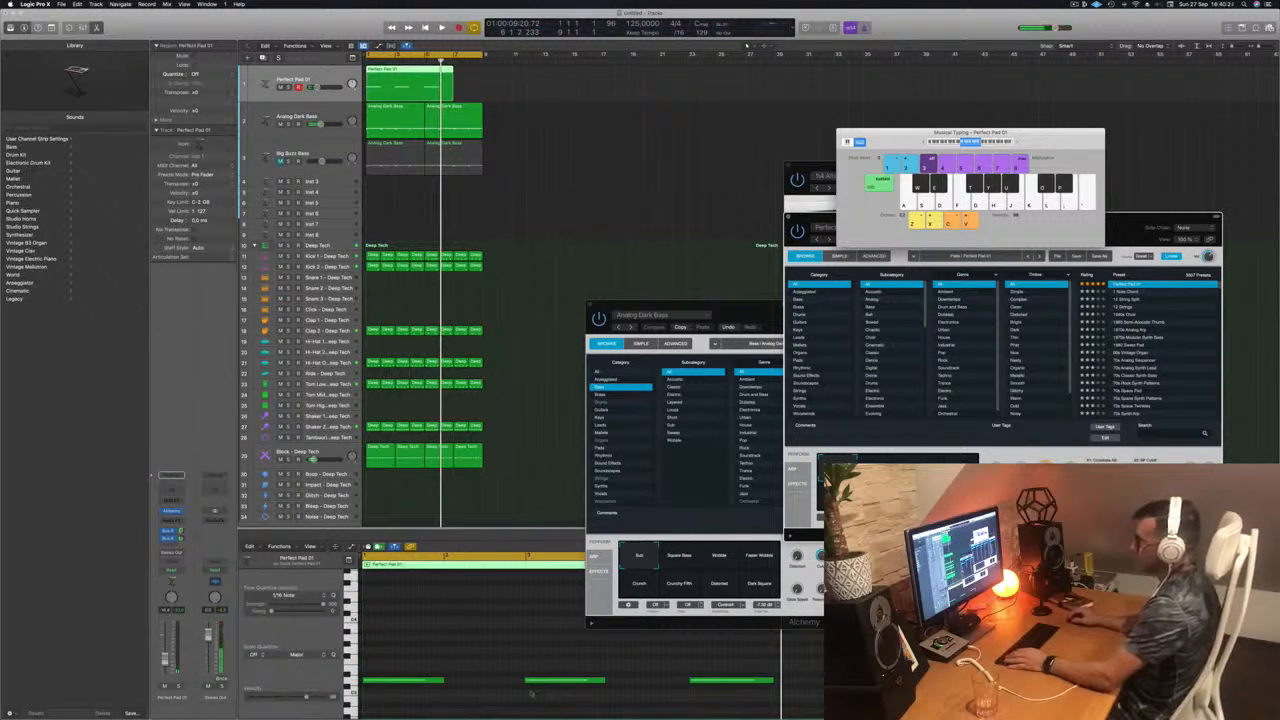
key(super+a)
key(space)
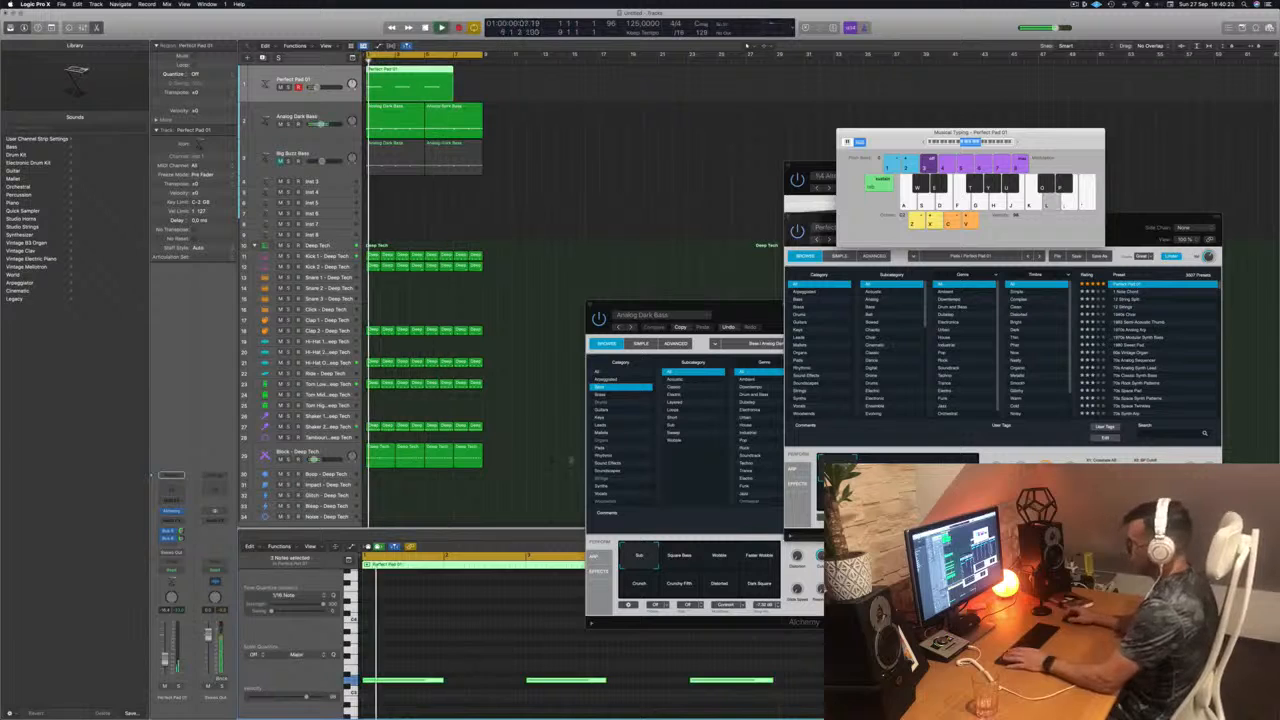
Step: Trim the pad region to its first four bars by splitting at bar 5, and copy it to bar 5 to fill the loop
super+click(426, 76)
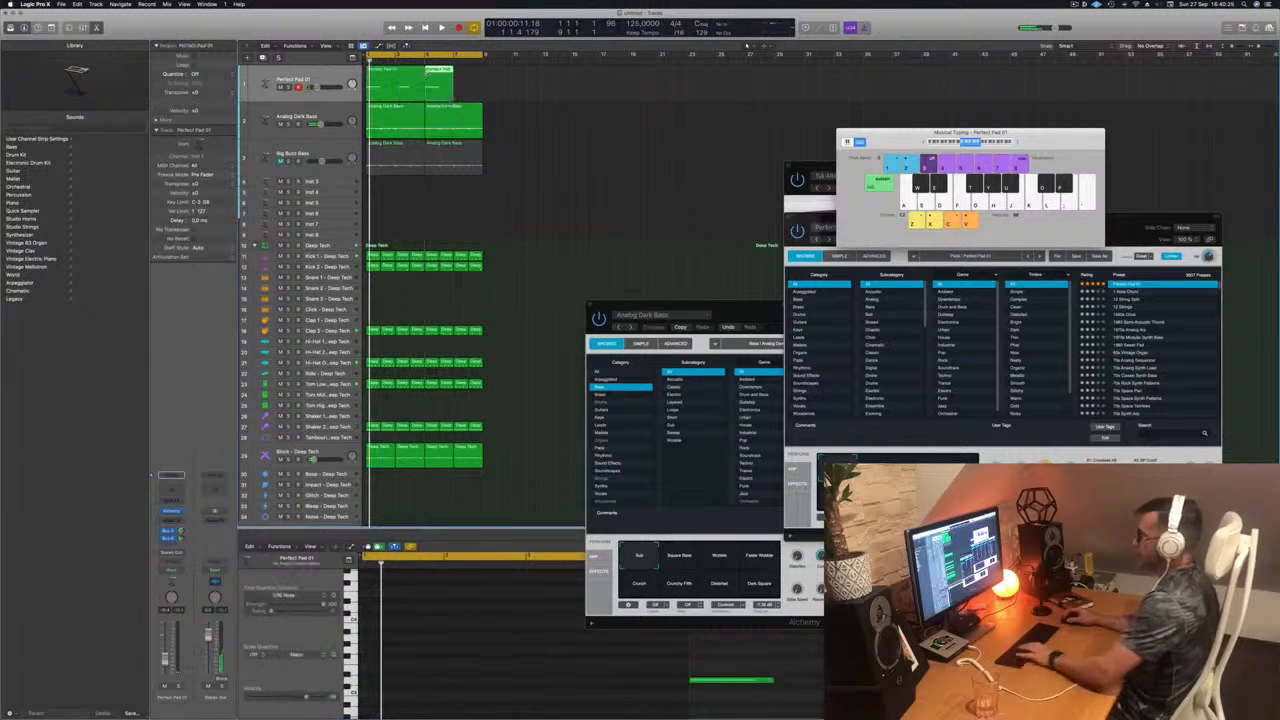
key(BackSpace)
click(383, 77)
drag(383, 77, 440, 77)
key(space)
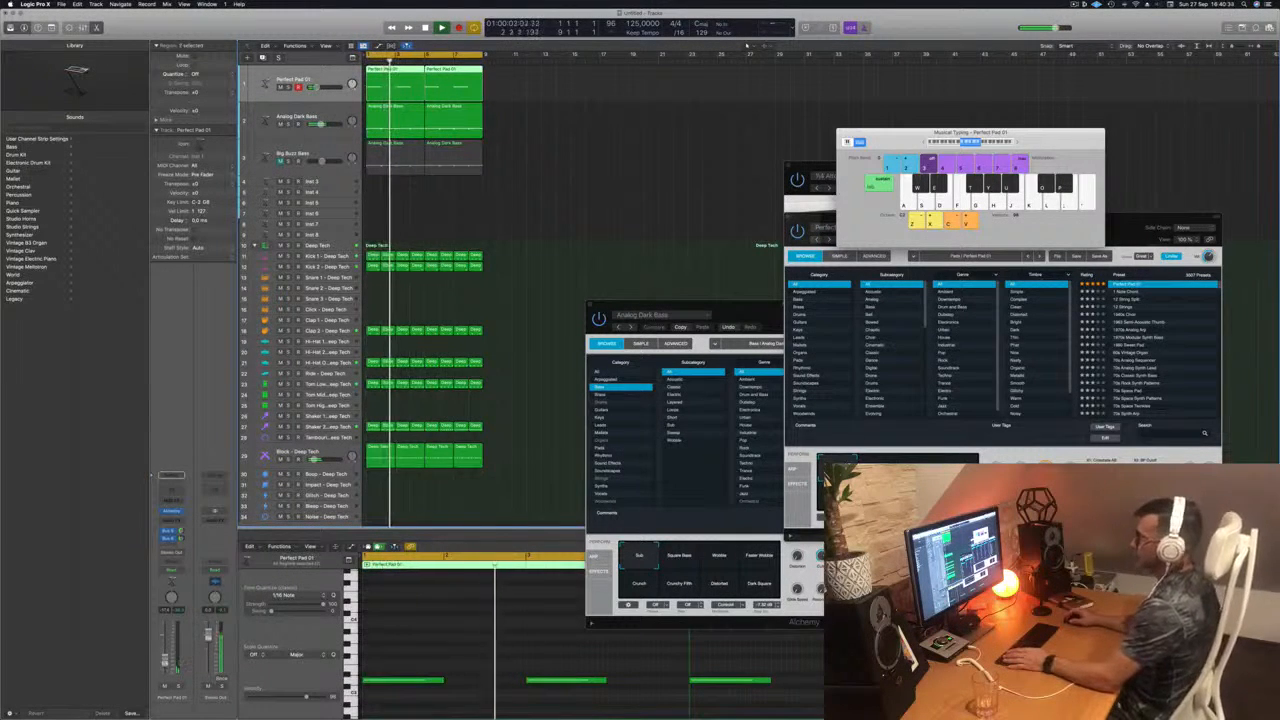
Step: Audition the Rich, Hollow, Bold and Gentle variations of Perfect Pad 01 over the loop, return to Lush, and close its Alchemy window
click(549, 261)
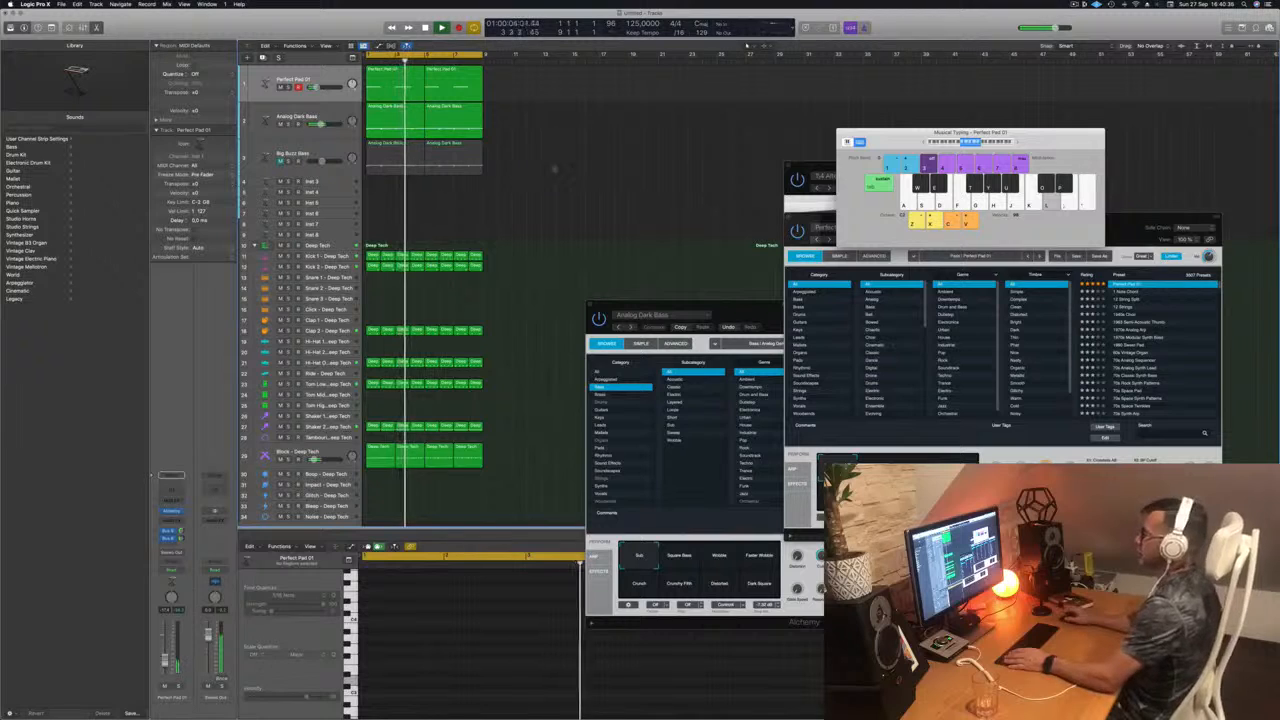
click(305, 78)
key(Return)
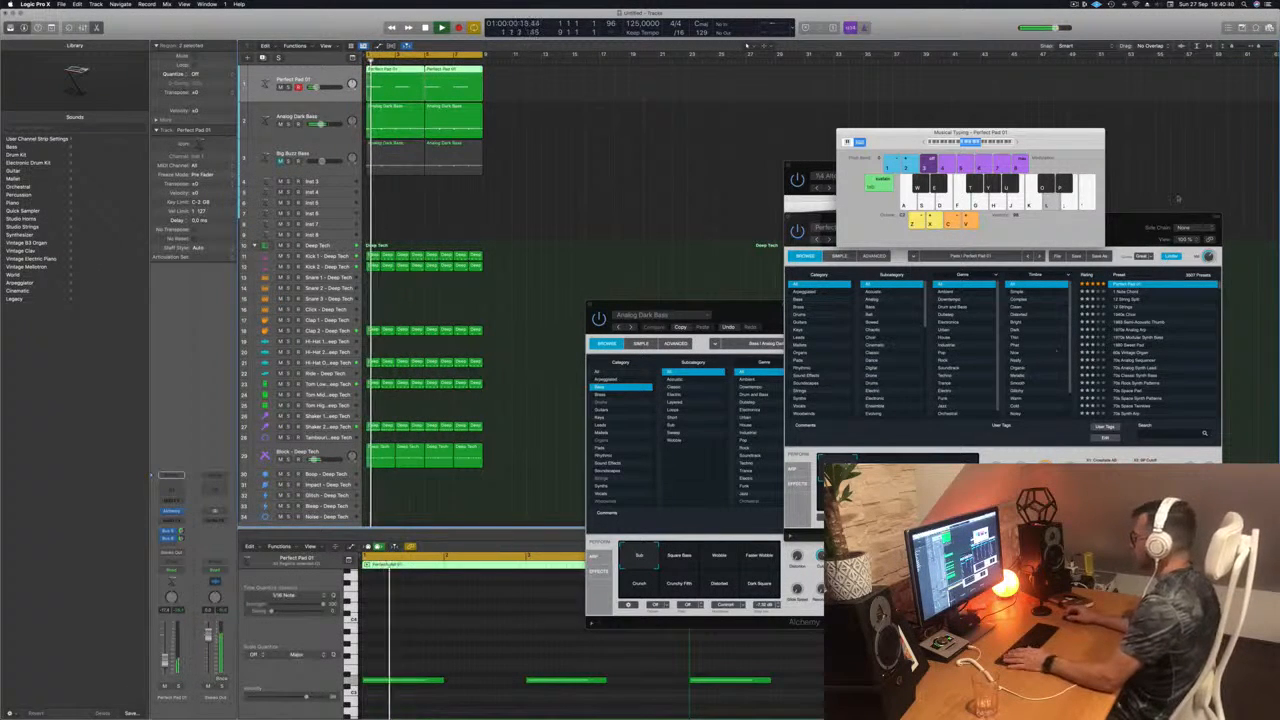
drag(1156, 221, 1022, 142)
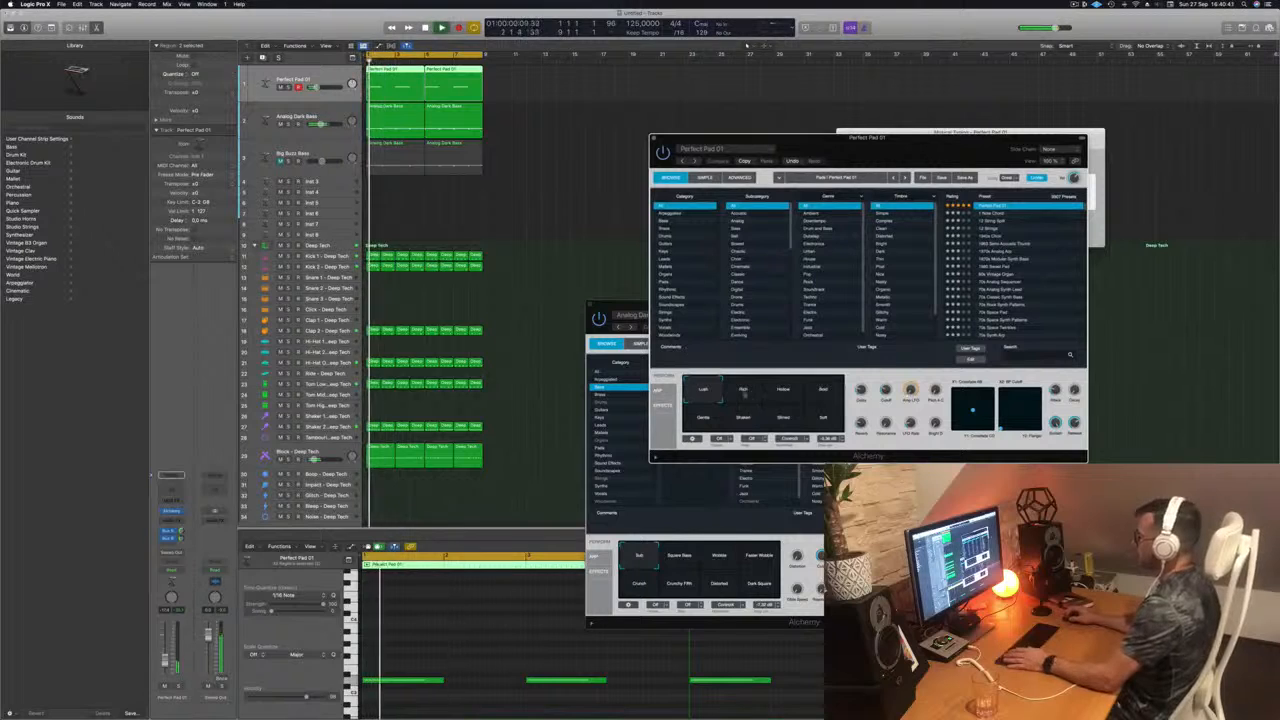
click(743, 390)
click(785, 391)
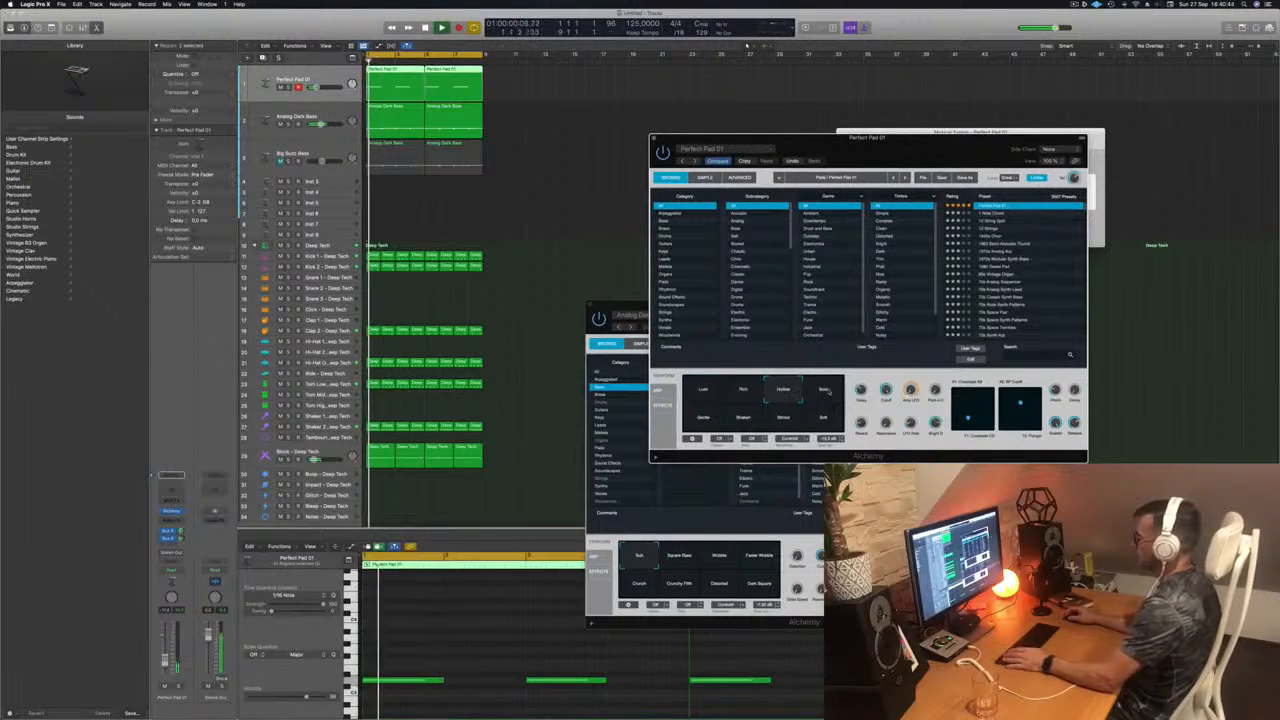
click(825, 391)
click(703, 419)
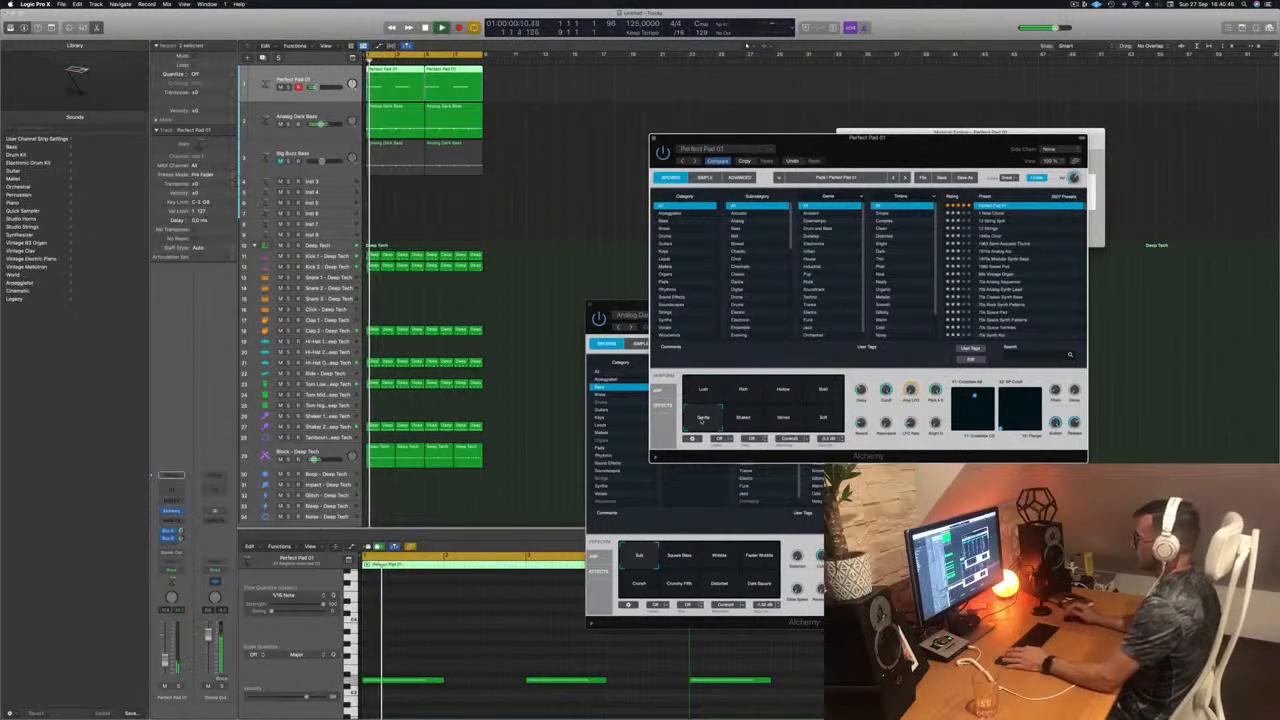
click(688, 392)
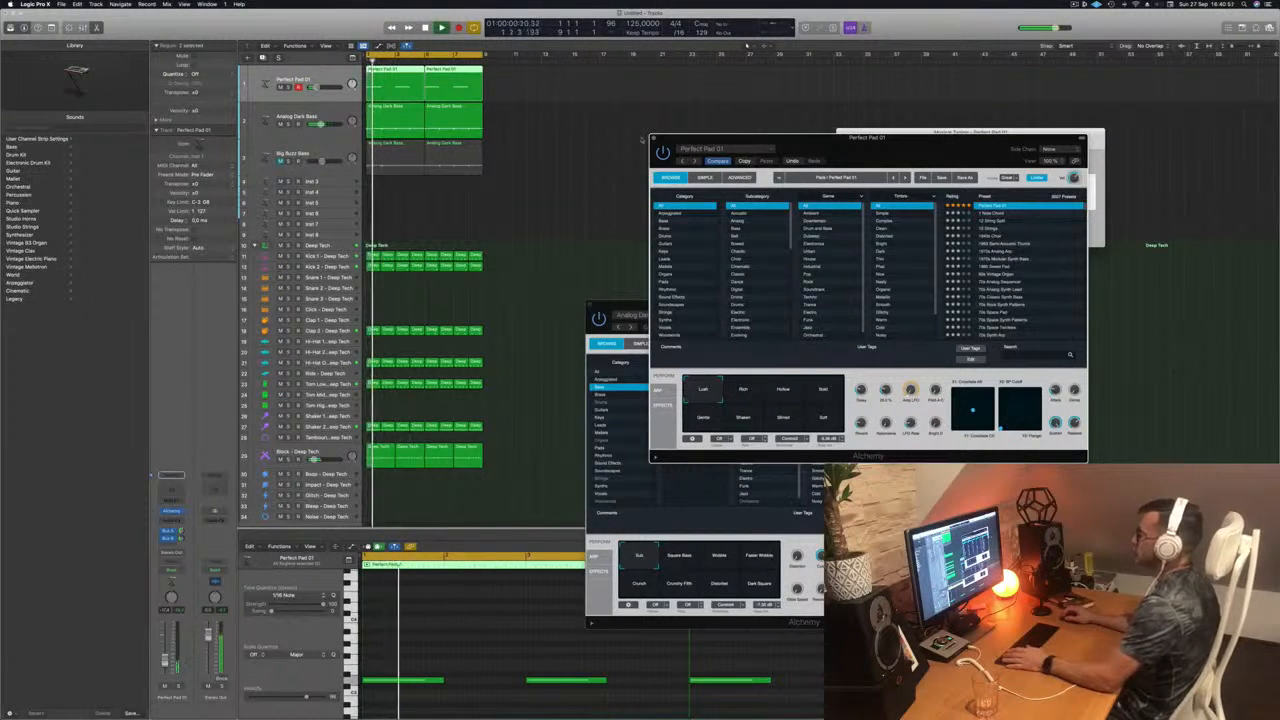
click(652, 138)
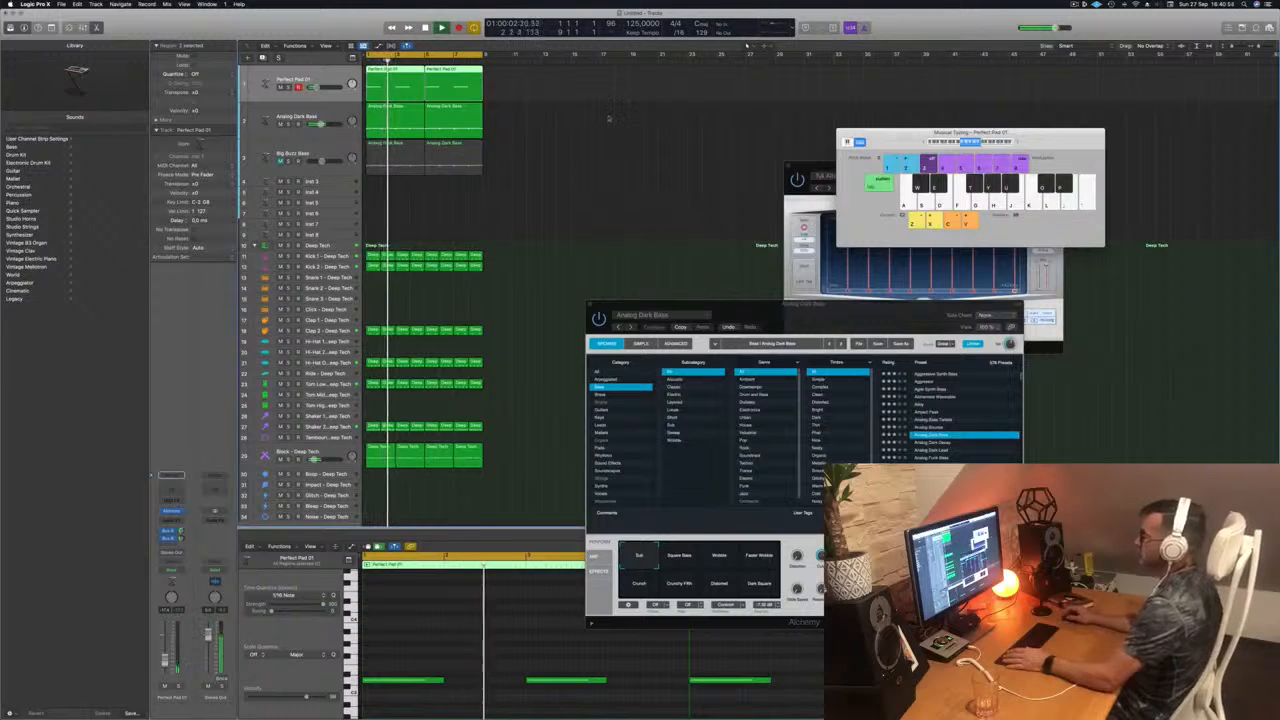
Step: Copy the first Analog Dark Bass region to the Inst 3 track and reduce it to two short stacked notes at bar 2
scroll(607, 172, down, 1)
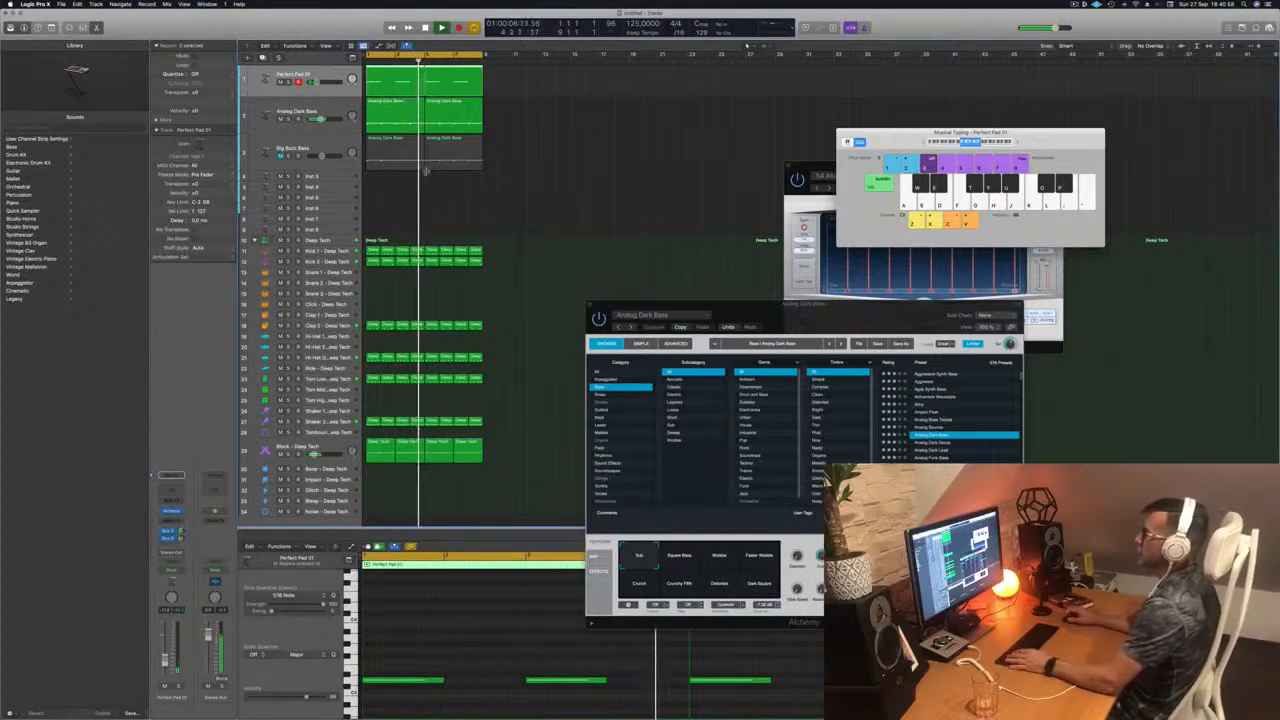
click(386, 109)
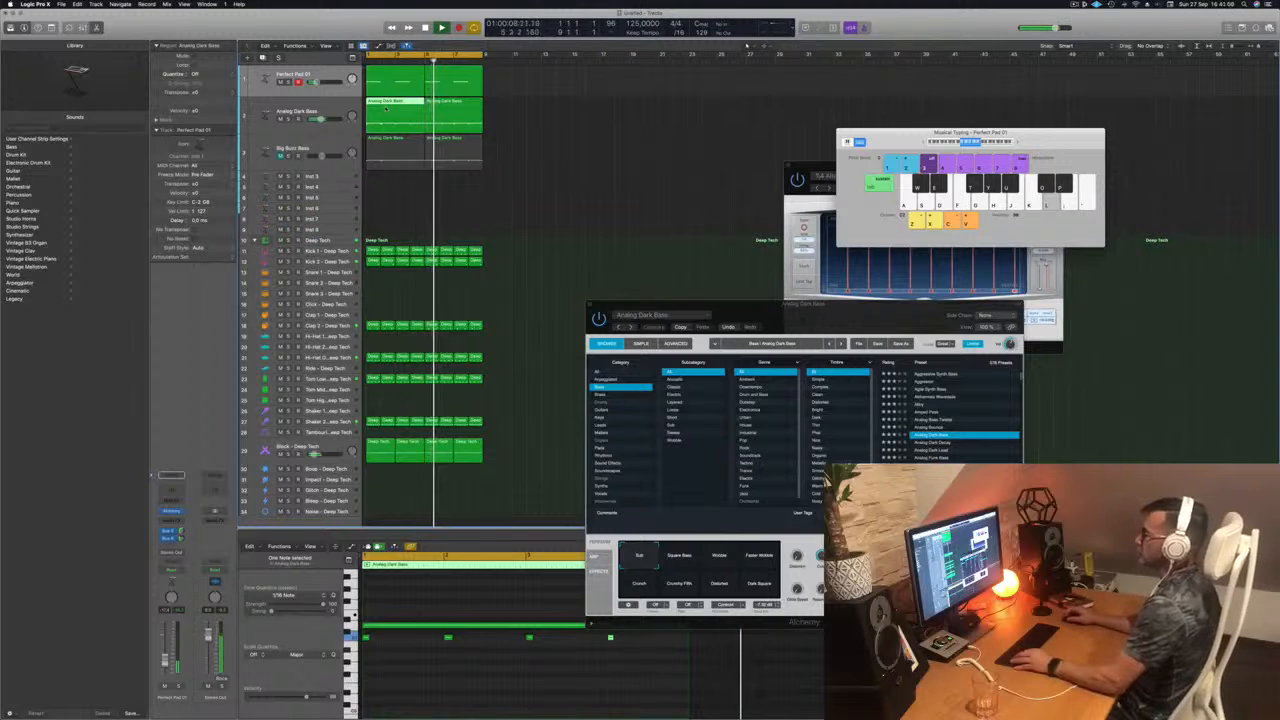
drag(386, 109, 376, 180)
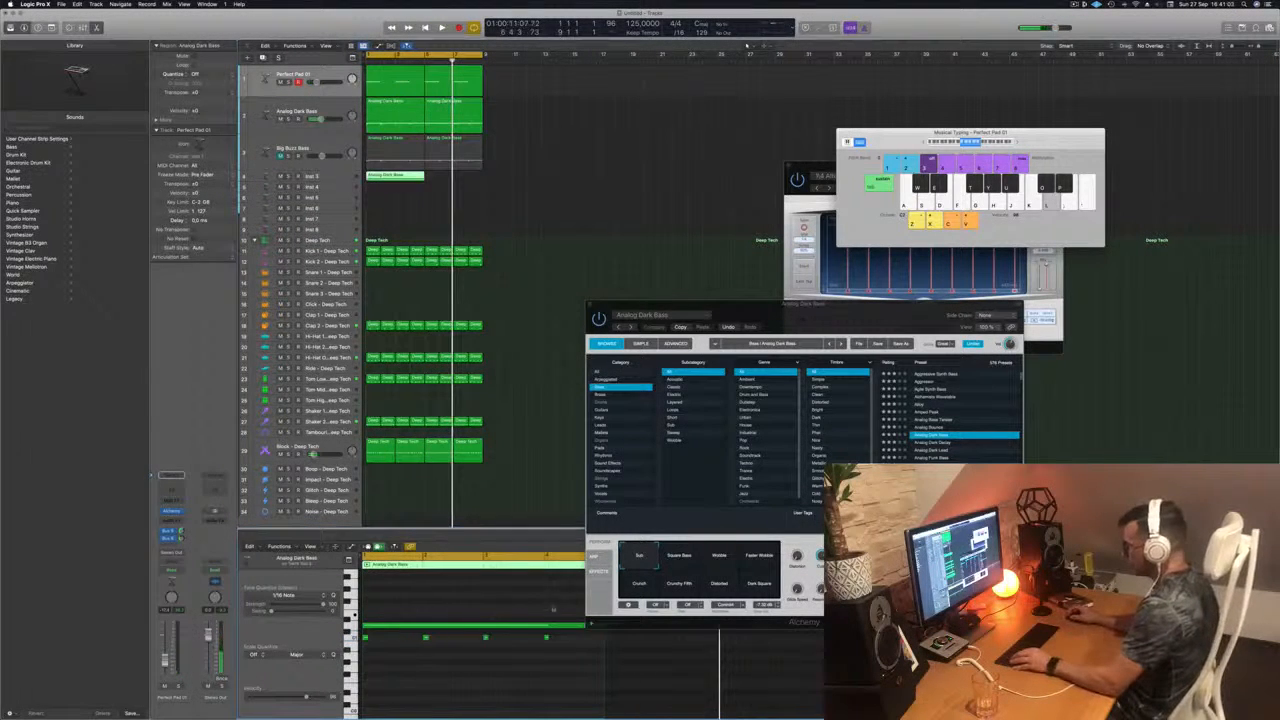
drag(566, 625, 557, 659)
drag(426, 610, 358, 660)
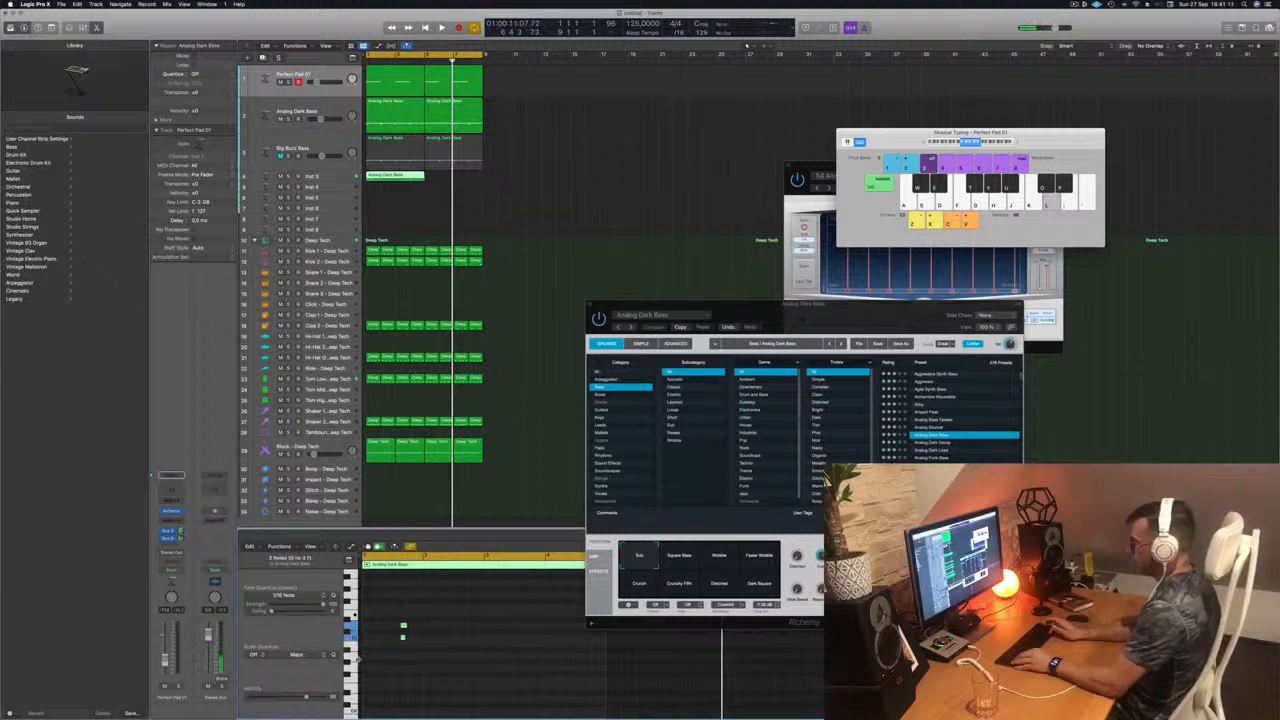
key(space)
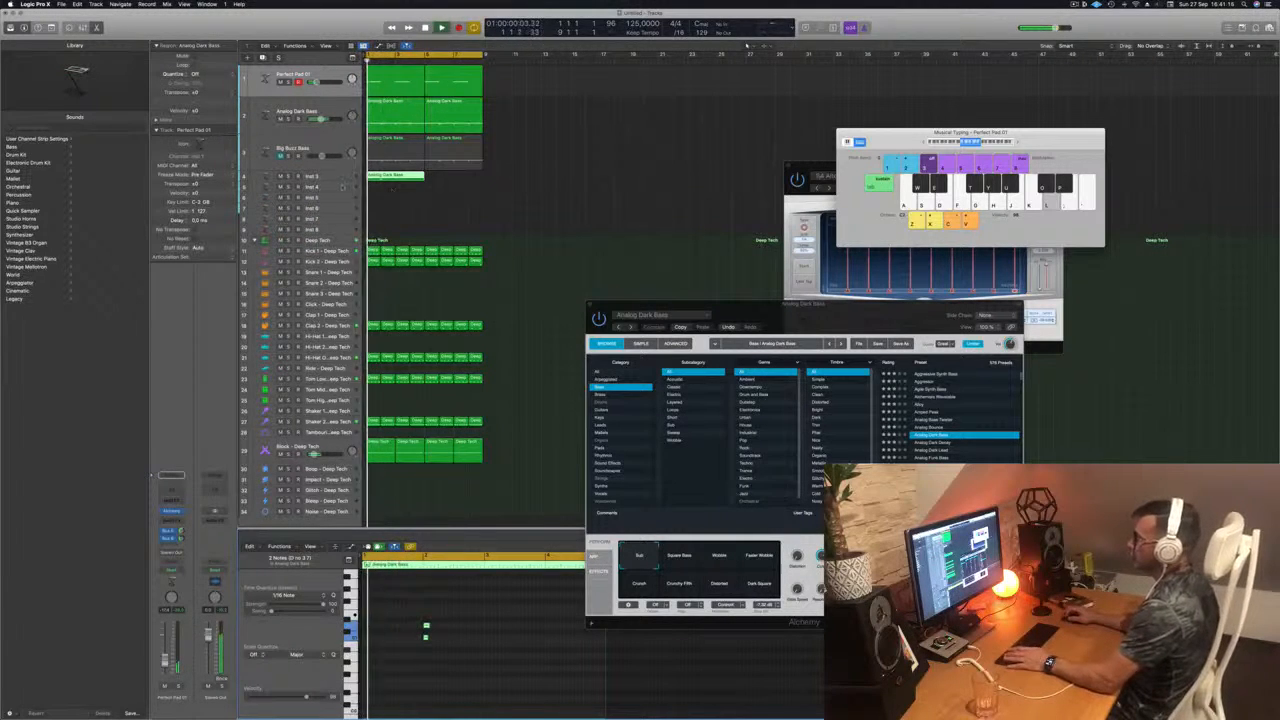
Step: On the Inst 3 track, trim the region to its first two bars and repeat it to fill the eight-bar loop
click(324, 176)
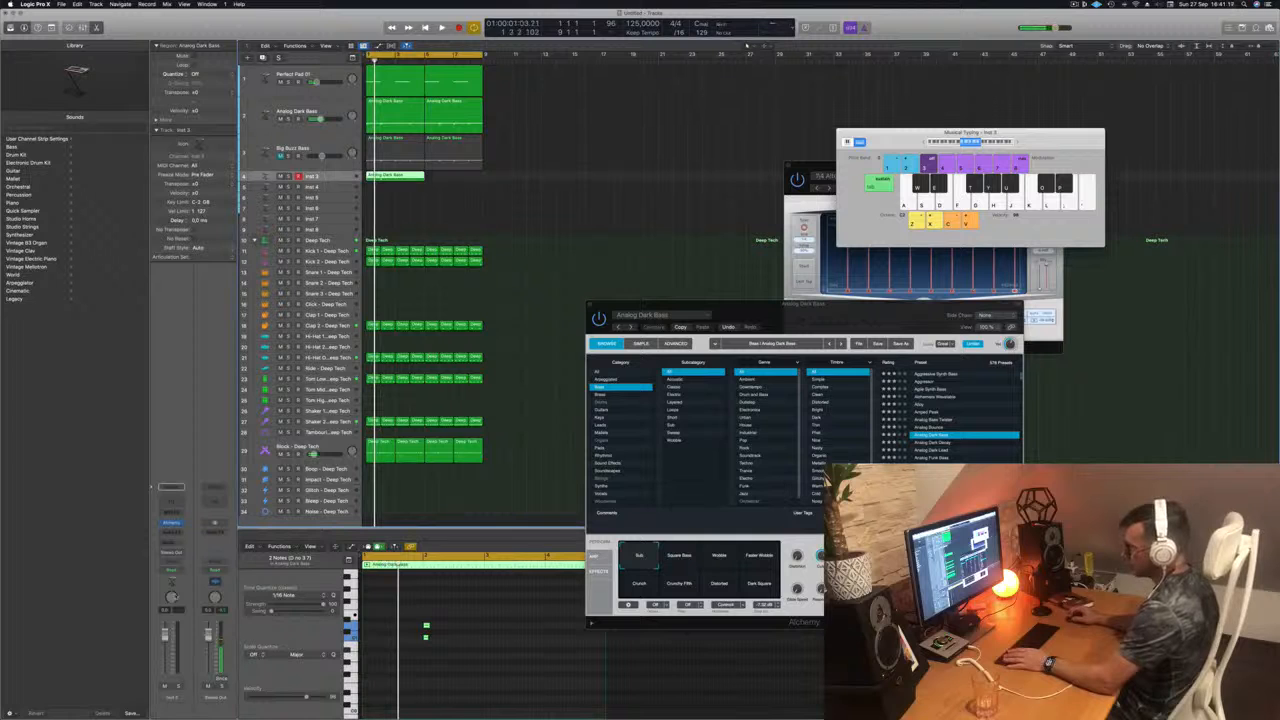
key(space)
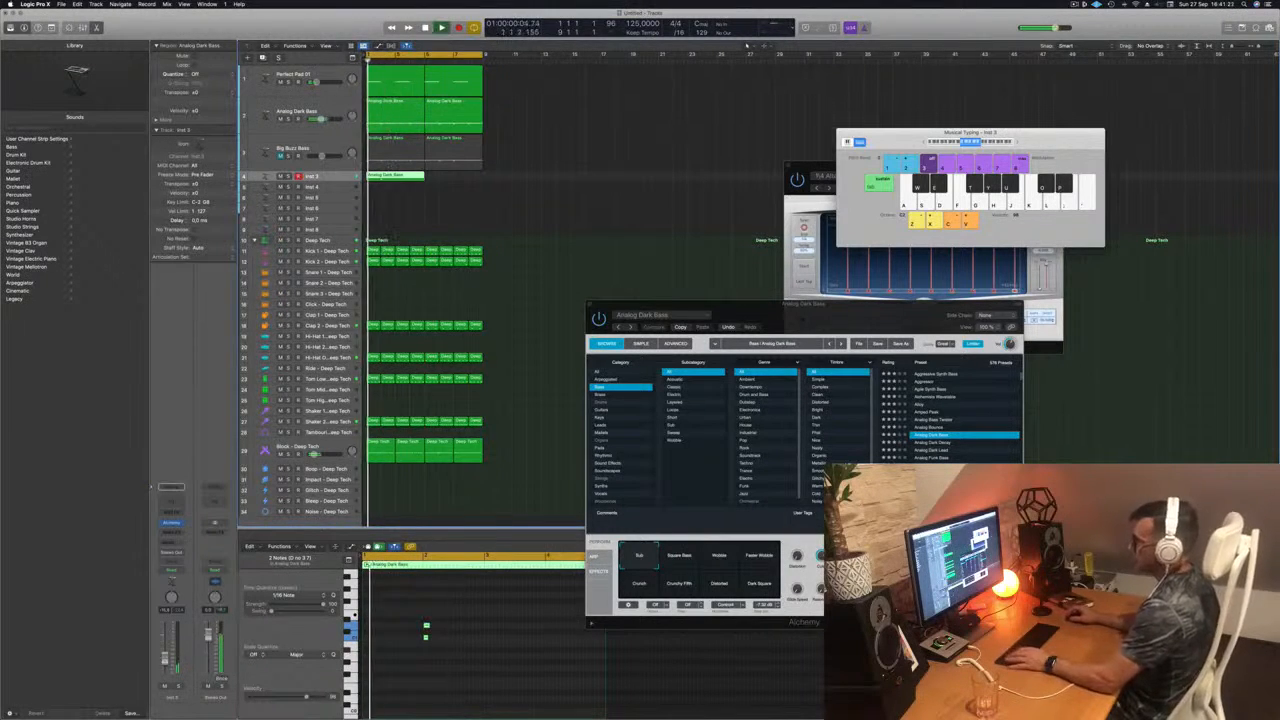
click(398, 177)
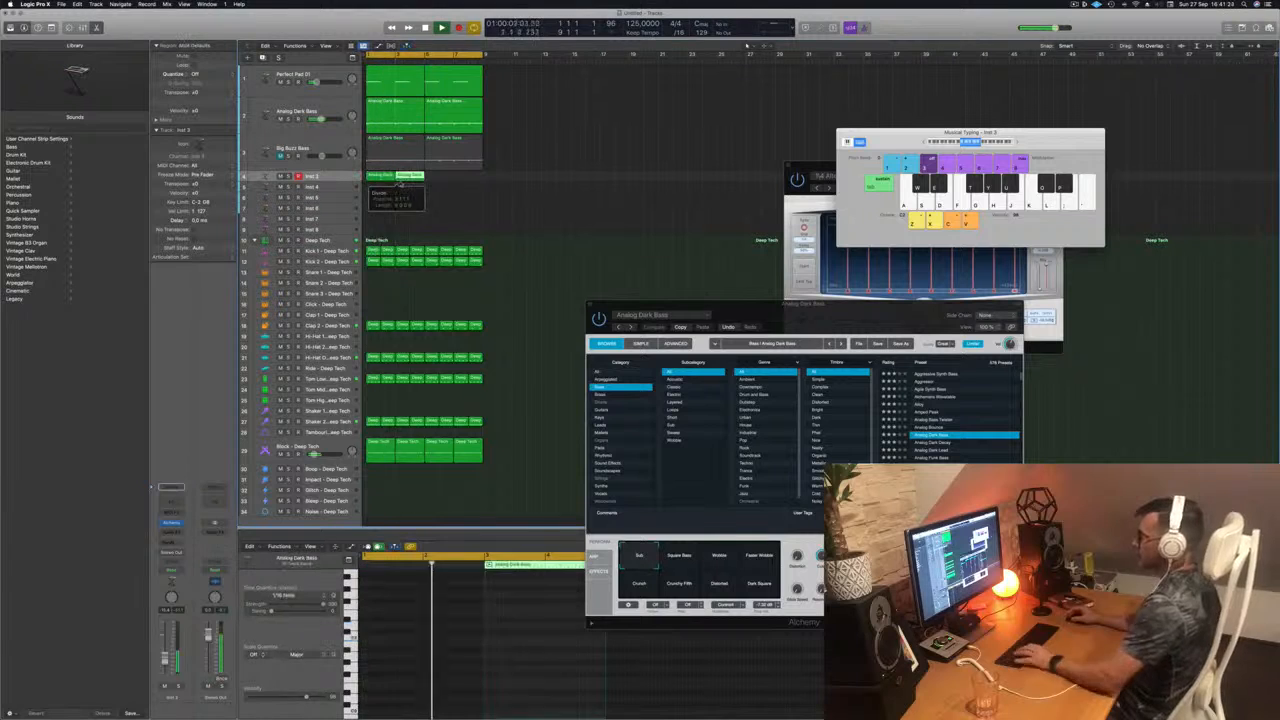
key(Delete)
drag(382, 177, 410, 177)
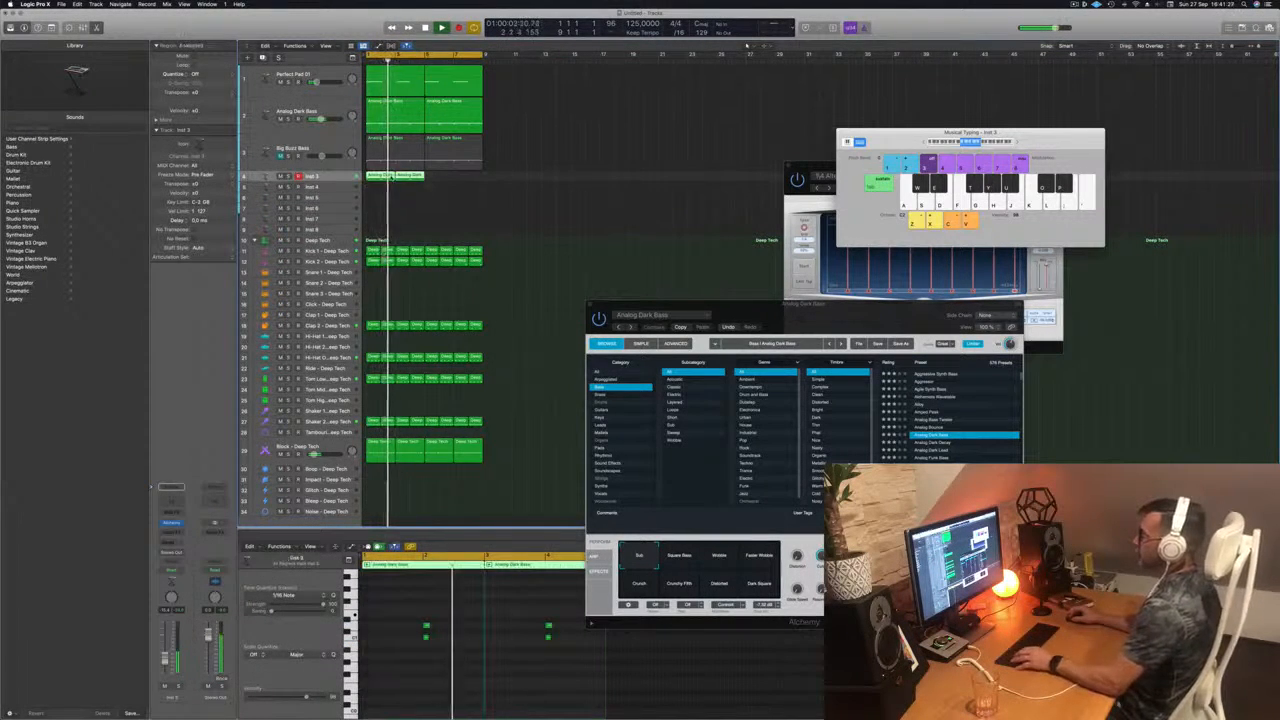
key(super+r)
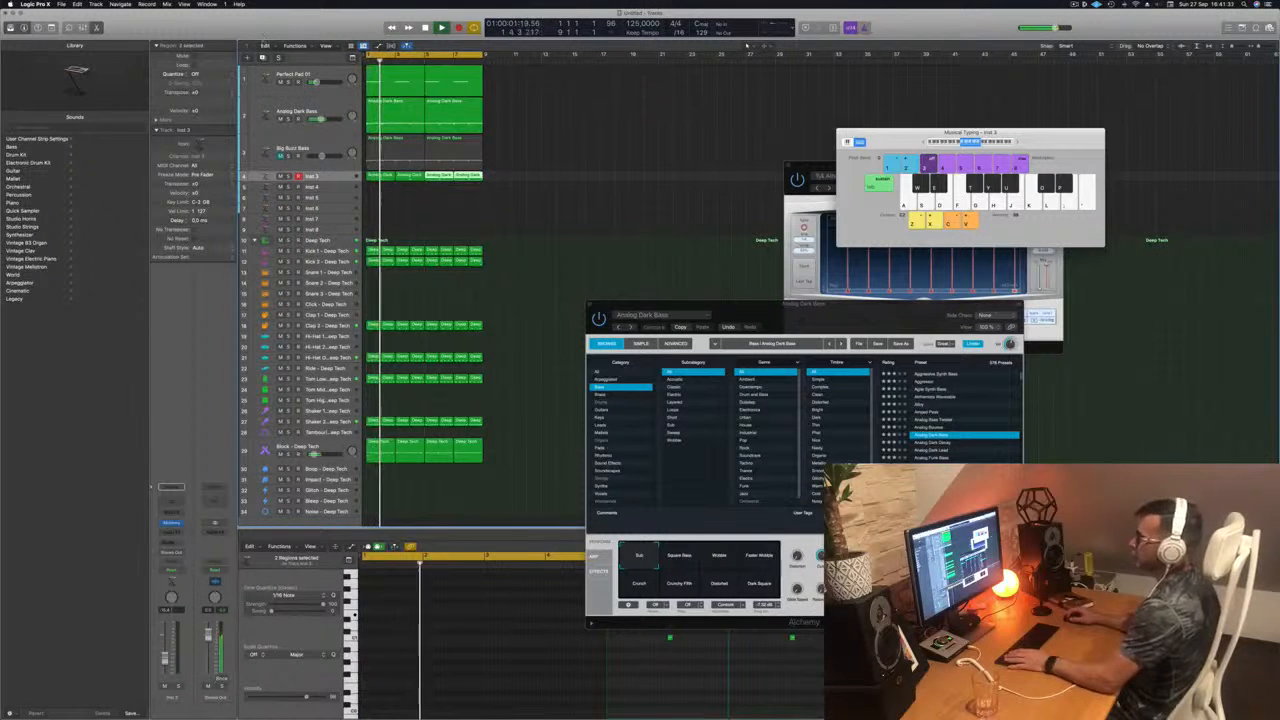
Step: Enlarge the Inst 3 track, open its Alchemy instrument beside the tracks, and choose the Motion Pad variation during playback
key(ctrl+alt+super+t)
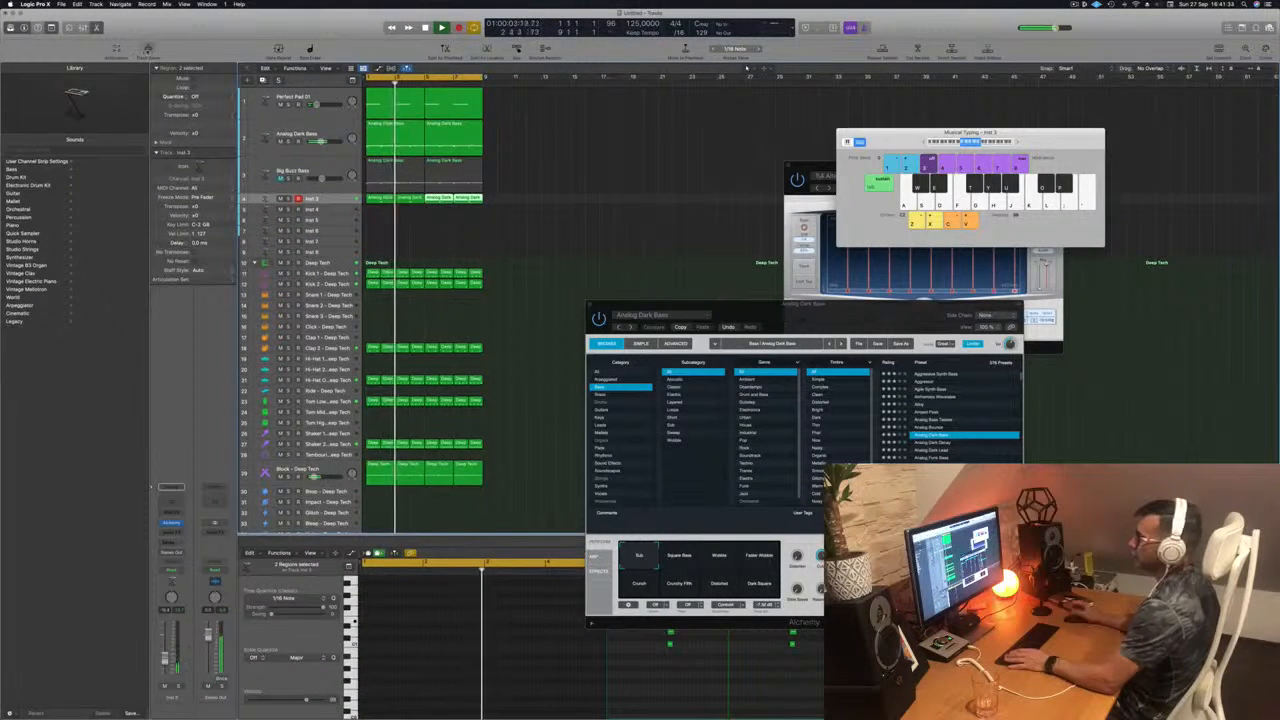
key(ctrl+z)
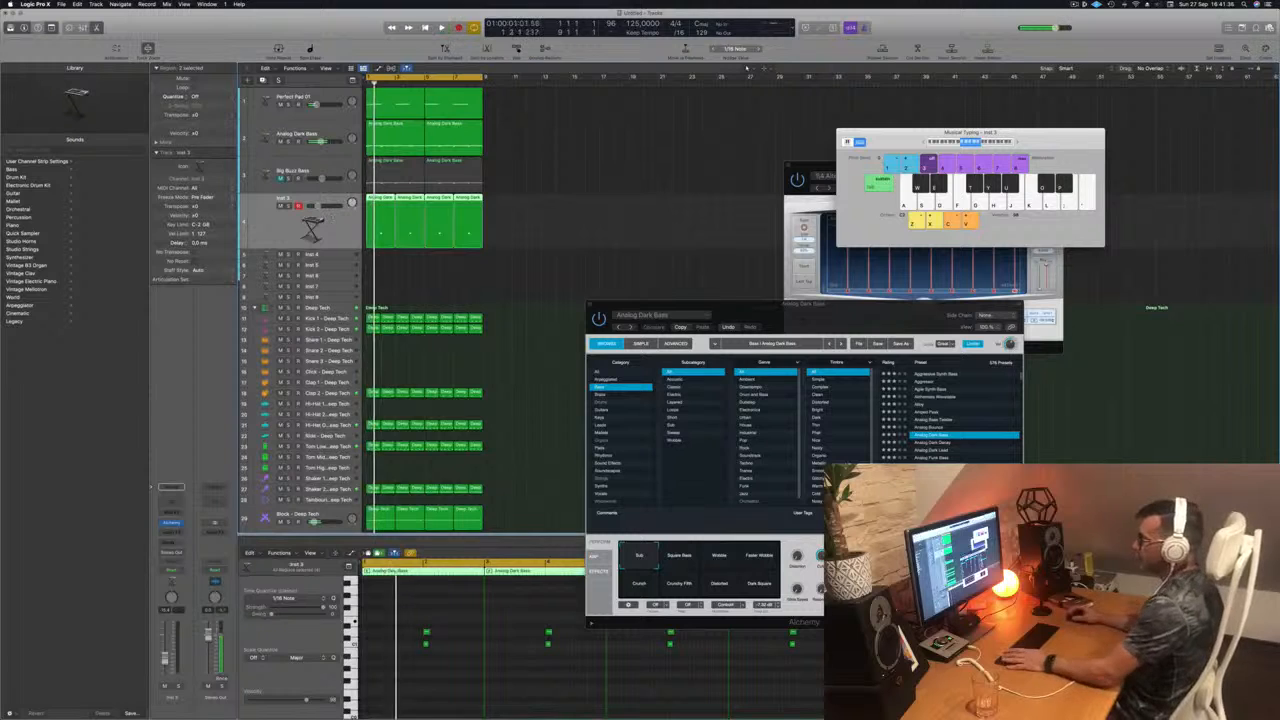
key(space)
click(172, 523)
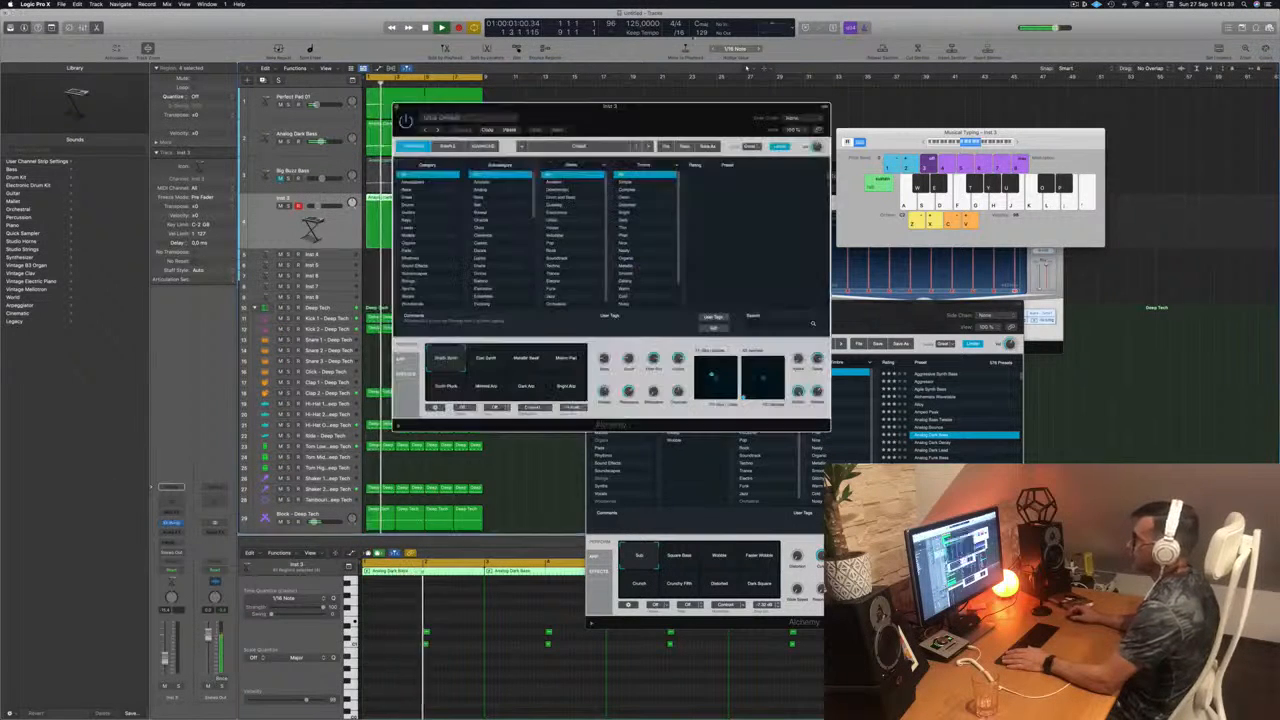
drag(642, 111, 806, 117)
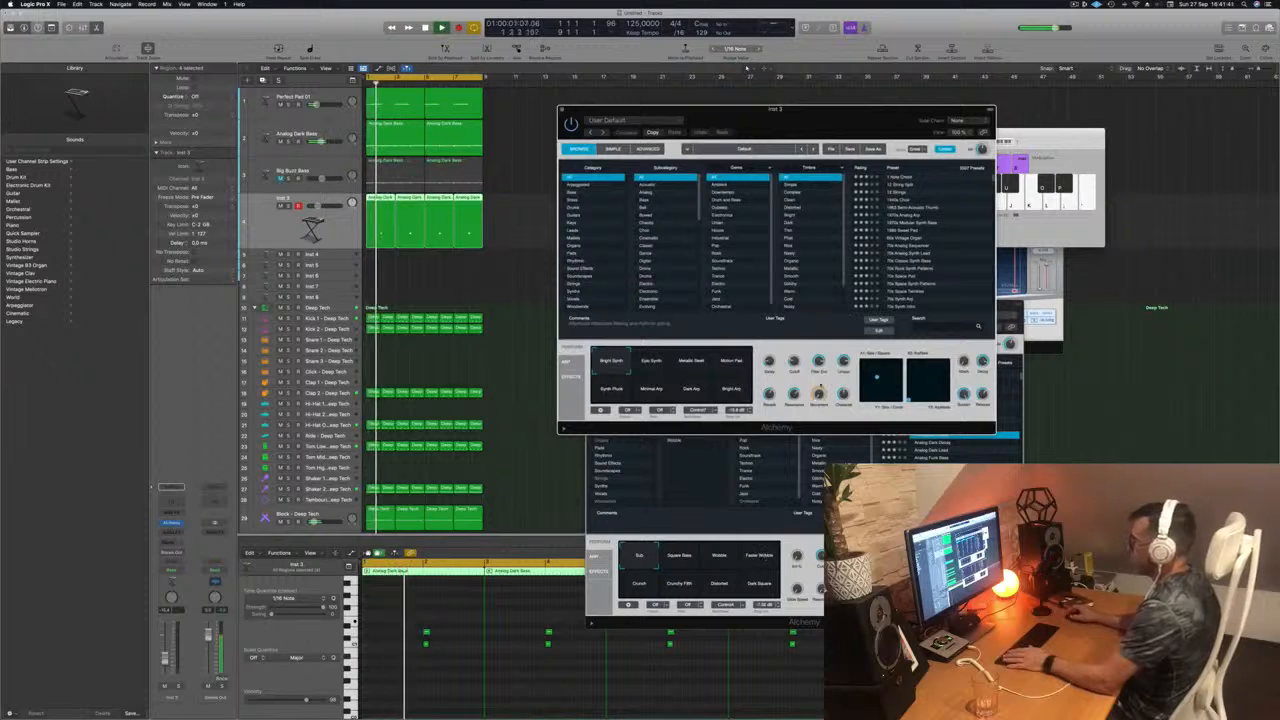
key(space)
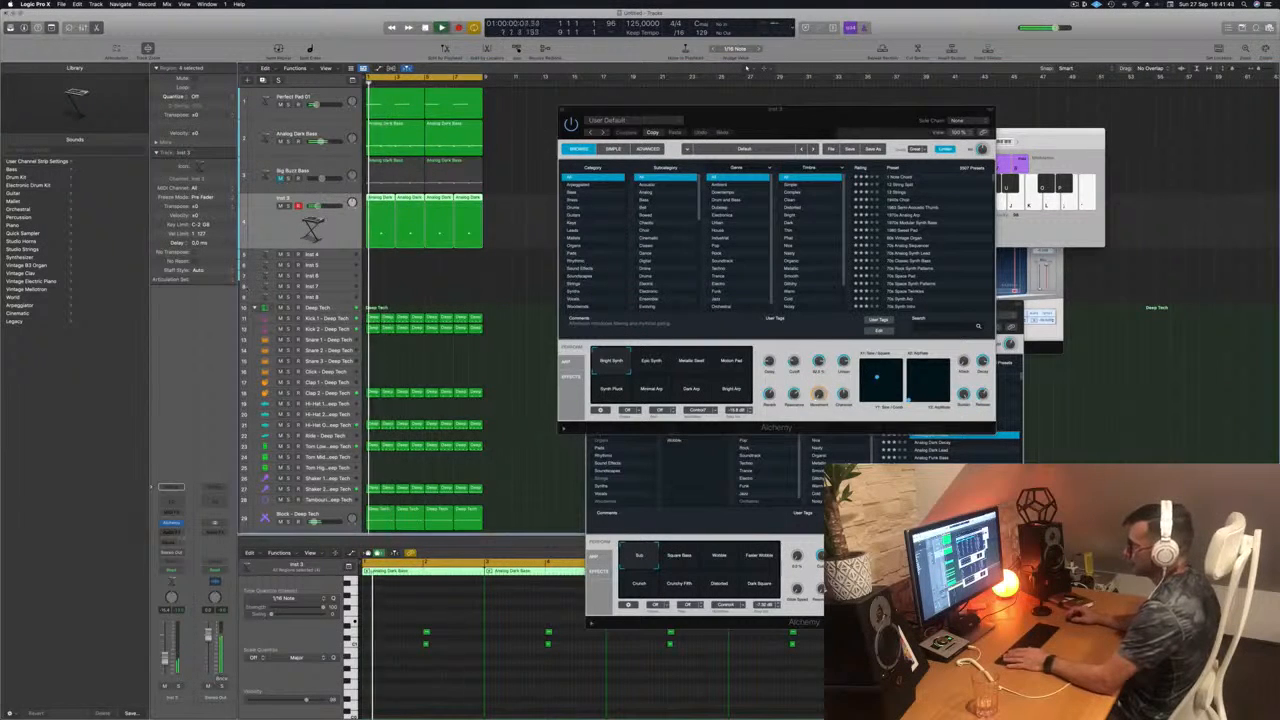
click(171, 524)
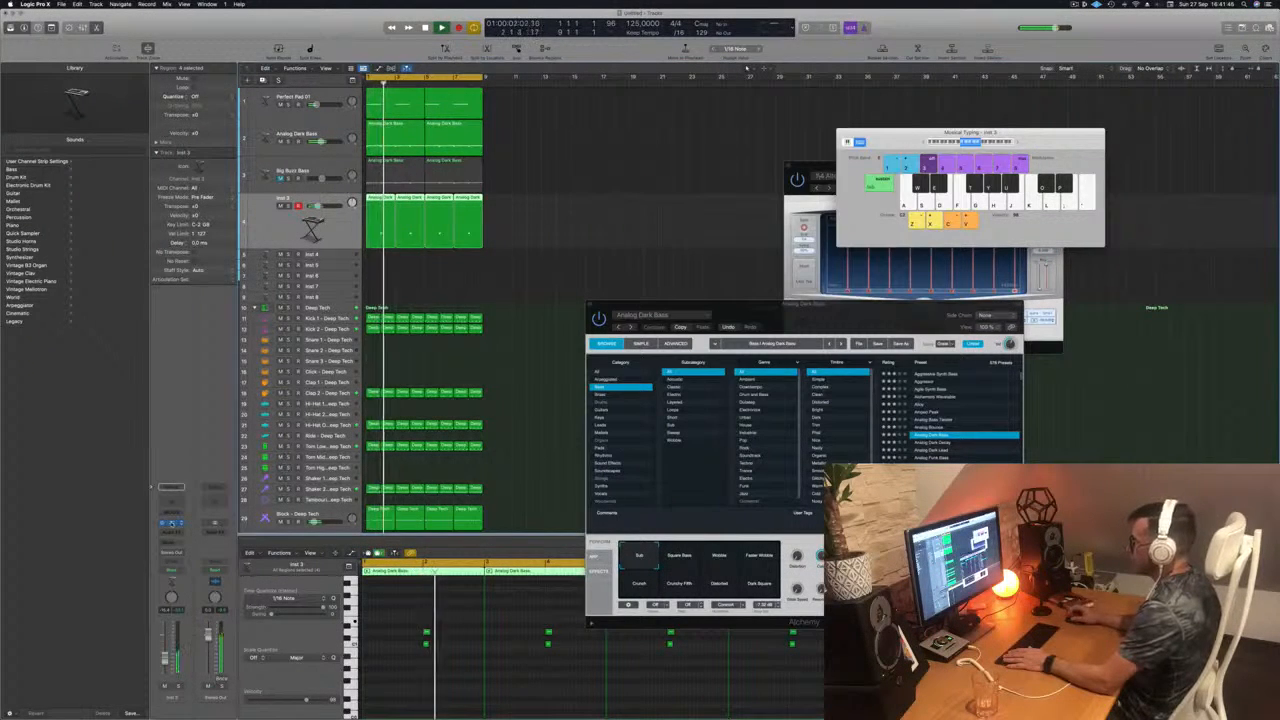
click(171, 523)
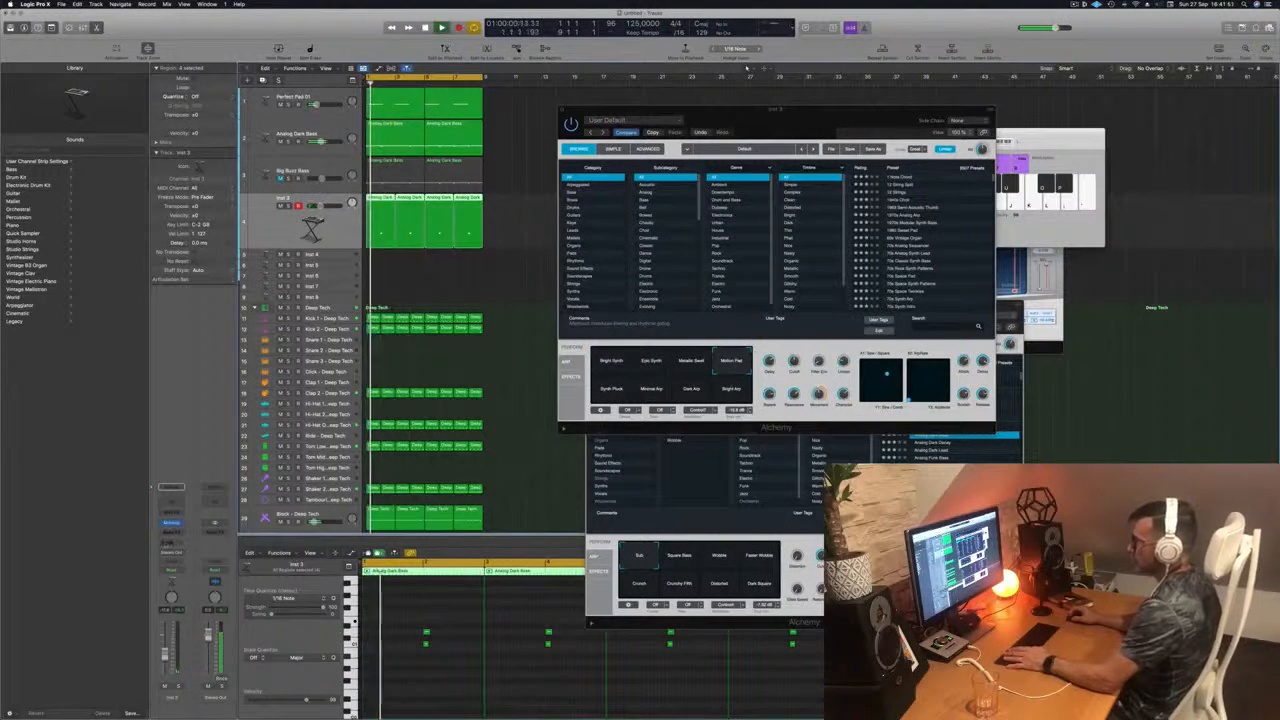
Step: Add sends to Bus 5 (Aux 5) and Bus 6 (Aux 6) on the Inst 3 channel strip
click(171, 510)
mouse_move(195, 553)
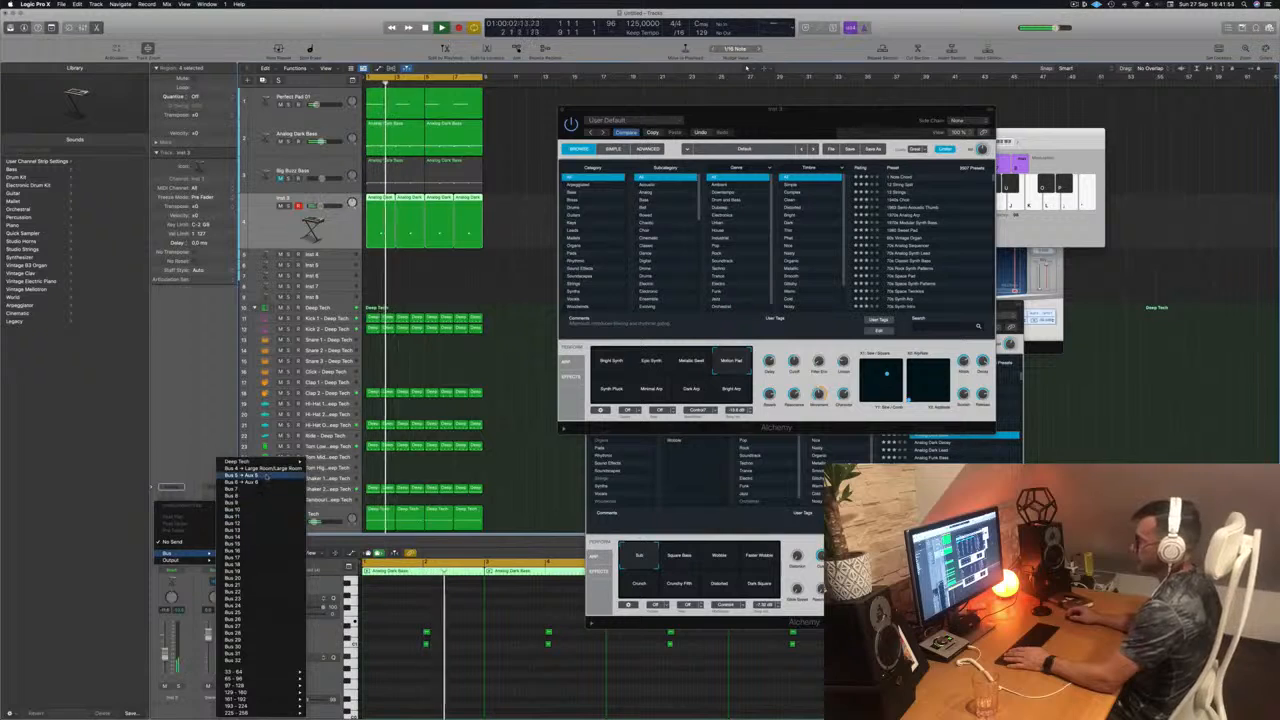
click(267, 476)
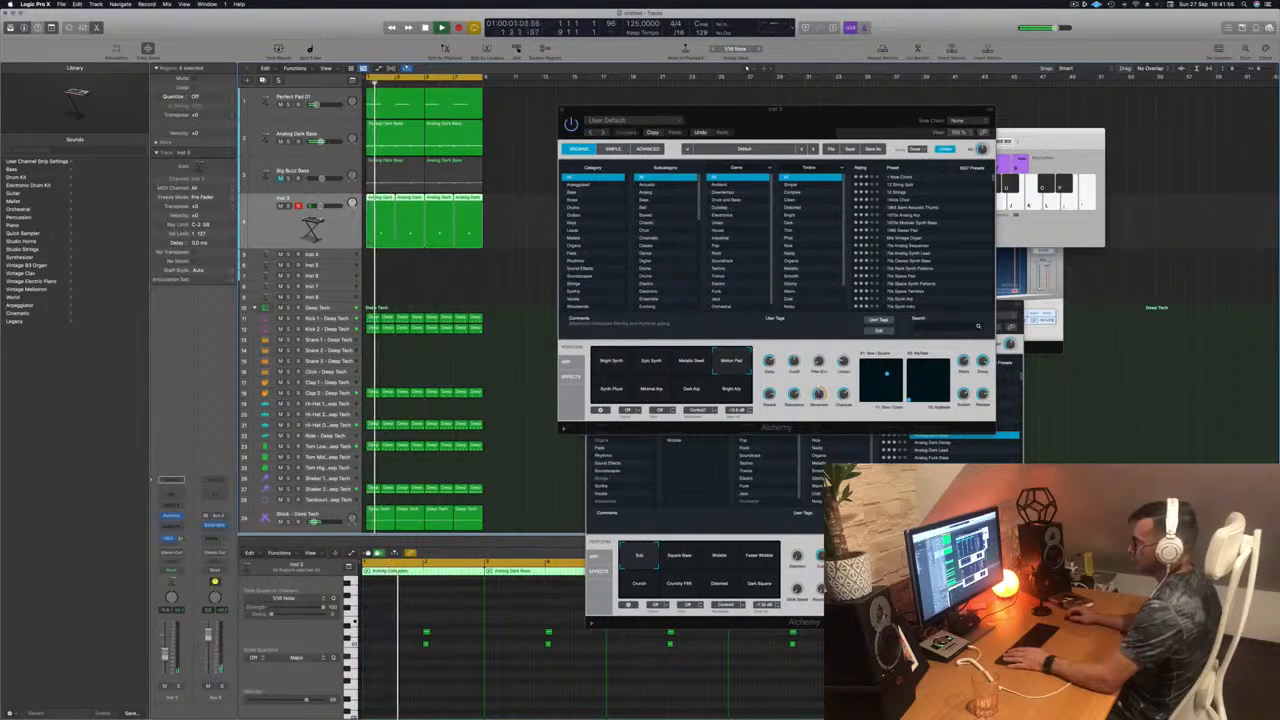
click(168, 544)
mouse_move(172, 553)
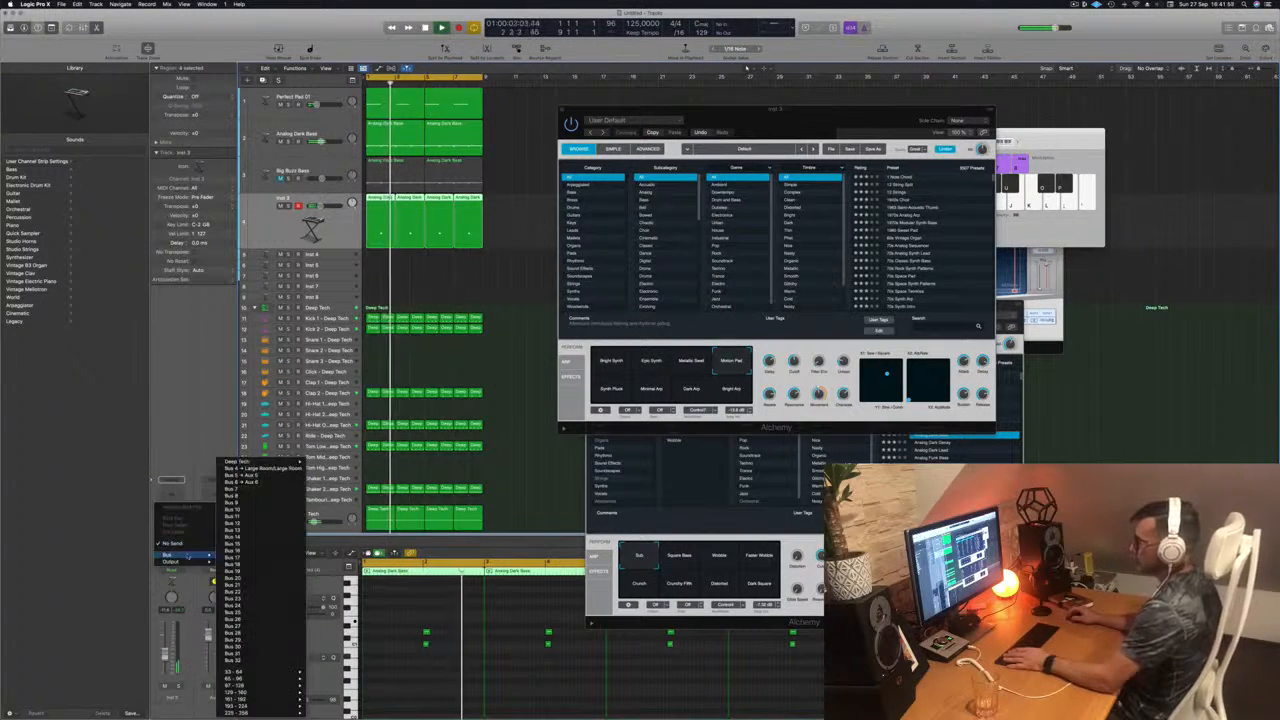
click(245, 481)
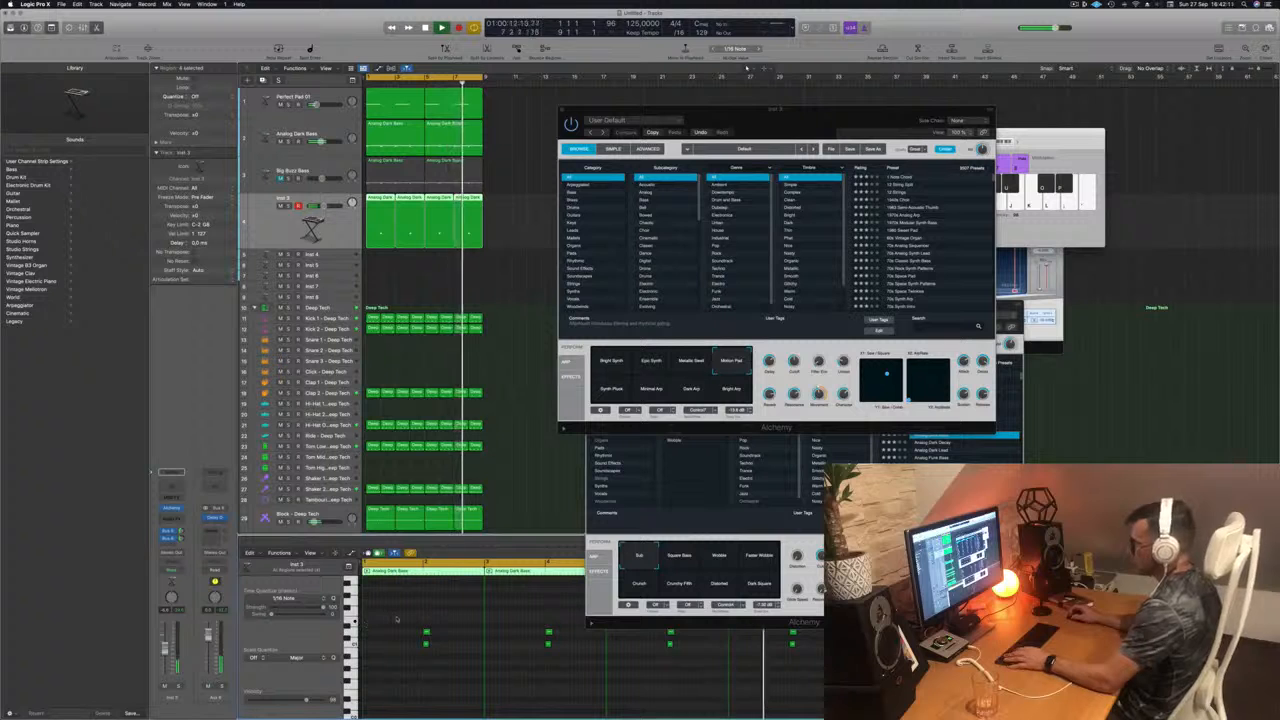
Step: Try copying the four upper Inst 3 notes to a higher pitch as a third chord layer, and undo the copy
key(super+Left)
key(super+Left)
key(super+Left)
key(super+Left)
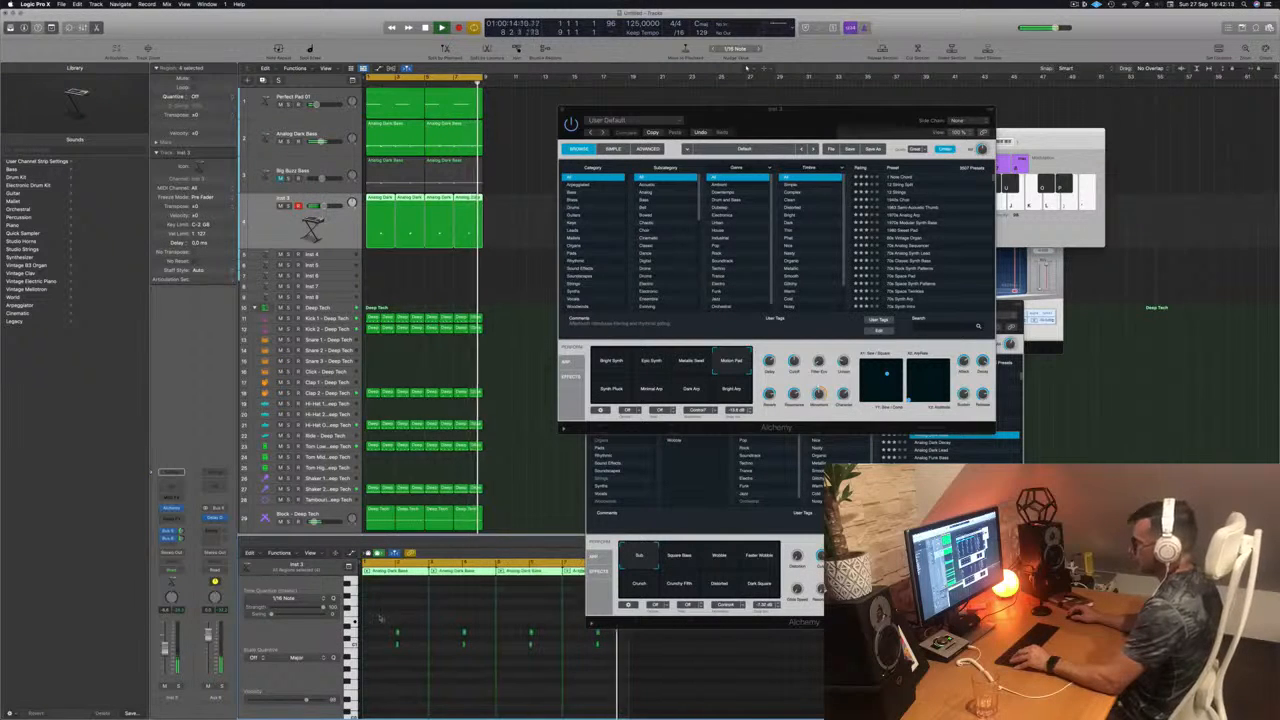
drag(380, 615, 611, 632)
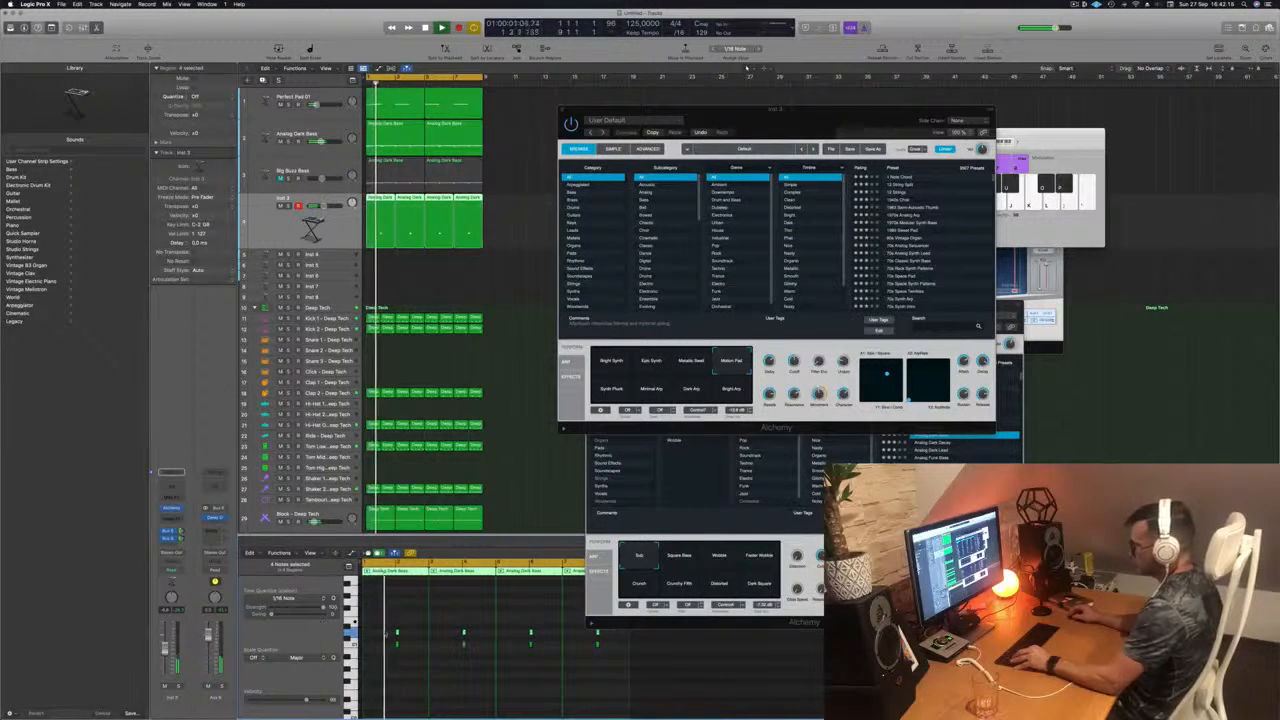
drag(397, 632, 397, 620)
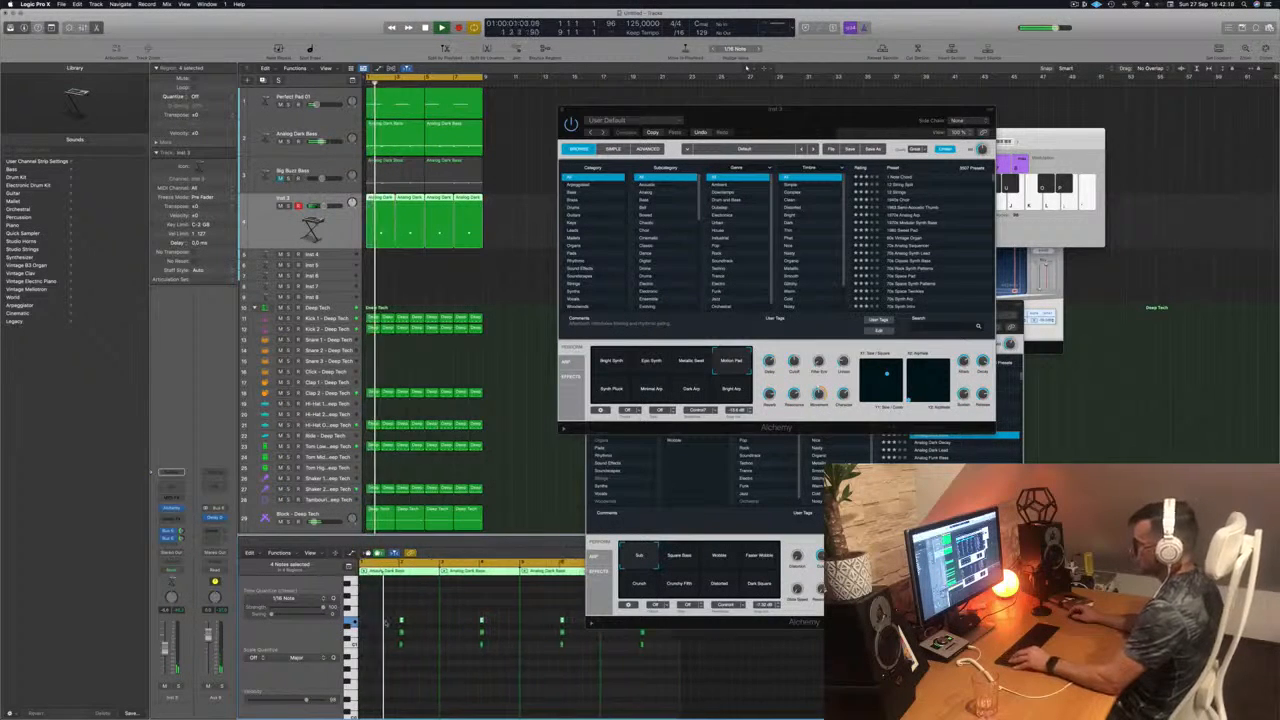
key(super+Right)
key(super+Left)
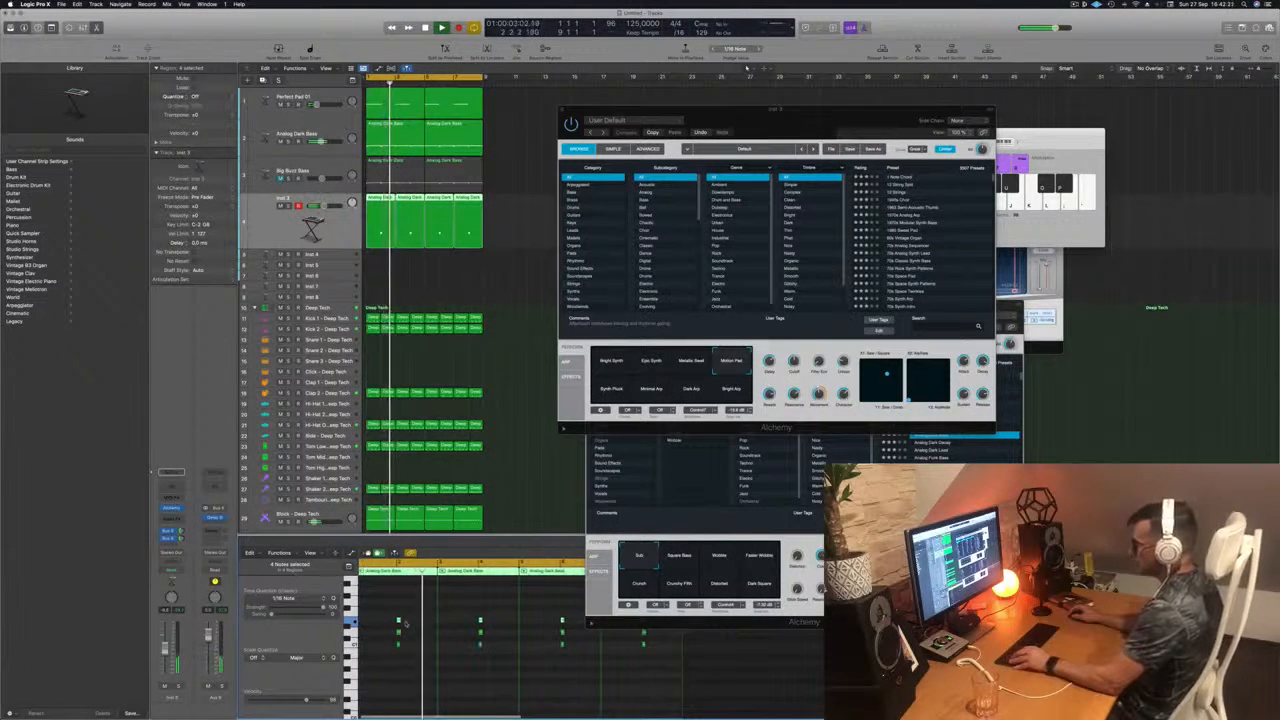
key(super+z)
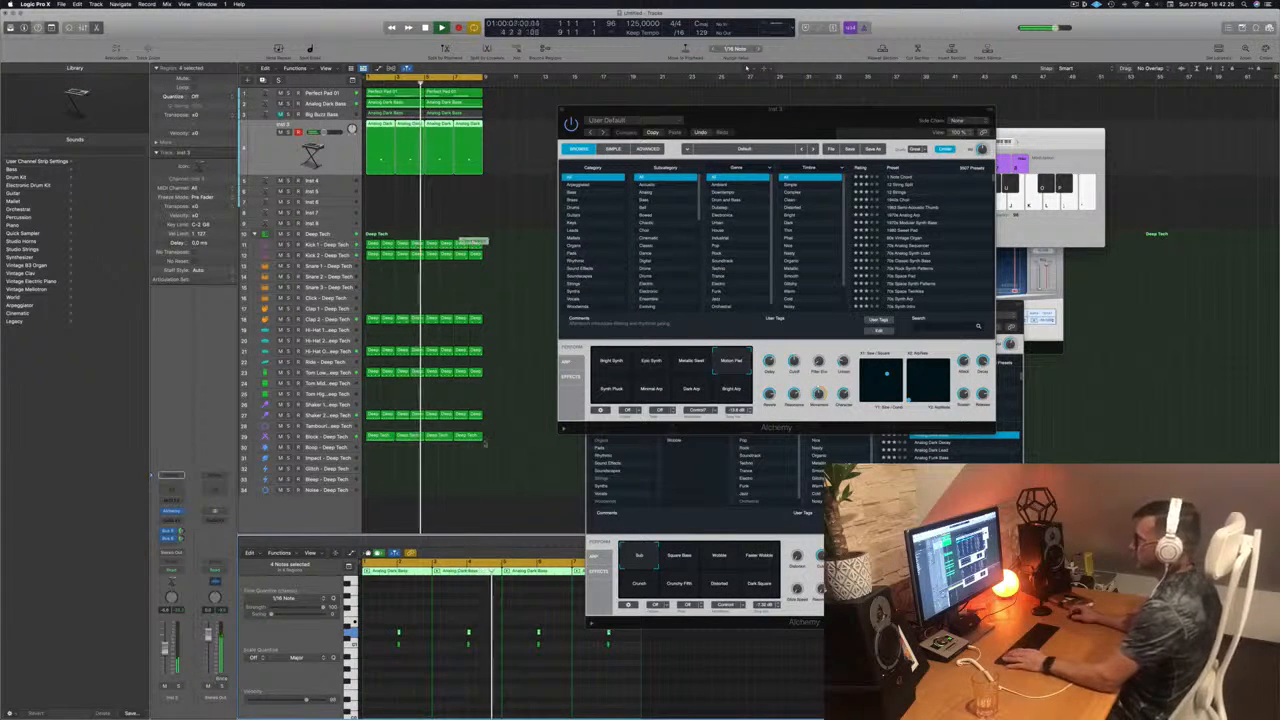
Step: Restart the loop from the beginning and switch the Inst 3 Alchemy sound to the Bright Arp variation
key(Return)
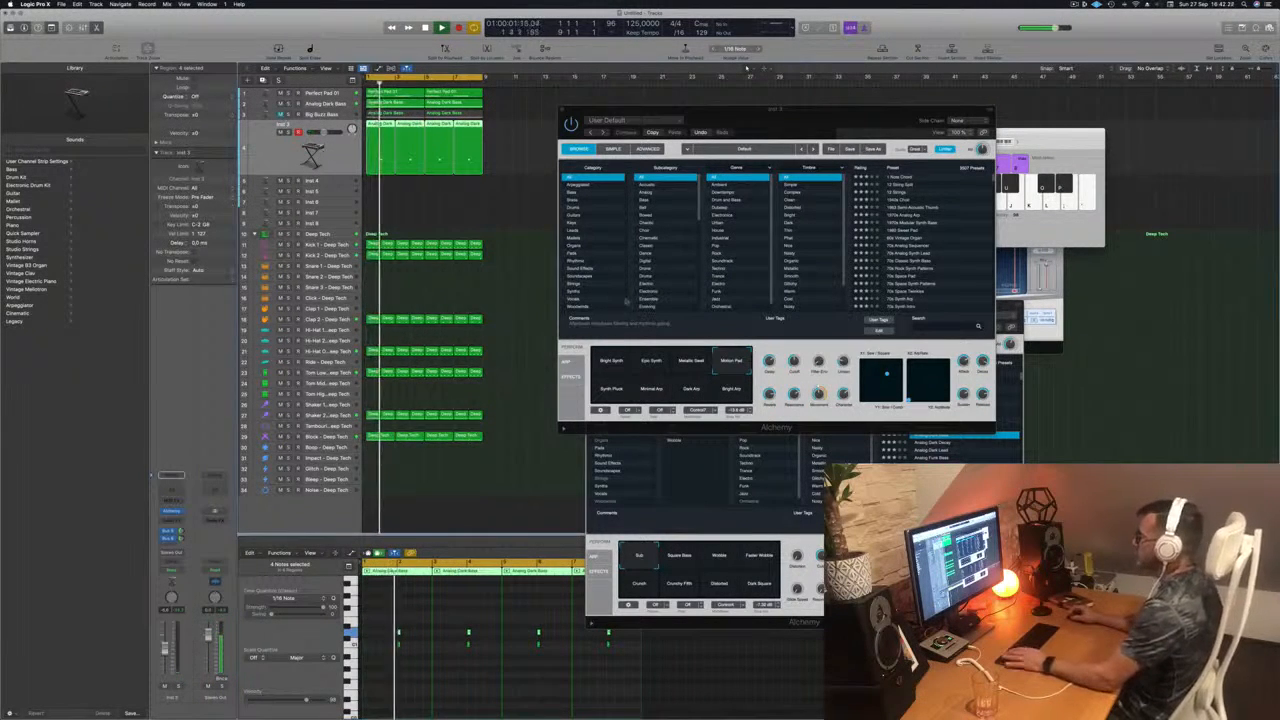
click(732, 391)
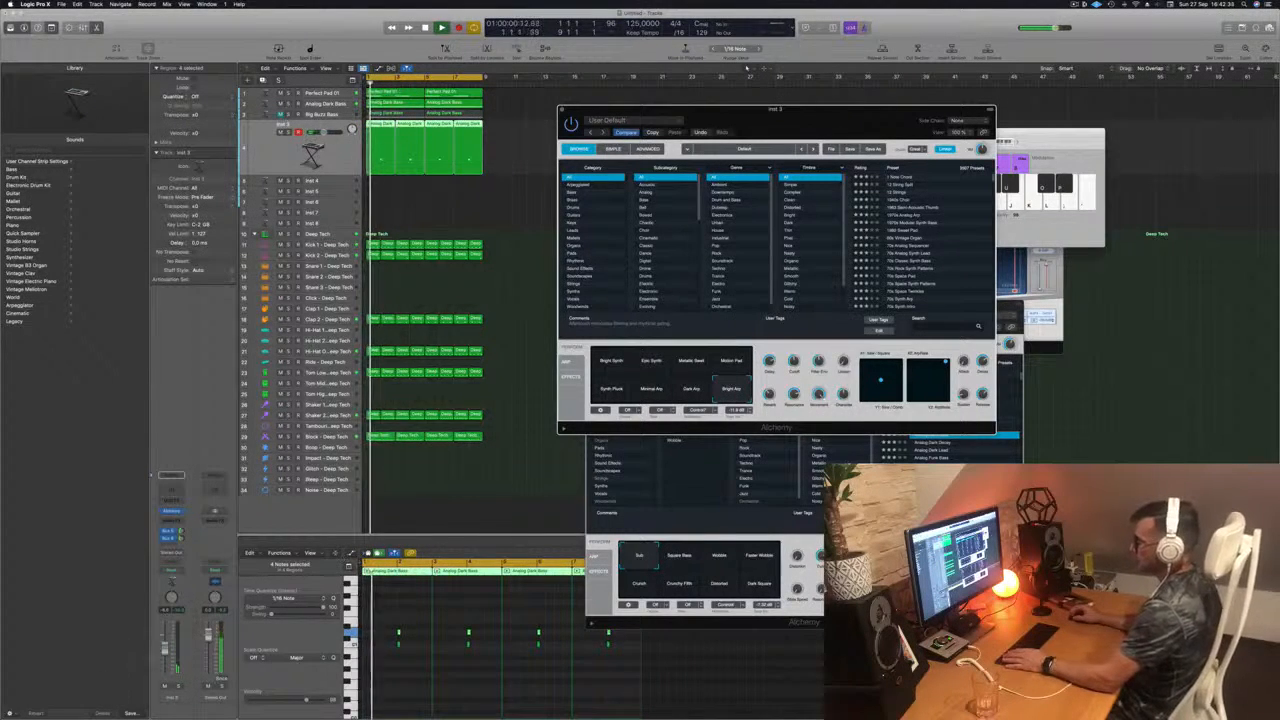
Step: Try the Synth Pluck variation and the 1 Note Chord preset in the Inst 3 Alchemy, adjusting the channel volume during playback
click(443, 585)
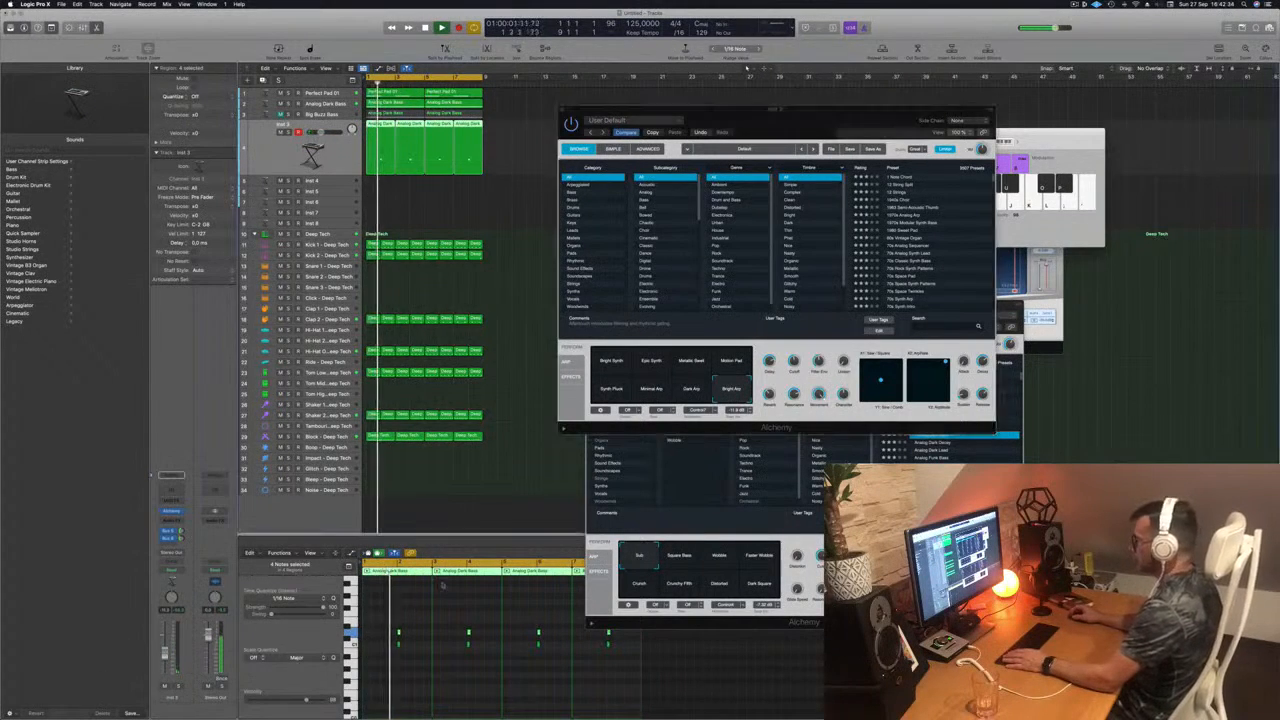
click(611, 389)
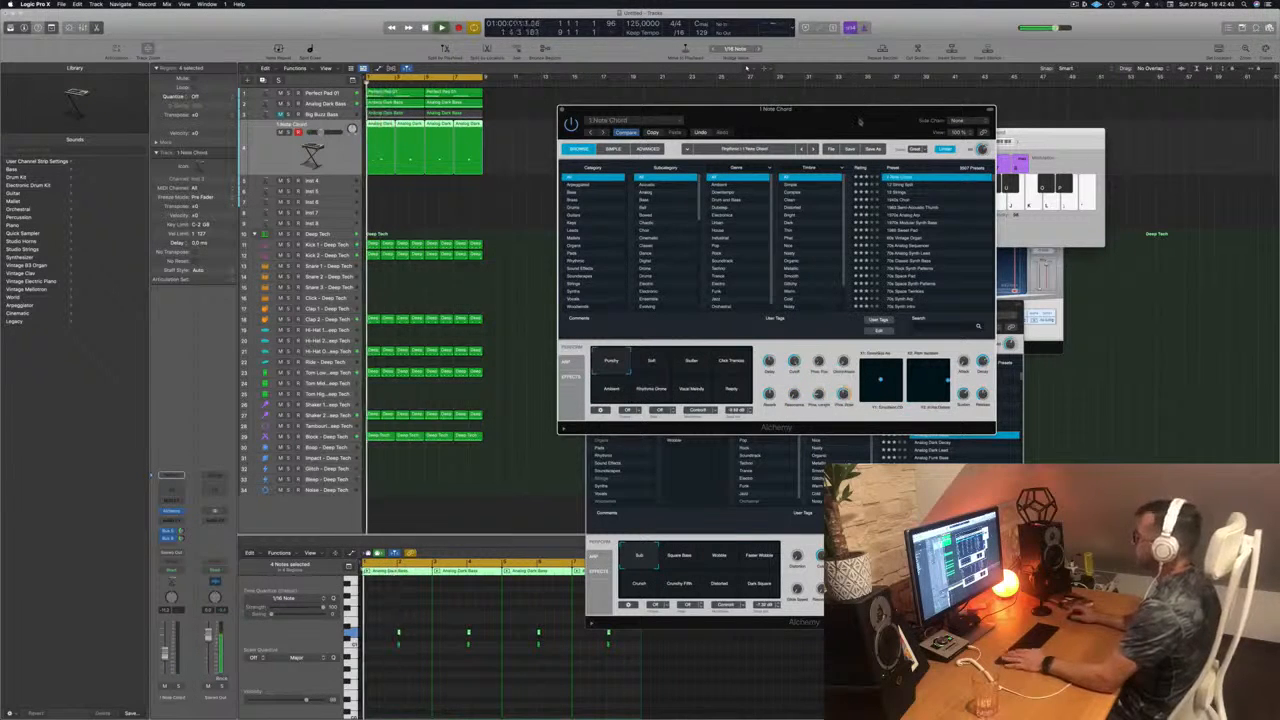
drag(860, 117, 835, 103)
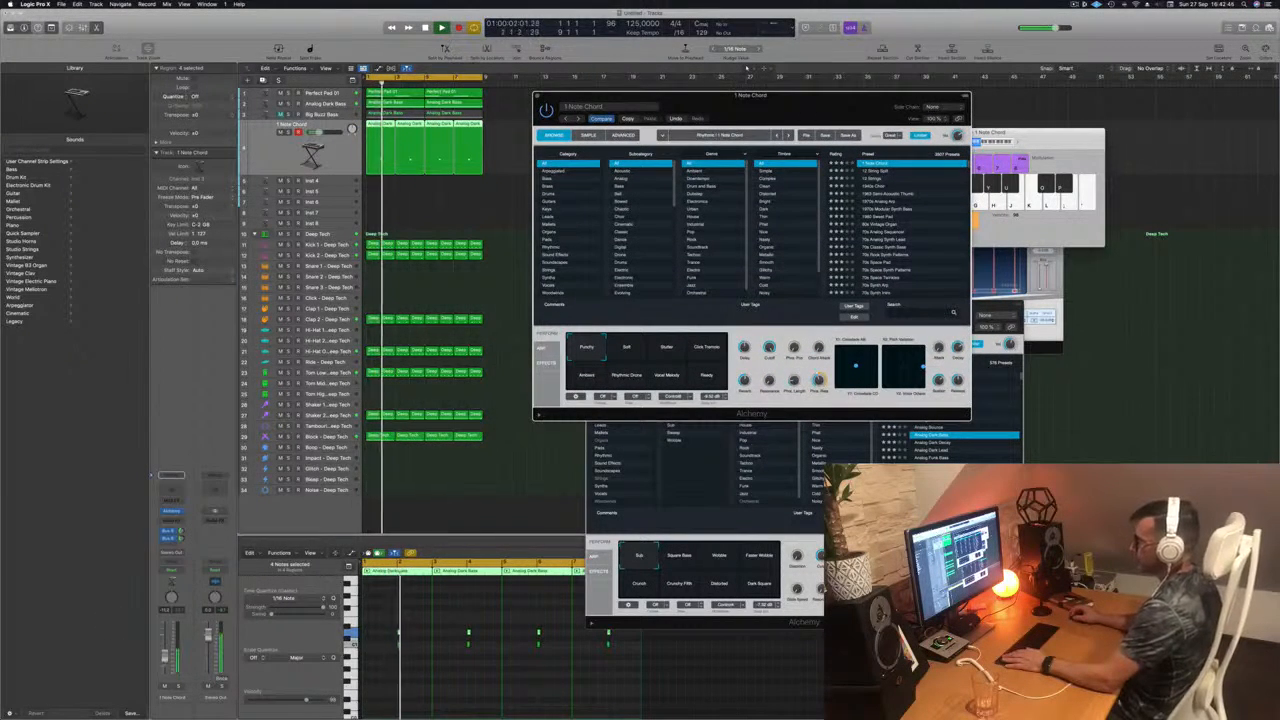
drag(165, 655, 166, 652)
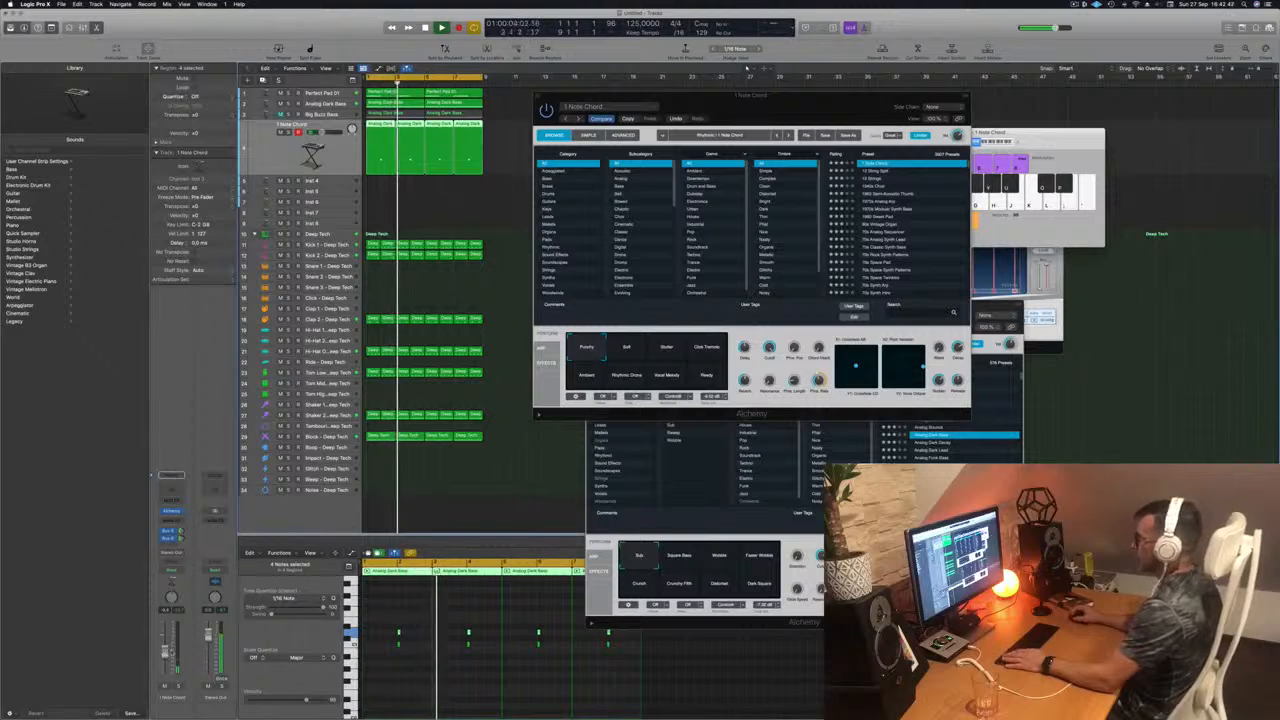
Step: Load the 12 String Split preset and lengthen all eight notes of the two-note synth part
click(876, 171)
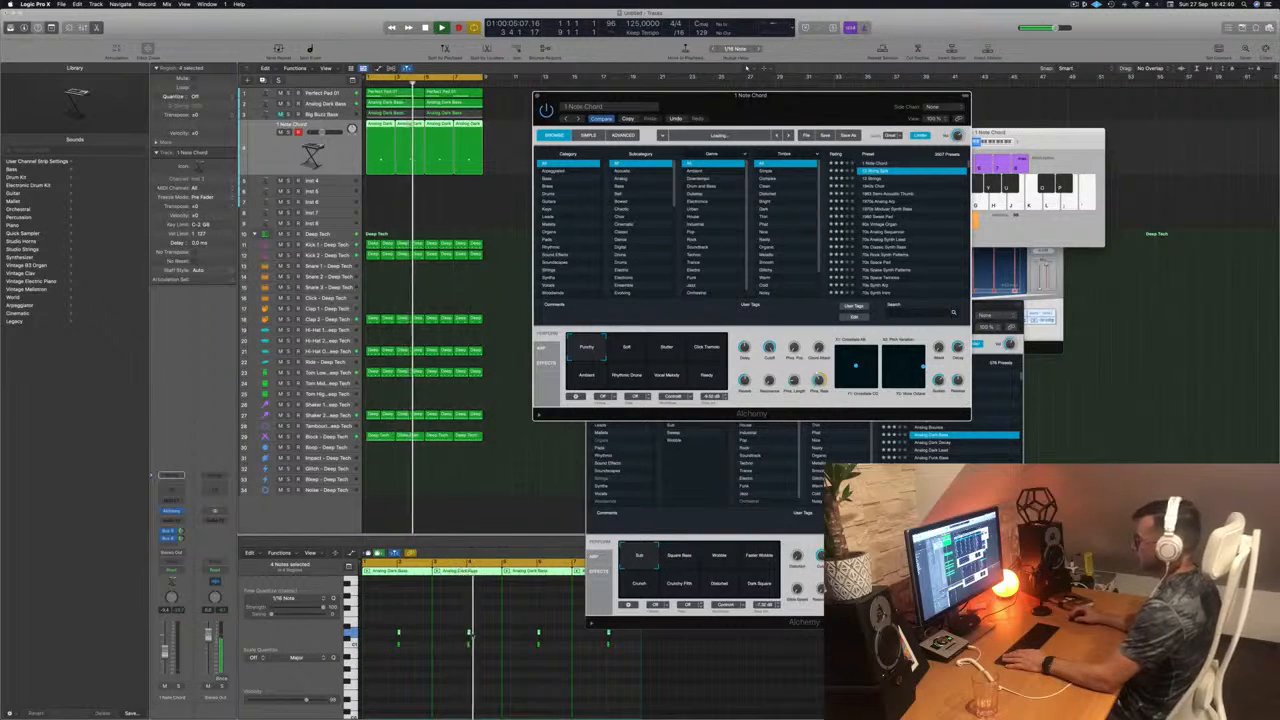
drag(390, 620, 587, 675)
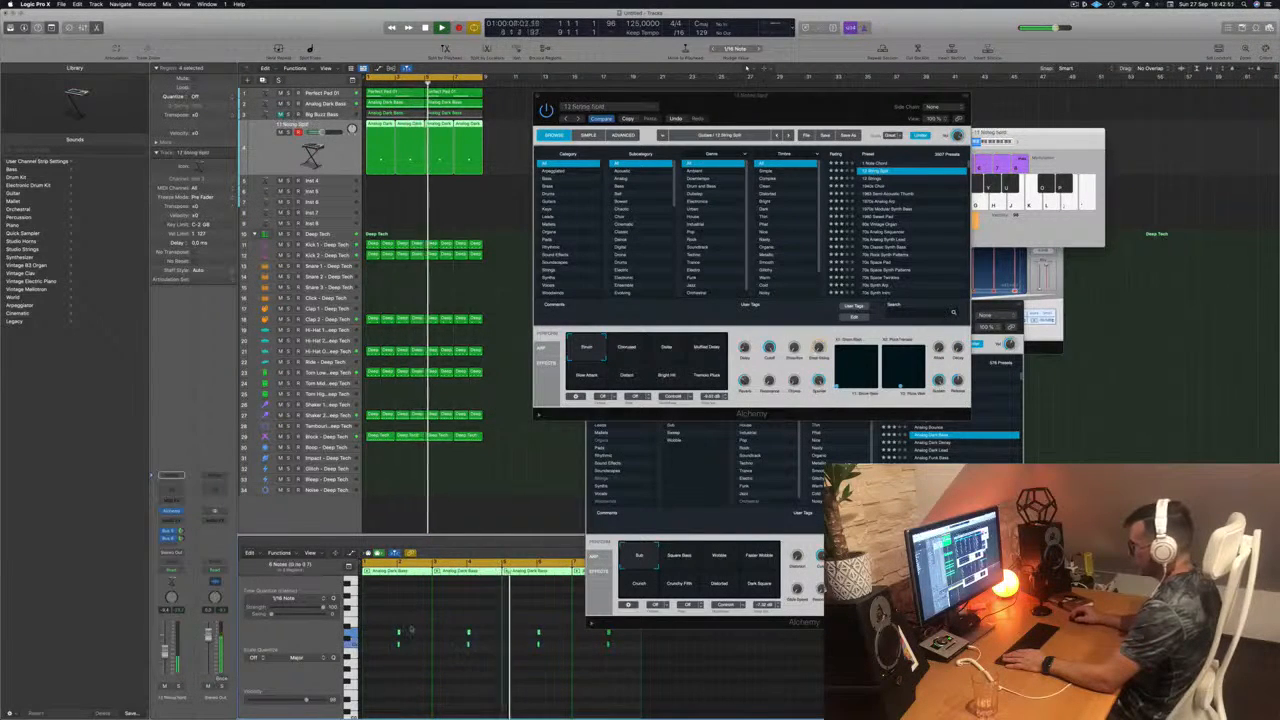
drag(390, 622, 614, 645)
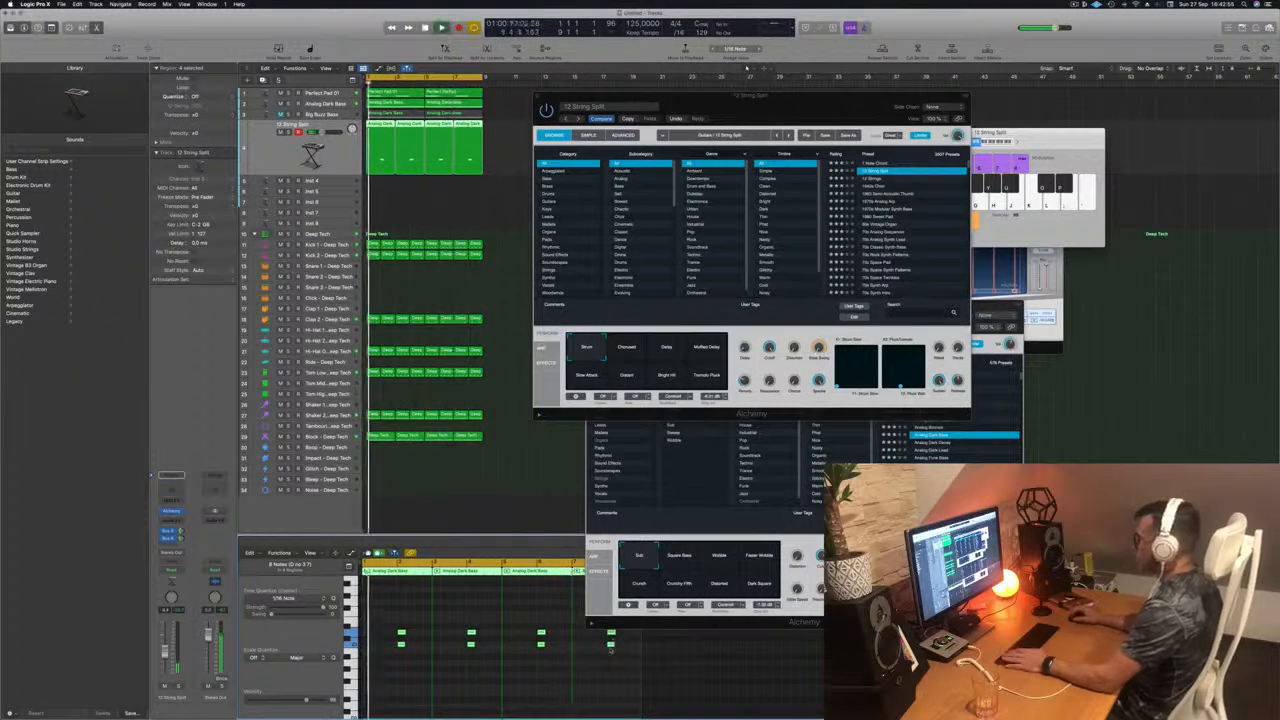
Step: Try the 1963 Semi-Acoustic Thumb preset on the synth track and briefly solo the track to hear it
drag(814, 99, 867, 95)
click(870, 194)
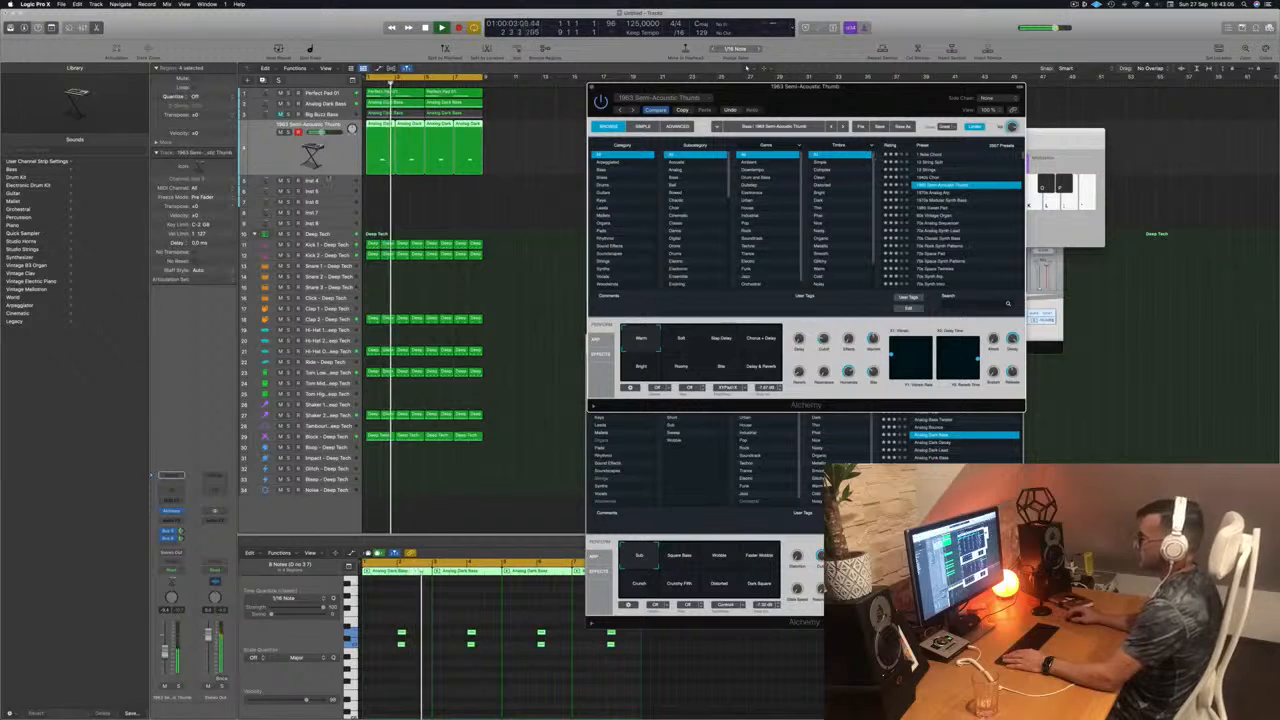
click(289, 132)
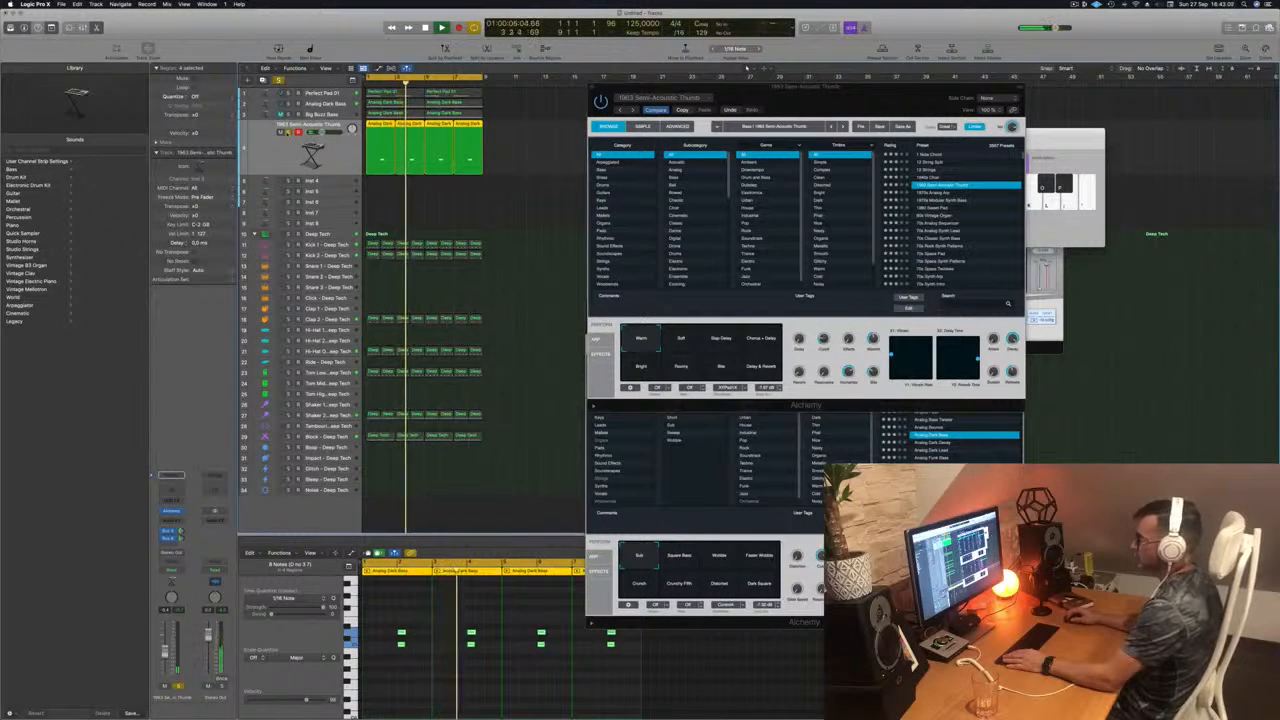
click(289, 132)
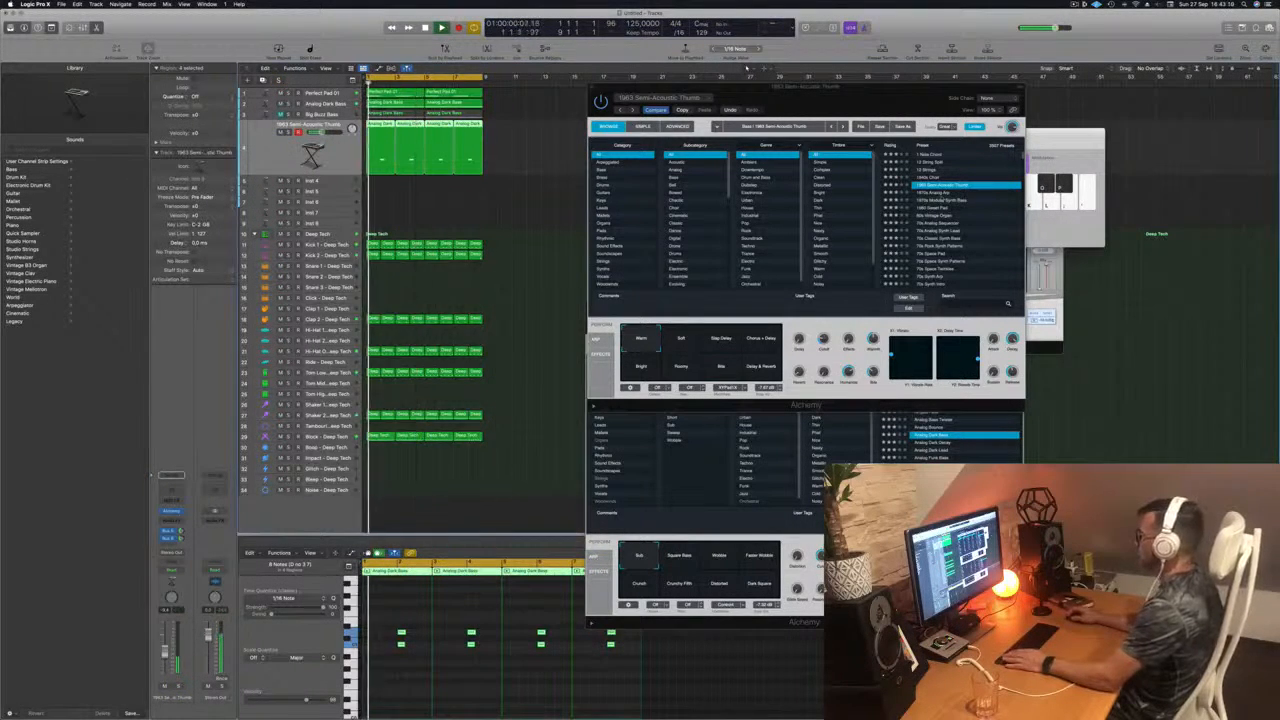
Step: Switch the synth to the 1970s Modular Synth Bass preset and transpose all of its notes up an octave
click(942, 200)
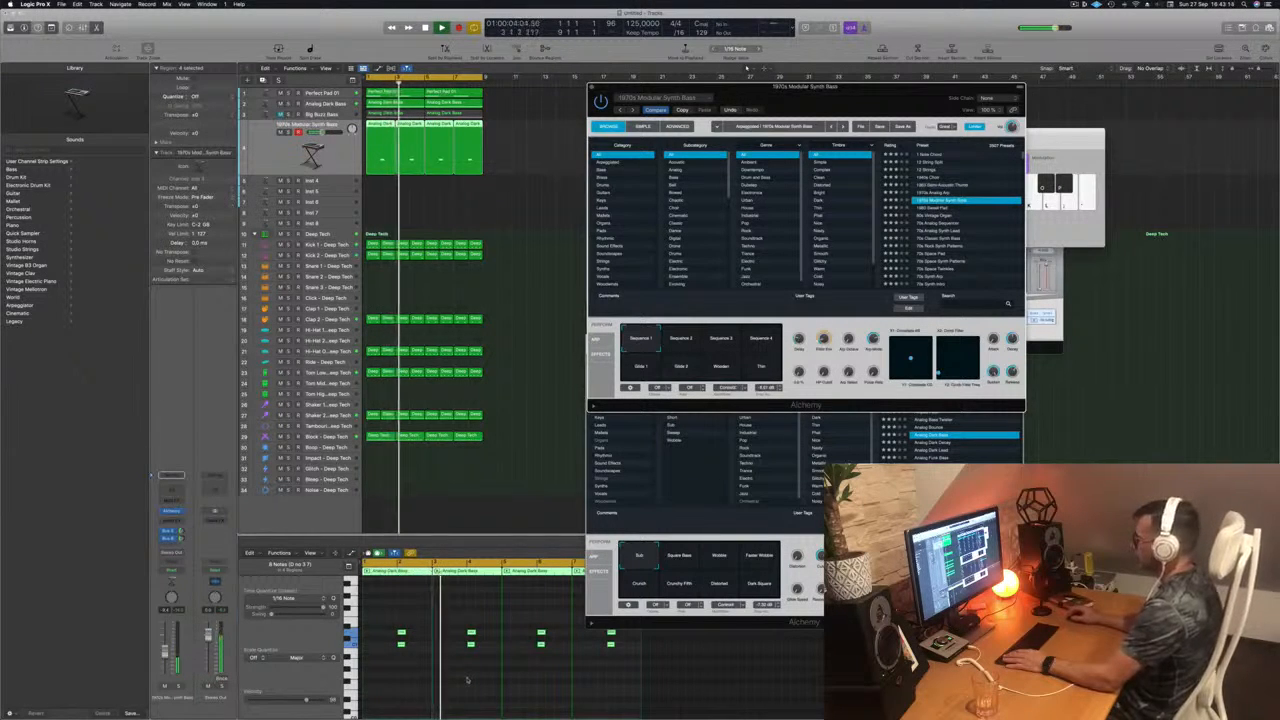
click(466, 680)
key(super+a)
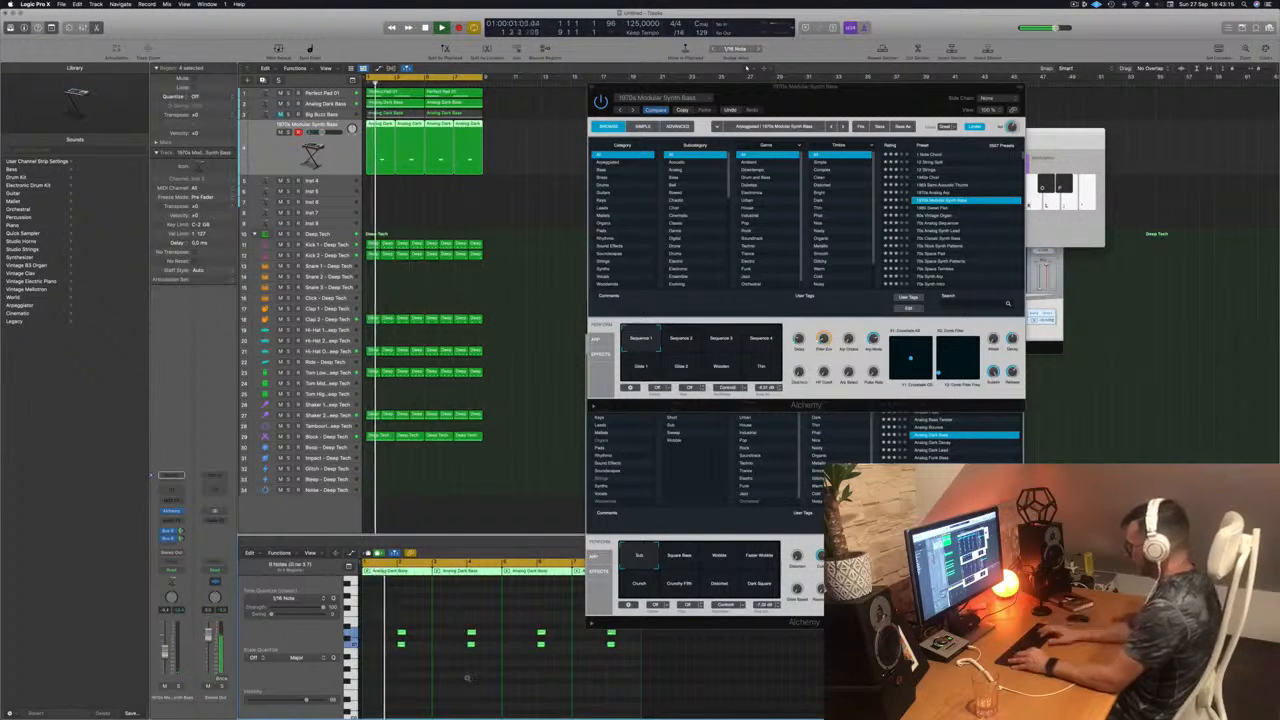
key(alt+shift+Up)
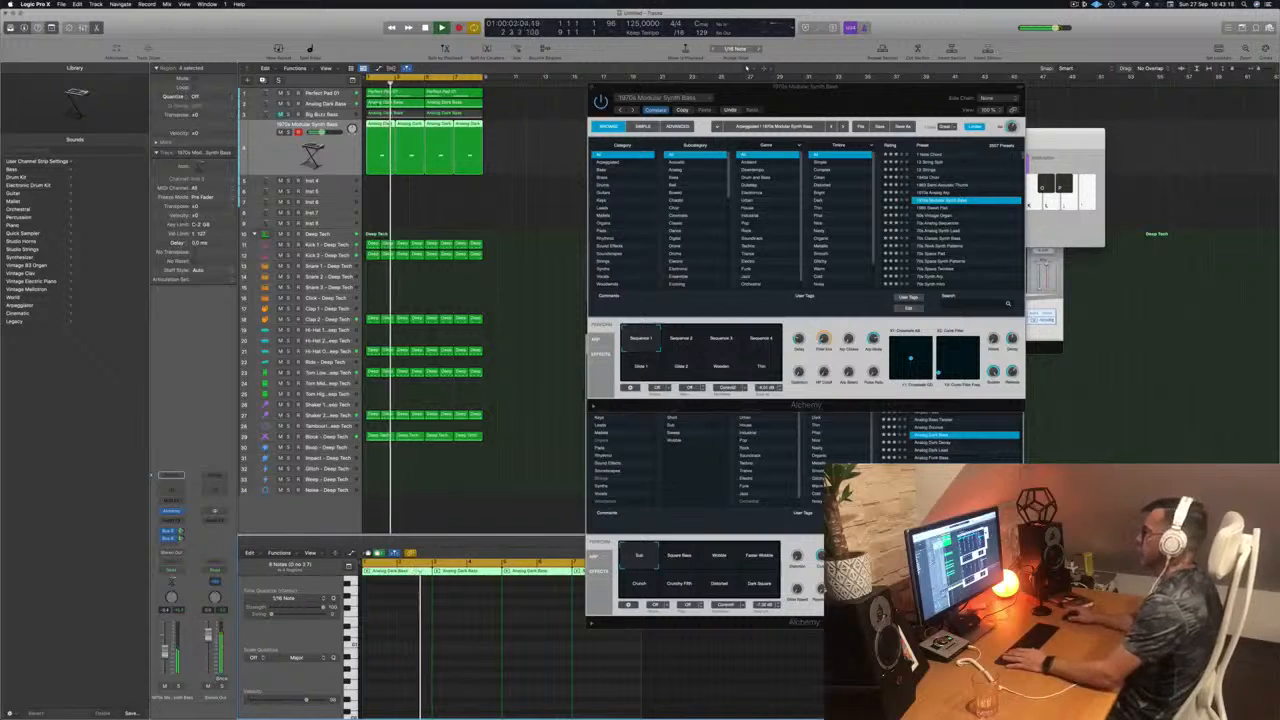
Step: Audition the Glide 2 variation and the 60s Vintage Organ preset, and settle on the 70s Analog Sequencer preset
drag(856, 102, 817, 103)
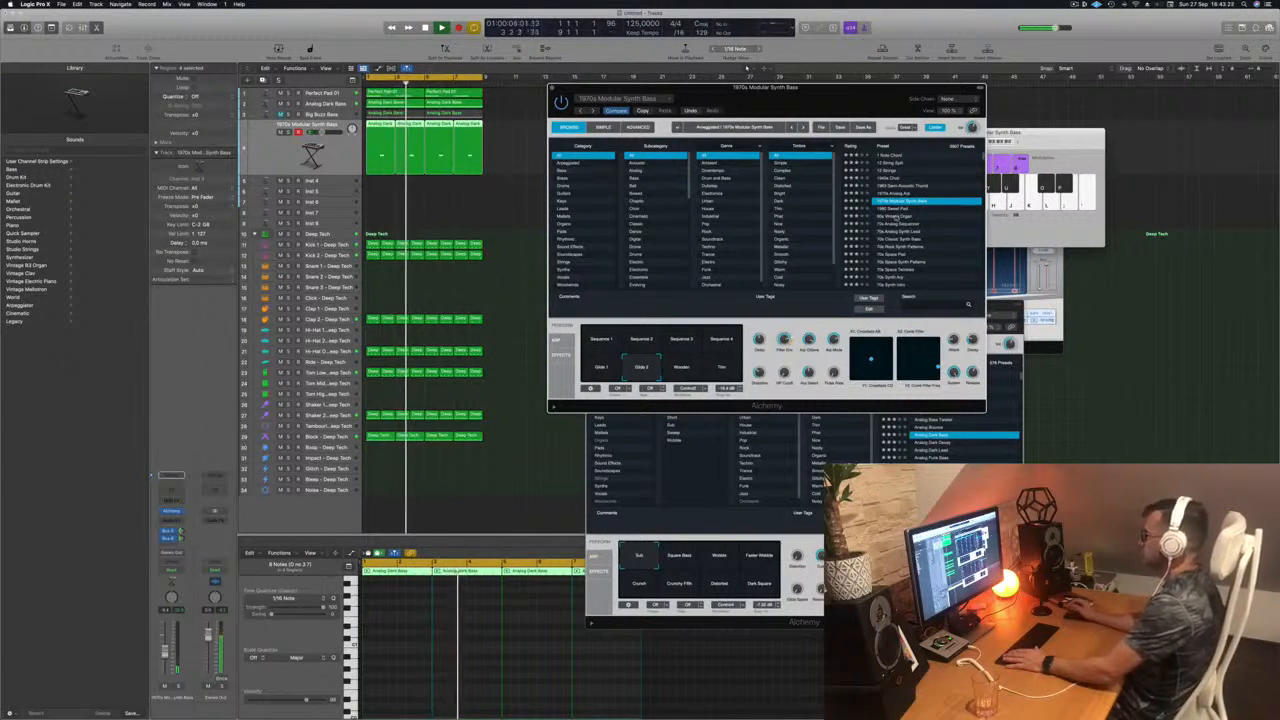
click(896, 216)
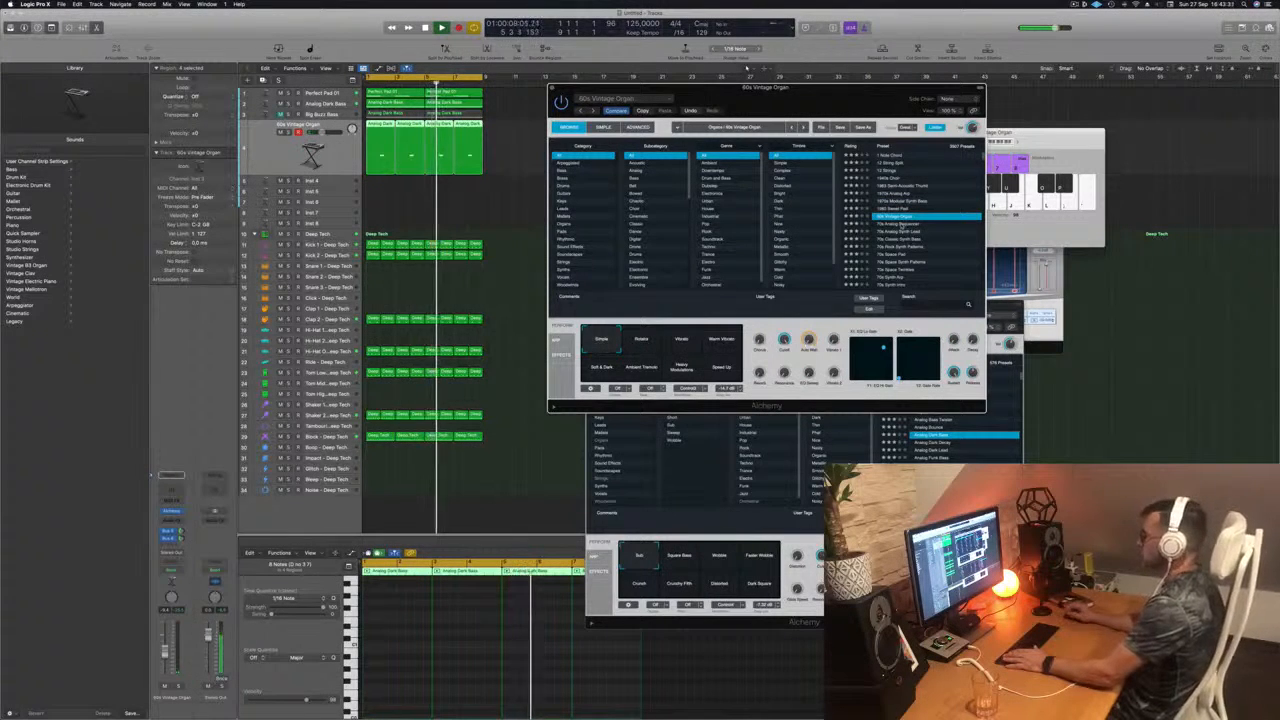
click(901, 224)
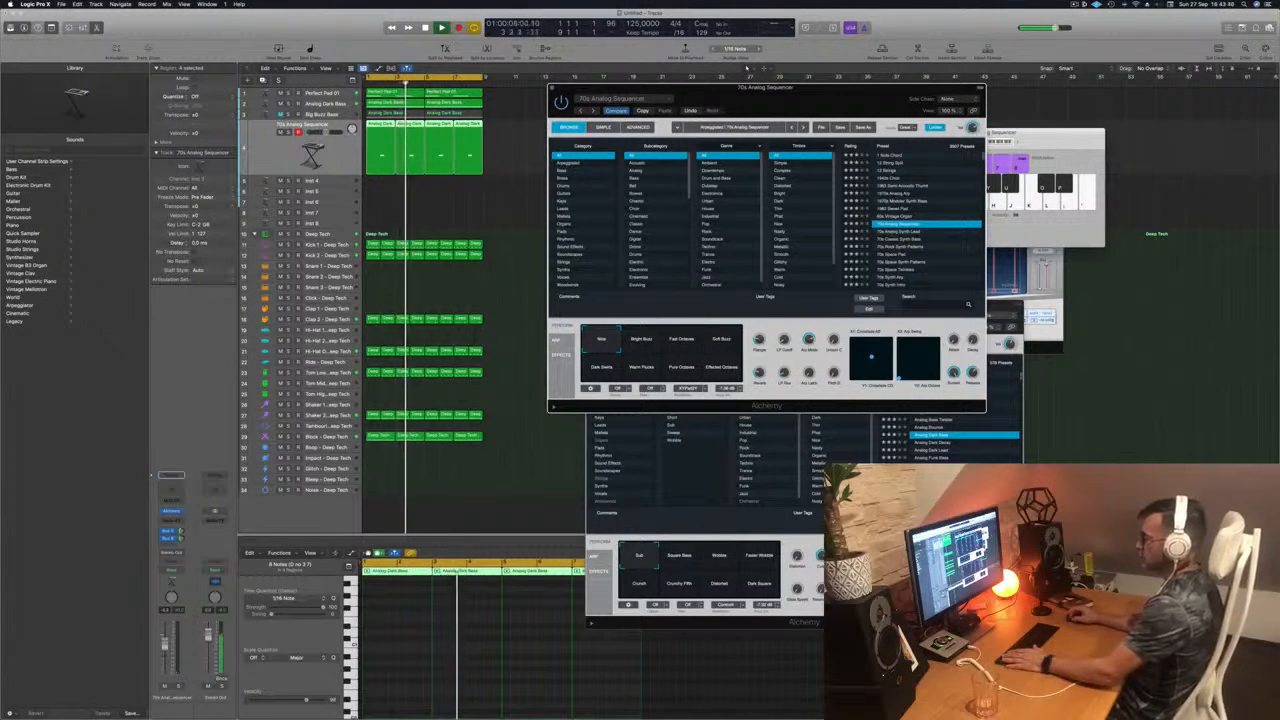
Step: Raise the 70s Analog Sequencer channel volume, replay the loop from the start, and reselect the track's four regions
drag(165, 651, 165, 644)
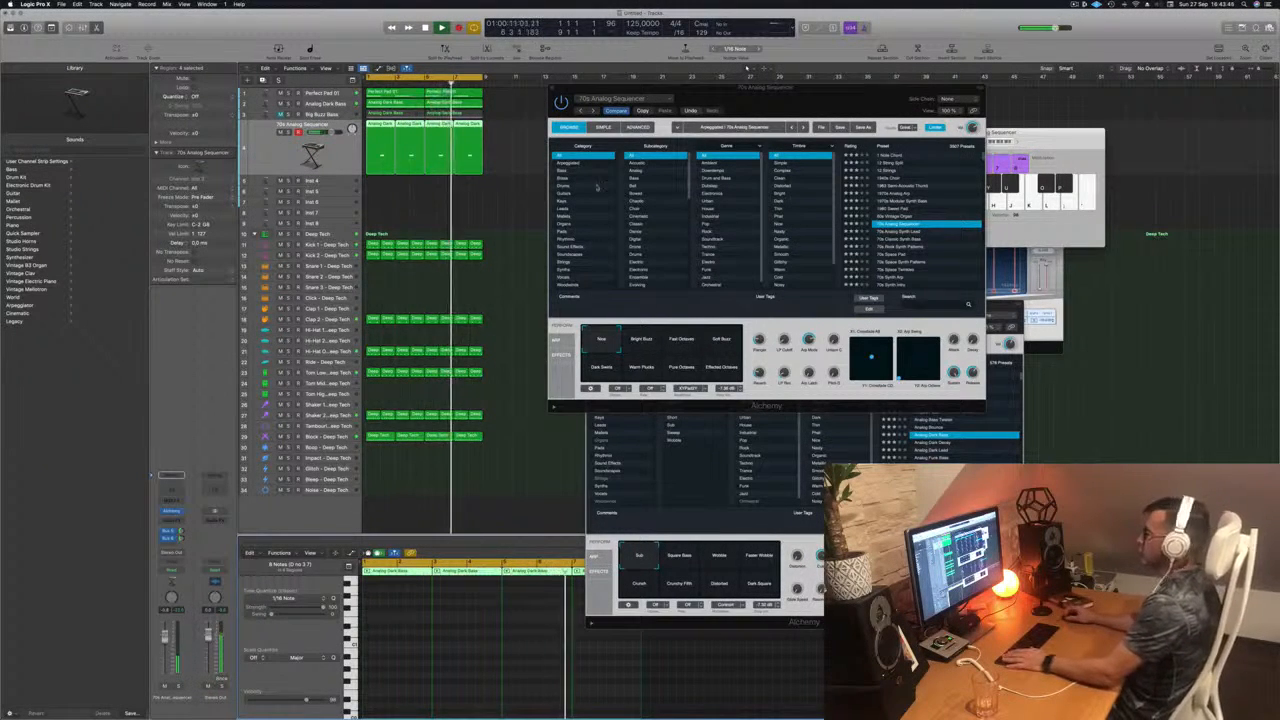
drag(784, 89, 933, 88)
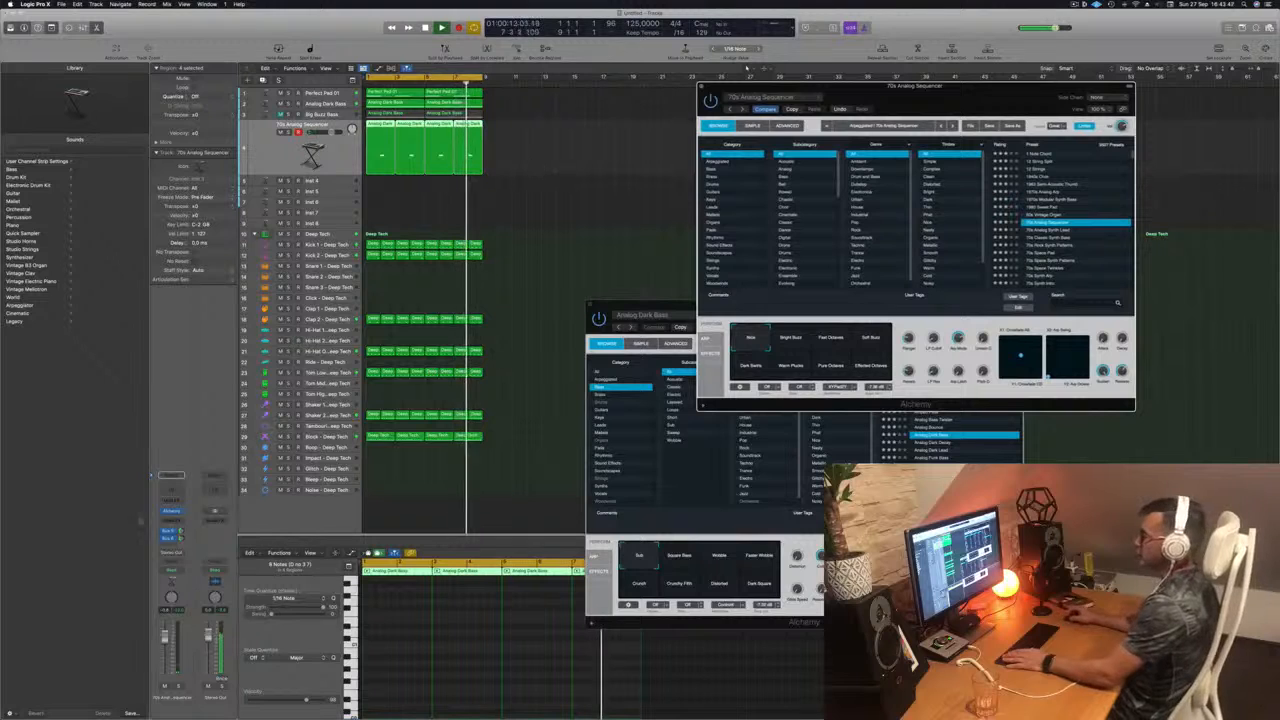
click(165, 638)
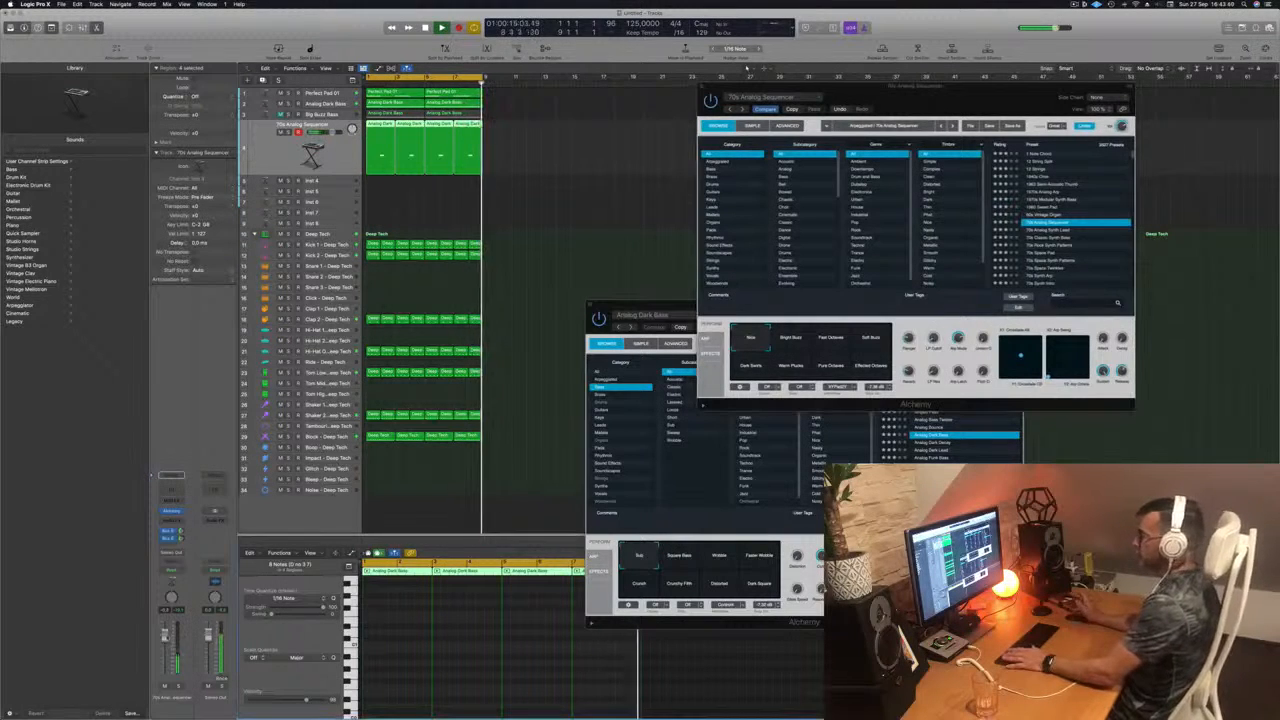
key(space)
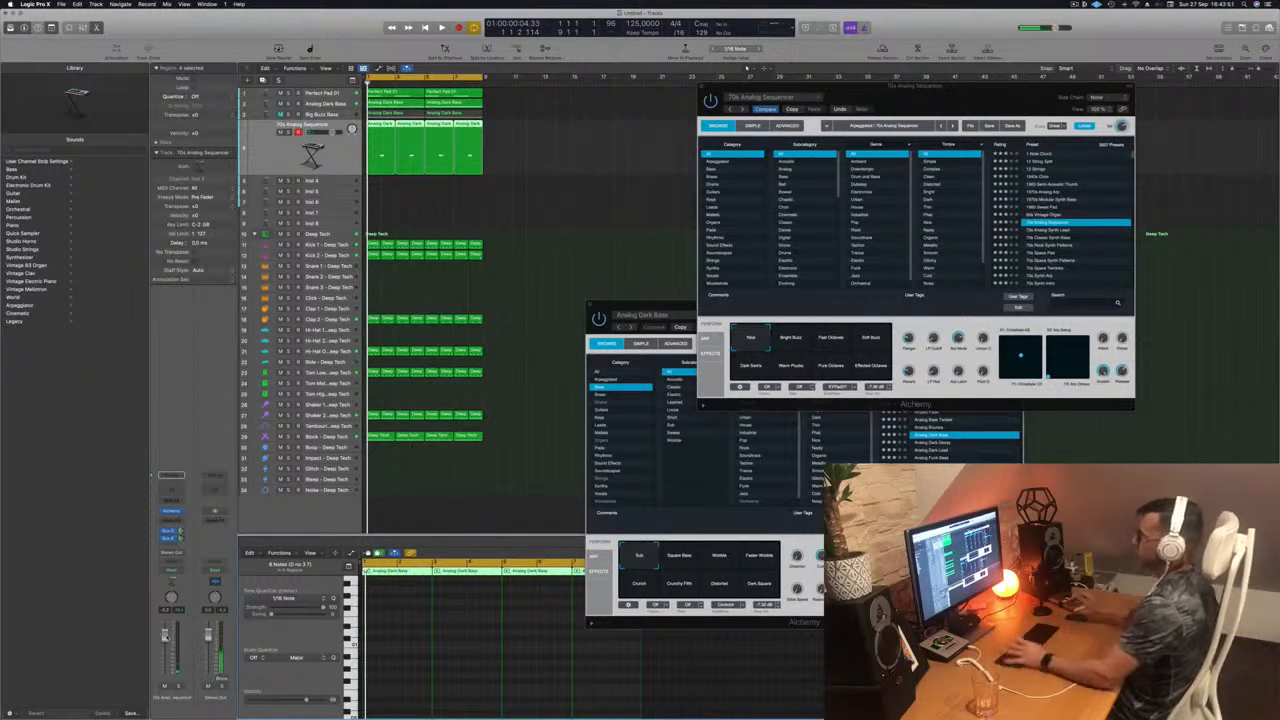
key(space)
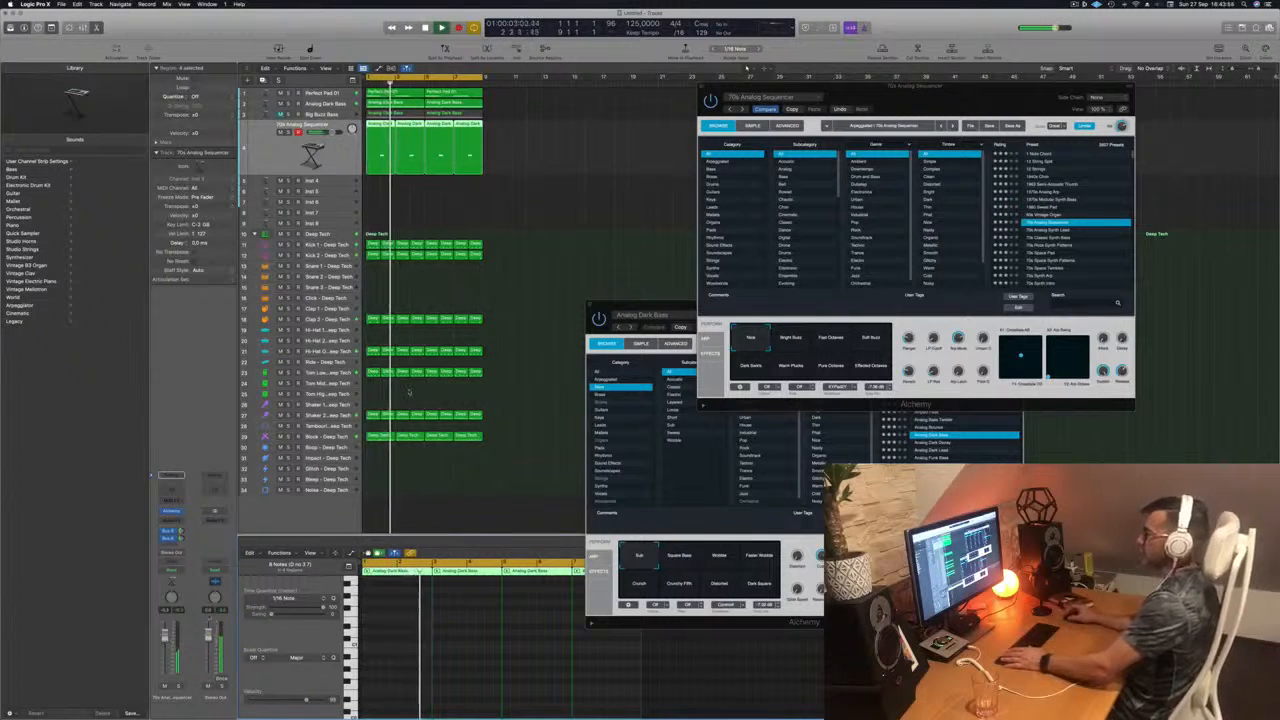
click(594, 172)
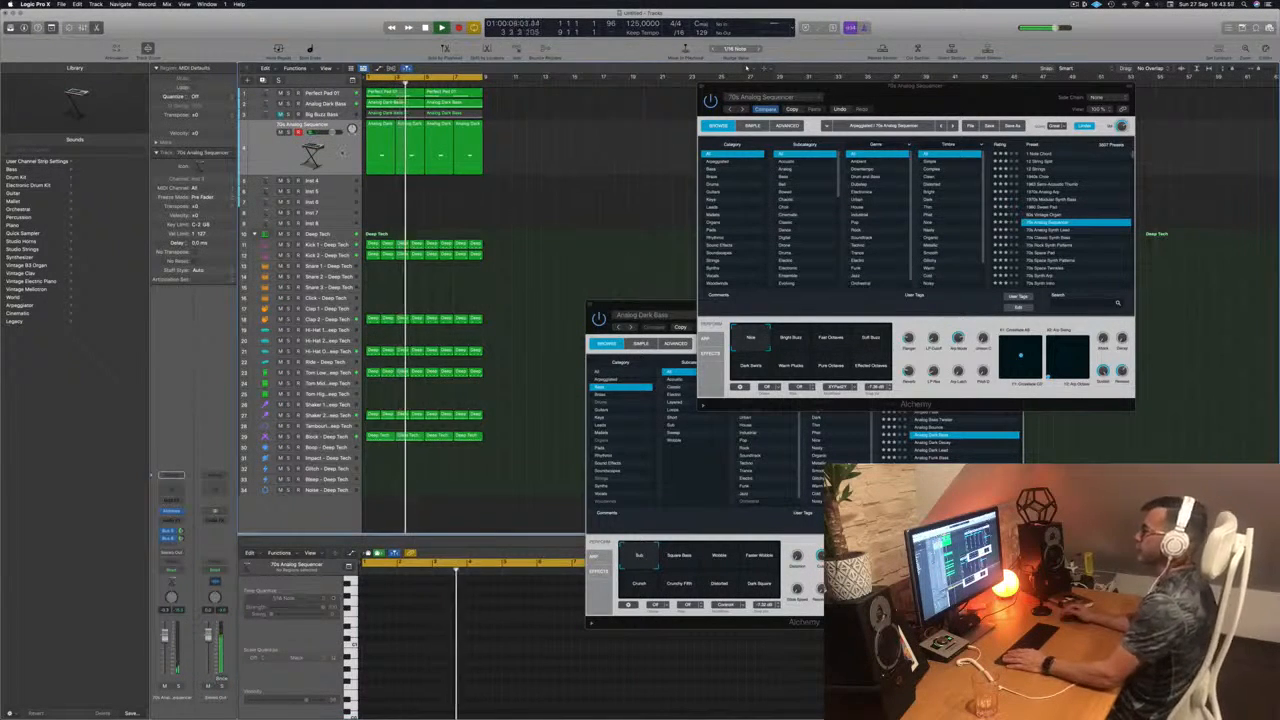
key(super+a)
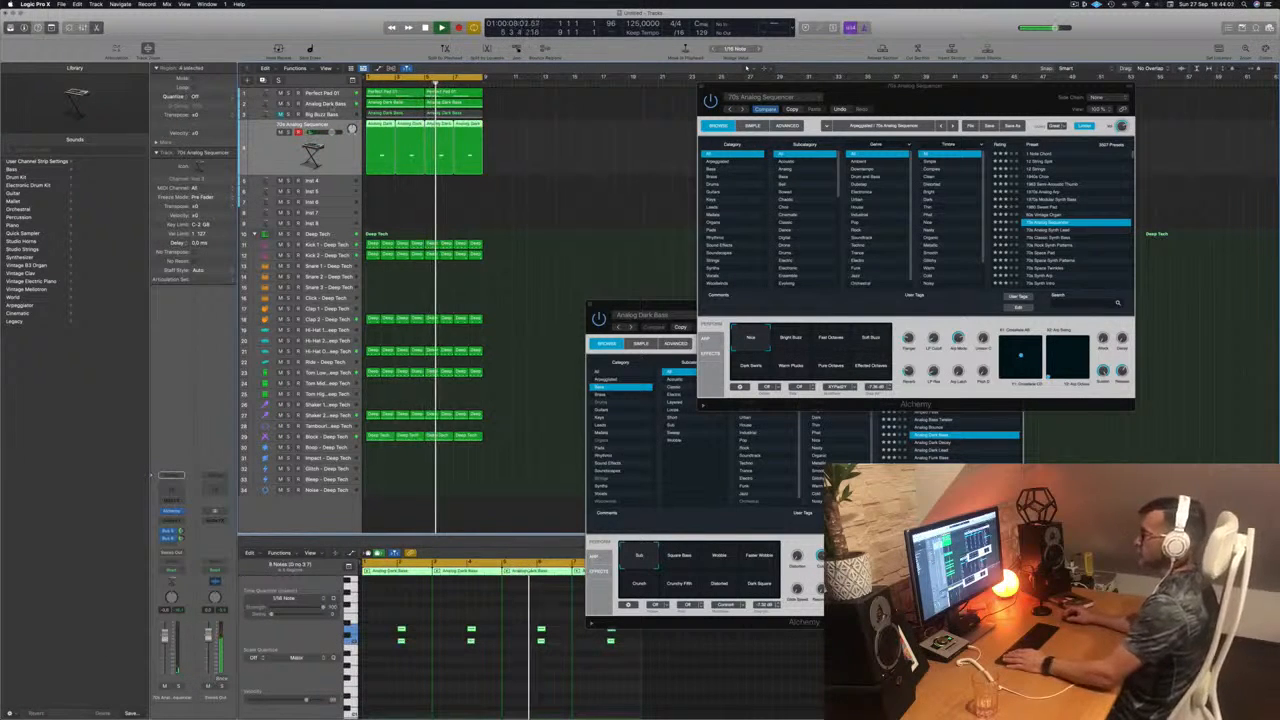
Step: Duplicate the Analog Dark Bass track and place copies of its bass region at bars 1 and 5 on the new track
click(330, 105)
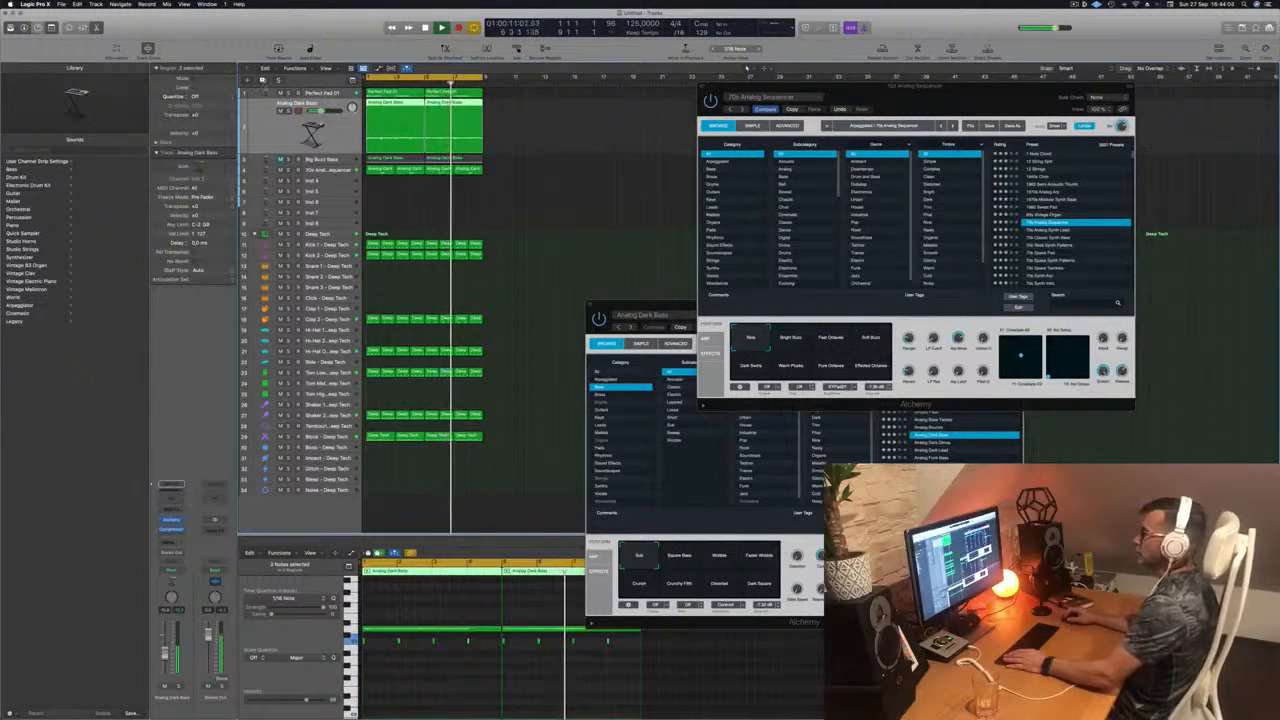
key(super+d)
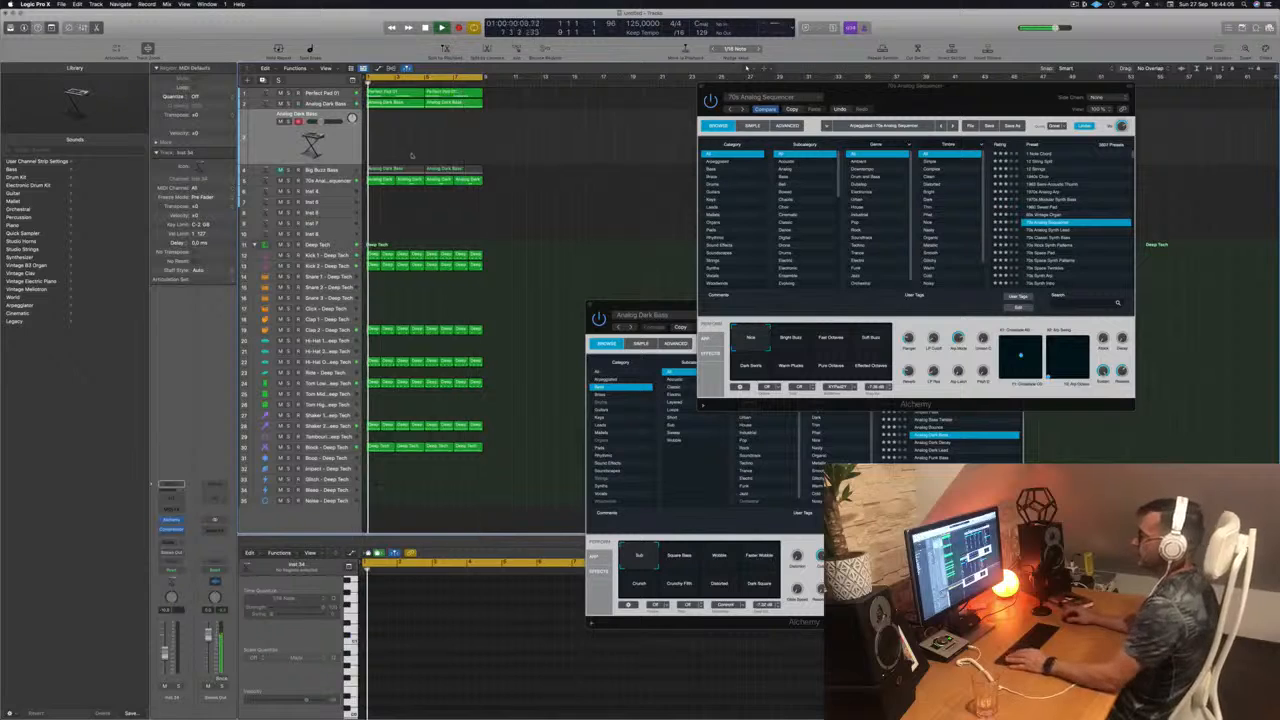
click(390, 103)
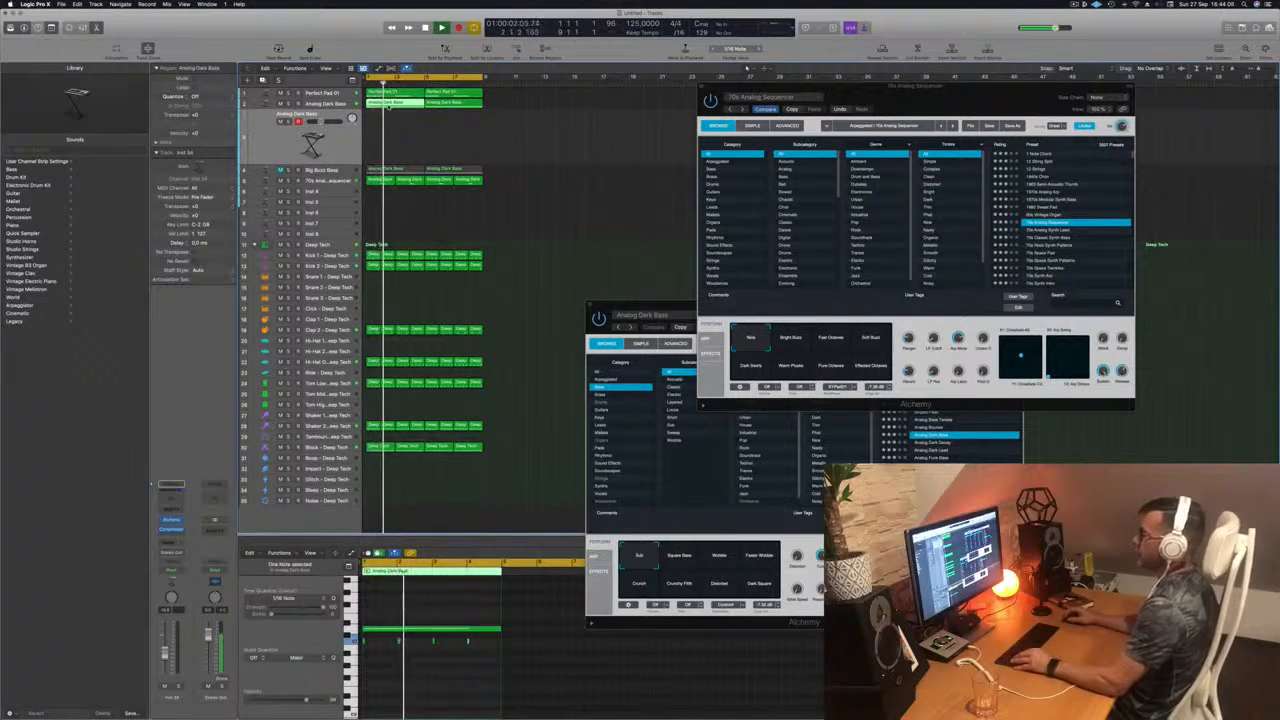
drag(390, 103, 391, 130)
key(space)
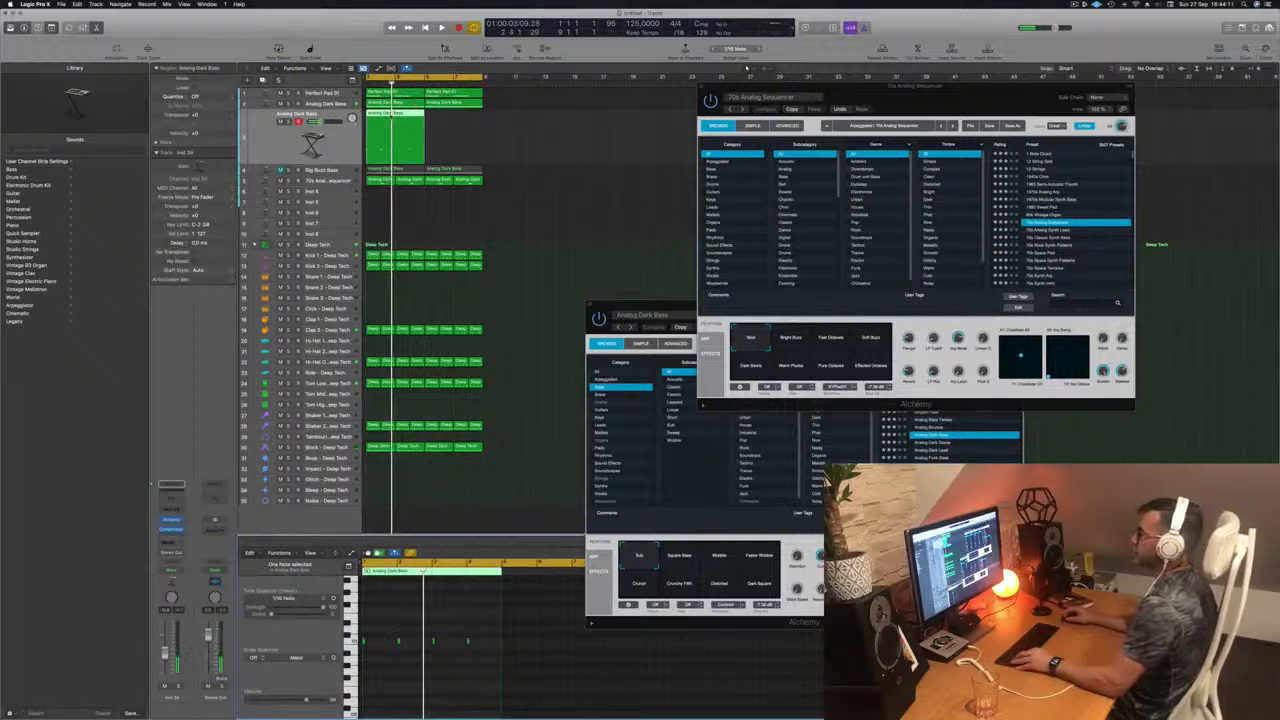
drag(391, 115, 451, 123)
key(space)
Step: Open the duplicated bass track's Alchemy instrument during playback and load the Analog Glide Lead preset
click(335, 143)
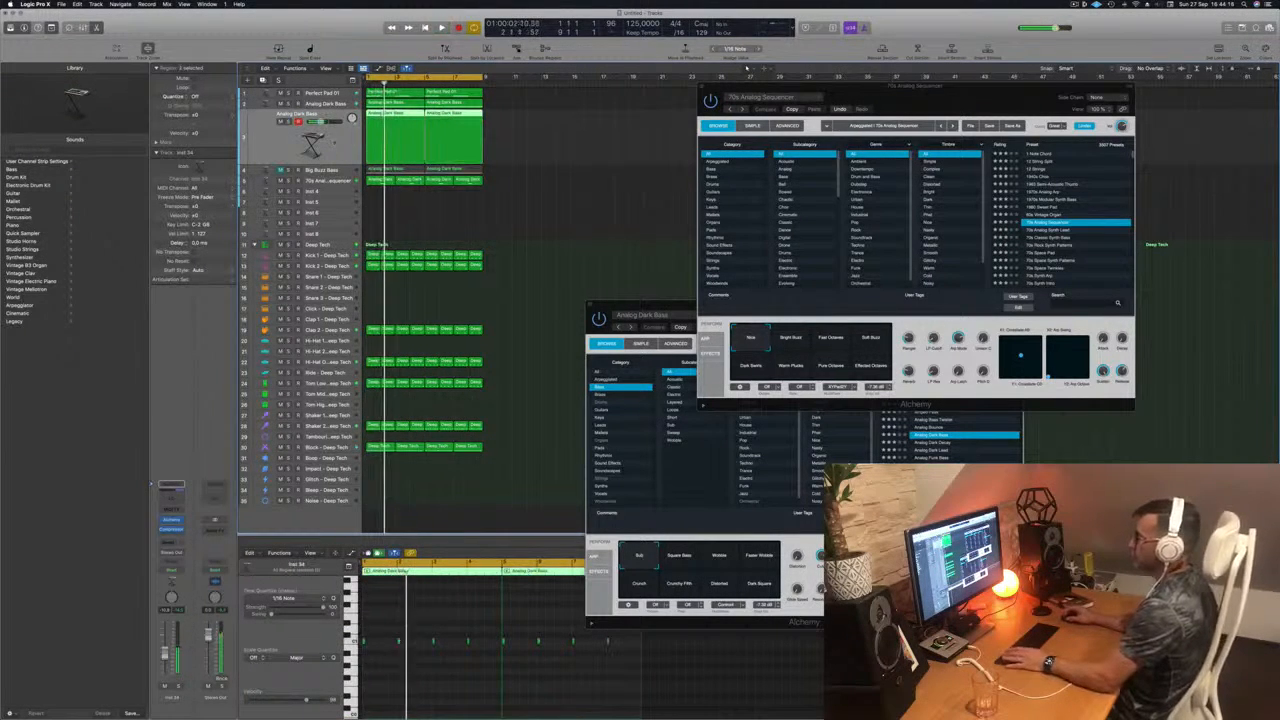
key(space)
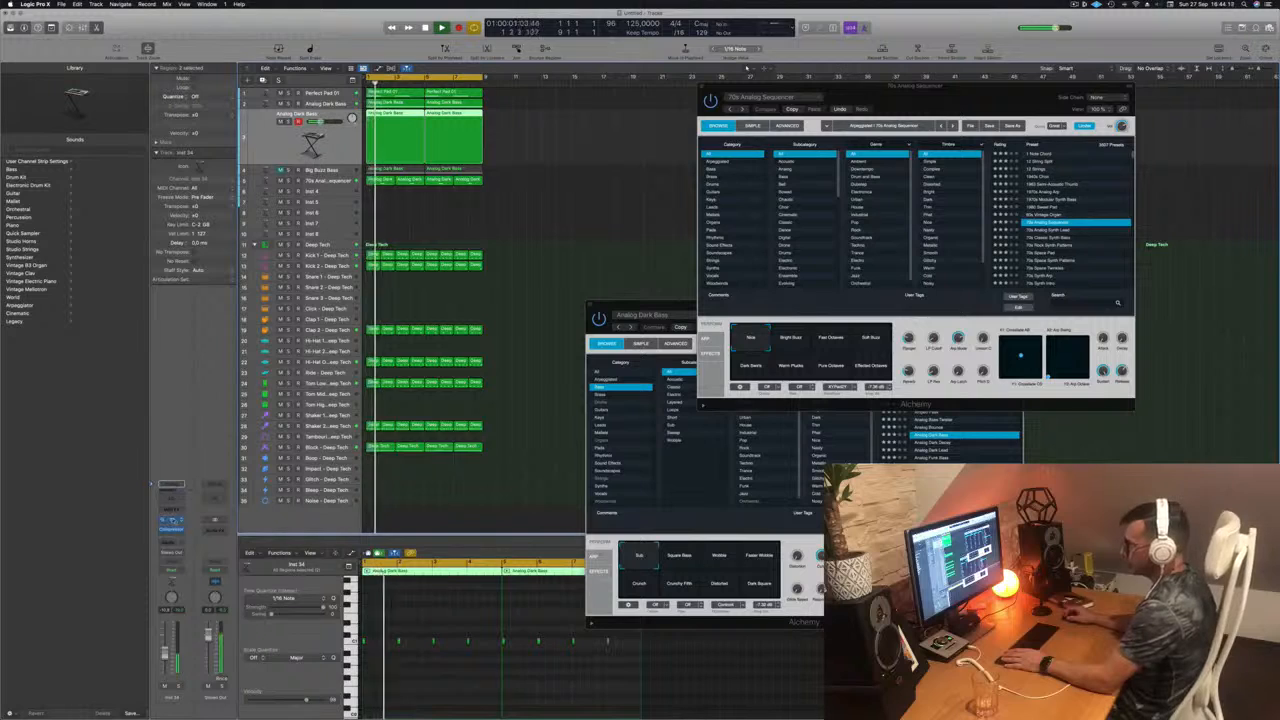
click(172, 521)
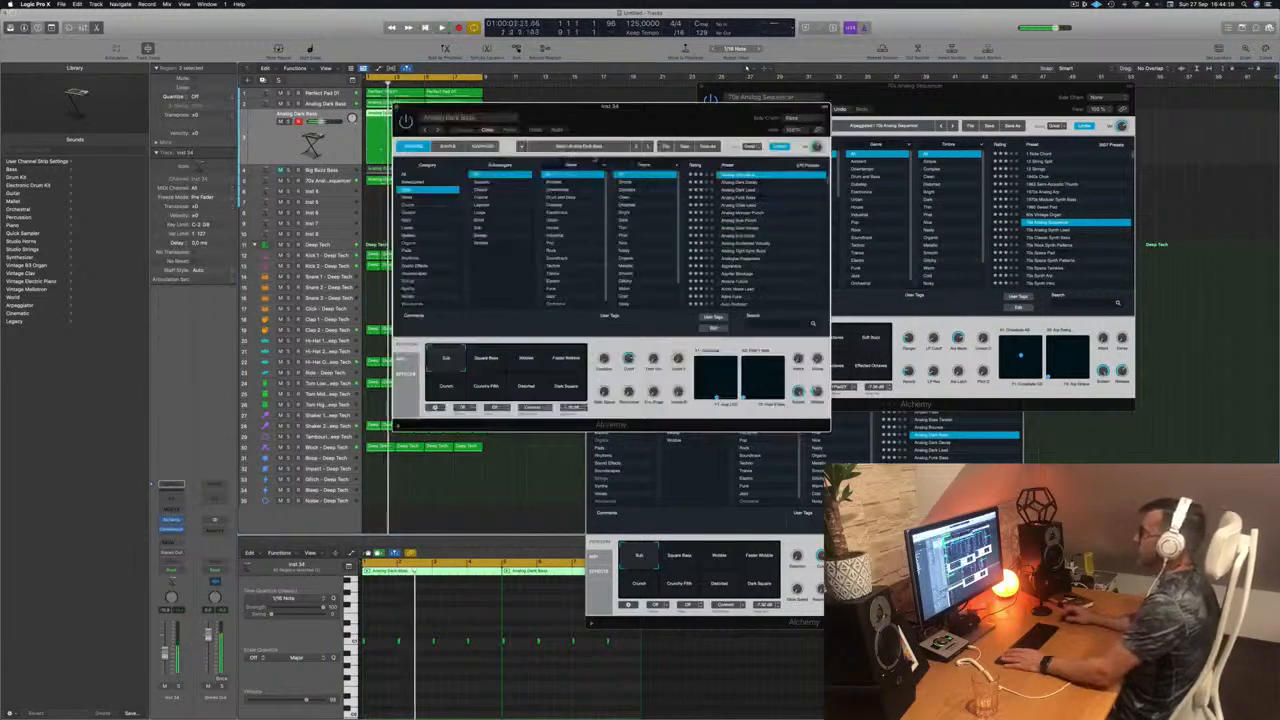
drag(600, 109, 736, 168)
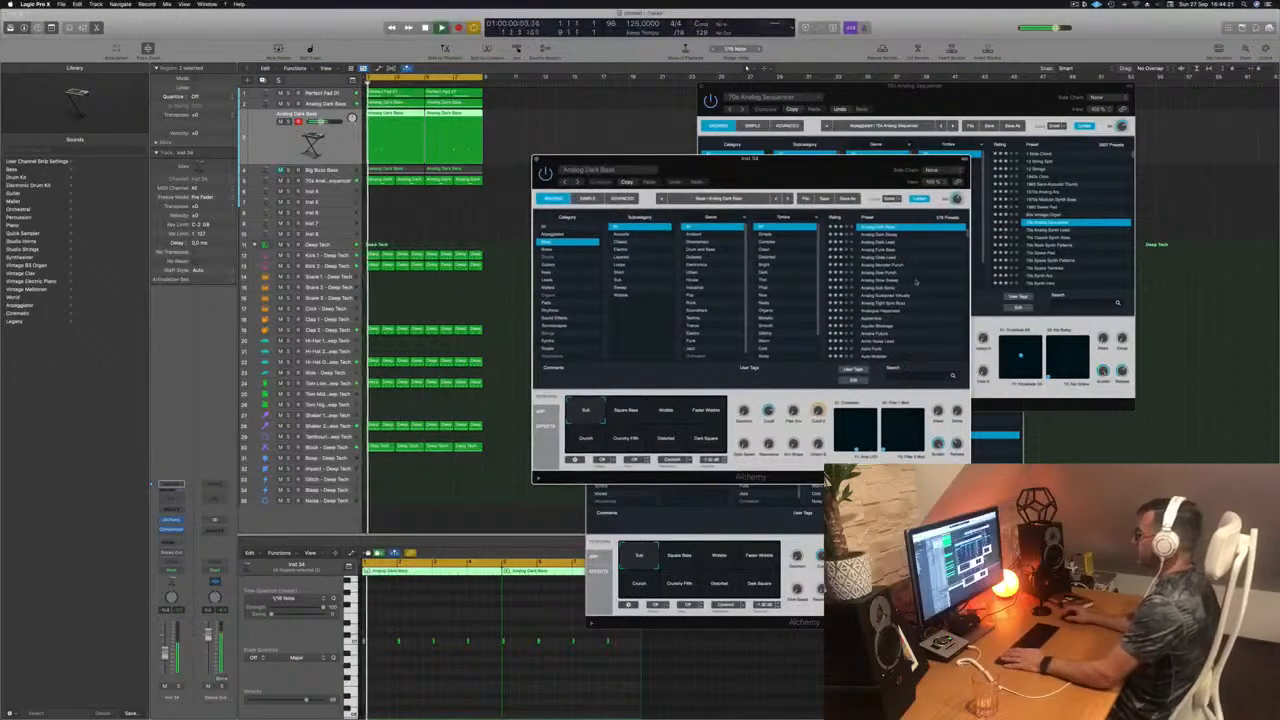
click(881, 258)
Step: Lengthen all eight notes on the Analog Glide Lead track and move its Alchemy window aside
key(space)
click(447, 672)
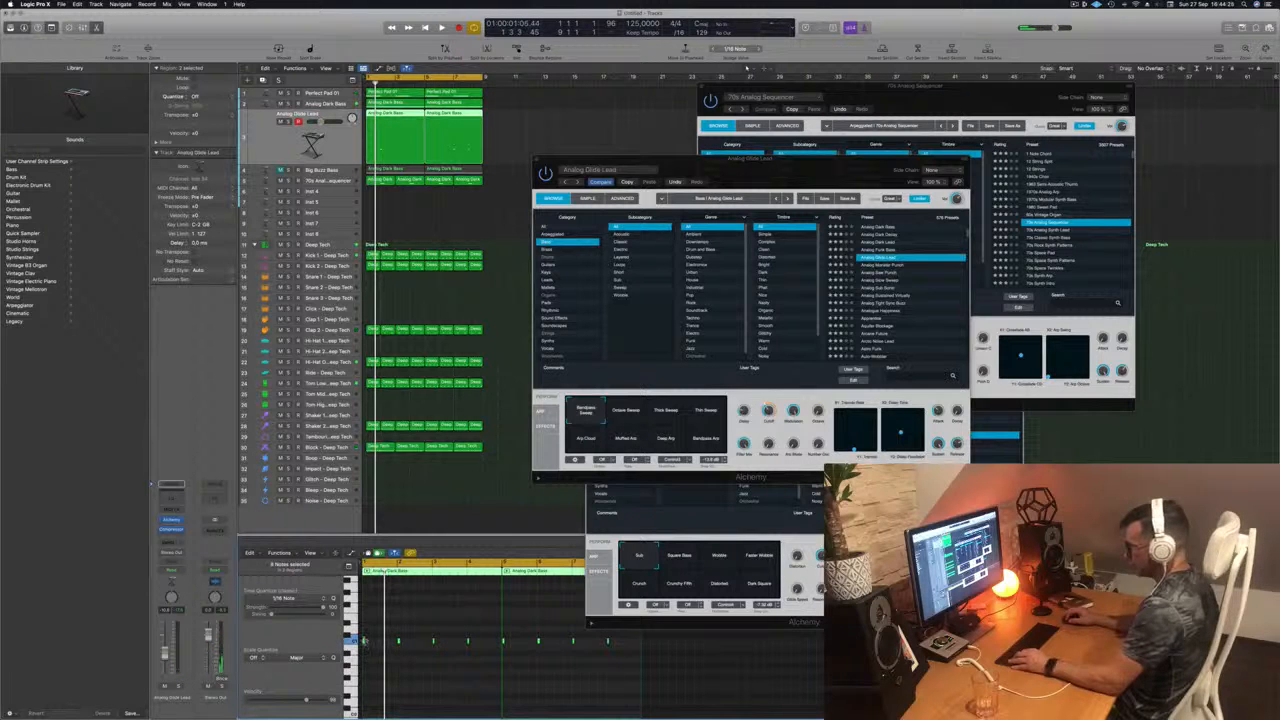
key(space)
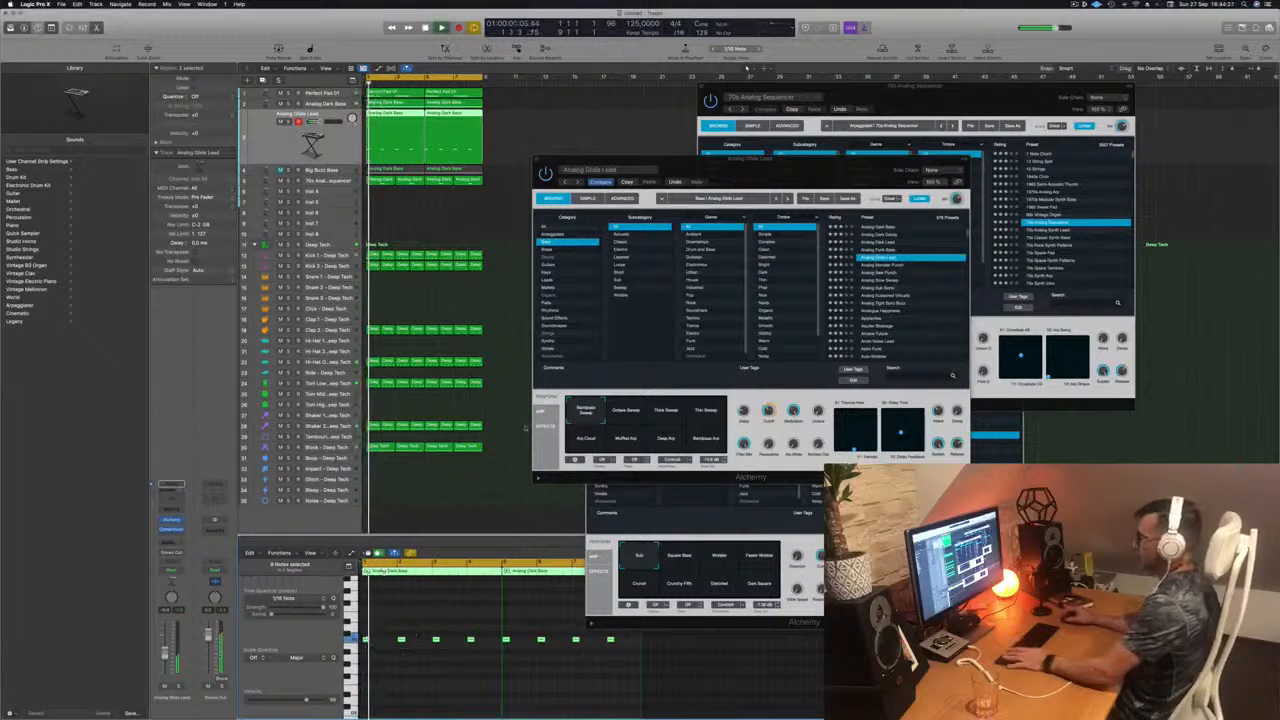
drag(816, 160, 739, 140)
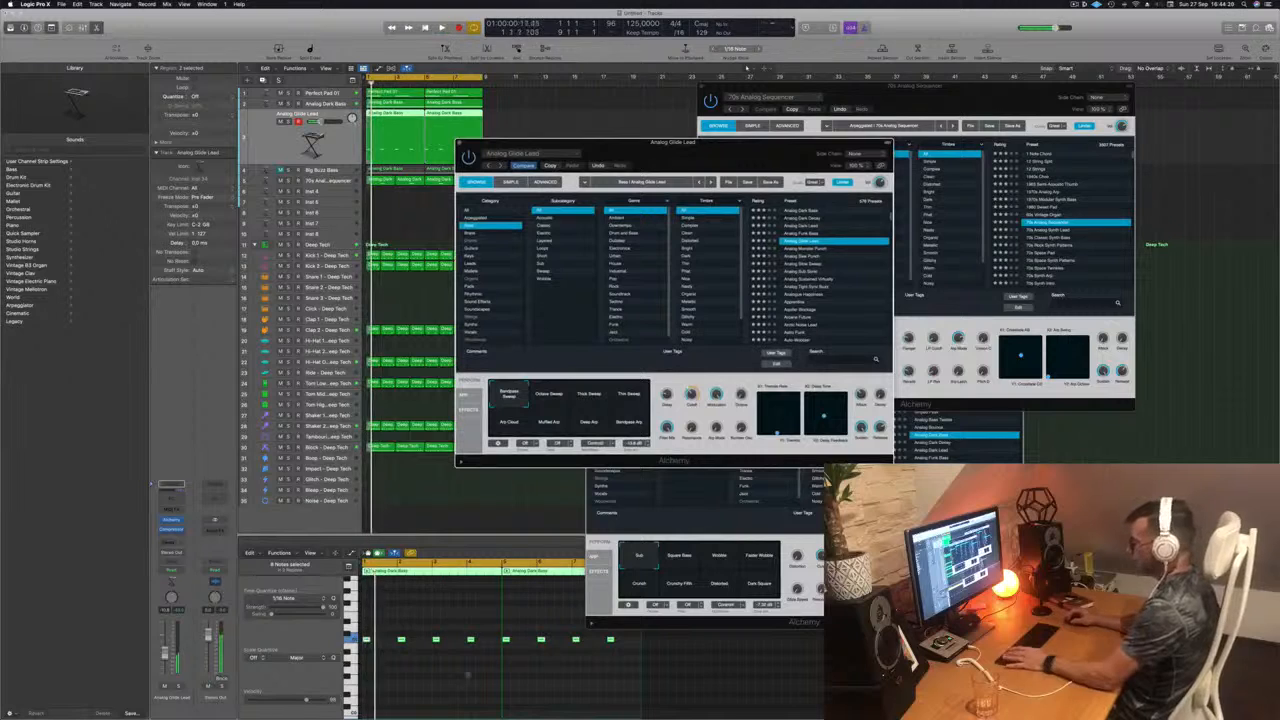
click(445, 712)
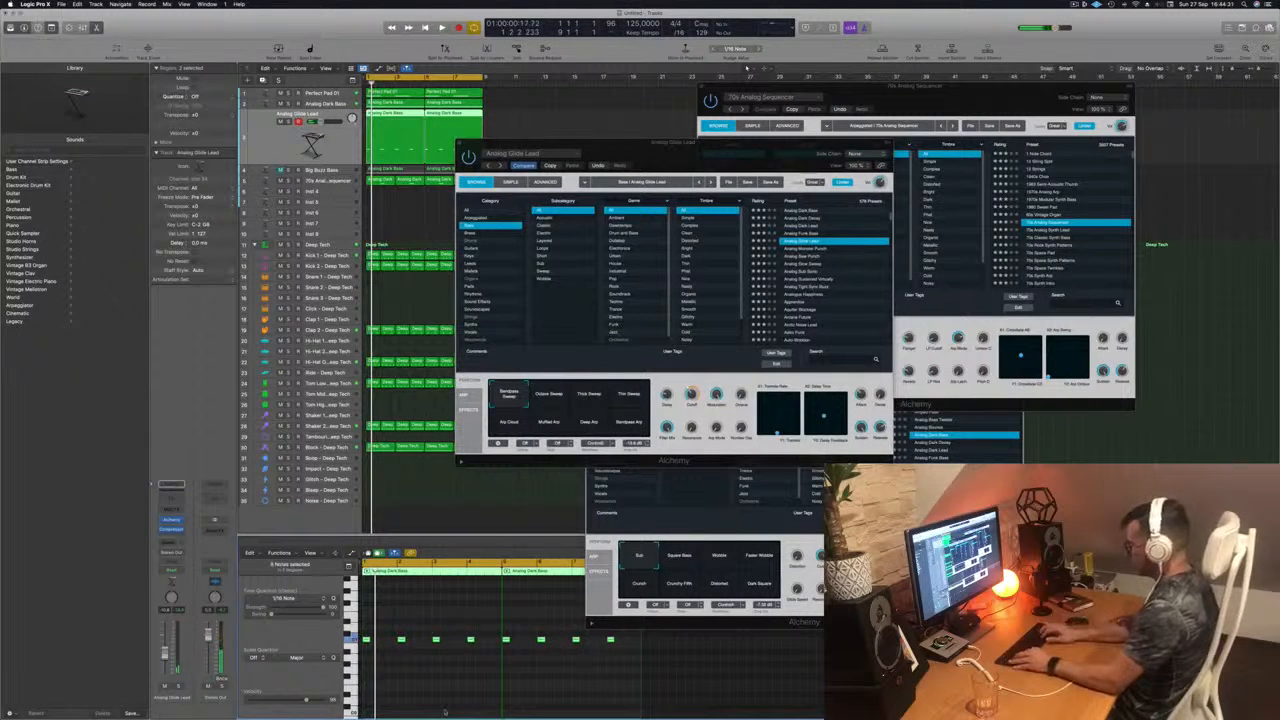
Step: Play back the loop, move the Analog Glide Lead Alchemy window clear of the piano roll, and deselect the regions
key(space)
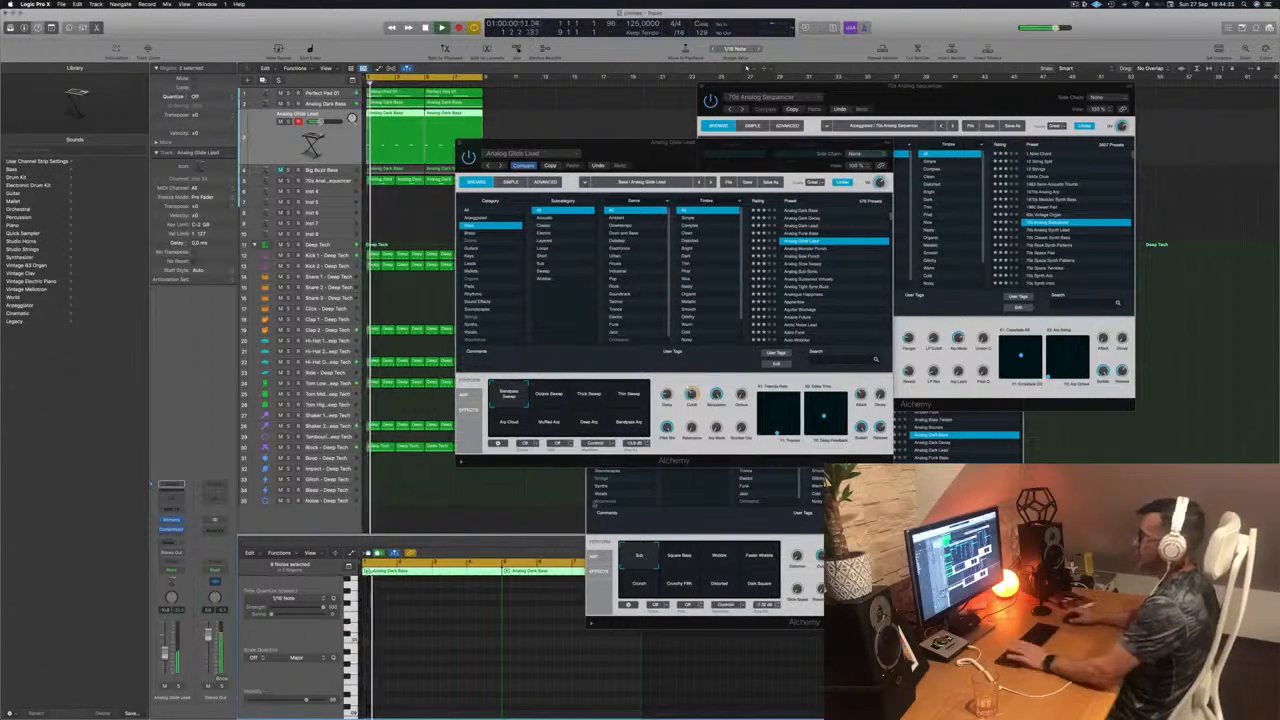
drag(700, 148, 850, 130)
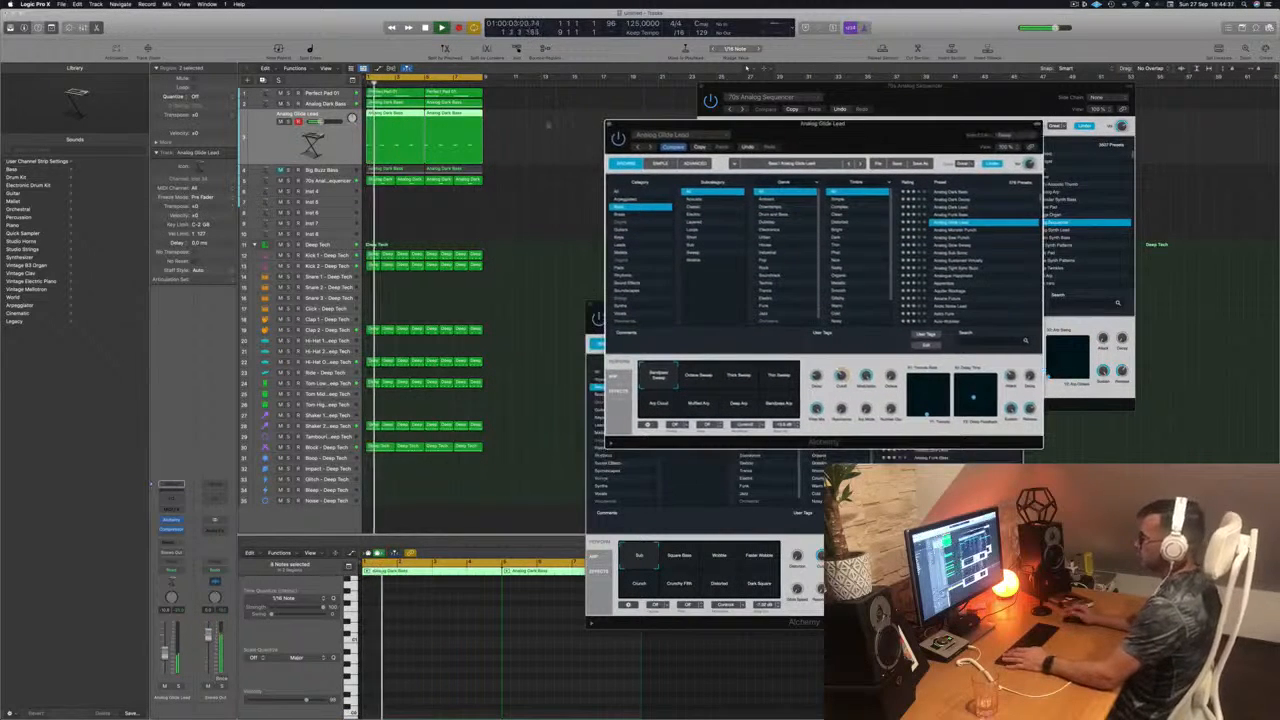
click(394, 206)
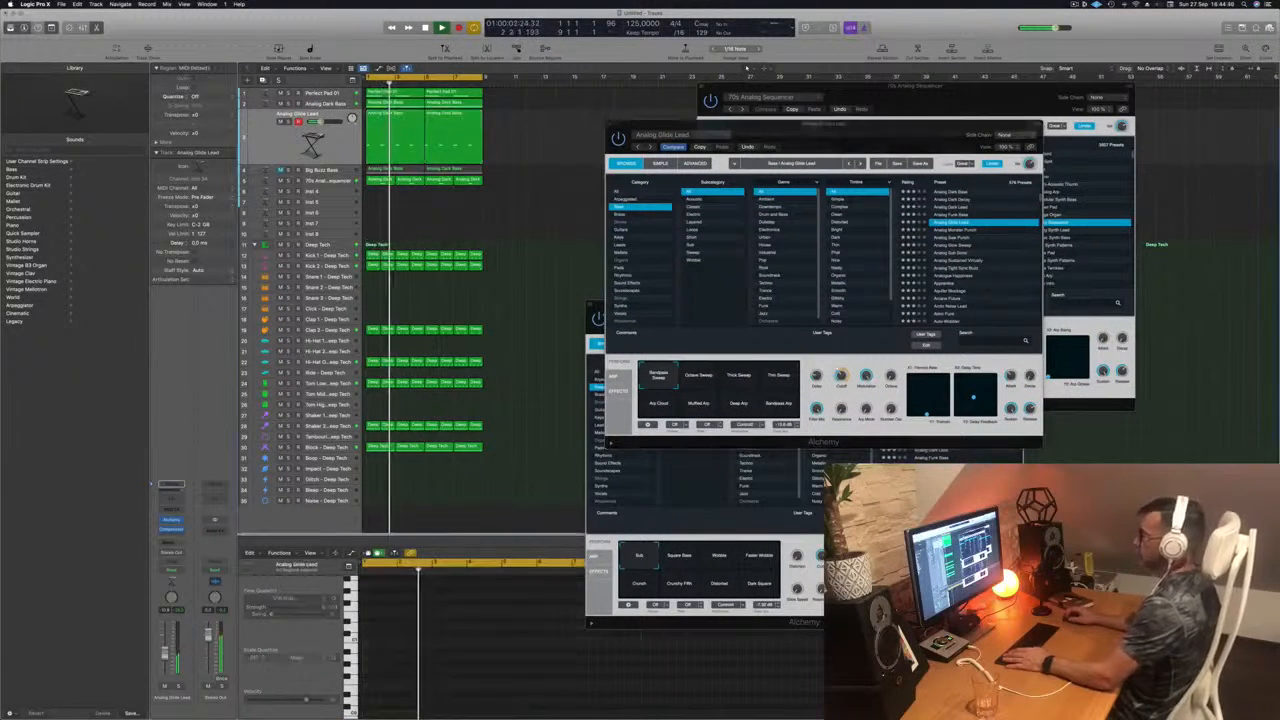
Step: Stop playback and delete the second and fourth notes of the Analog Glide Lead track's first region
key(space)
click(391, 114)
click(401, 640)
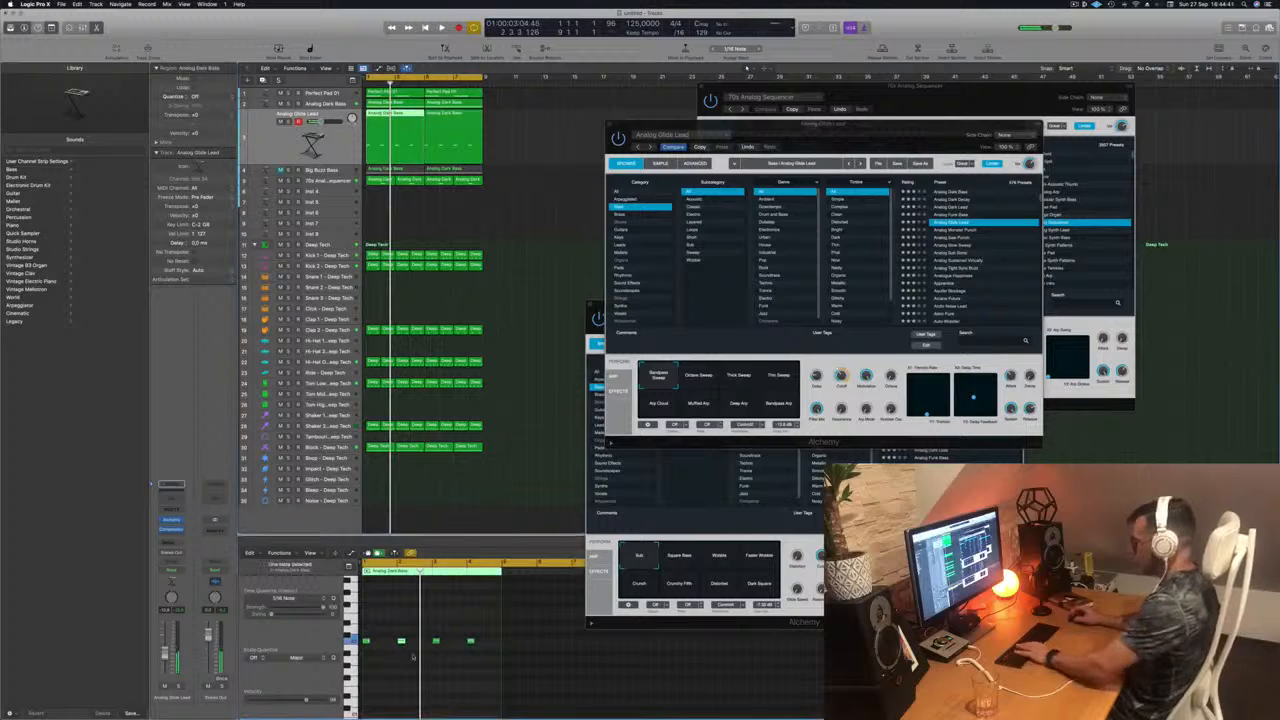
key(Delete)
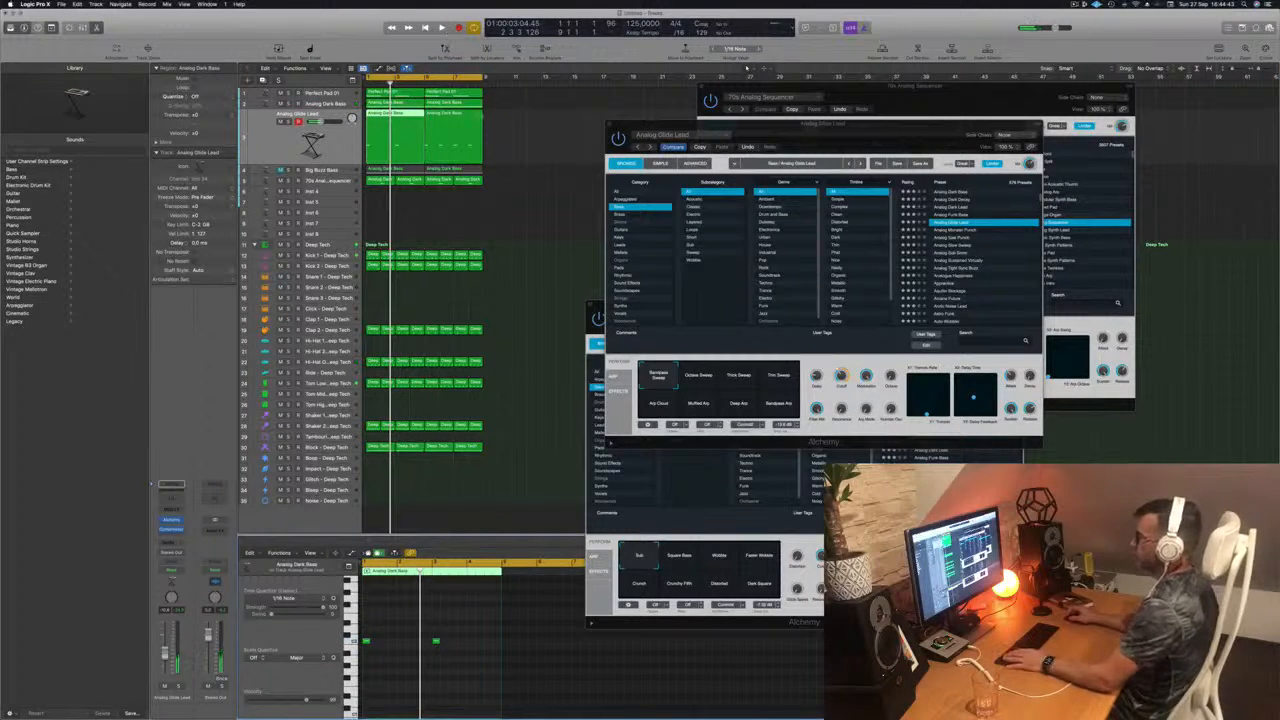
Step: Replace the Analog Glide Lead track's second region with a copy of the thinned first region at bar 5 and play the loop
click(440, 115)
key(Delete)
click(392, 116)
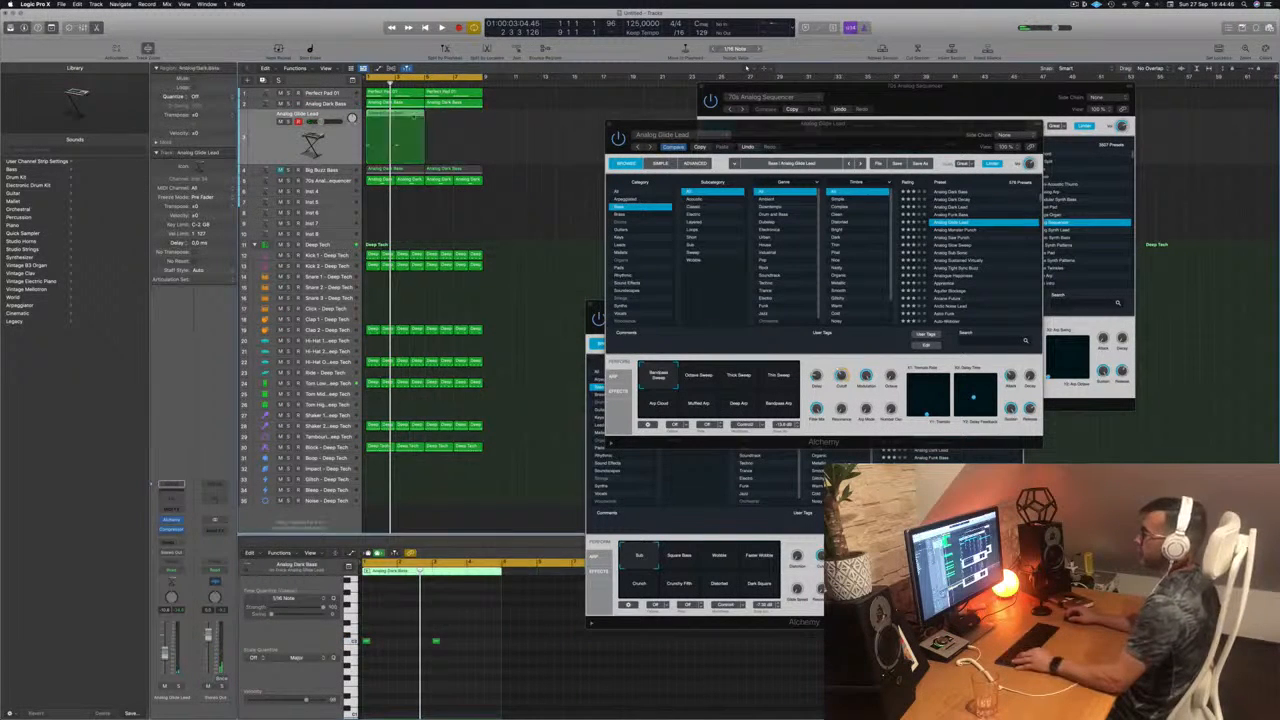
drag(414, 116, 450, 122)
key(space)
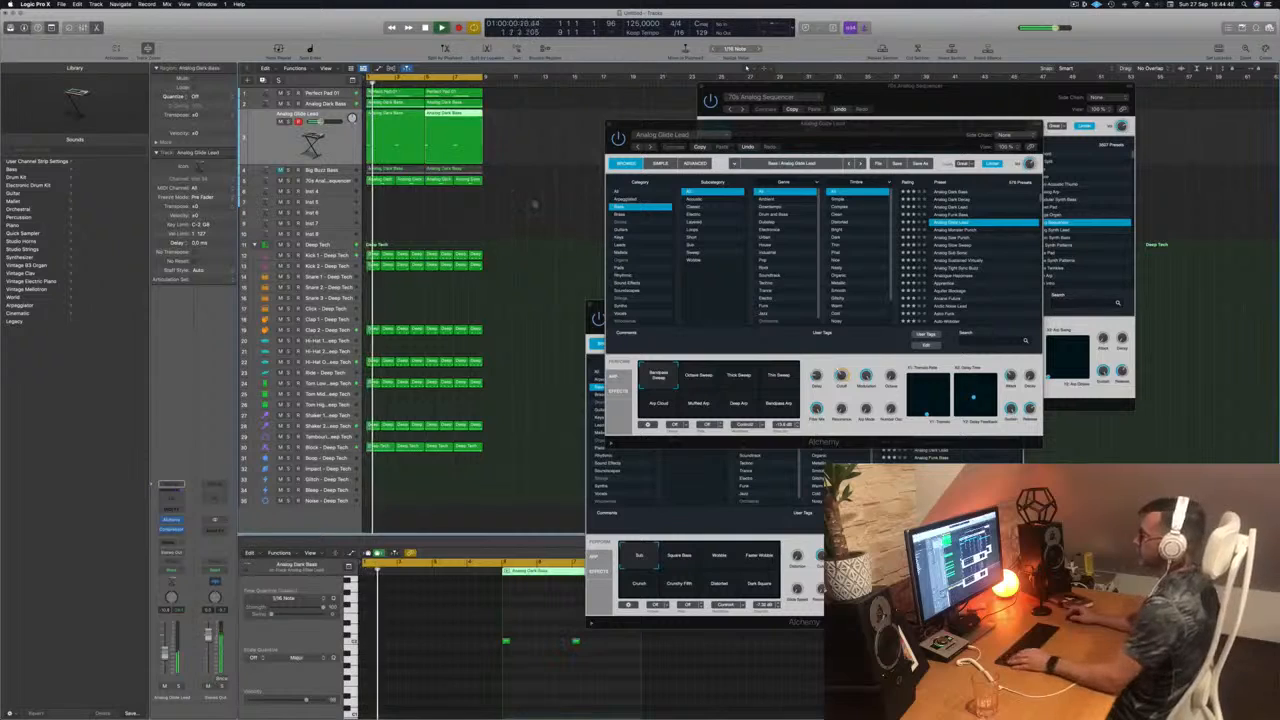
Step: Reposition the Alchemy window and audition the bass presets one by one from Analog Monster Punch to Analogue Happiness
drag(820, 135, 744, 152)
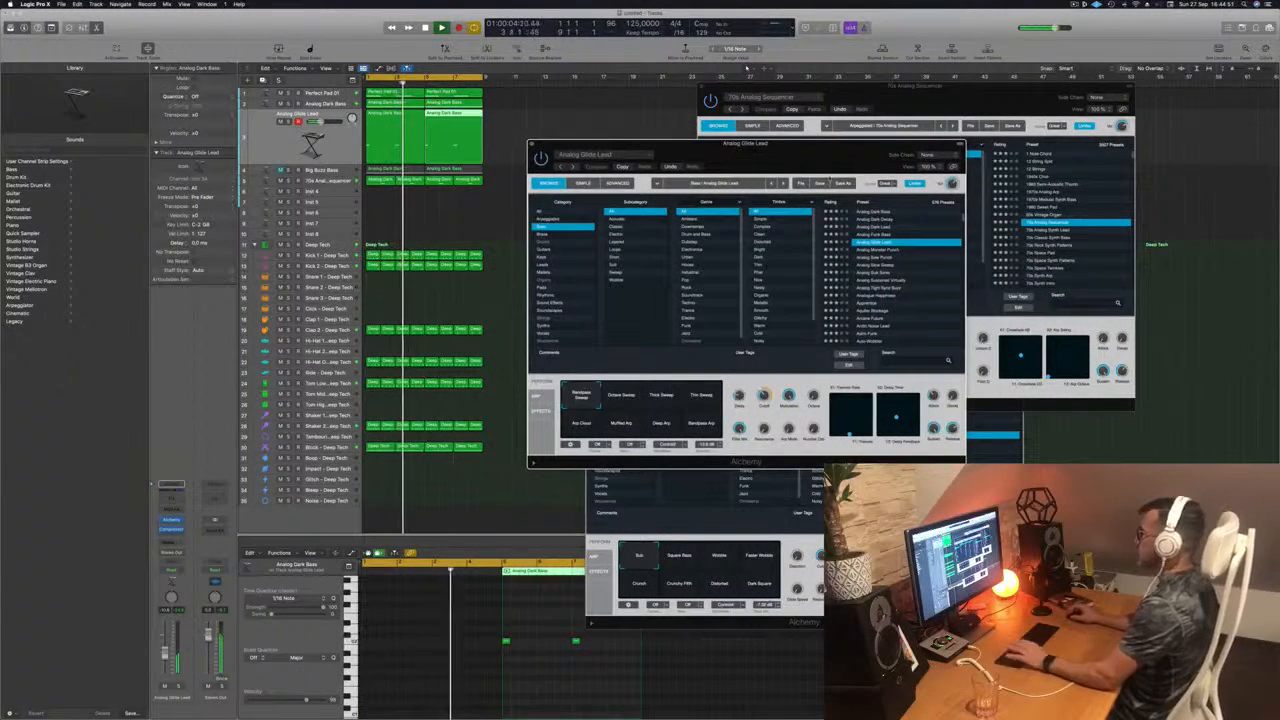
key(Down)
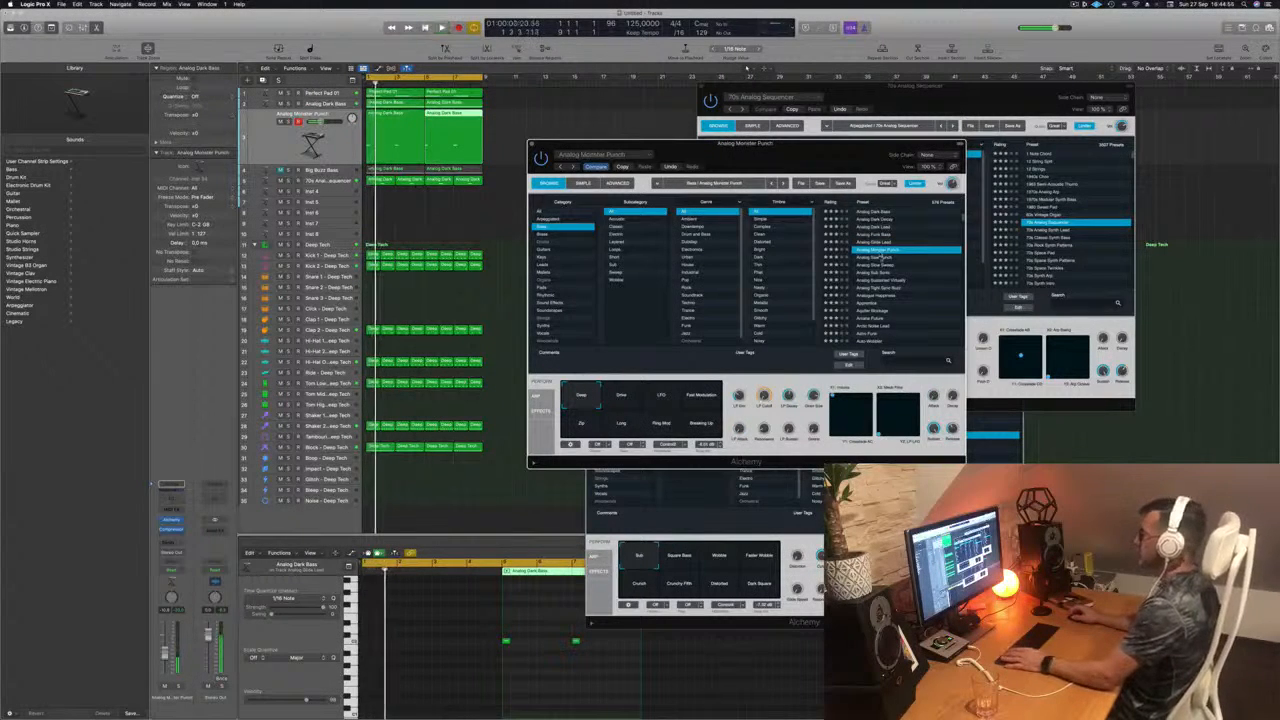
key(Down)
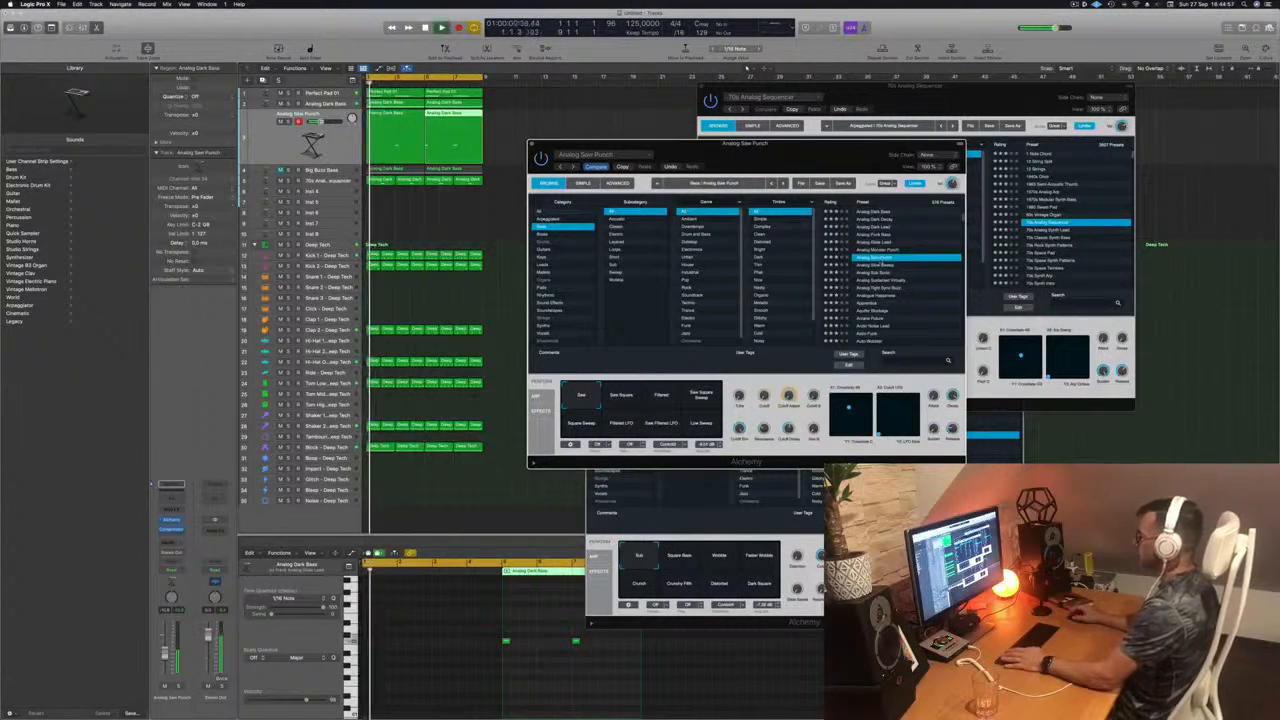
key(Down)
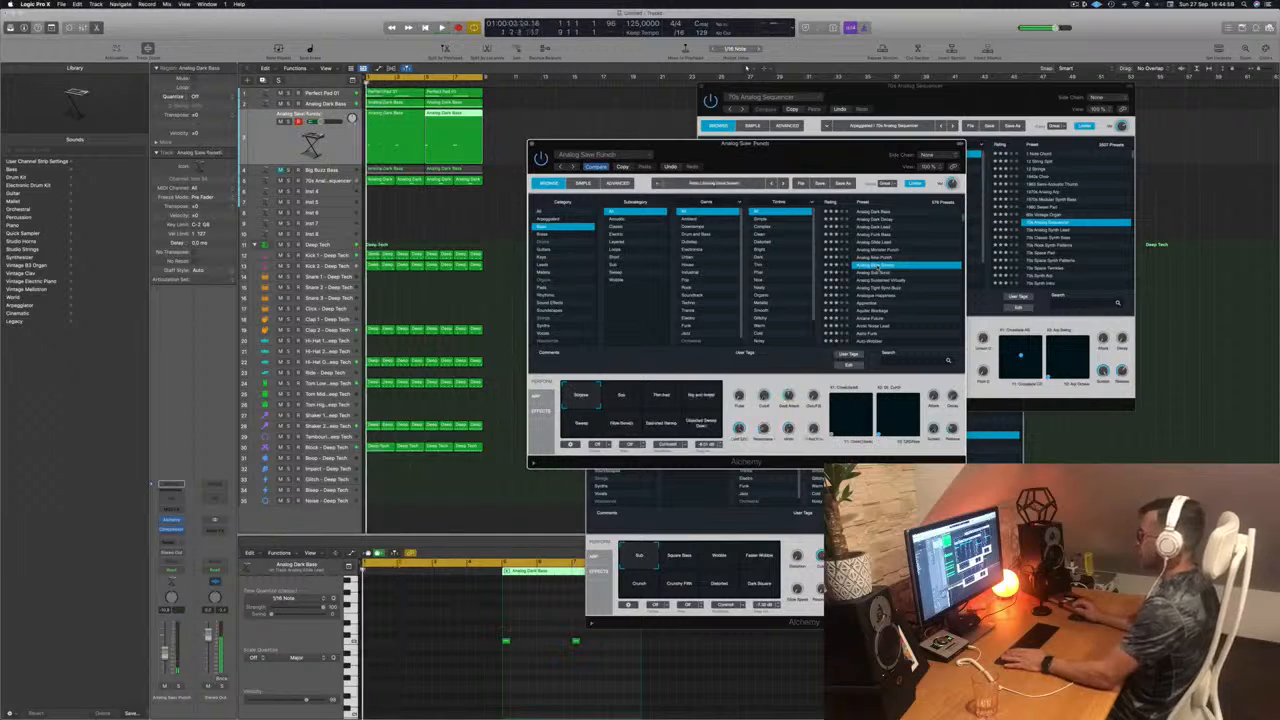
key(Down)
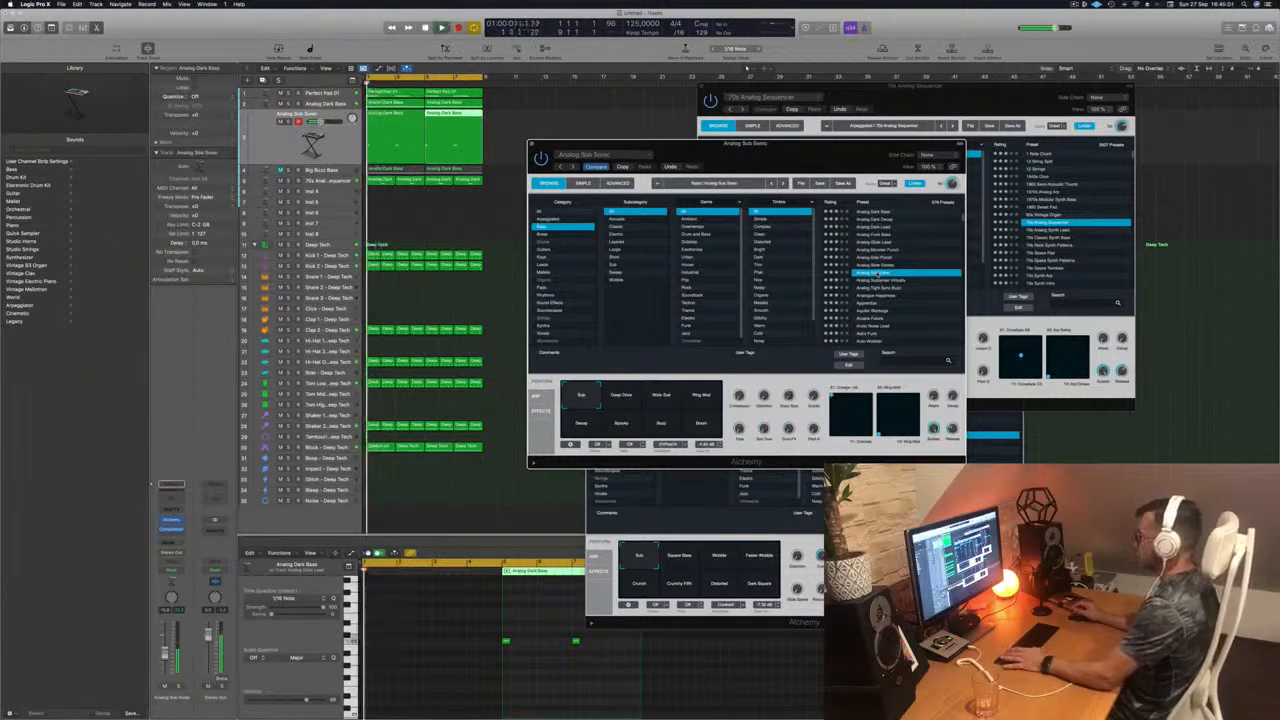
key(Down)
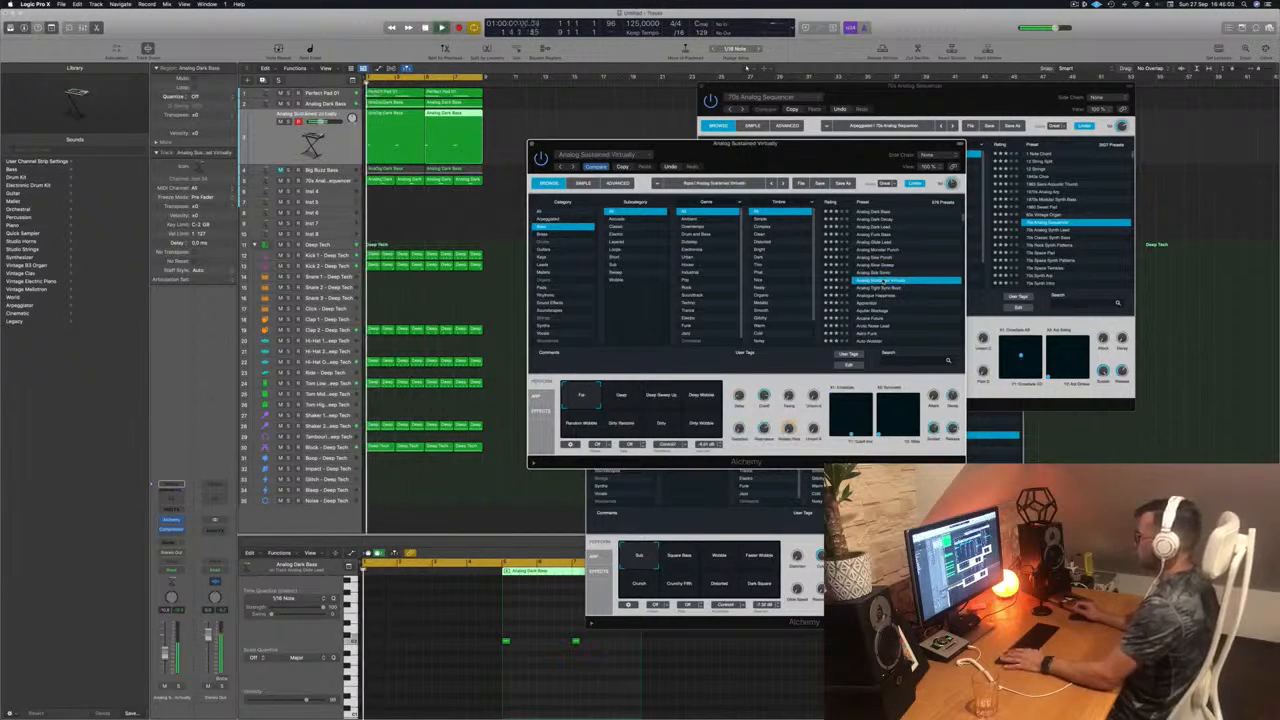
key(Down)
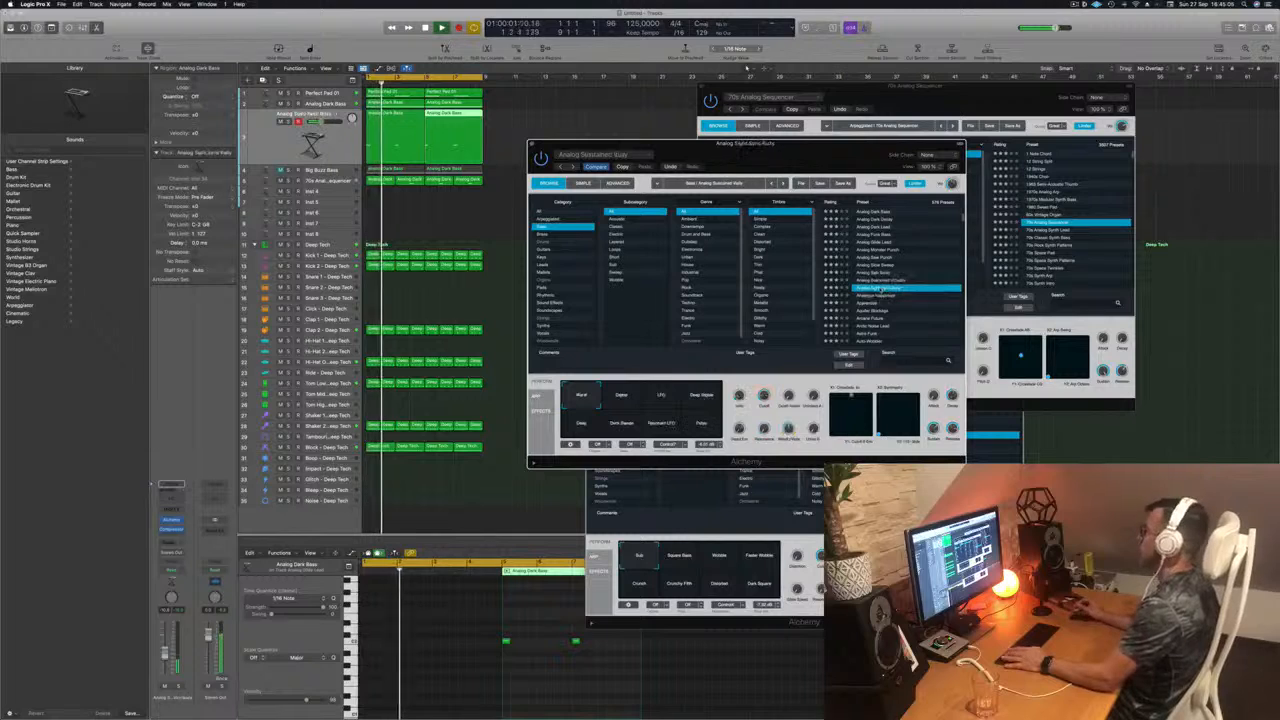
key(Down)
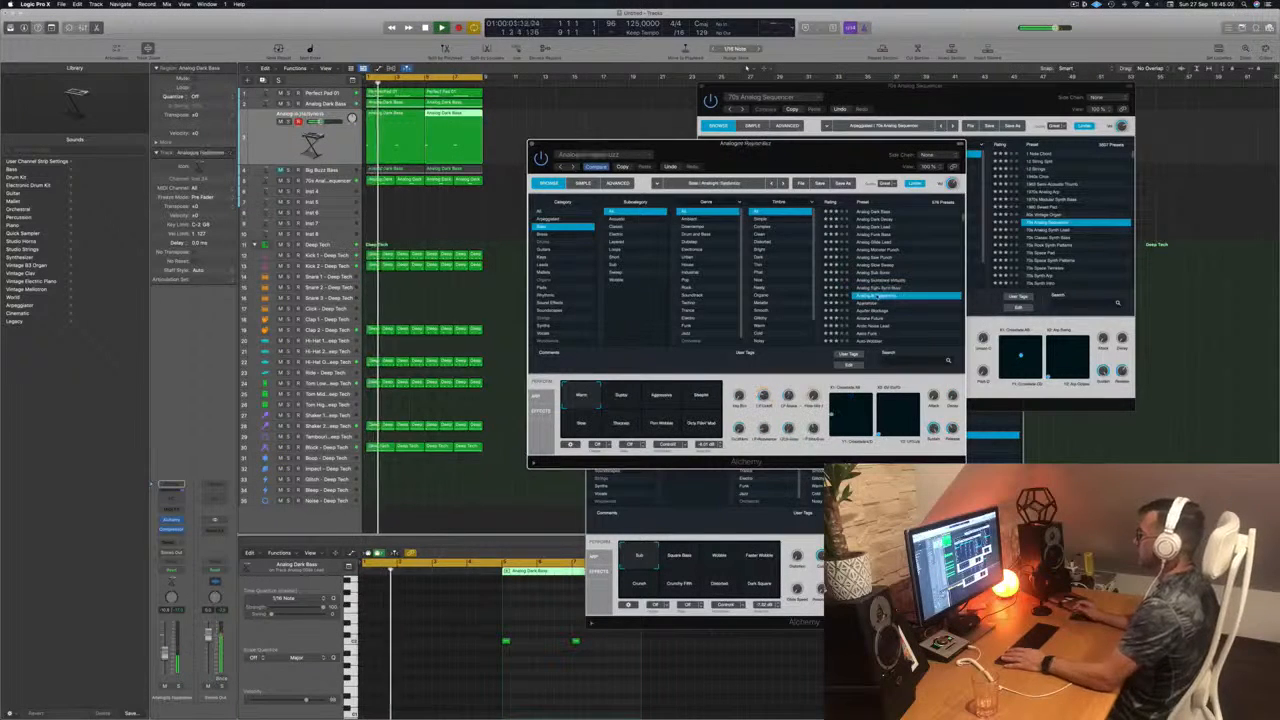
Step: Audition the Aquifer Blockage, Baby Dripper, Bad Intensions and Ball Bass presets on the same track
click(872, 311)
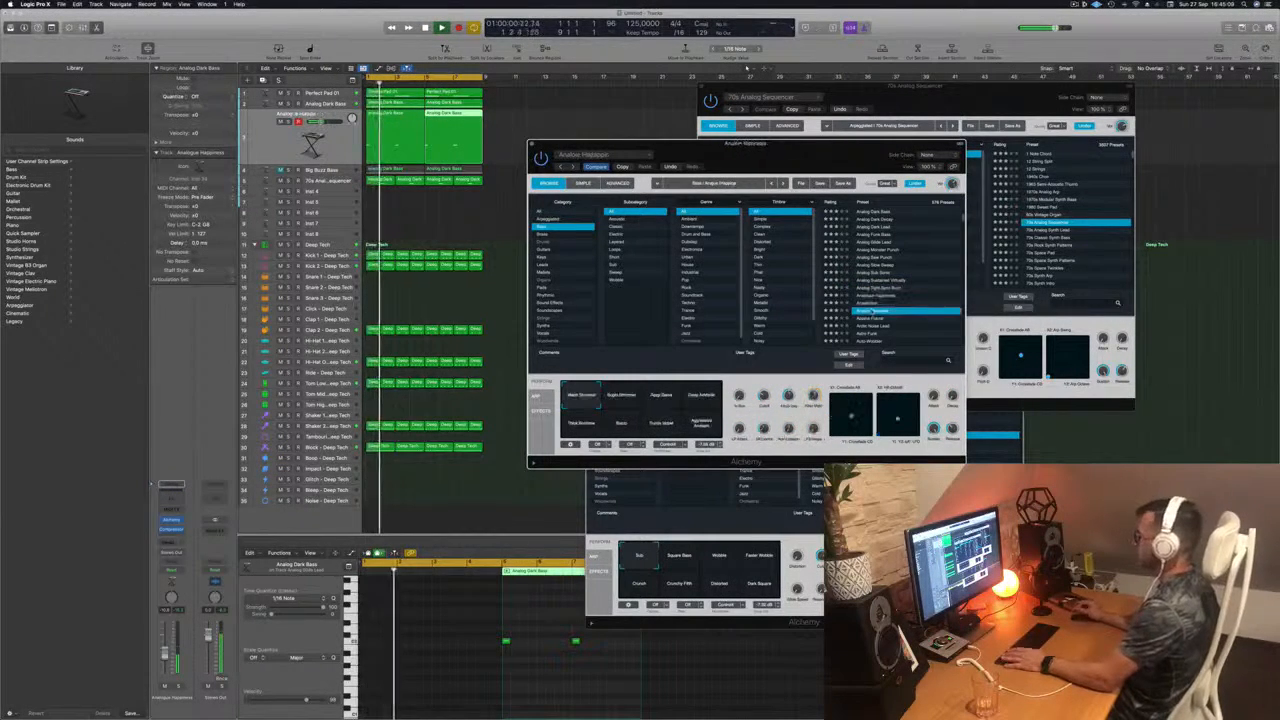
scroll(890, 300, down, 3)
click(873, 296)
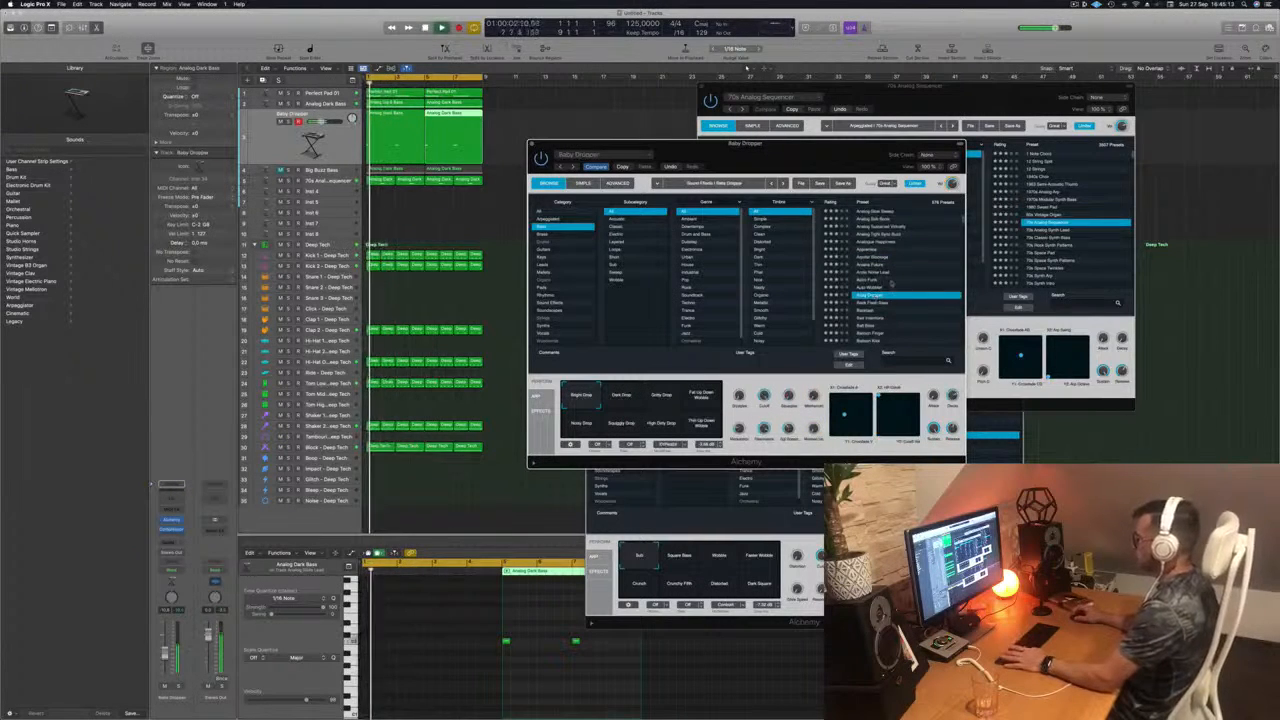
scroll(890, 284, down, 3)
click(871, 277)
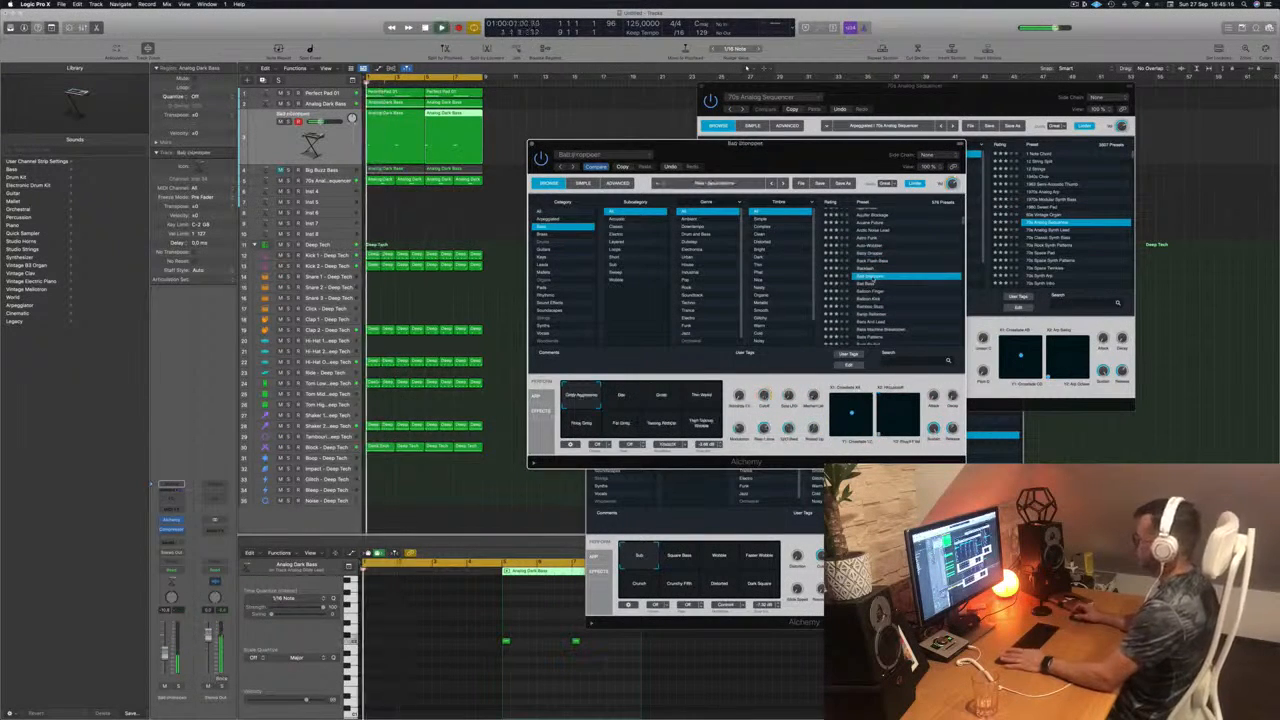
scroll(871, 285, down, 2)
click(865, 250)
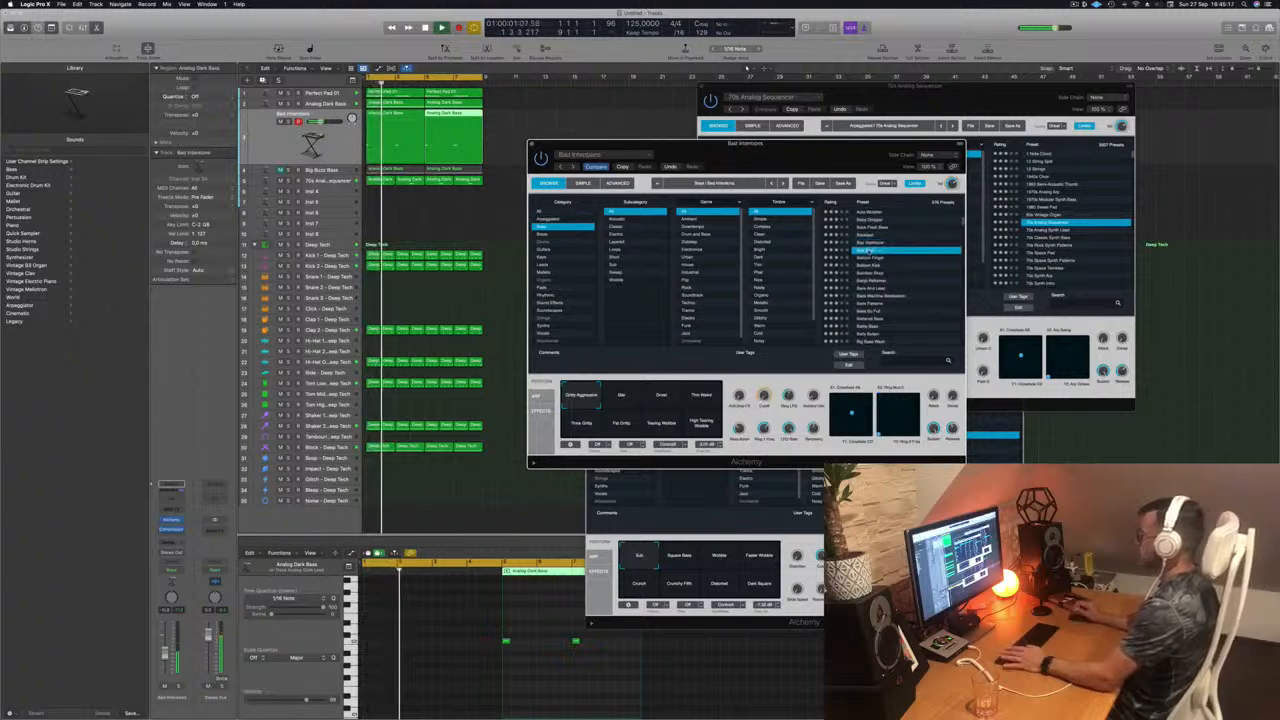
Step: Continue through the bass presets via Battered Bass and load Big Bright Lead during playback
scroll(865, 250, down, 3)
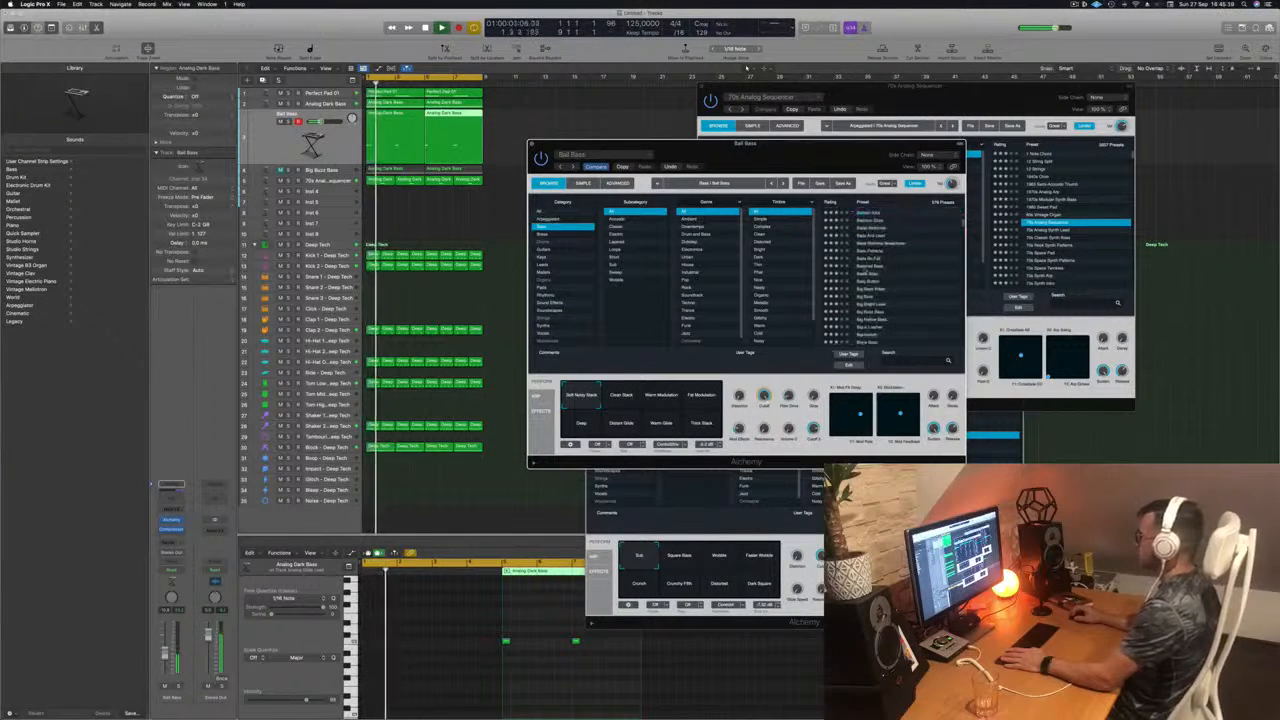
key(space)
scroll(900, 267, down, 2)
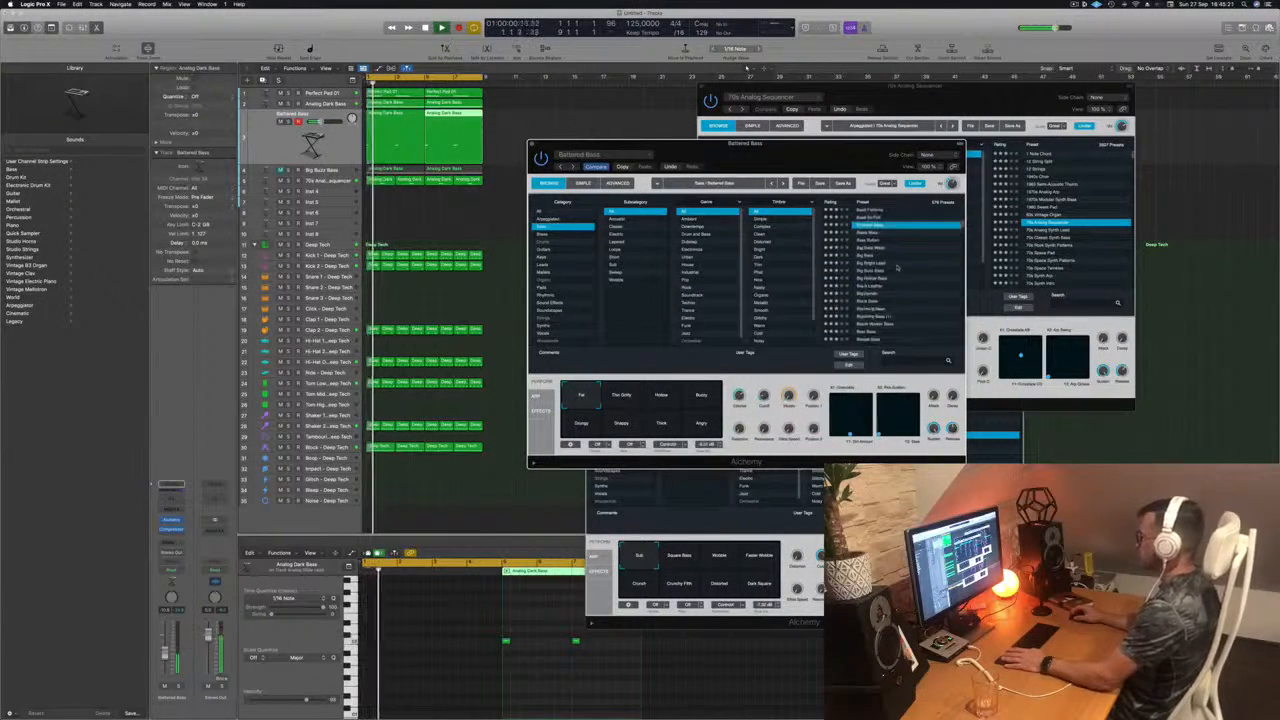
click(873, 264)
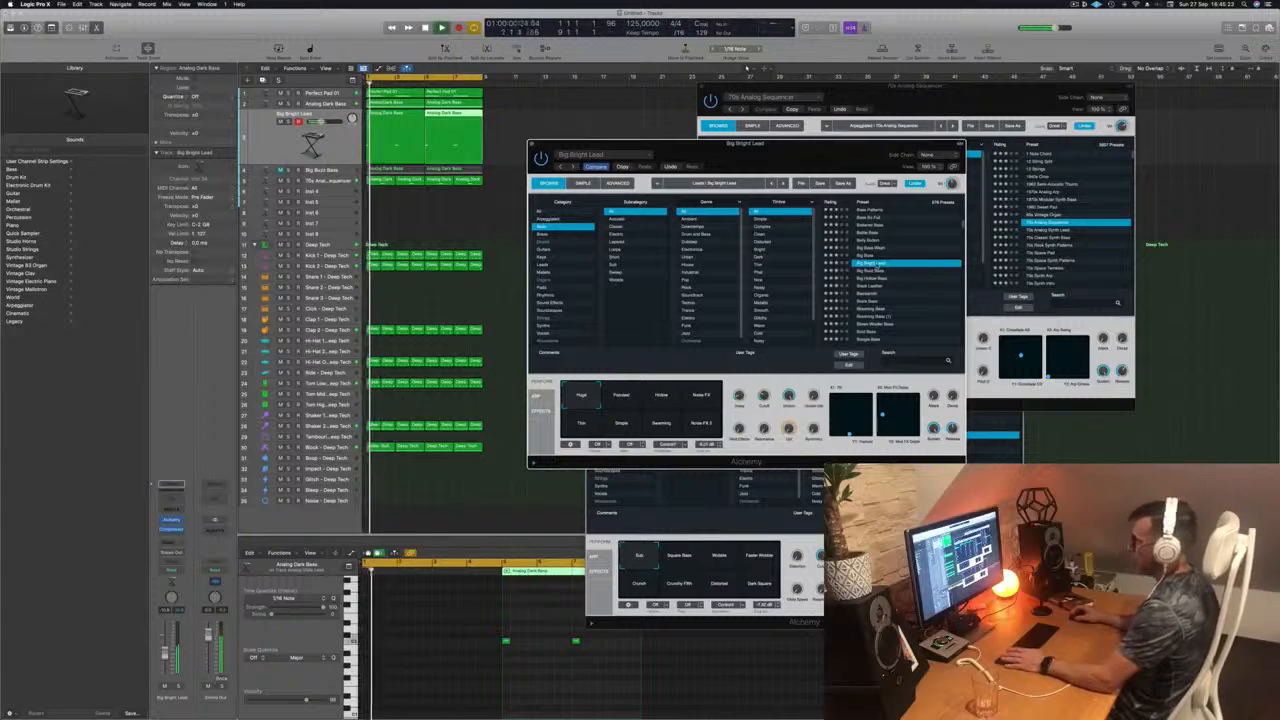
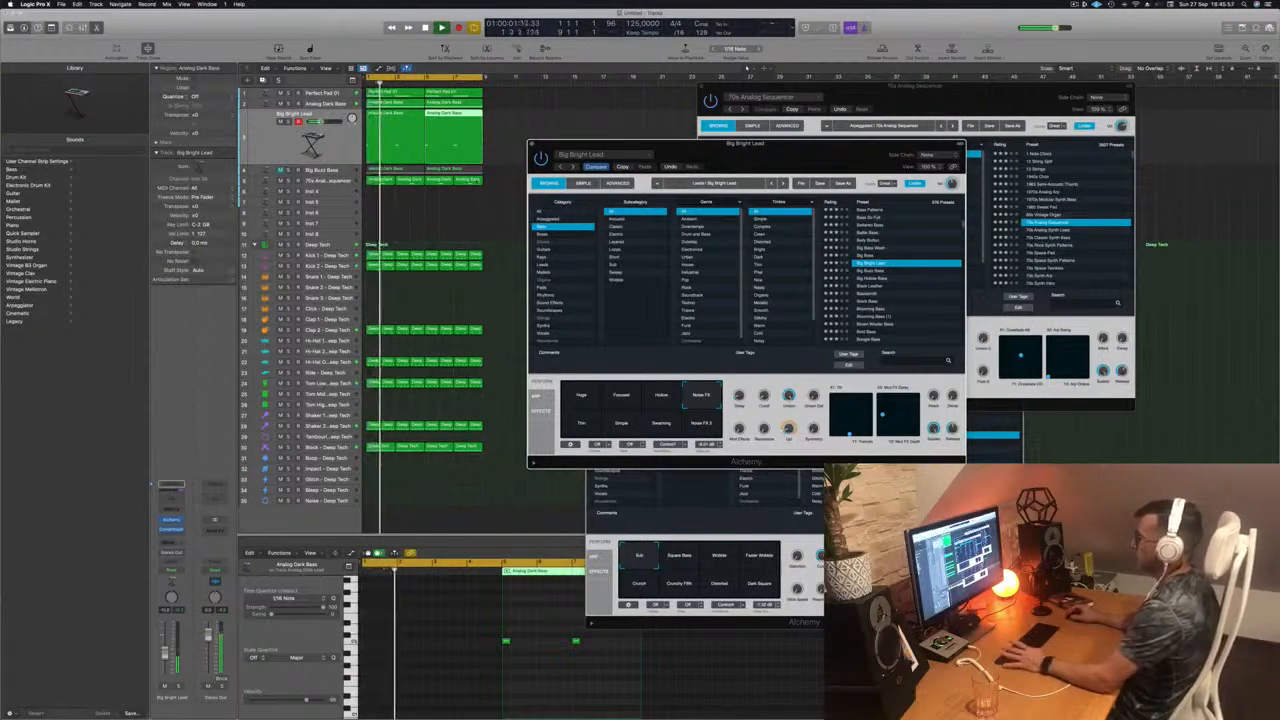
Step: Select the Big Bright Lead track and audition the preset's Noise FX 2, Swarming, Simple and Thin performance snapshots in Alchemy
click(302, 156)
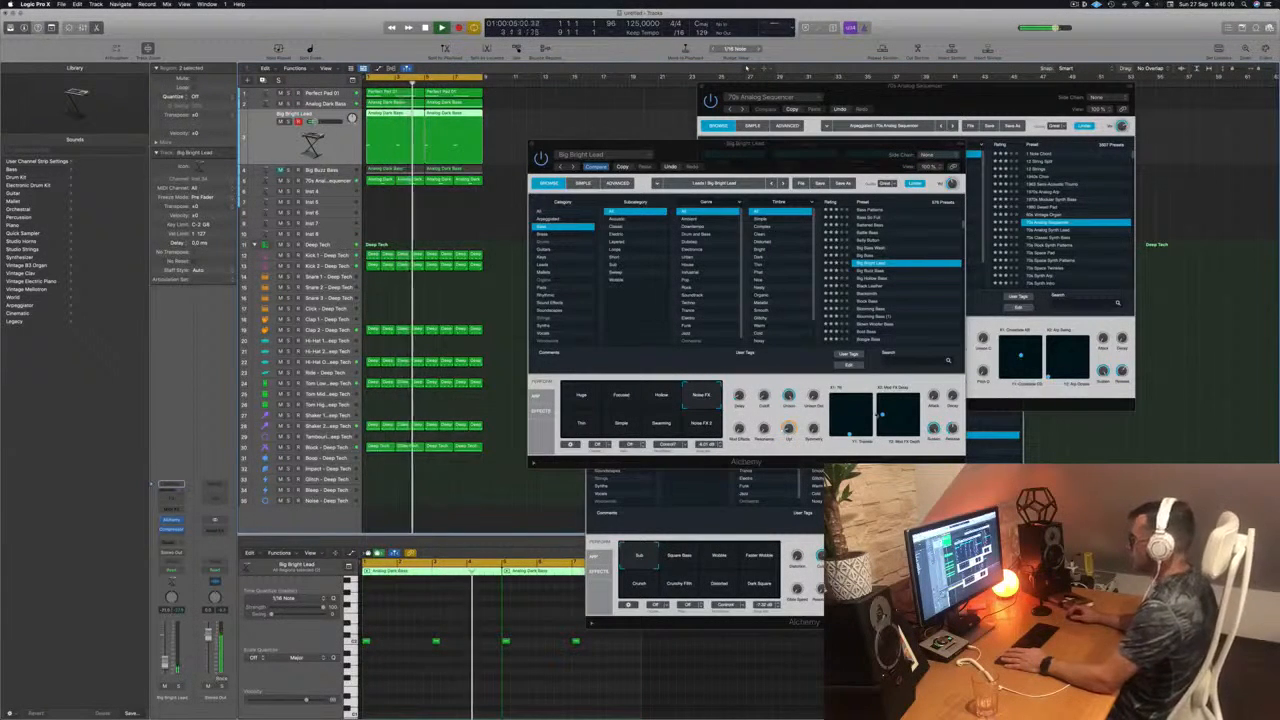
click(703, 424)
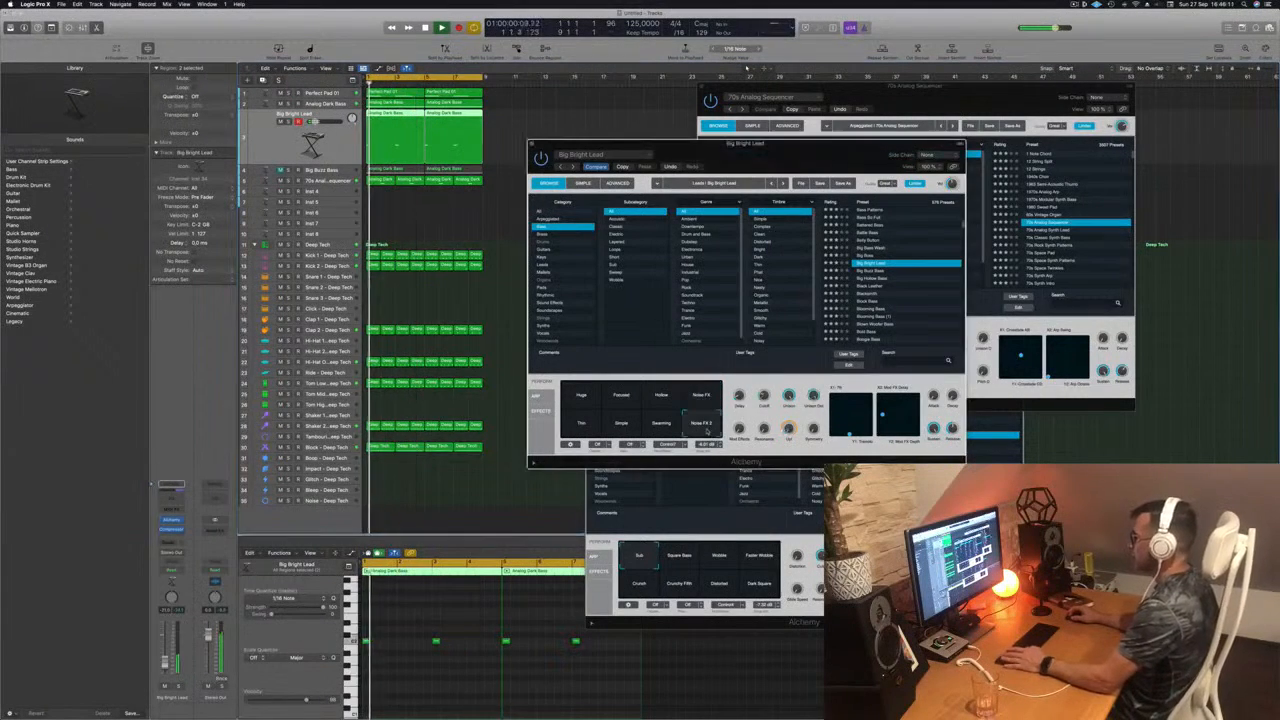
click(661, 424)
click(620, 425)
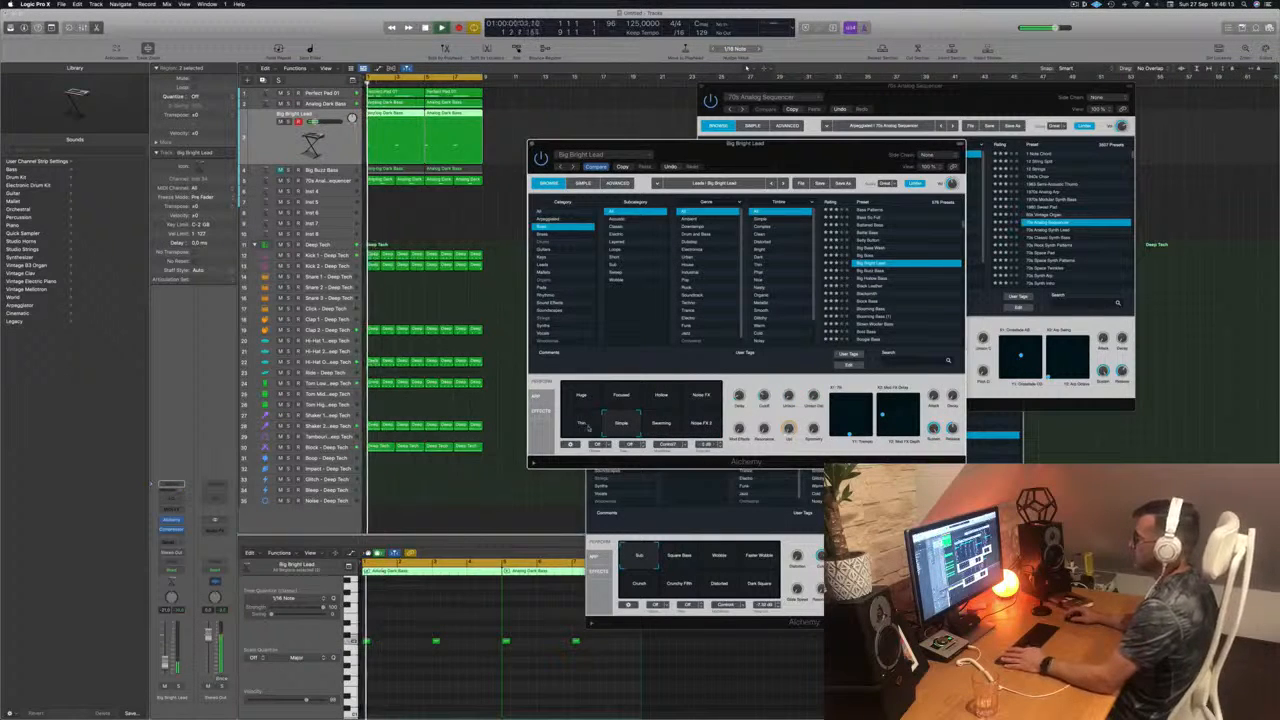
click(582, 424)
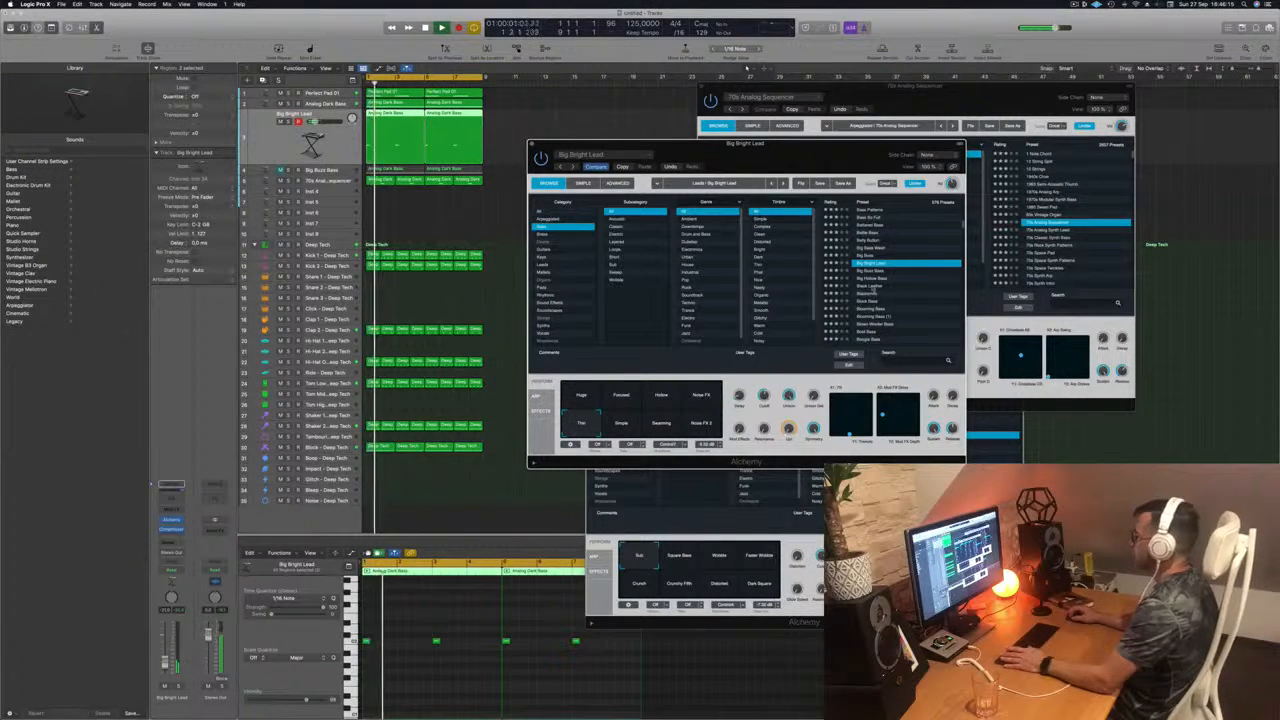
Step: Audition the Black Leather, Blooming Bass and Blown Woofer Bass presets on the lead track during playback
click(873, 287)
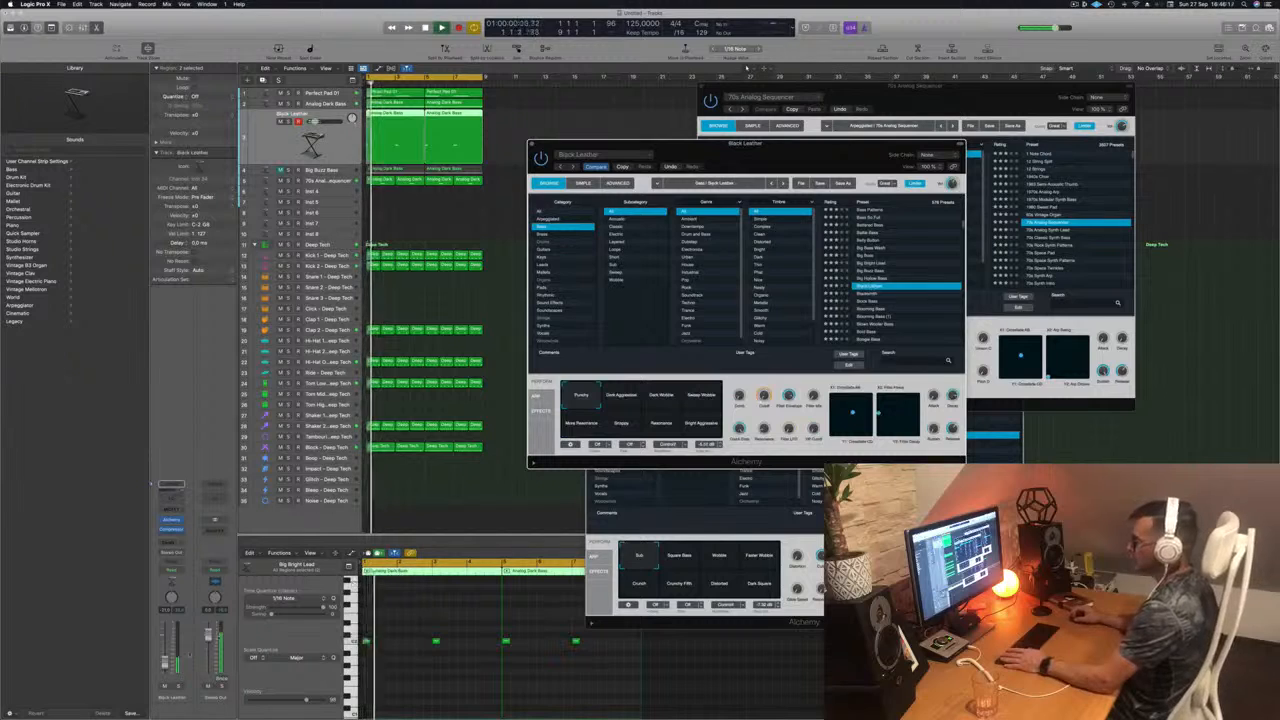
scroll(877, 298, down, 1)
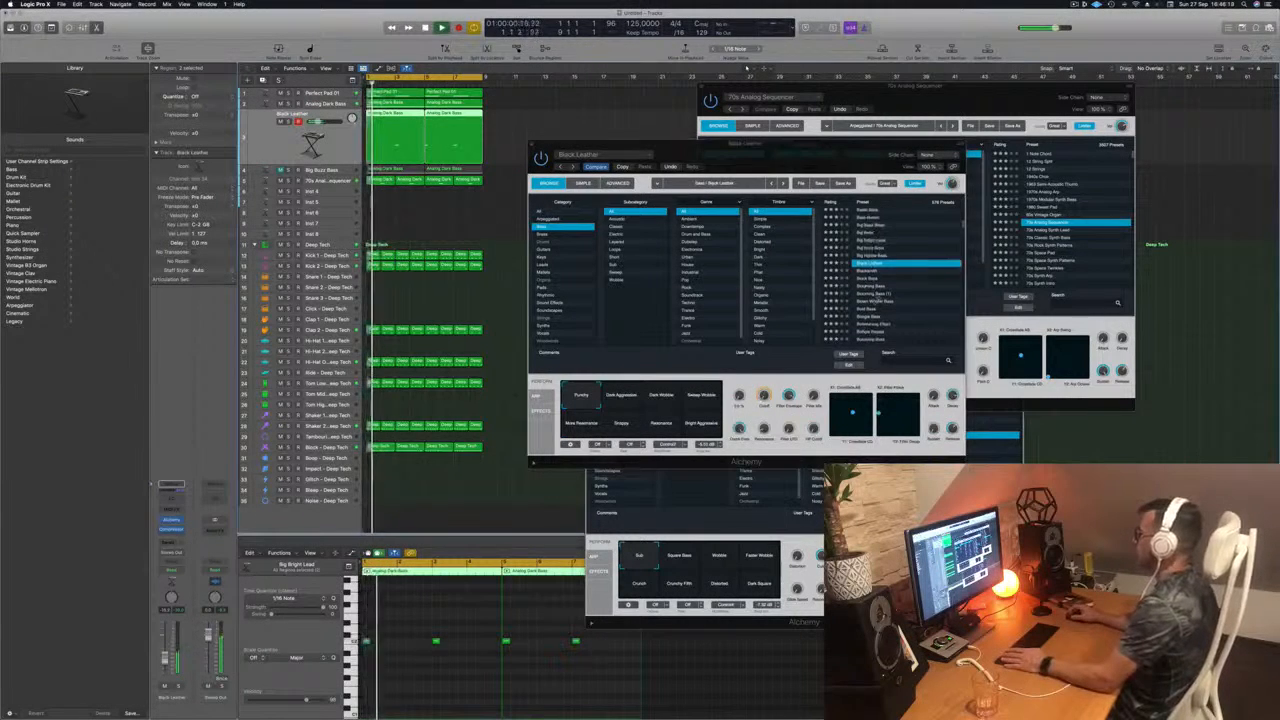
click(873, 287)
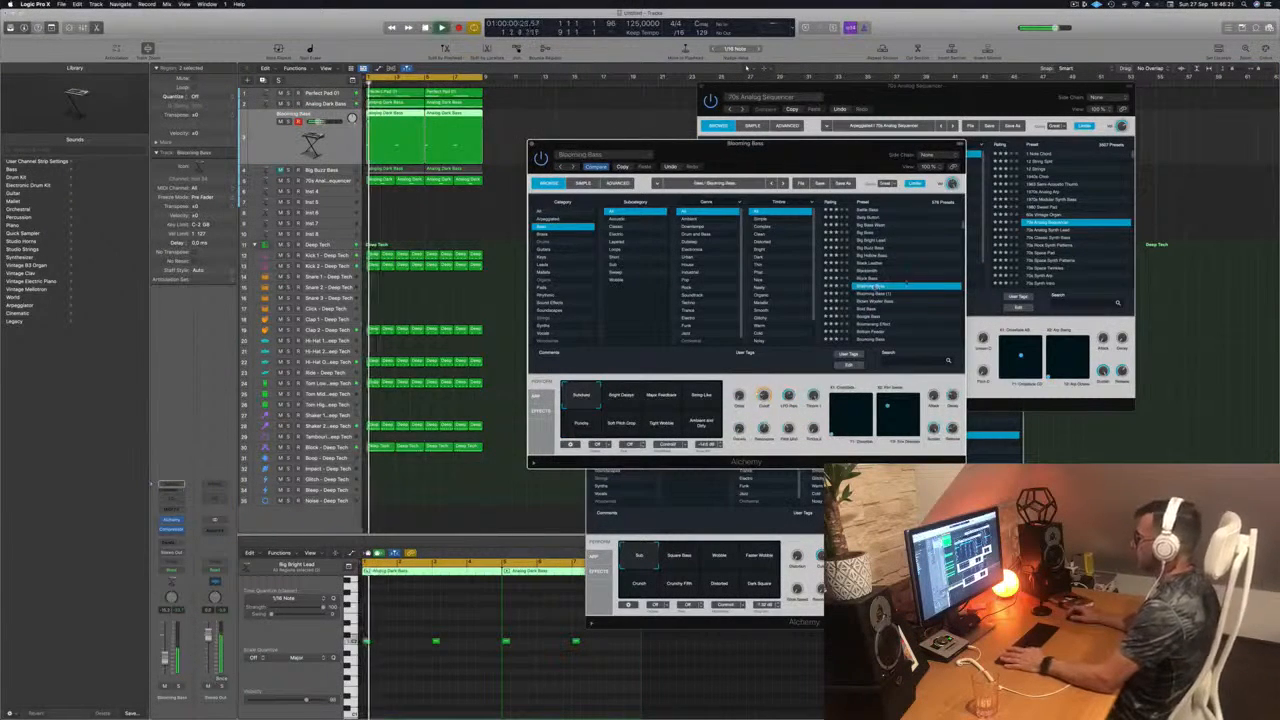
scroll(907, 300, down, 1)
click(877, 284)
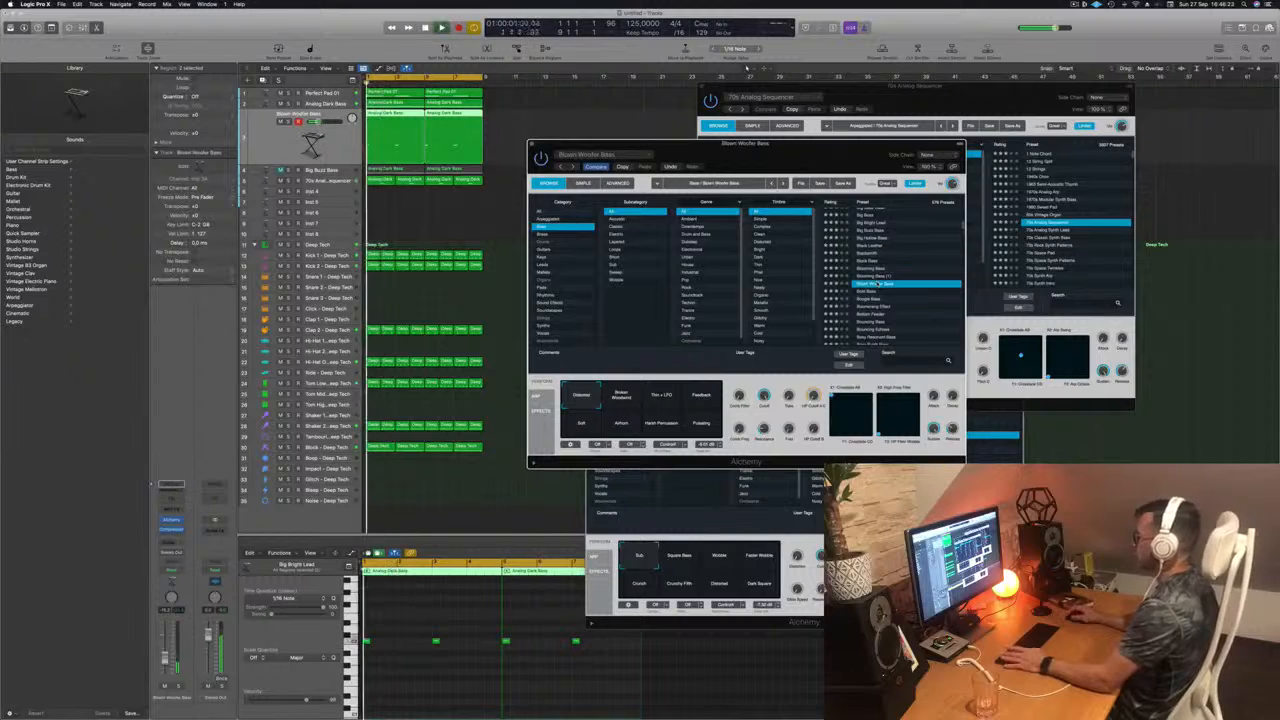
Step: Continue auditioning the Alchemy bass presets via Bottom Feeder and load Bouncing Echoes
click(866, 291)
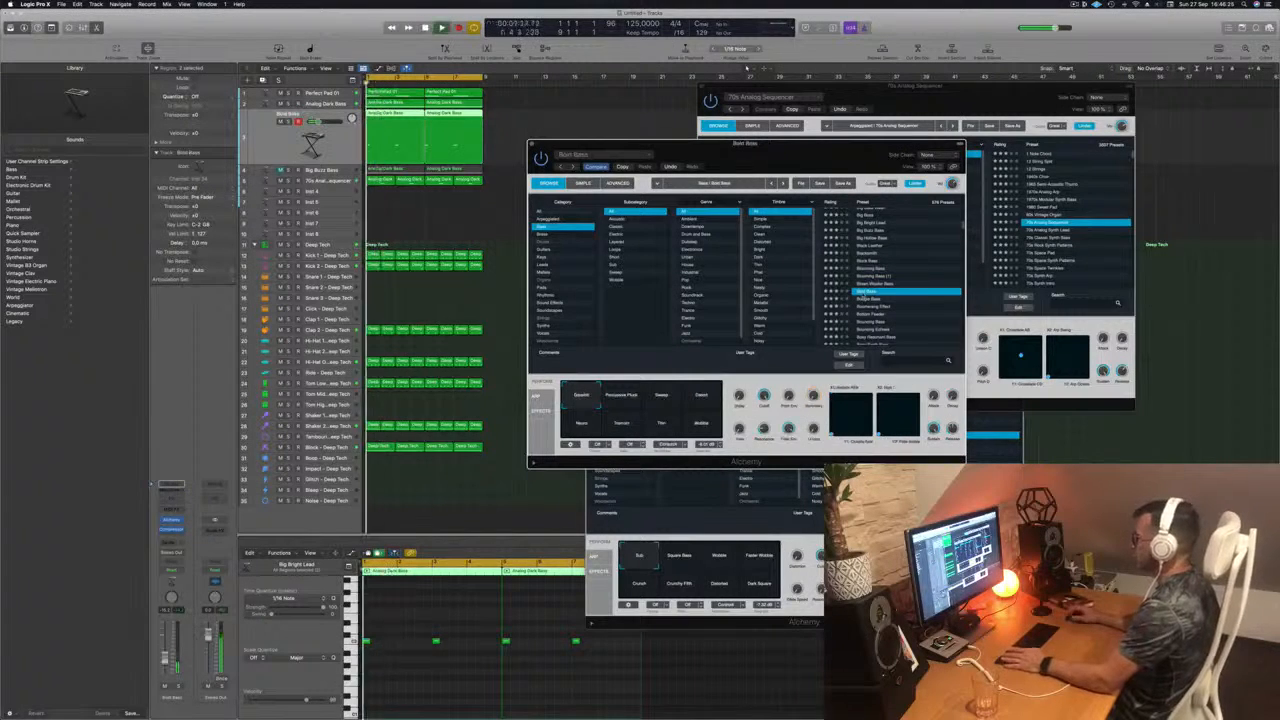
scroll(888, 298, down, 1)
click(870, 286)
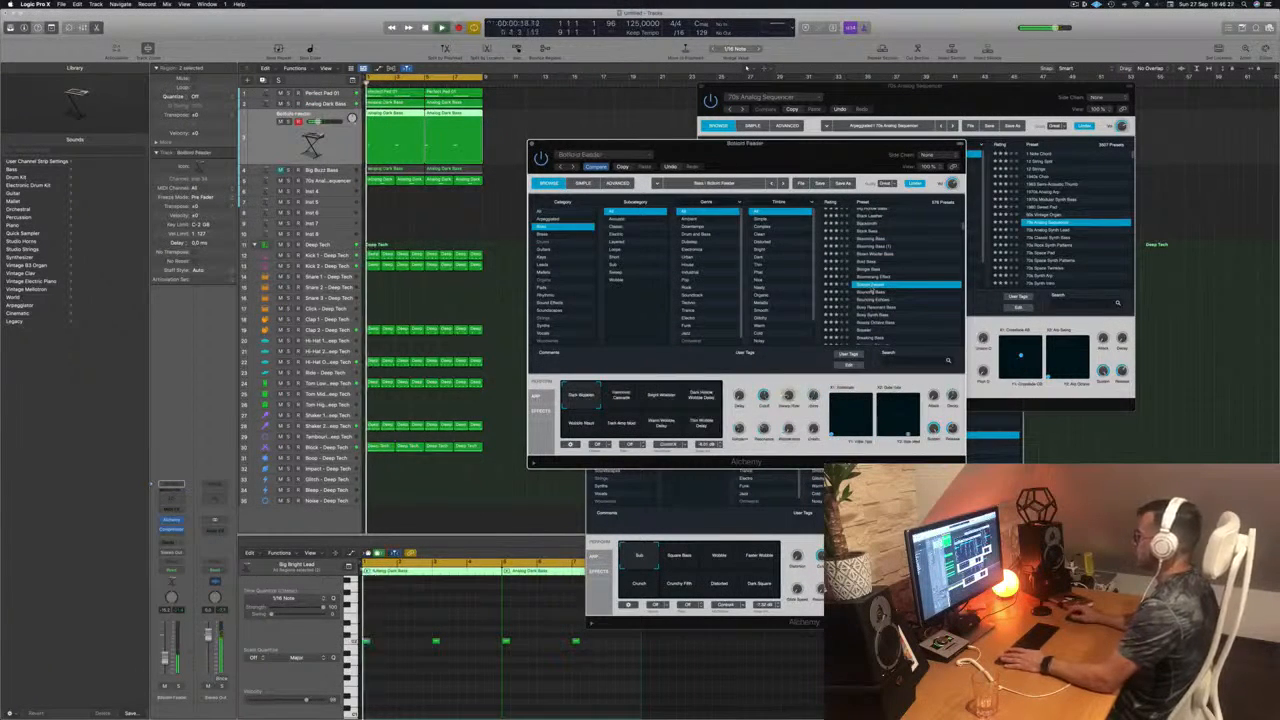
scroll(880, 290, down, 1)
click(886, 273)
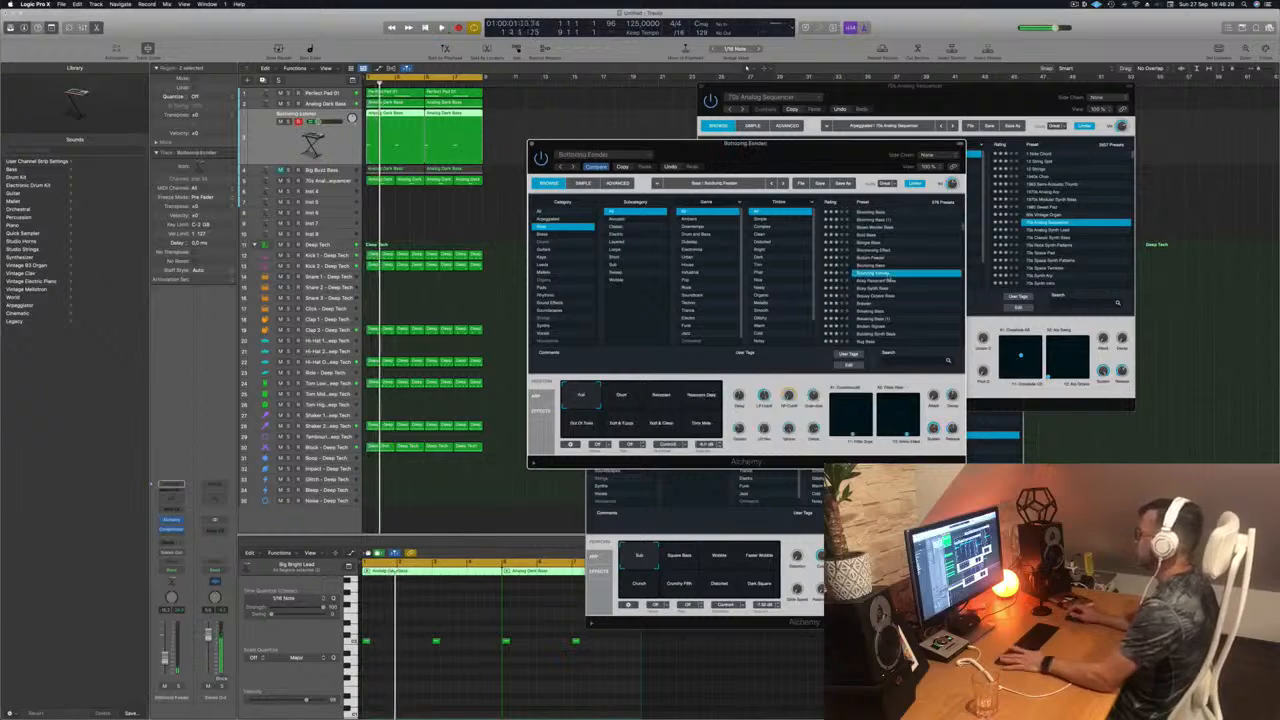
scroll(913, 268, down, 2)
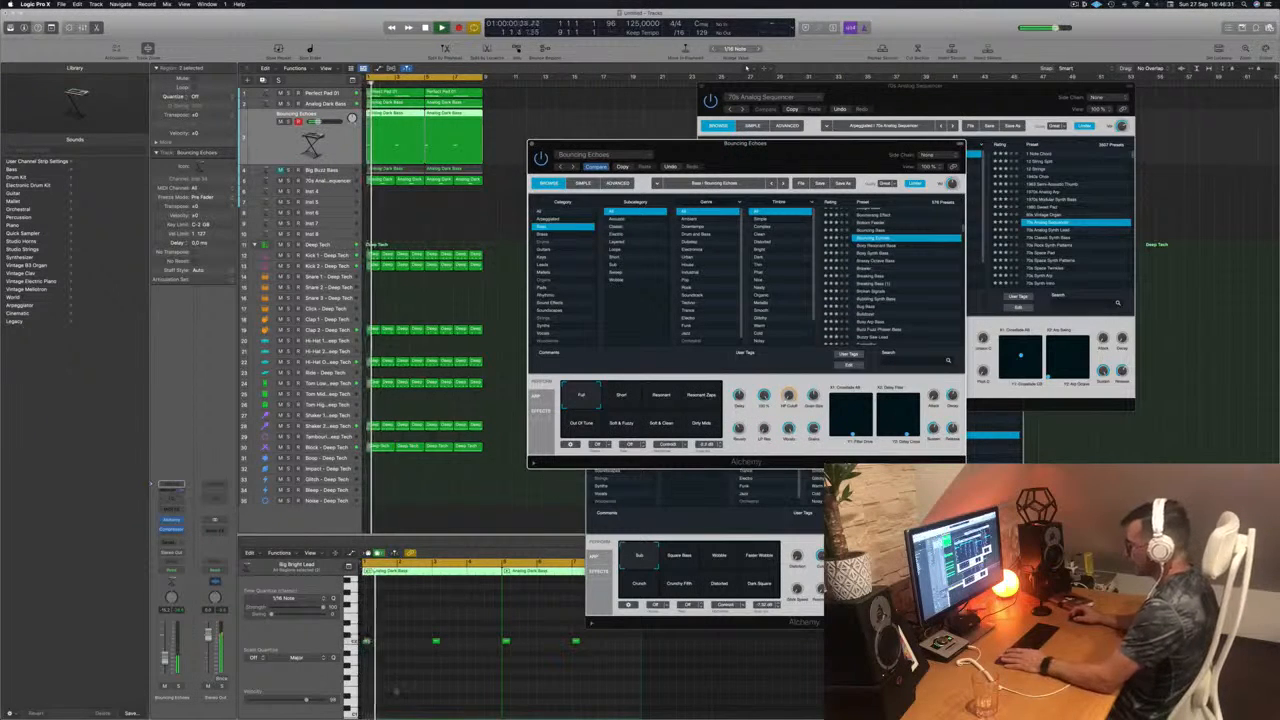
Step: Copy the four selected piano roll notes at the same pitch so that each original is closely followed by a second note
click(403, 687)
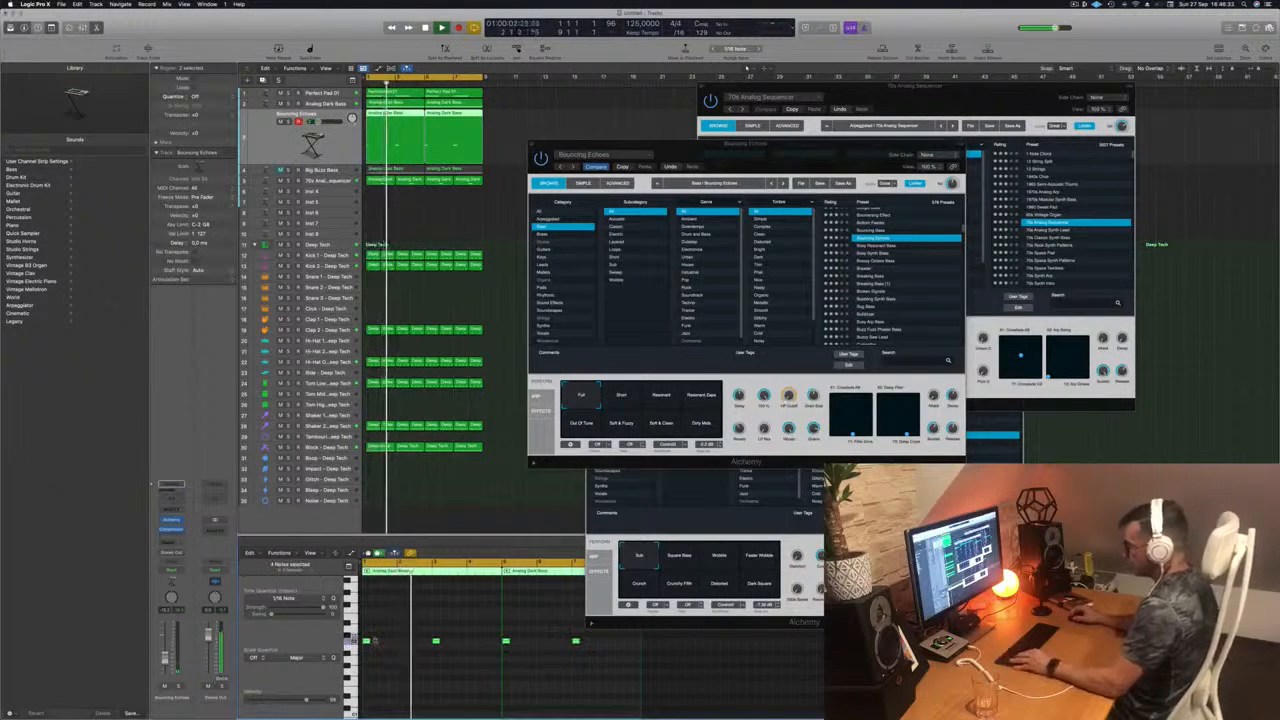
key(super+Right)
key(super+Right)
key(super+Right)
drag(376, 640, 384, 647)
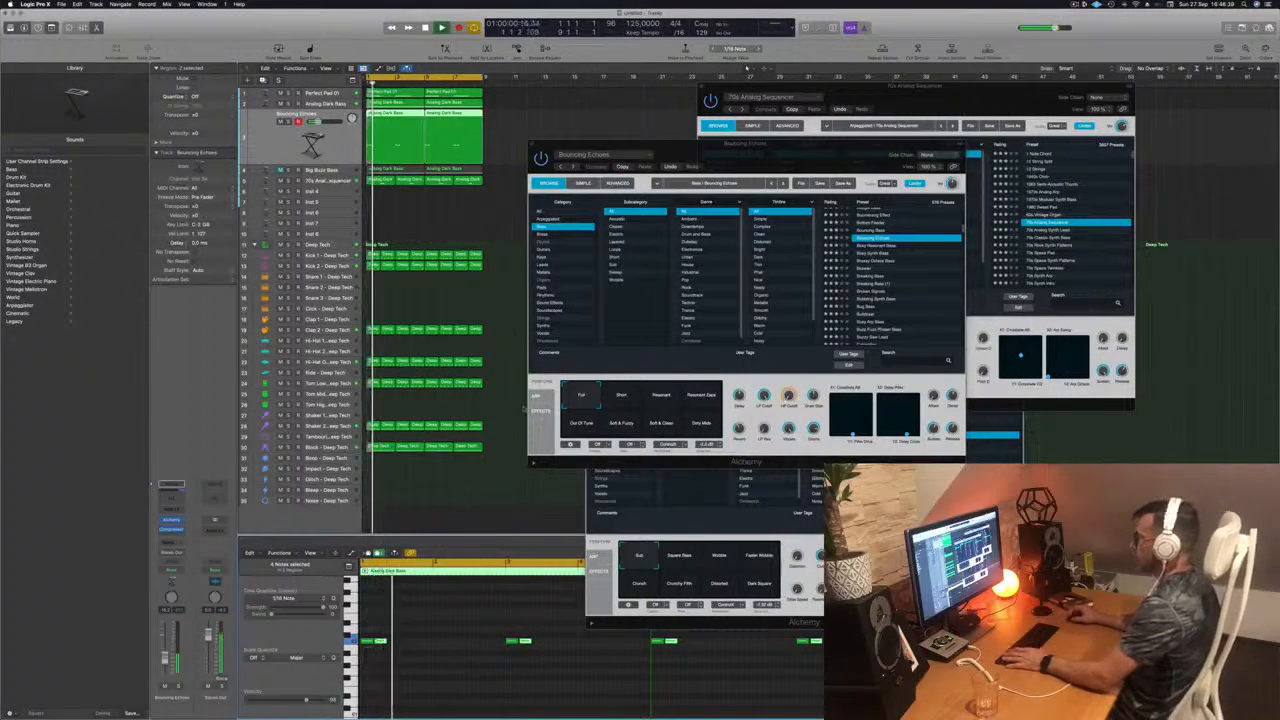
Step: Audition the Brassy Octave Bass, Brawler, Breaking Bass and Busy Arp Bass presets with the doubled notes
click(886, 260)
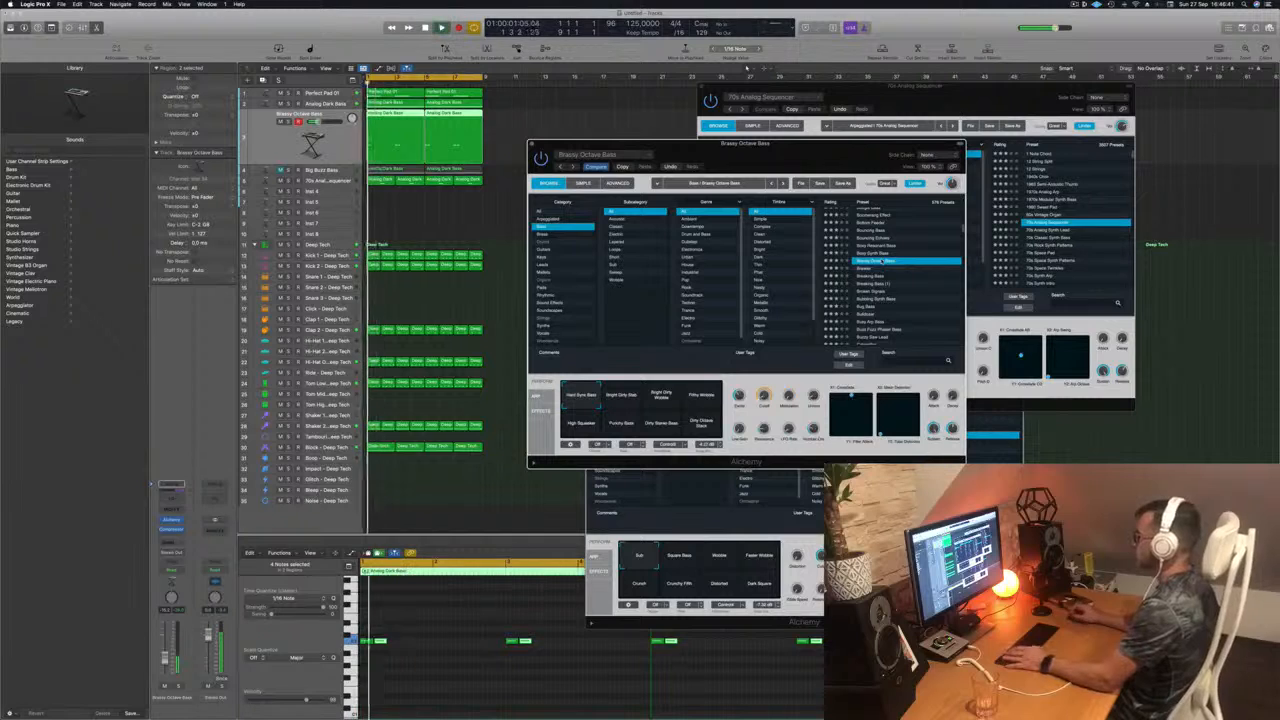
click(870, 269)
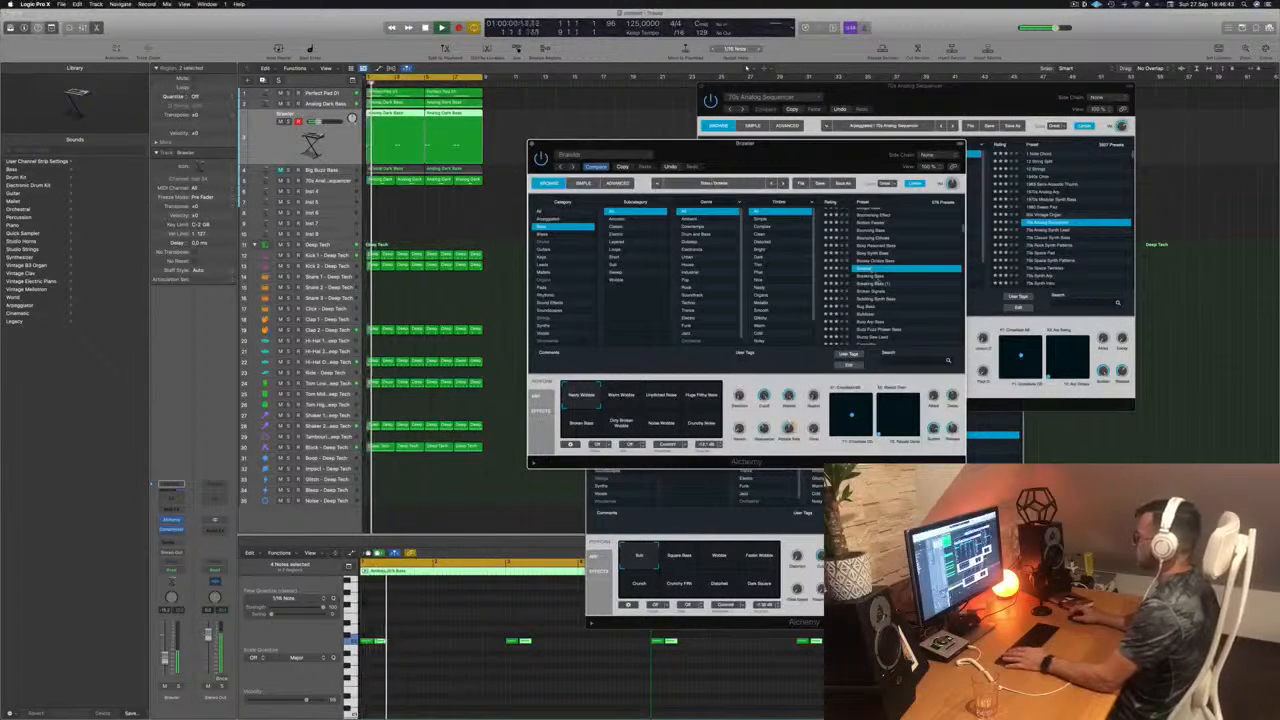
click(872, 276)
scroll(872, 278, down, 2)
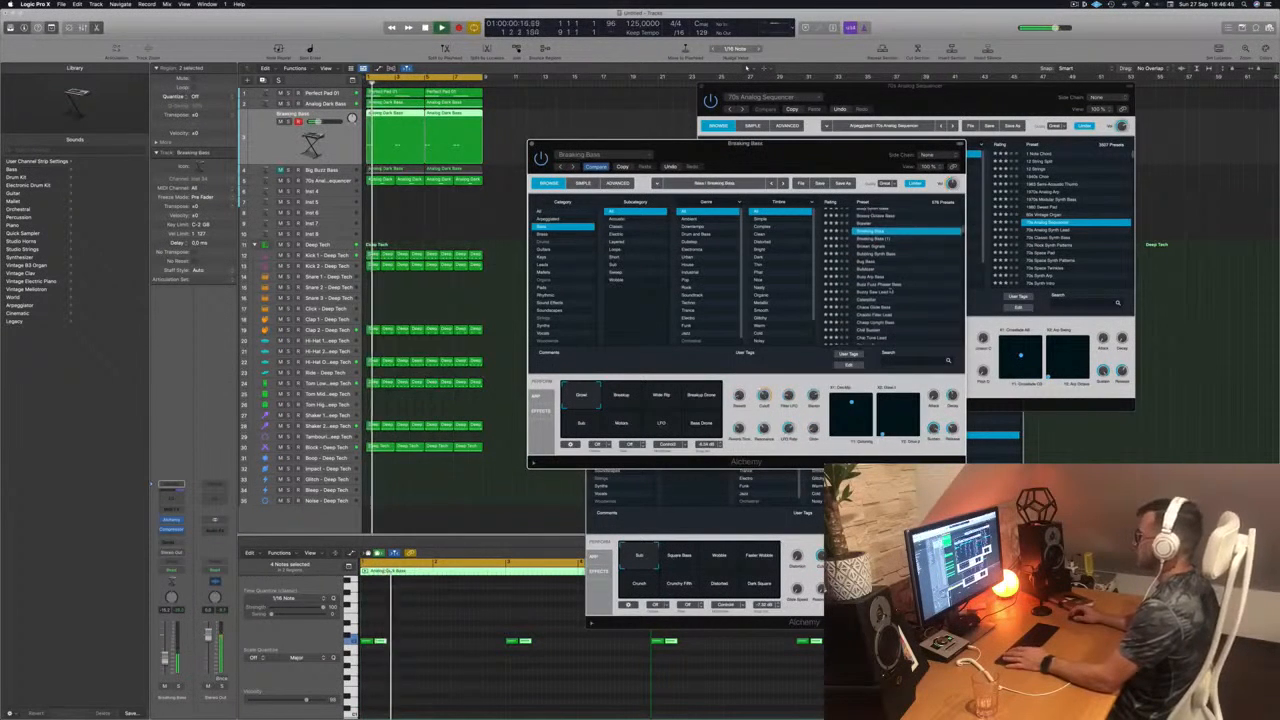
click(877, 278)
scroll(878, 280, up, 1)
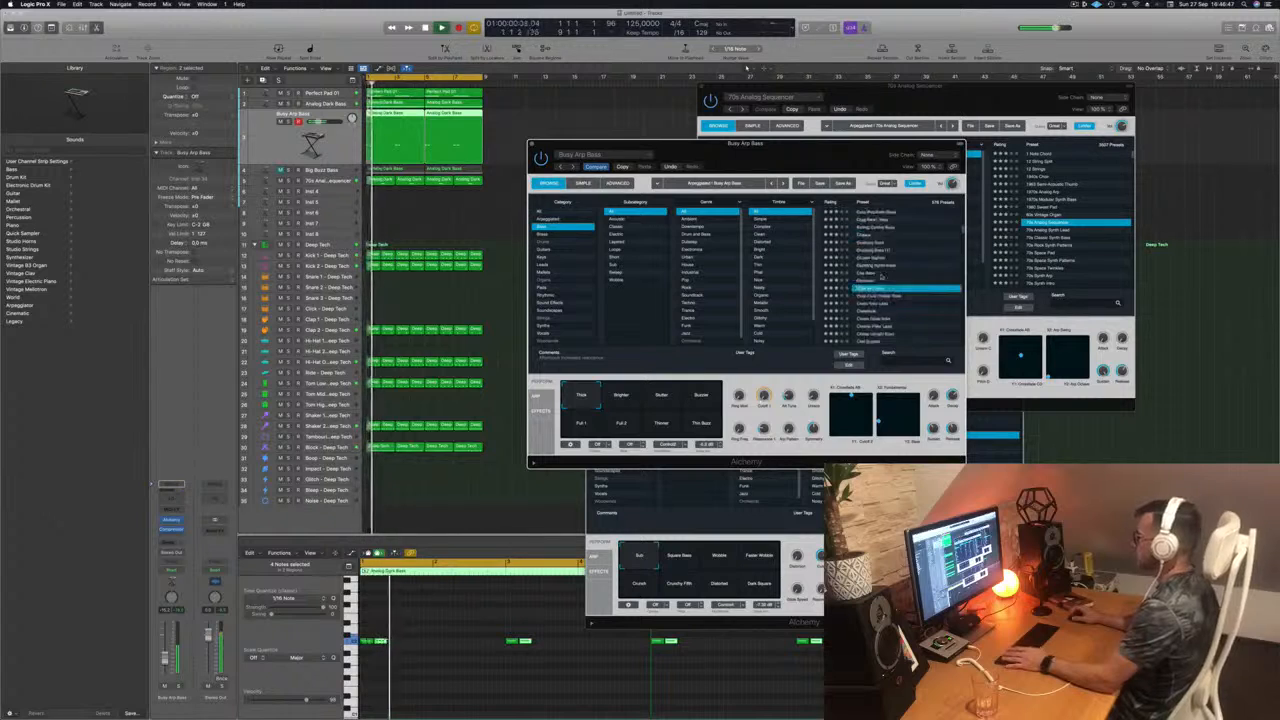
Step: Audition further Alchemy bass presets from Buzzy Saw Lead to Chill Sustain on the same track
scroll(883, 277, down, 1)
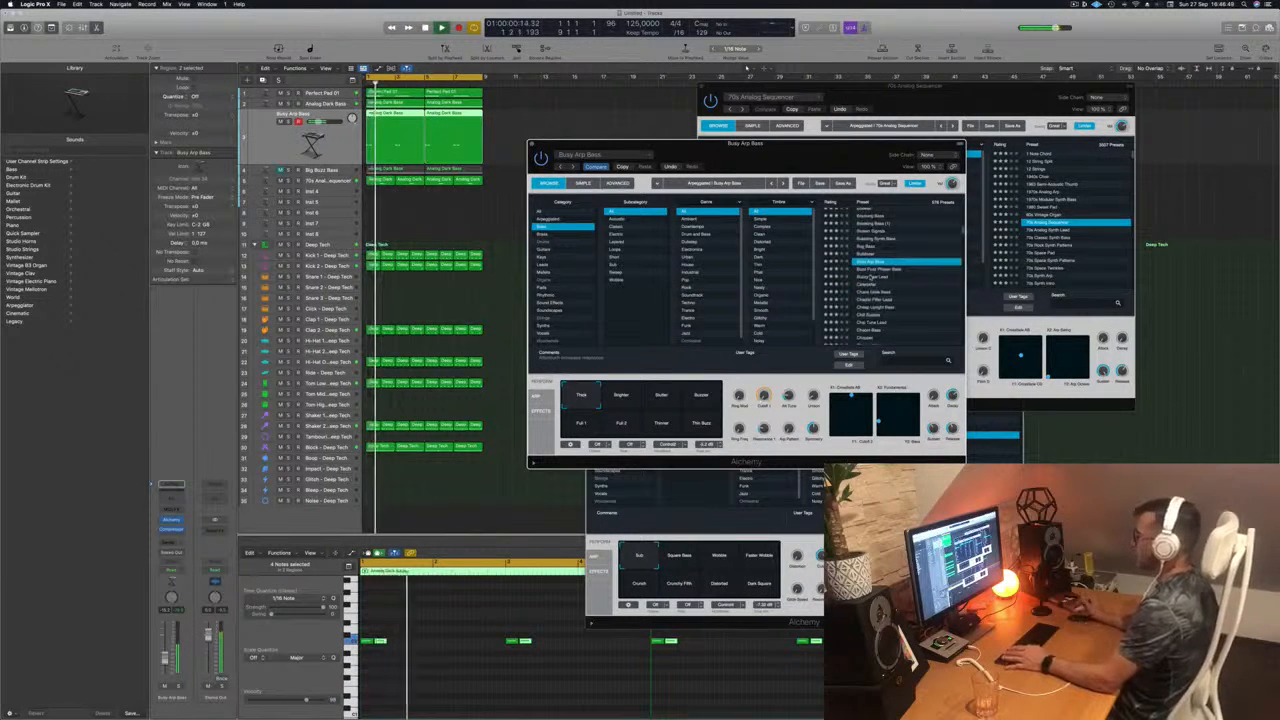
click(871, 277)
scroll(880, 275, down, 1)
click(882, 268)
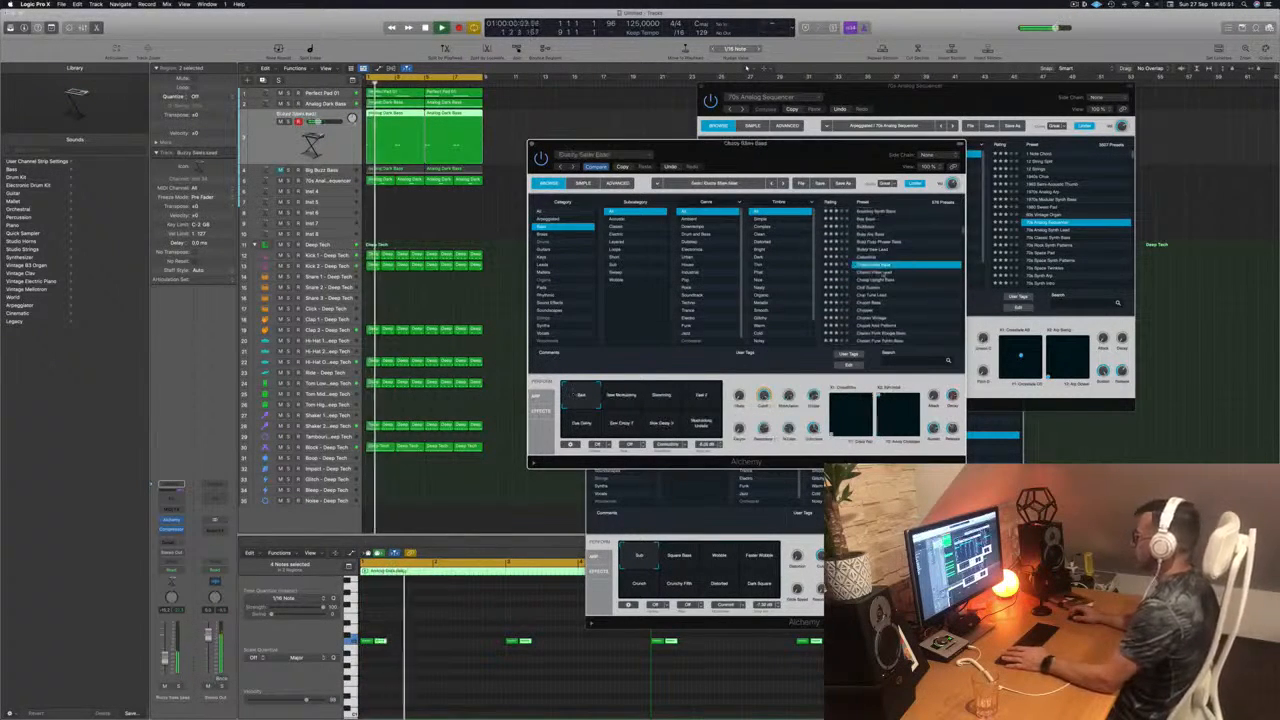
scroll(886, 280, down, 1)
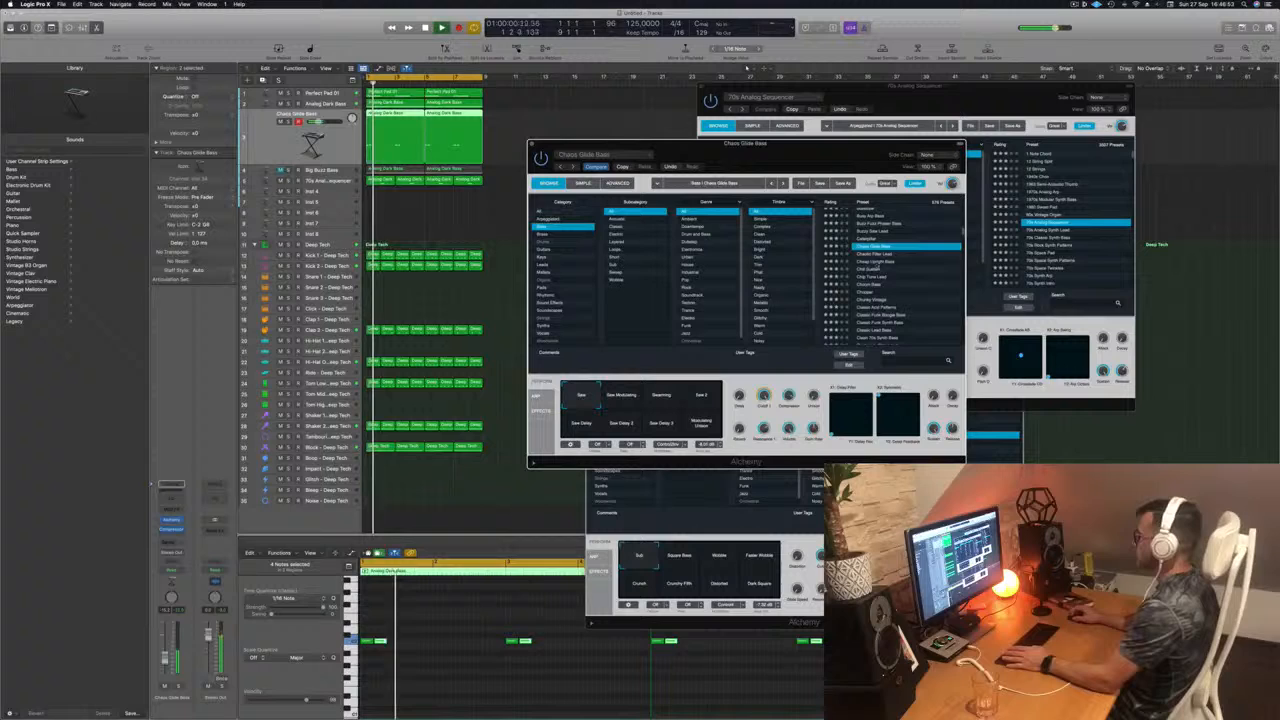
click(874, 269)
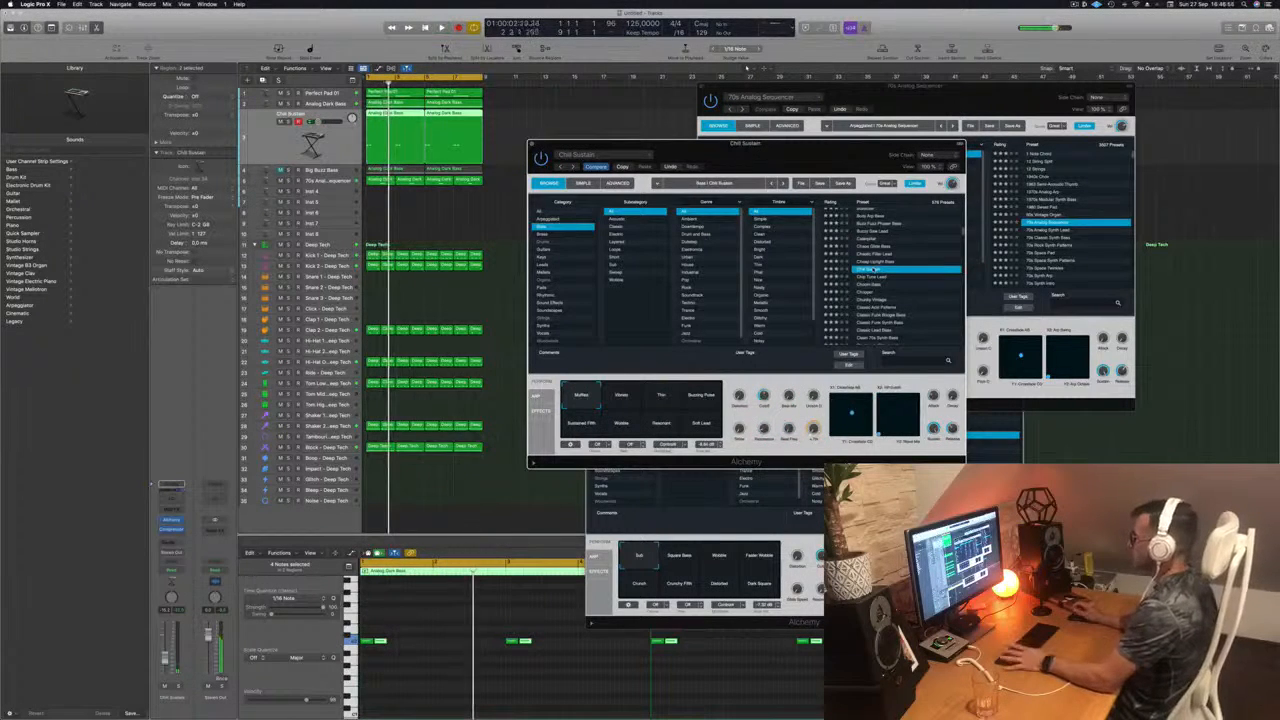
Step: Audition the Chunky Vintage, Classic Funk Synth Bass and Club Bass presets in the loop
scroll(900, 269, down, 2)
click(876, 269)
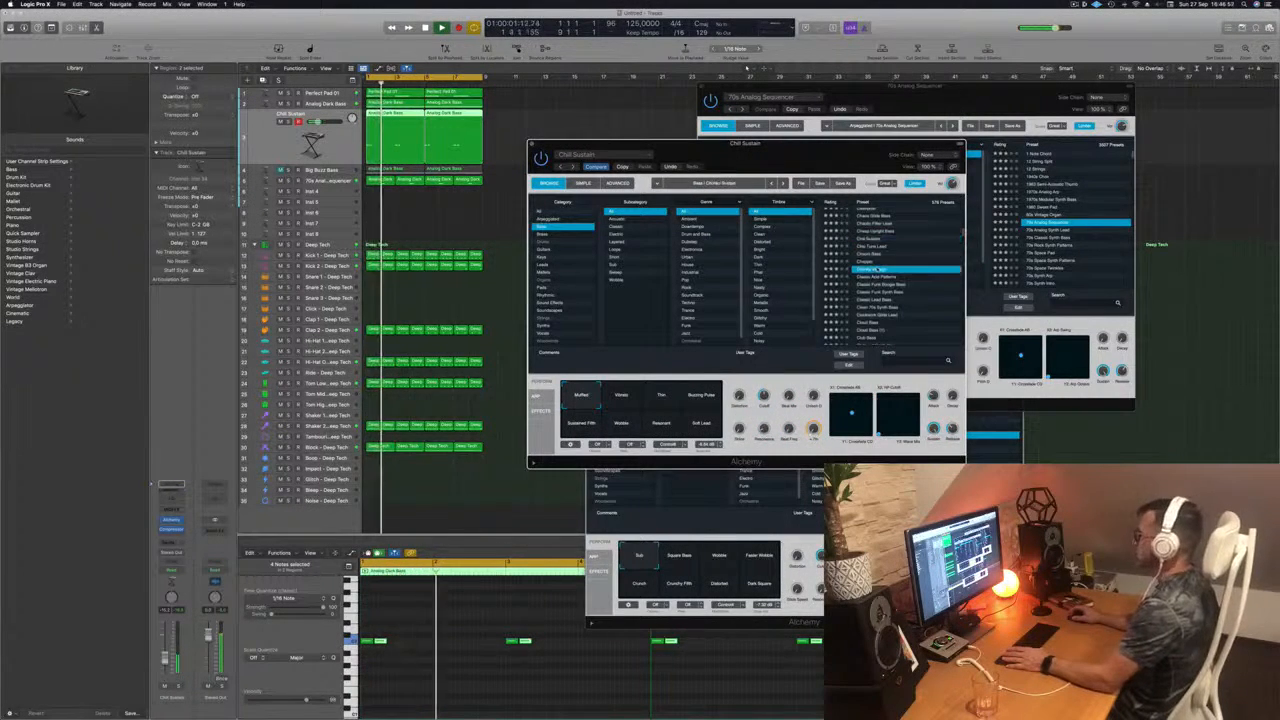
scroll(880, 269, down, 2)
click(881, 266)
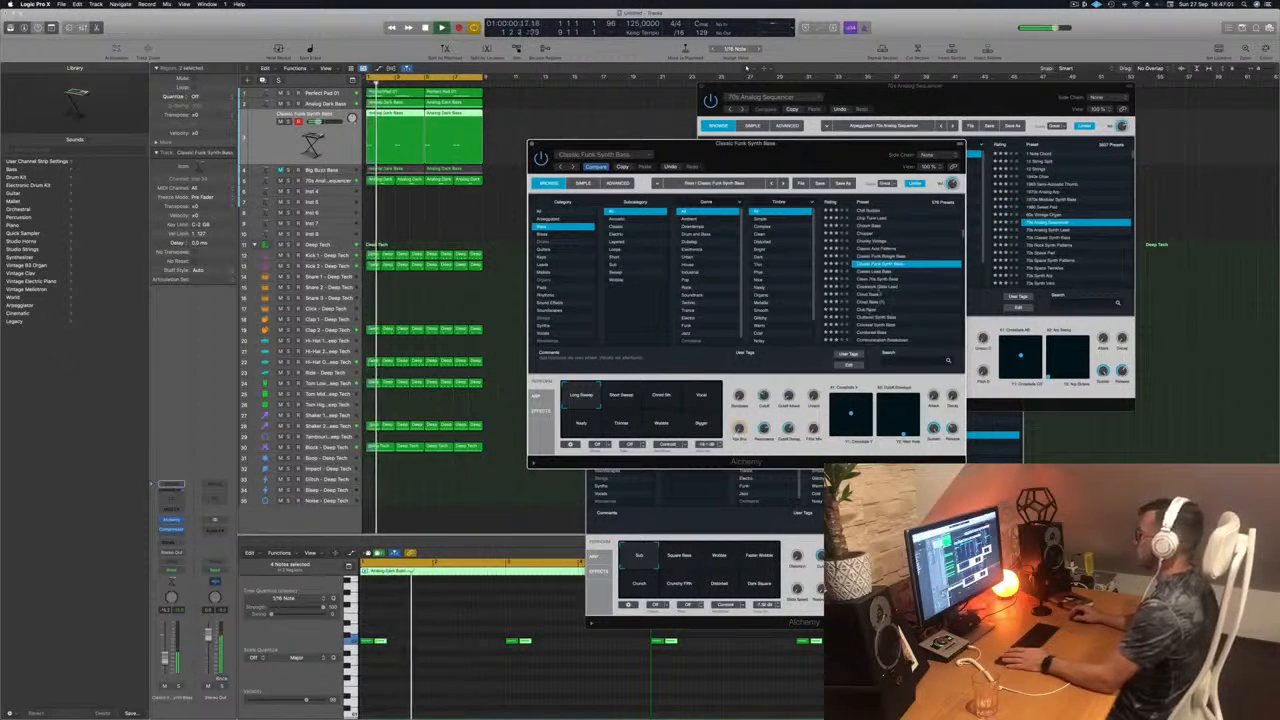
click(881, 309)
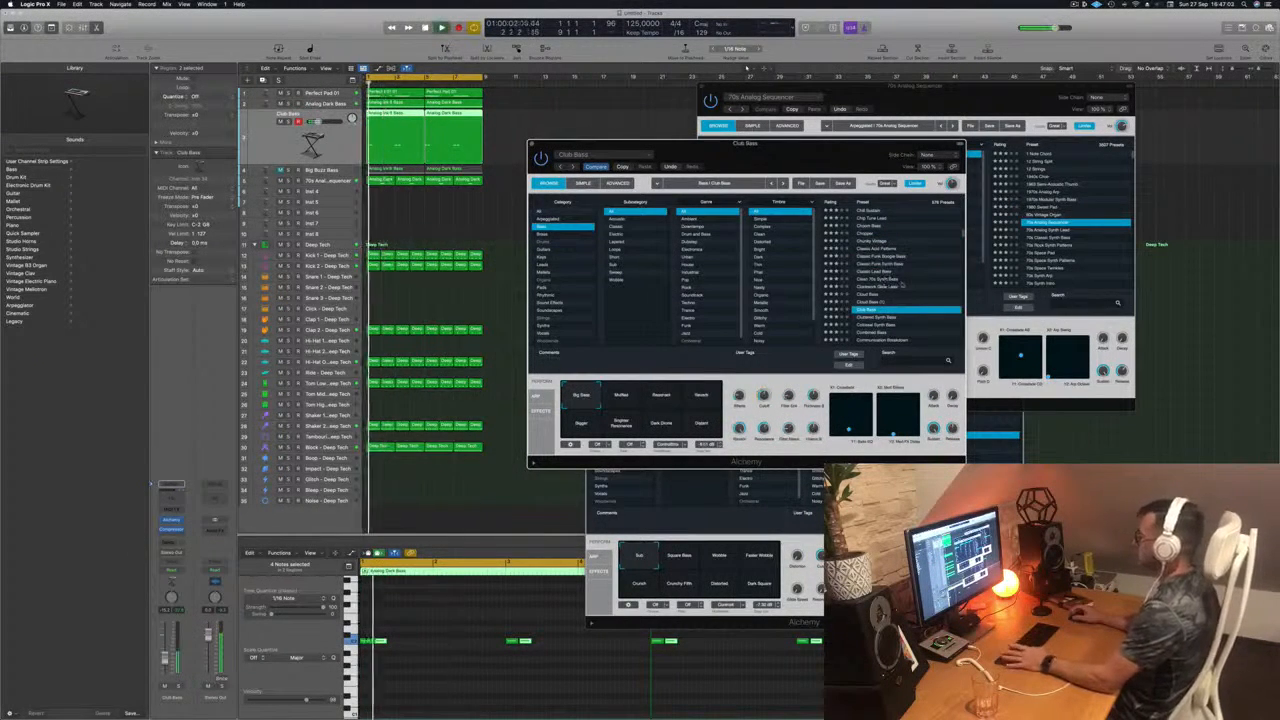
Step: Continue through the bass presets from Concussion Bass to Dark And Deep Bass while the loop plays
scroll(895, 284, down, 3)
click(874, 311)
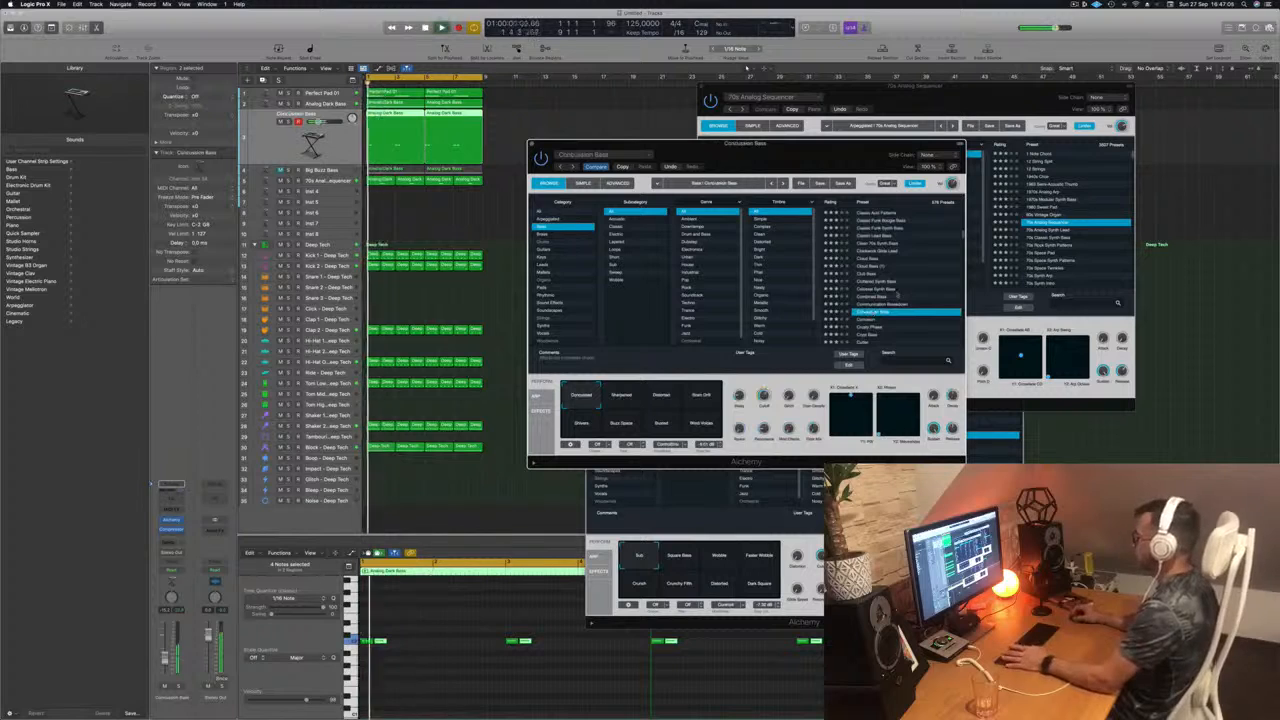
scroll(900, 290, down, 3)
click(869, 285)
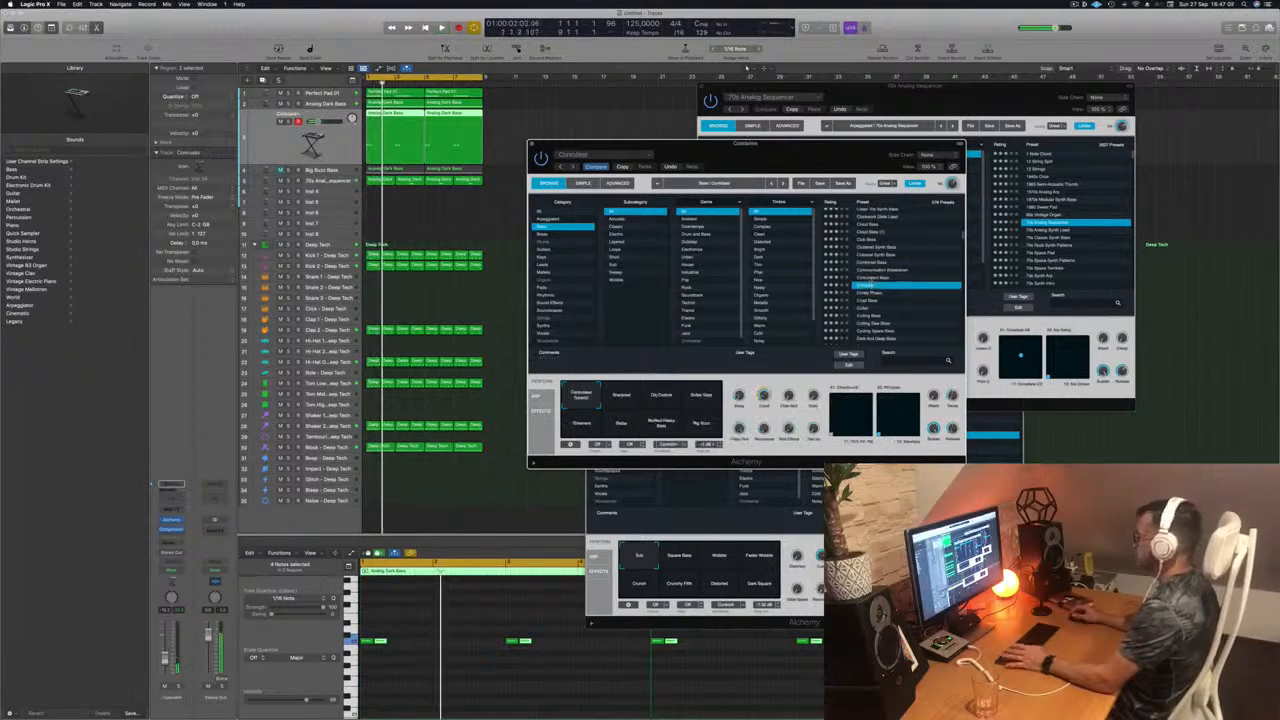
scroll(865, 293, down, 3)
click(862, 300)
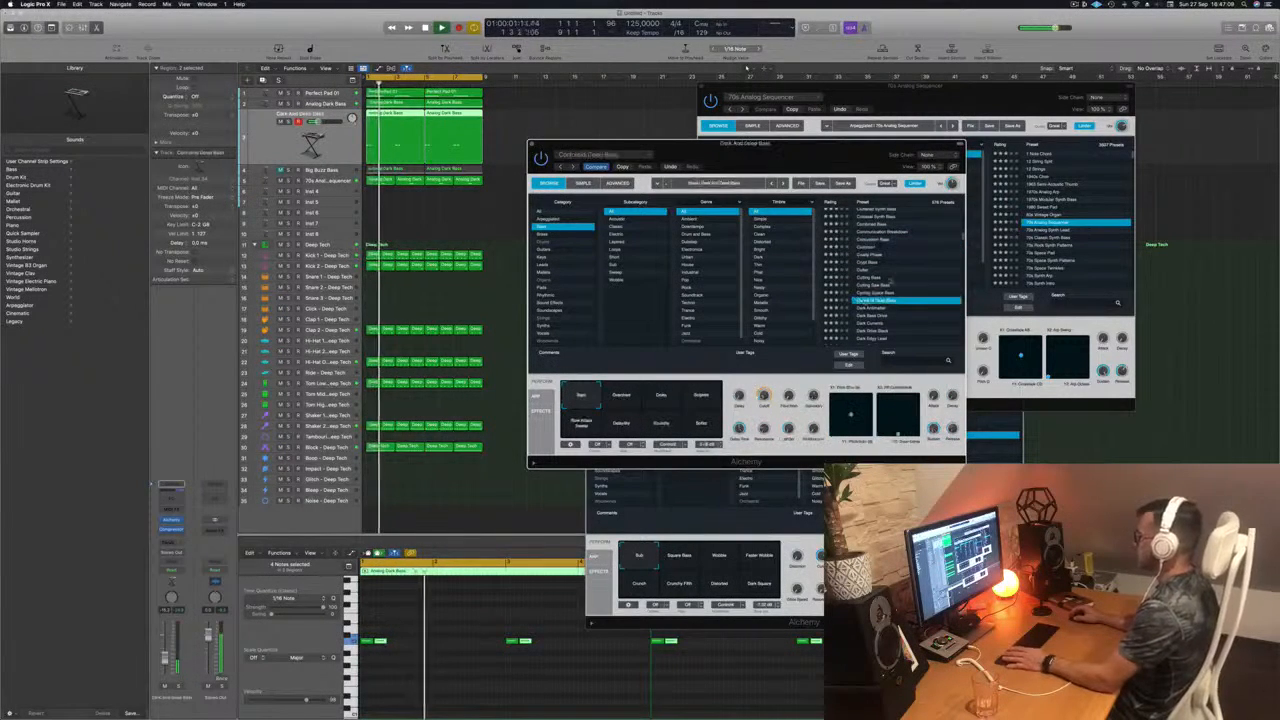
Step: Audition the Dark Drive Stack and Dark Edgy Lead presets on the track
scroll(890, 280, down, 3)
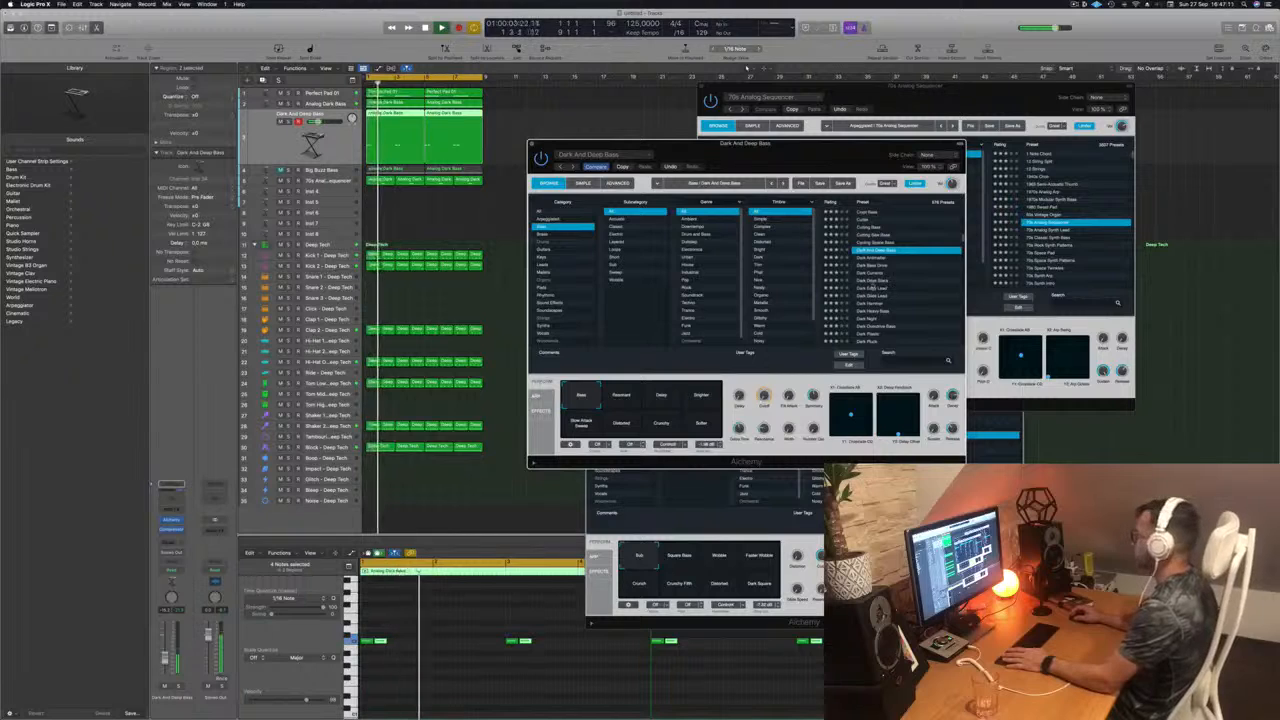
click(871, 281)
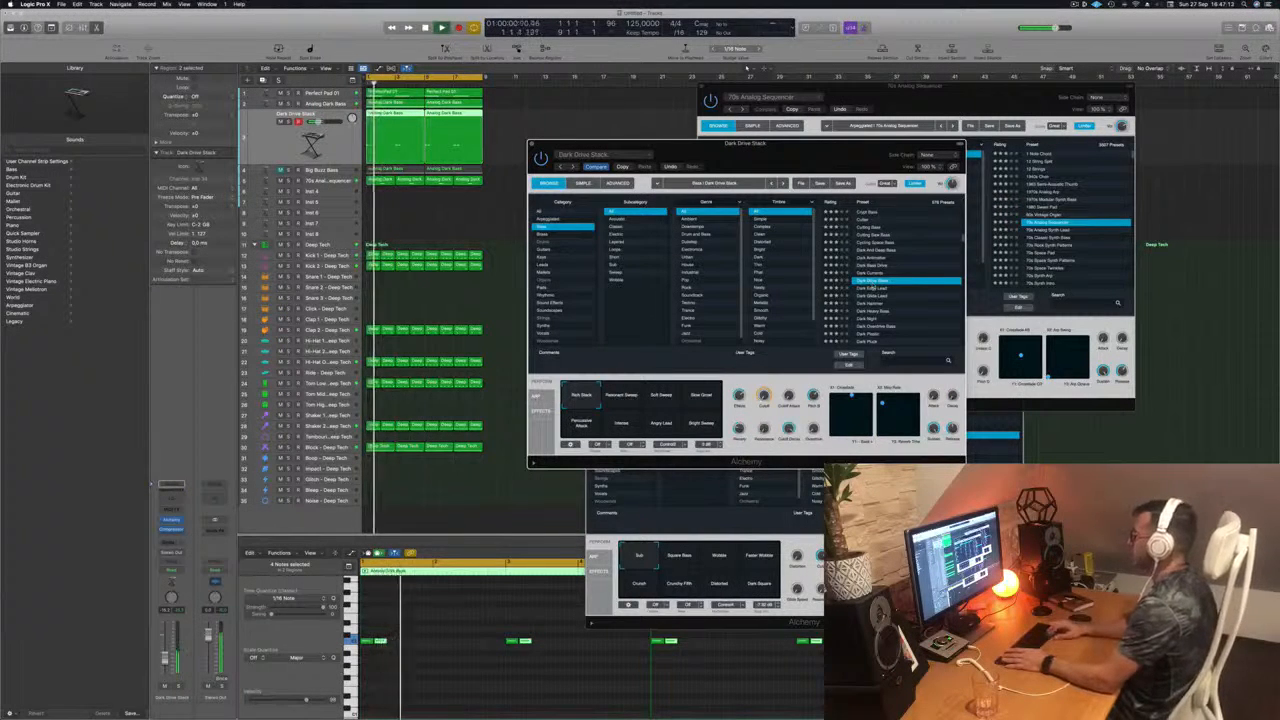
click(872, 287)
scroll(872, 286, down, 1)
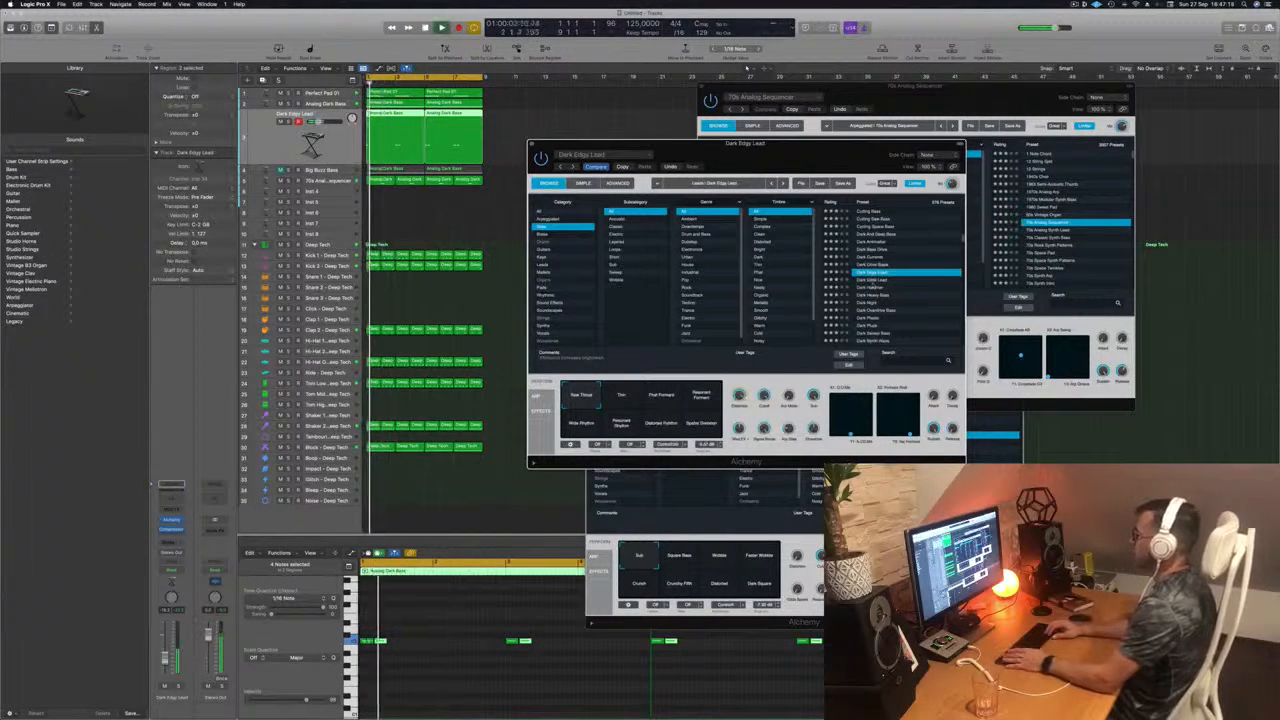
Step: Audition Dark Glide Lead, Dark Hammer and Dark Night, and return to the beginning of the preset list
key(space)
key(Down)
key(space)
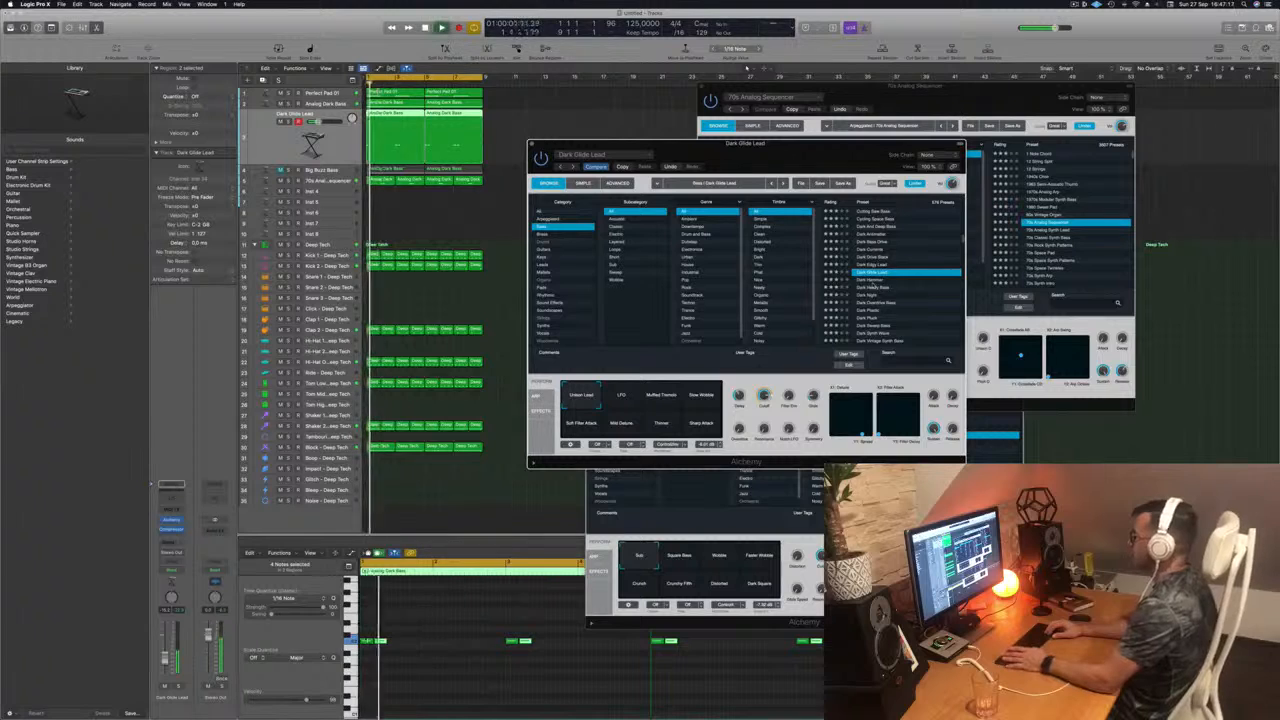
key(Down)
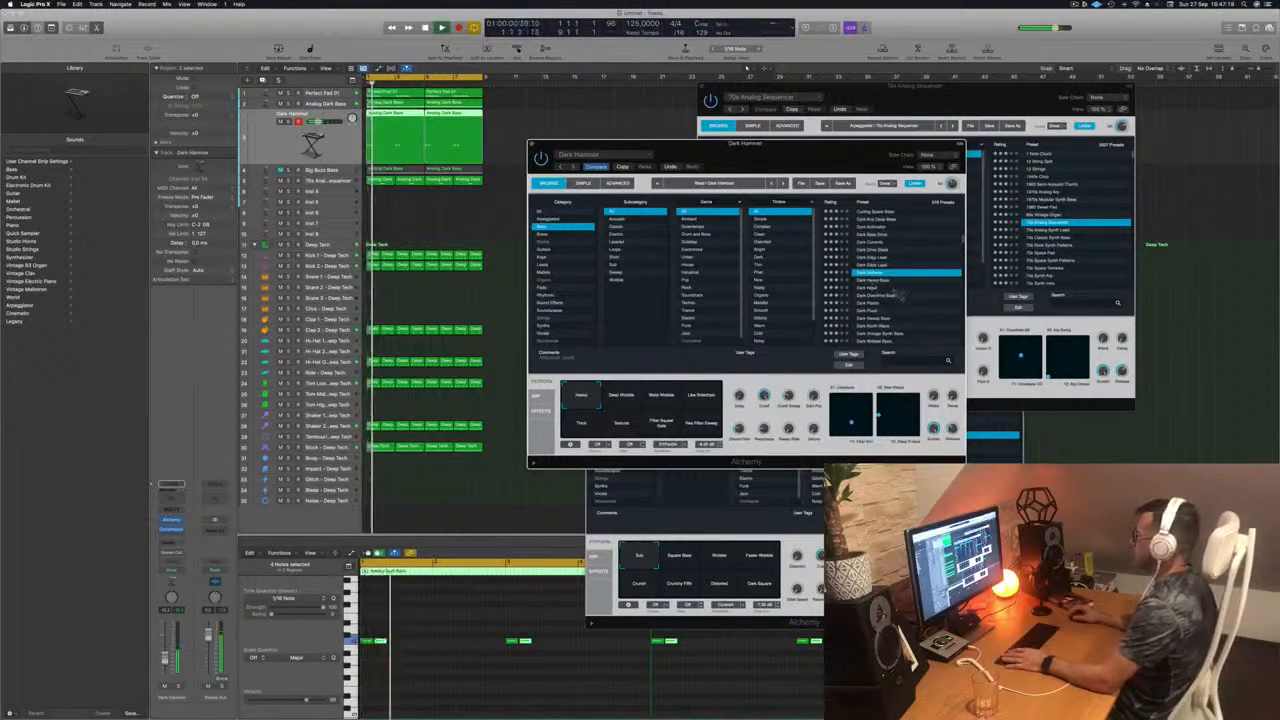
click(872, 289)
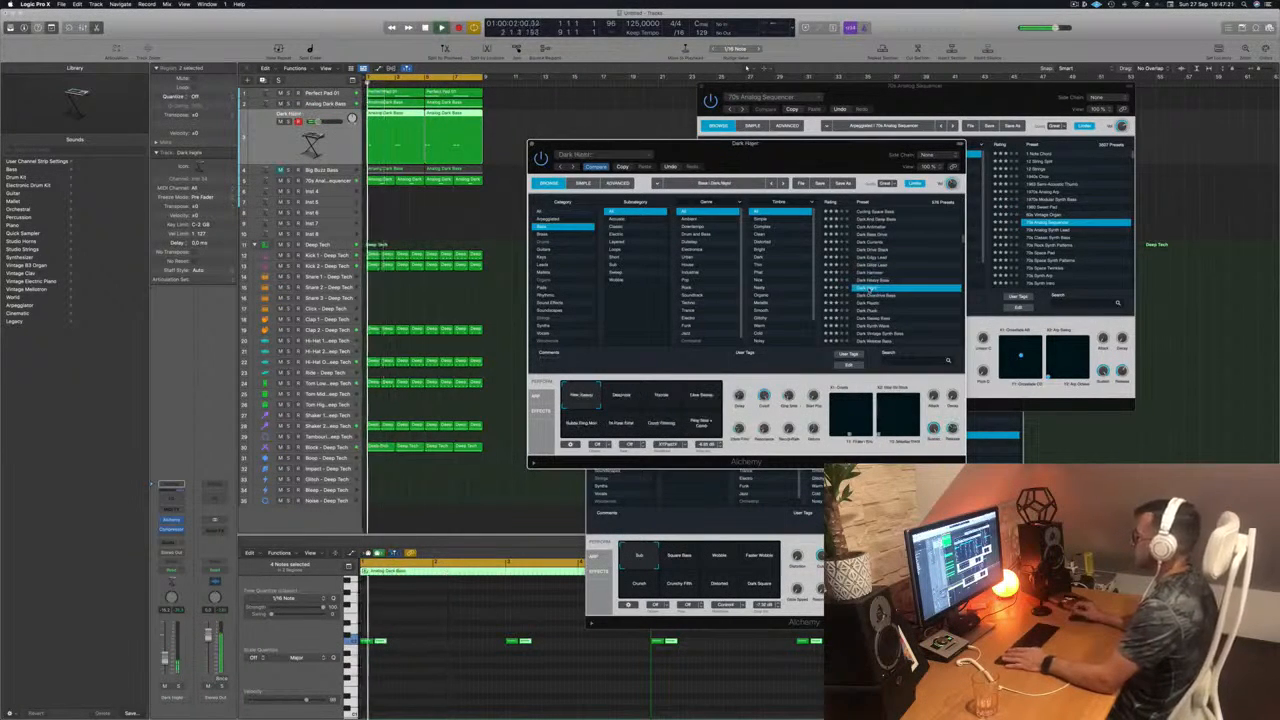
scroll(872, 289, up, 10)
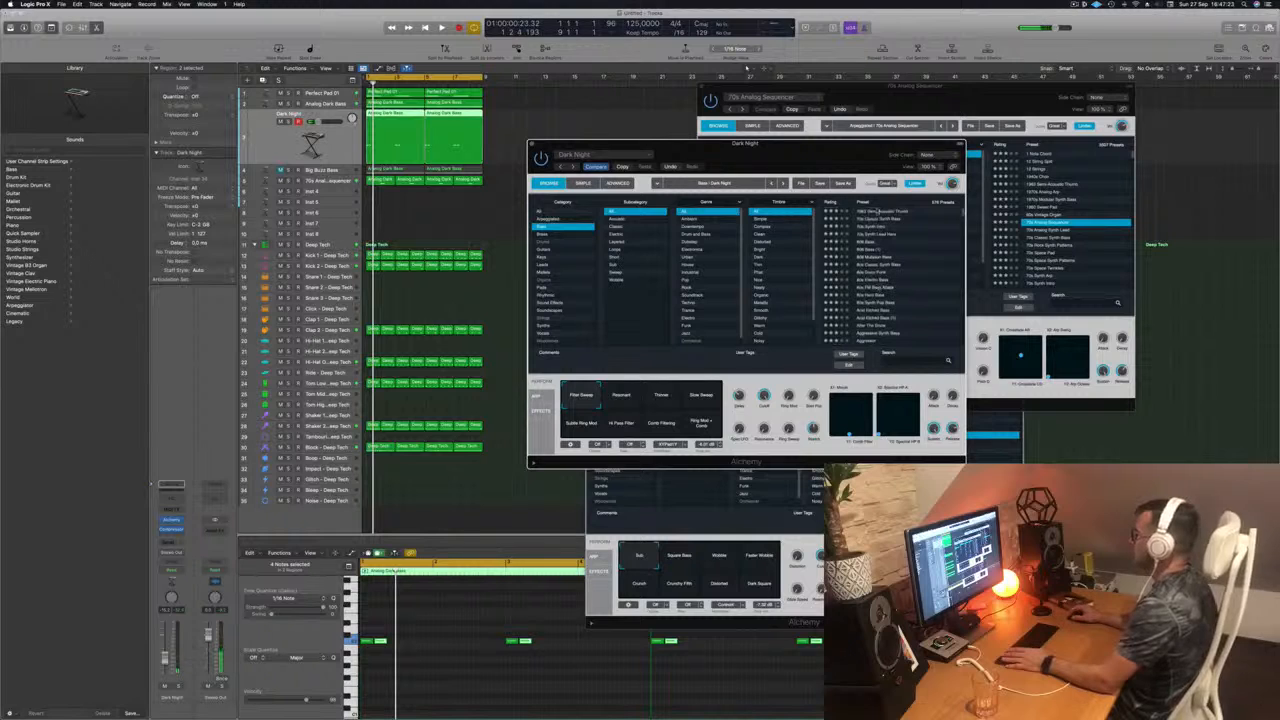
Step: Audition the Semi-Acoustic Thumb and 70s Classic Synth Bass presets on the track while the loop plays
click(877, 212)
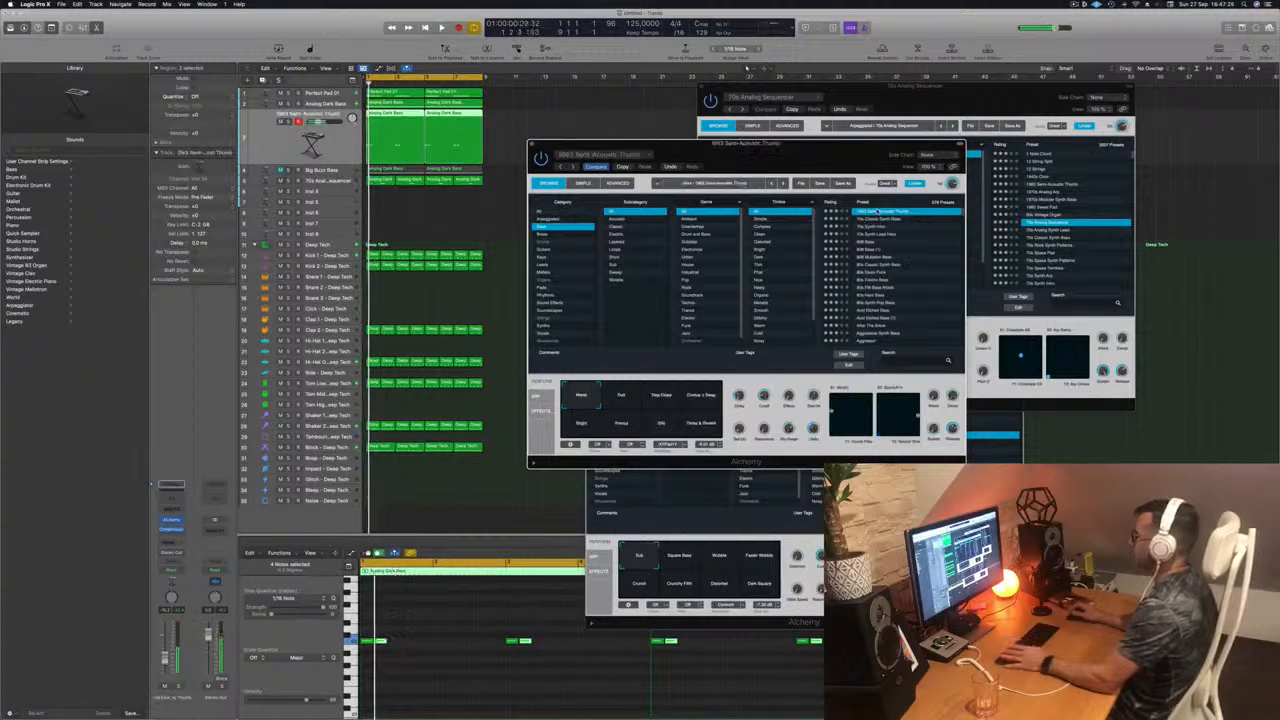
click(877, 219)
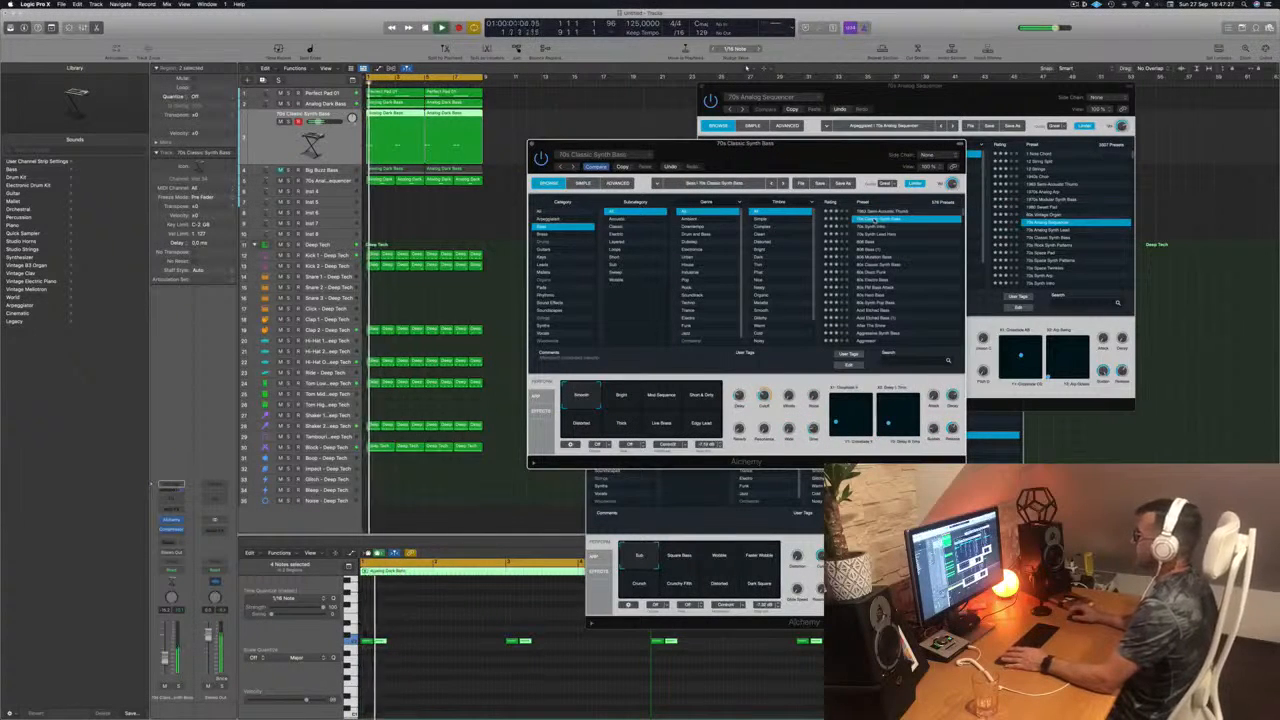
drag(869, 185, 887, 185)
key(space)
key(space)
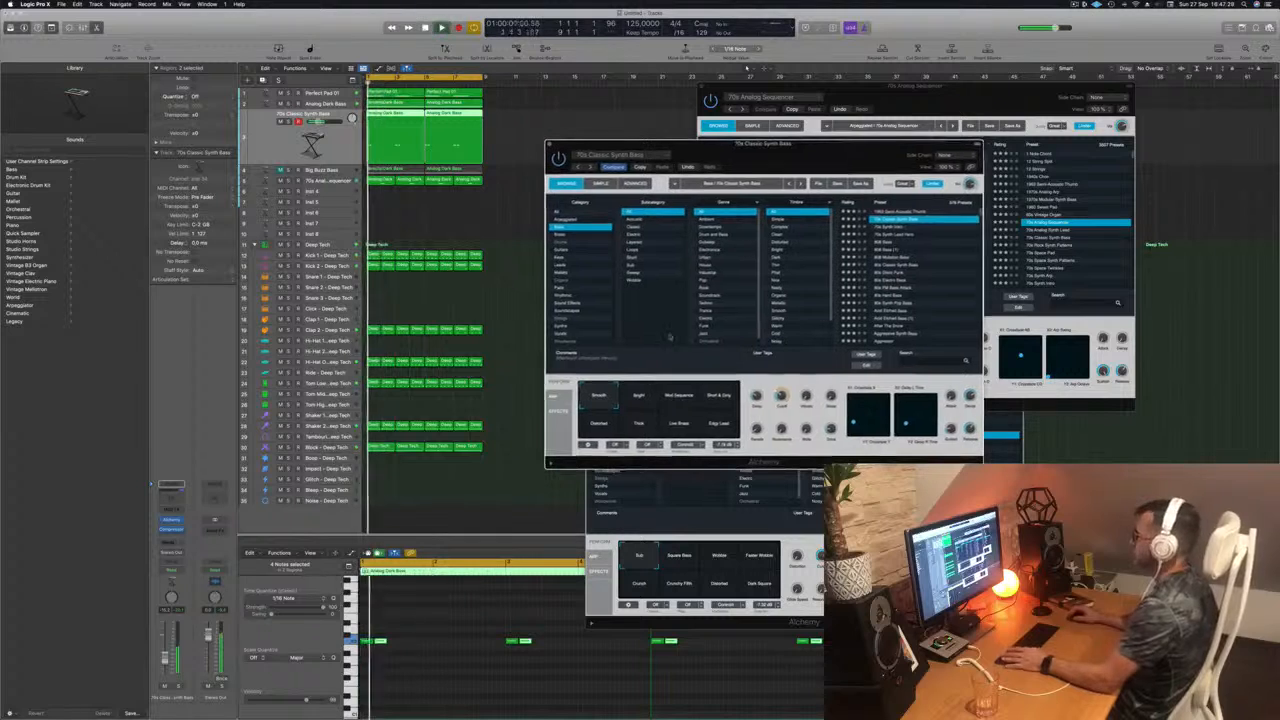
Step: Audition the performance variations of 70s Classic Synth Bass from Bright to Edgy Lead, and return to Smooth
click(638, 395)
click(712, 397)
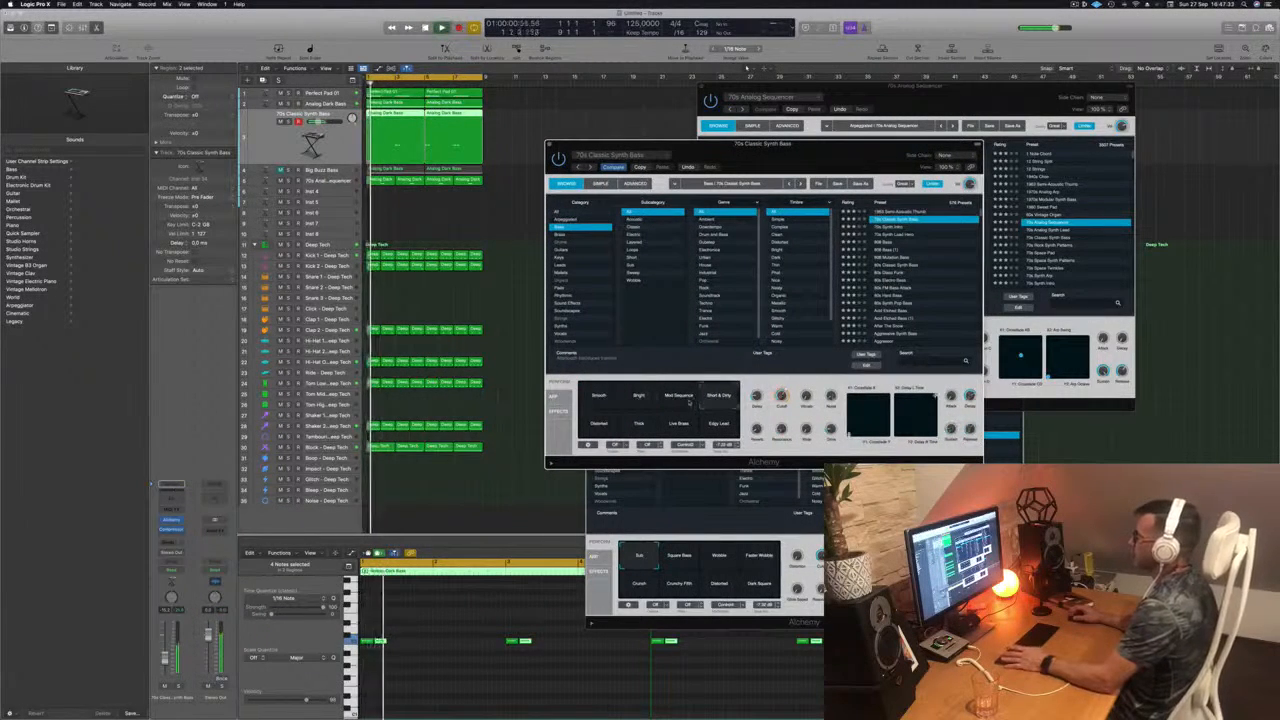
click(680, 397)
click(720, 397)
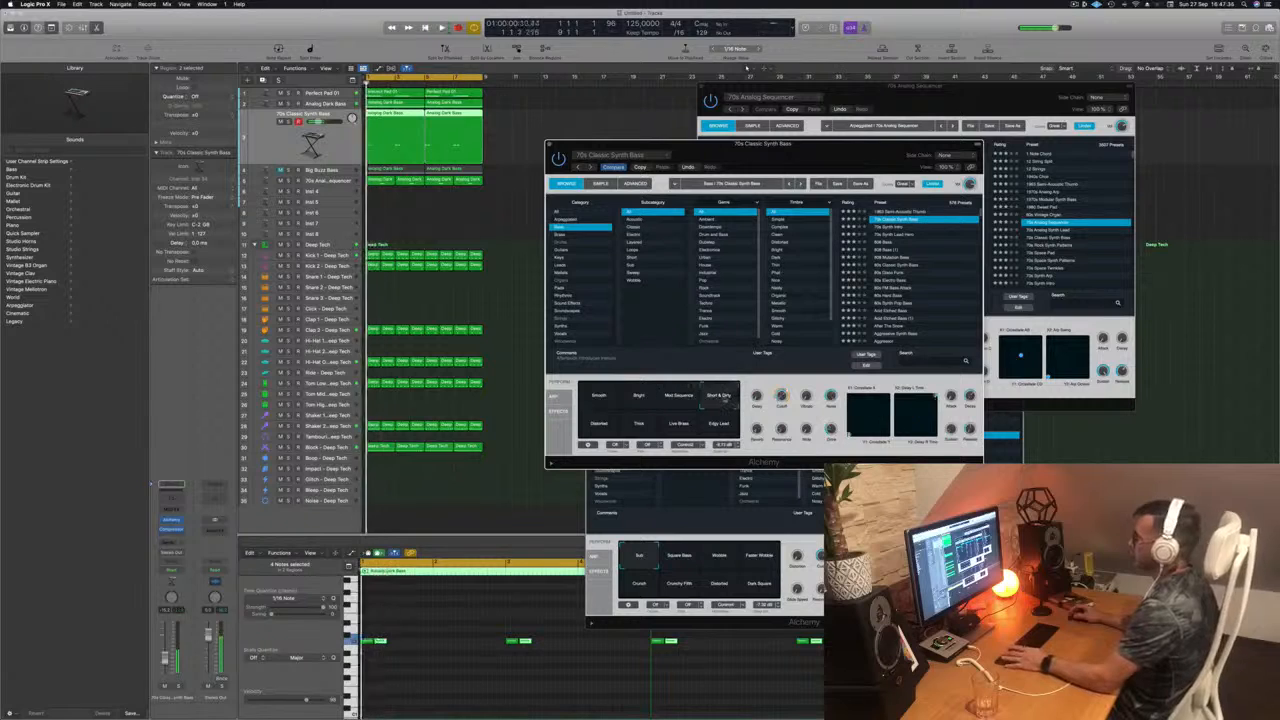
click(597, 424)
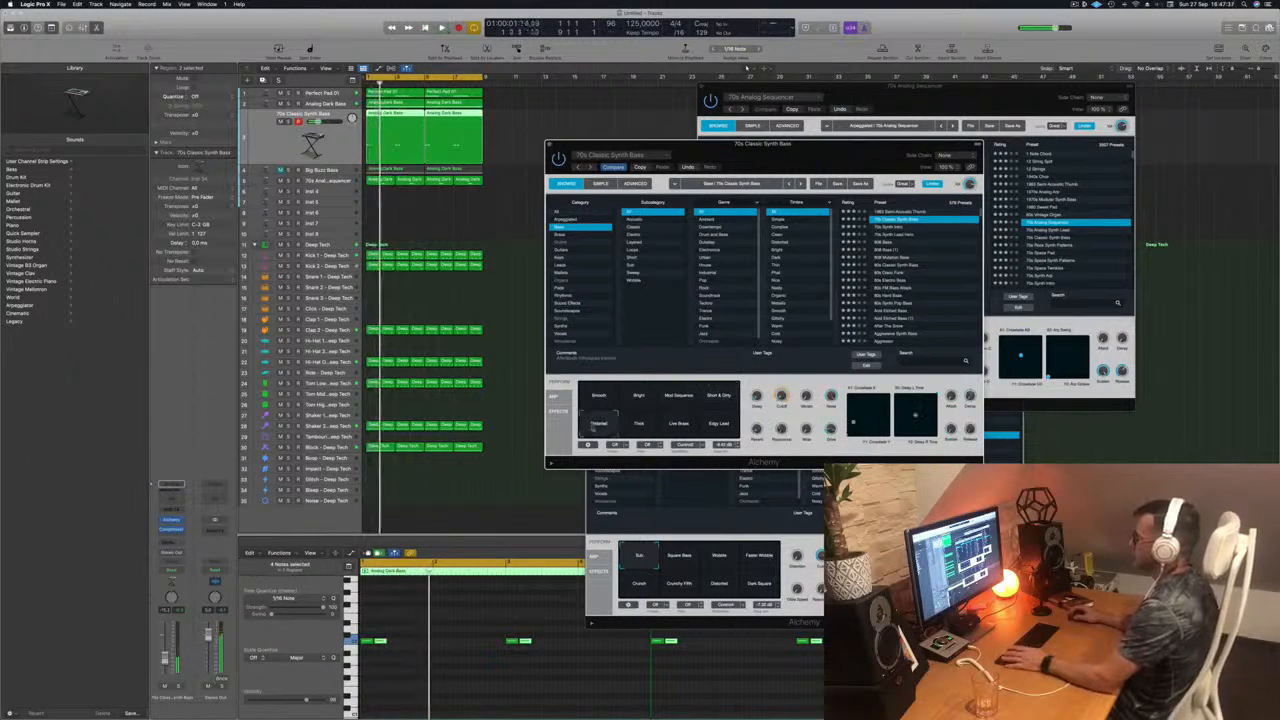
click(638, 424)
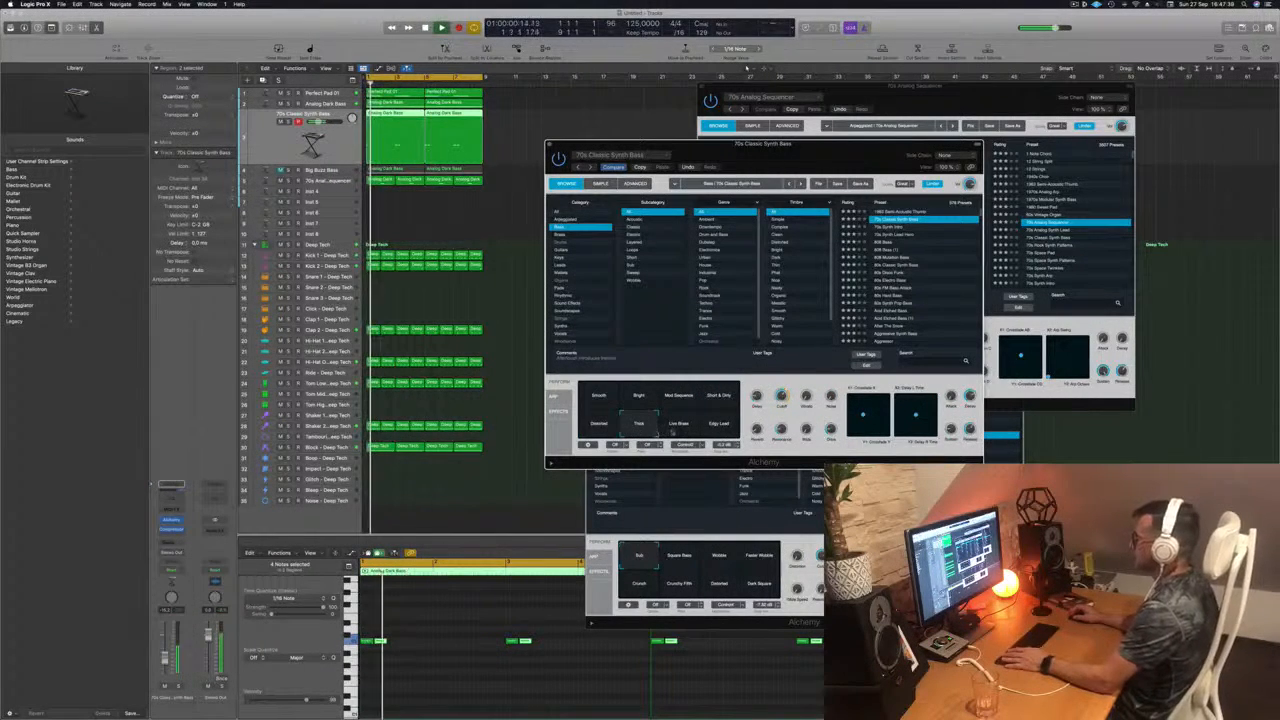
click(678, 424)
click(718, 425)
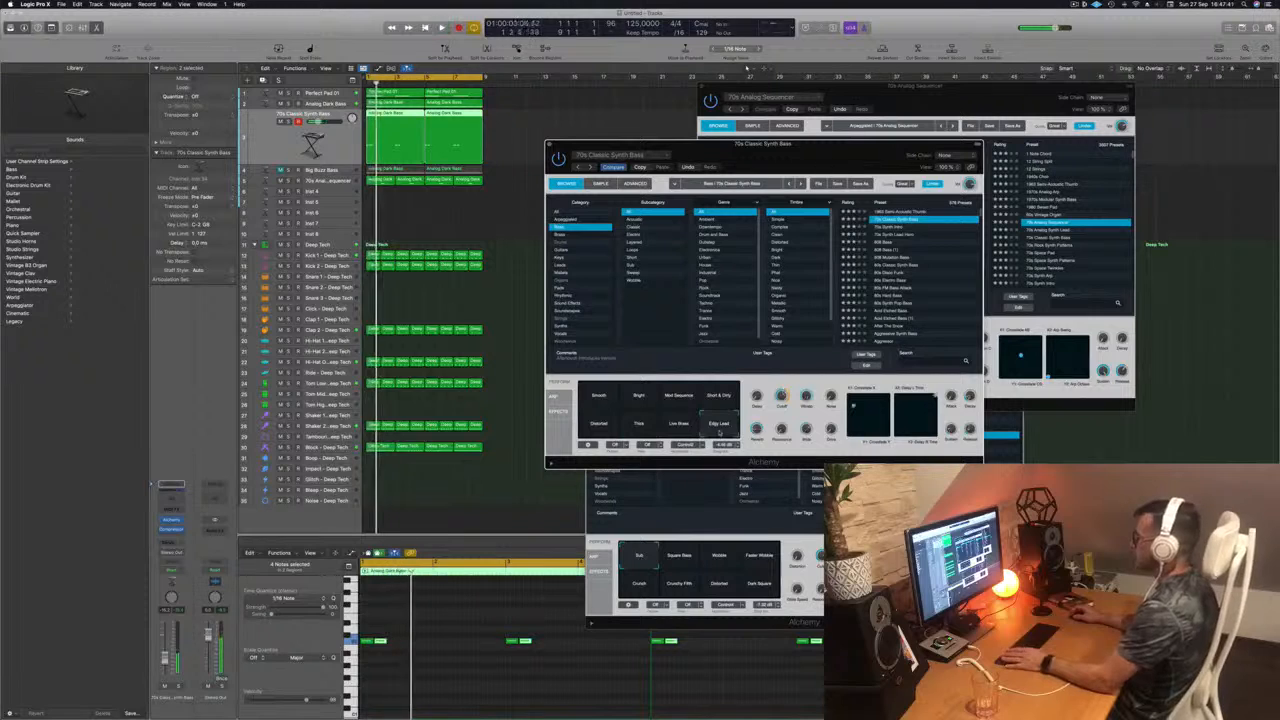
click(599, 398)
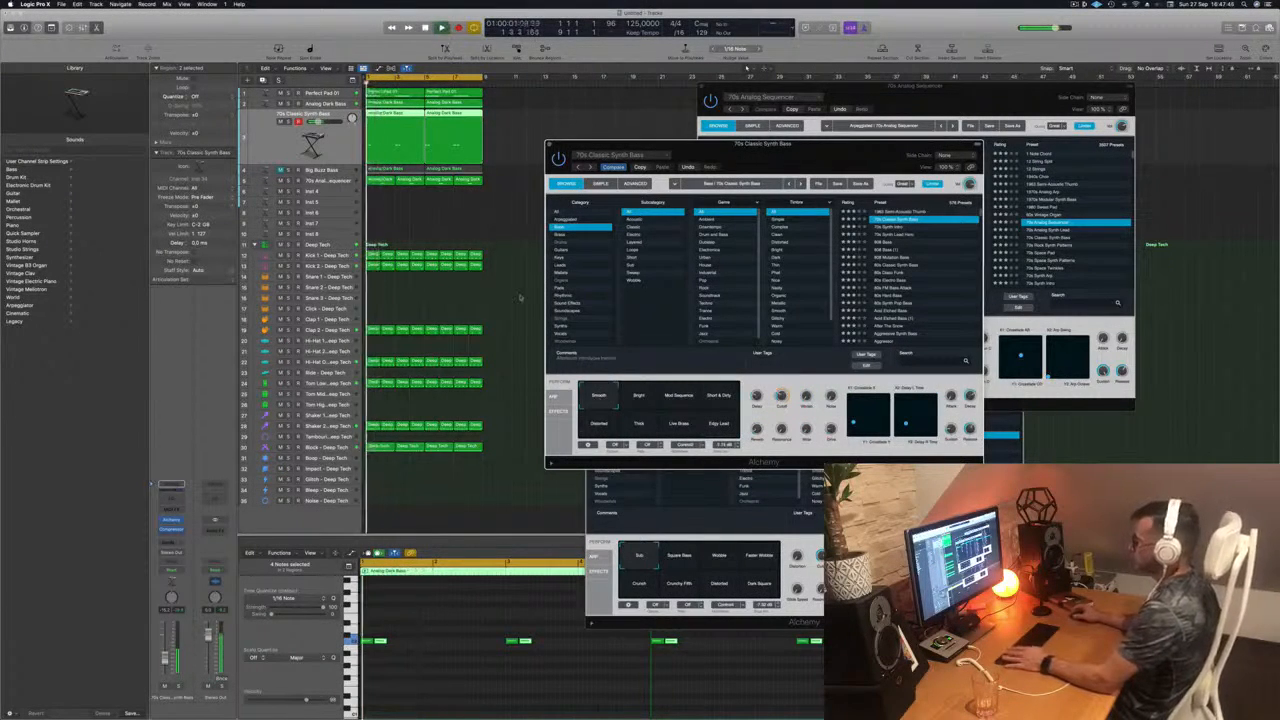
Step: Send the 70s Classic Synth Bass track to the bus with the Delay Designer effect and move the synth window aside
click(158, 484)
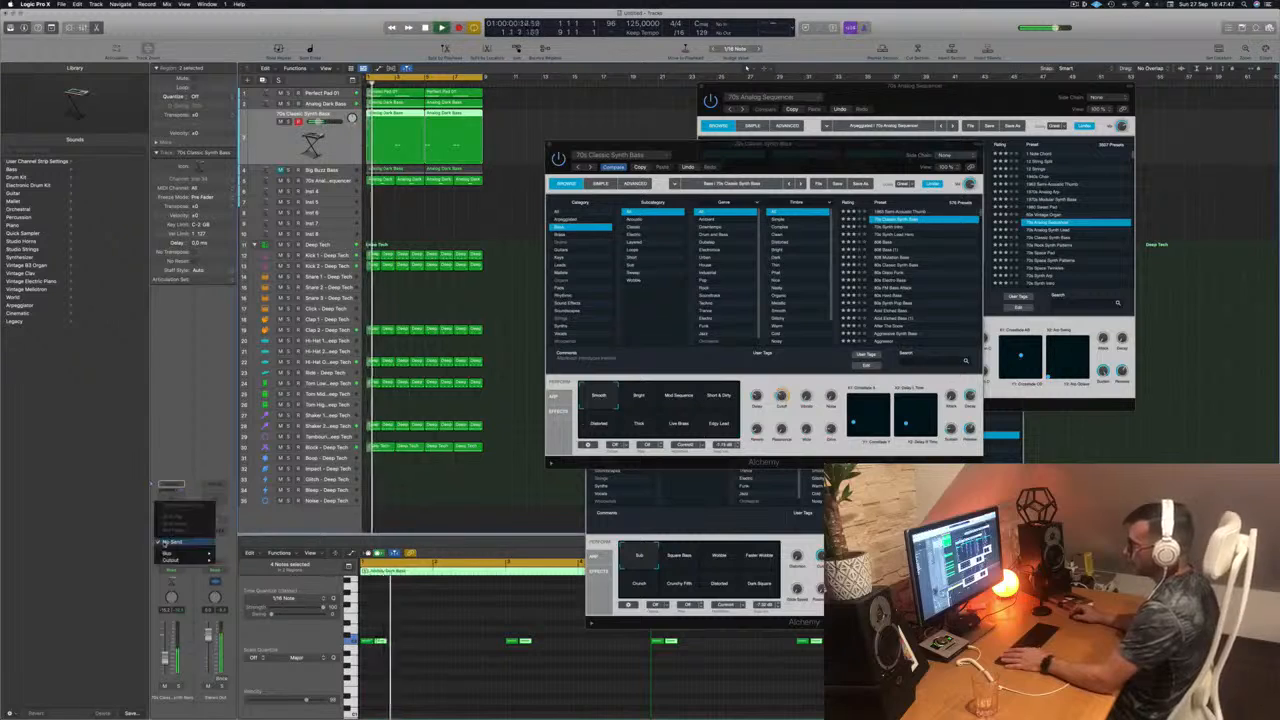
mouse_move(164, 553)
click(259, 482)
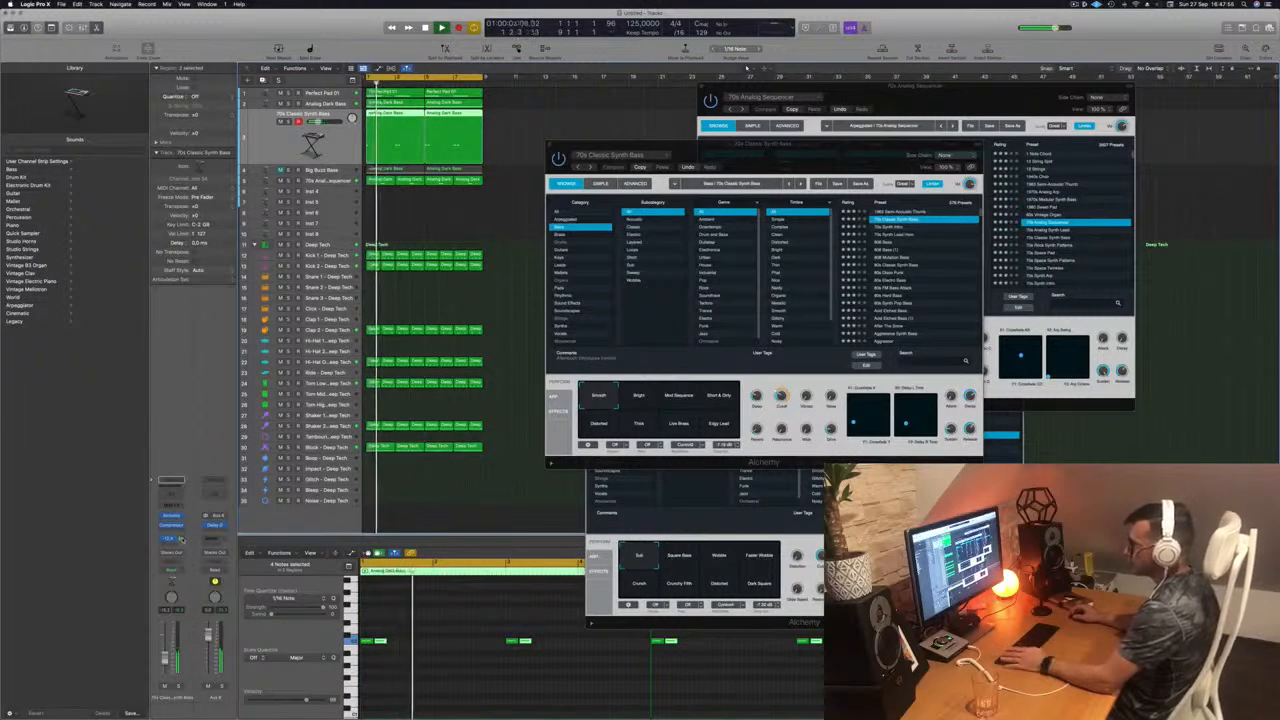
drag(681, 144, 718, 190)
Step: Replay the loop with the delay send using the Bright, Mod Sequence, Short & Dirty and Distorted variations
key(space)
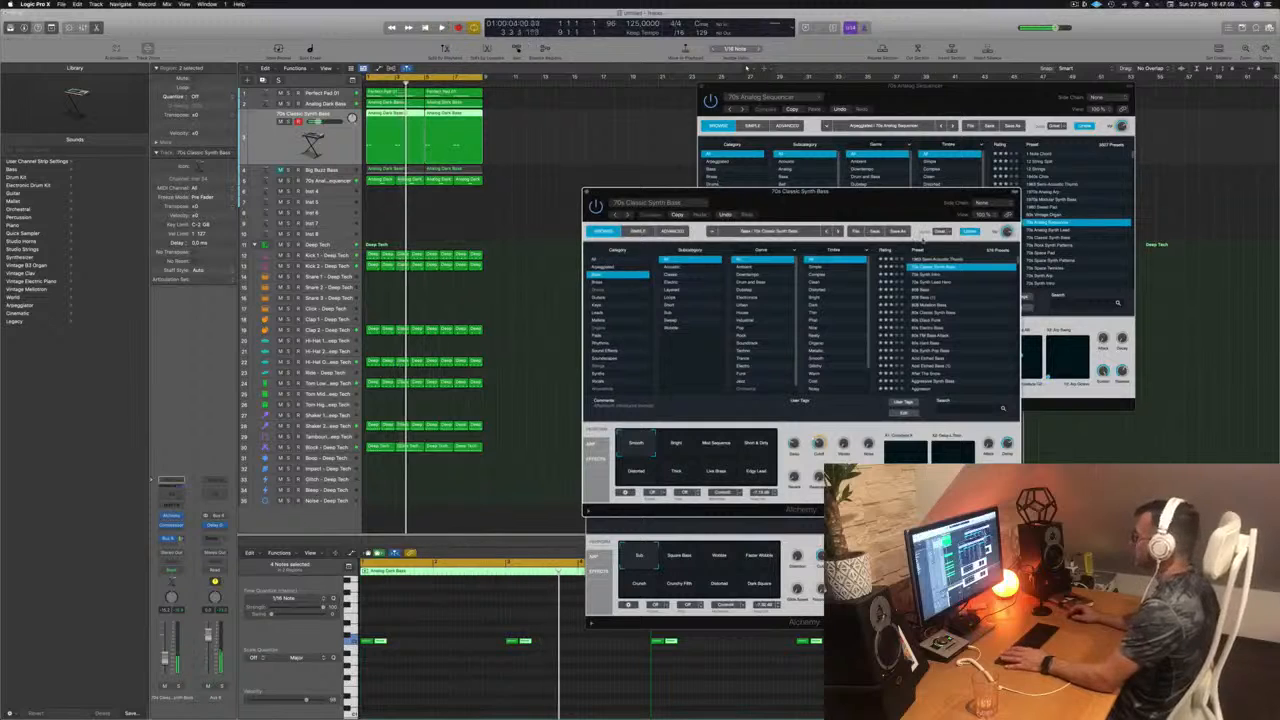
key(space)
click(676, 444)
key(space)
key(space)
click(718, 446)
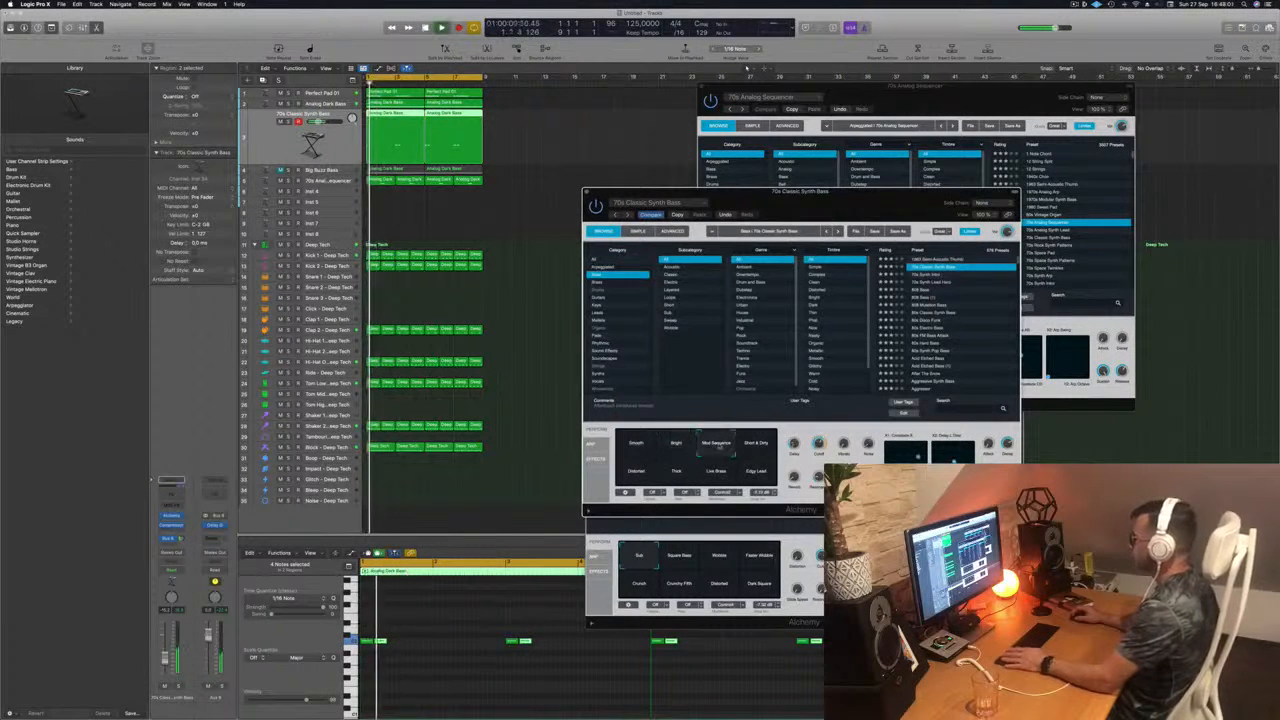
key(space)
key(space)
click(756, 445)
key(space)
key(space)
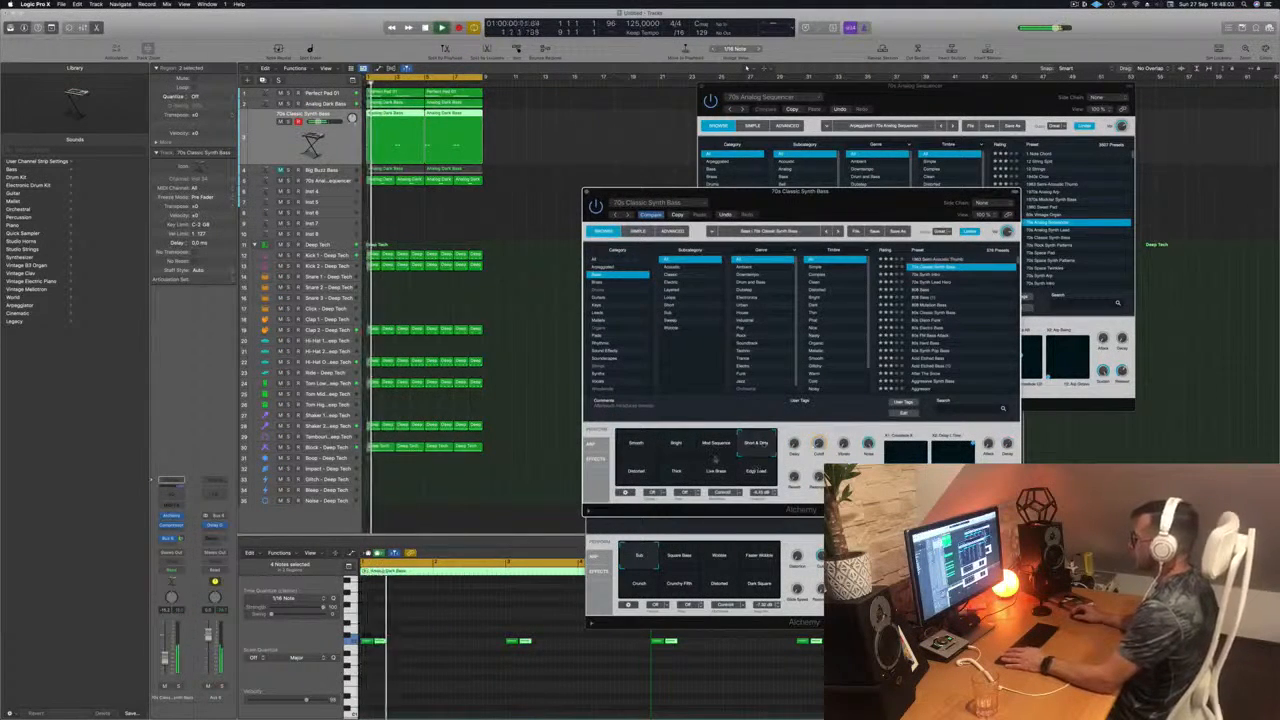
click(636, 471)
key(space)
key(space)
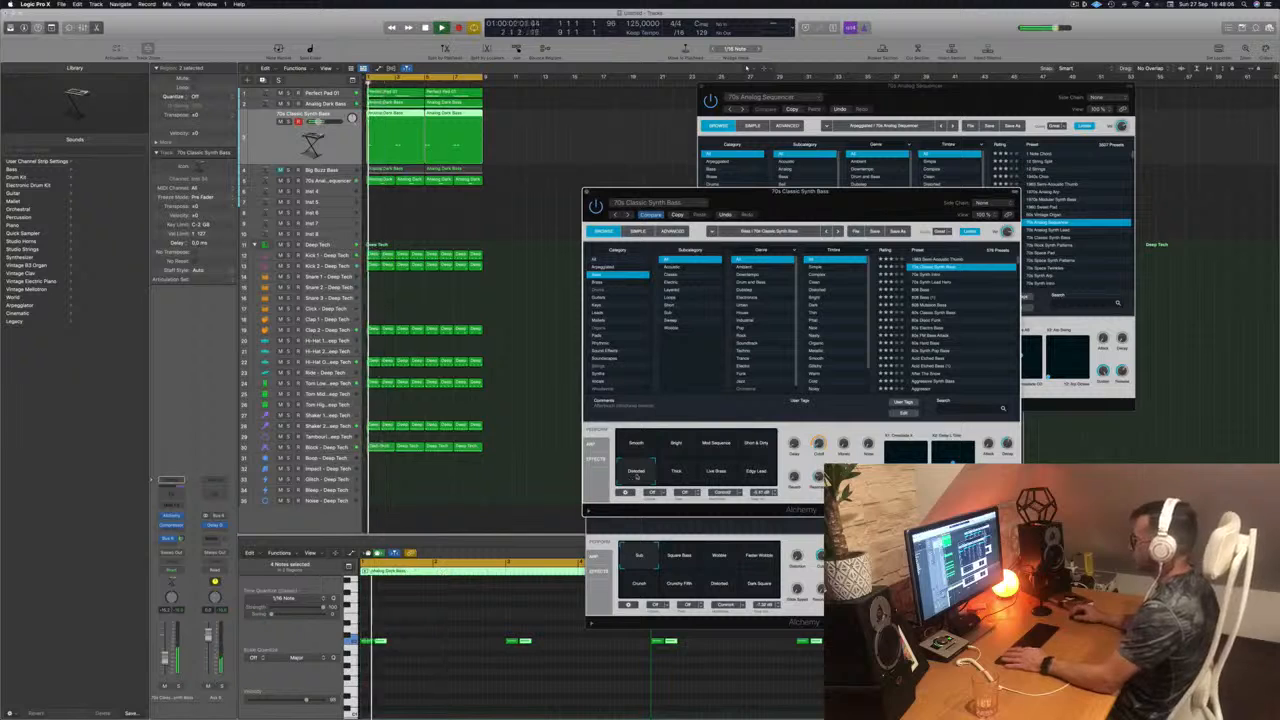
Step: Audition the bass presets from 70s Synth Intro and 70s Synth Lead Hero through 80s Classic Synth Bass to 80s Hard Bass
click(933, 275)
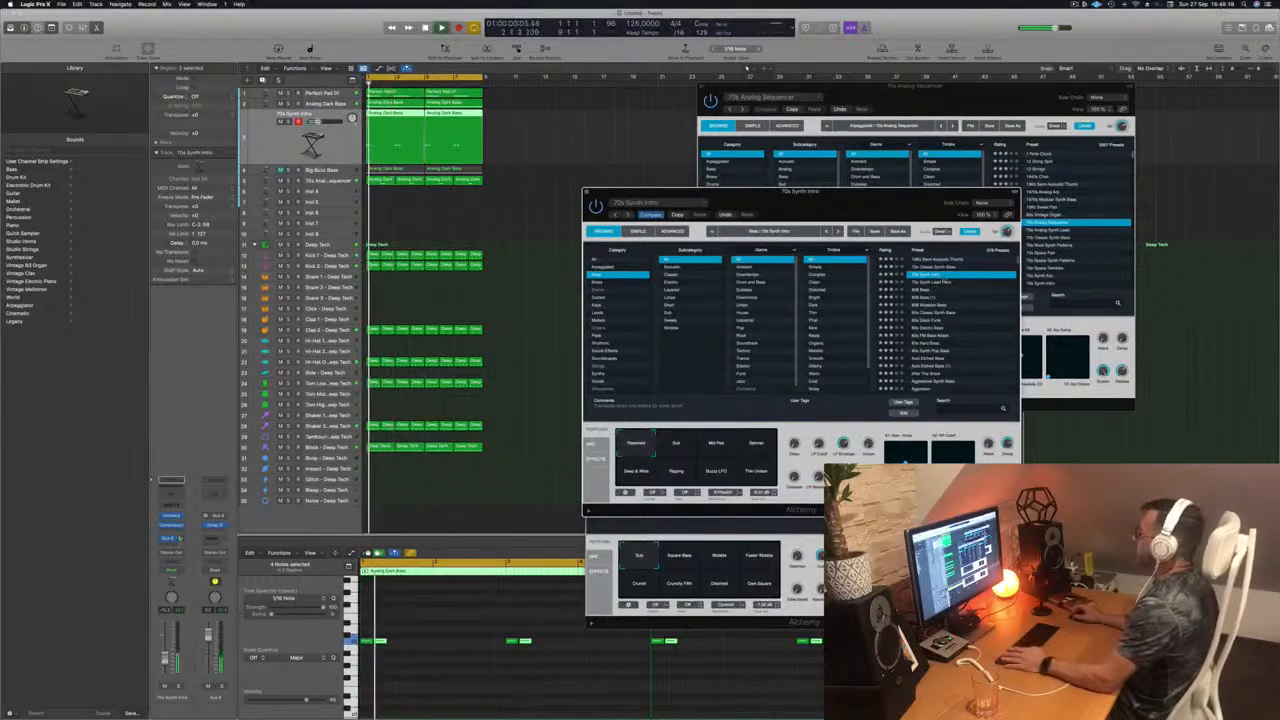
click(931, 283)
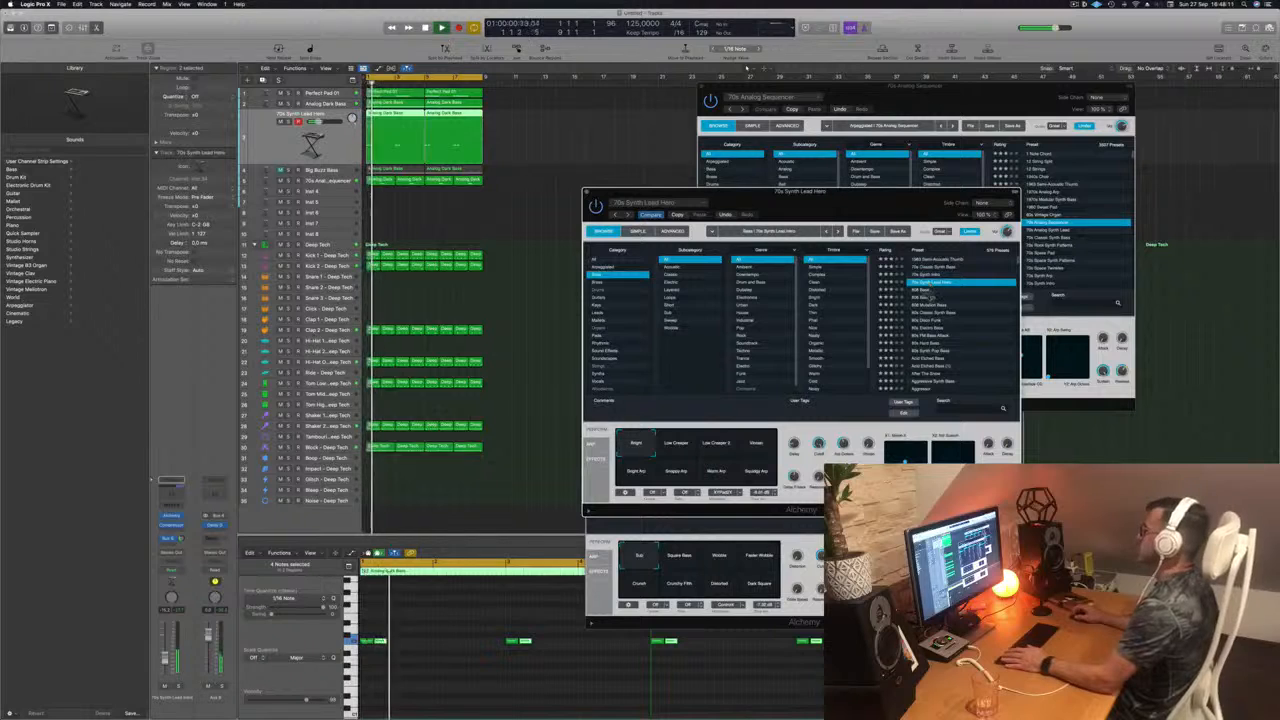
click(928, 296)
click(930, 313)
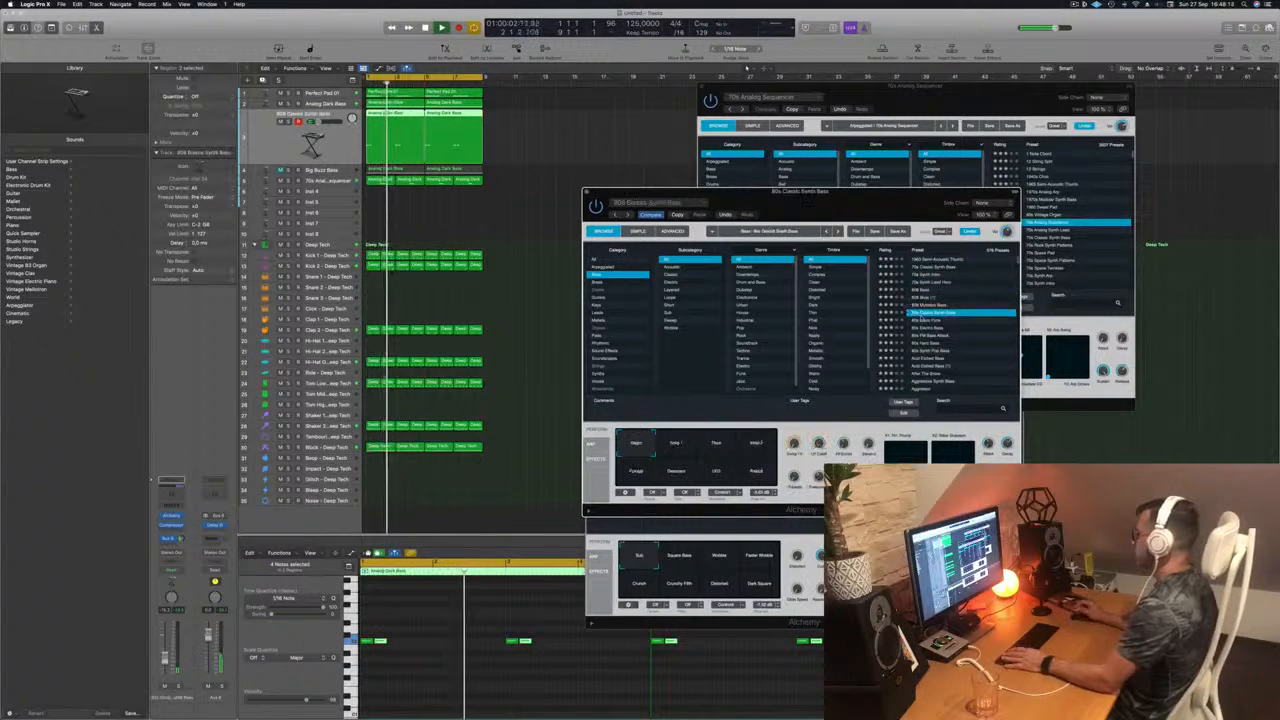
click(926, 327)
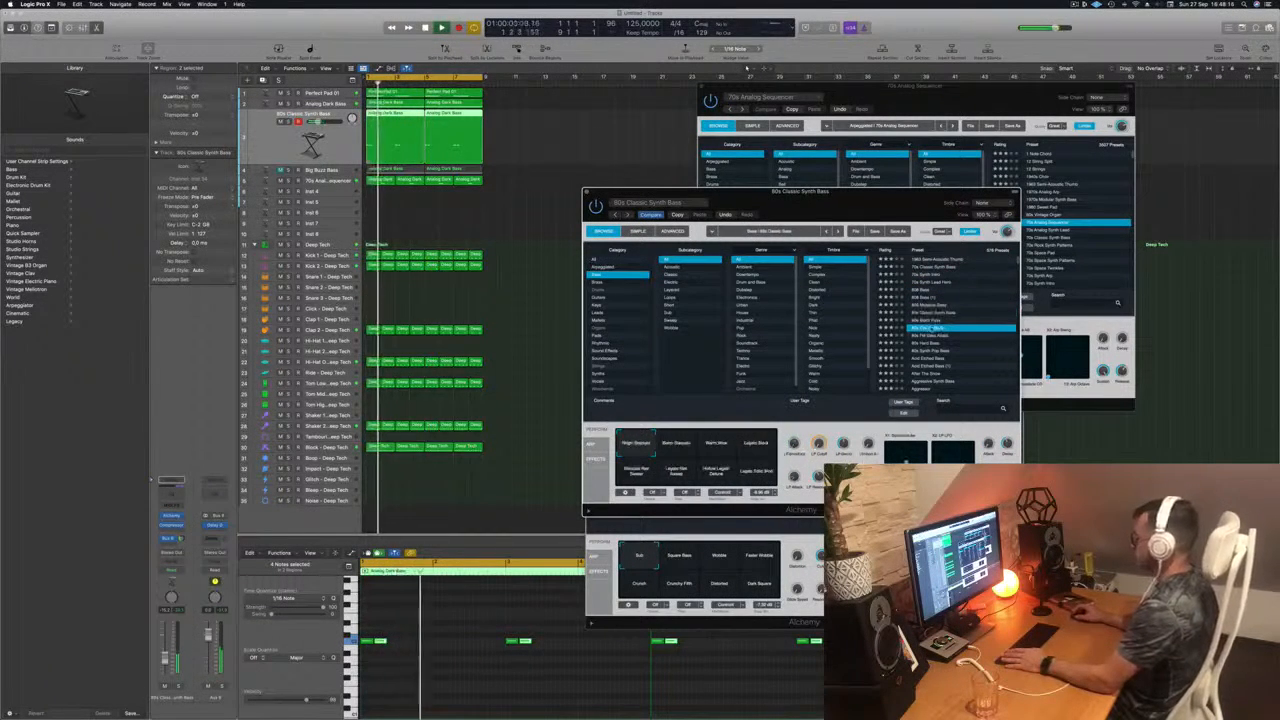
click(925, 343)
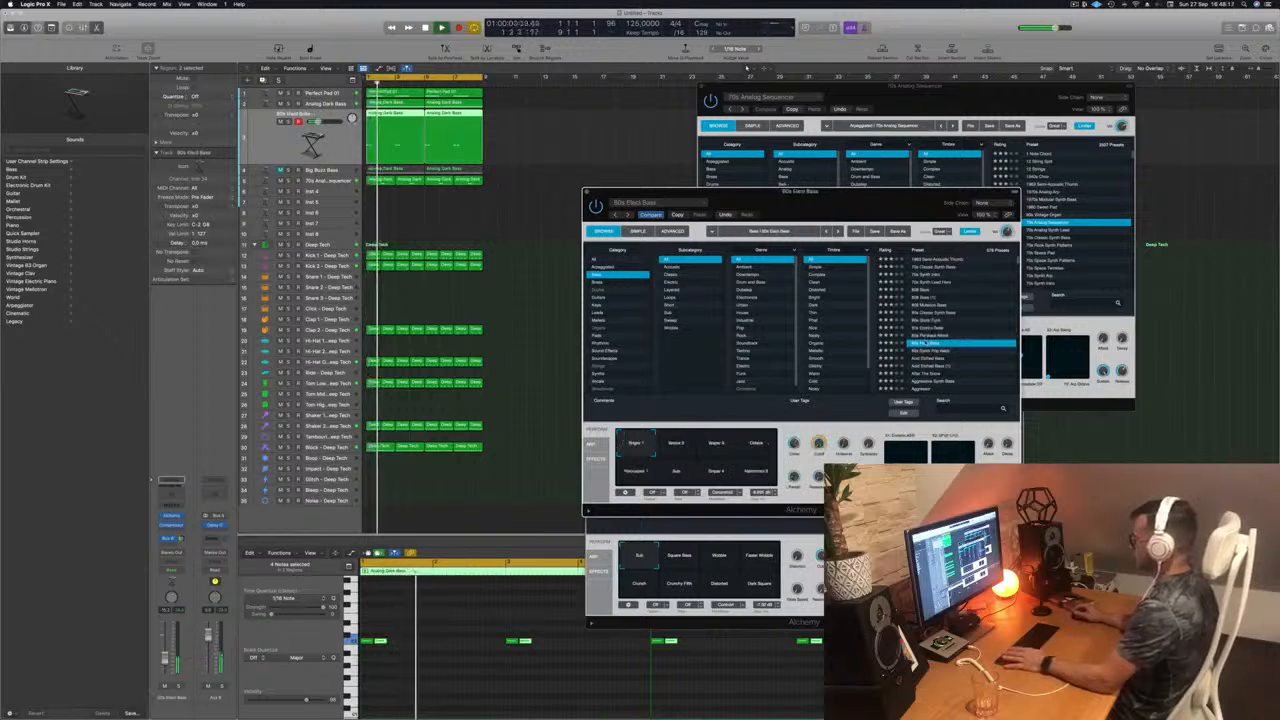
Step: Audition both Acid Etched Bass presets, including the Pad Mode variation, and Aggressive Synth Bass in the loop
scroll(929, 341, down, 2)
click(930, 337)
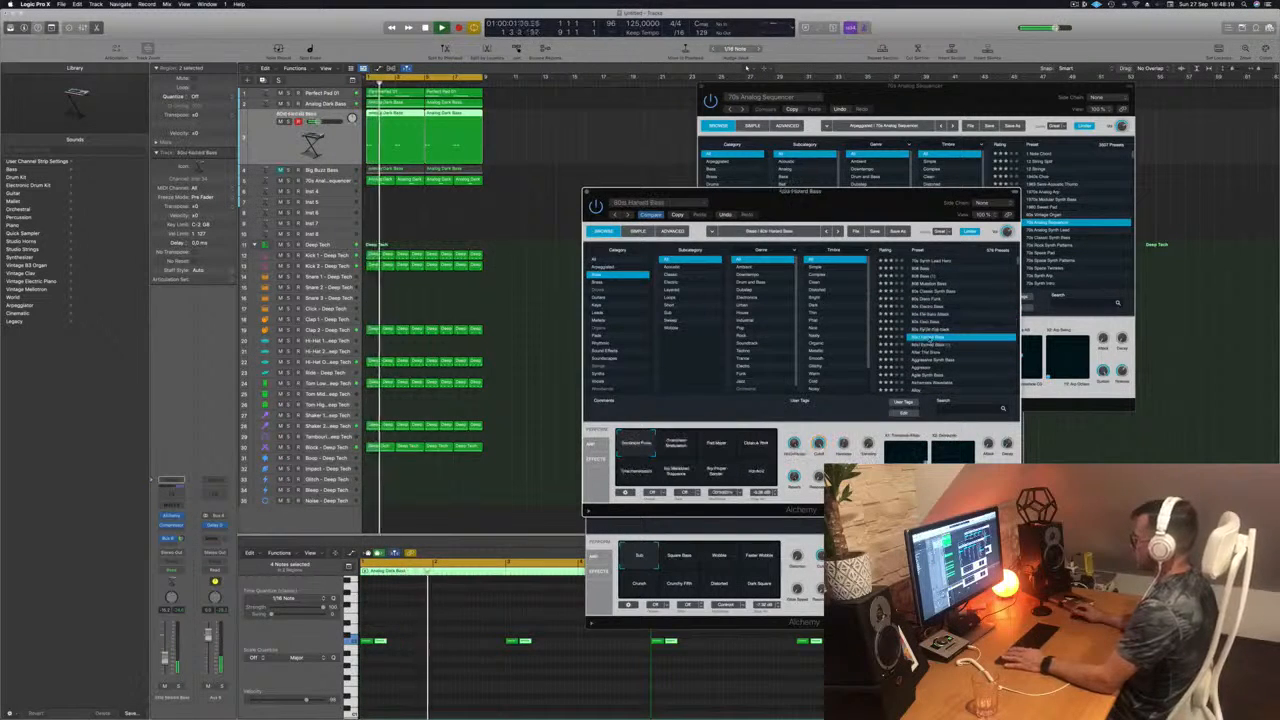
click(932, 345)
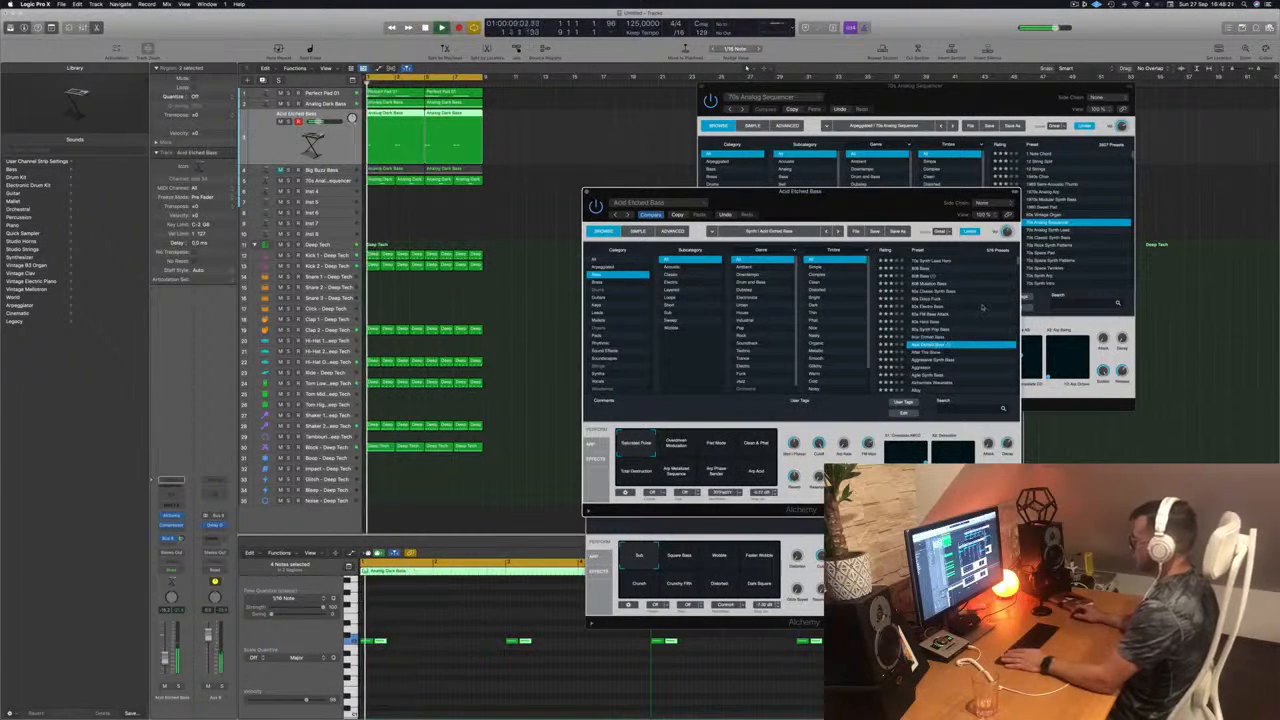
key(space)
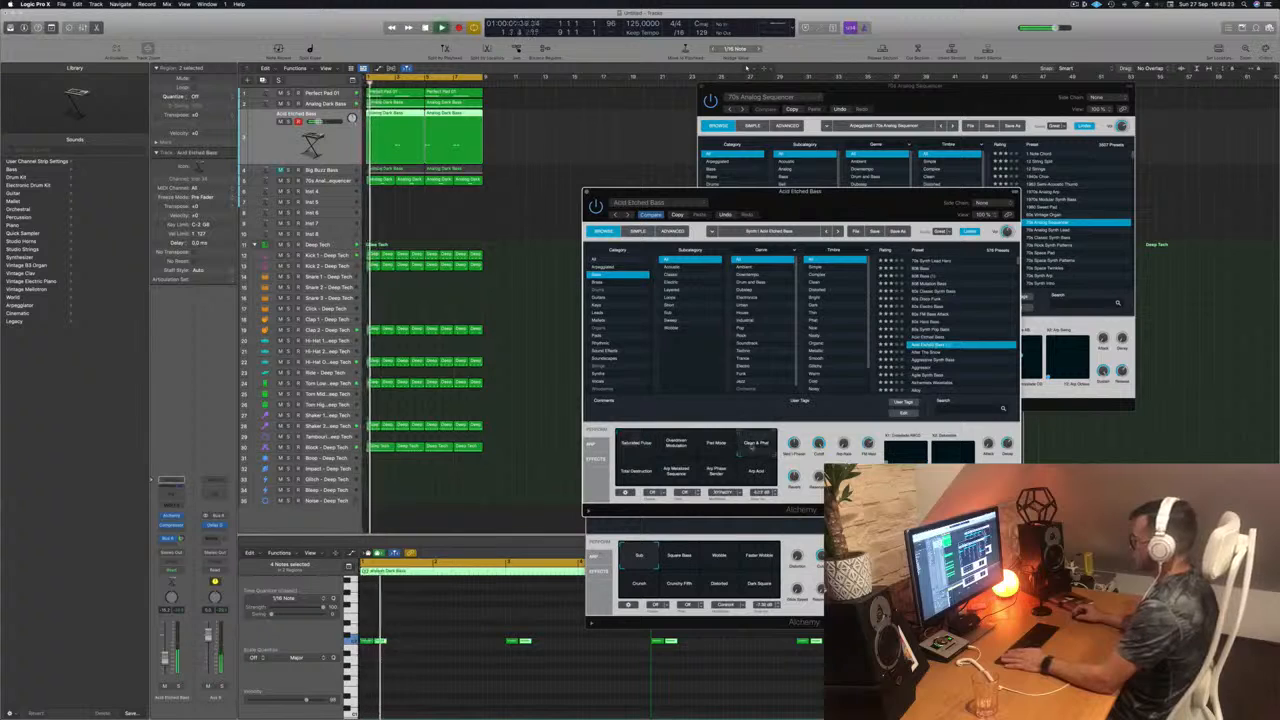
click(928, 360)
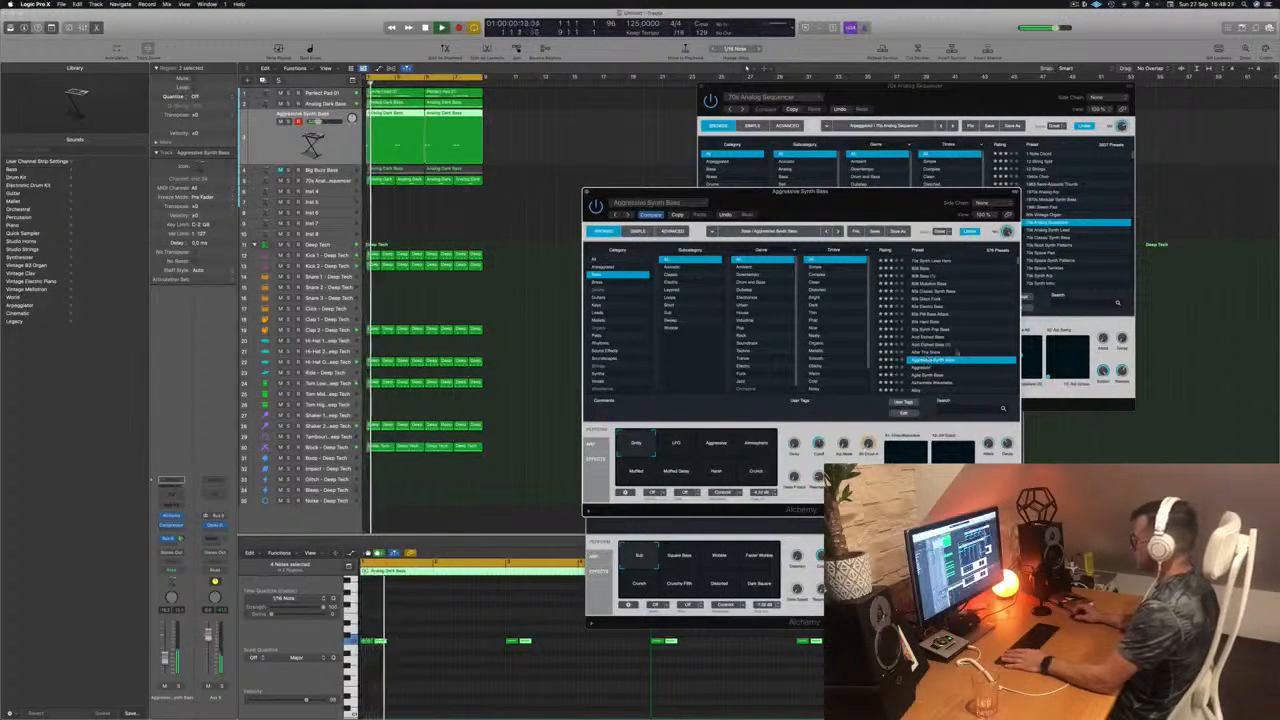
Step: Continue through Agile Synth Bass and Amped Peak, and load the Analog Glide Lead preset on the track
scroll(940, 357, down, 1)
scroll(951, 353, down, 2)
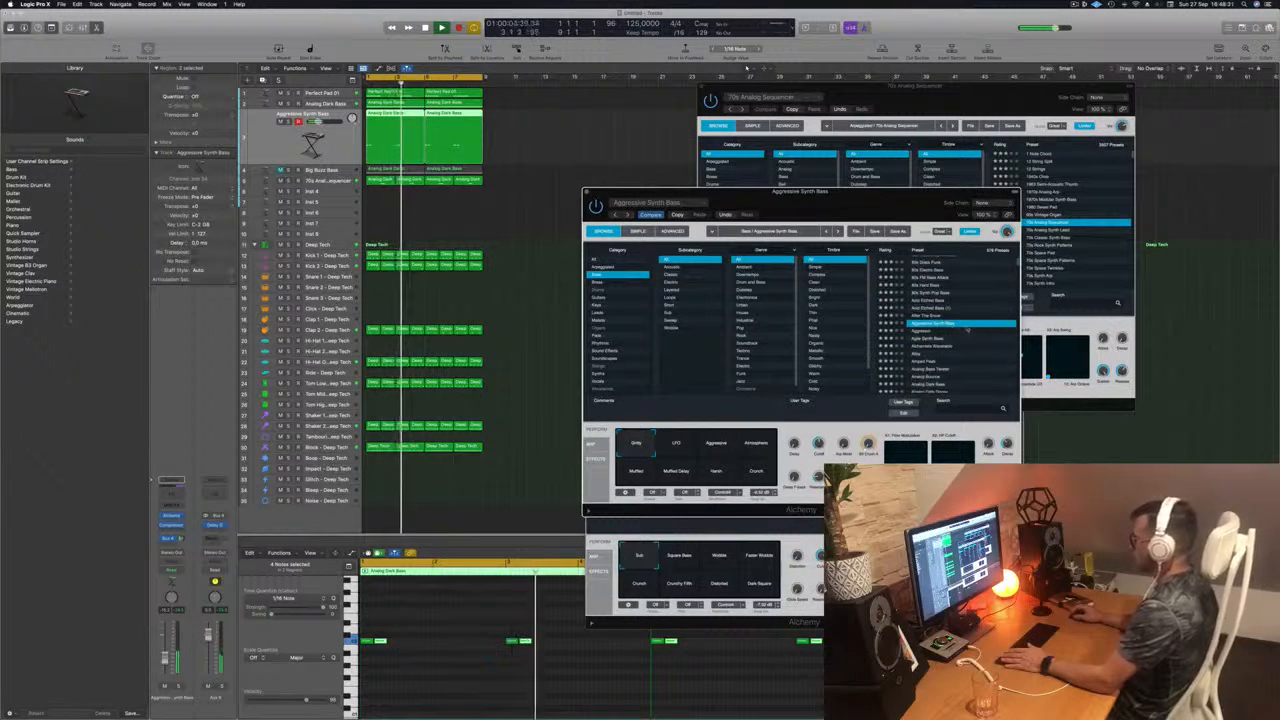
click(930, 331)
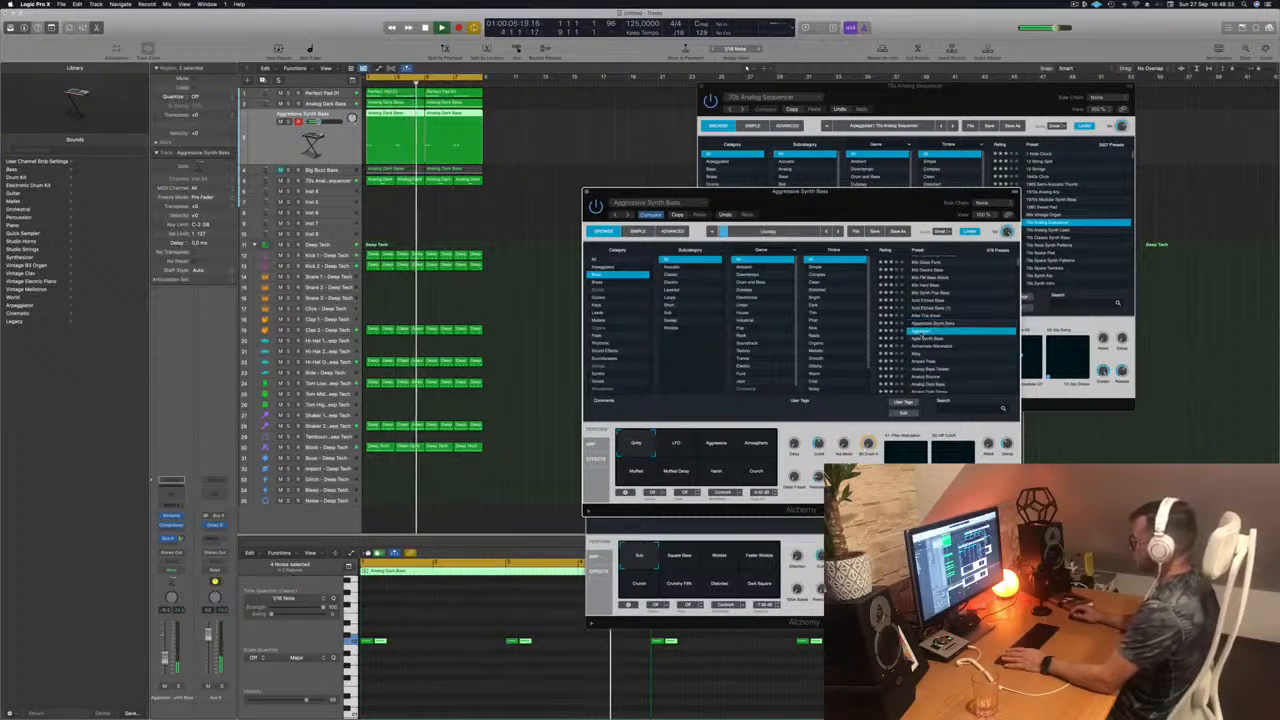
click(930, 339)
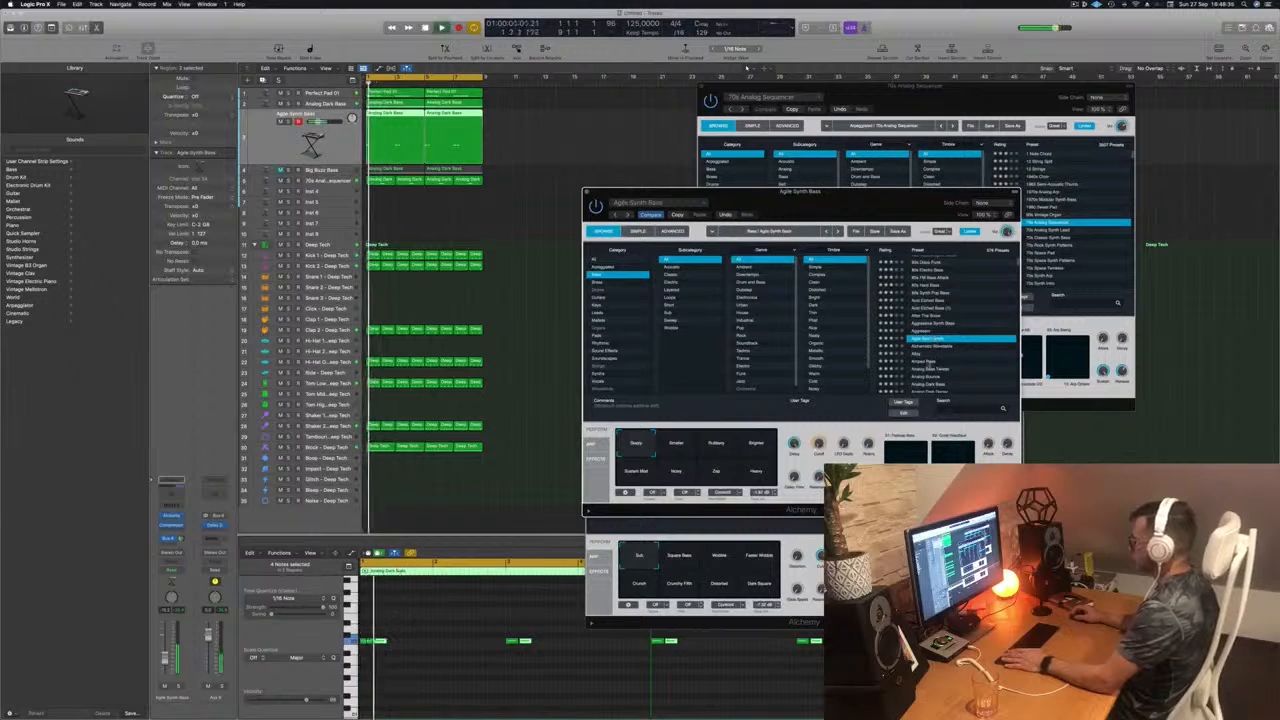
click(928, 362)
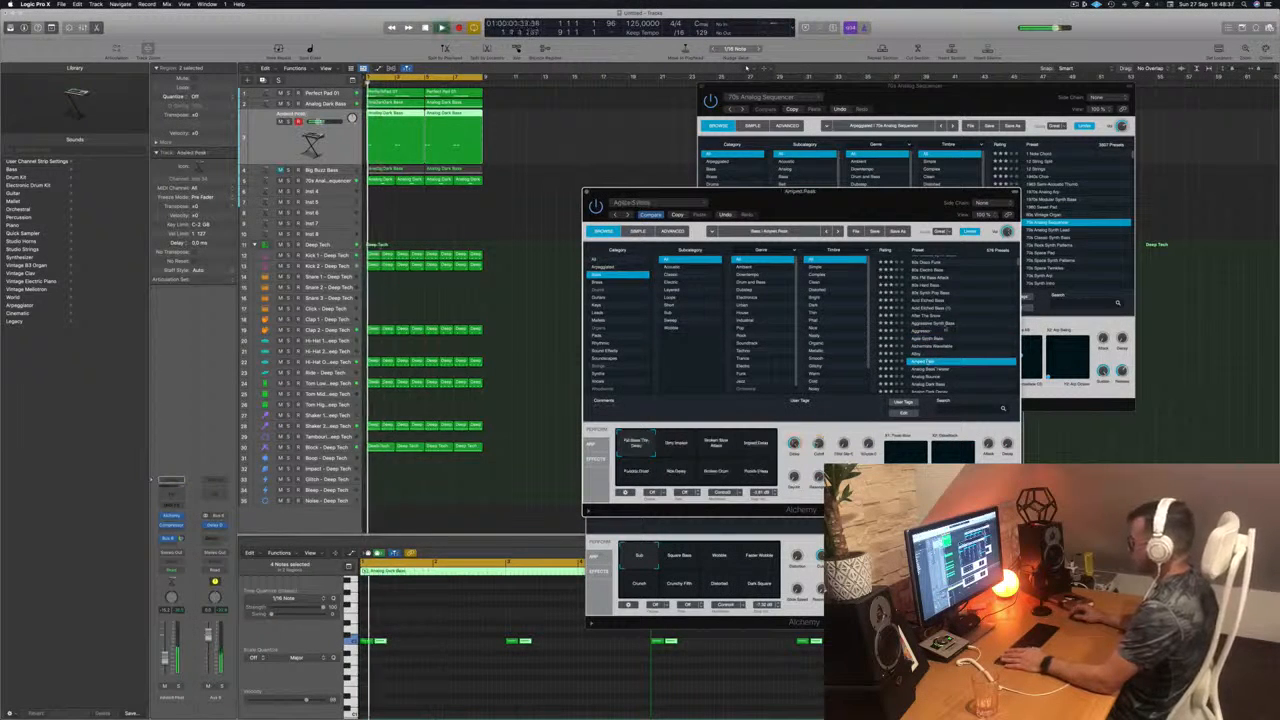
scroll(954, 327, down, 2)
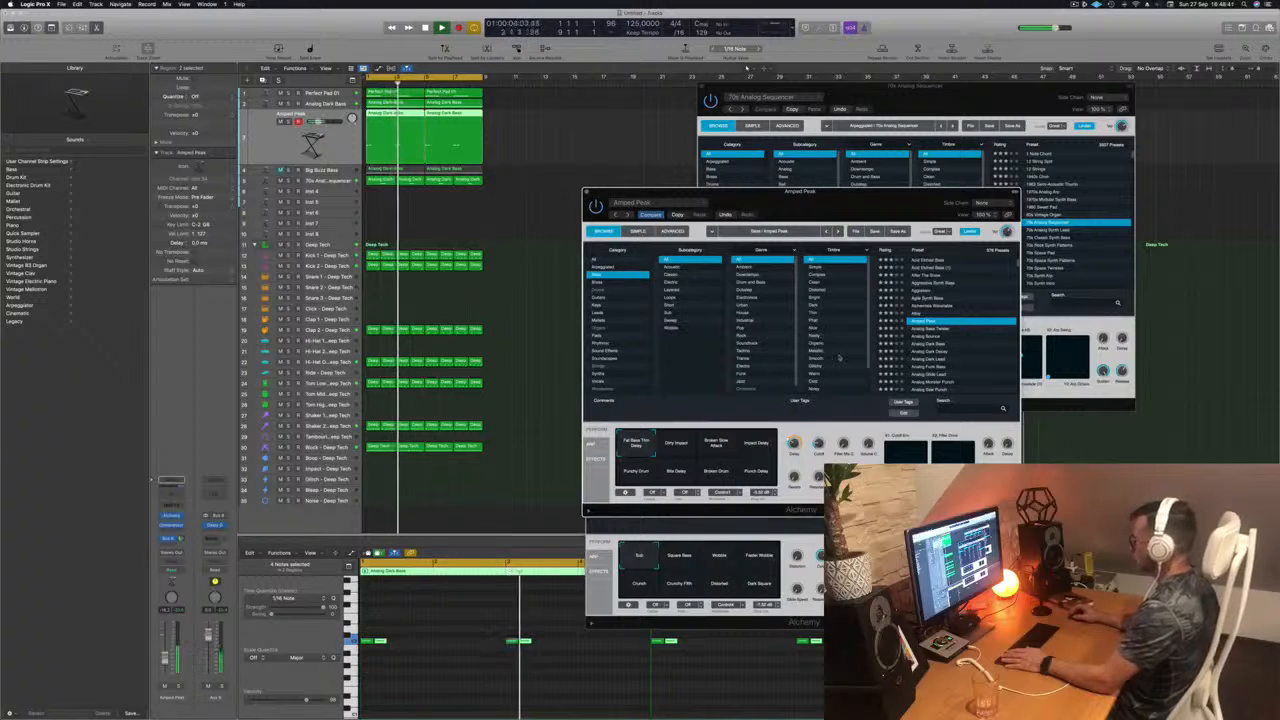
click(935, 374)
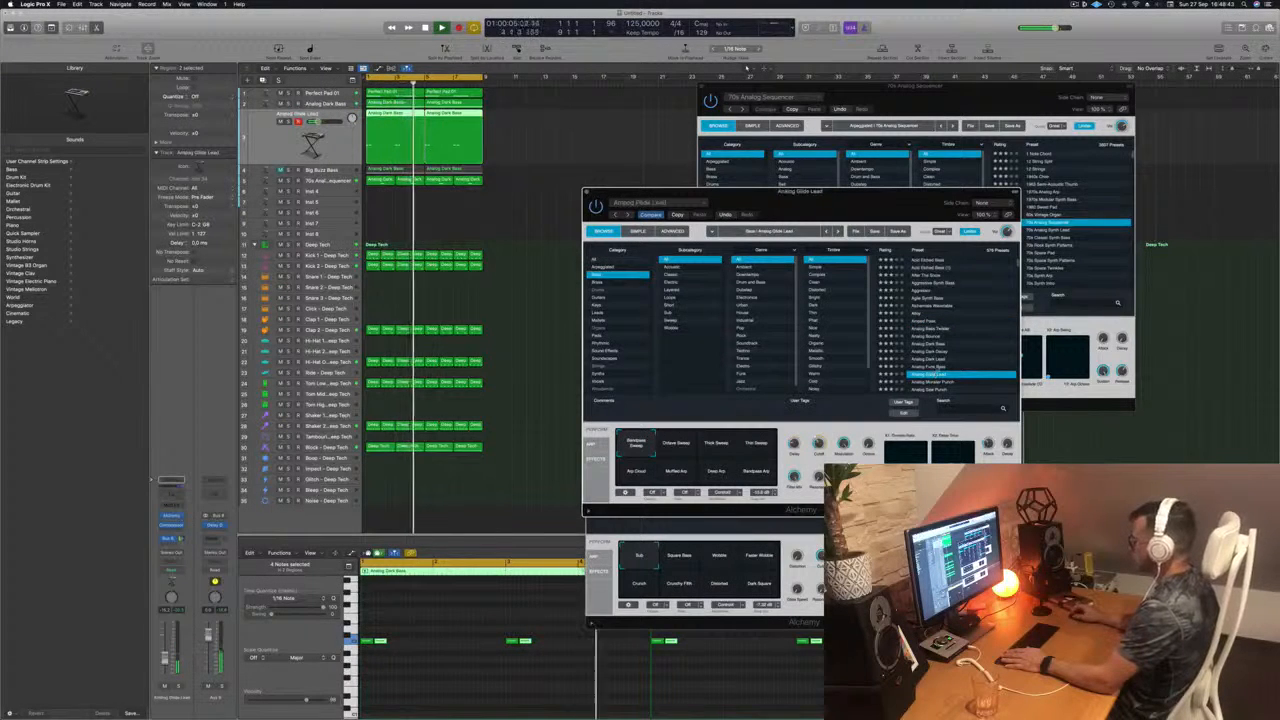
scroll(964, 347, down, 2)
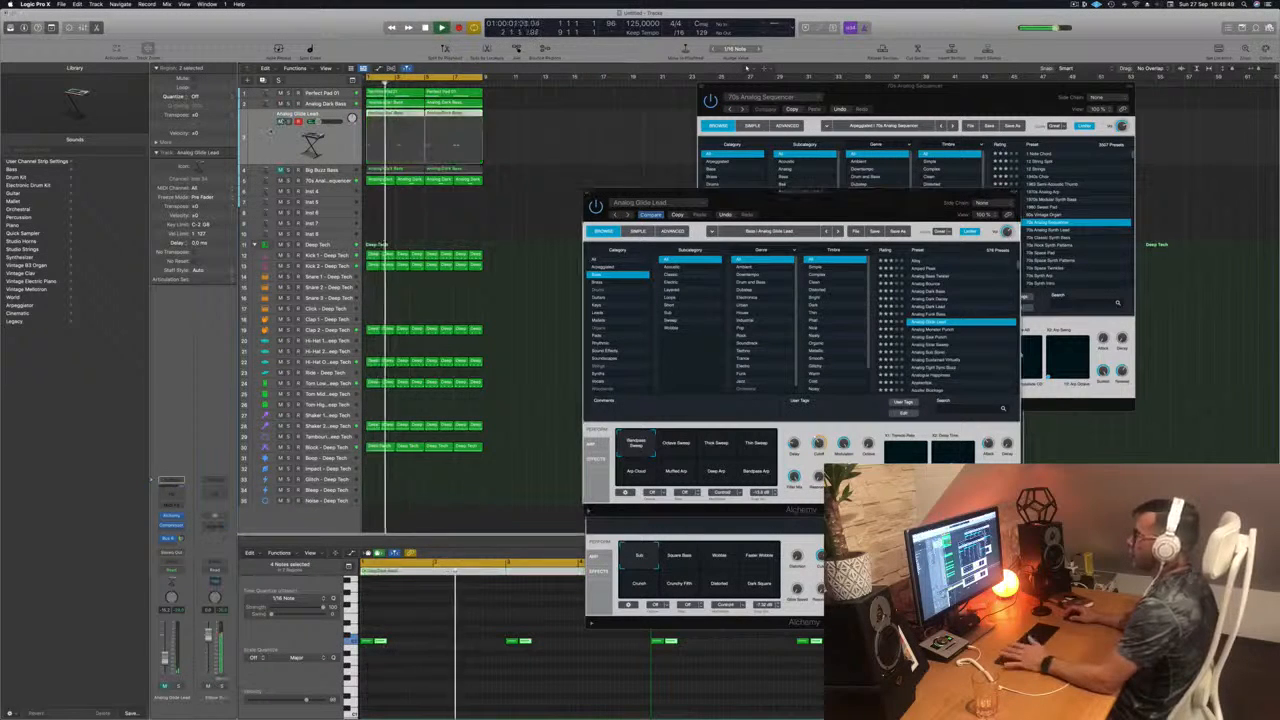
Step: Close the Analog Glide Lead, 70s Analog Sequencer and Analog Dark Bass synth windows
drag(757, 203, 720, 196)
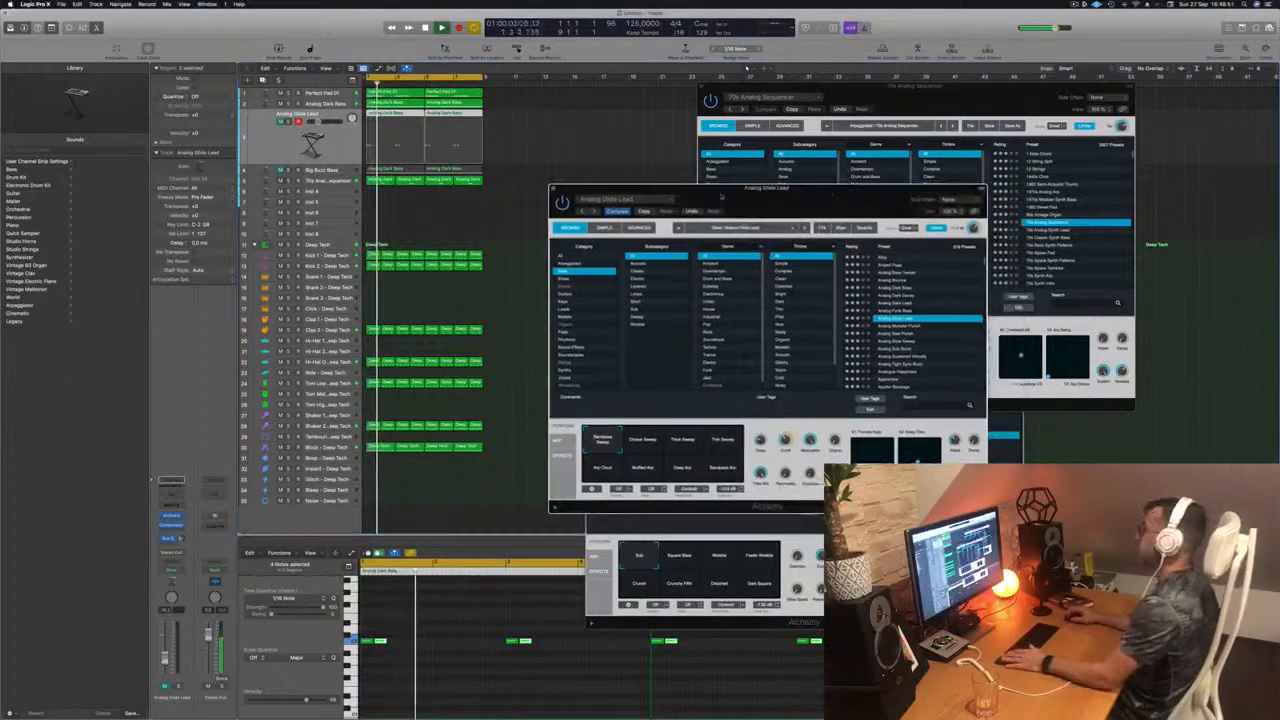
click(553, 188)
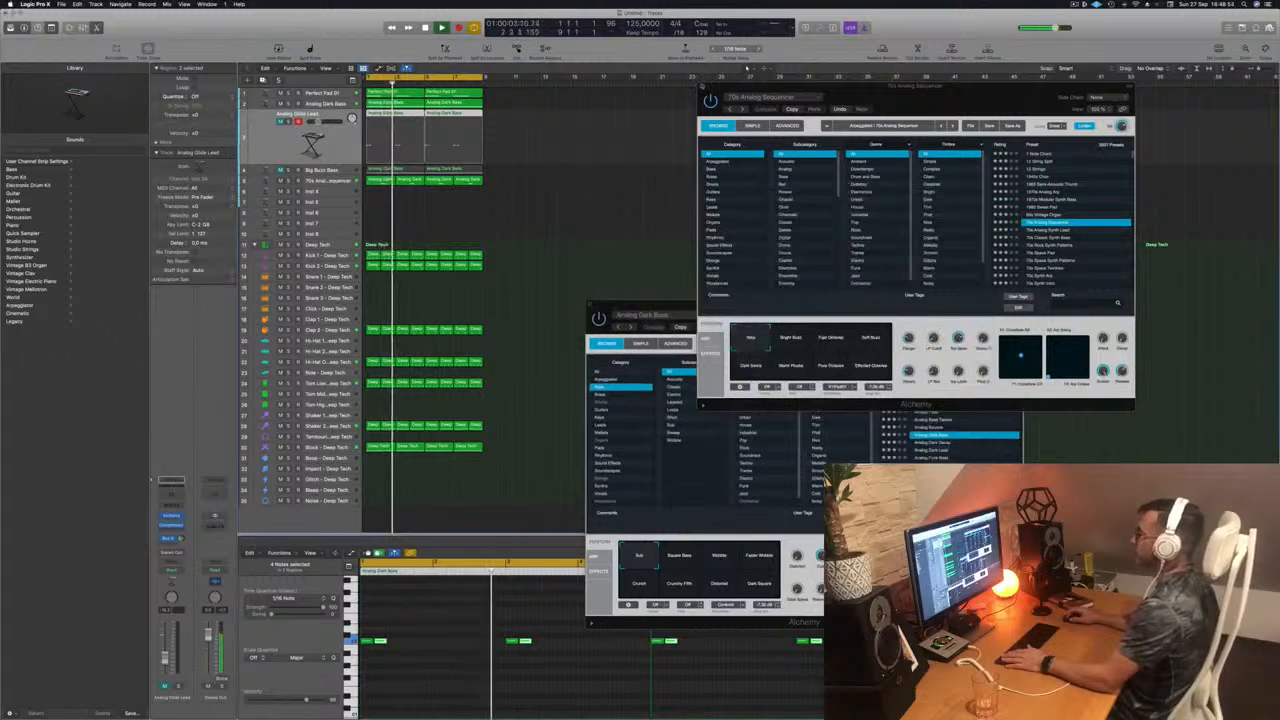
click(703, 88)
drag(592, 306, 613, 276)
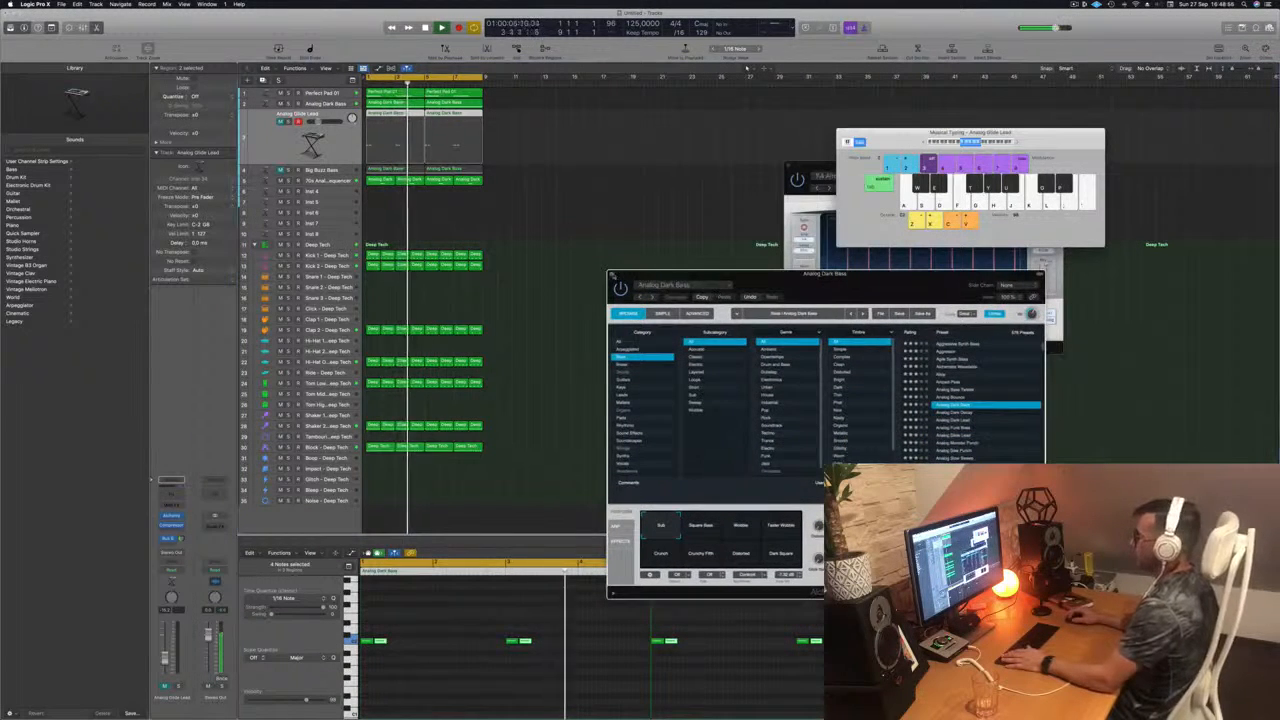
click(612, 275)
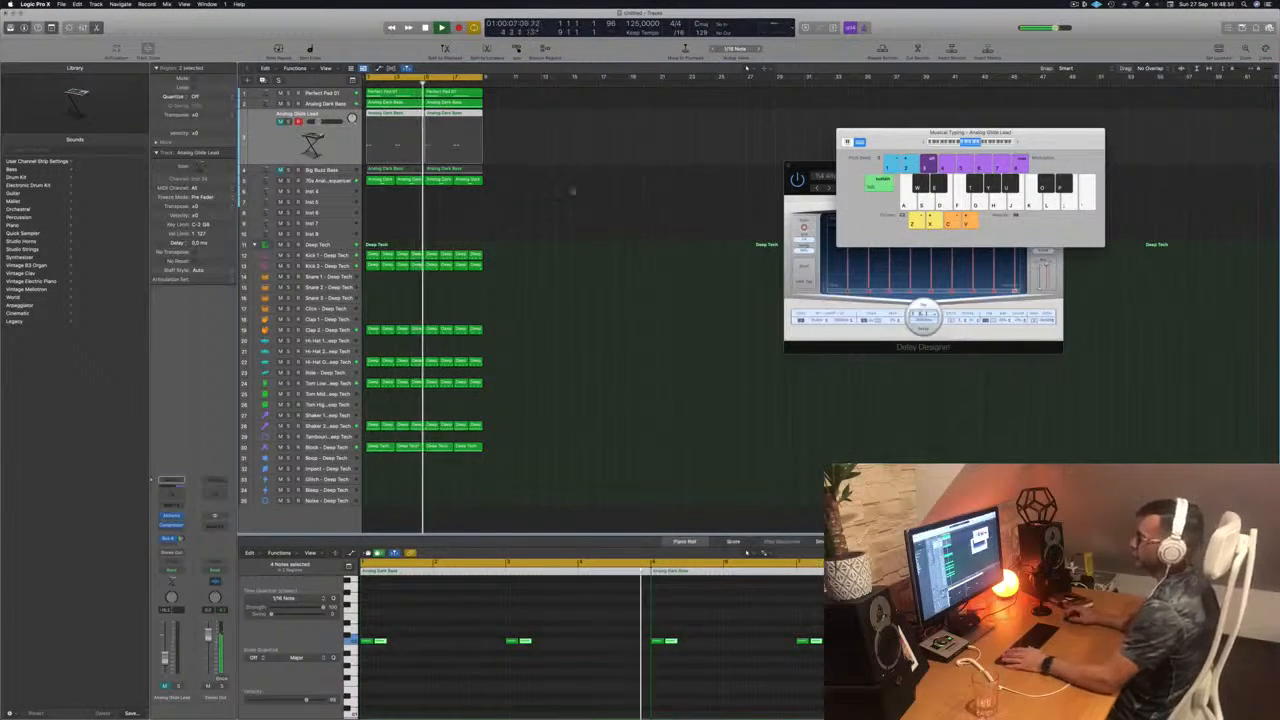
Step: Compare the Perfect Pad 01, Analog Dark Bass and 70s Analog Sequencer parts, soloing the bass and the sequencer in turn during playback
click(331, 94)
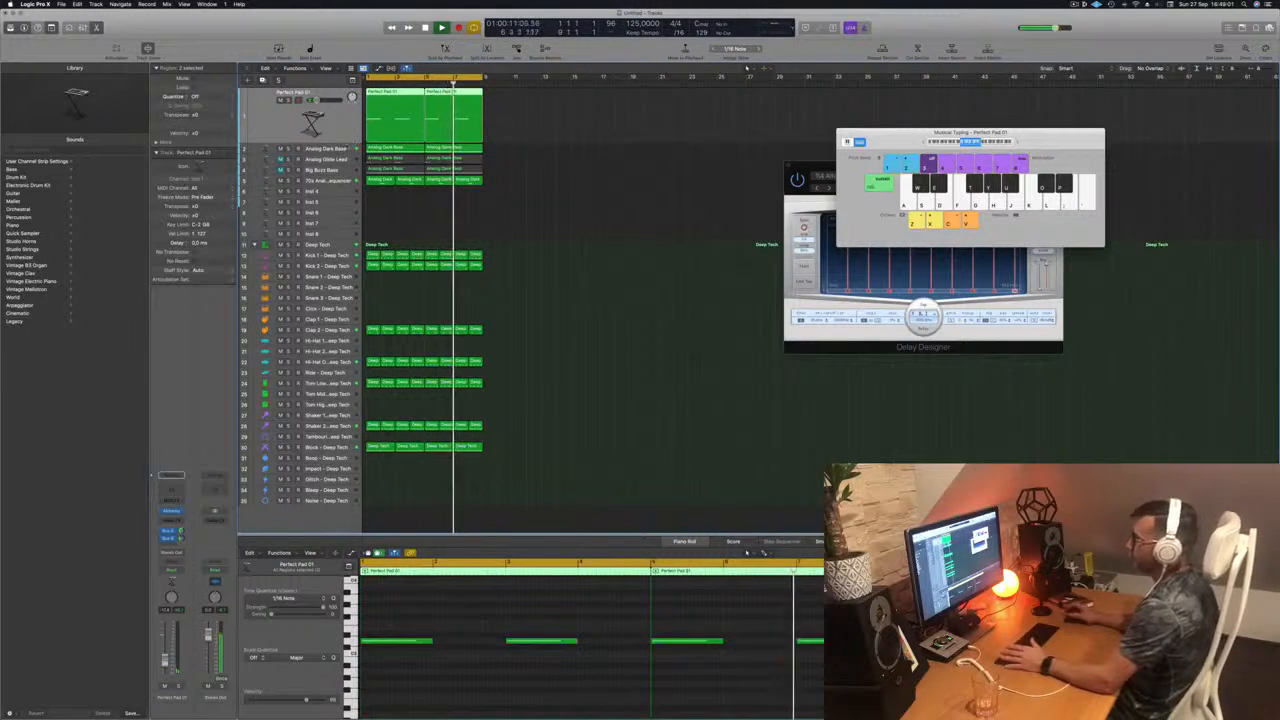
click(325, 149)
click(288, 111)
click(288, 111)
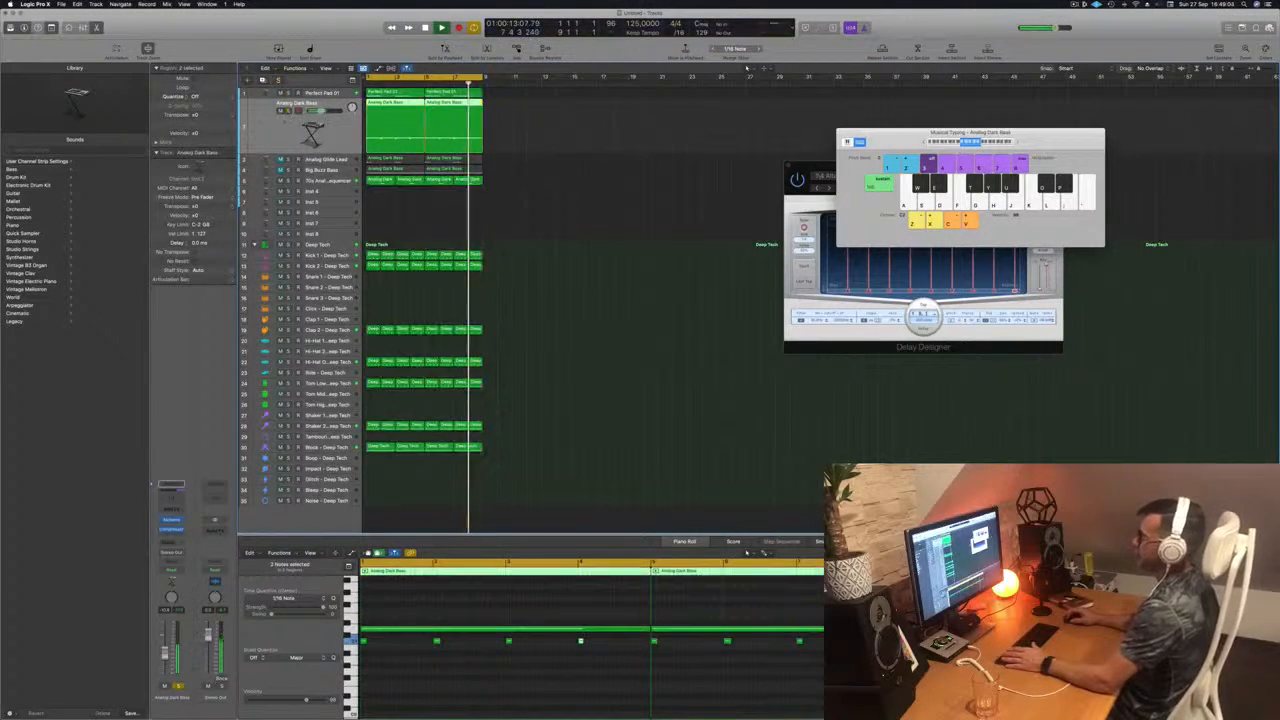
click(308, 181)
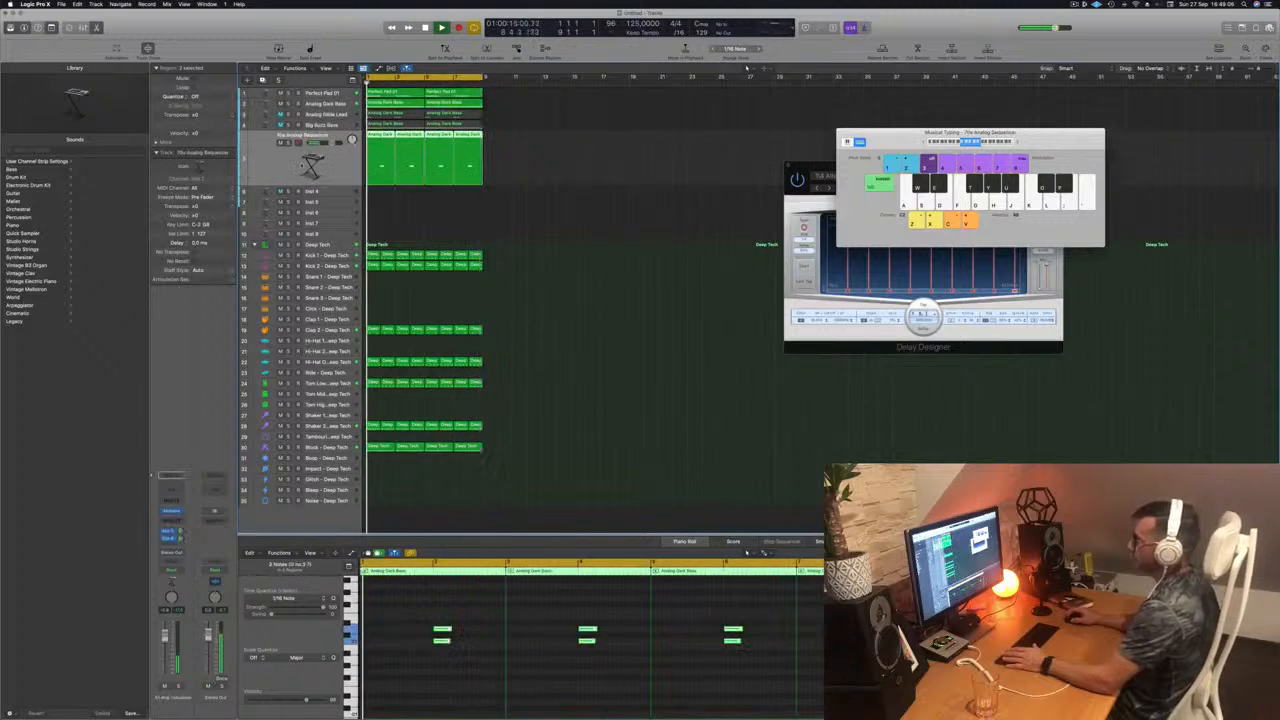
click(288, 143)
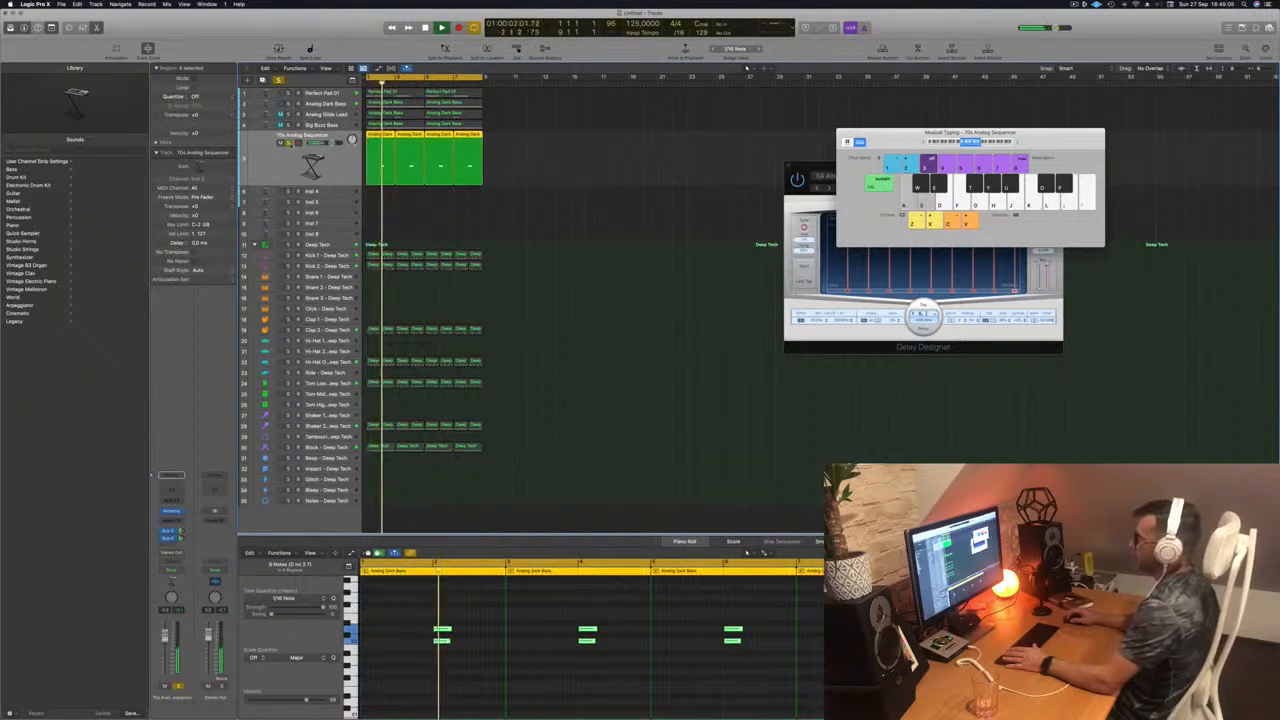
click(288, 143)
click(493, 231)
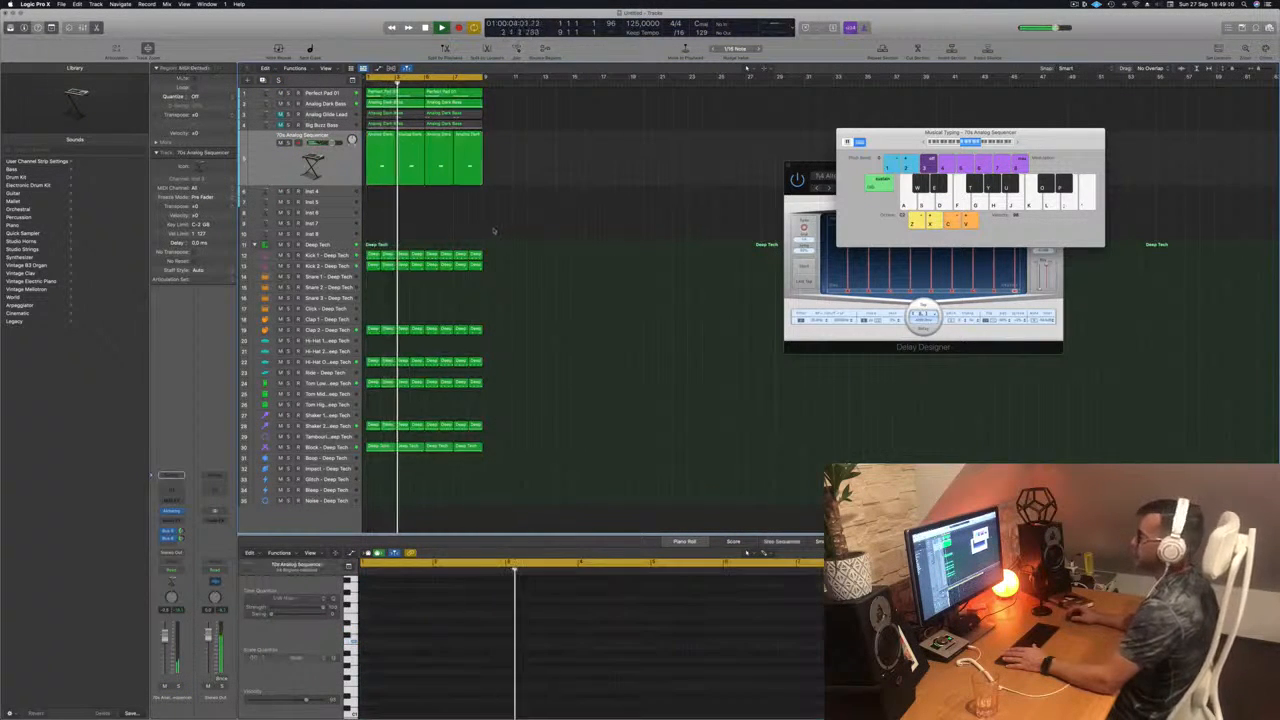
Step: Duplicate the 70s Analog Sequencer track with its instrument settings and copy its first region onto the new track
key(Down)
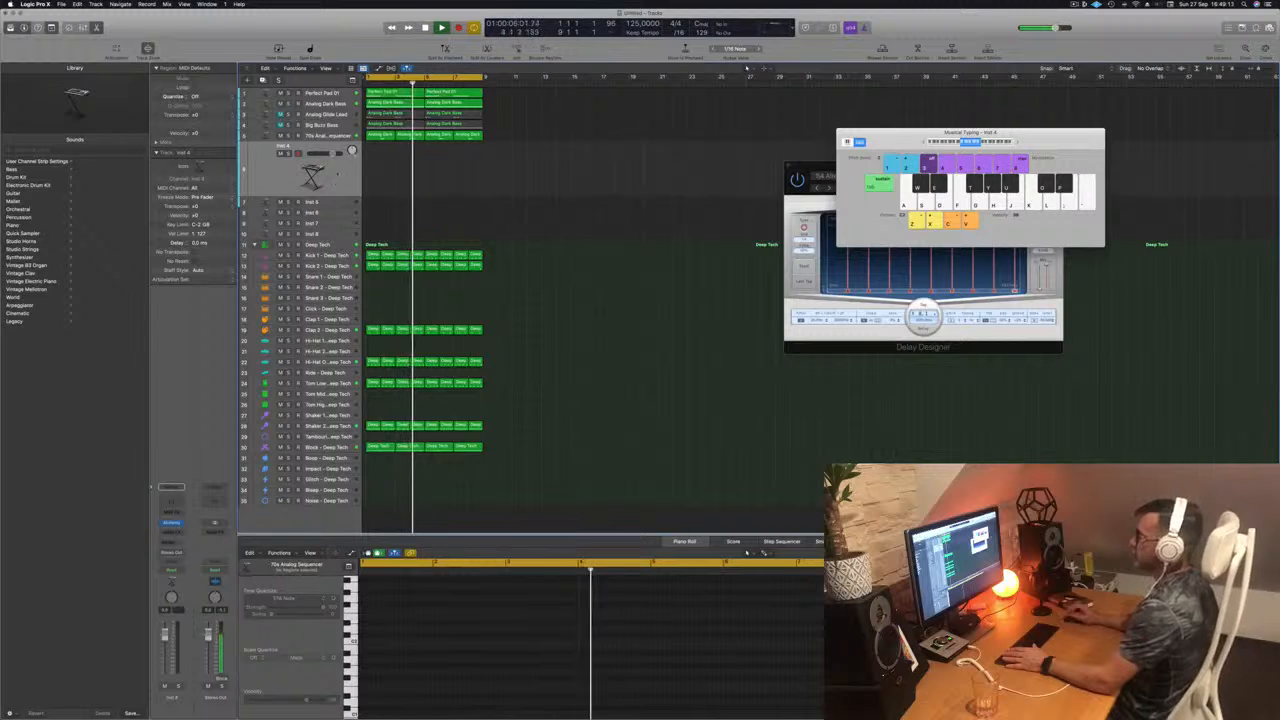
click(371, 135)
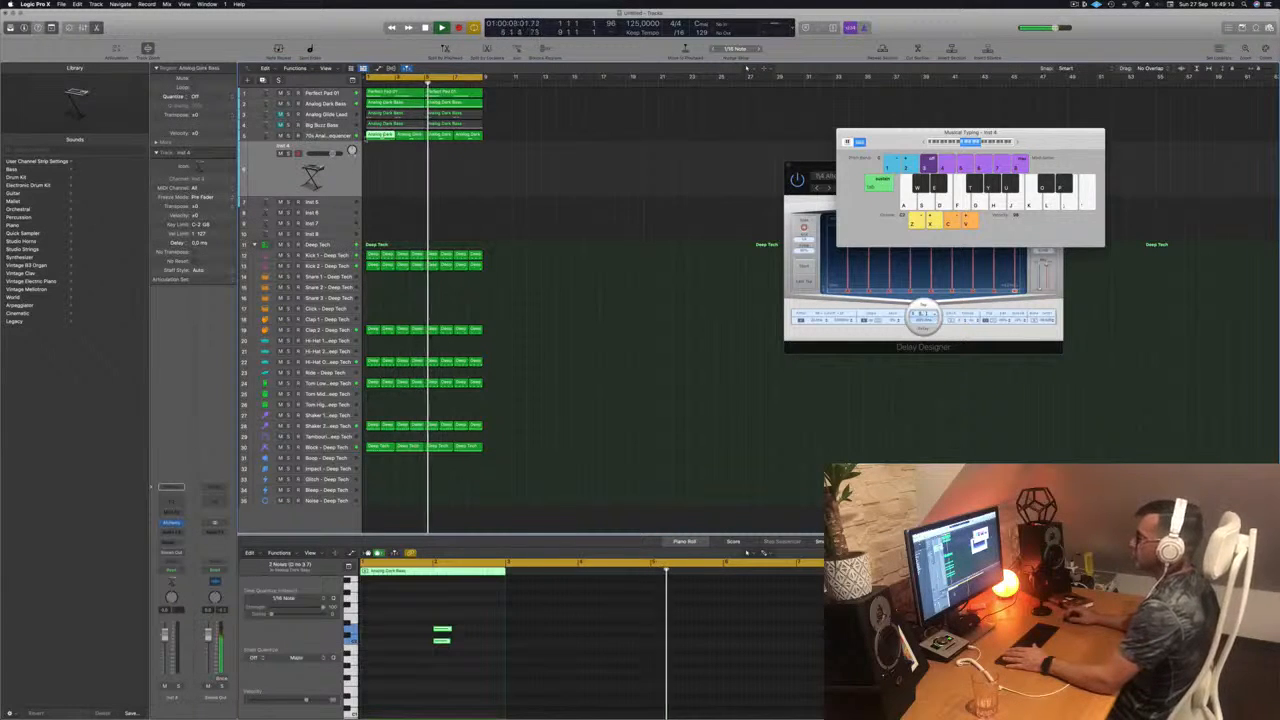
click(332, 136)
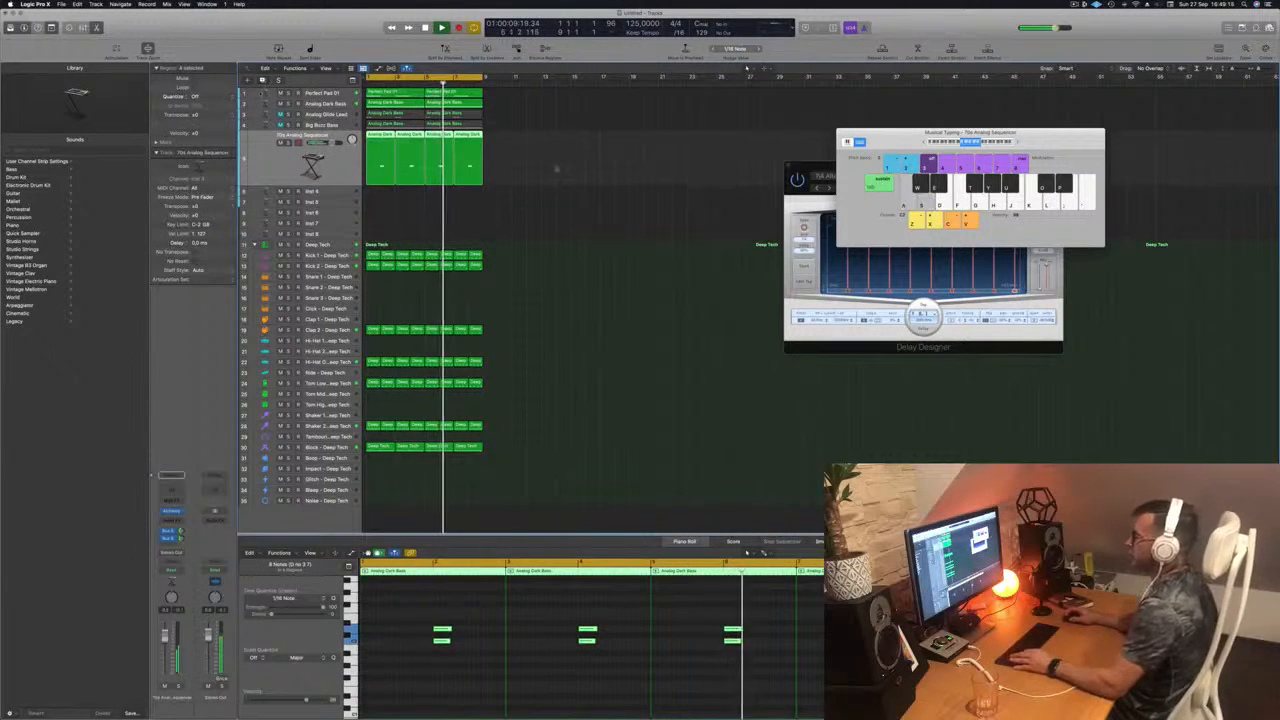
key(super+d)
click(371, 136)
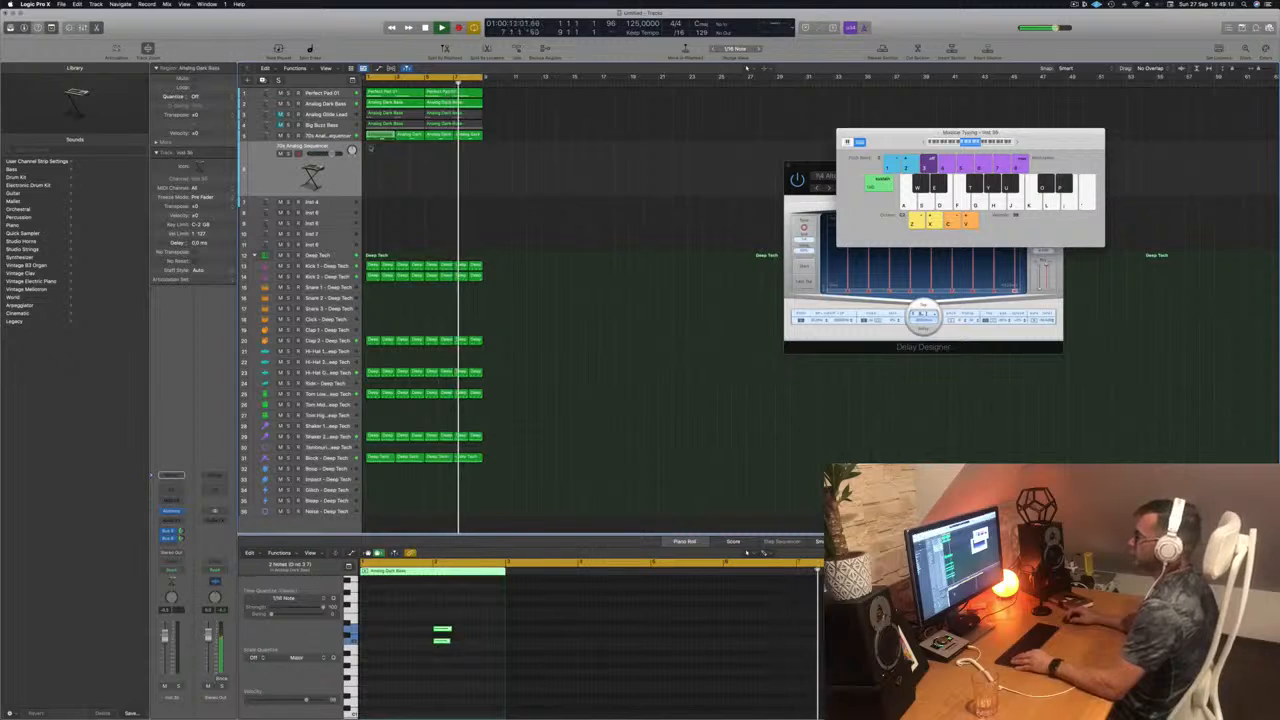
drag(370, 136, 372, 180)
Step: Nudge both notes of the copied region back to the start of bar 1 and audition the loop
drag(408, 625, 490, 653)
key(alt+Left)
key(alt+Left)
key(alt+Left)
key(alt+Left)
key(alt+Left)
key(alt+Left)
key(alt+Left)
key(alt+Left)
key(alt+Left)
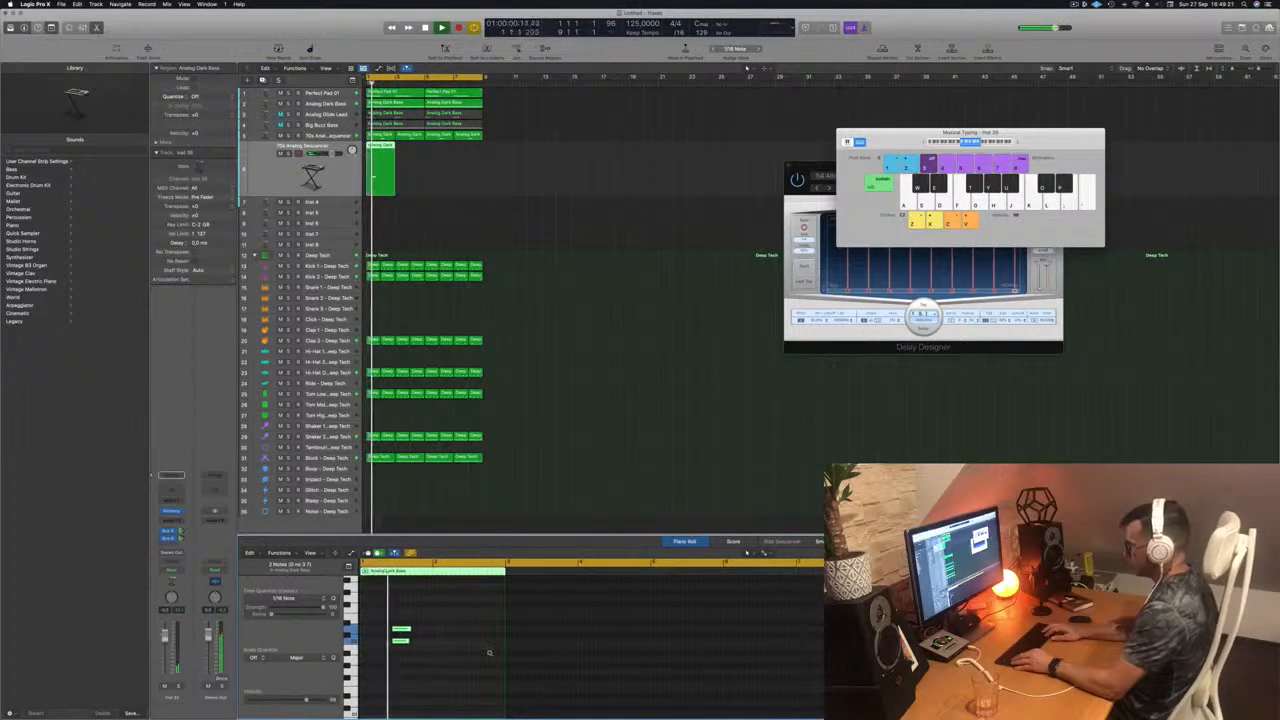
key(alt+Left)
key(alt+Left)
key(alt+Left)
key(alt+Left)
key(alt+Left)
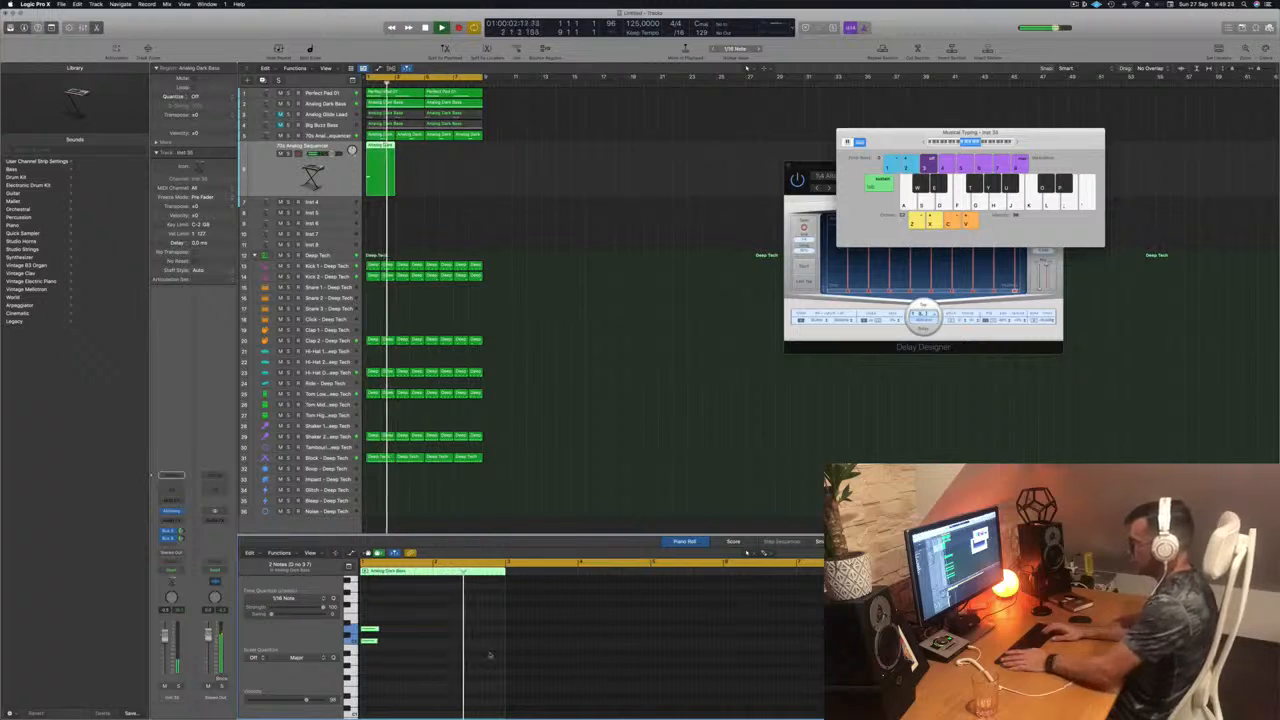
key(space)
key(space)
key(space)
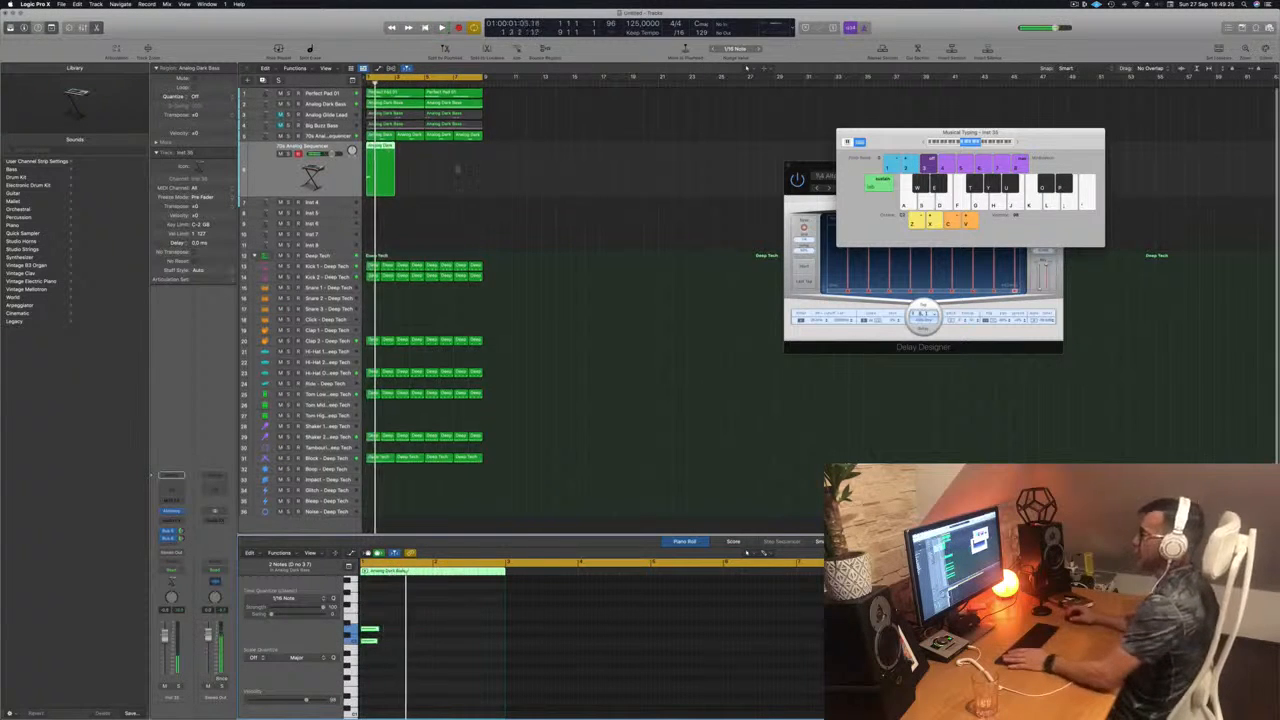
key(space)
Step: Duplicate the two-bar region to bar 3, shift the notes of both regions to mid-bar in bars 1 and 3, and audition the rhythm
key(space)
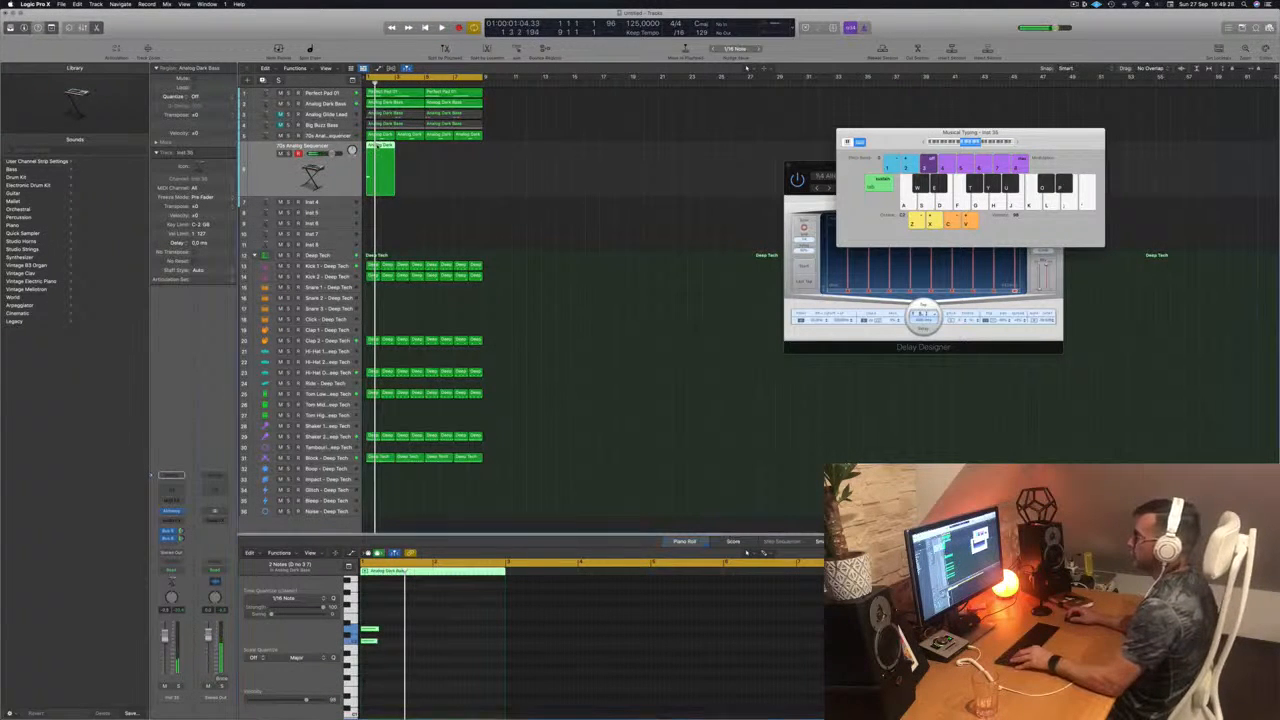
drag(373, 143, 366, 180)
key(space)
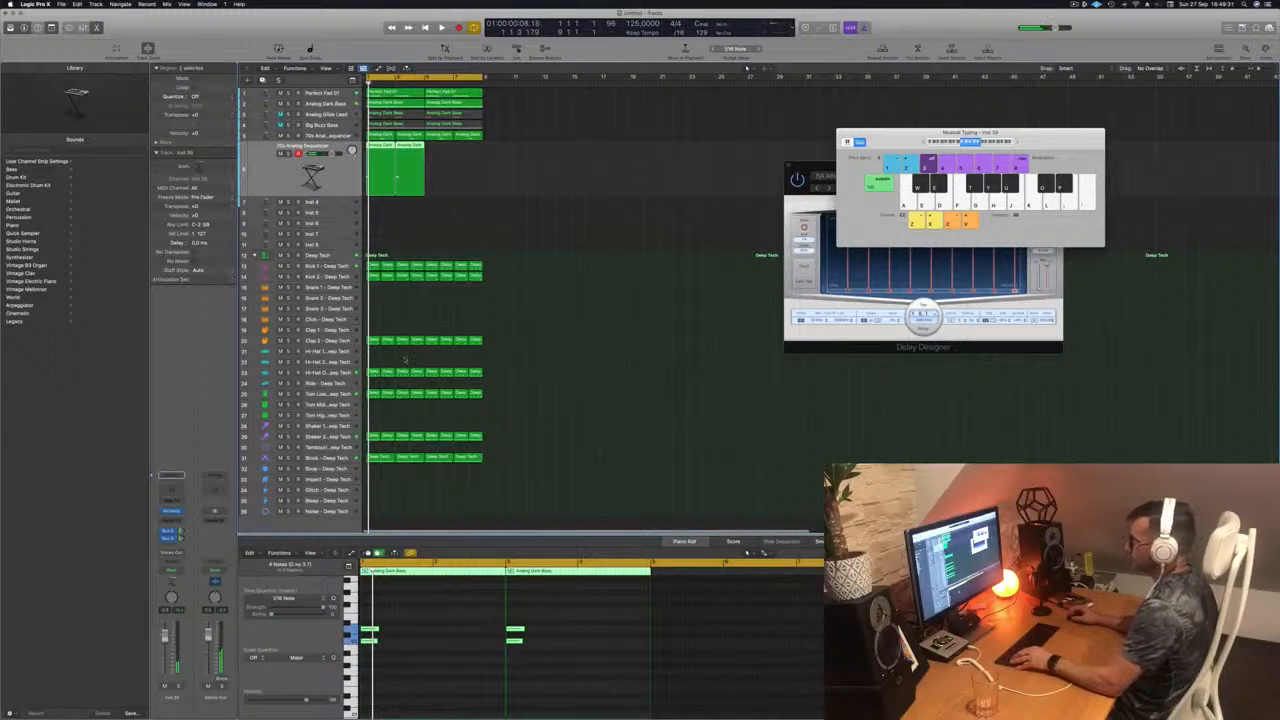
click(432, 631)
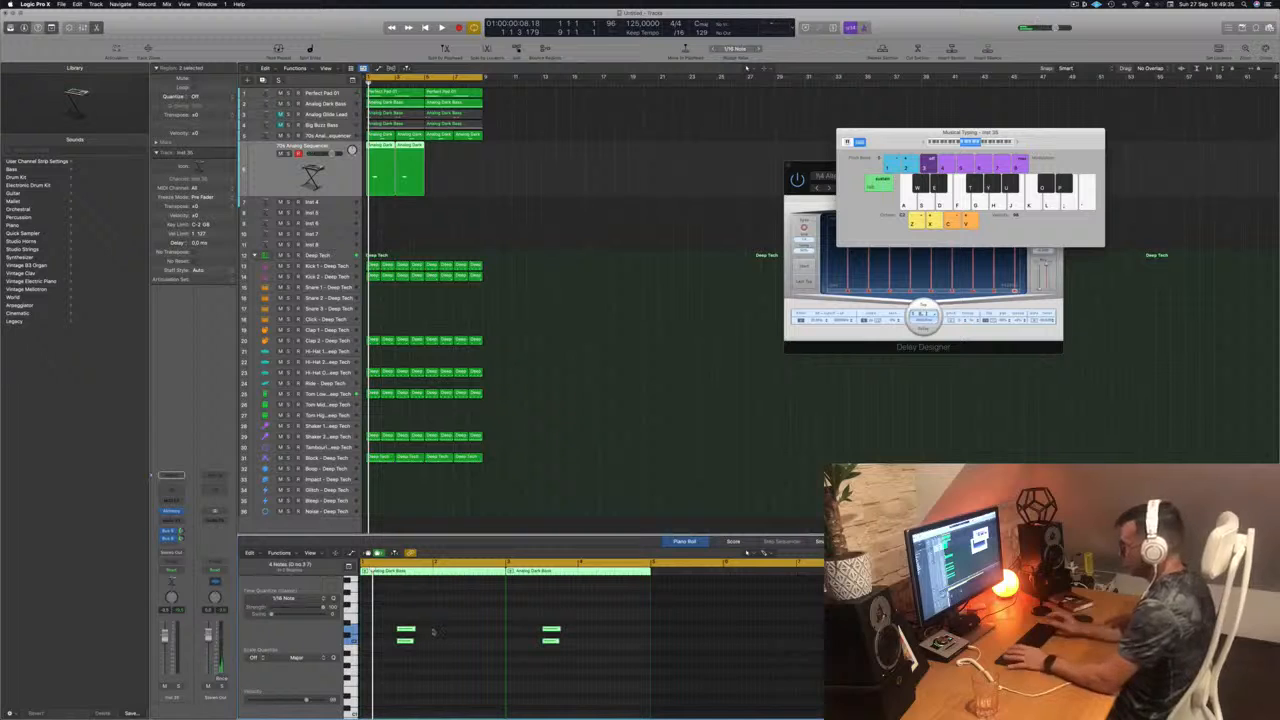
key(space)
key(space)
key(space)
click(293, 172)
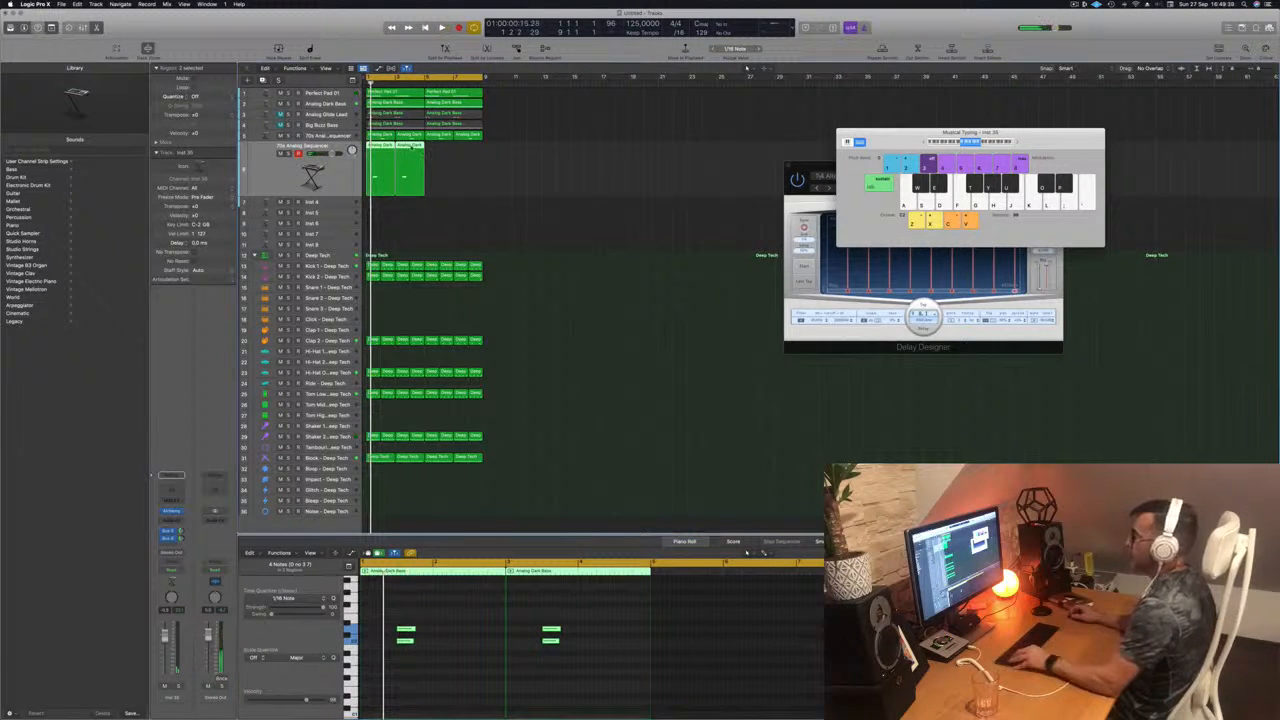
Step: Copy the two regions to bars 5 through 8 of the duplicated track and play the loop
drag(411, 147, 469, 148)
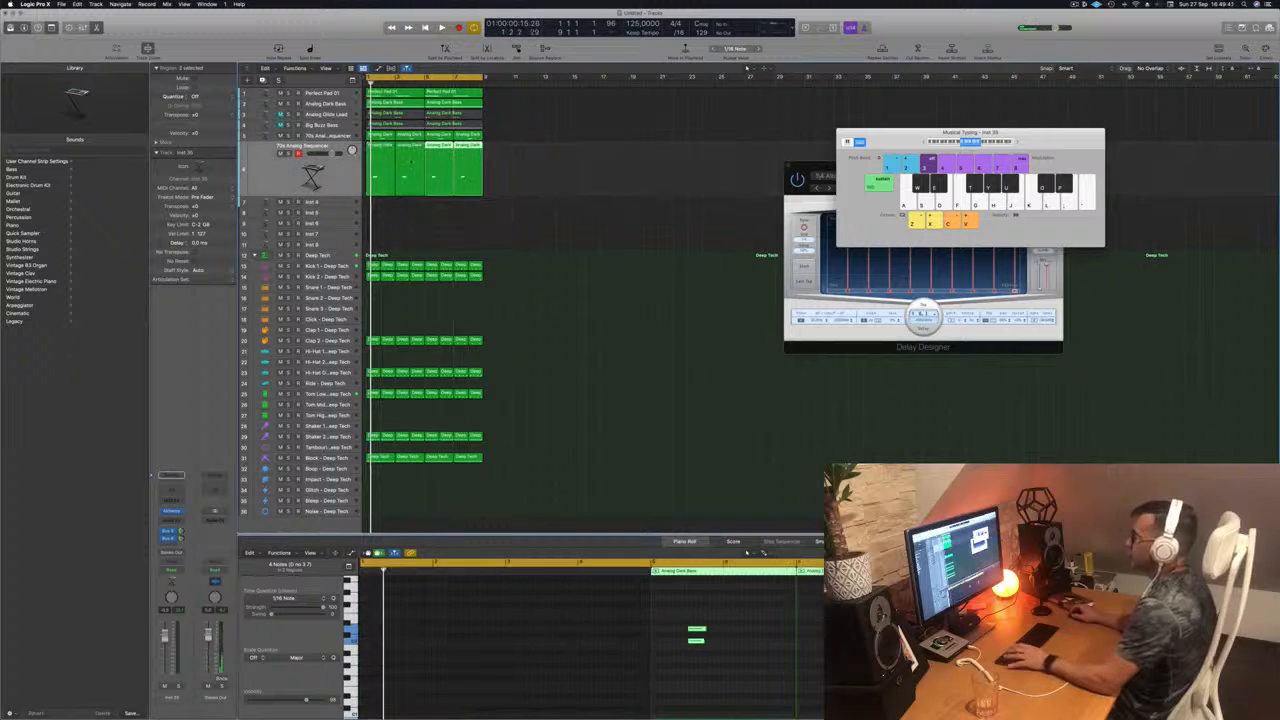
key(space)
key(space)
key(space)
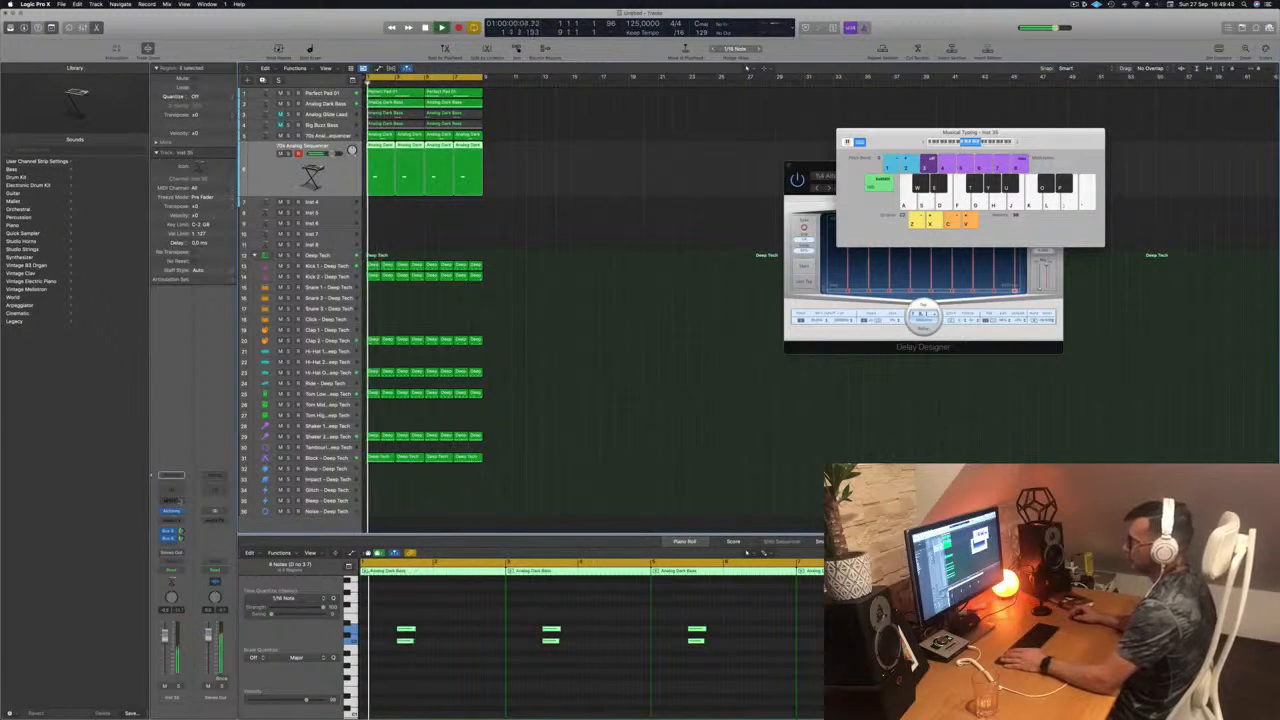
Step: Open Alchemy on the duplicated track, filter its presets to the Keys category and audition Aquatic Mallets in the loop
click(174, 512)
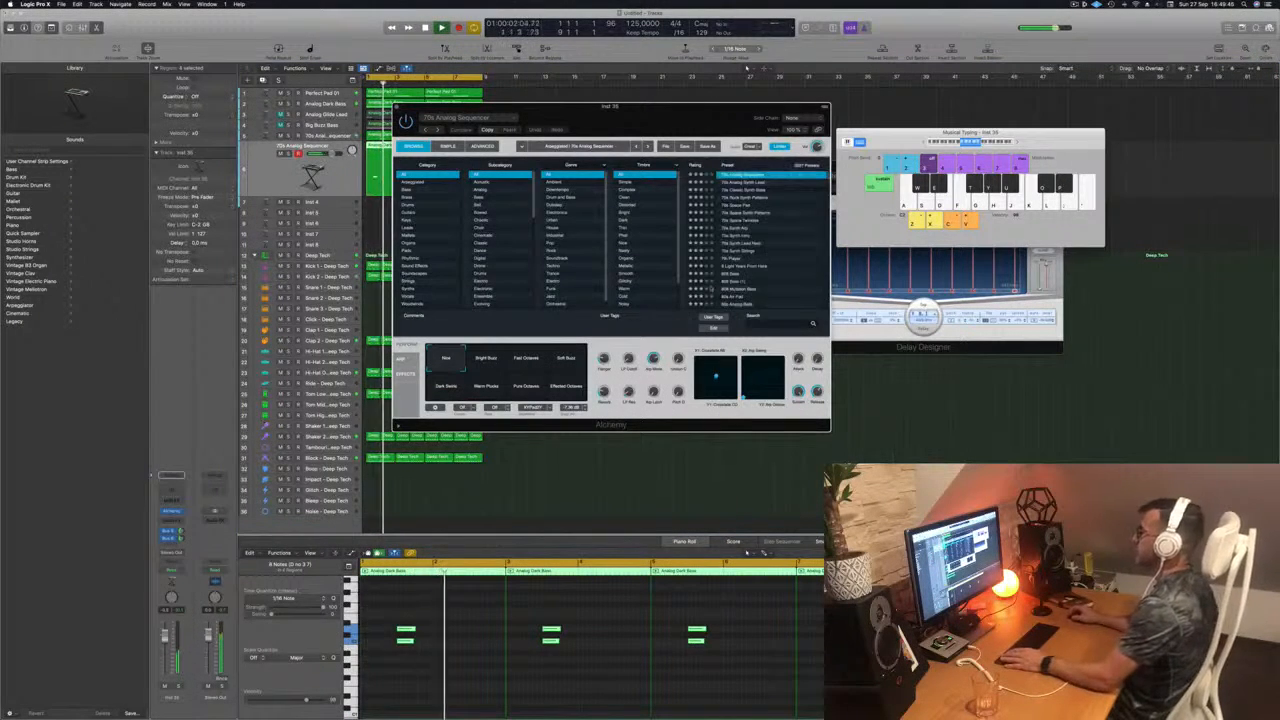
drag(673, 122, 763, 95)
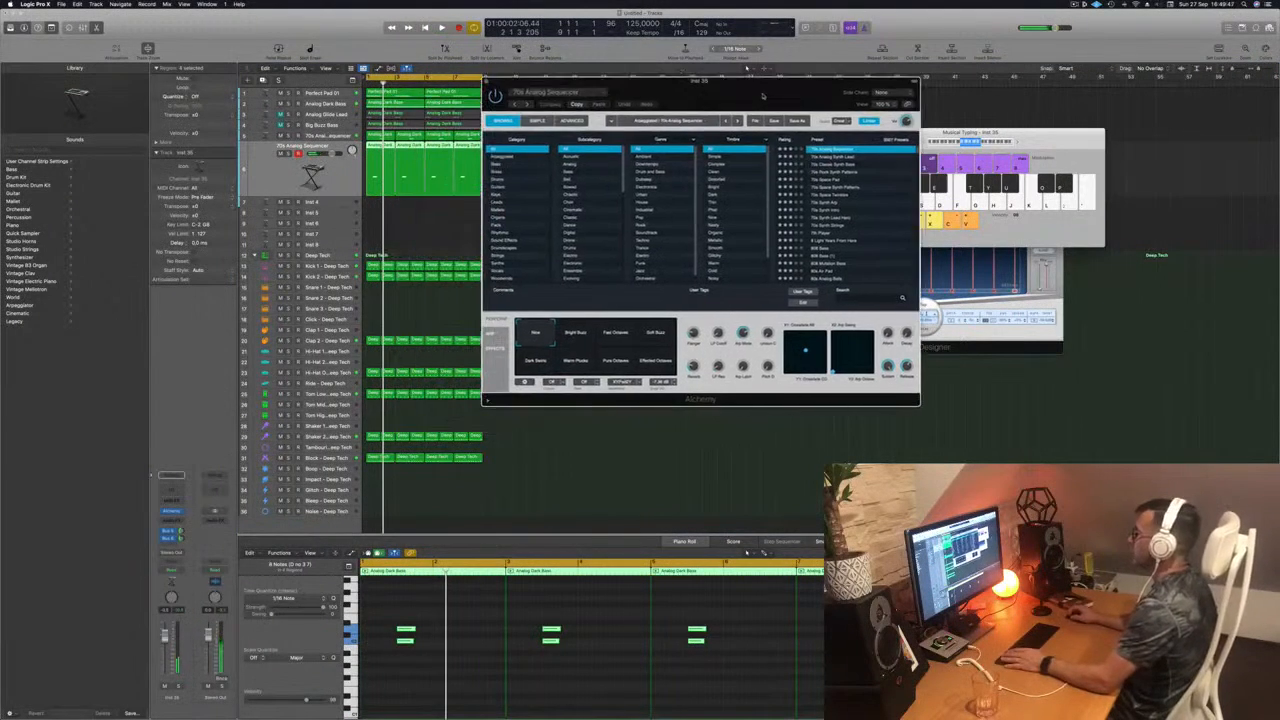
click(498, 194)
key(space)
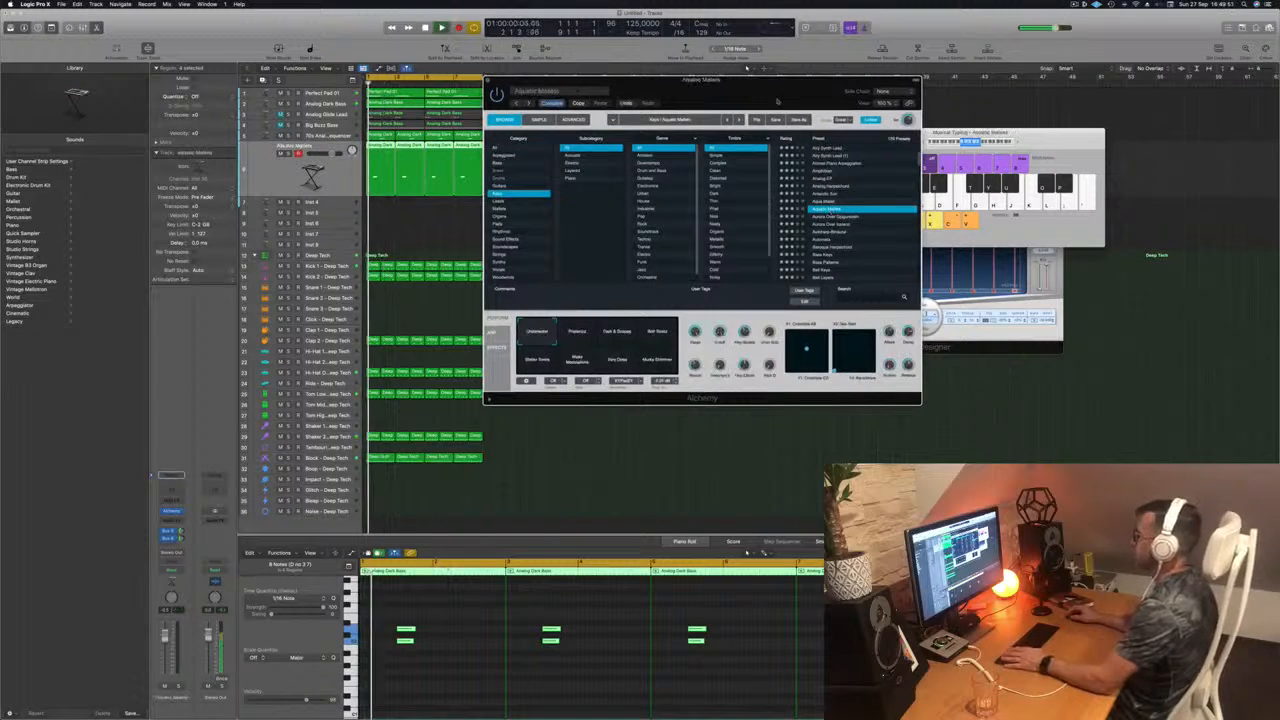
drag(759, 94, 817, 70)
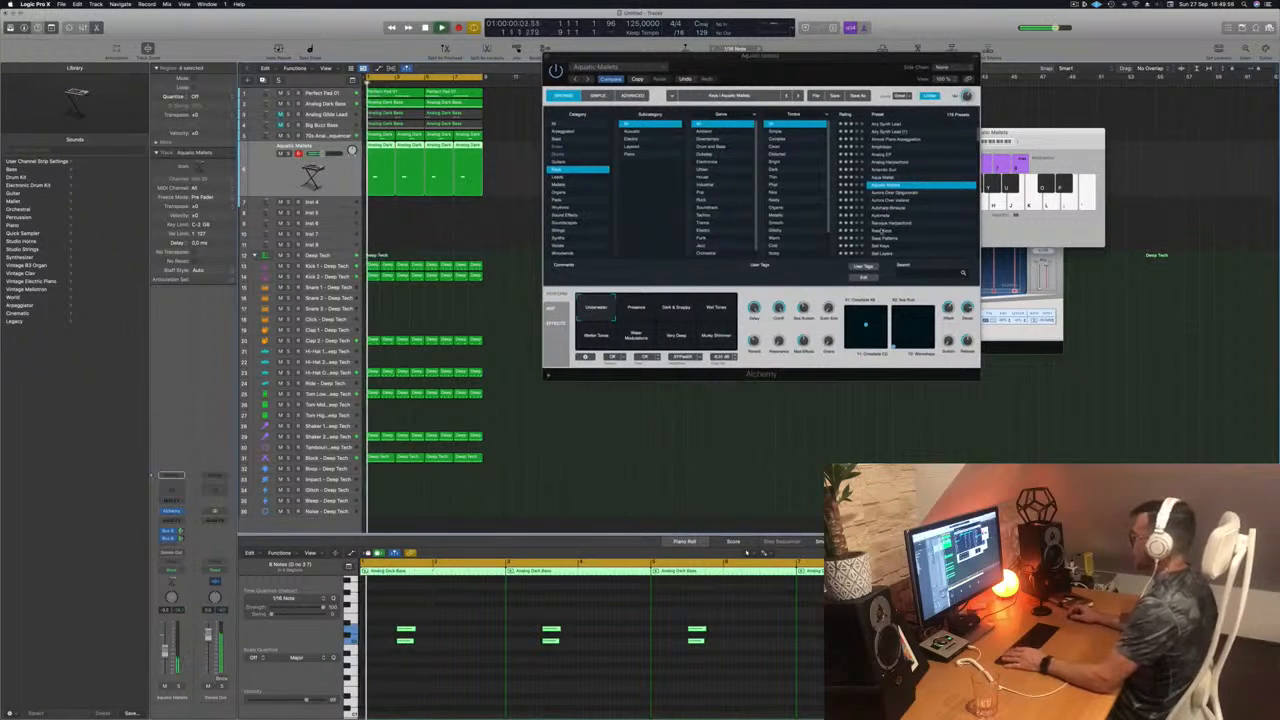
Step: Audition the two Aurora Over presets and Autoharp-Binaural on the duplicated track
key(Down)
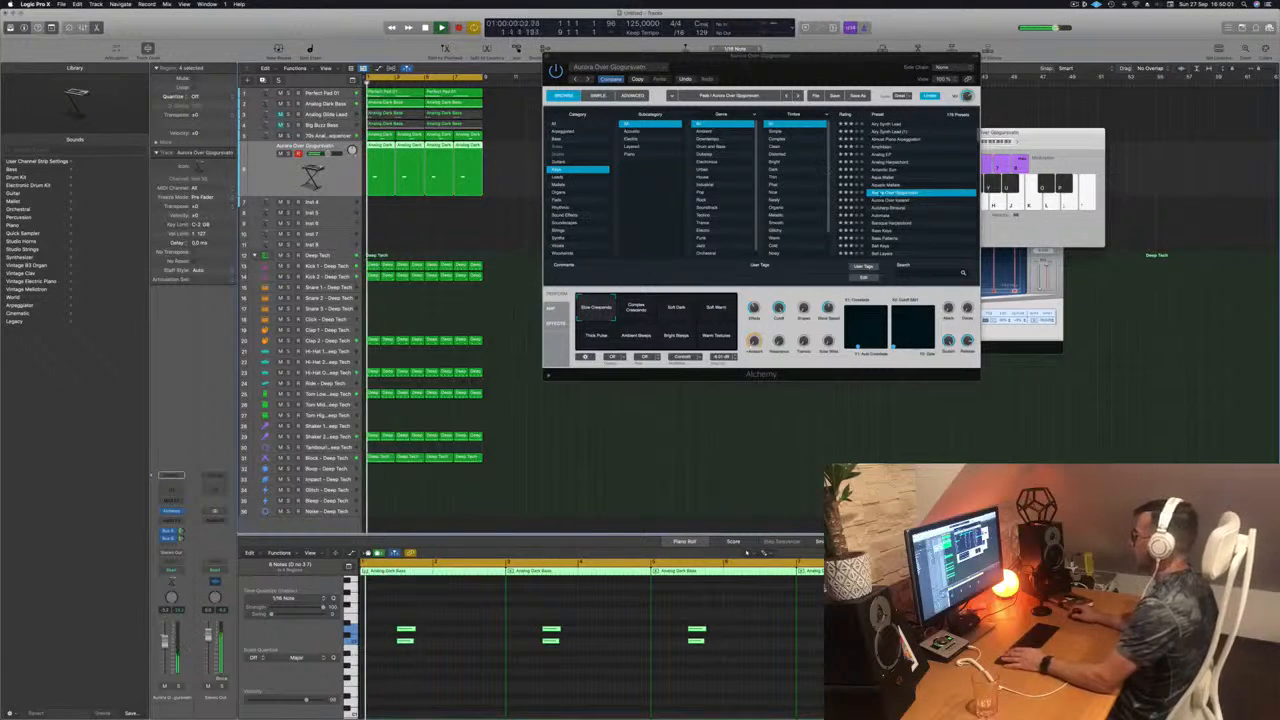
key(Down)
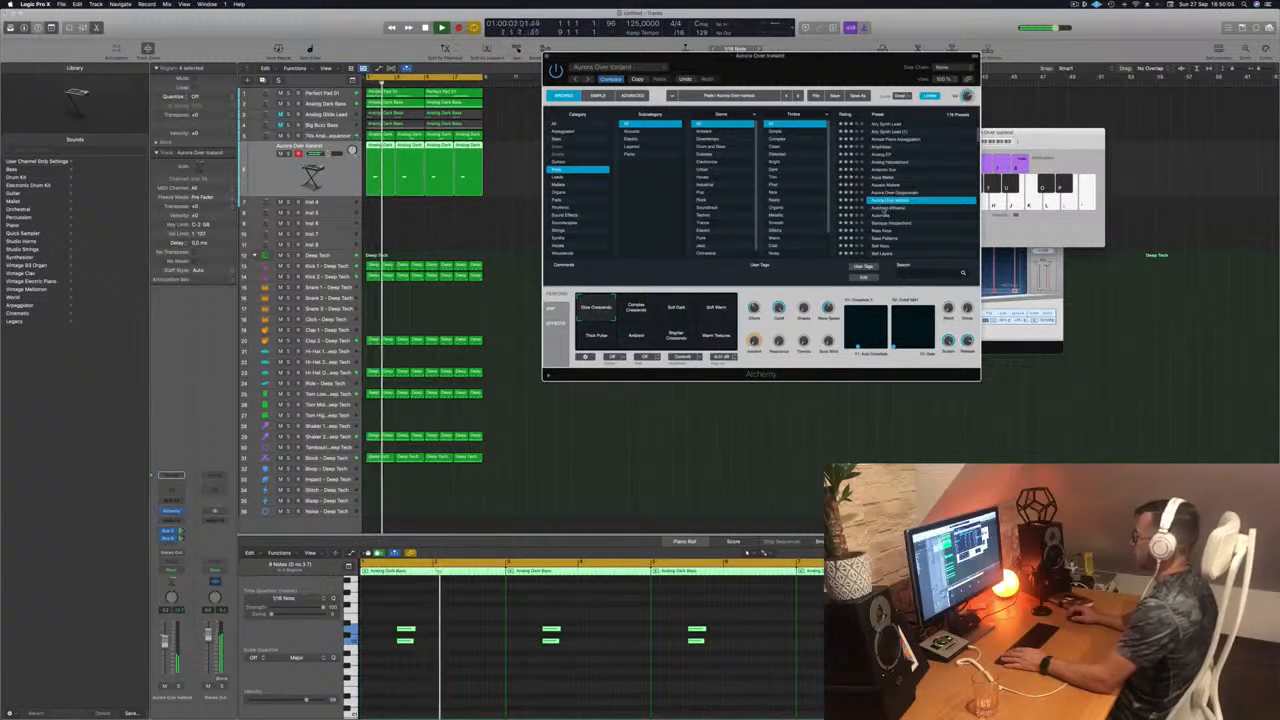
key(Down)
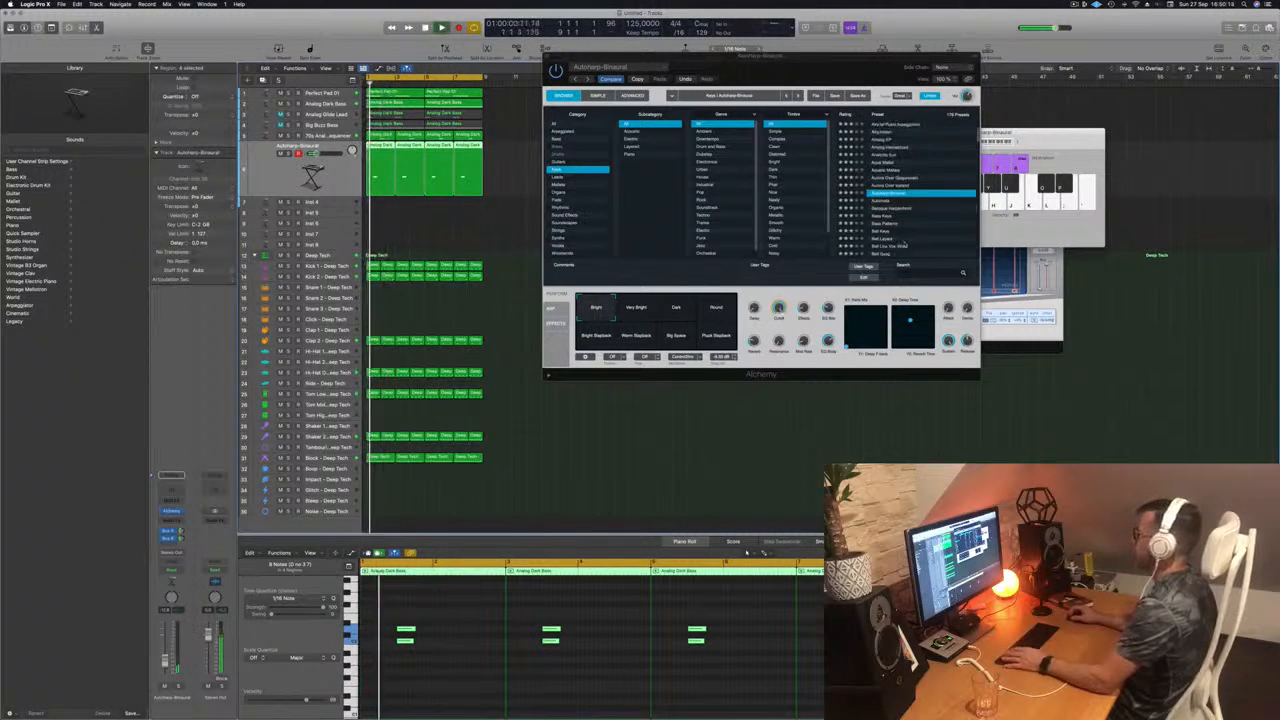
Step: Audition the Bell Keys preset, and load Chill Keys on the duplicated track with the loop playing
scroll(970, 190, down, 2)
click(880, 223)
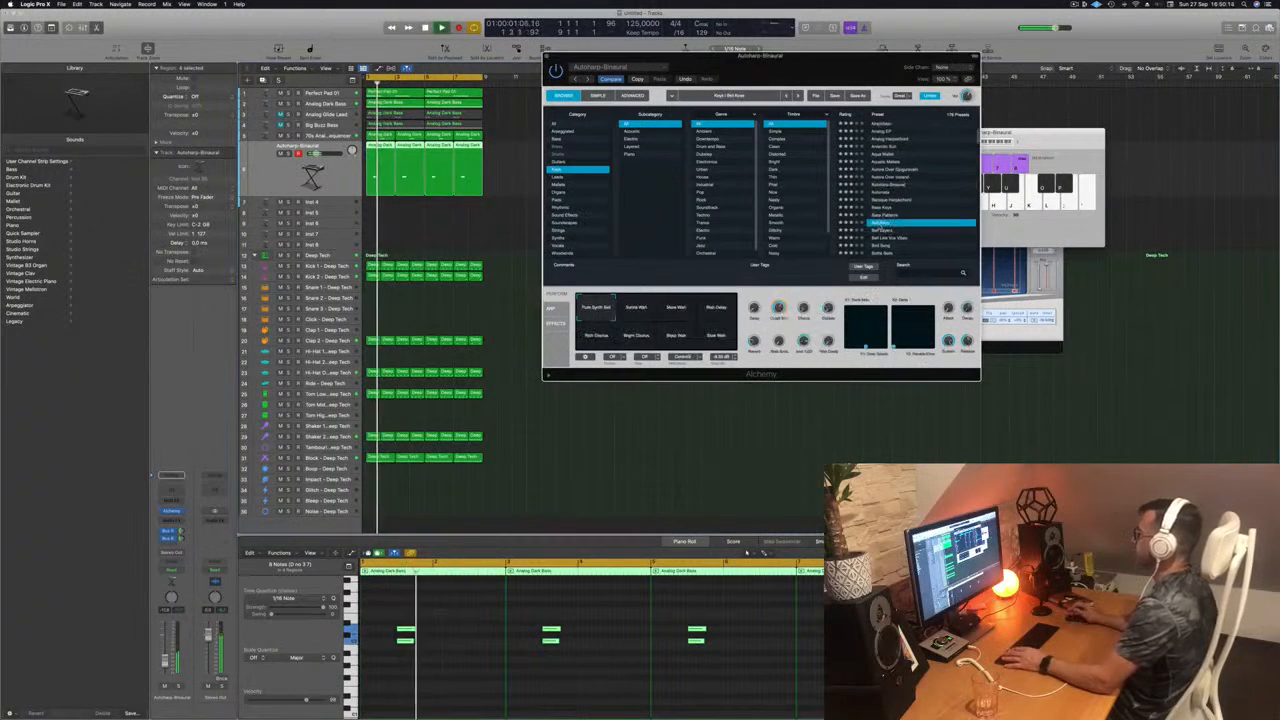
scroll(914, 225, down, 2)
click(885, 231)
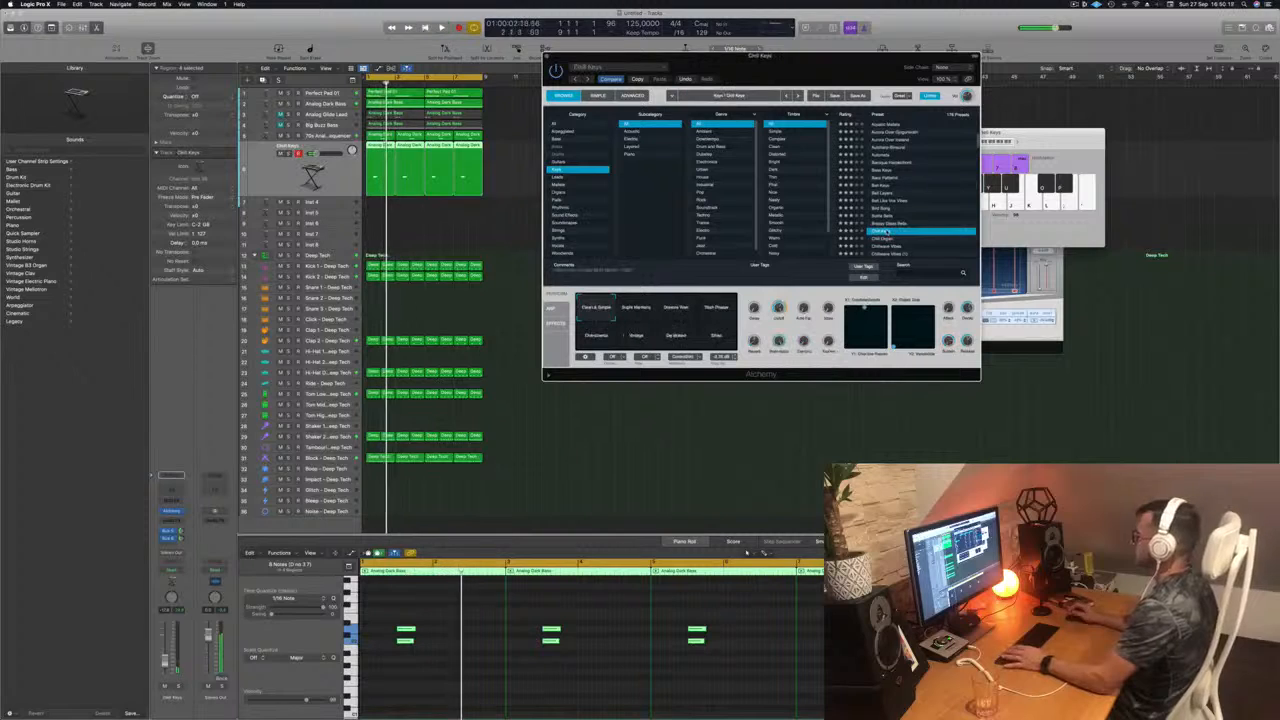
scroll(925, 197, down, 2)
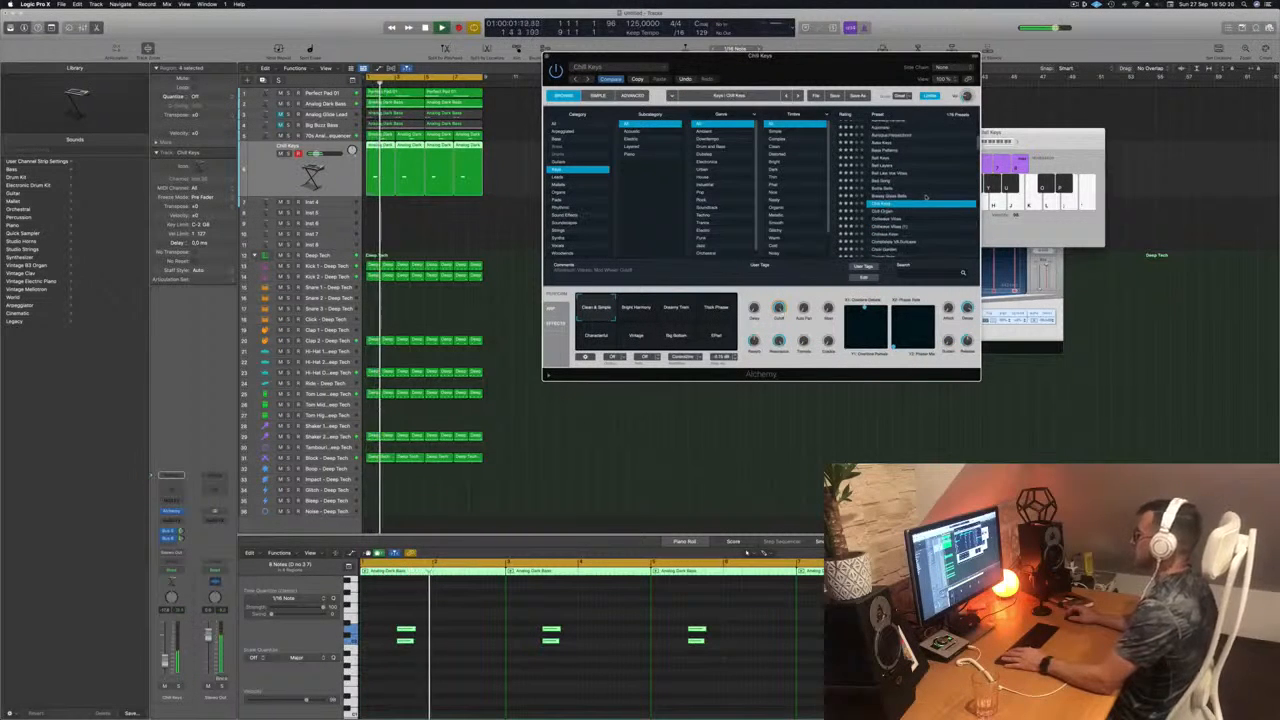
key(space)
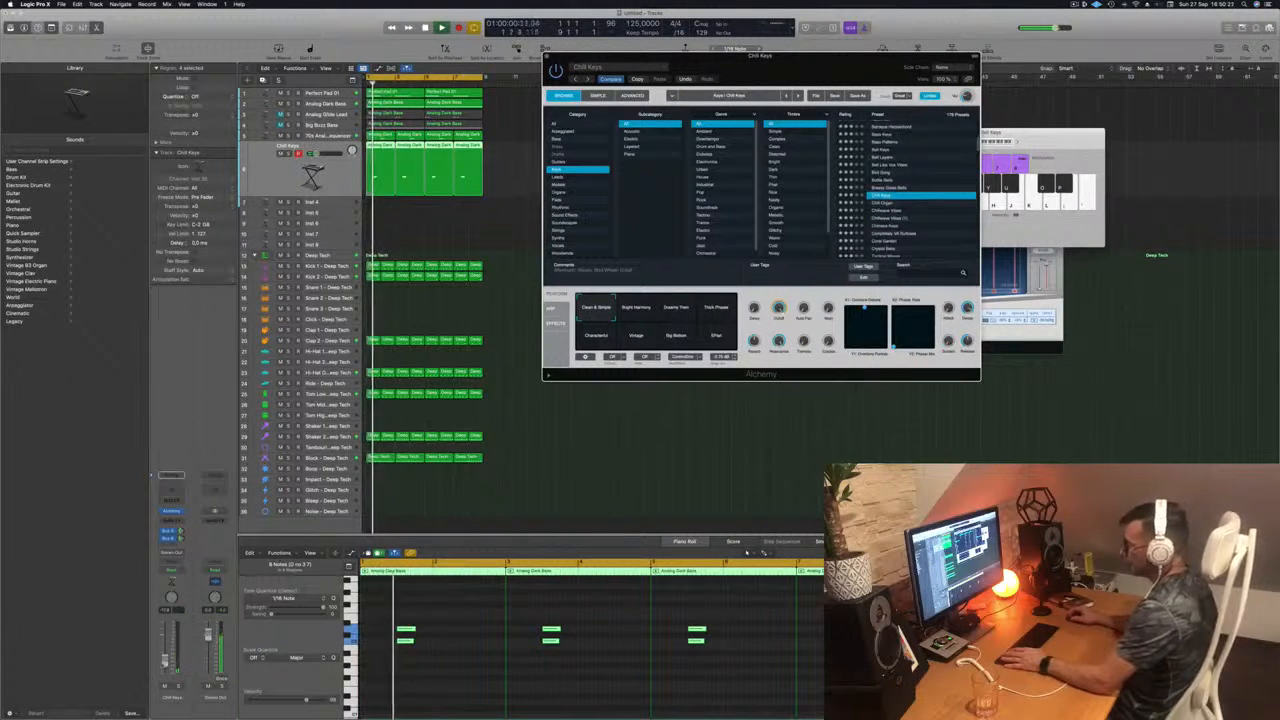
Step: Try the Chill Keys variations Bright Harmony, Dreamy Trem, Thick Phaser, Characterful, Vintage and Big Bottom, and settle on Characterful
click(636, 314)
click(688, 311)
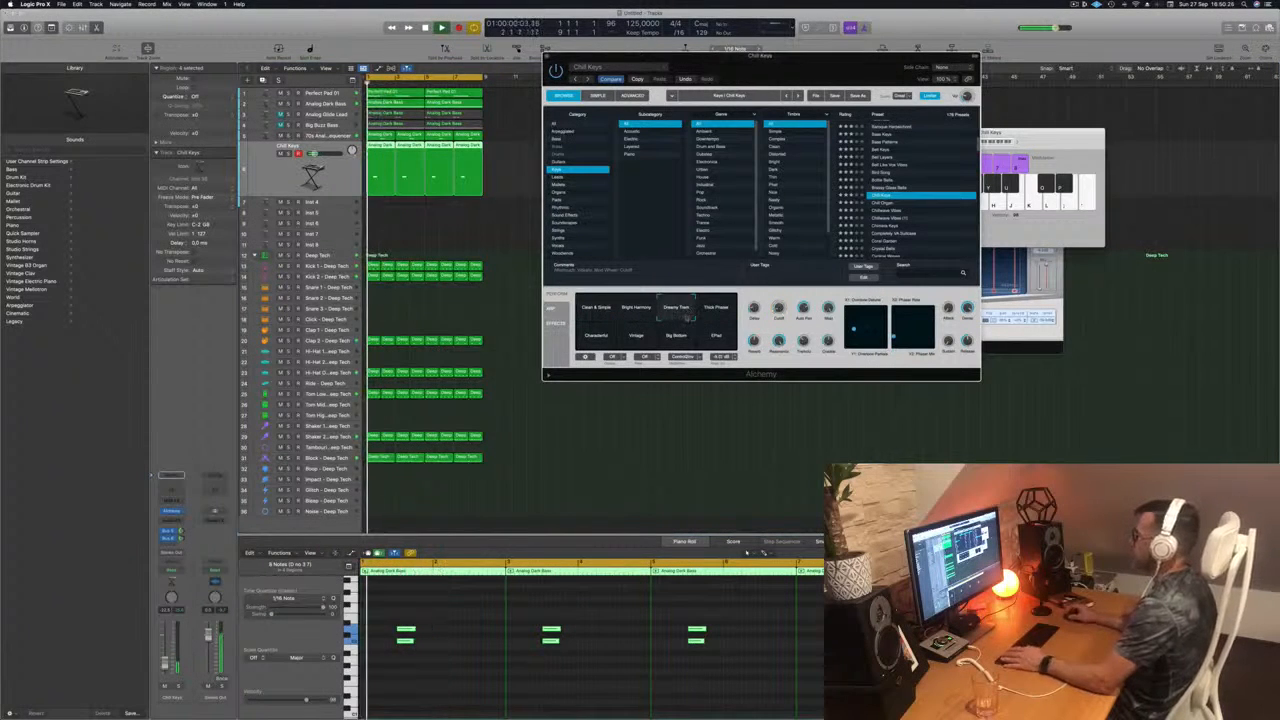
click(714, 311)
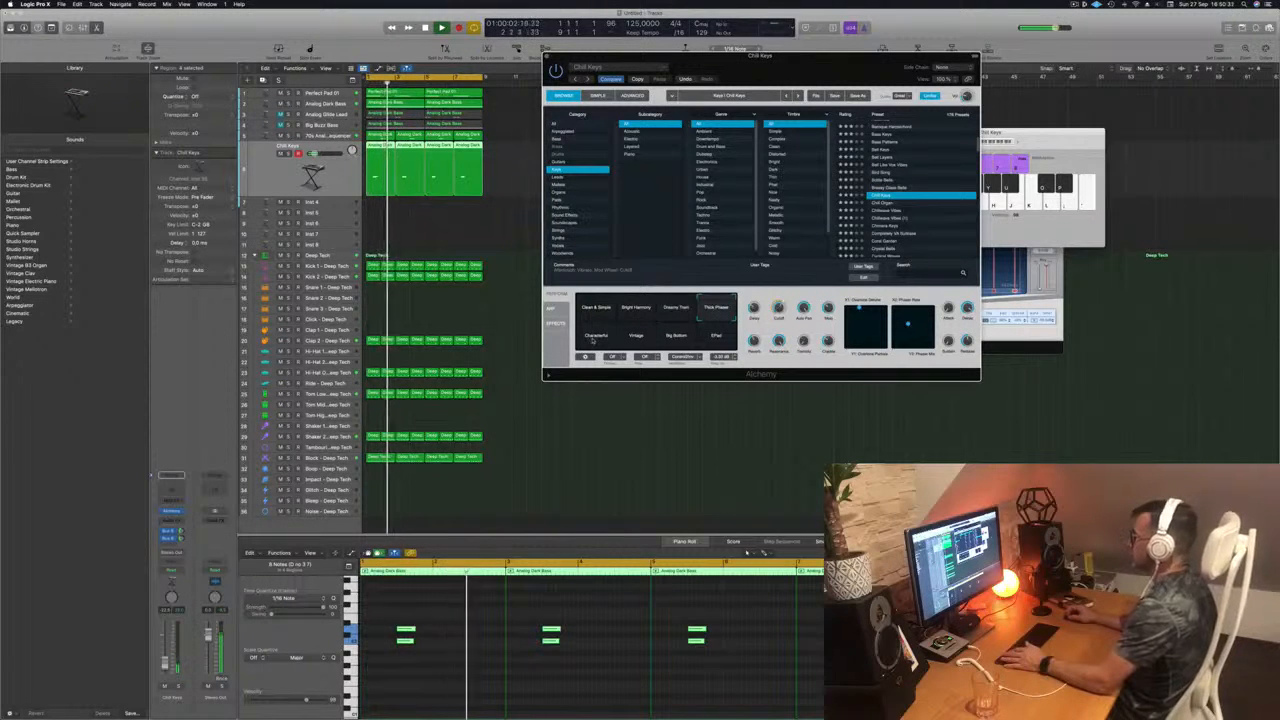
click(595, 339)
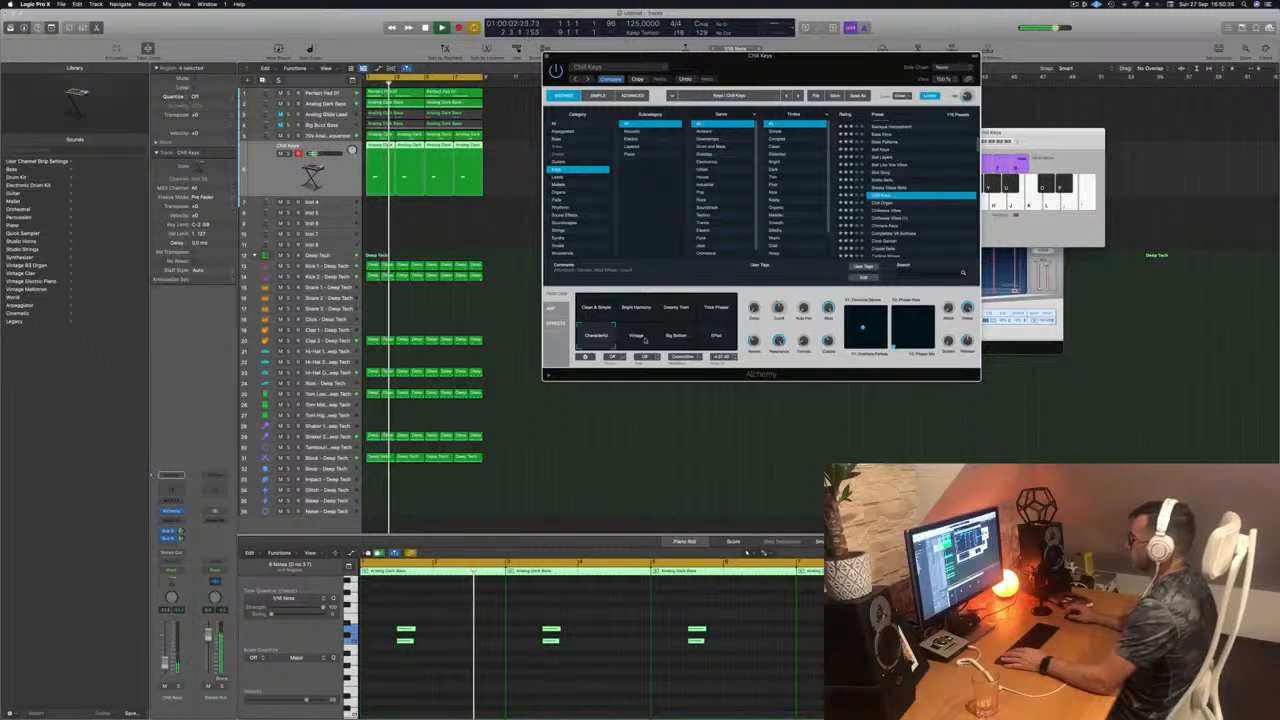
click(645, 340)
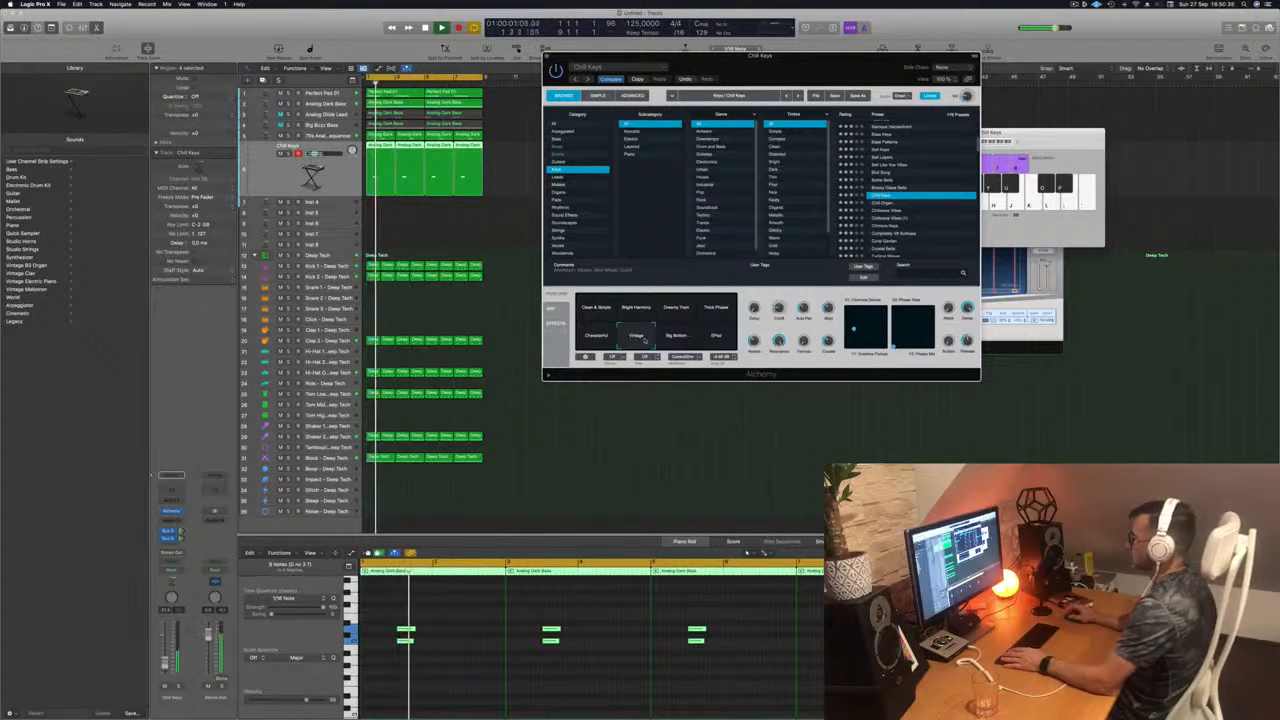
click(676, 340)
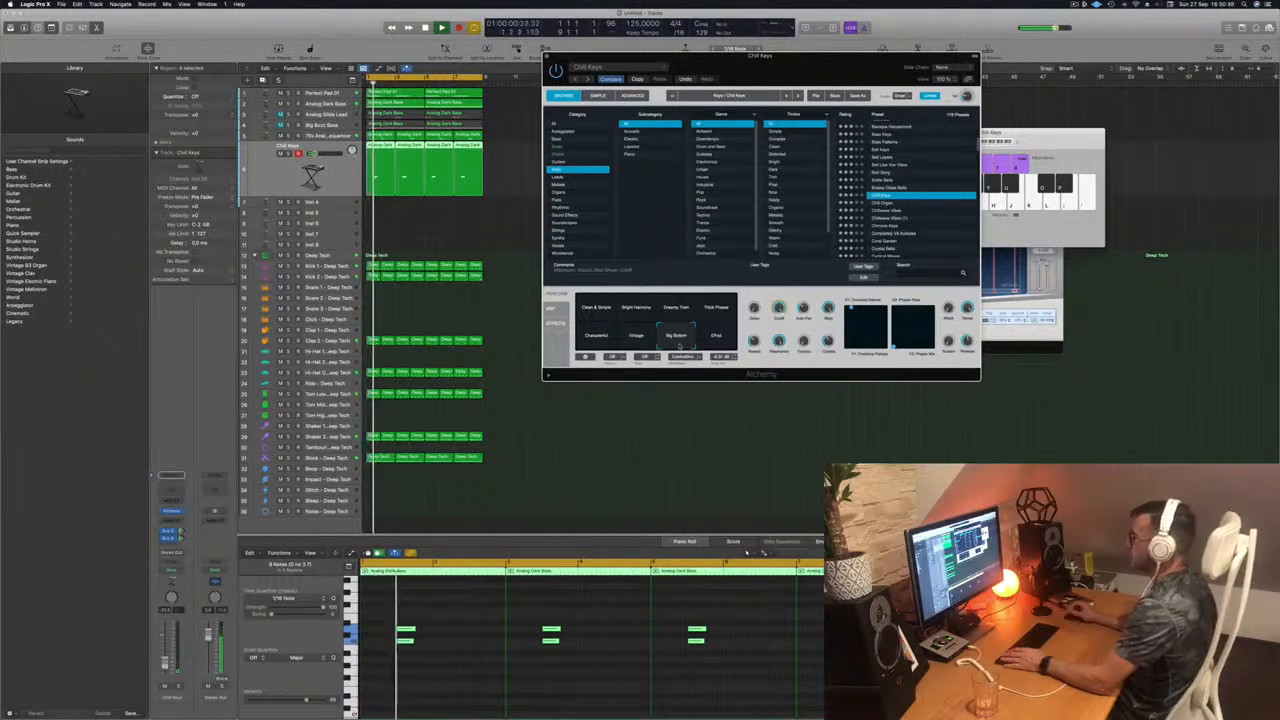
click(598, 316)
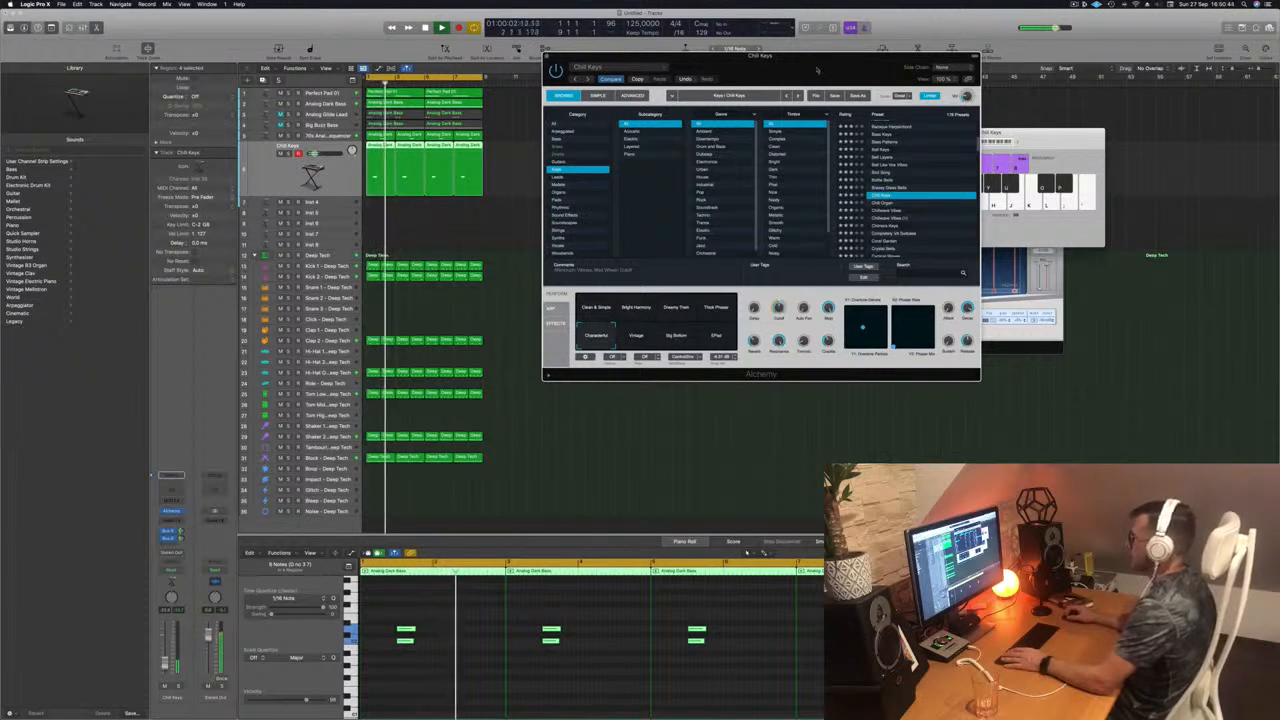
Step: Close the Chill Keys Alchemy window, listen to the loop without it, and clear the region selection
drag(760, 55, 682, 188)
click(470, 191)
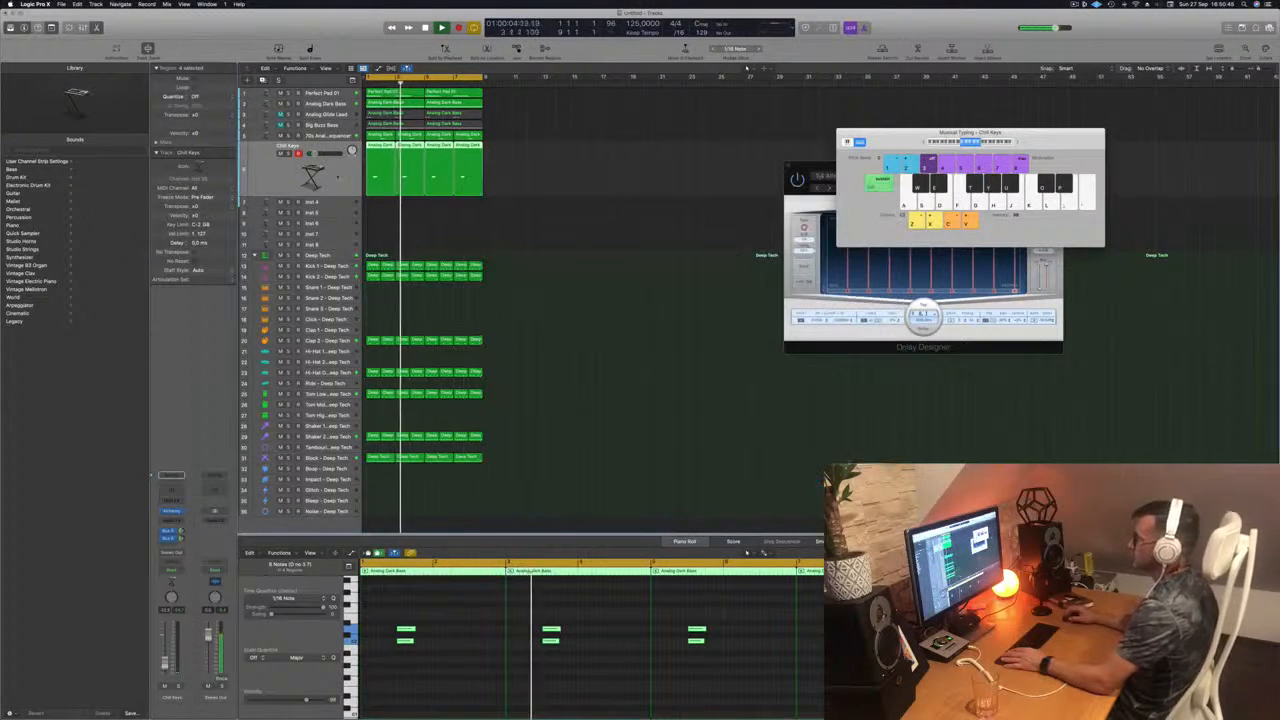
key(space)
key(space)
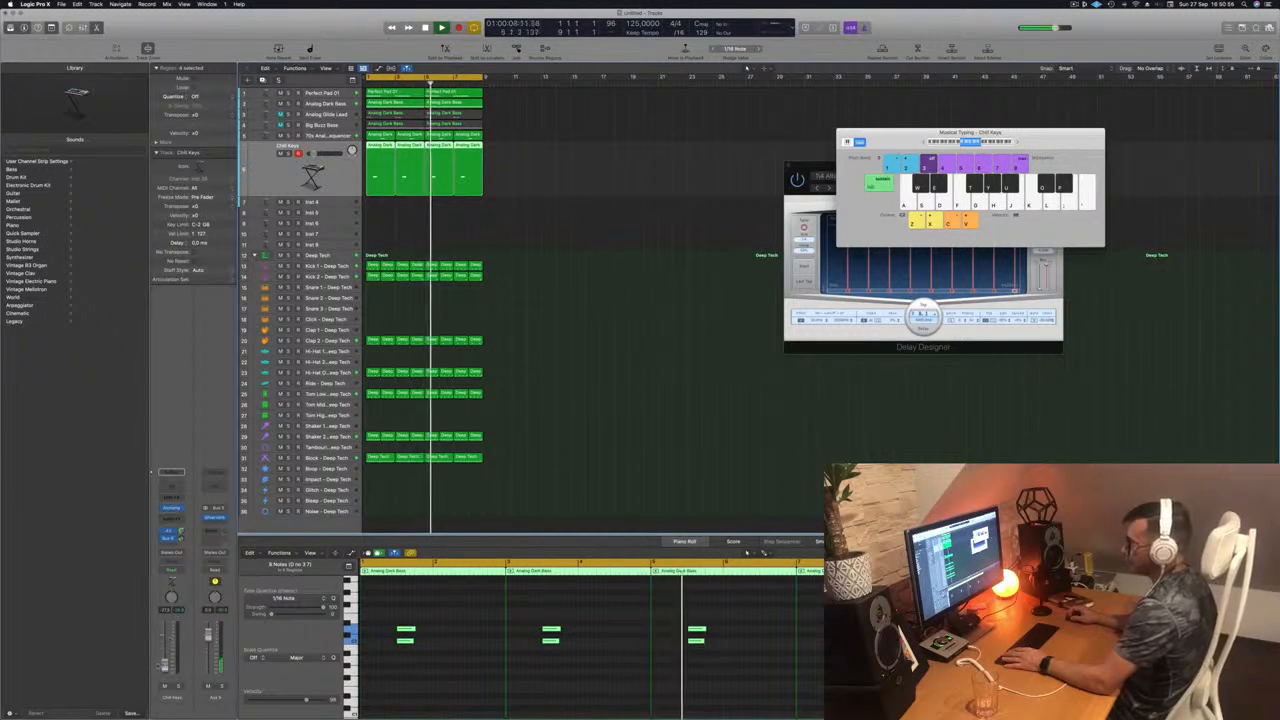
click(587, 341)
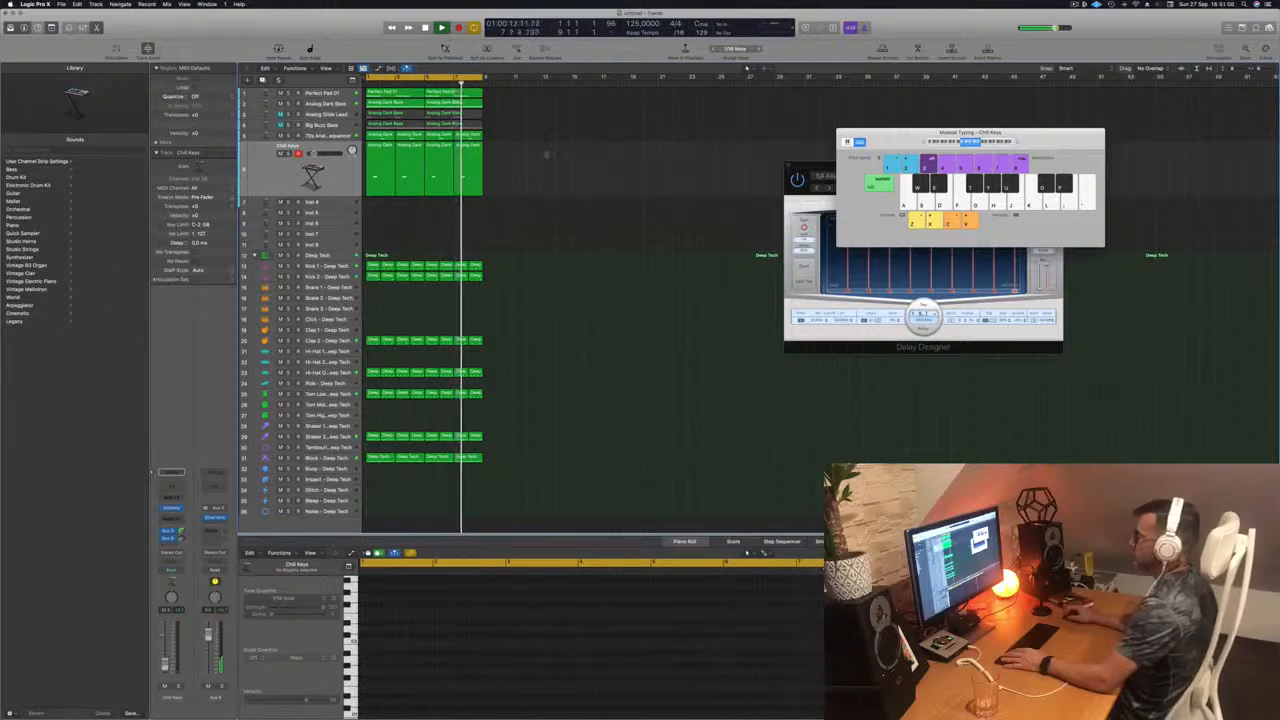
Step: Duplicate the Perfect Pad 01 track as a new empty track with the same instrument
key(super+a)
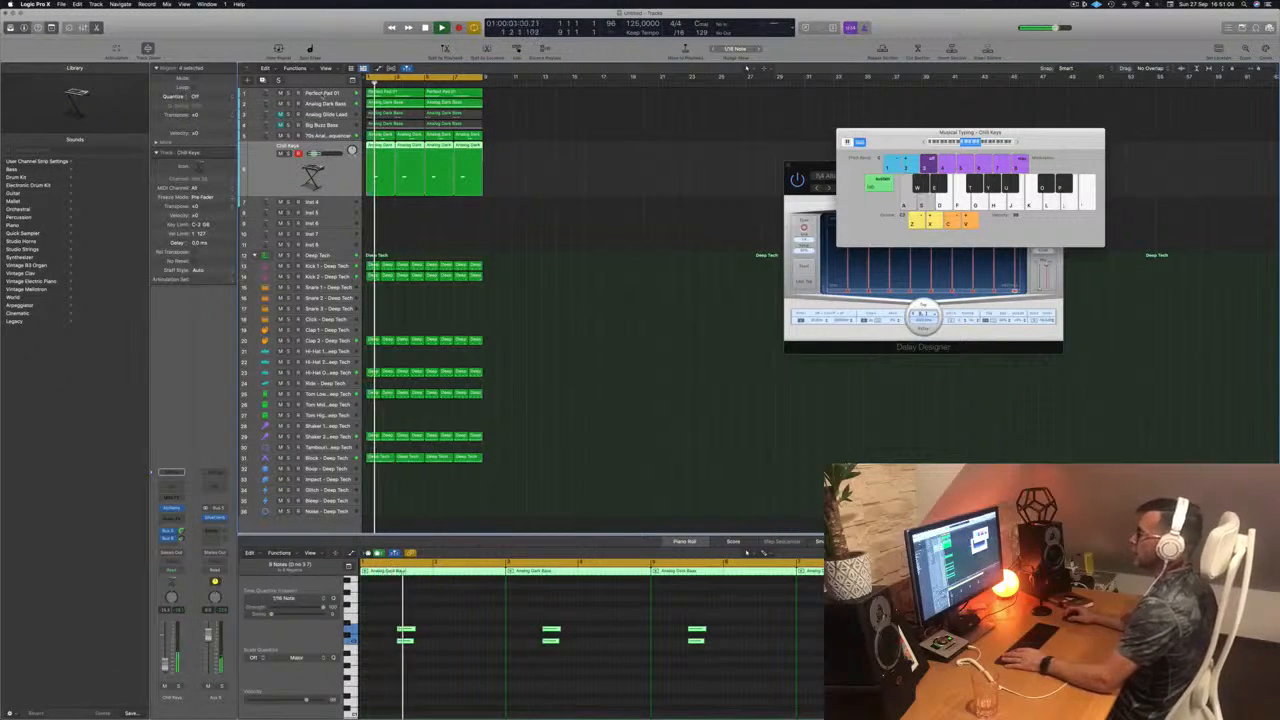
click(323, 95)
key(super+d)
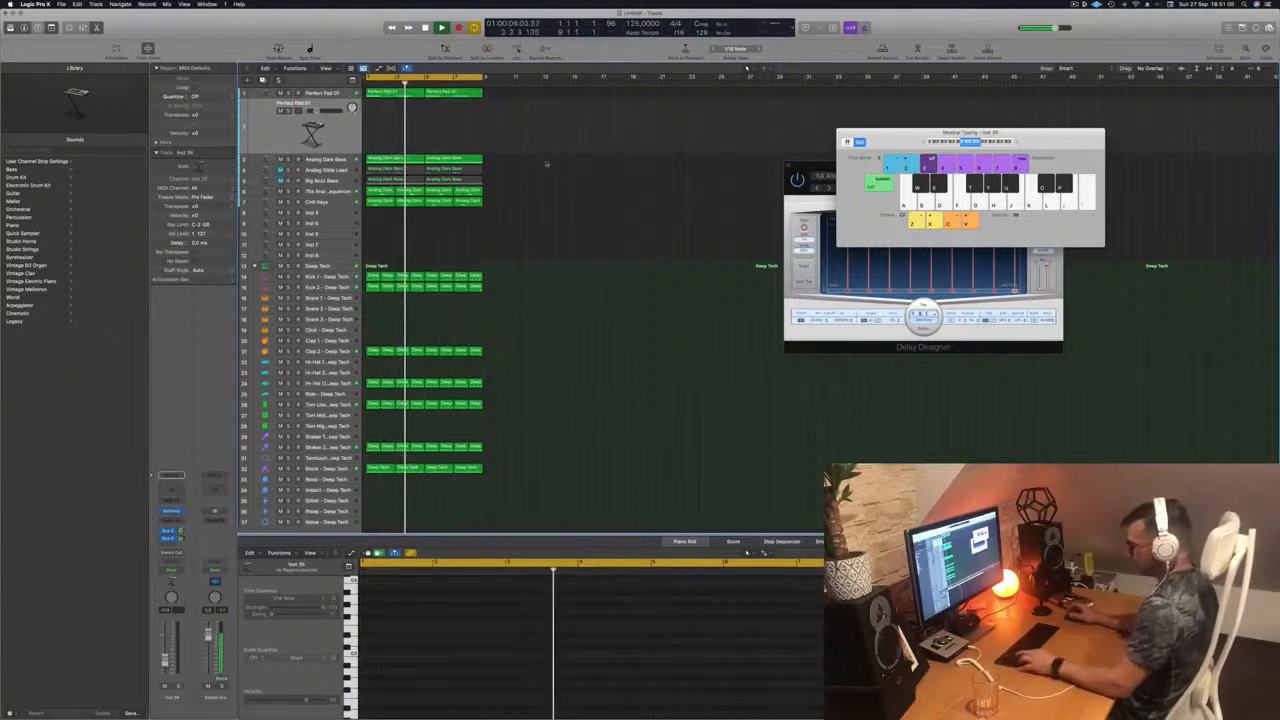
Step: Repeat all regions until the arrangement reaches bar 33, and extend the cycle range over the full length
key(super+a)
key(super+r)
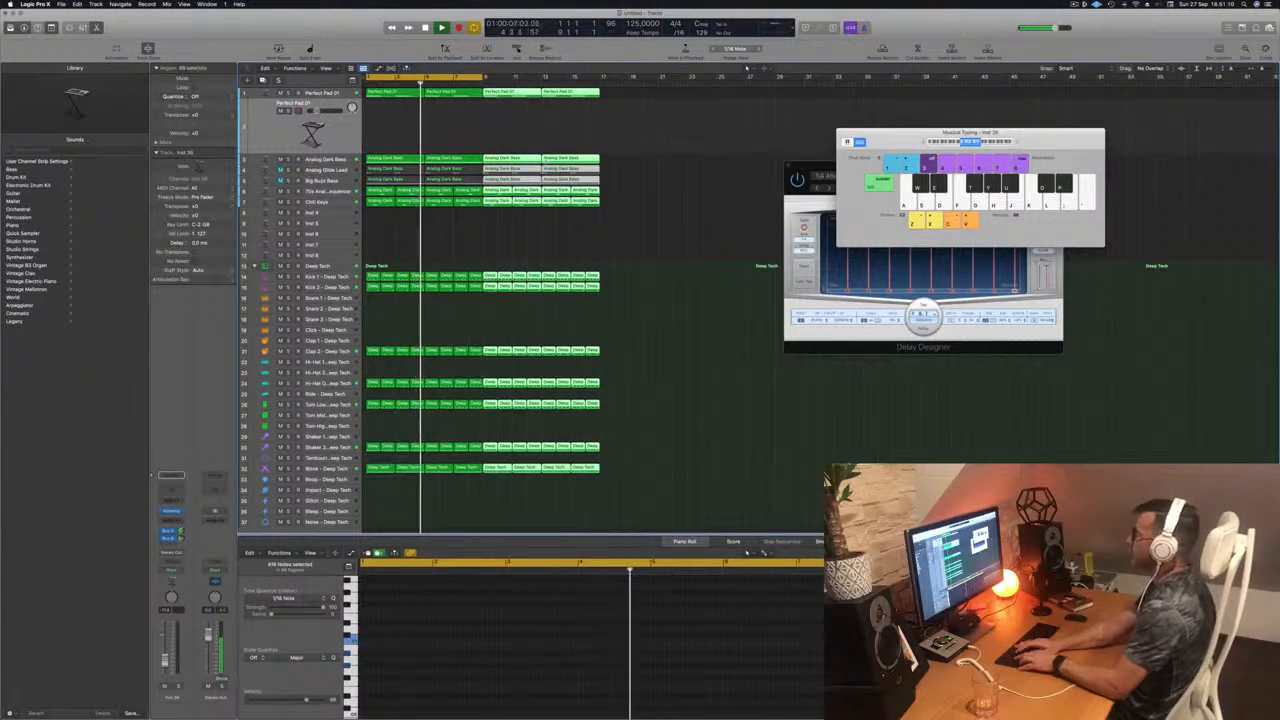
key(super+r)
key(super+r)
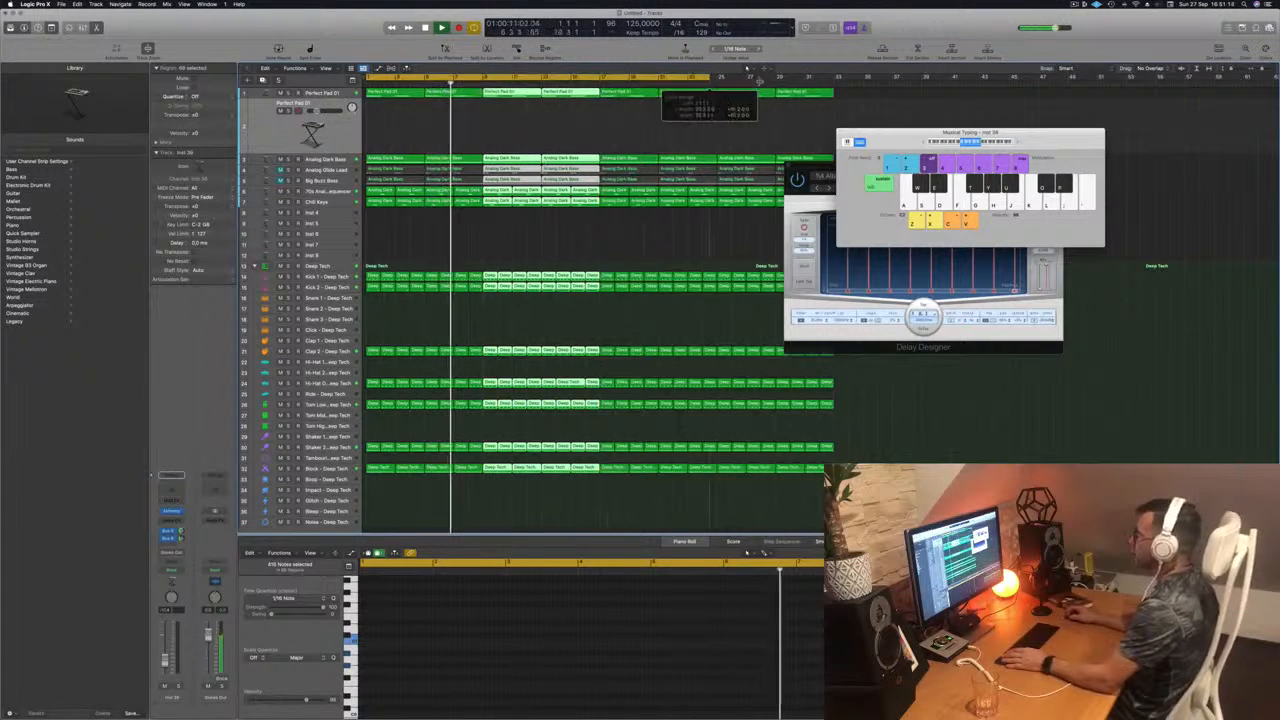
key(super+u)
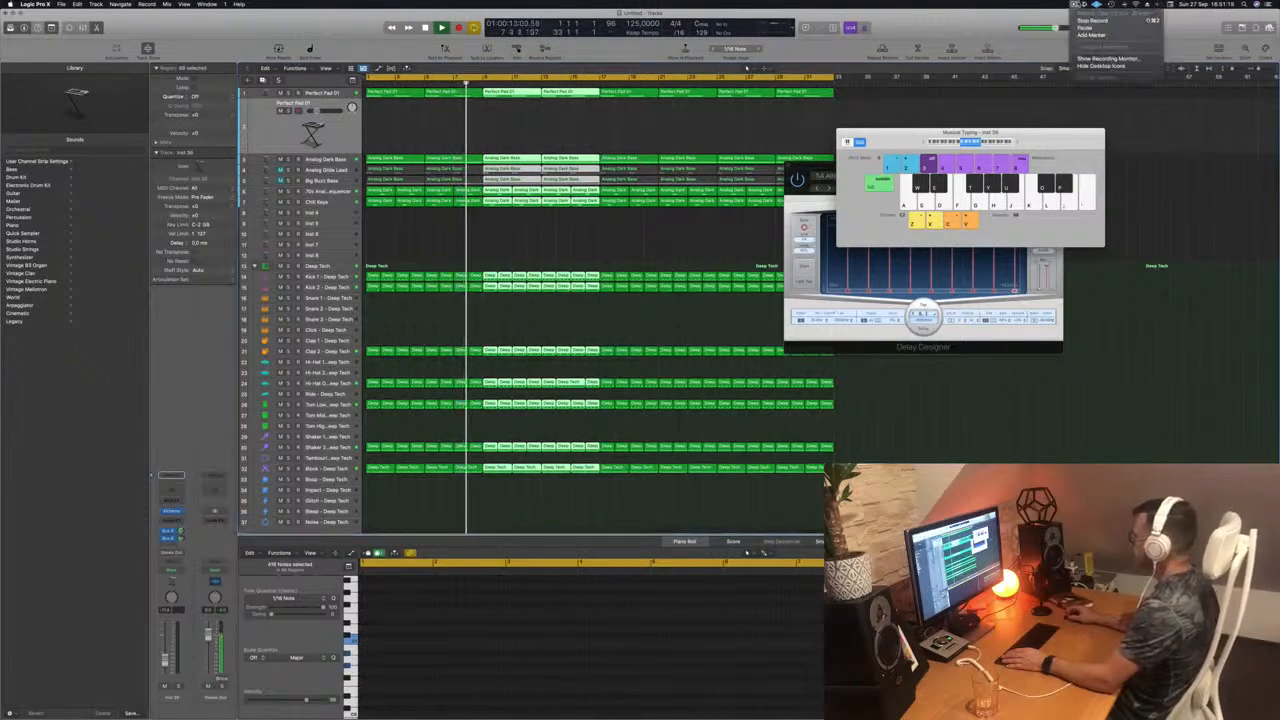
Step: Move the Musical Typing and Delay Designer windows clear of the regions, and deselect all regions
drag(921, 136, 1093, 135)
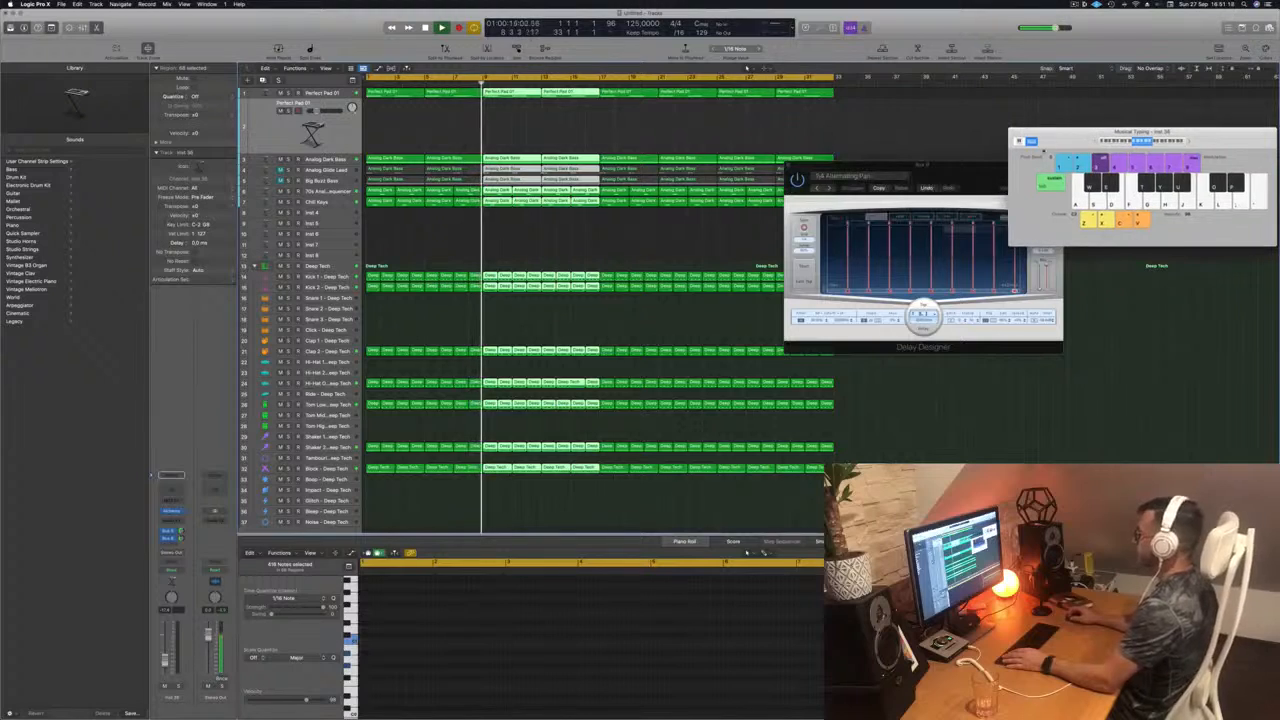
drag(950, 166, 1176, 367)
click(495, 341)
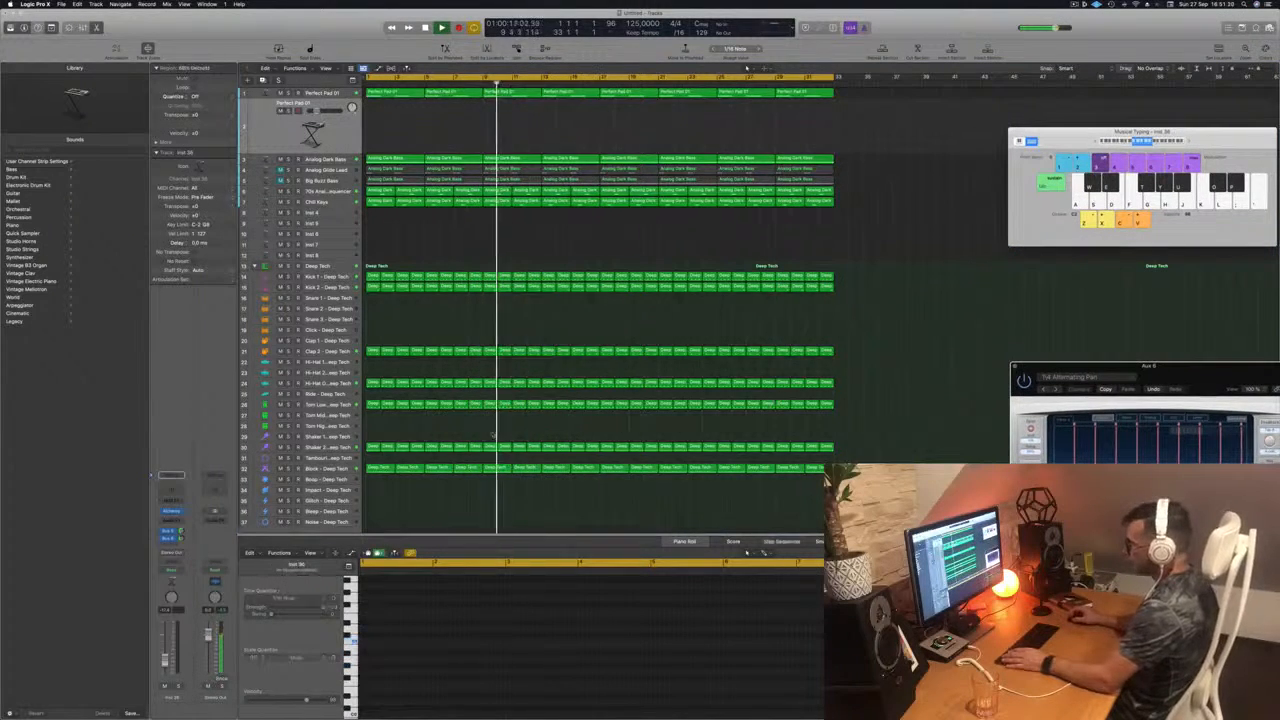
Step: Play from the start, briefly solo the Block - Deep Tech track to check it, and clear the region selection
key(Return)
click(320, 468)
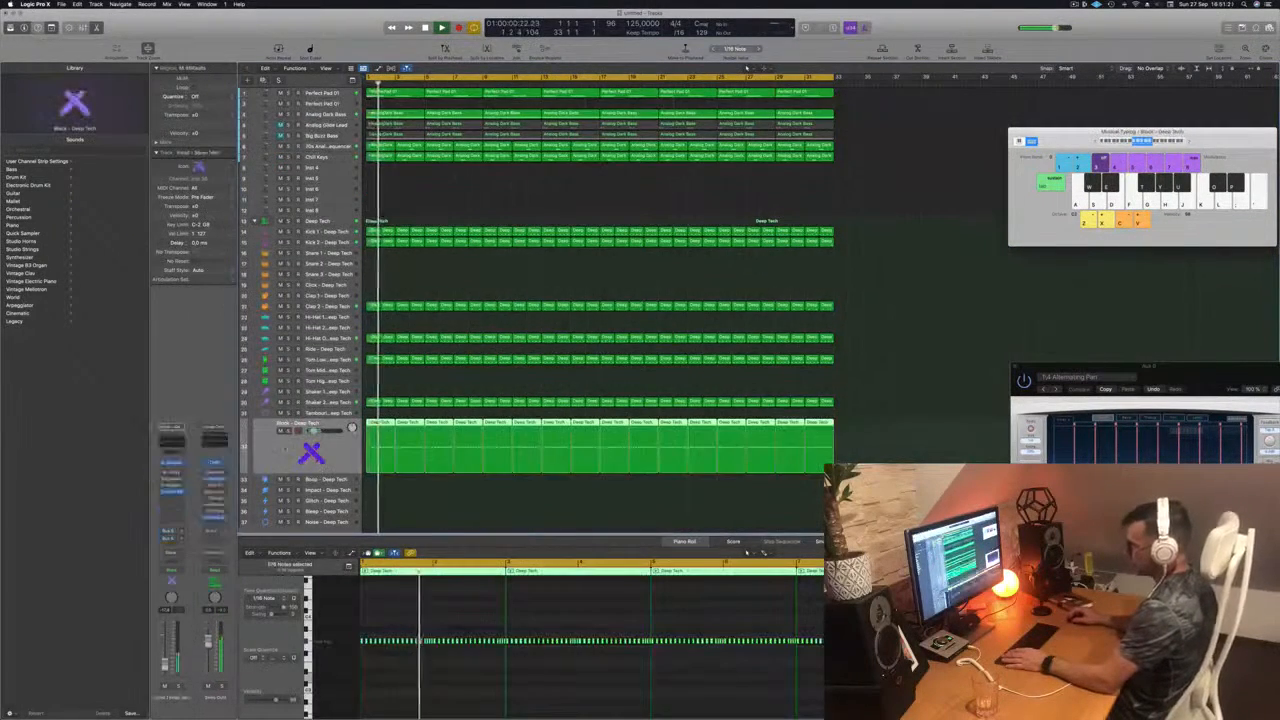
click(289, 431)
click(289, 431)
key(Return)
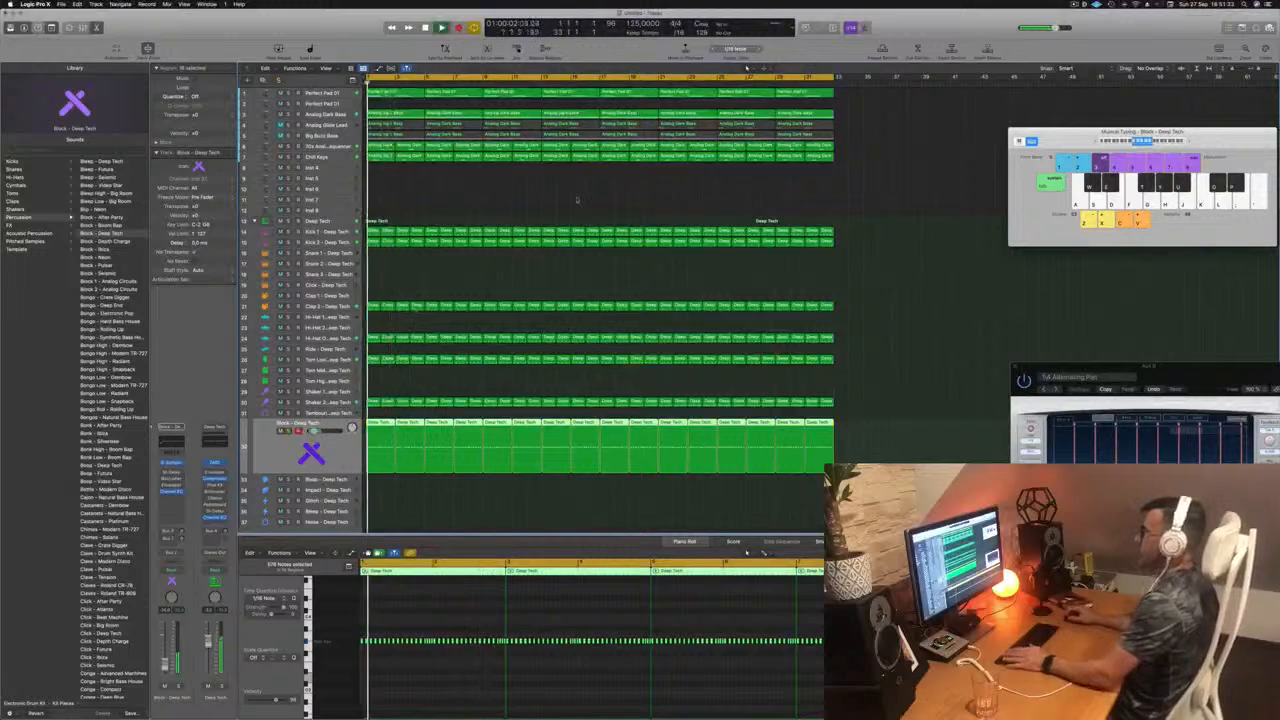
click(572, 198)
key(Return)
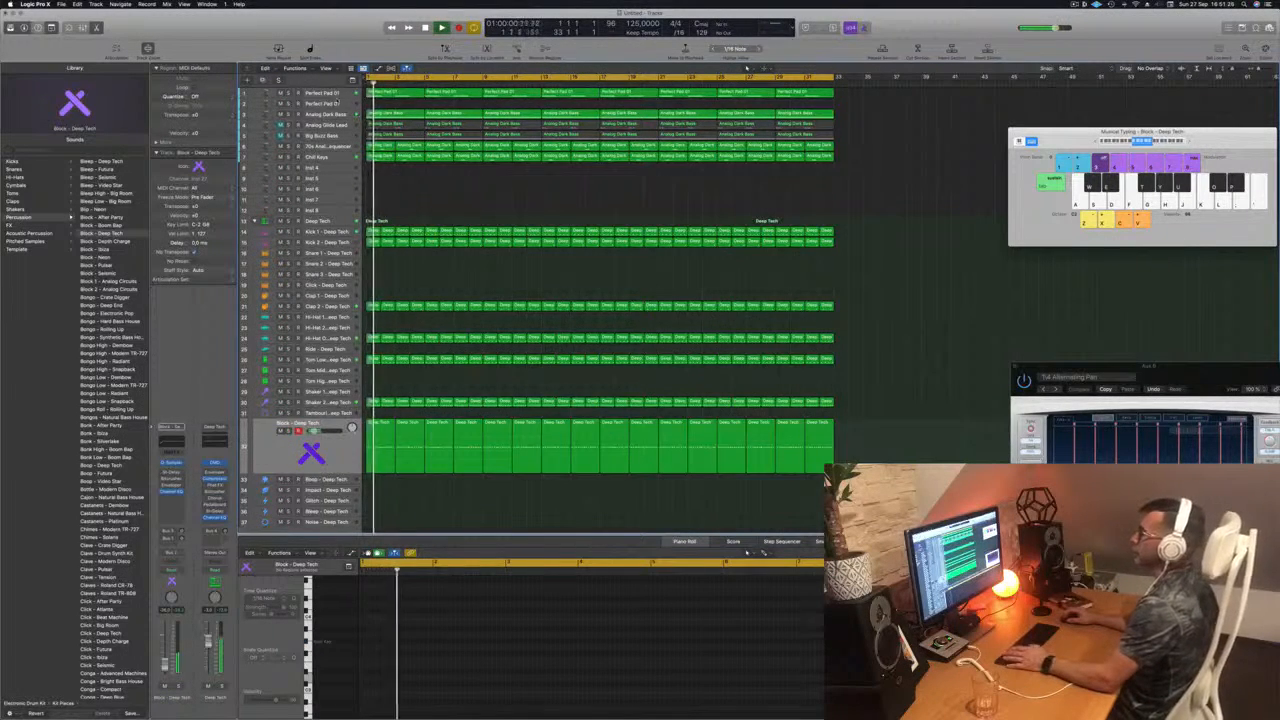
Step: Select the duplicated Perfect Pad 01 track, play the arrangement from the start, and open the track's Alchemy instrument
click(325, 104)
key(Return)
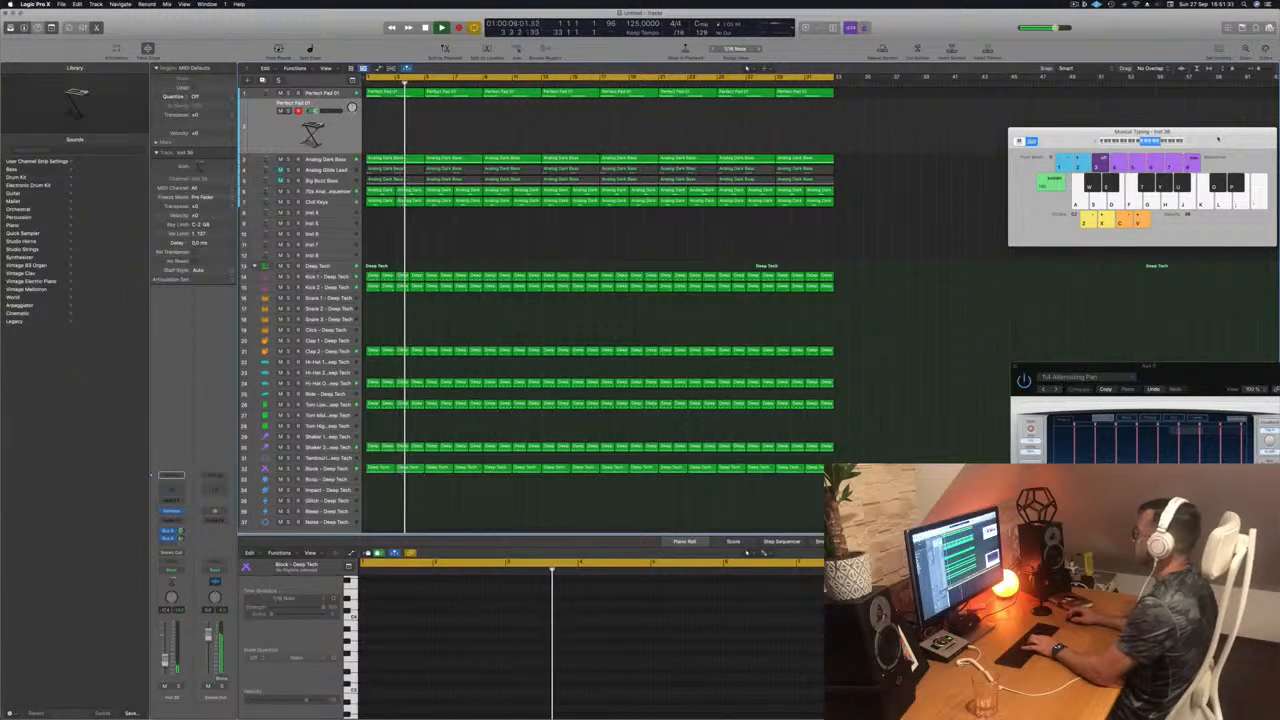
drag(1189, 142, 1007, 142)
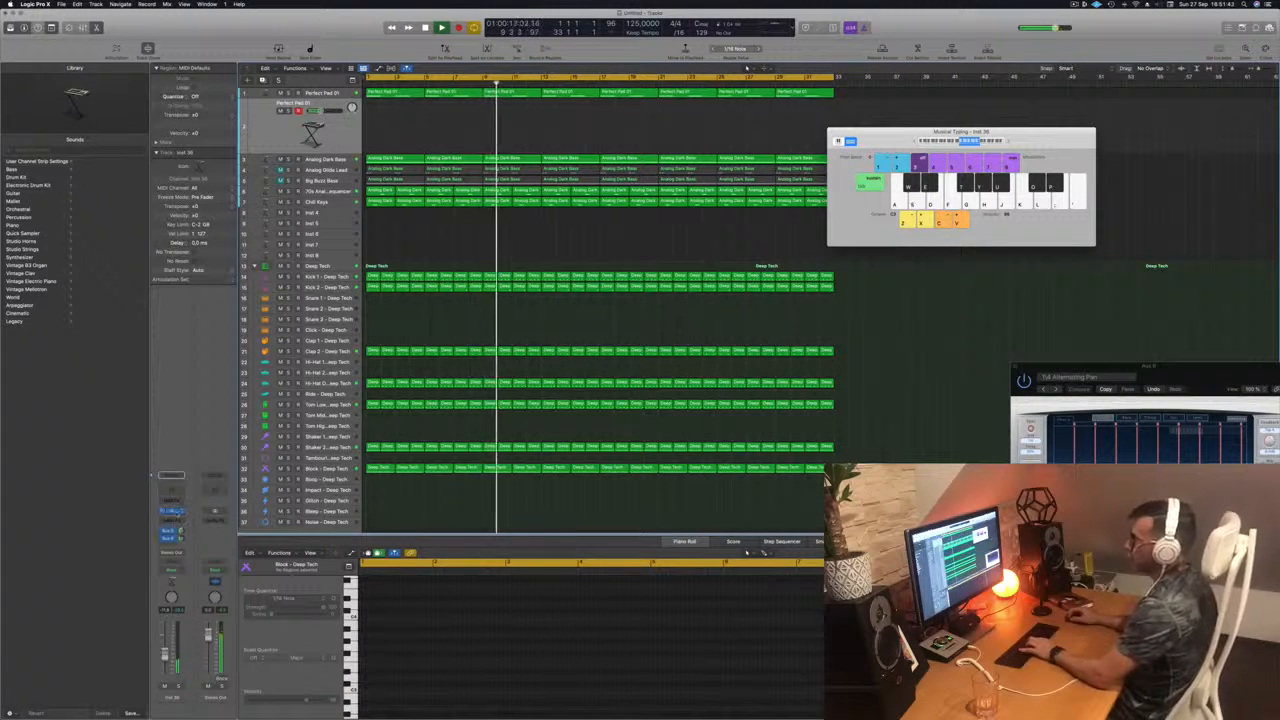
click(172, 511)
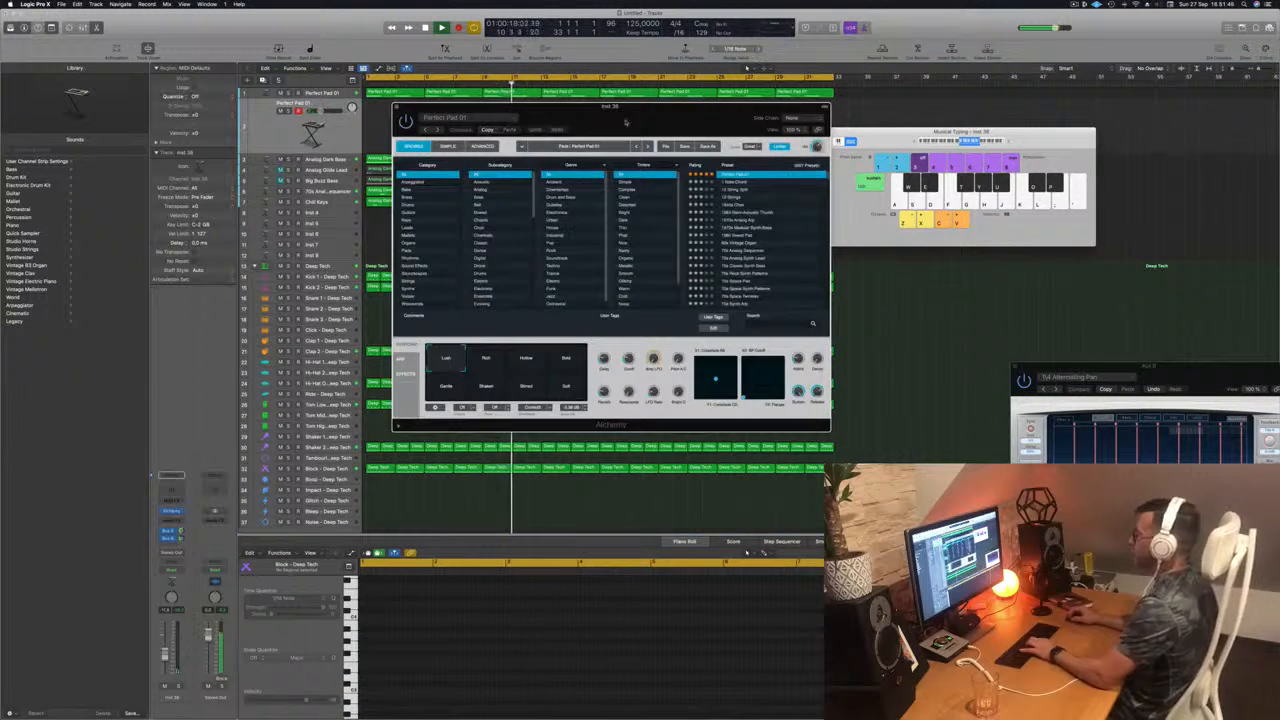
drag(625, 121, 823, 137)
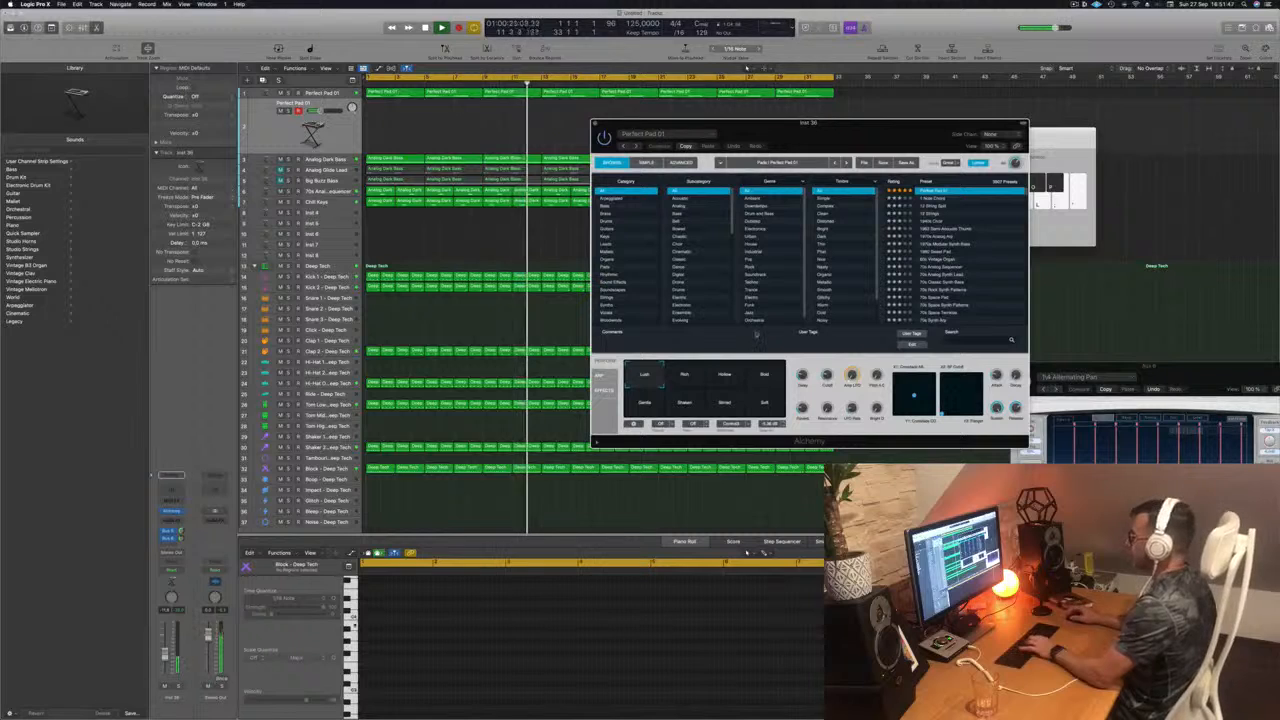
Step: Audition the Rich and Hollow variations of Perfect Pad 01 on the duplicated track, returning to Rich
click(685, 375)
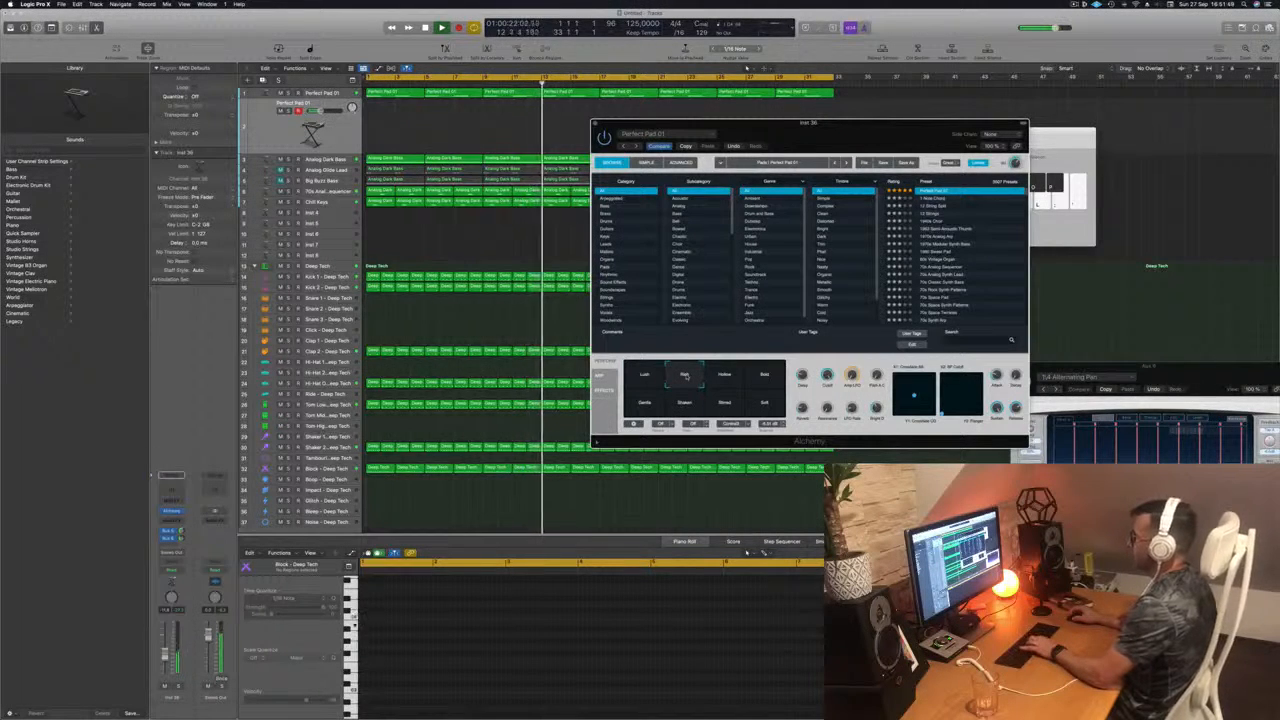
click(725, 375)
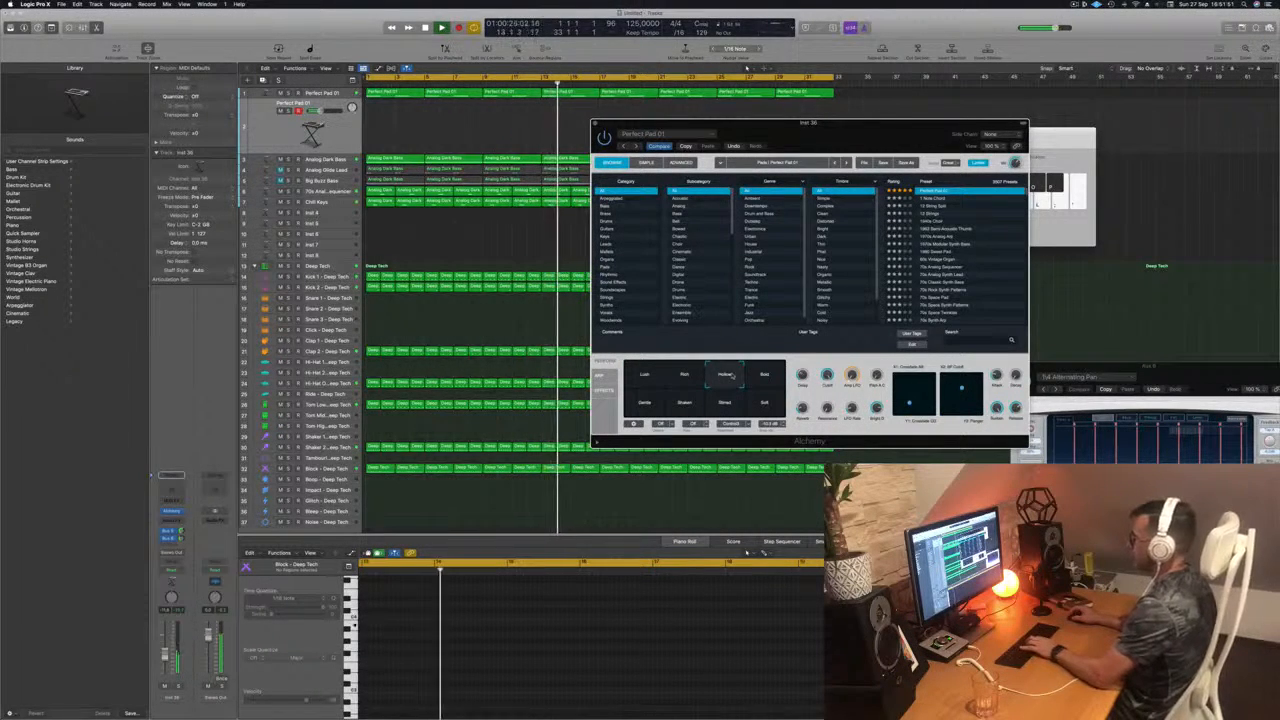
click(685, 375)
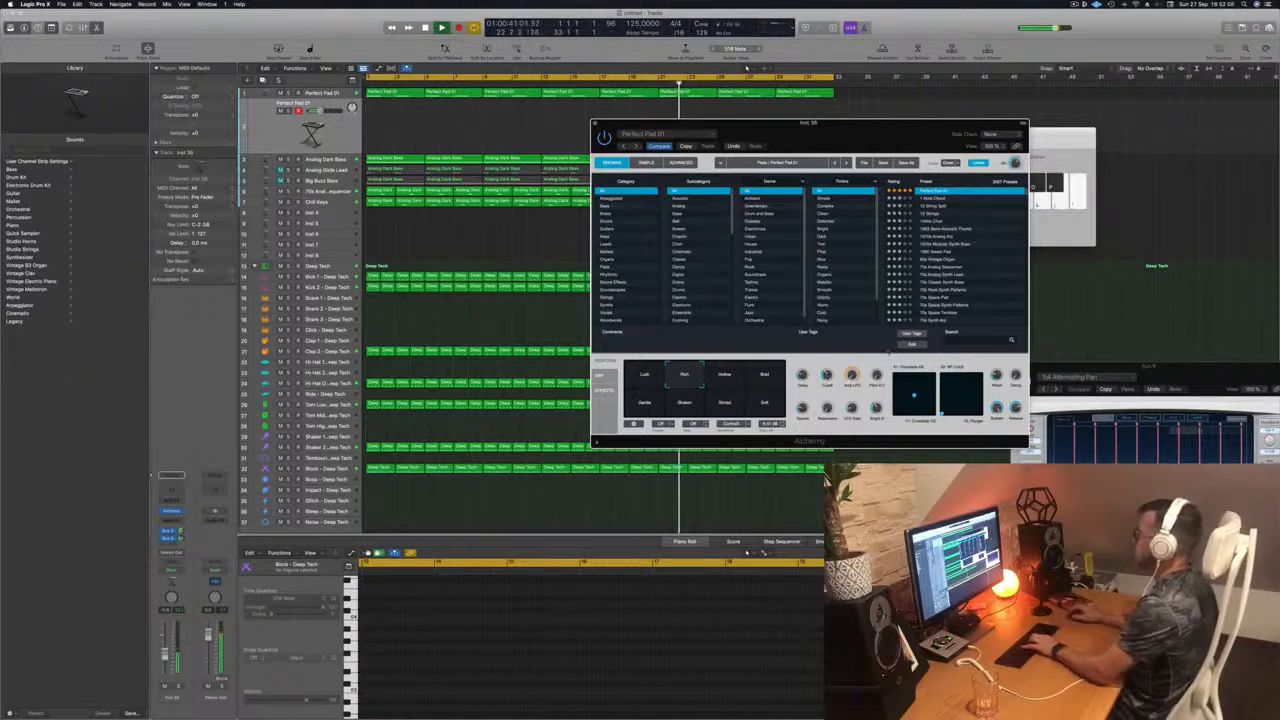
Step: Move the Alchemy window aside, select the Shaker 2 - Deep Tech track, and return the playhead to the start
drag(832, 122, 999, 123)
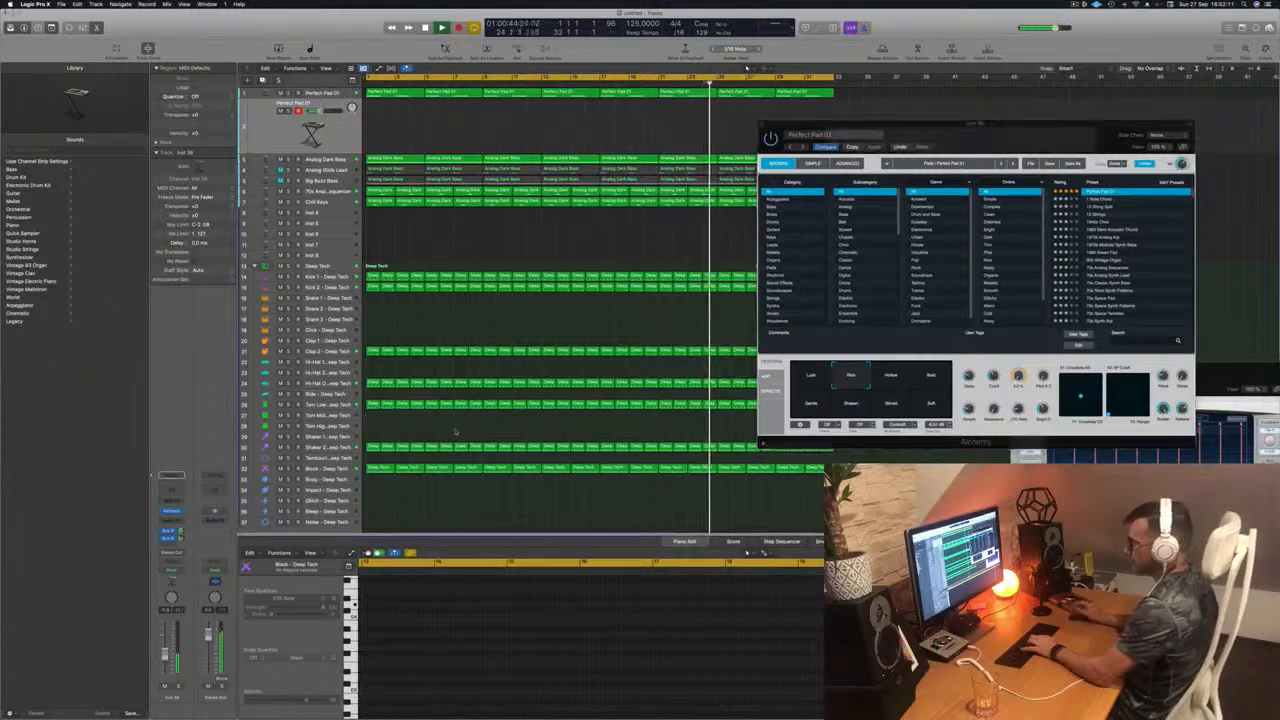
click(345, 447)
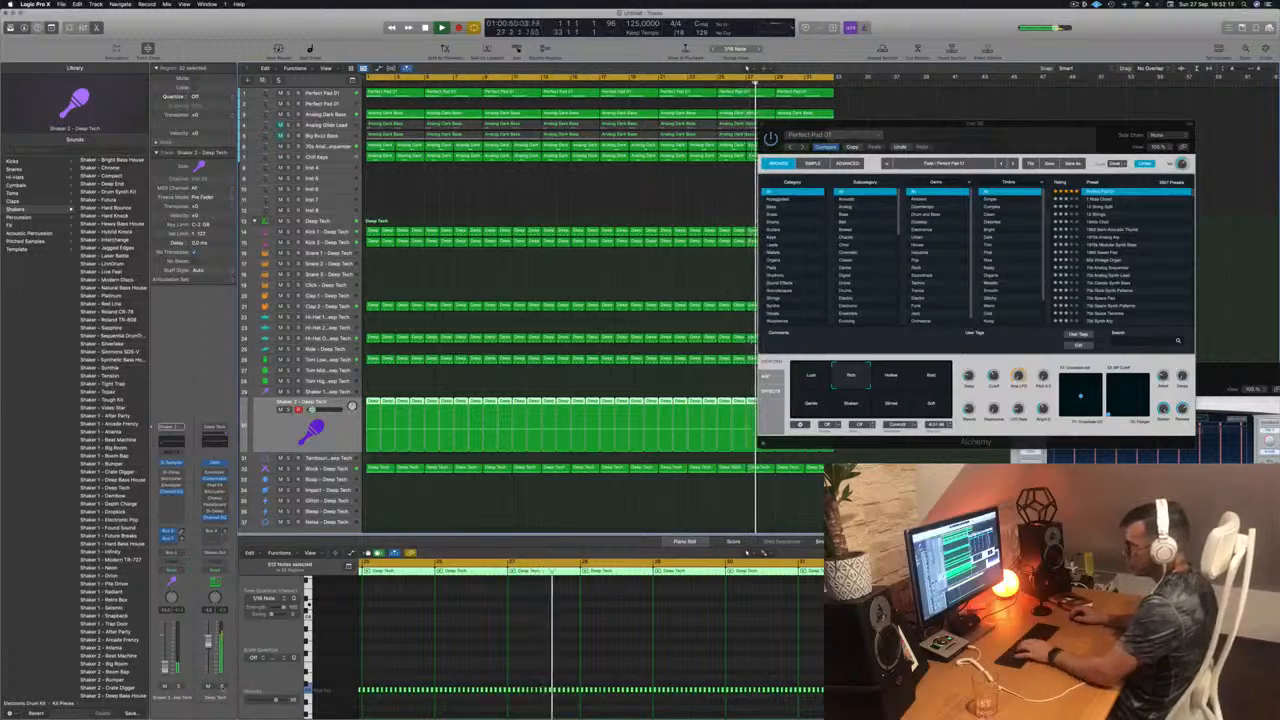
key(Return)
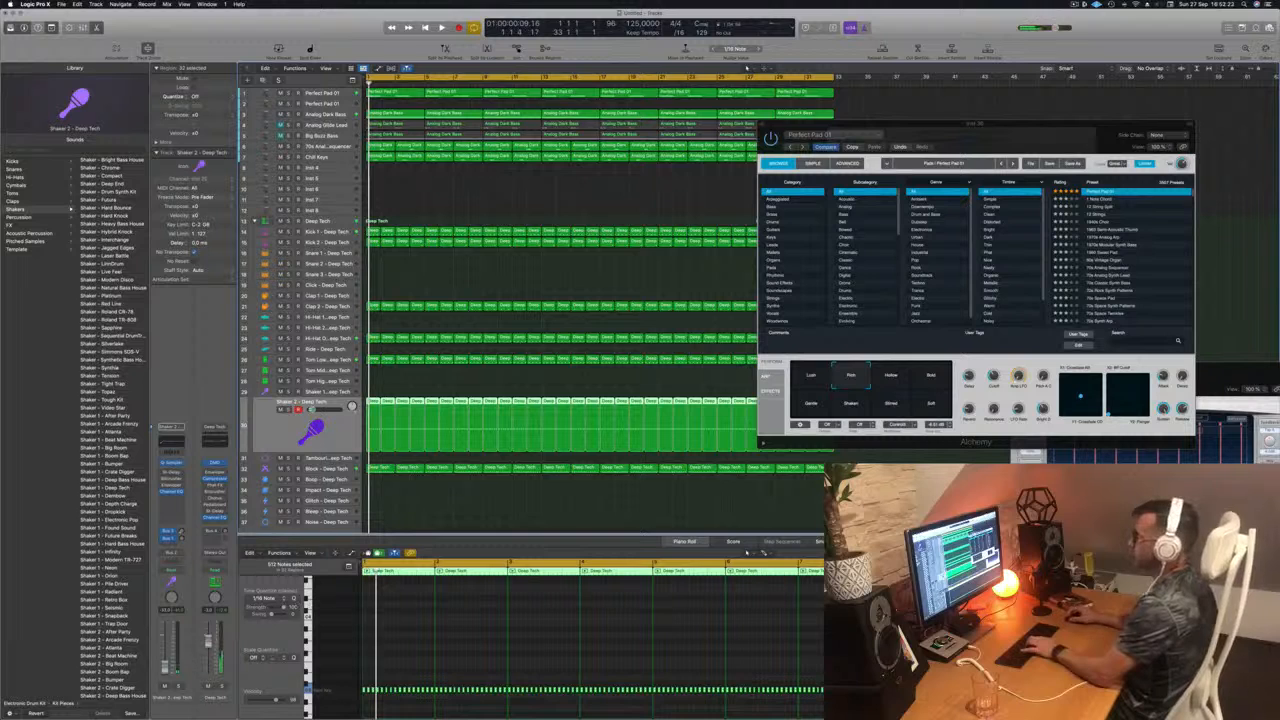
Step: Try the Shaken and Gentle variations on the duplicated Perfect Pad 01 track, settle on Bold, and raise the track's volume slightly during playback
click(326, 104)
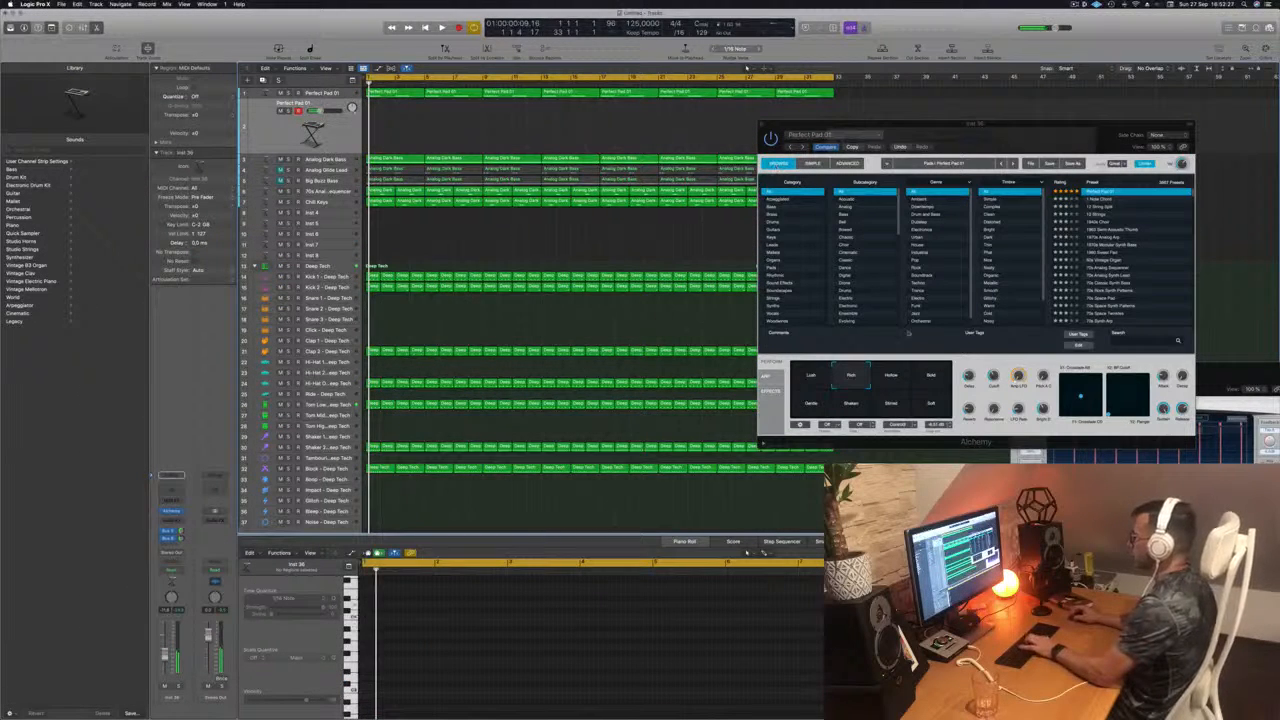
click(872, 409)
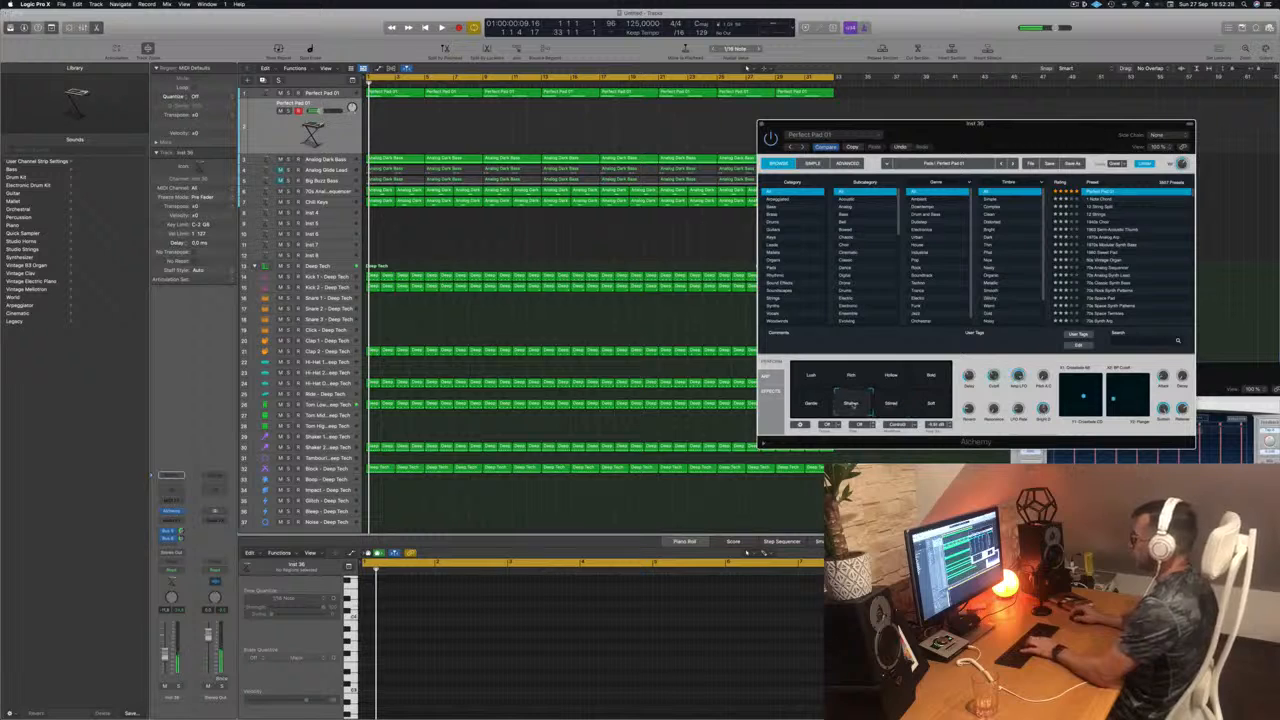
click(812, 405)
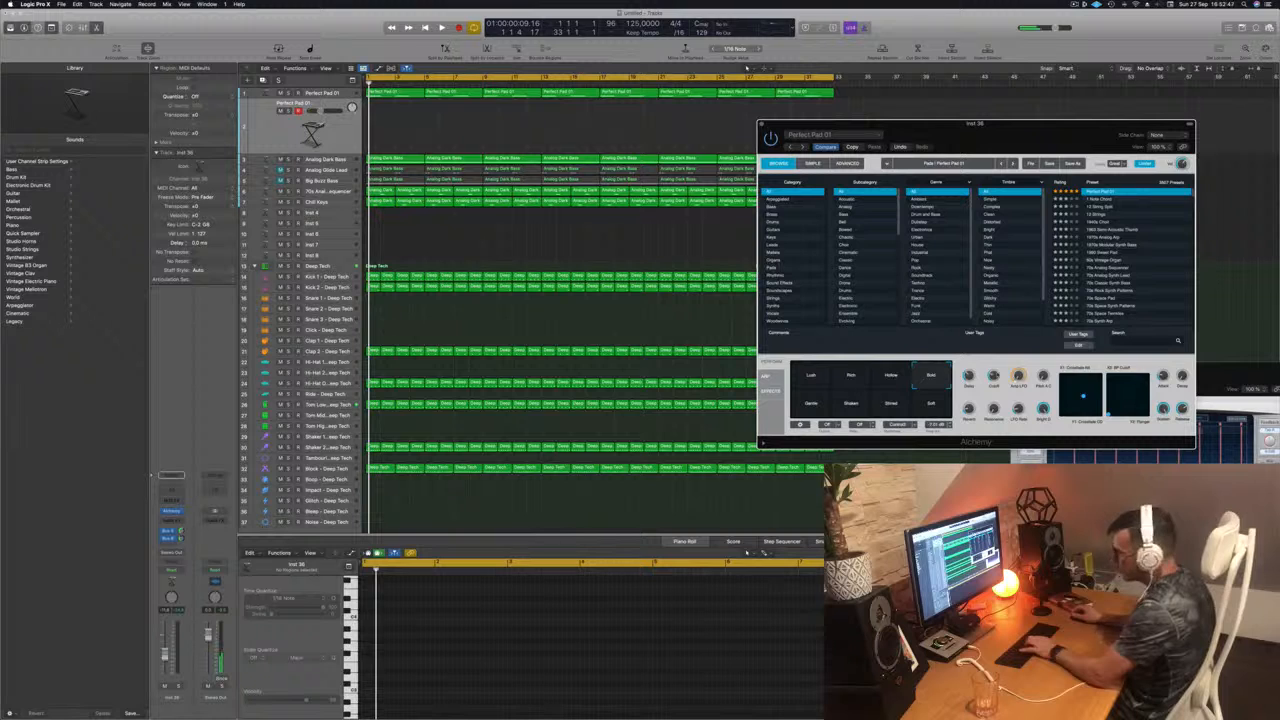
key(space)
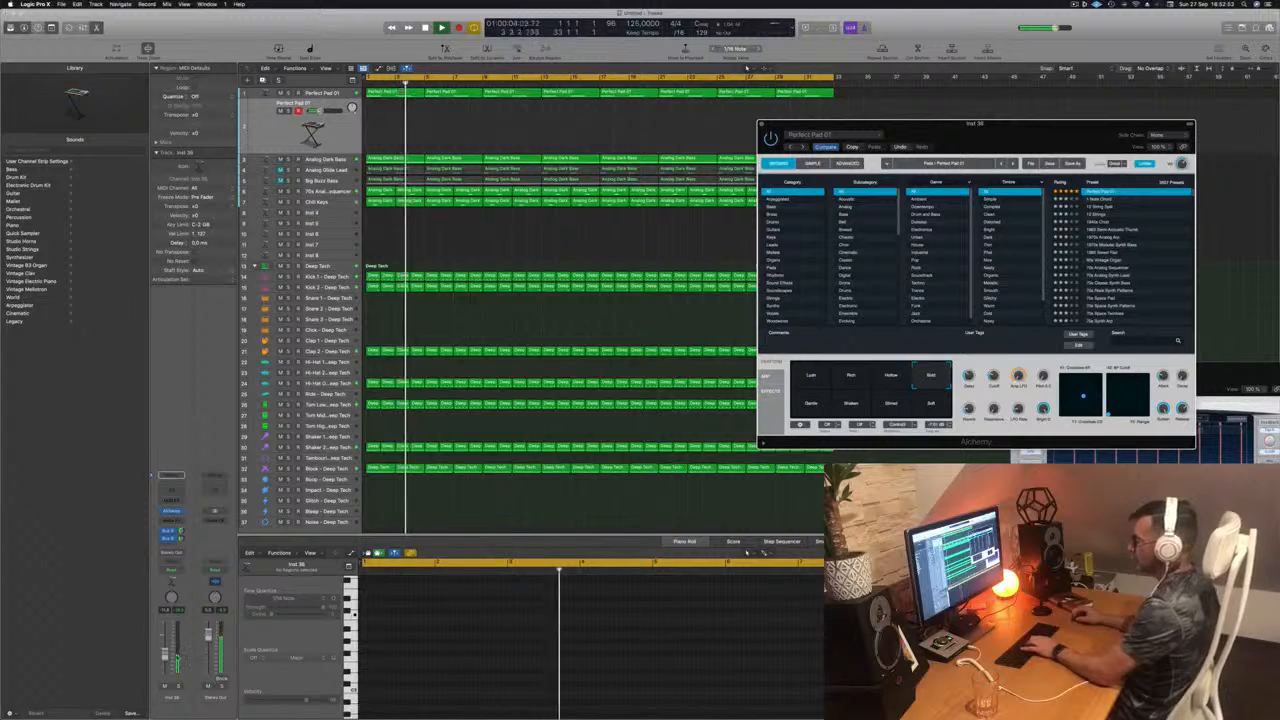
drag(165, 654, 166, 648)
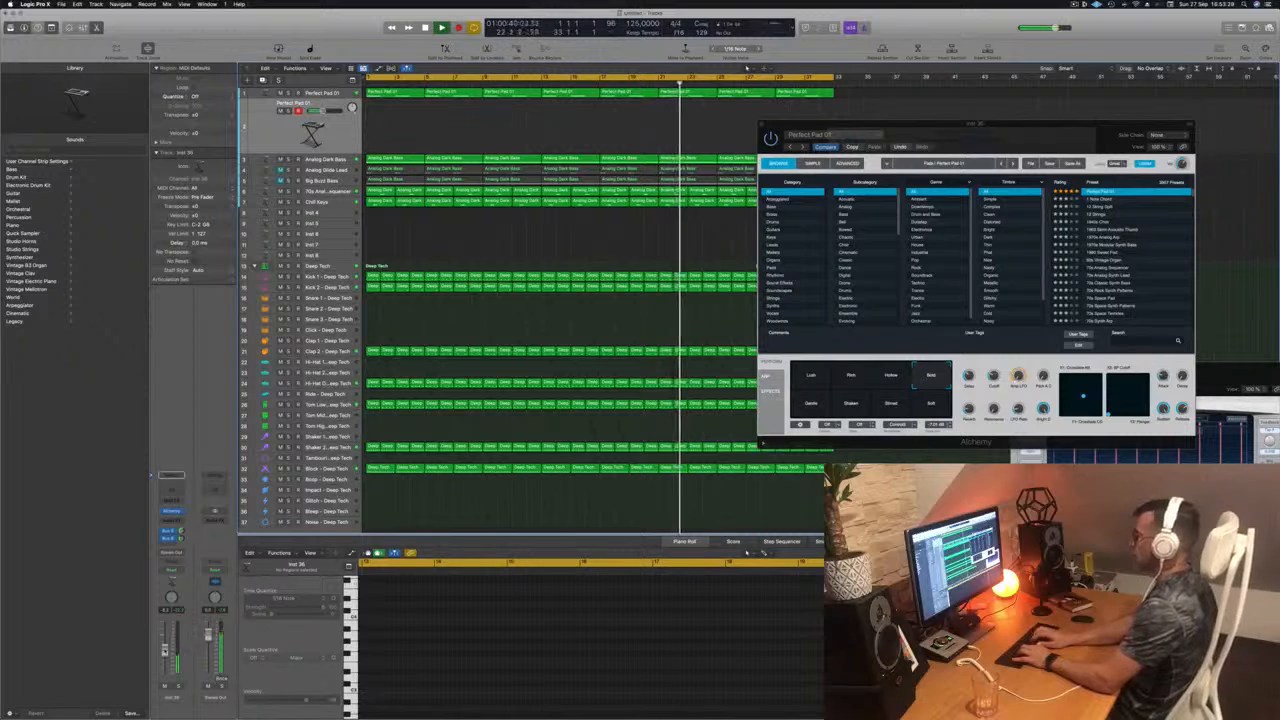
Step: Mute the Block - Deep Tech track and return the playhead to the start
key(Return)
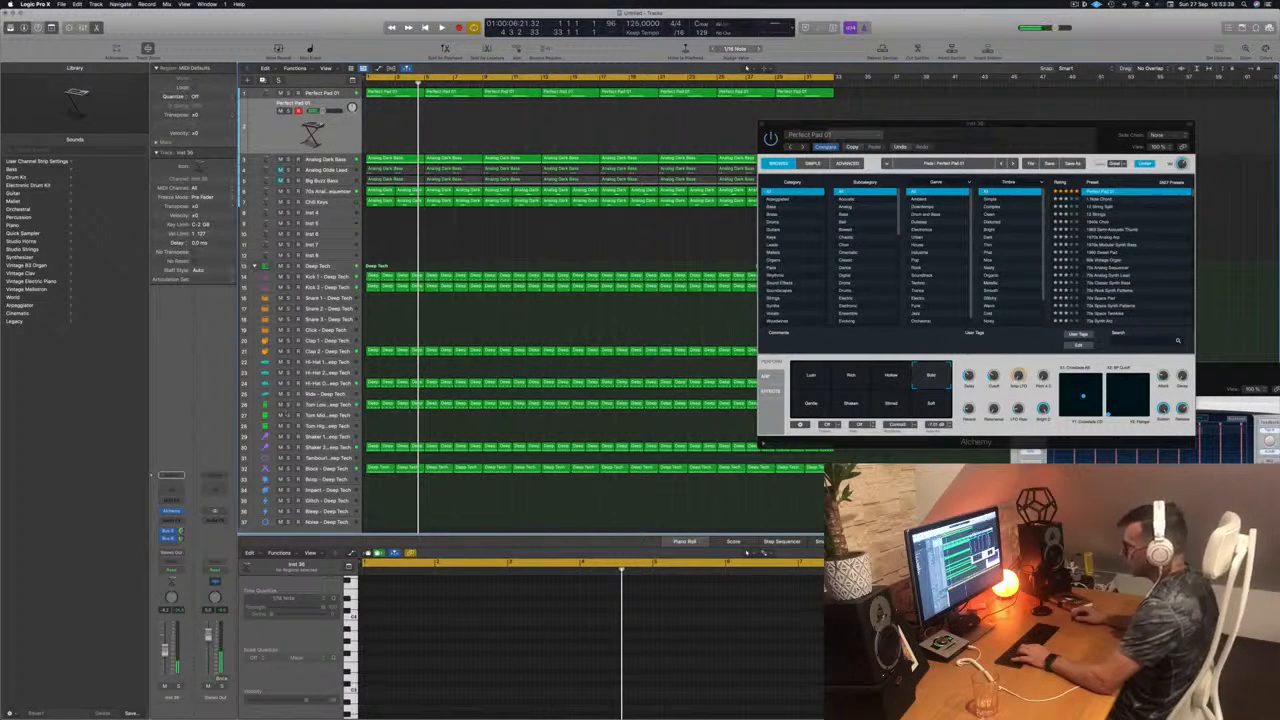
key(ctrl+m)
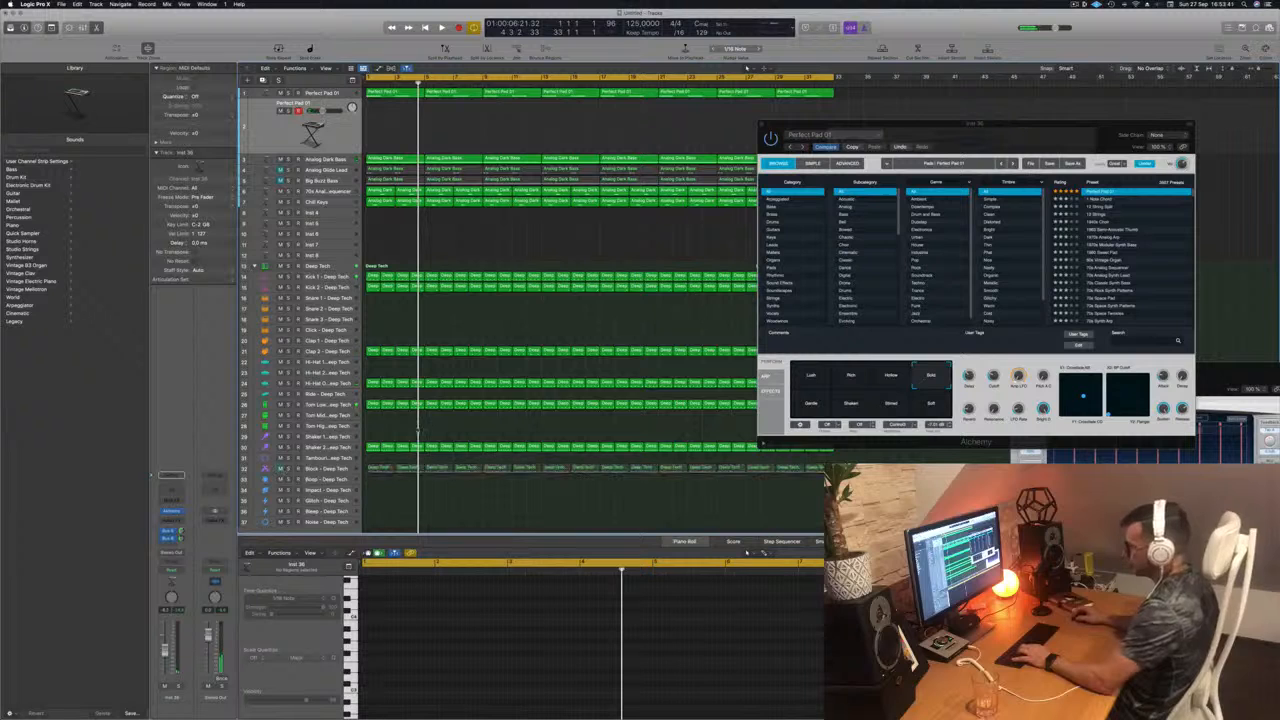
key(Return)
Step: Play the arrangement and record a short melody on the duplicated Perfect Pad 01 track from bar 15 to about bar 25
key(space)
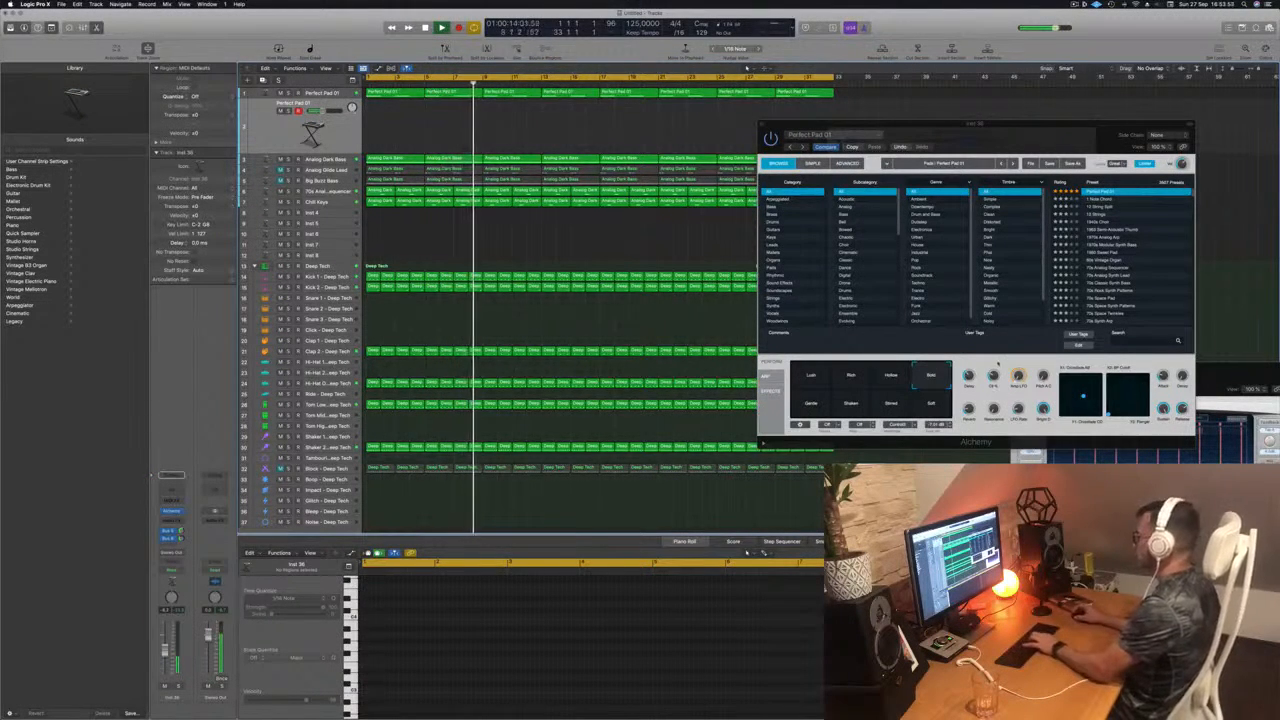
click(995, 362)
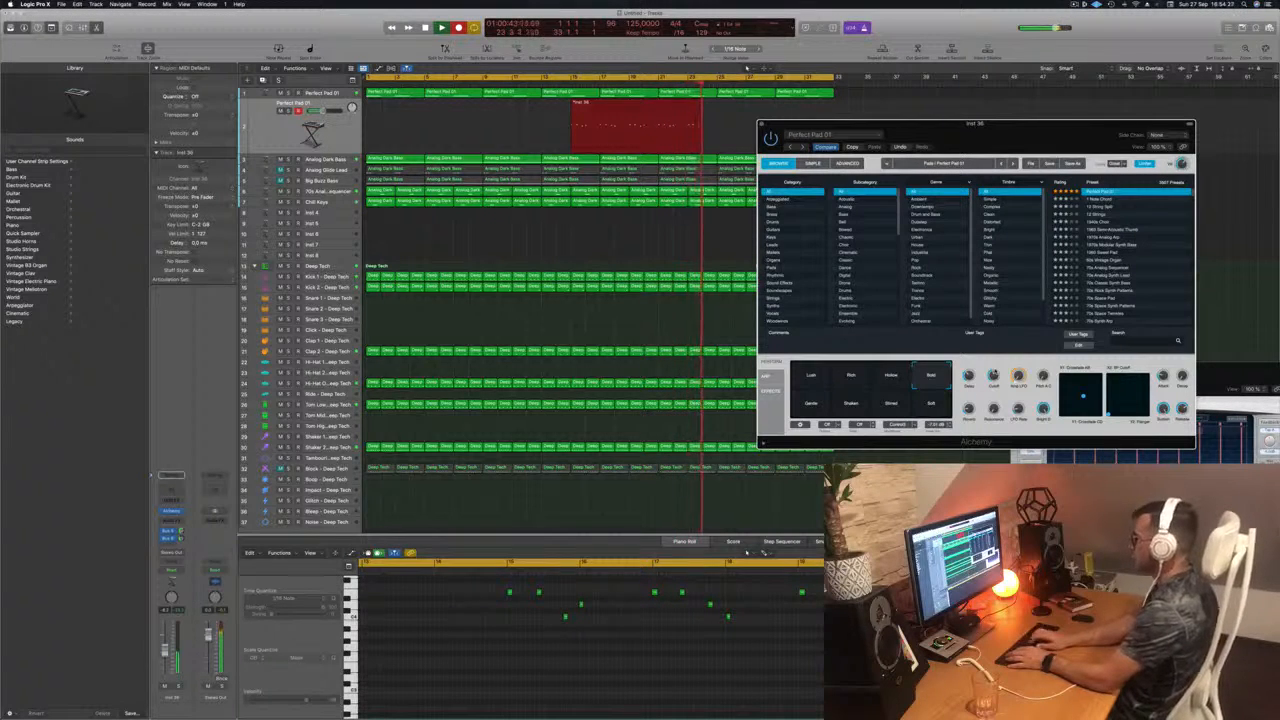
key(space)
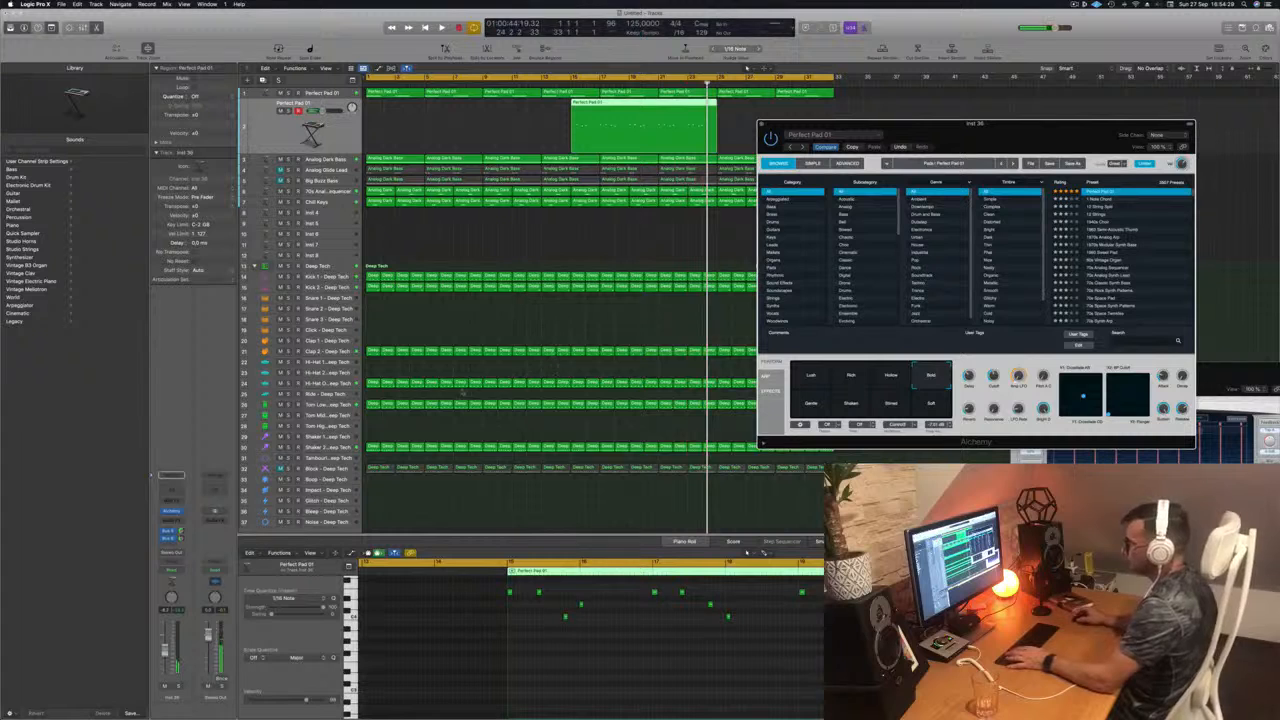
Step: Lower the left feedback of the Stereo Delay on the Tom Low - Deep Tech track during playback and close the plug-in
click(320, 414)
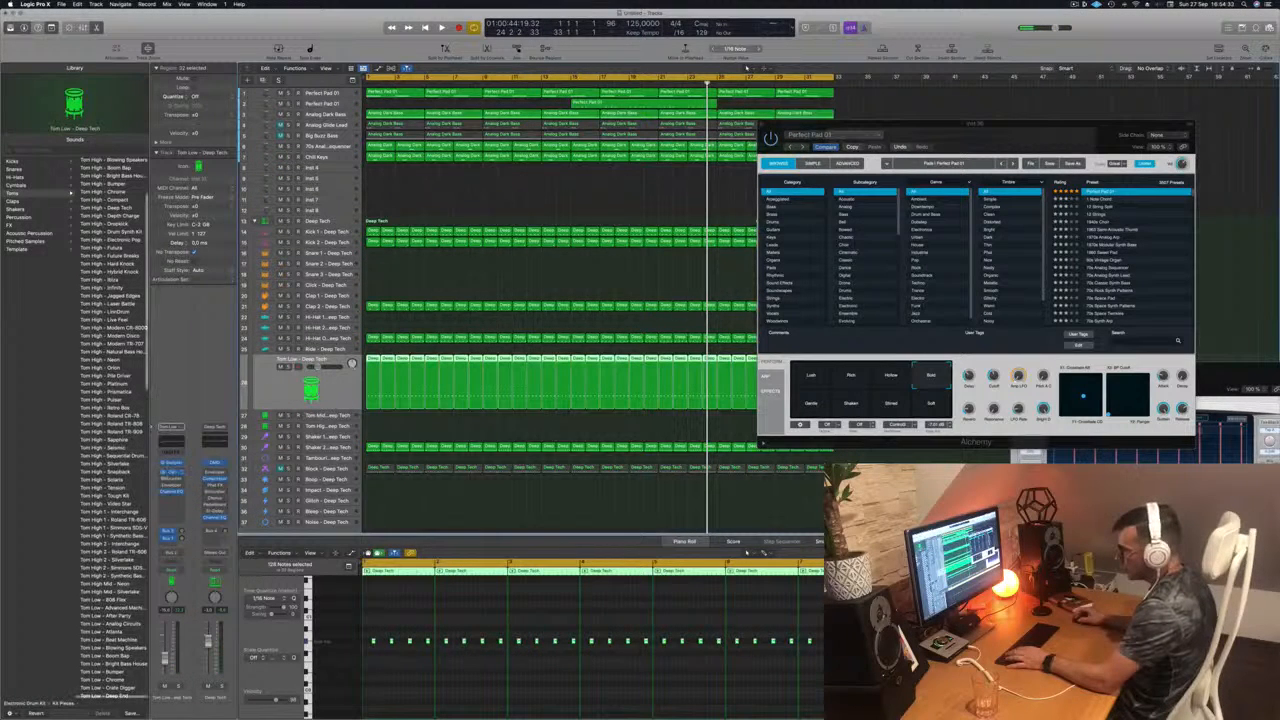
click(172, 473)
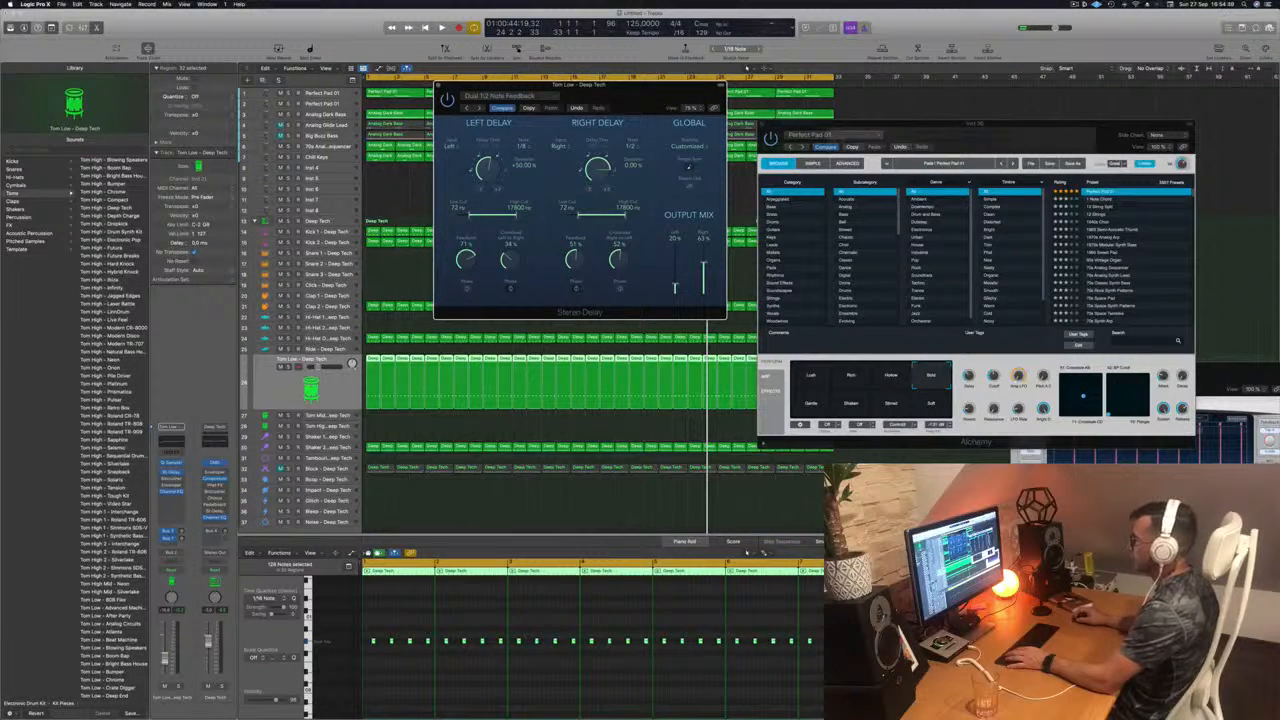
key(space)
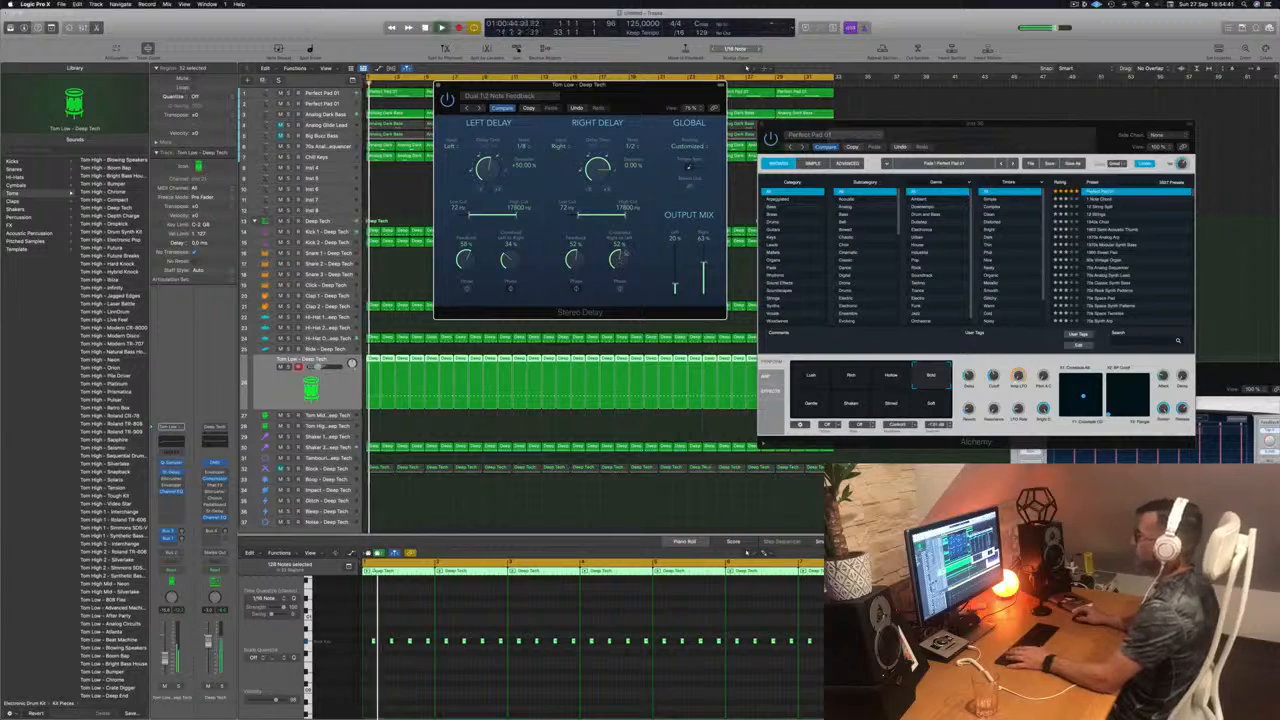
drag(620, 87, 658, 90)
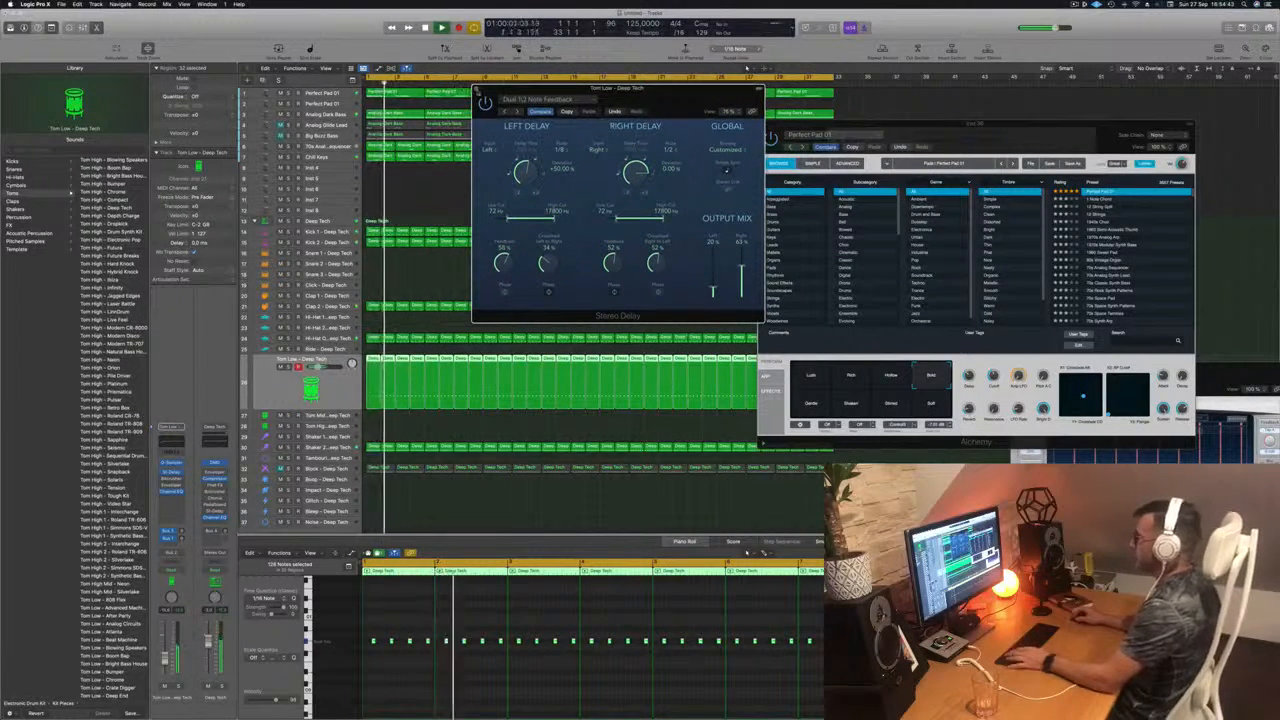
click(476, 88)
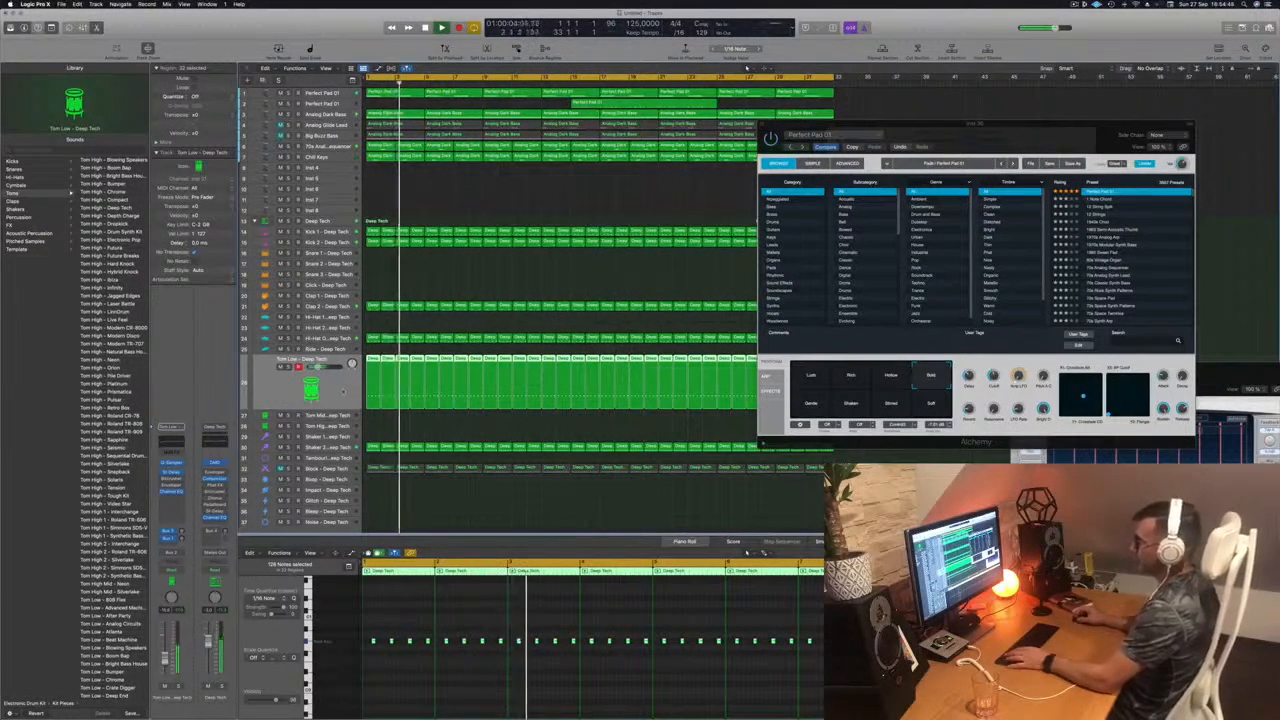
Step: Listen to the Tom Low - Deep Tech track soloed, unsolo it, move the Alchemy window aside, and stop playback
click(289, 367)
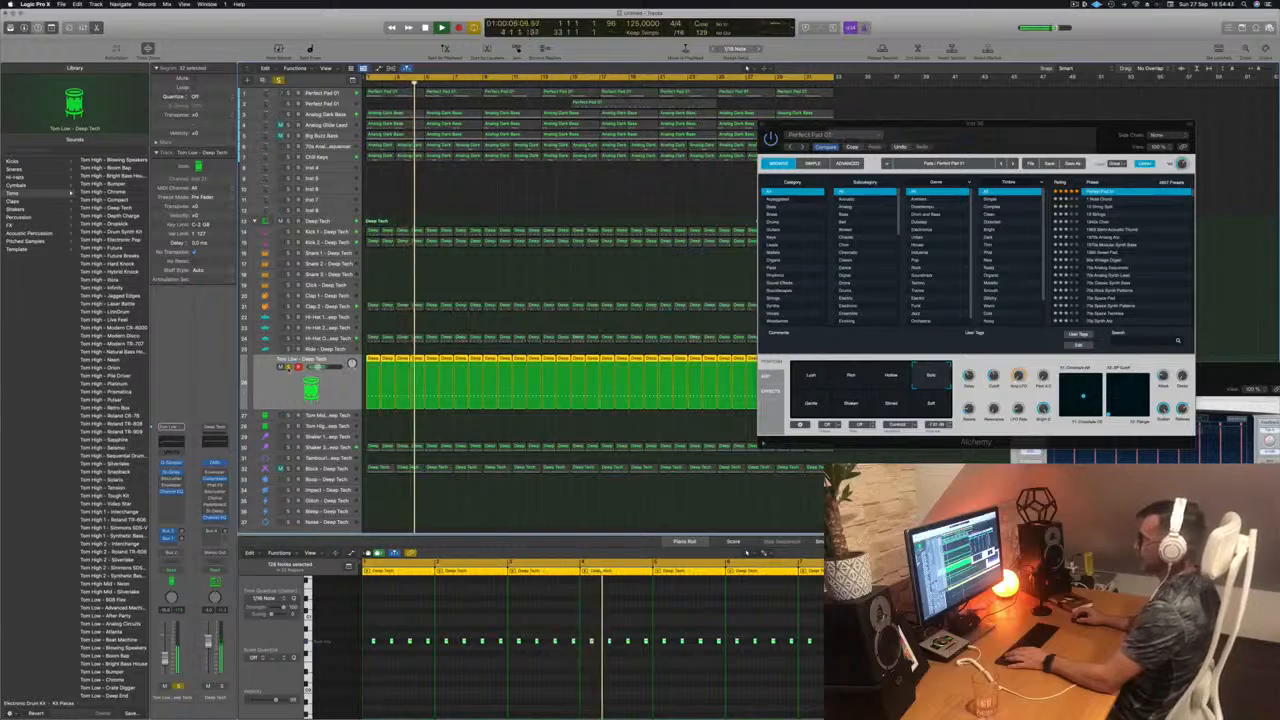
key(s)
drag(1049, 136, 1079, 239)
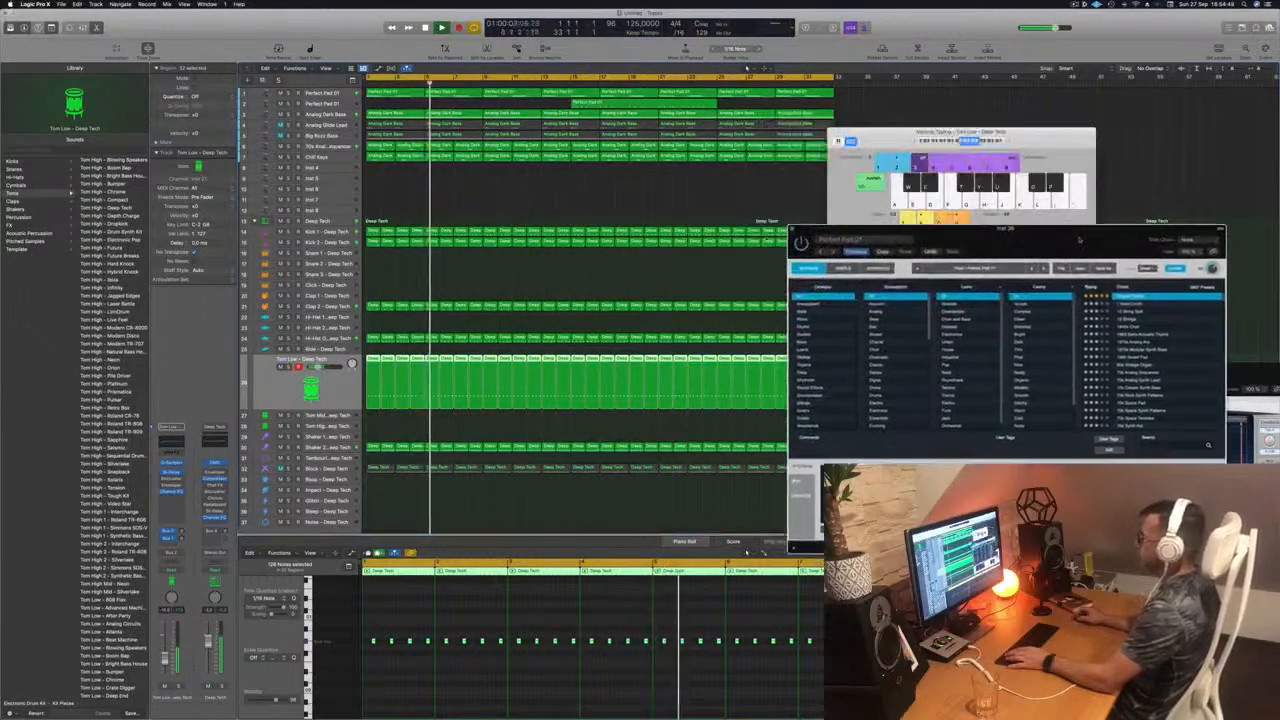
key(space)
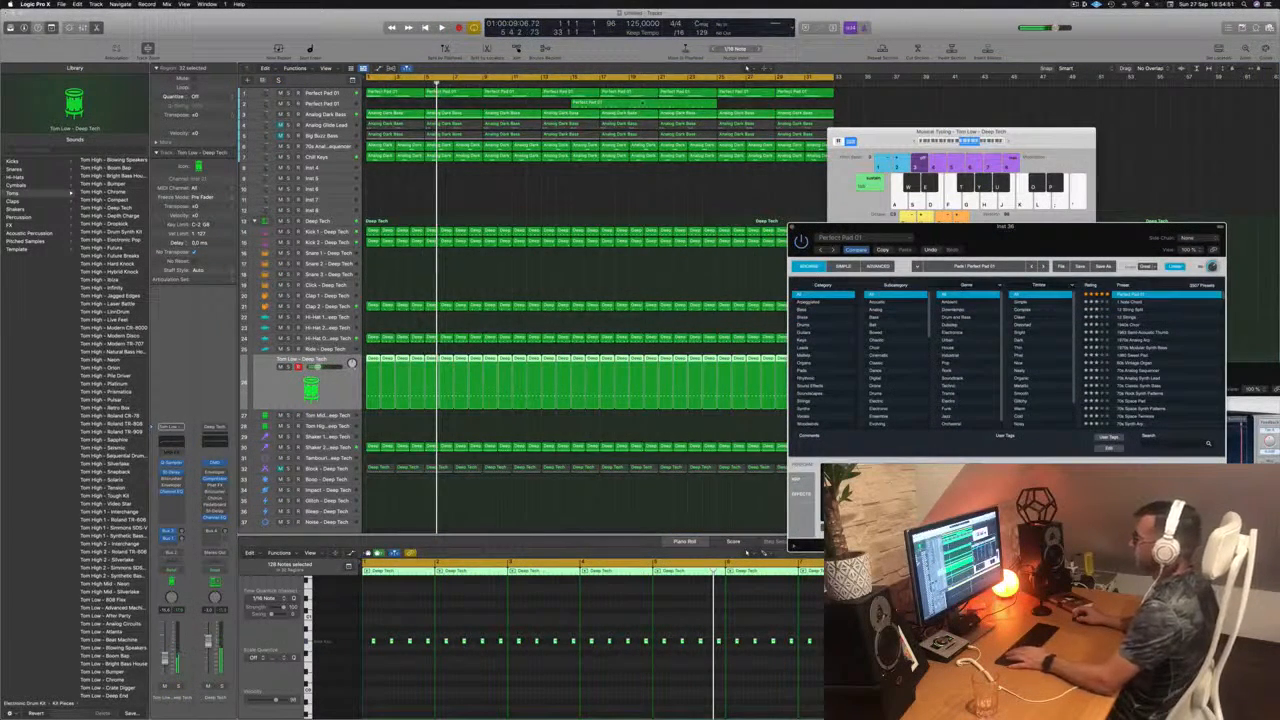
Step: Play the arrangement from bar 17 and inspect the recorded melody region on the second Perfect Pad 01 track
click(601, 84)
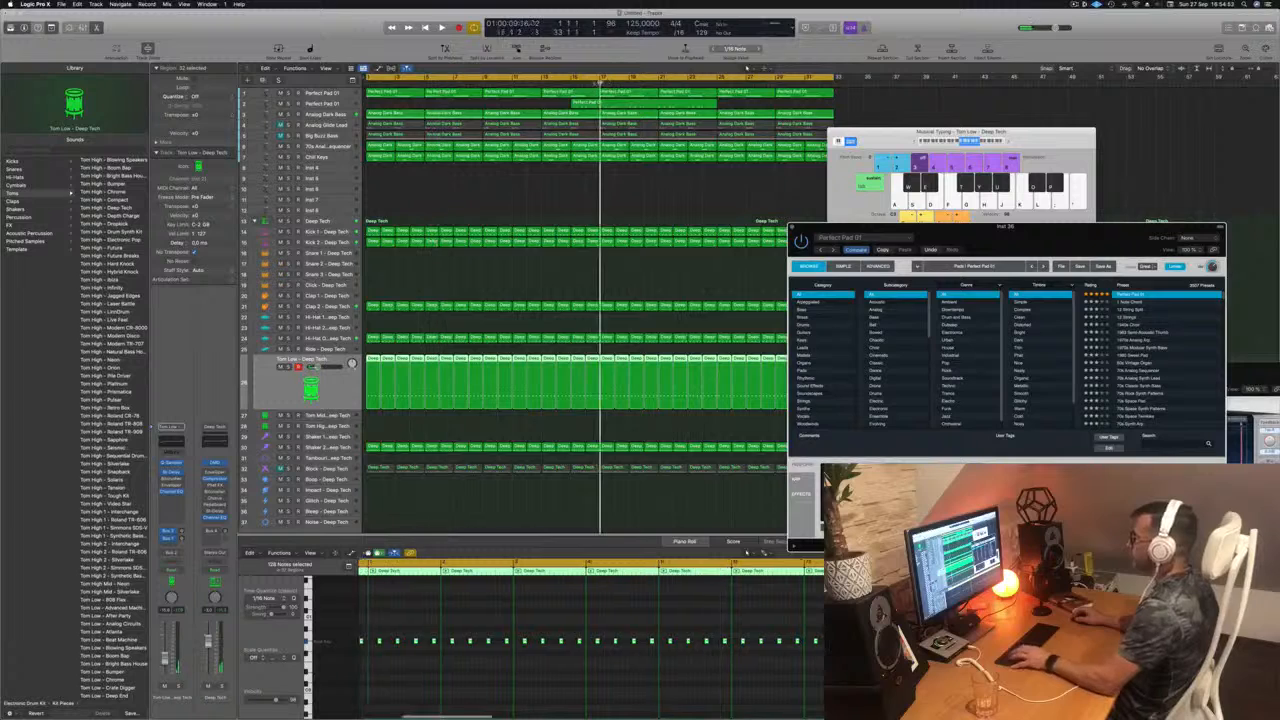
key(space)
click(601, 84)
click(628, 101)
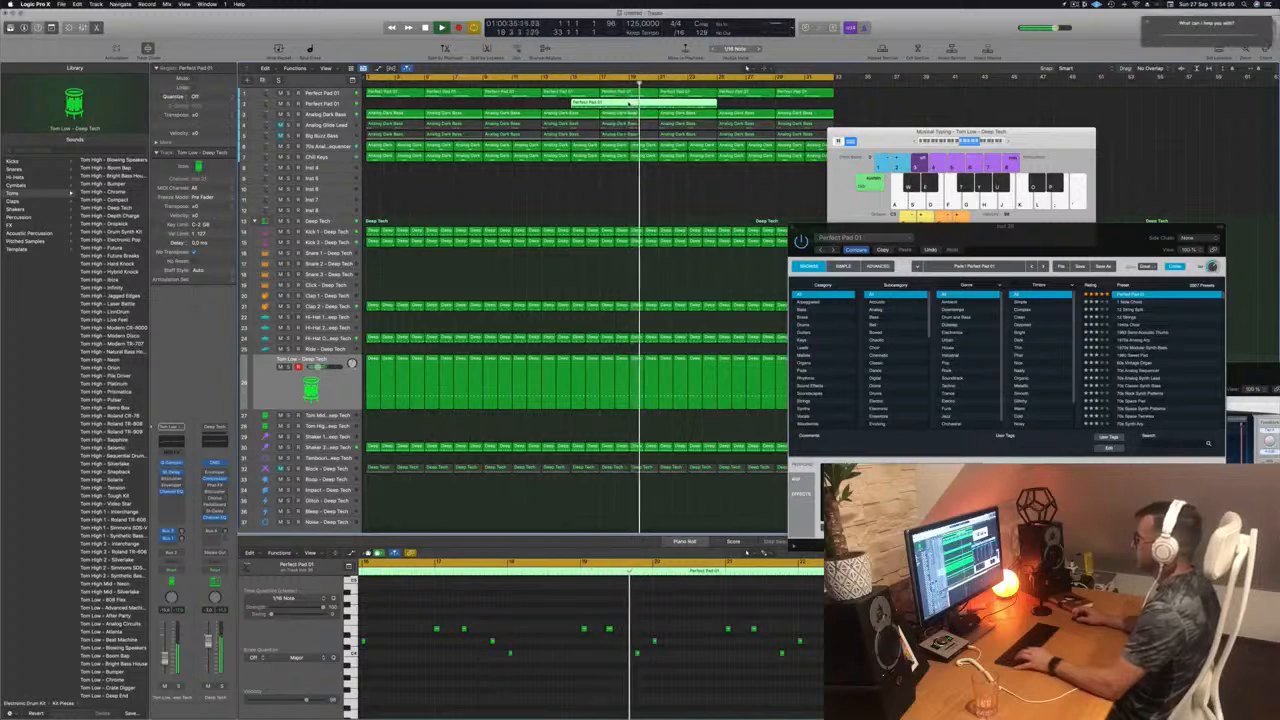
click(622, 157)
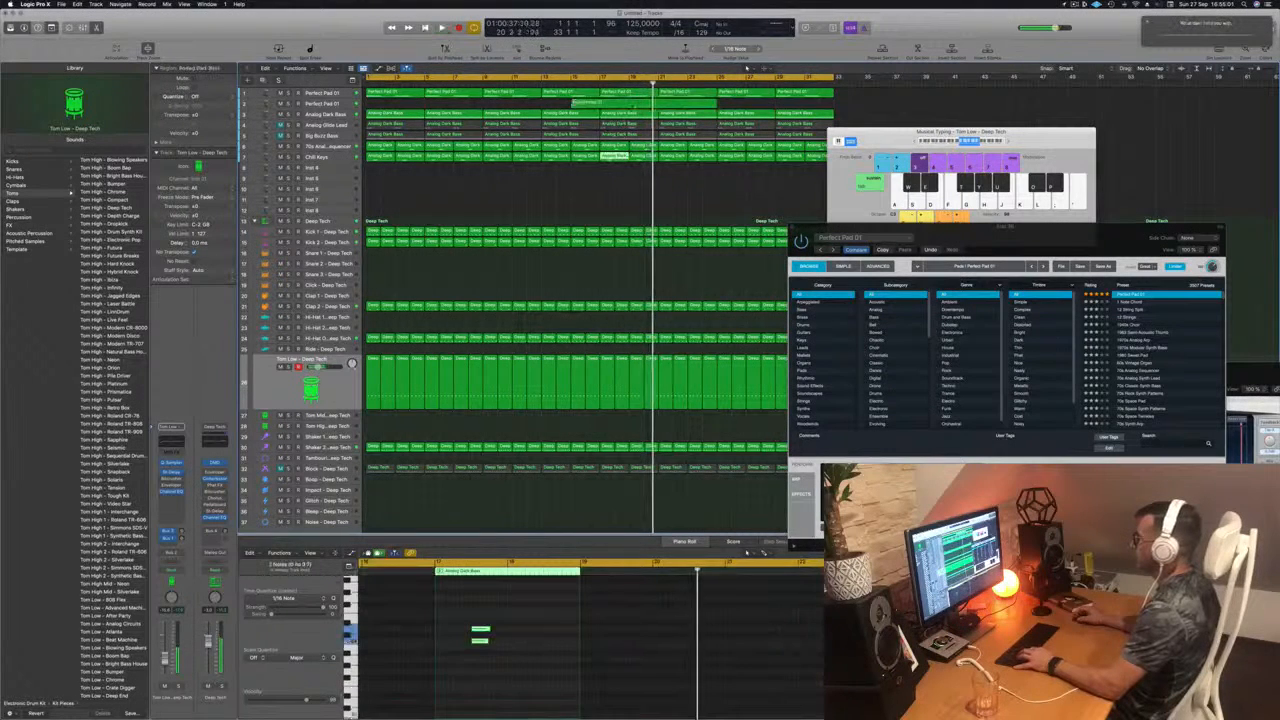
Step: Split the recorded melody region at bar 19, delete the earlier part, and move the remaining part to bar 1
click(615, 104)
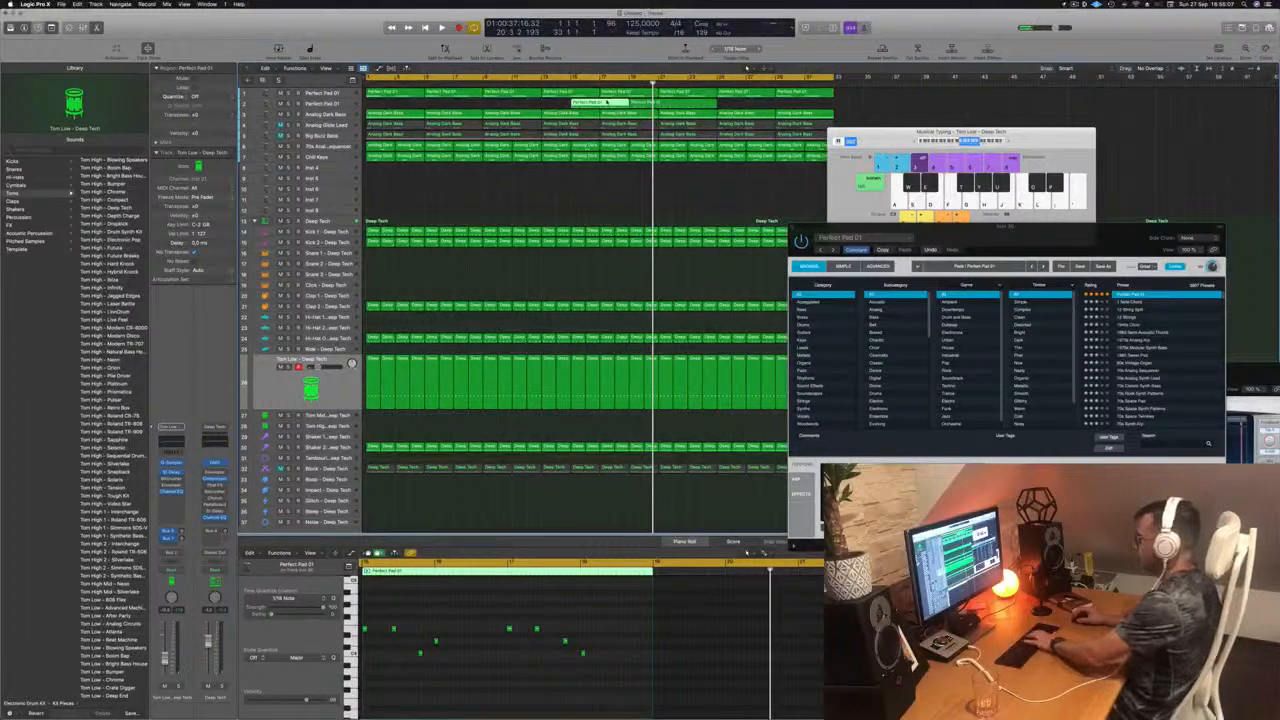
key(Delete)
drag(661, 103, 403, 111)
key(space)
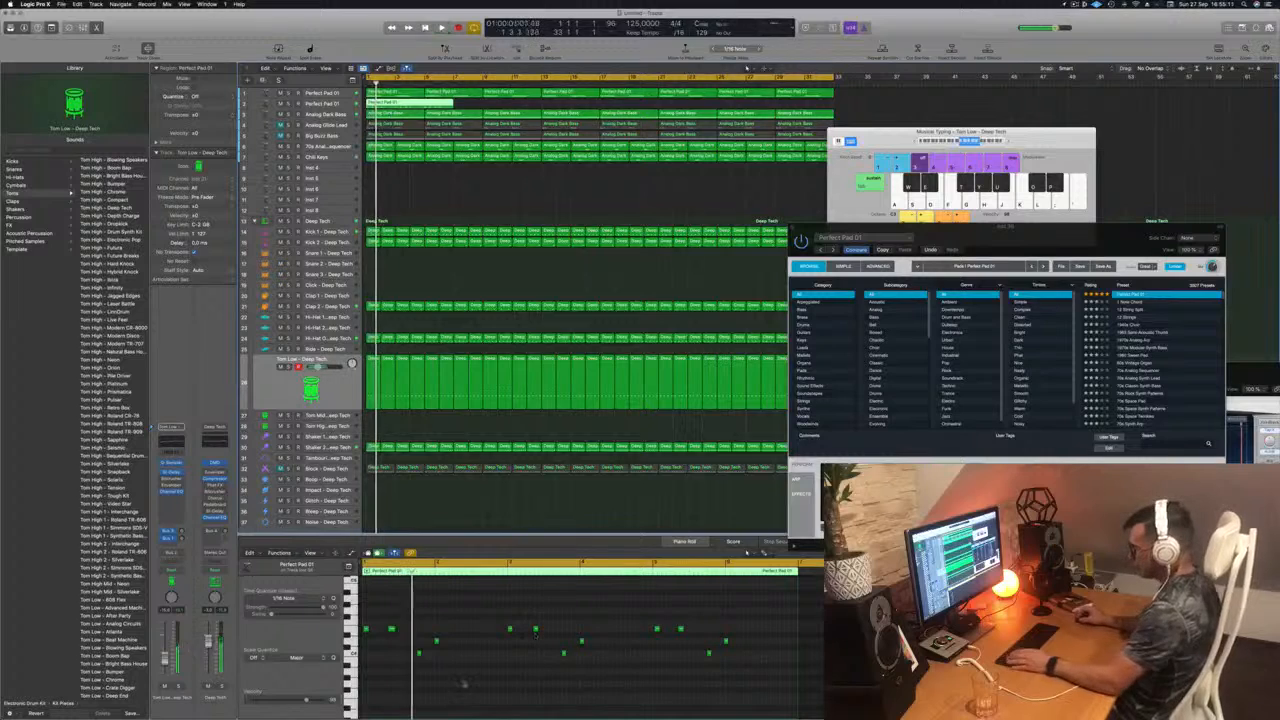
Step: Quantize all notes of the melody region to 1/16 notes and play it from the start
click(463, 684)
key(space)
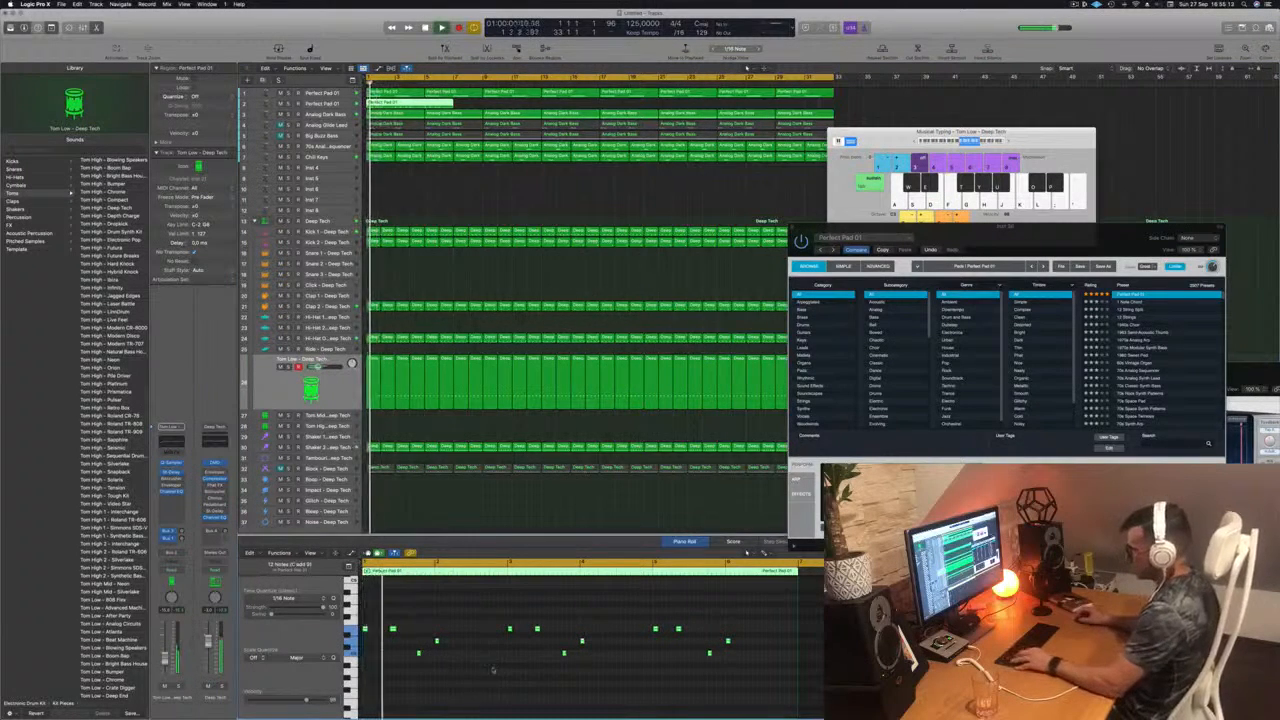
key(super+Left)
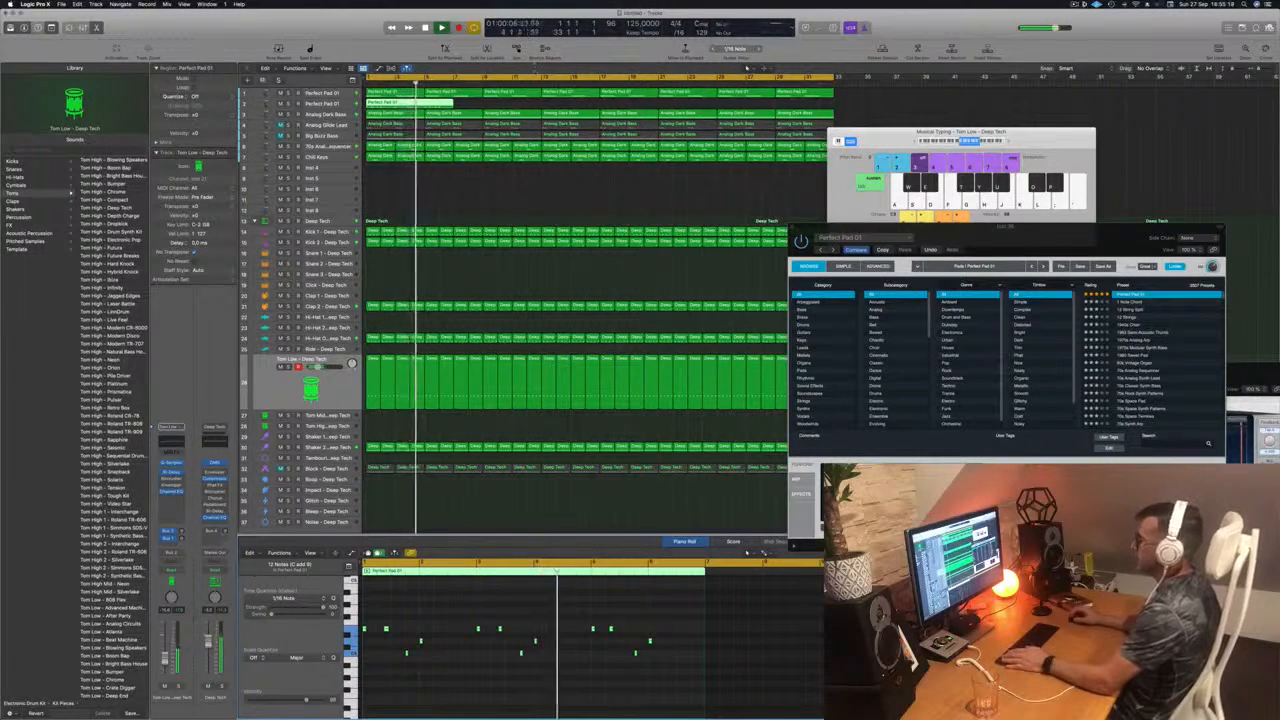
Step: Split the melody region at bar 5 and delete the part after it, keeping the first four bars
key(super+t)
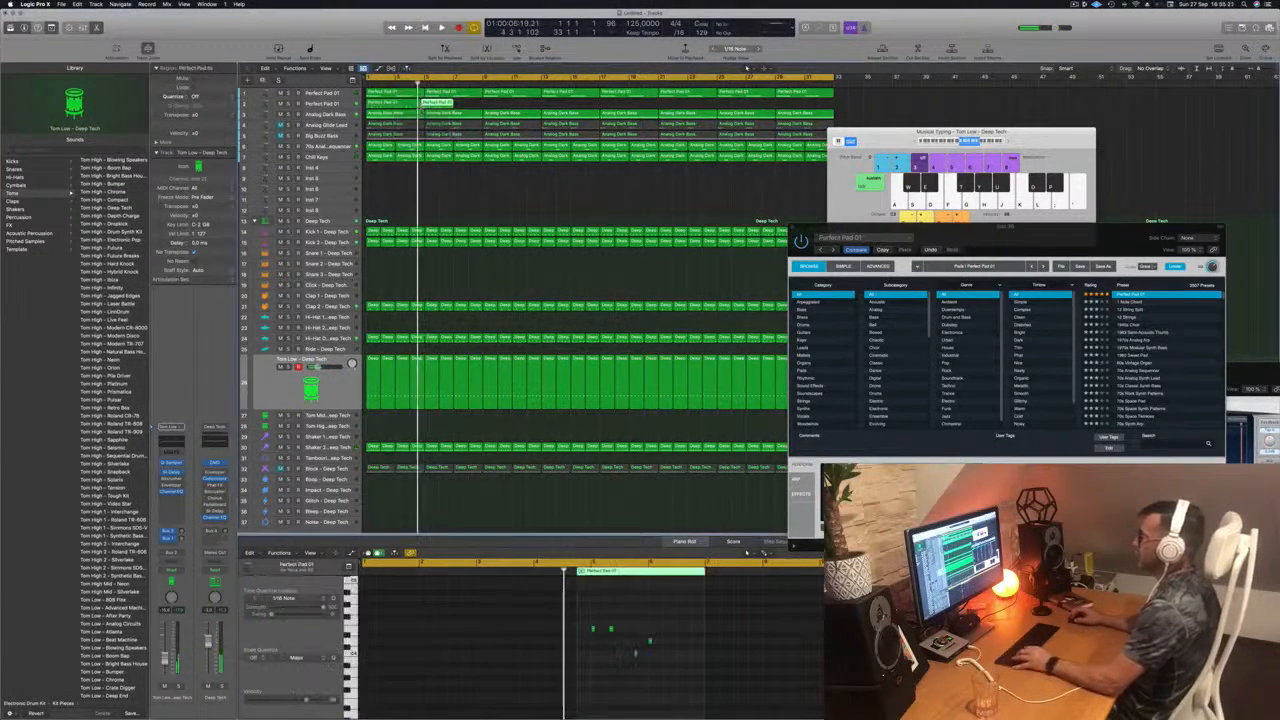
key(super+z)
super+click(424, 104)
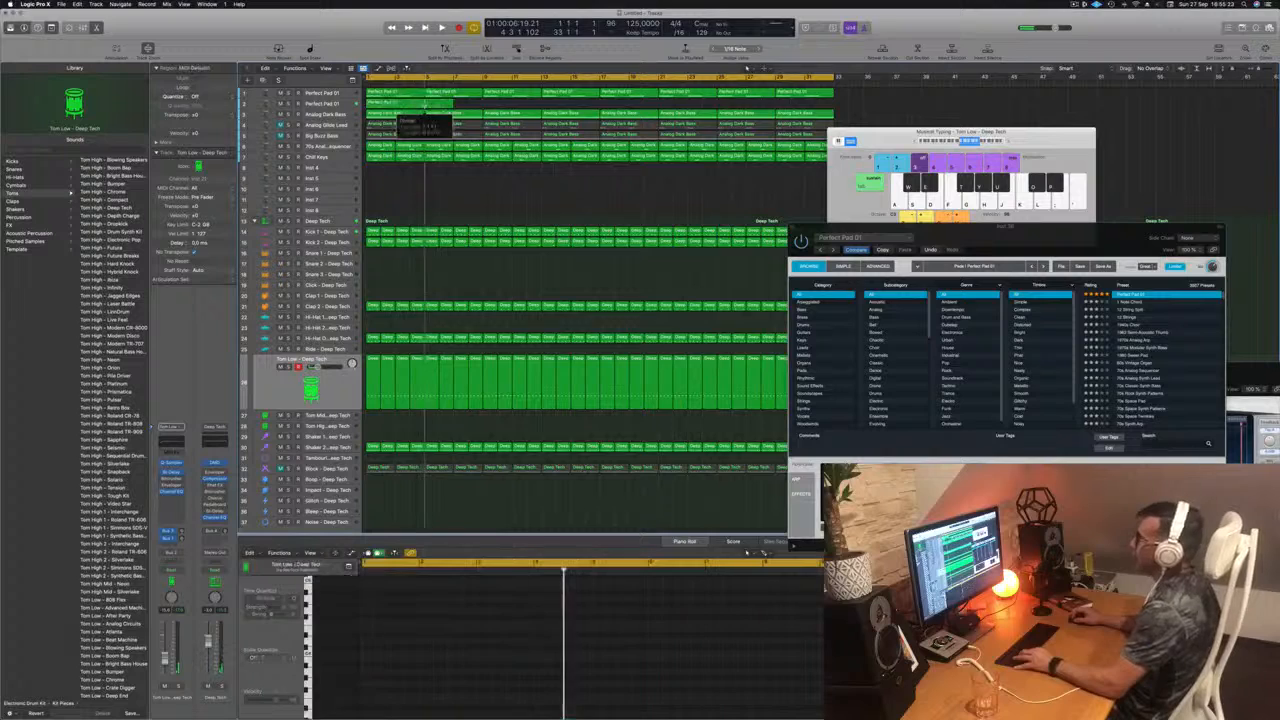
key(Delete)
click(404, 104)
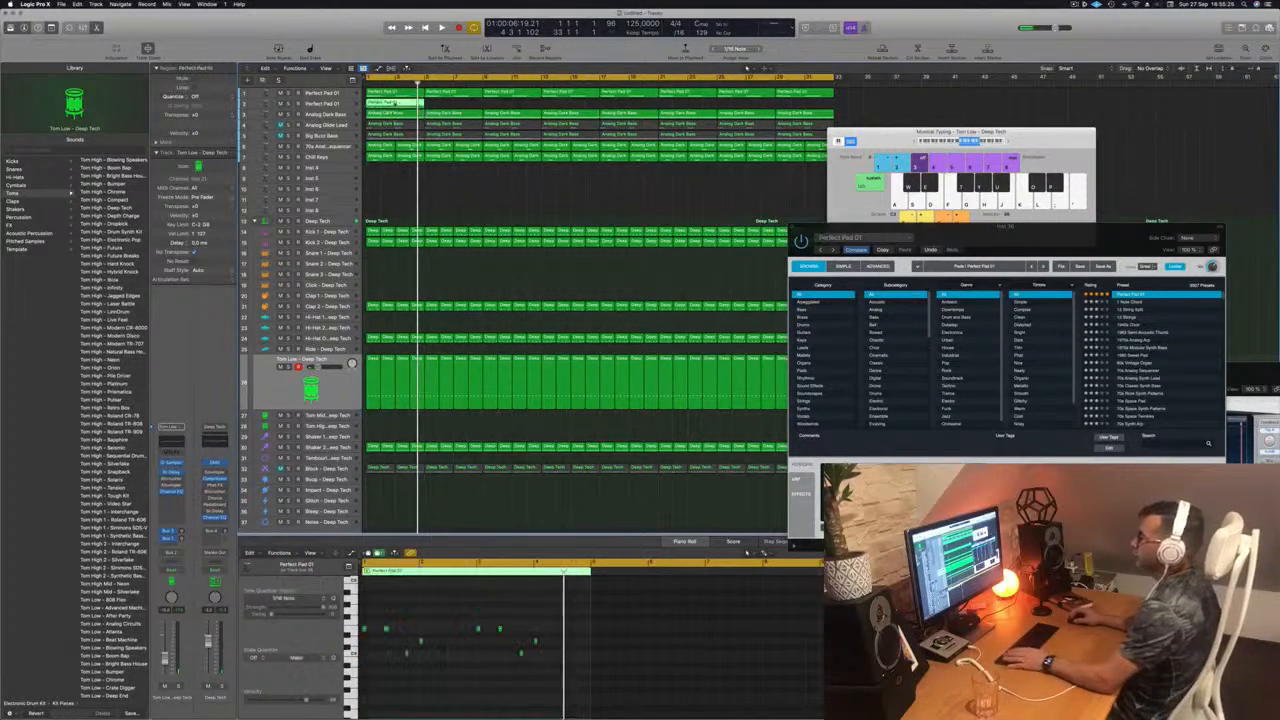
Step: Play the second Perfect Pad 01 track, try the Lush and Rich variations in Alchemy, and settle on Bold
key(space)
click(308, 104)
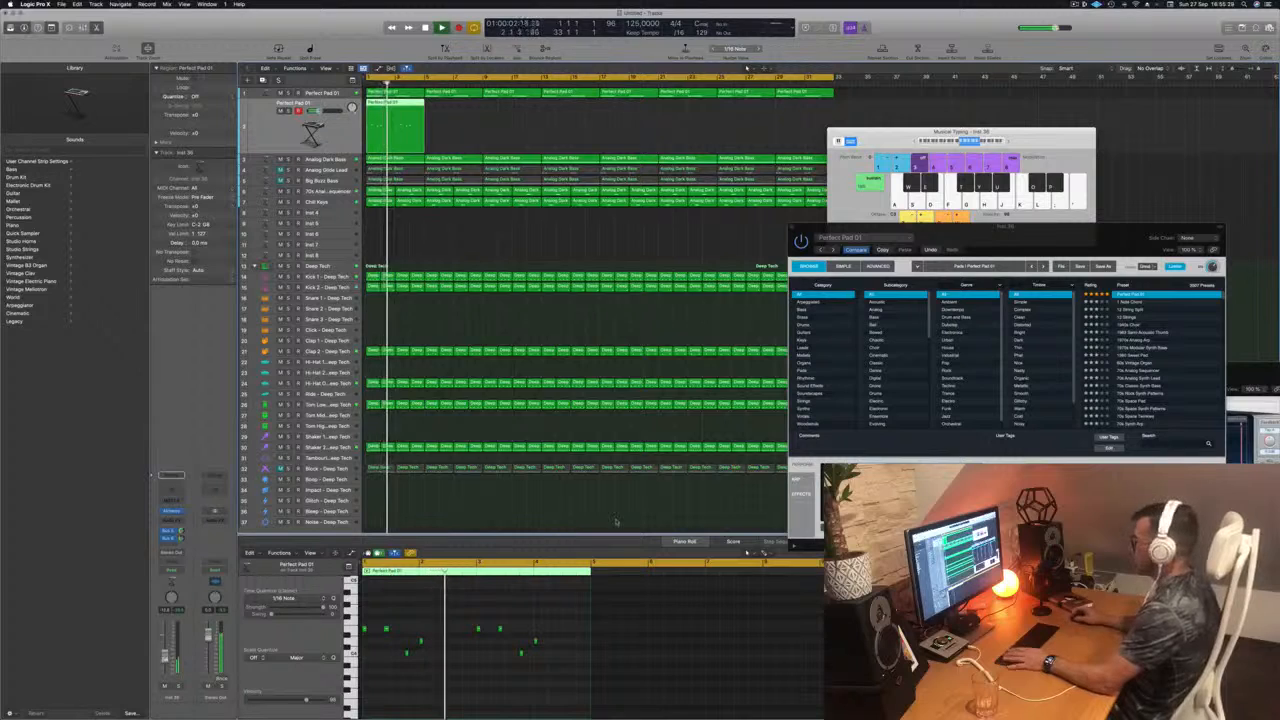
drag(1098, 240, 856, 236)
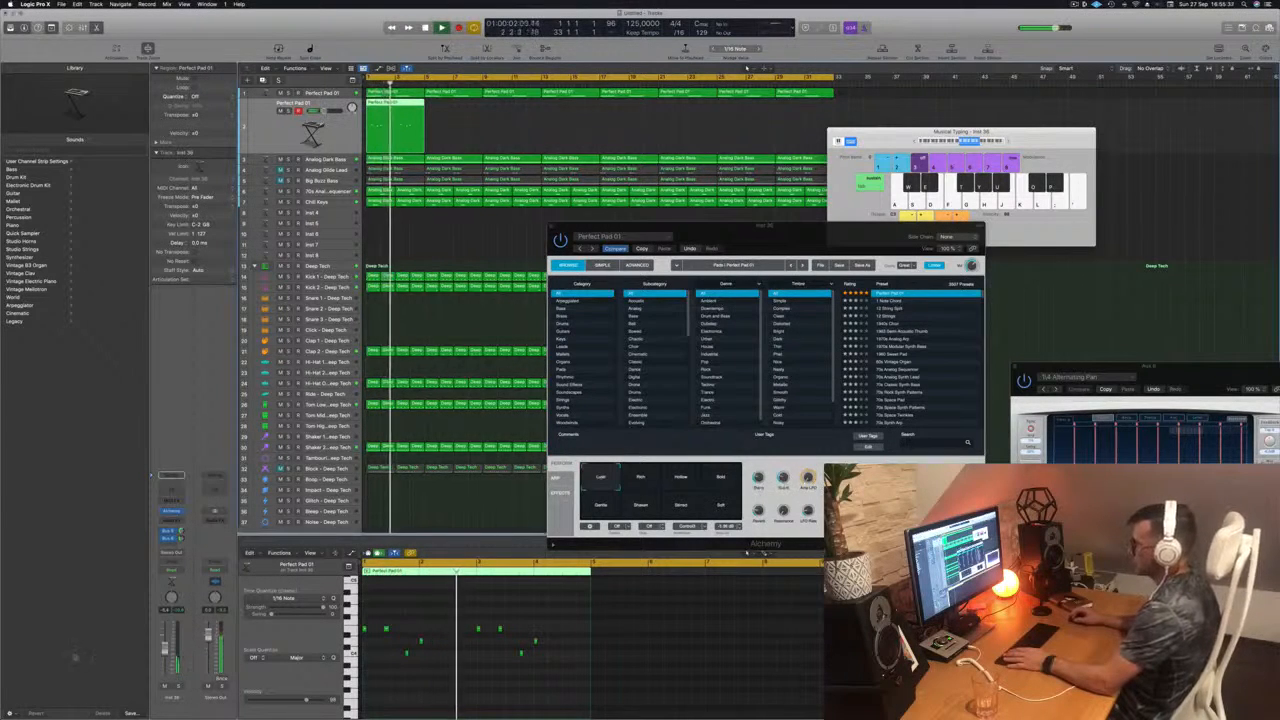
click(648, 478)
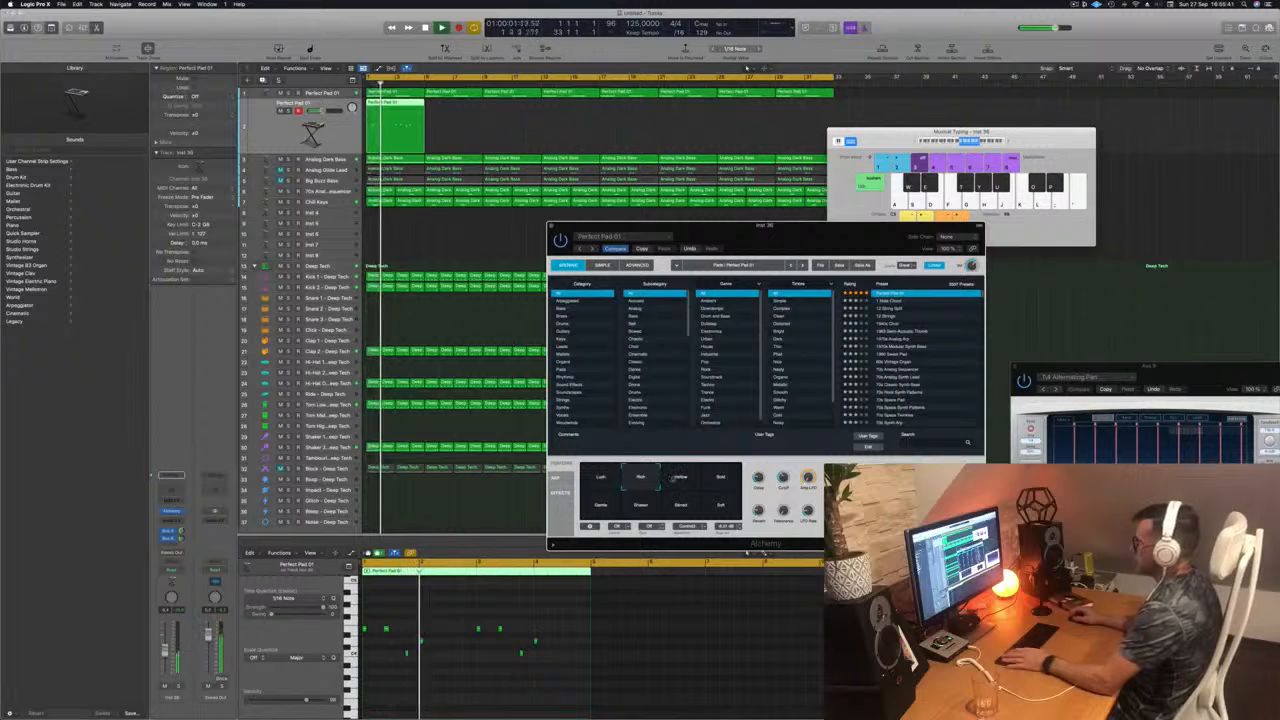
click(720, 478)
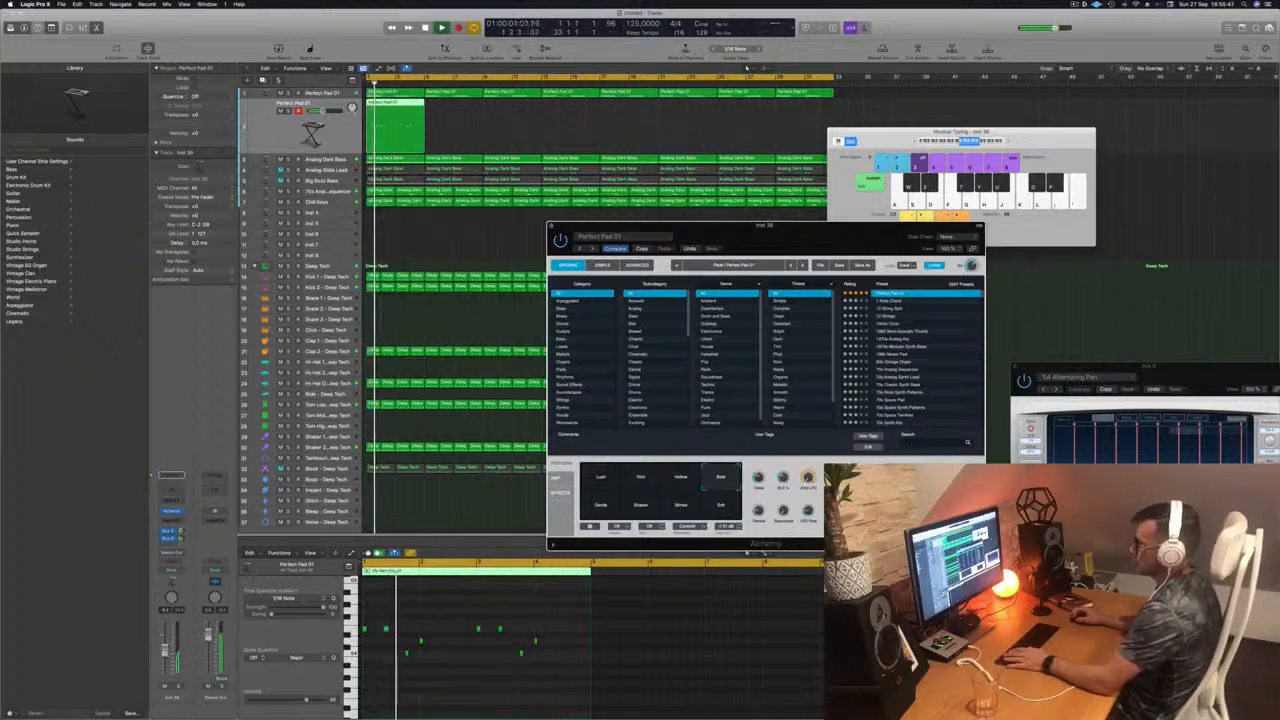
Step: Add a Channel EQ to the second Perfect Pad 01 track with a low cut at 366 Hz and 12 dB/Oct
click(175, 491)
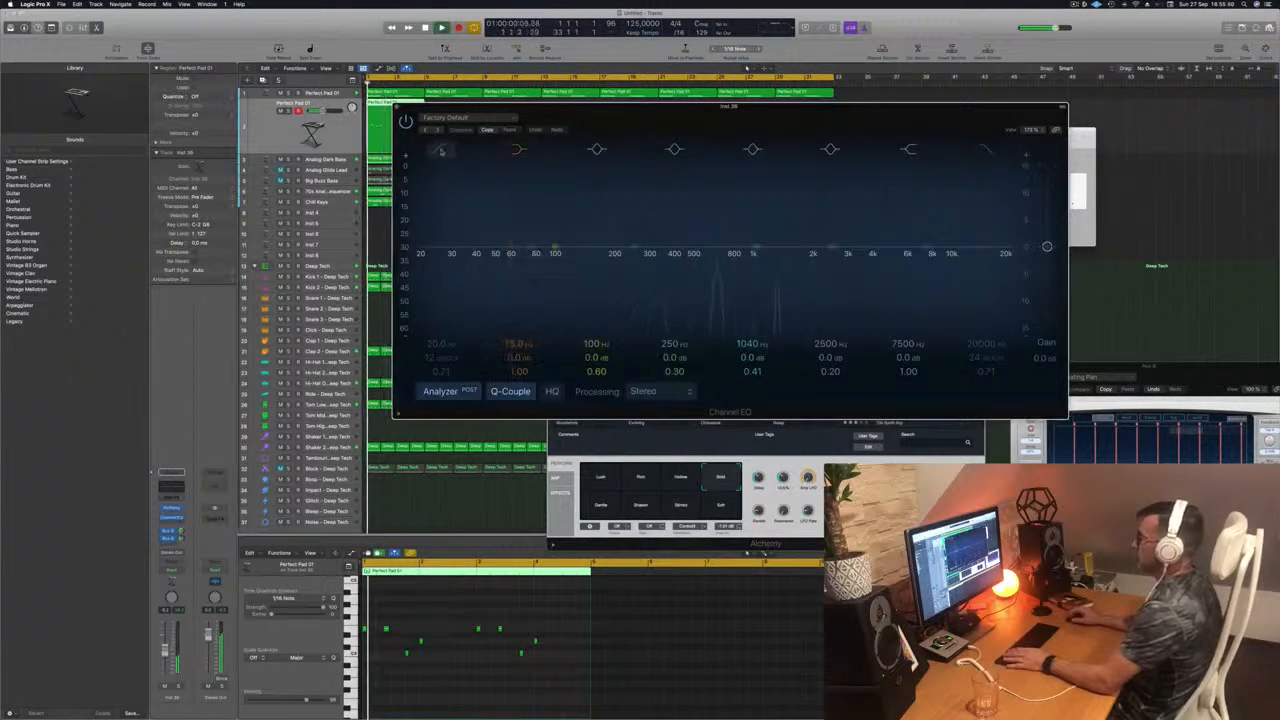
click(440, 153)
drag(420, 258, 706, 233)
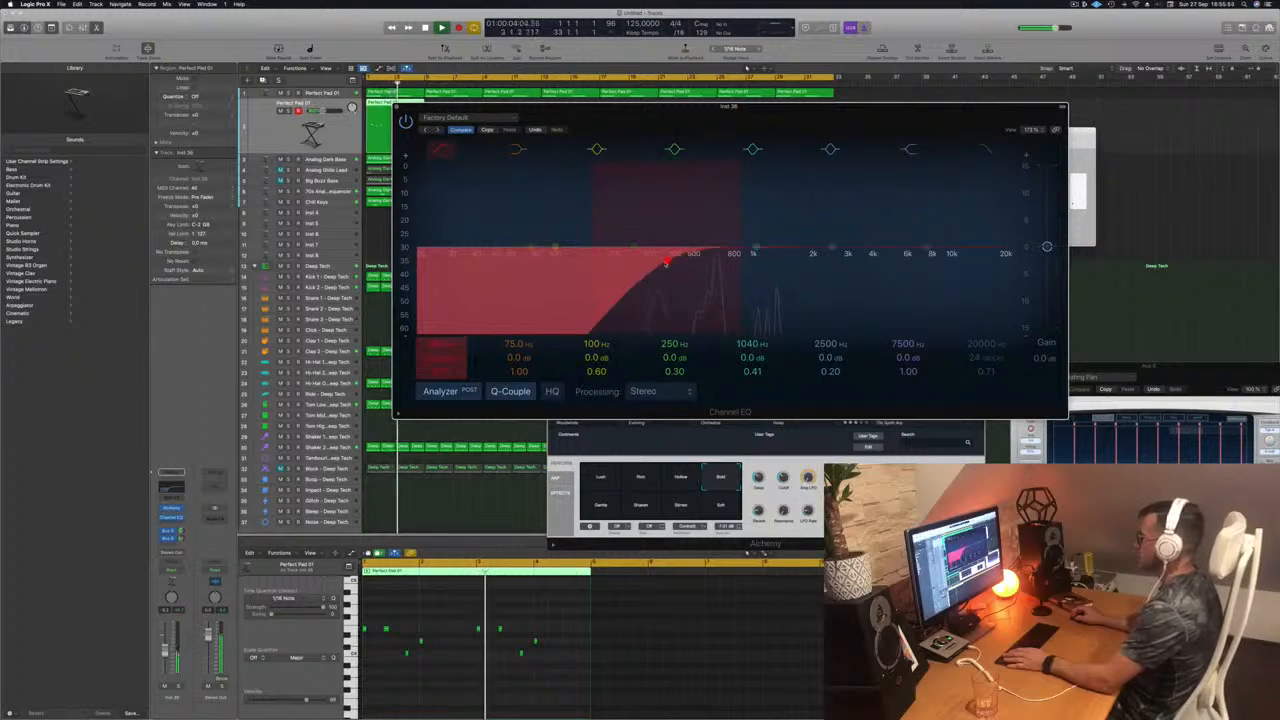
drag(602, 111, 618, 114)
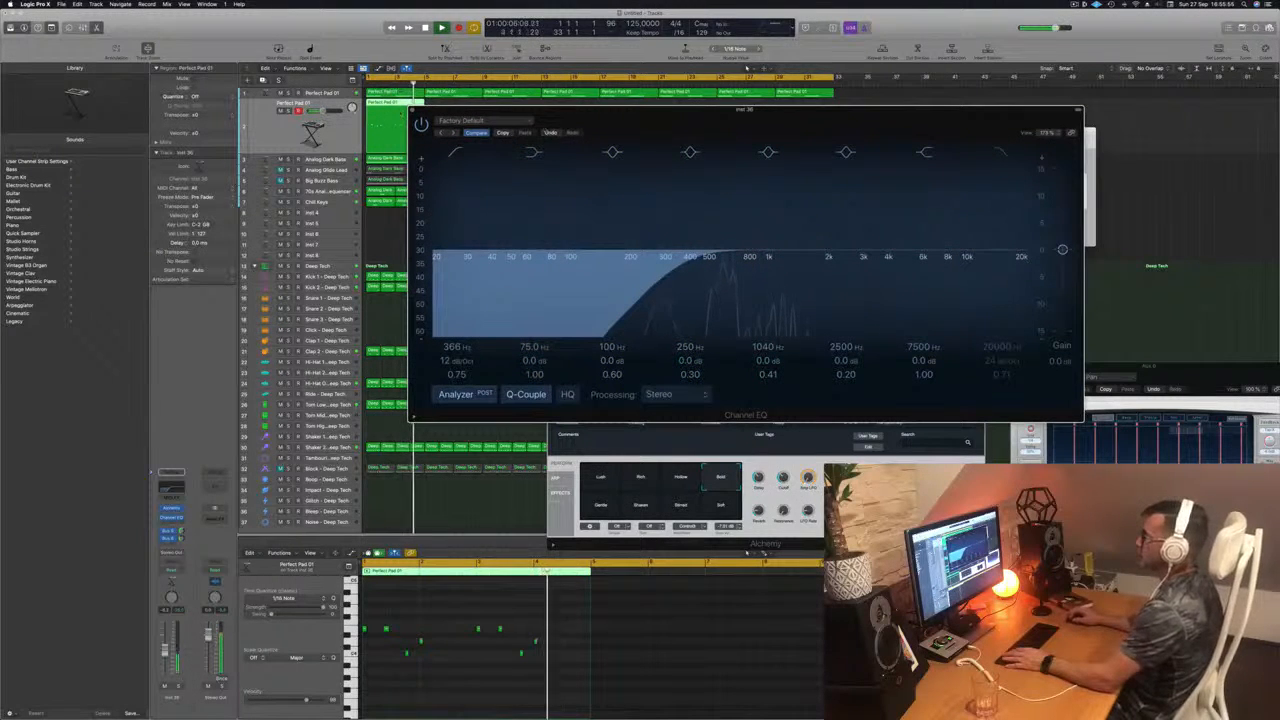
click(412, 110)
Step: Duplicate the second Perfect Pad 01 track and put a copy of the four-bar melody region on the new track
key(Return)
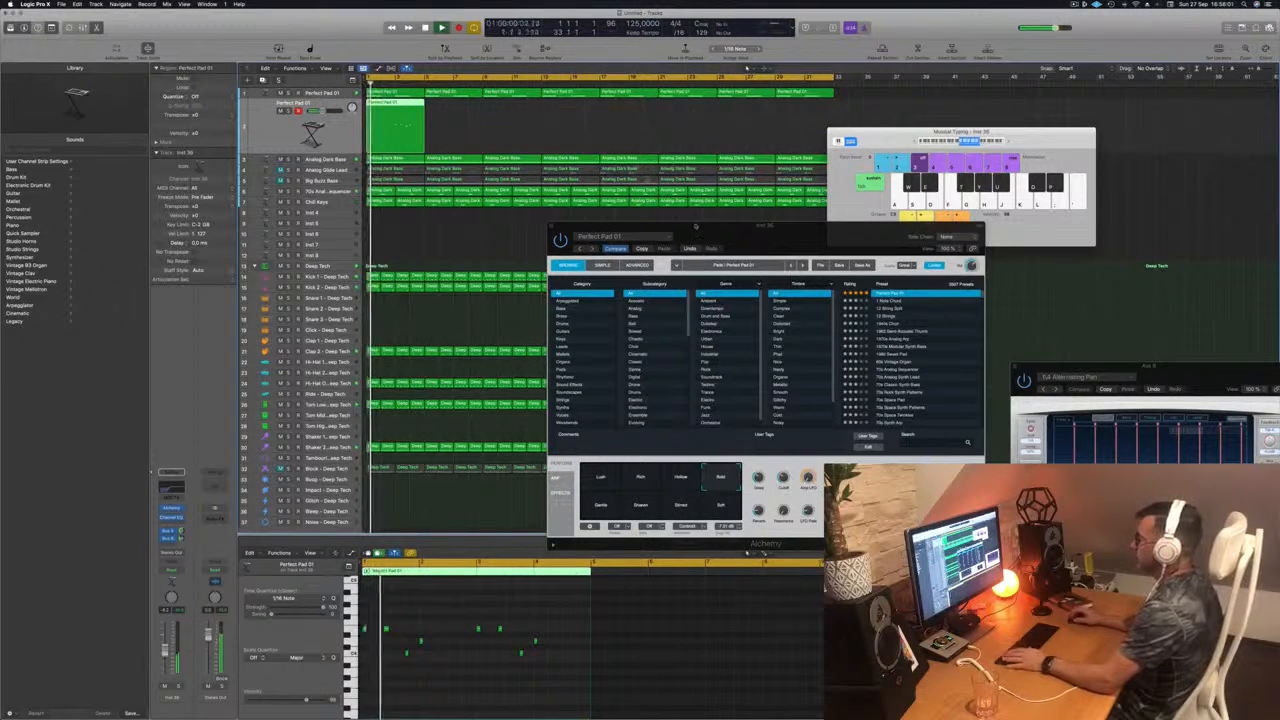
drag(695, 226, 637, 206)
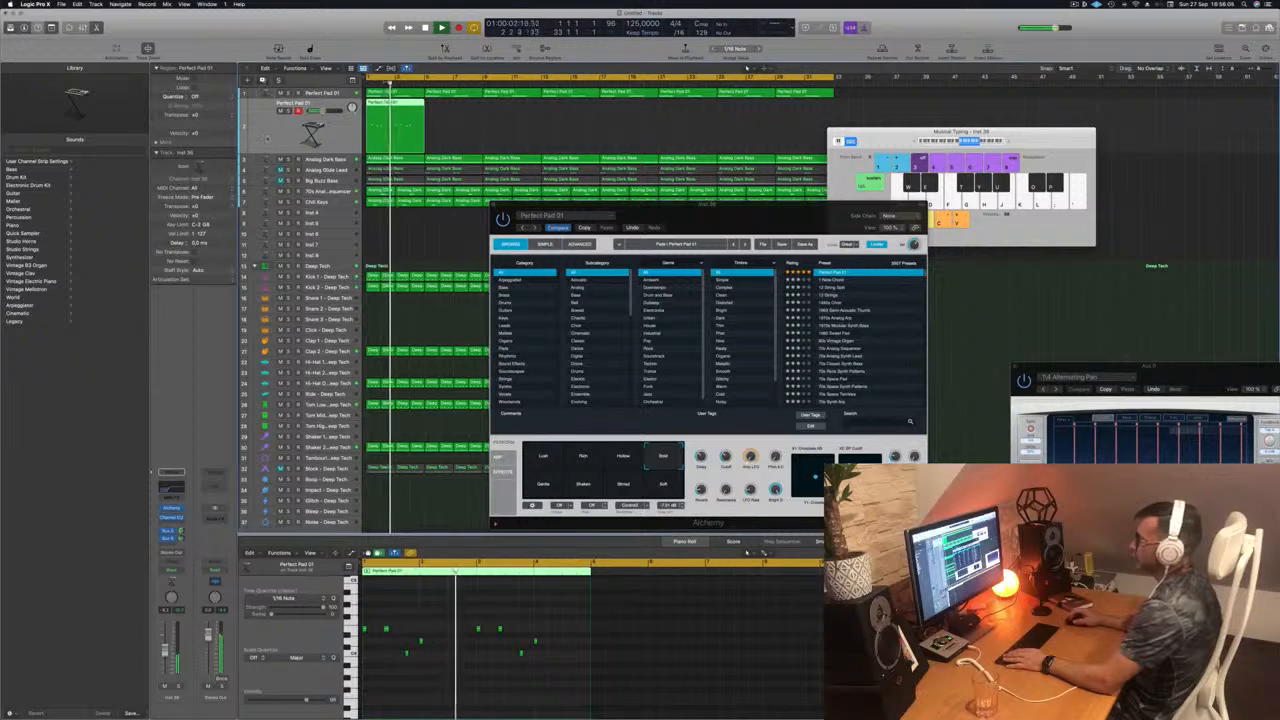
key(super+d)
key(r)
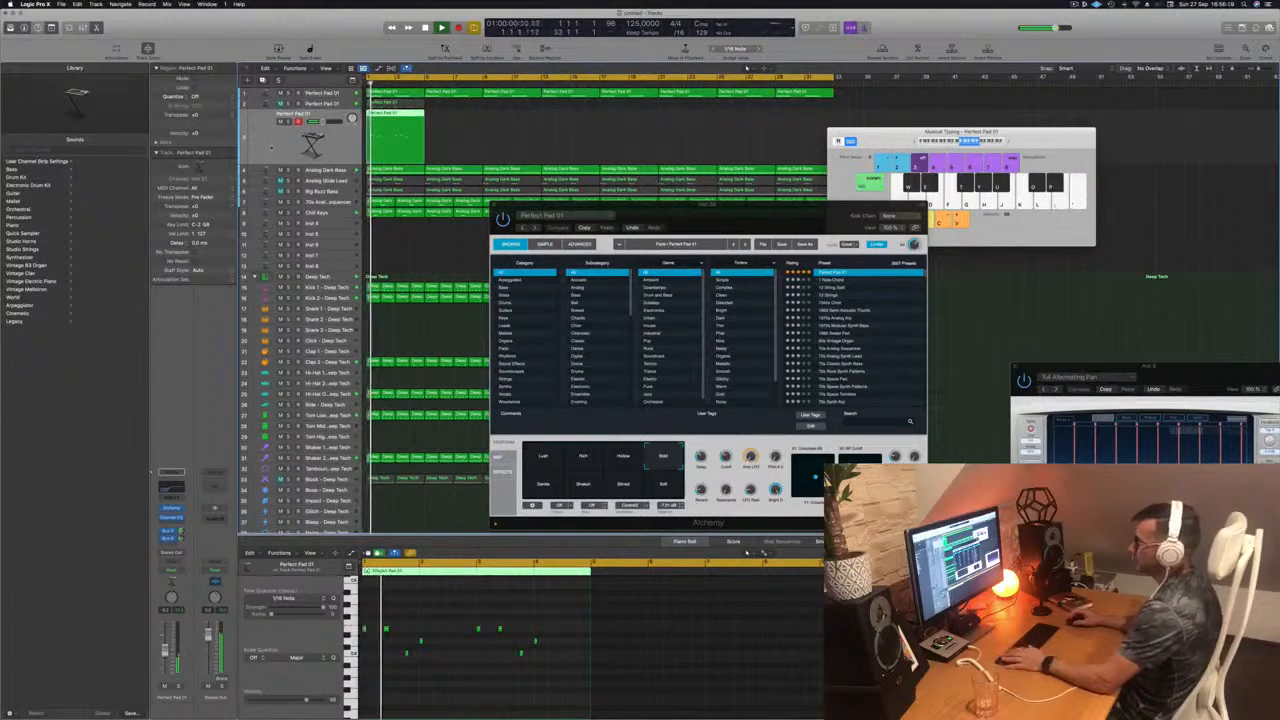
Step: Open Alchemy on the newly duplicated track, sort the presets by rating, and load Deeper Emotion
click(171, 509)
drag(673, 111, 760, 181)
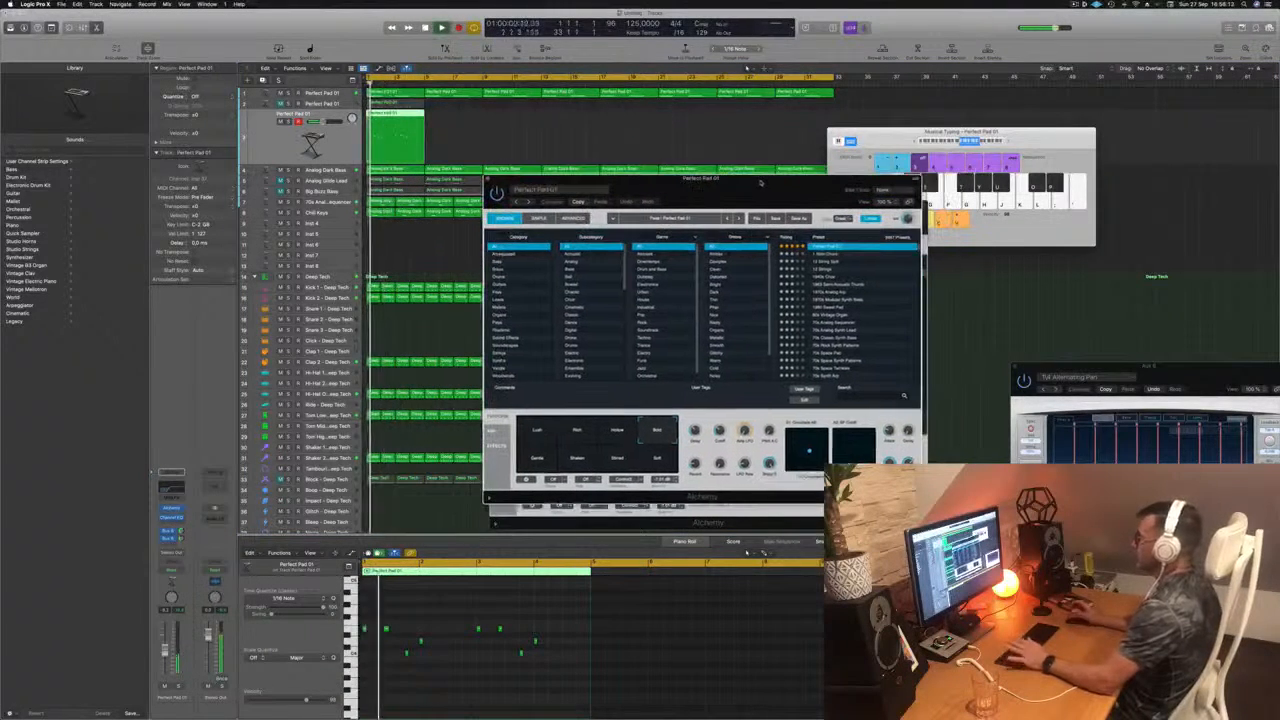
click(789, 237)
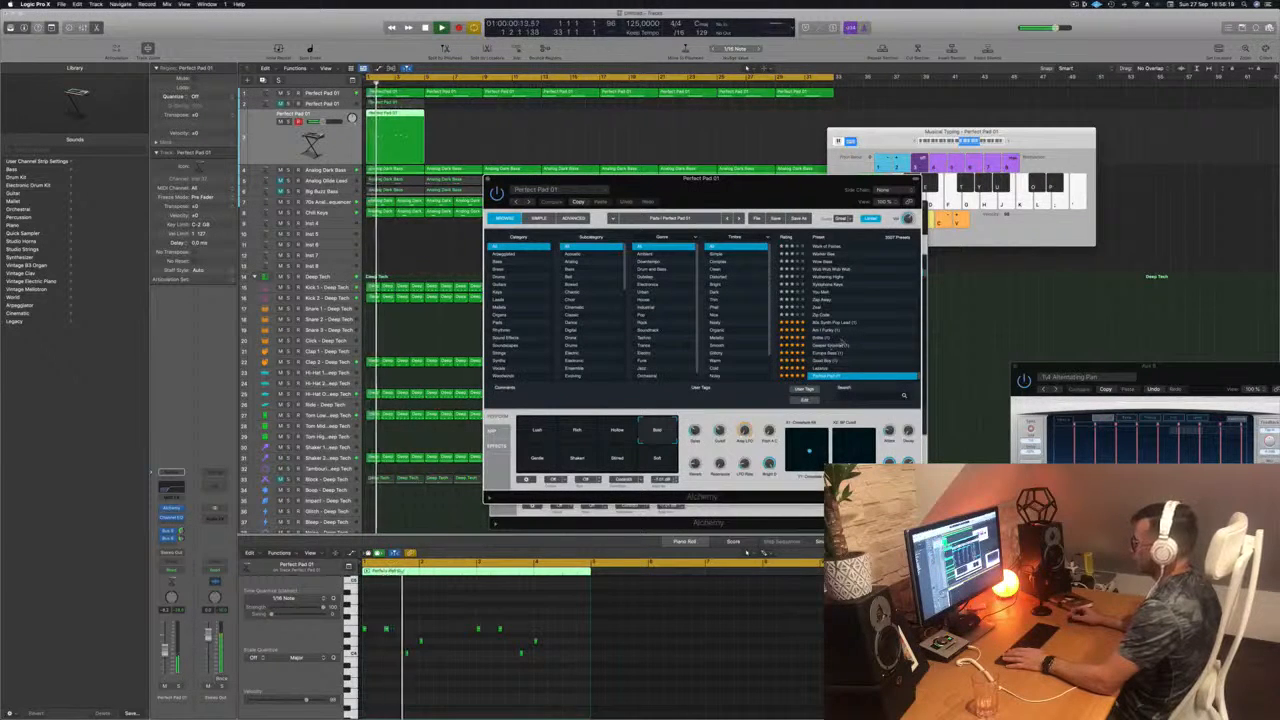
click(845, 345)
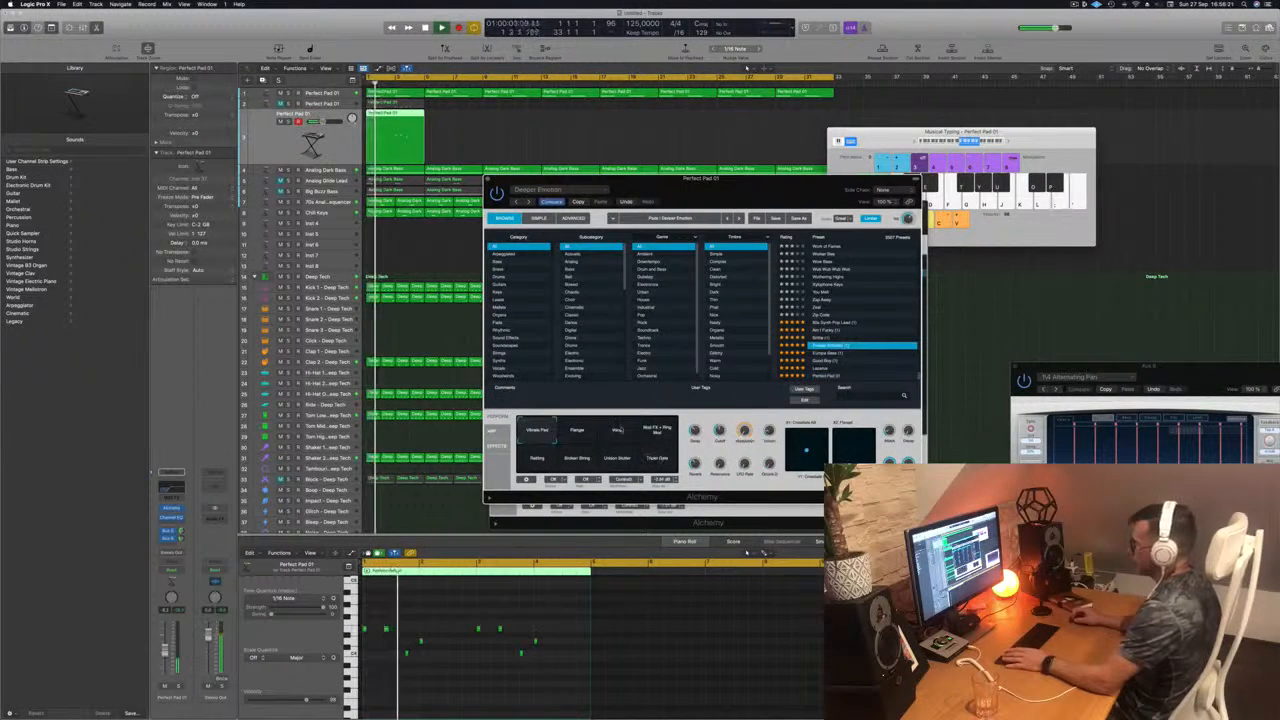
Step: Audition the Vocal, Flanger and Rattling variations of the Deeper Emotion preset during playback
click(617, 430)
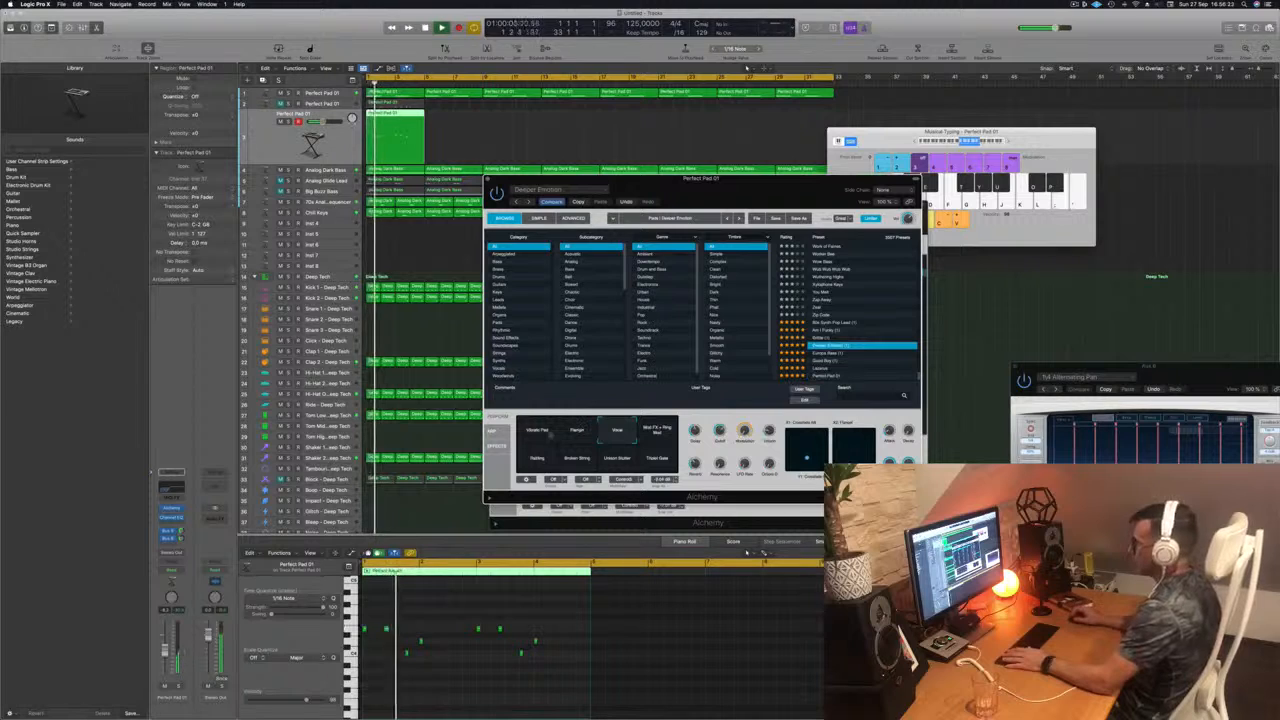
click(578, 432)
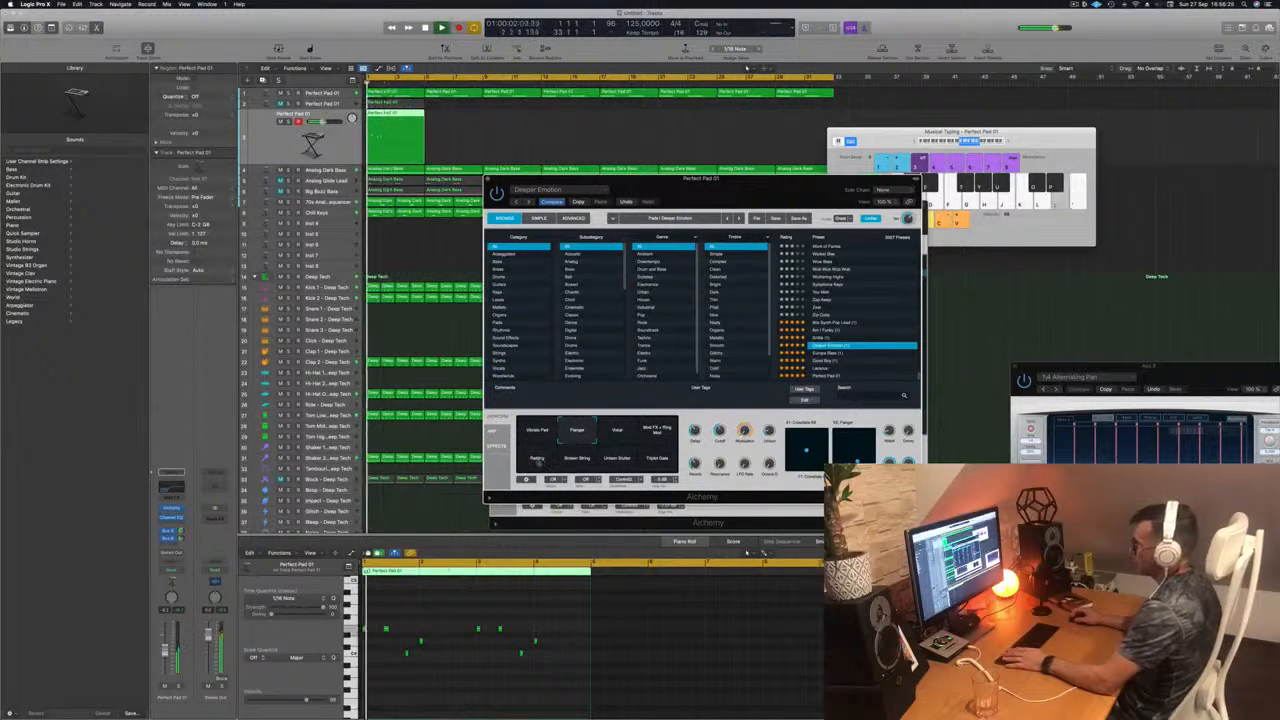
click(539, 459)
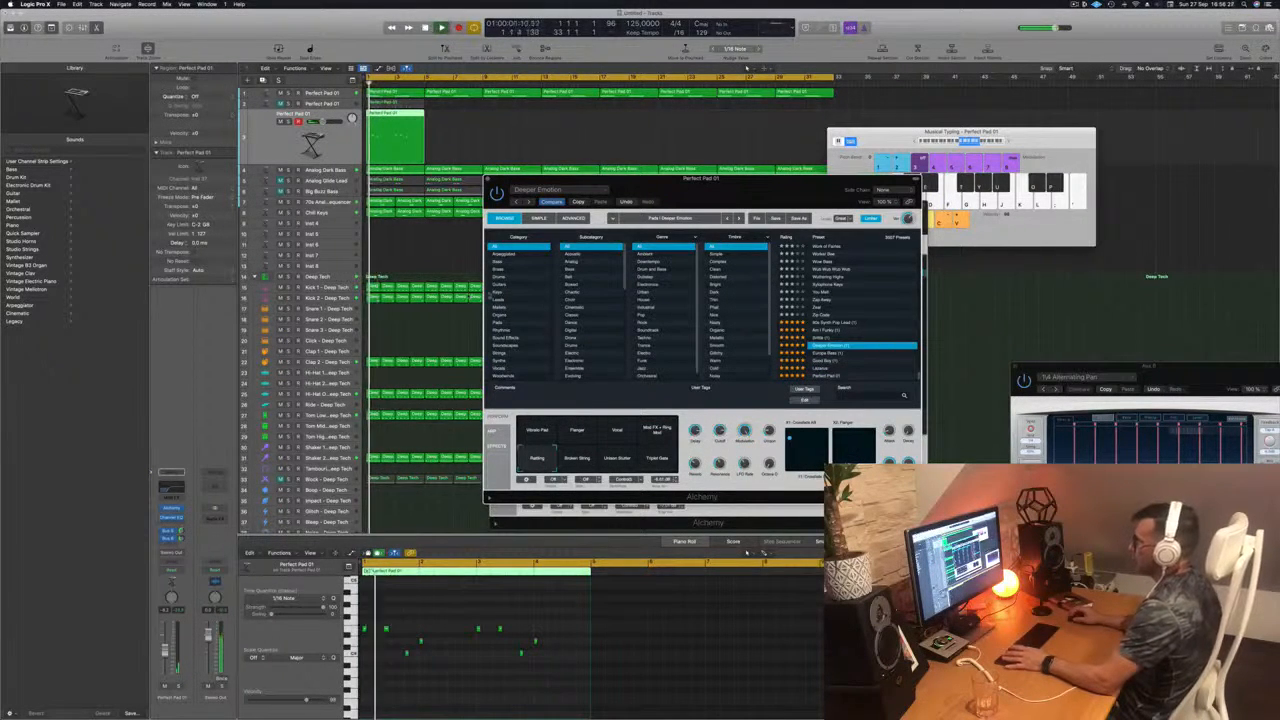
Step: Filter the Alchemy presets to the Pads category and the Fast Attack subcategory, and load 90s Luscious Pad
click(500, 322)
scroll(642, 298, down, 3)
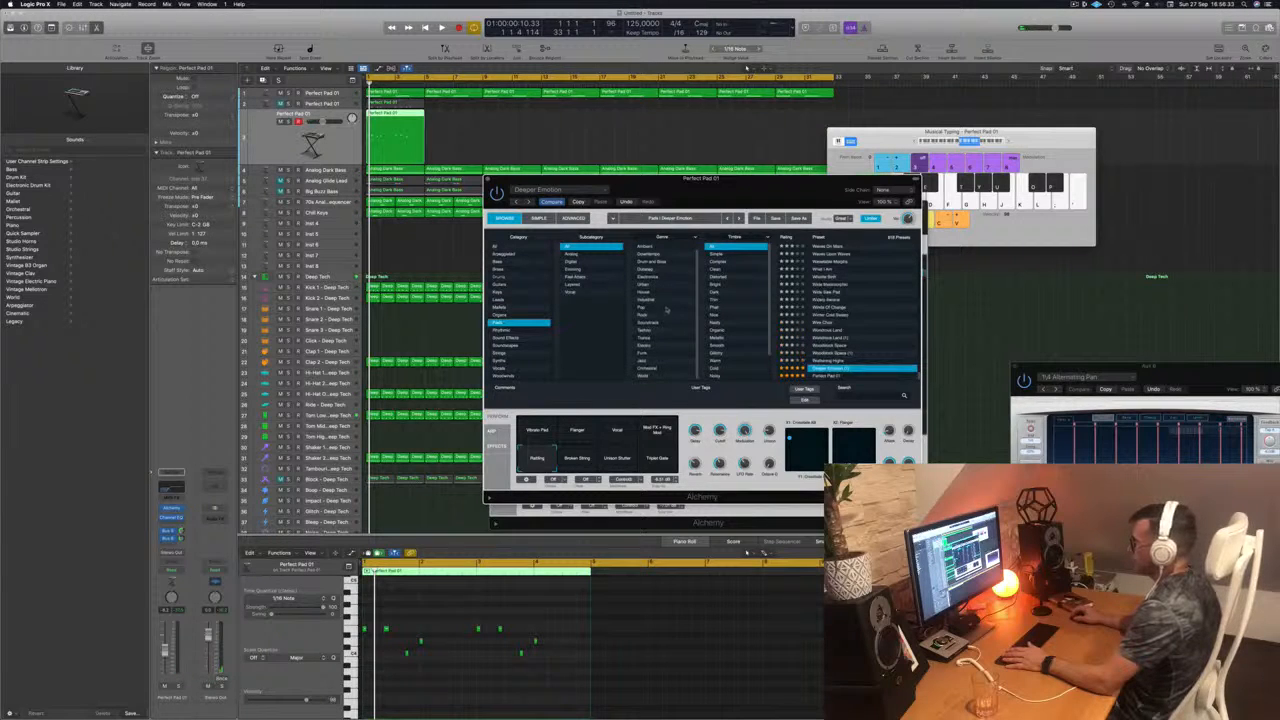
scroll(673, 304, up, 2)
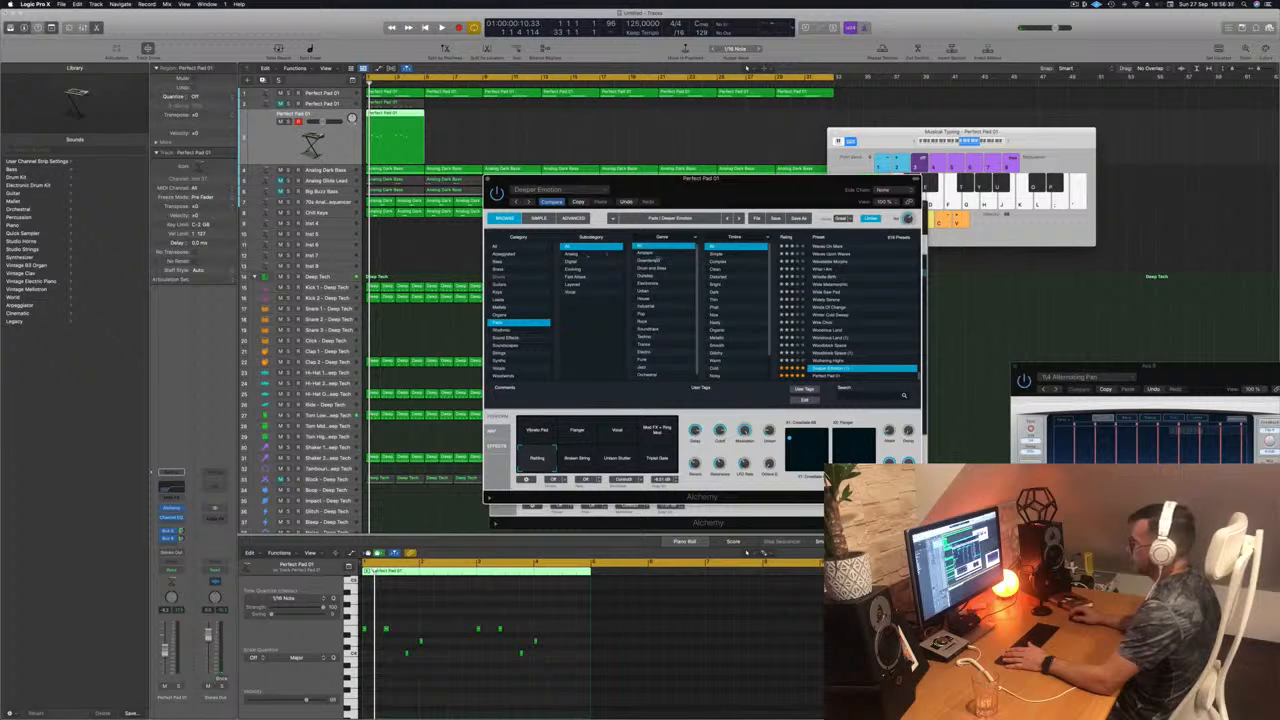
scroll(678, 280, down, 1)
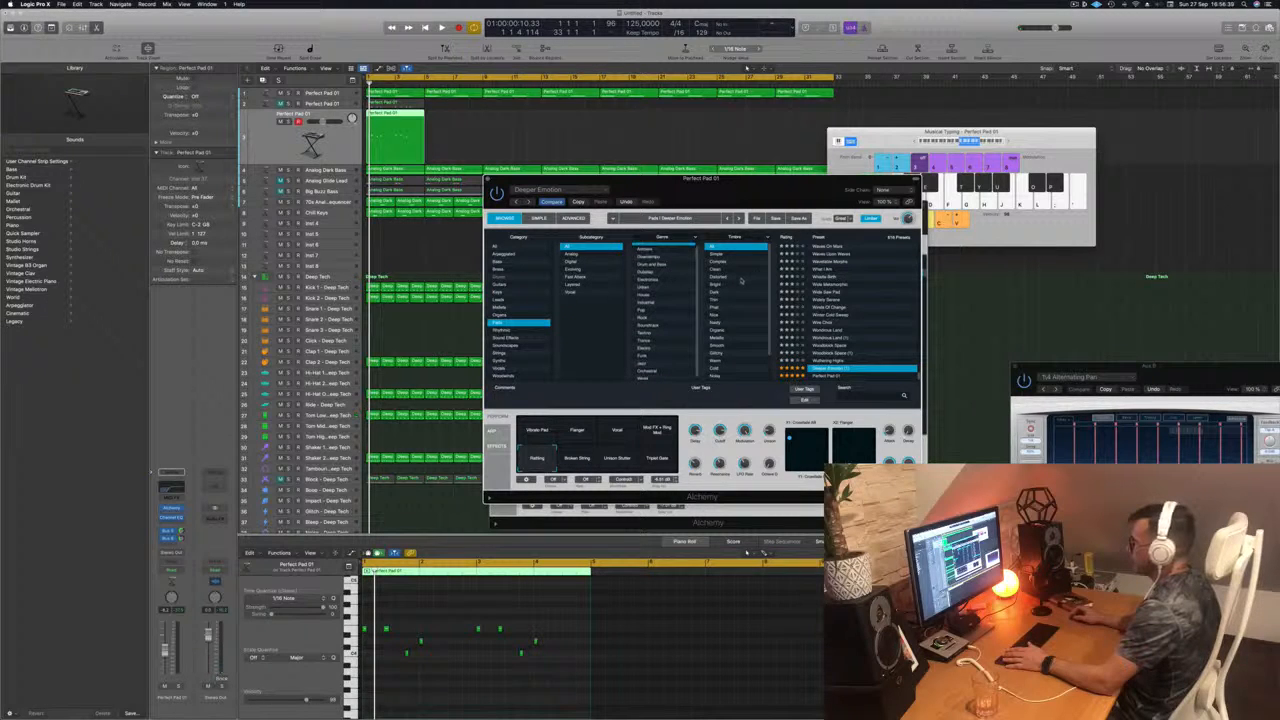
scroll(741, 281, down, 1)
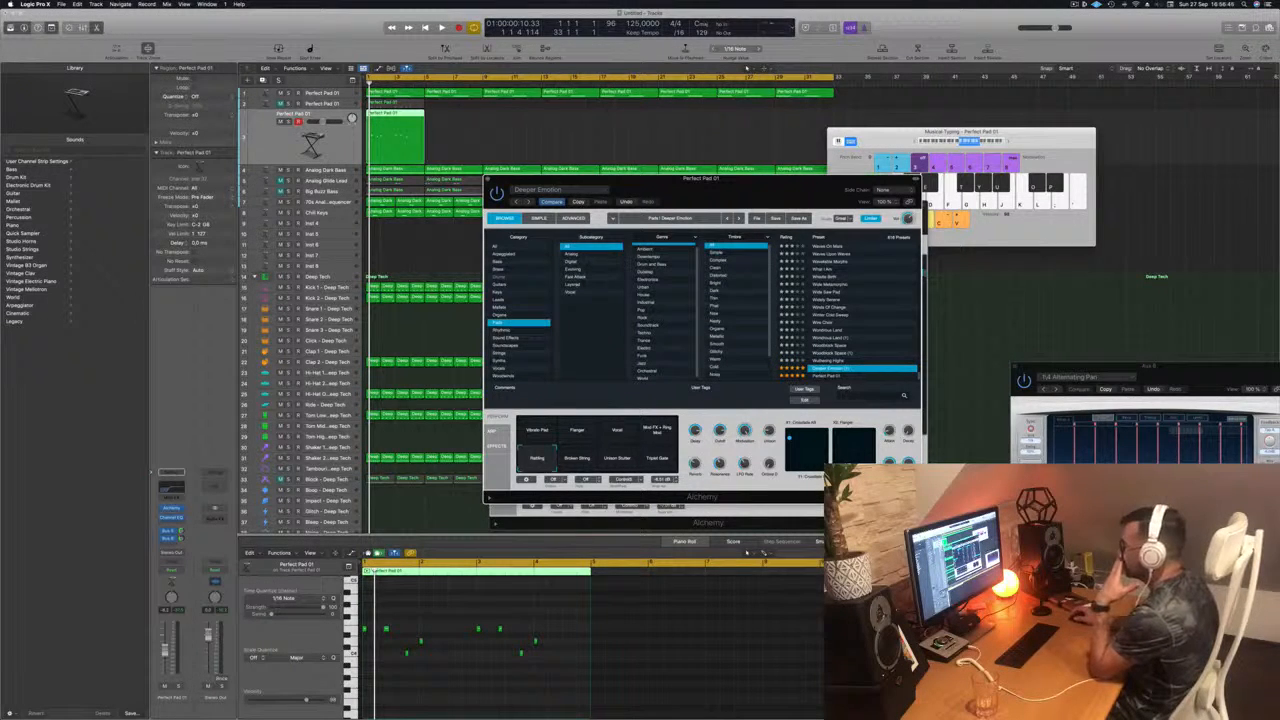
click(576, 283)
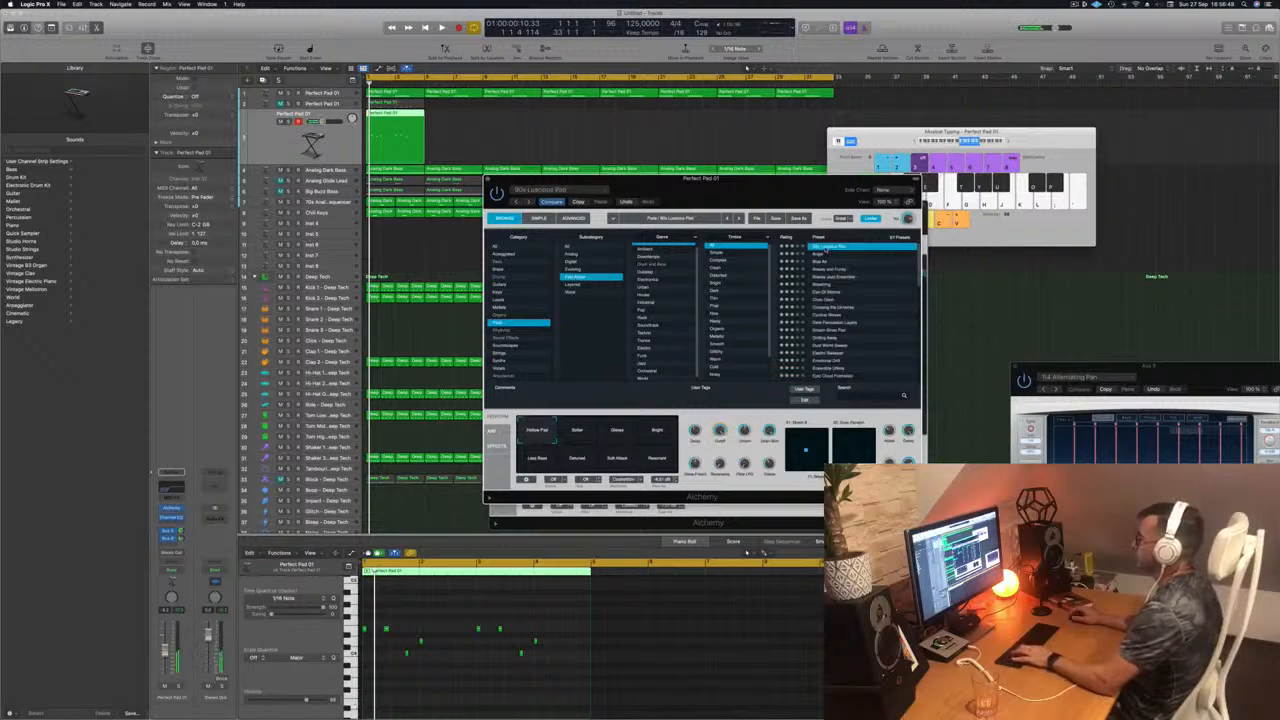
Step: Play the melody and try a lower Cutoff setting on the 90s Luscious Pad sound
key(space)
drag(764, 181, 825, 170)
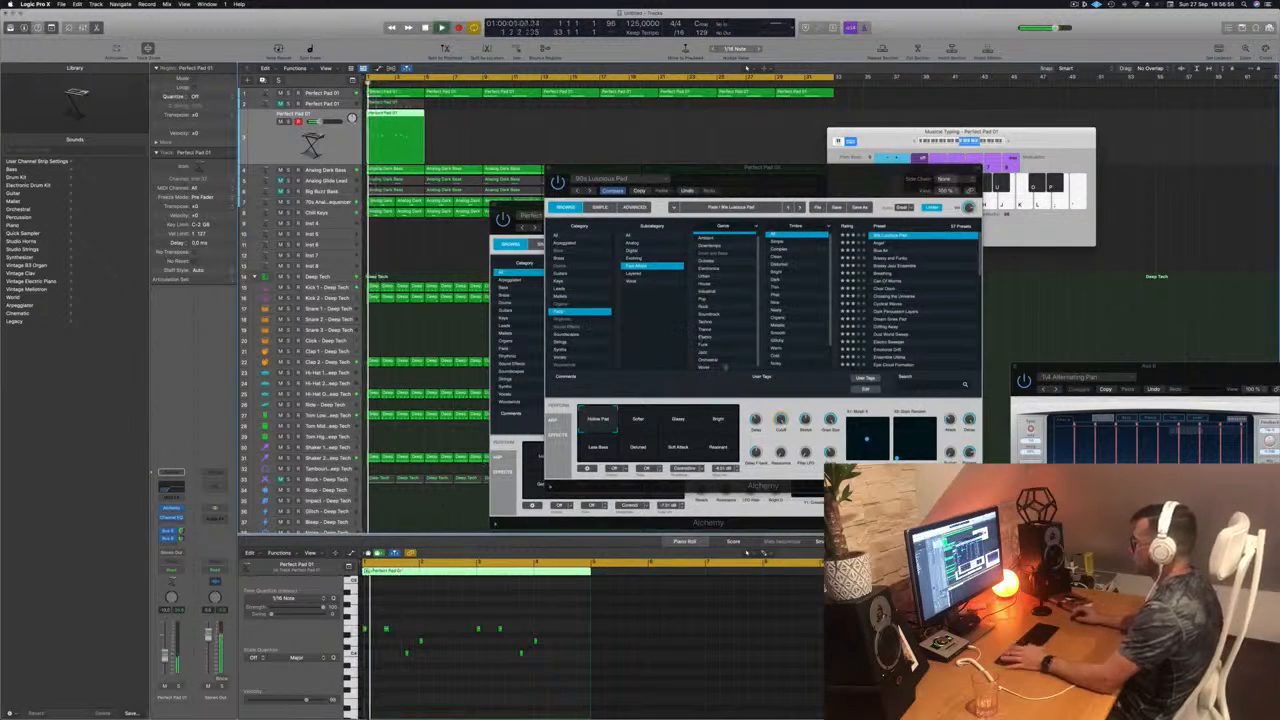
drag(781, 421, 781, 454)
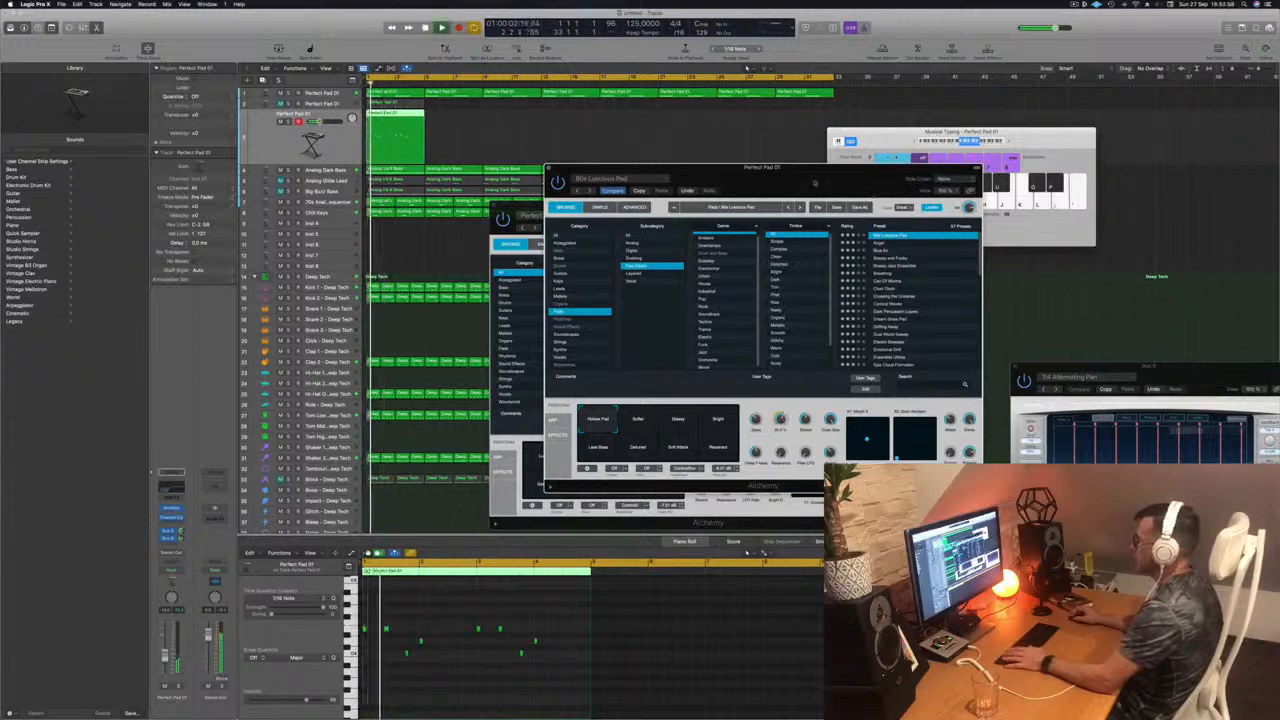
drag(814, 184, 858, 154)
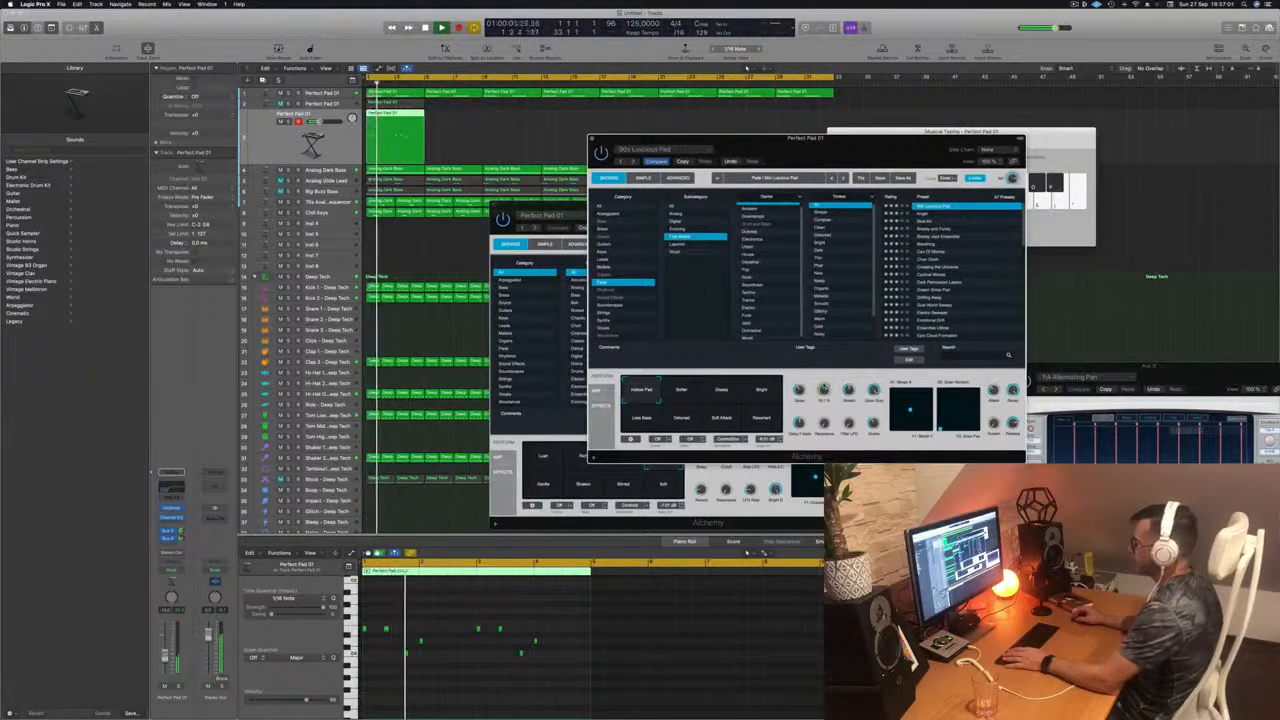
Step: Audition the 90s Luscious Pad variations from Softer through Resonant during playback, ending on Hollow Pad
click(685, 392)
key(Return)
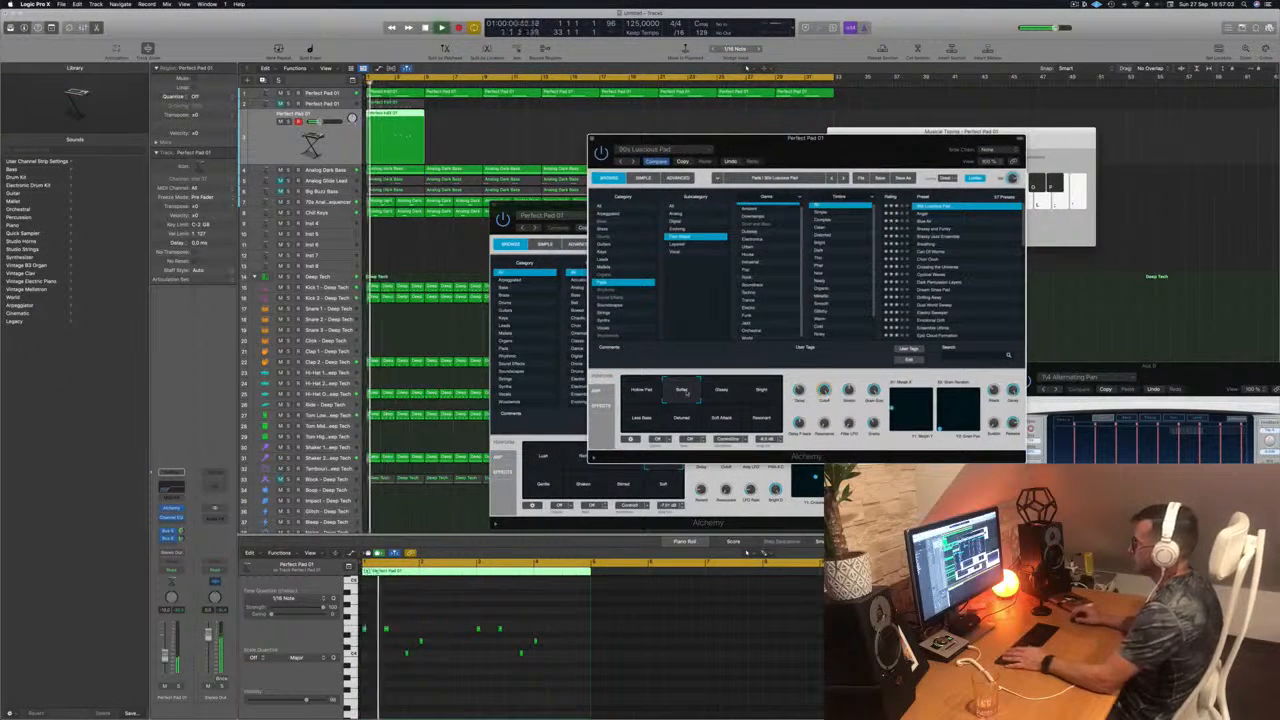
click(716, 393)
click(761, 392)
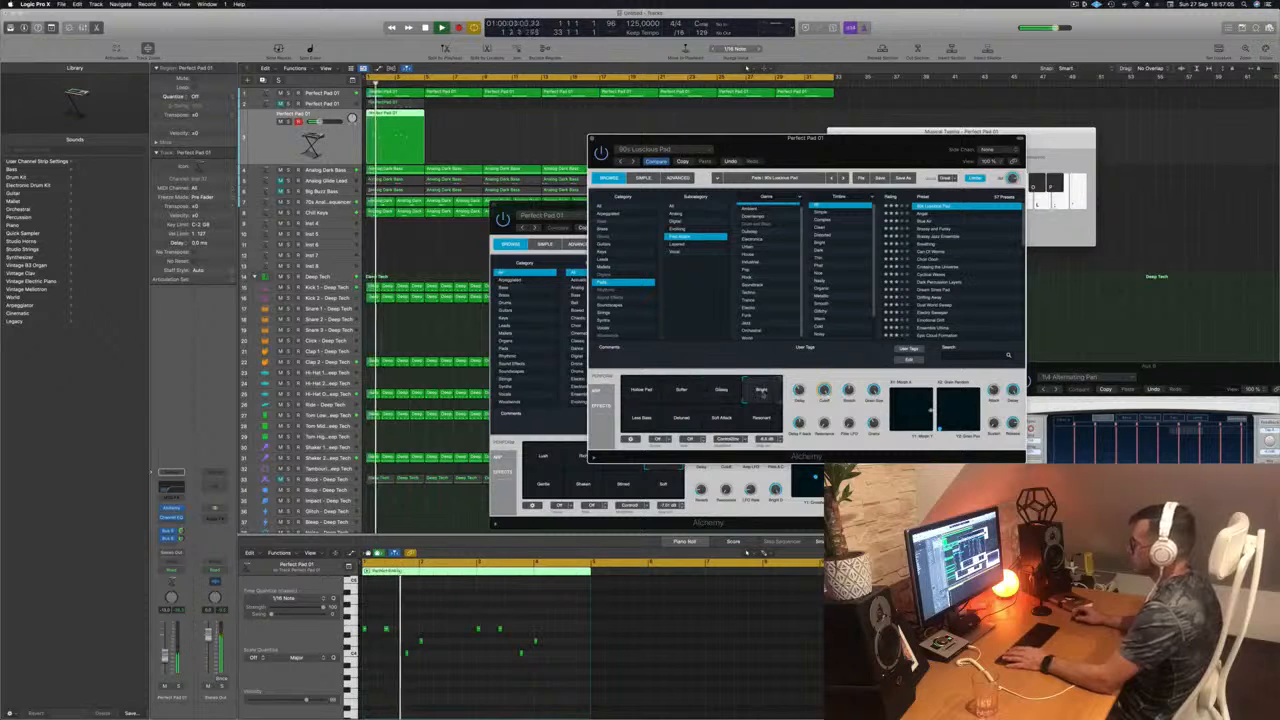
click(643, 420)
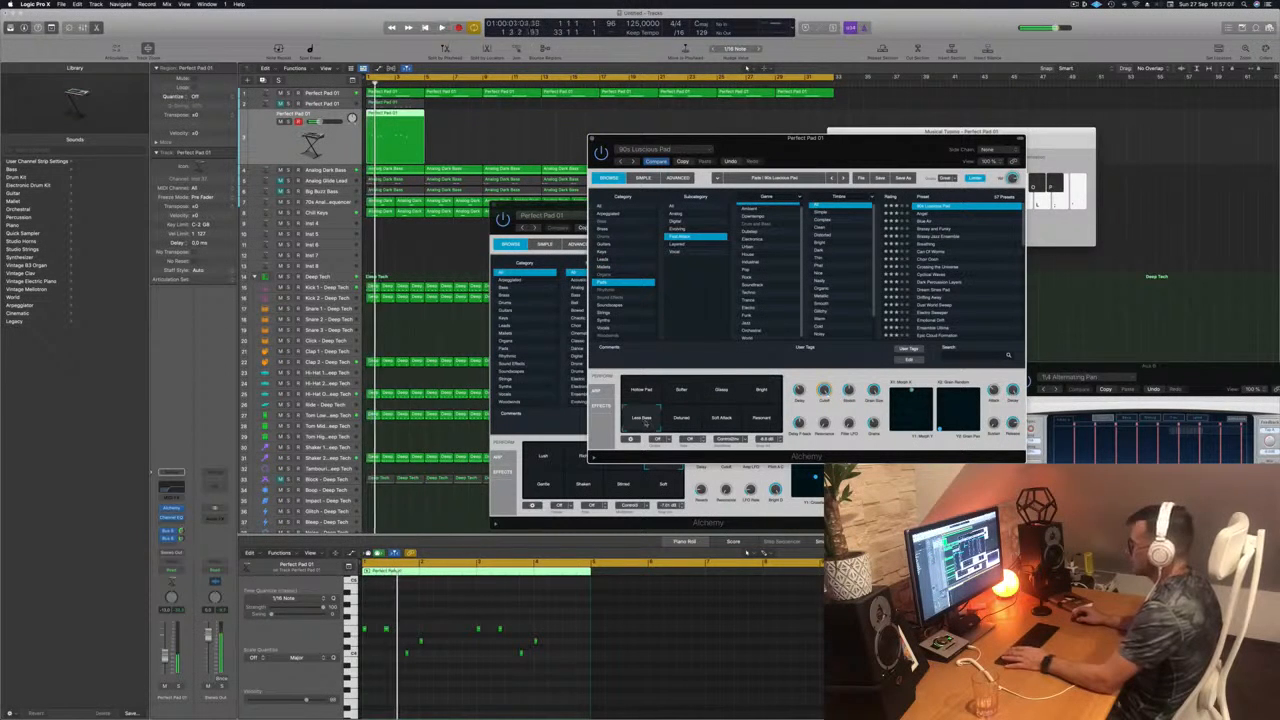
click(684, 420)
click(724, 420)
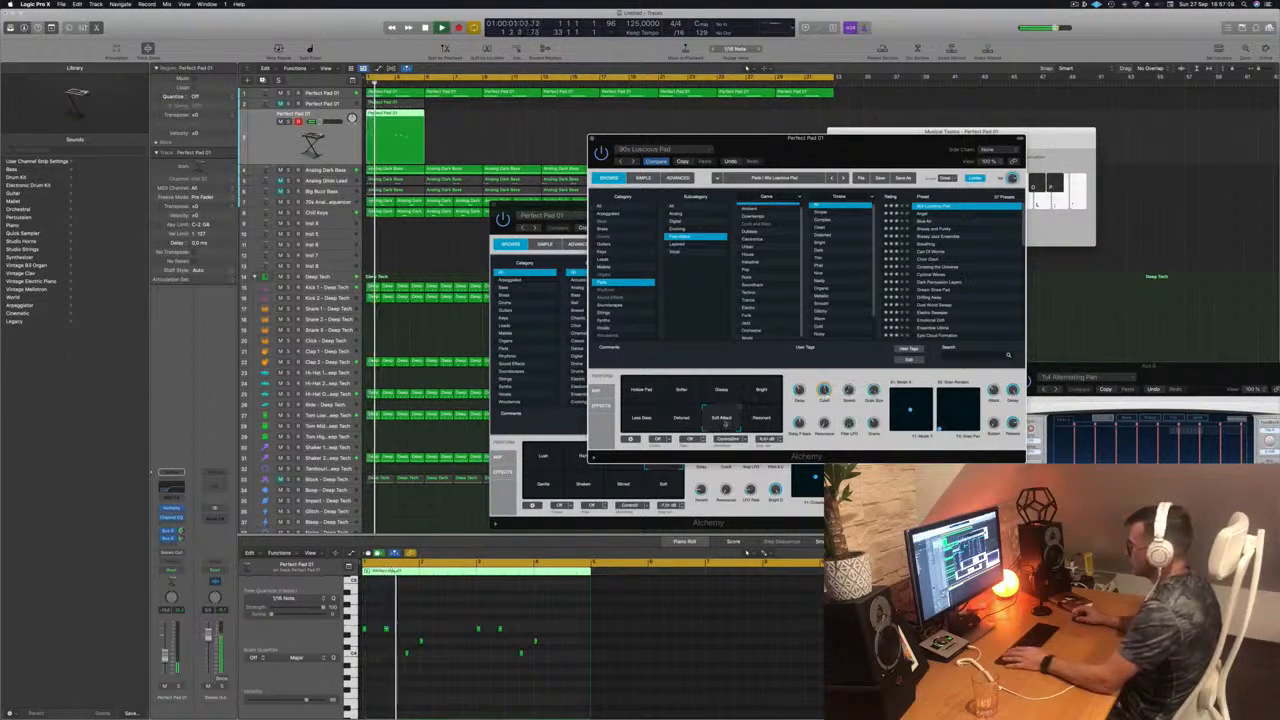
click(763, 420)
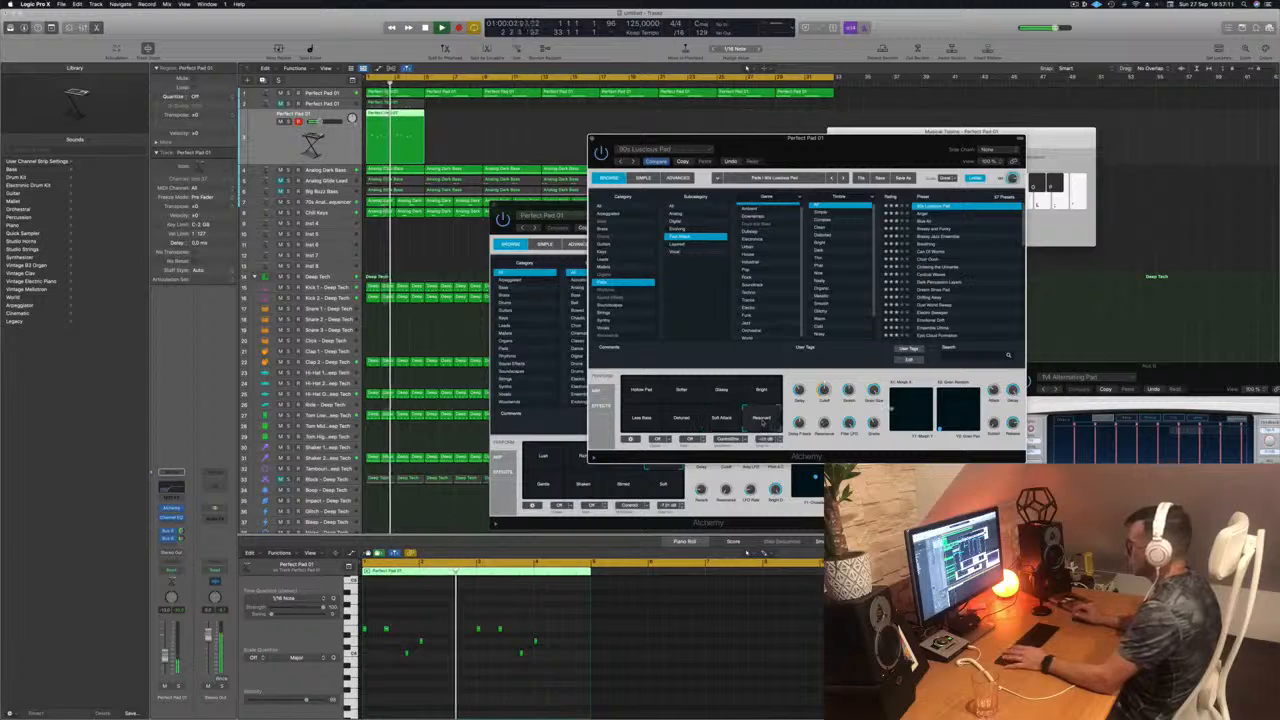
click(767, 396)
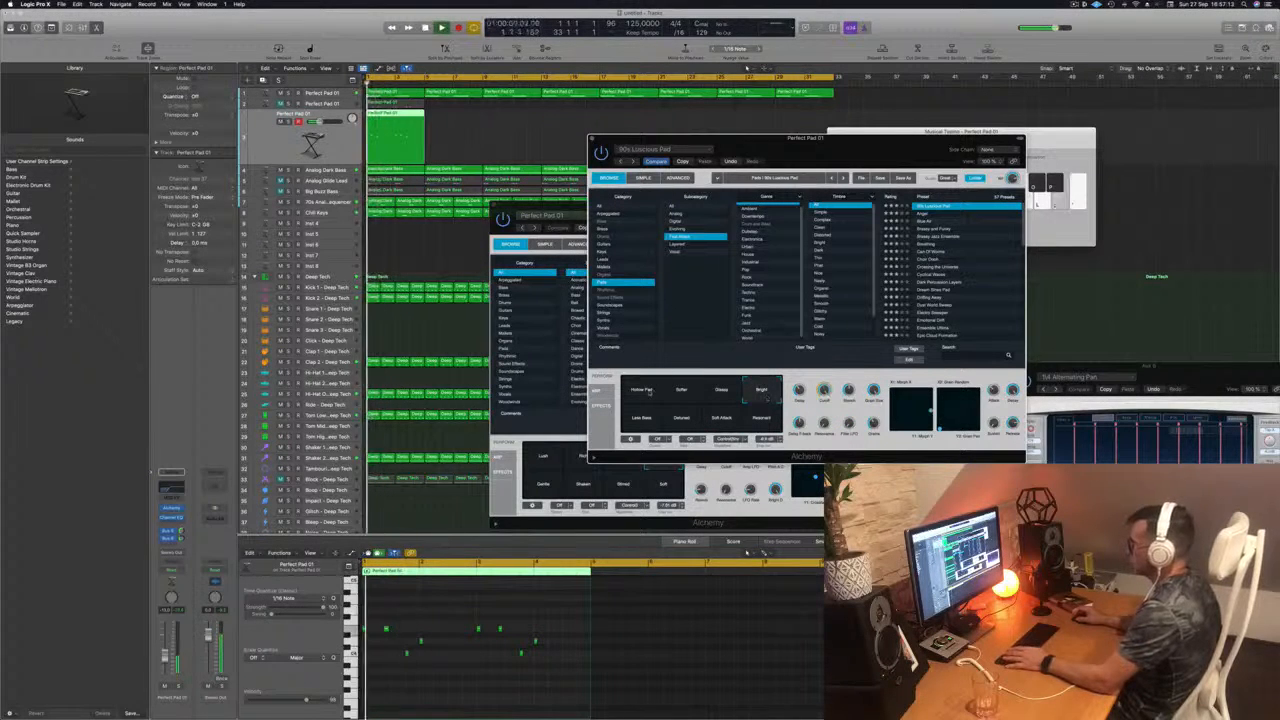
click(645, 392)
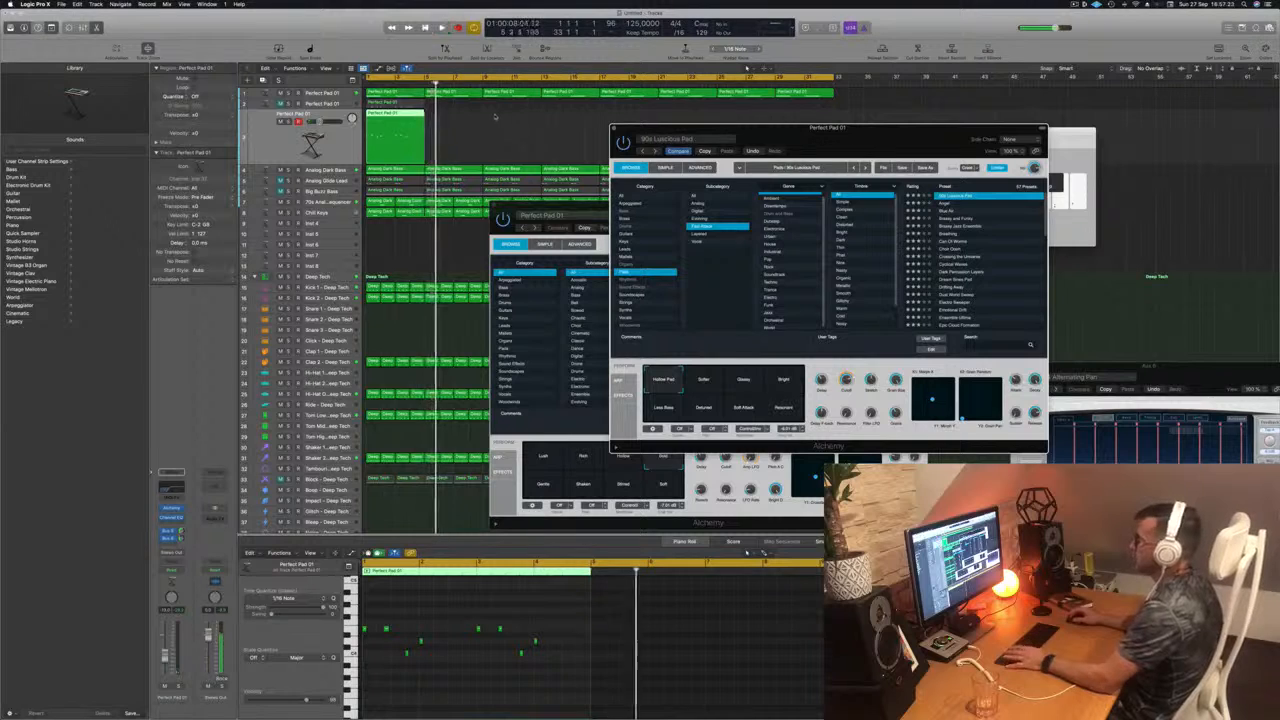
Step: Extend the melody on the third Perfect Pad 01 track by repeating its four-bar region once, through bar 8
key(Return)
drag(428, 117, 468, 121)
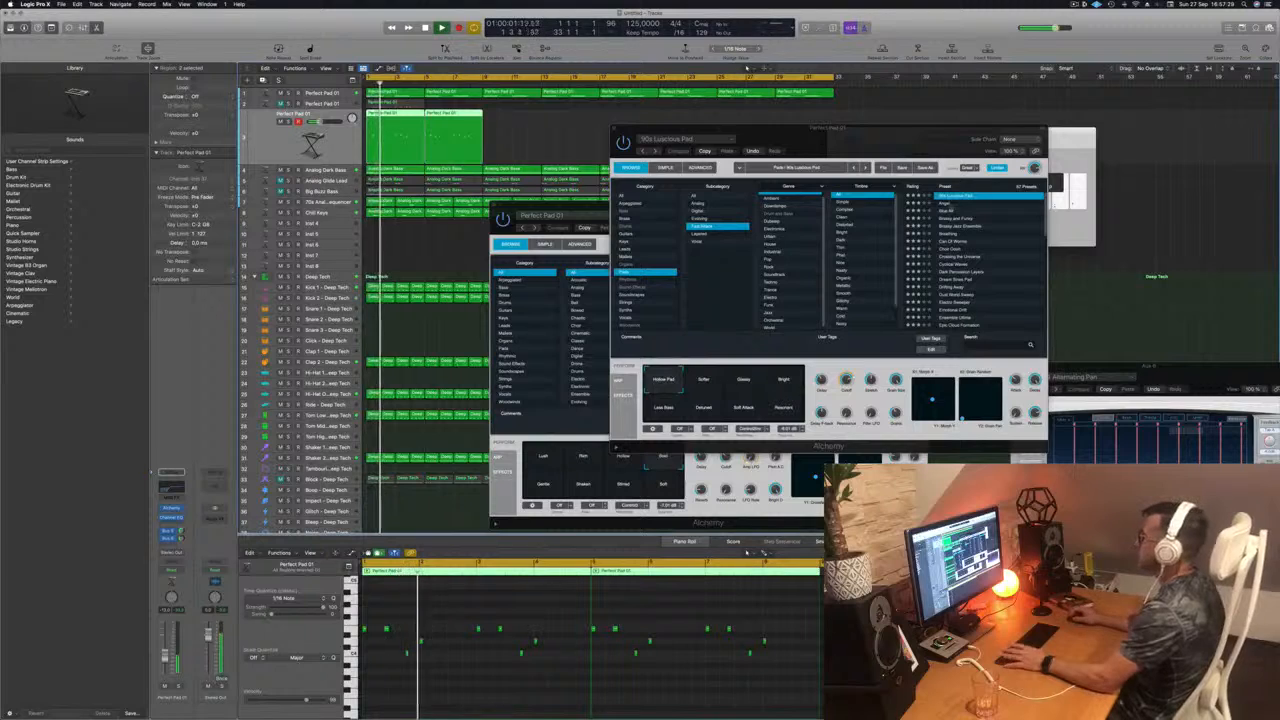
Step: Load the Angel preset and audition its Sweet and Whistling variations during playback
click(944, 204)
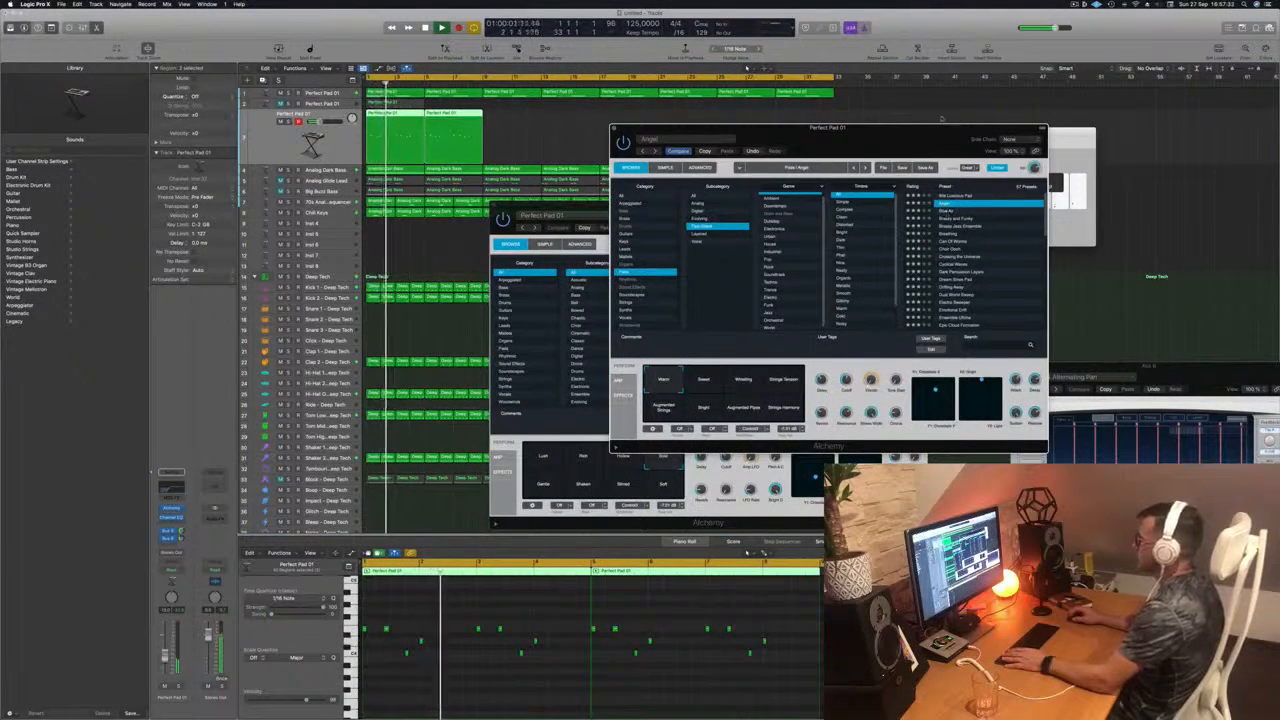
drag(897, 148, 836, 198)
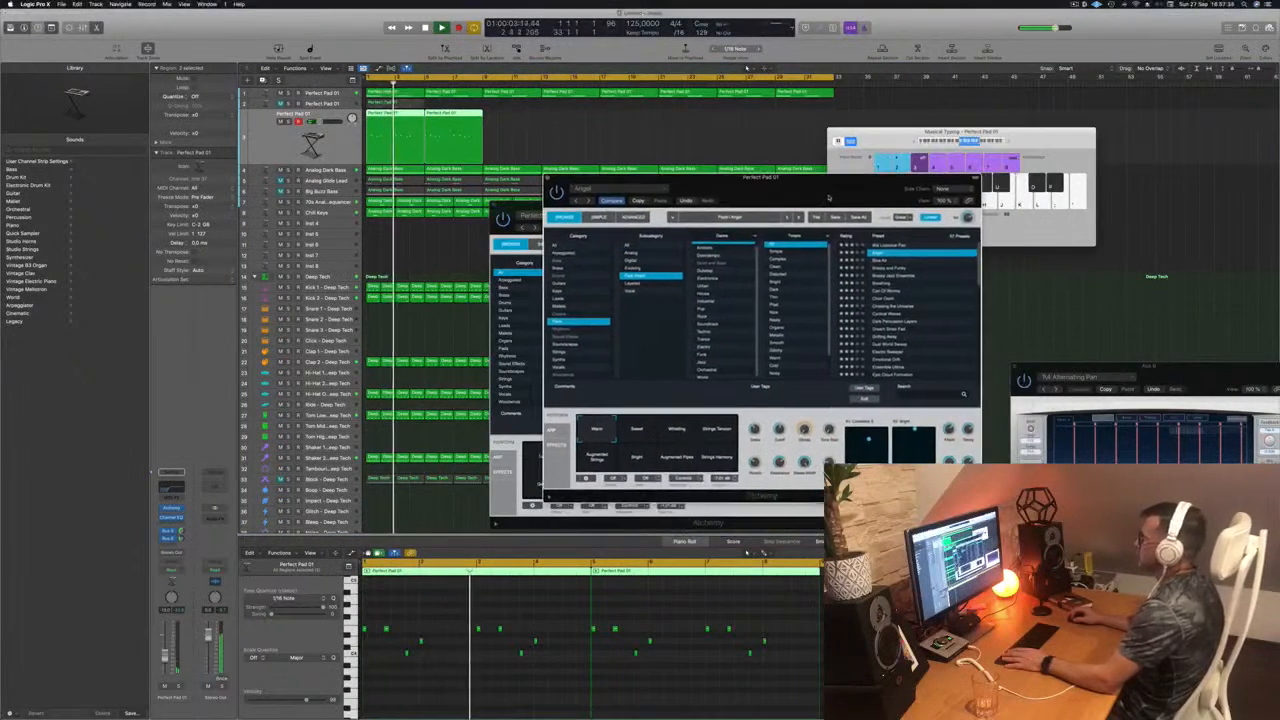
click(638, 437)
click(692, 432)
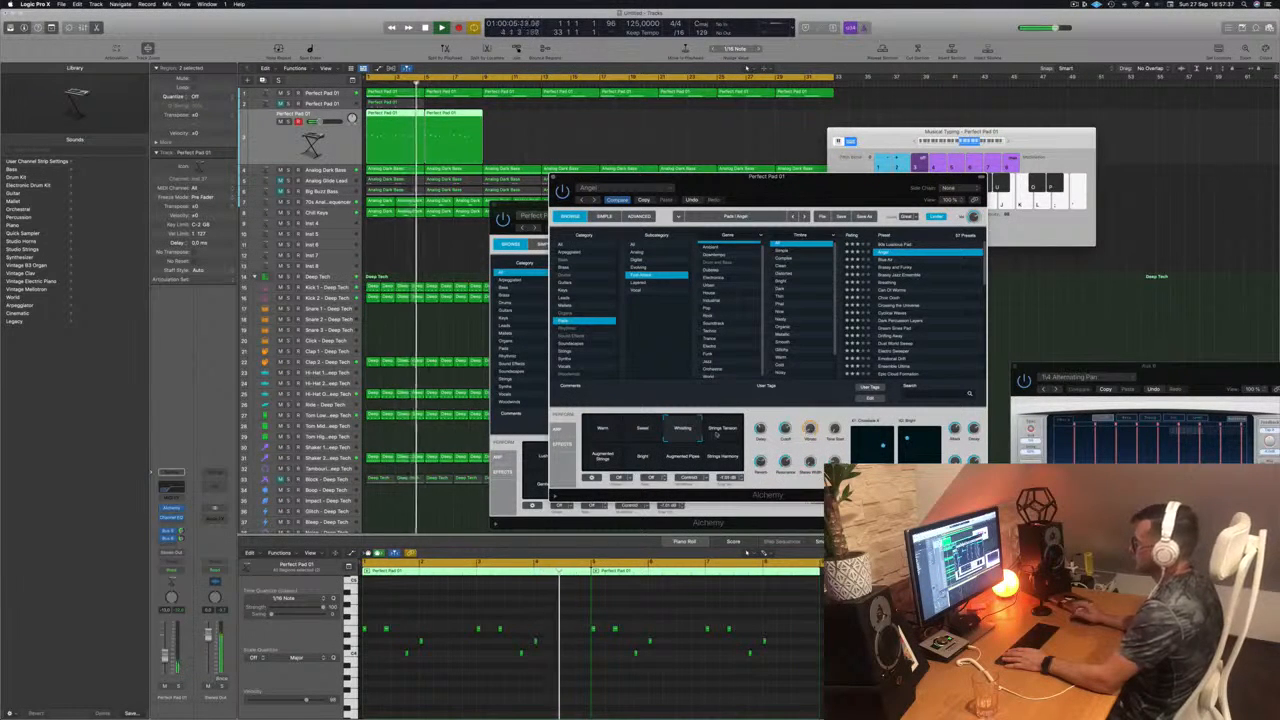
Step: Copy the two melody regions to bars 9 through 16, reload 90s Luscious Pad, and listen to it in playback
mouse_move(512, 133)
mouse_down()
mouse_move(410, 129)
mouse_move(526, 126)
mouse_up()
key(Return)
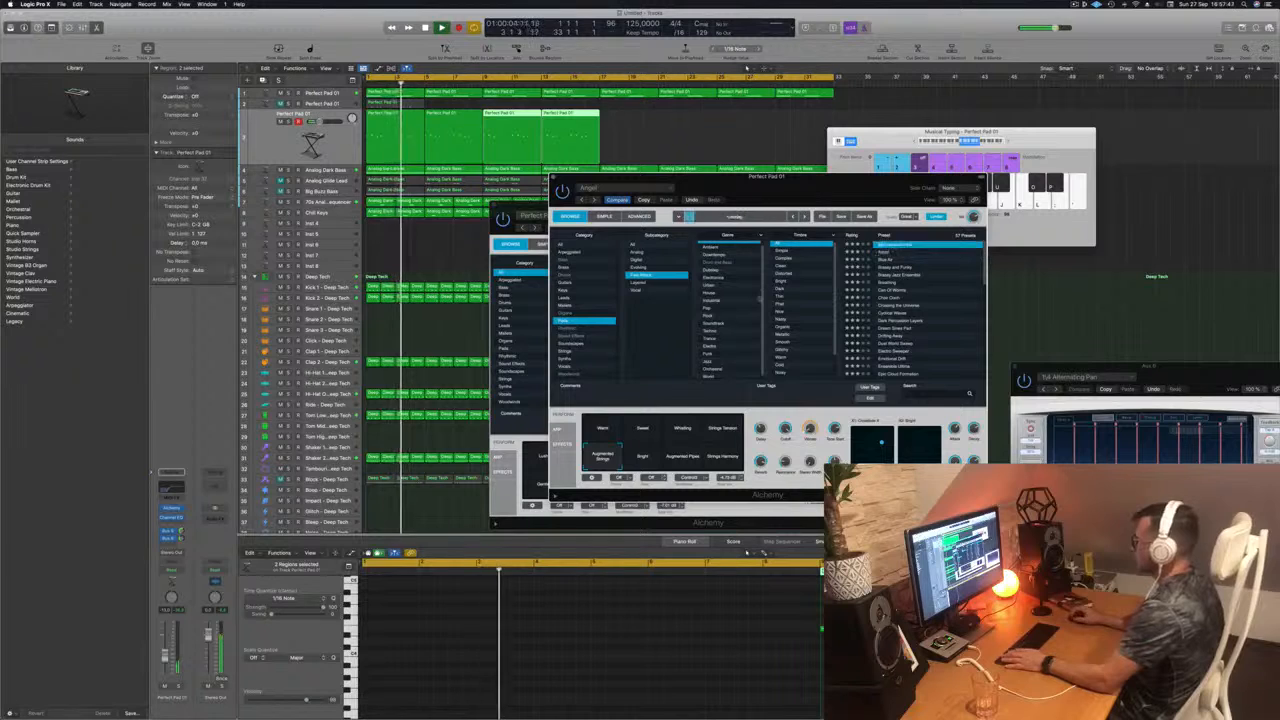
key(space)
key(space)
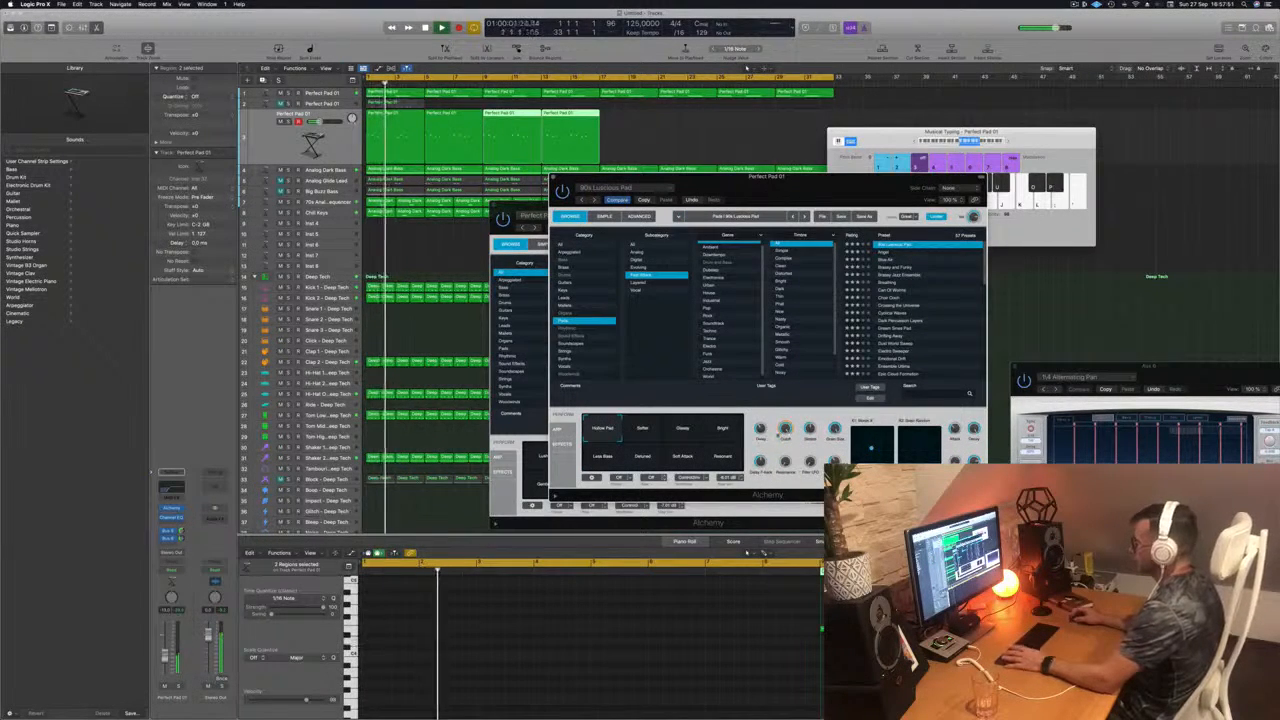
key(space)
key(space)
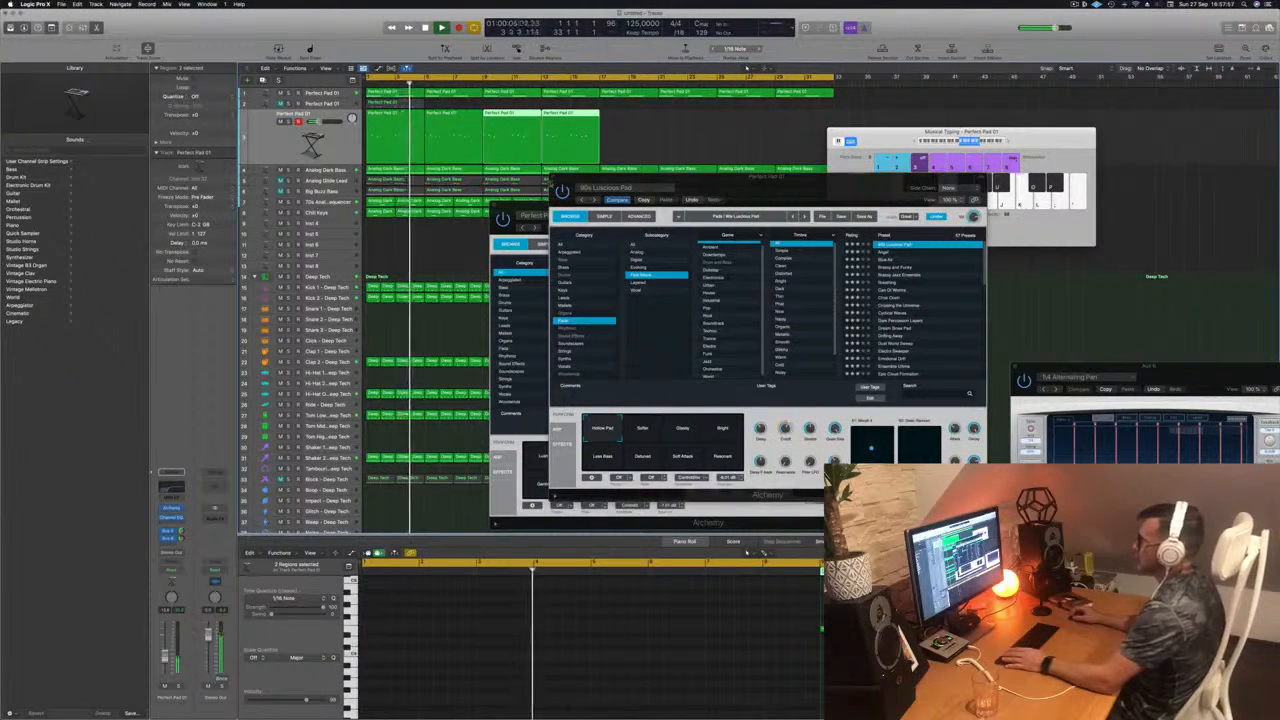
Step: Close both open Alchemy windows
click(552, 177)
drag(532, 209, 488, 220)
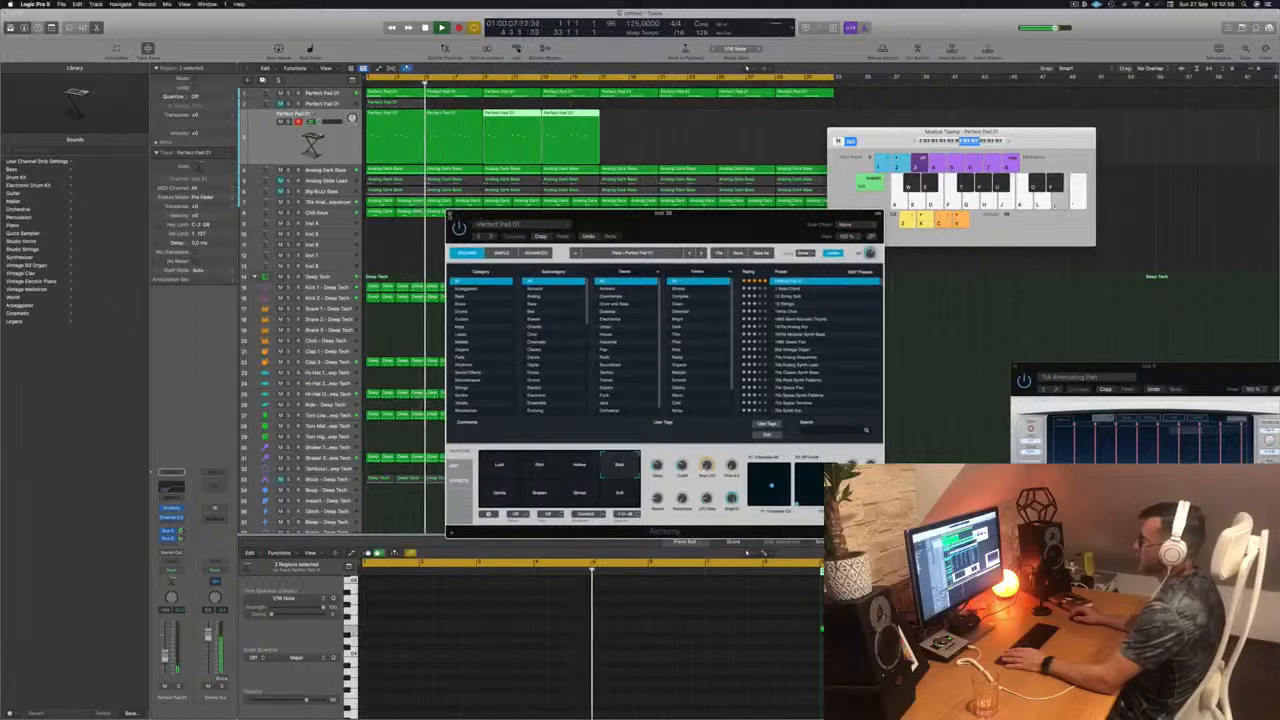
click(451, 215)
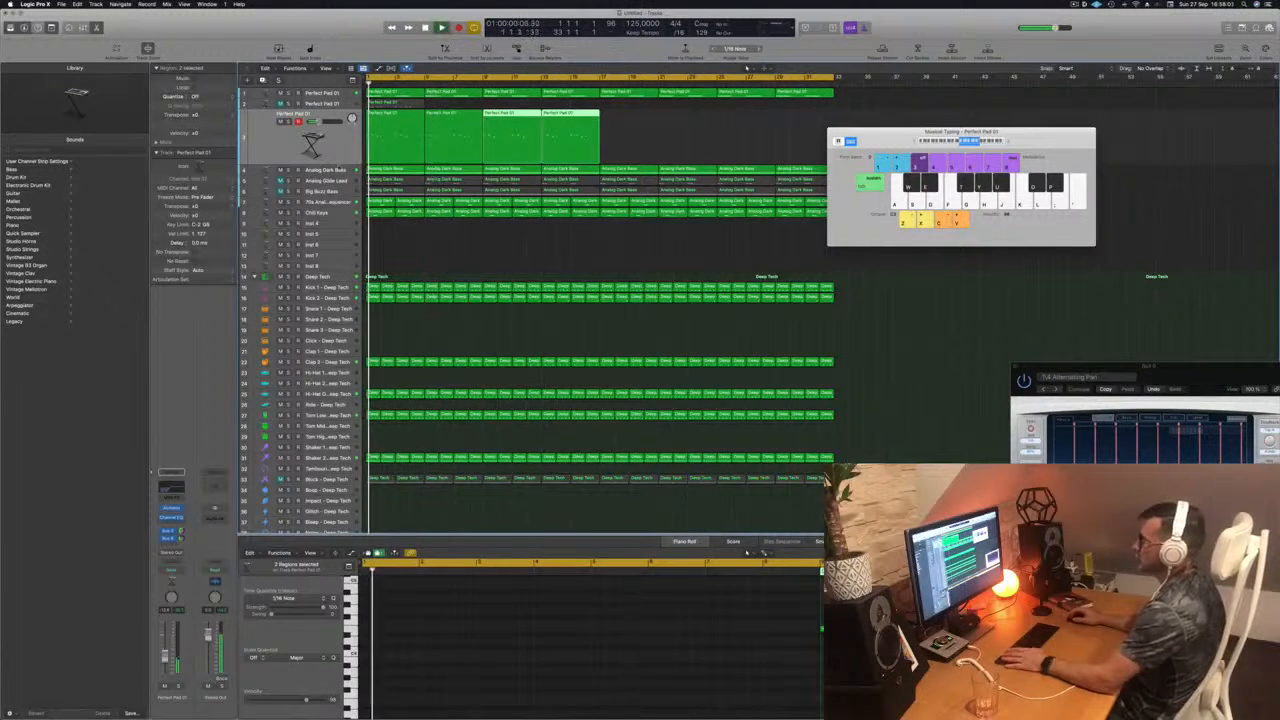
Step: Add a Channel EQ to the Analog Dark Bass track with a high cut at 169 Hz and 48 dB/Oct
key(Down)
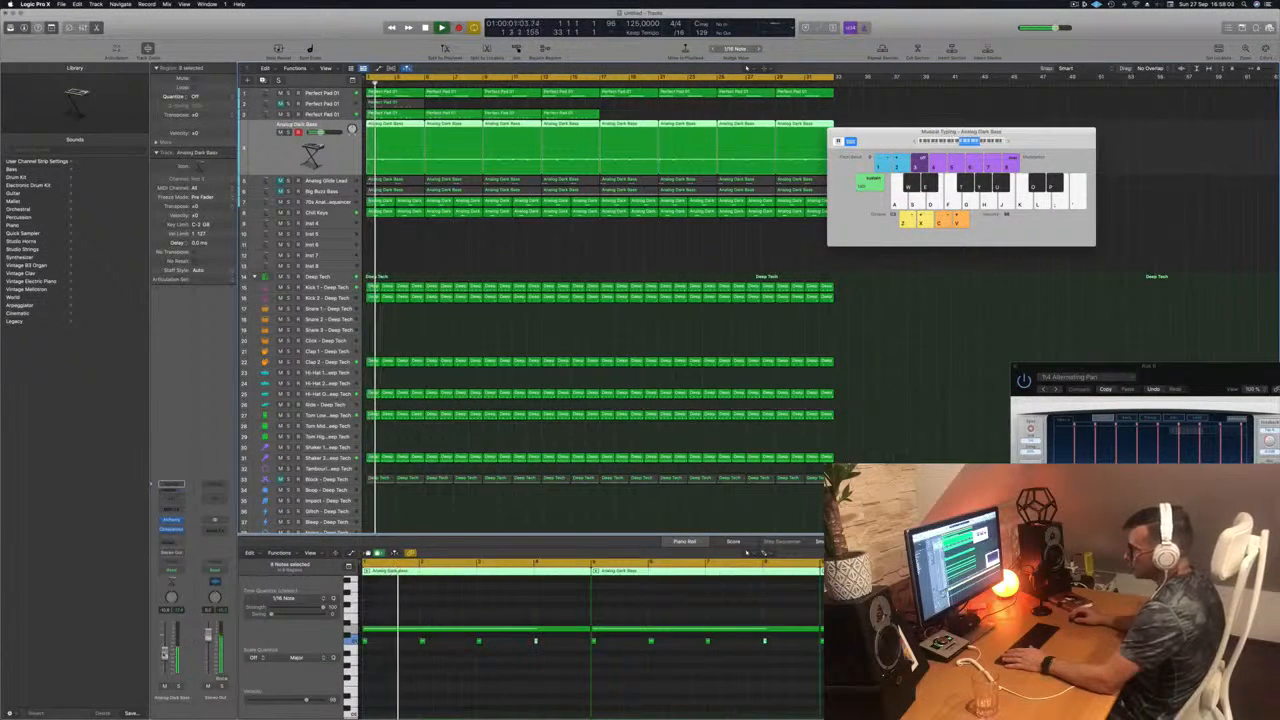
click(171, 495)
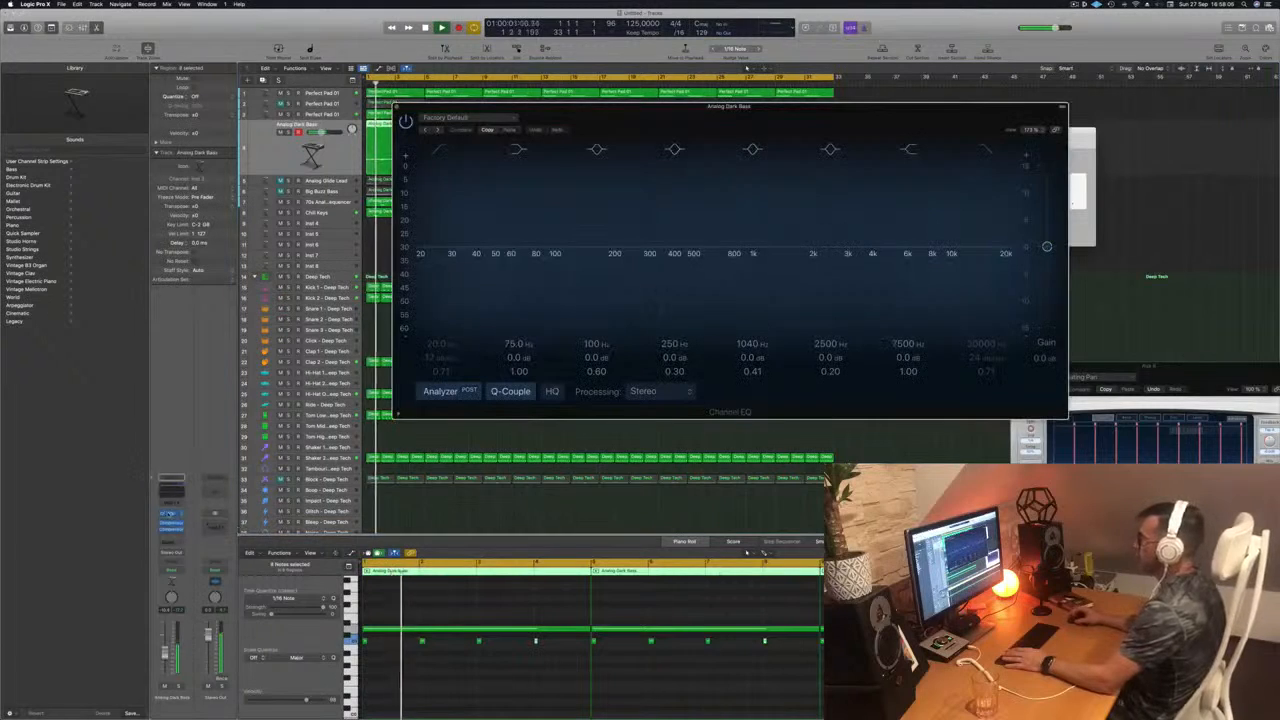
click(988, 149)
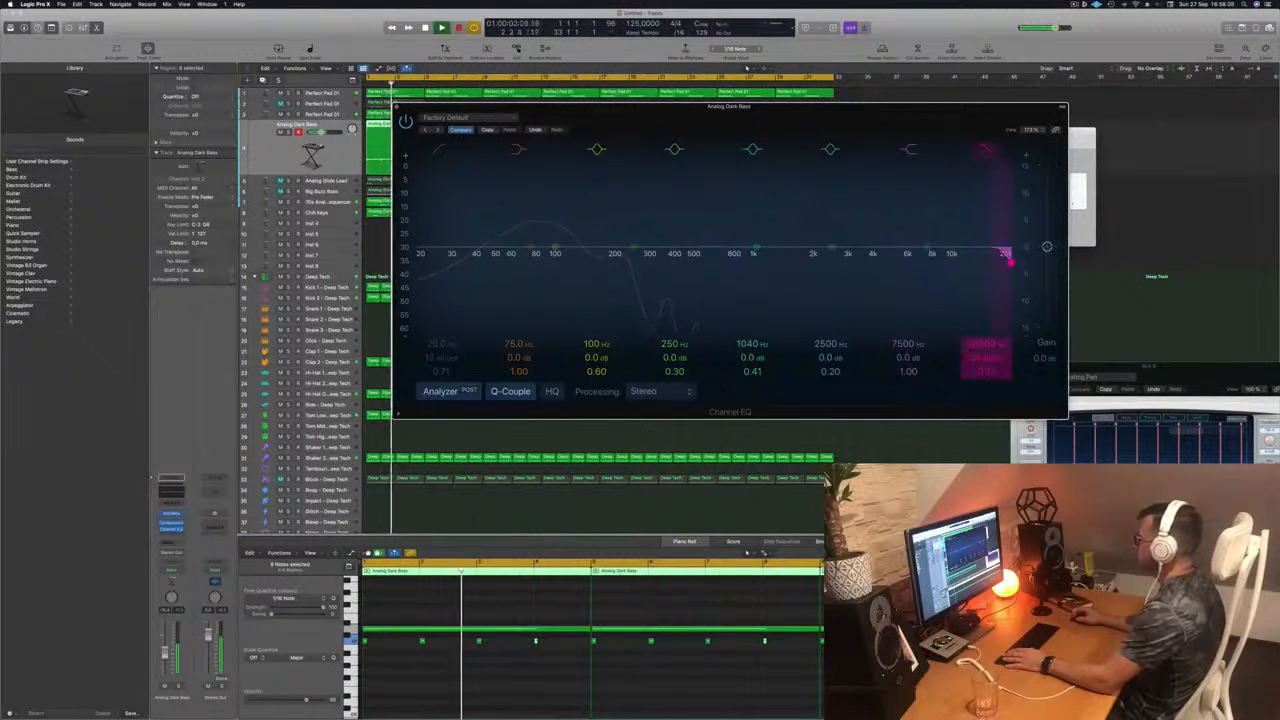
drag(1010, 259, 600, 262)
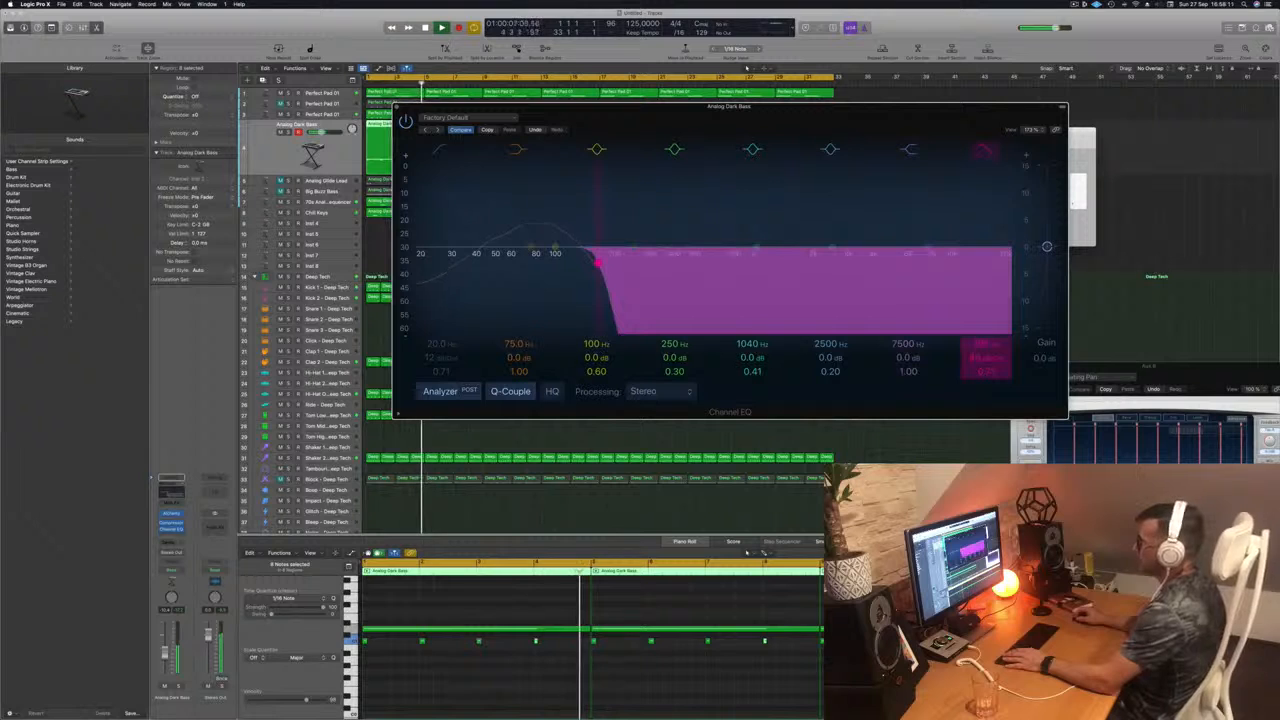
mouse_move(597, 262)
mouse_down()
mouse_move(751, 262)
mouse_move(601, 263)
mouse_up()
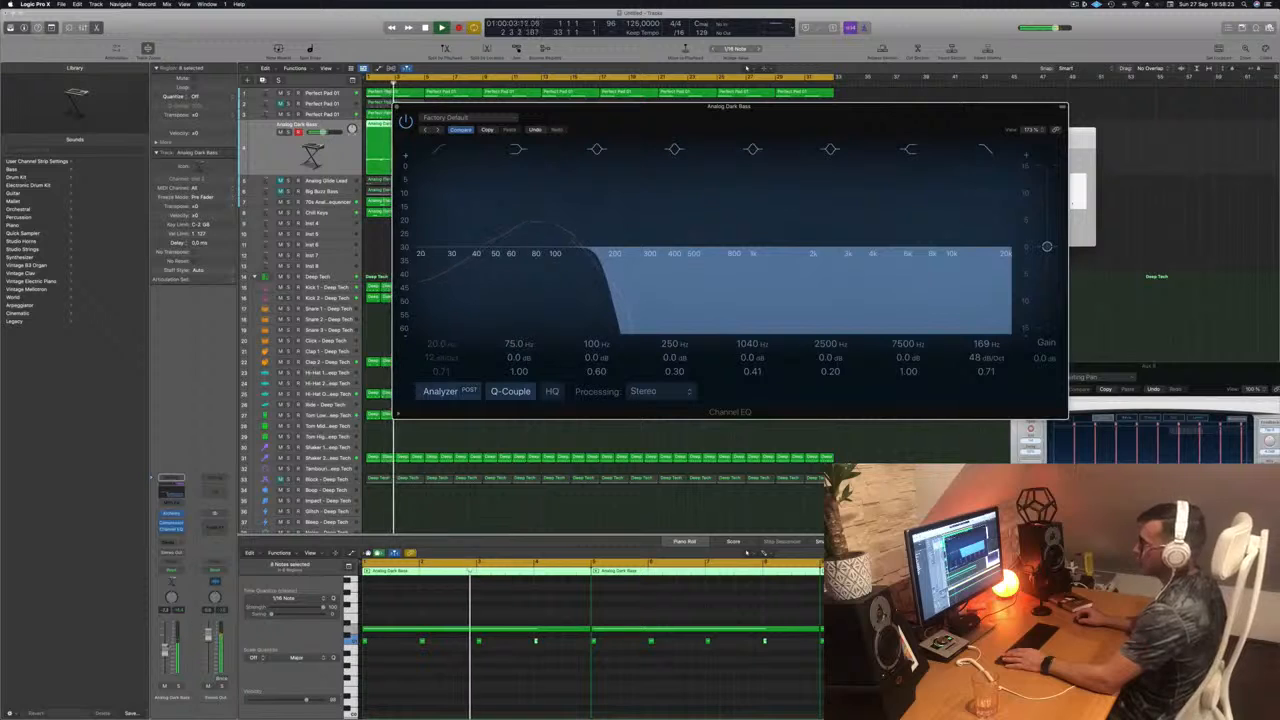
Step: Adjust the Analog Dark Bass volume slightly, set its EQ high cut to 114 Hz, and close the EQ
drag(165, 644, 165, 648)
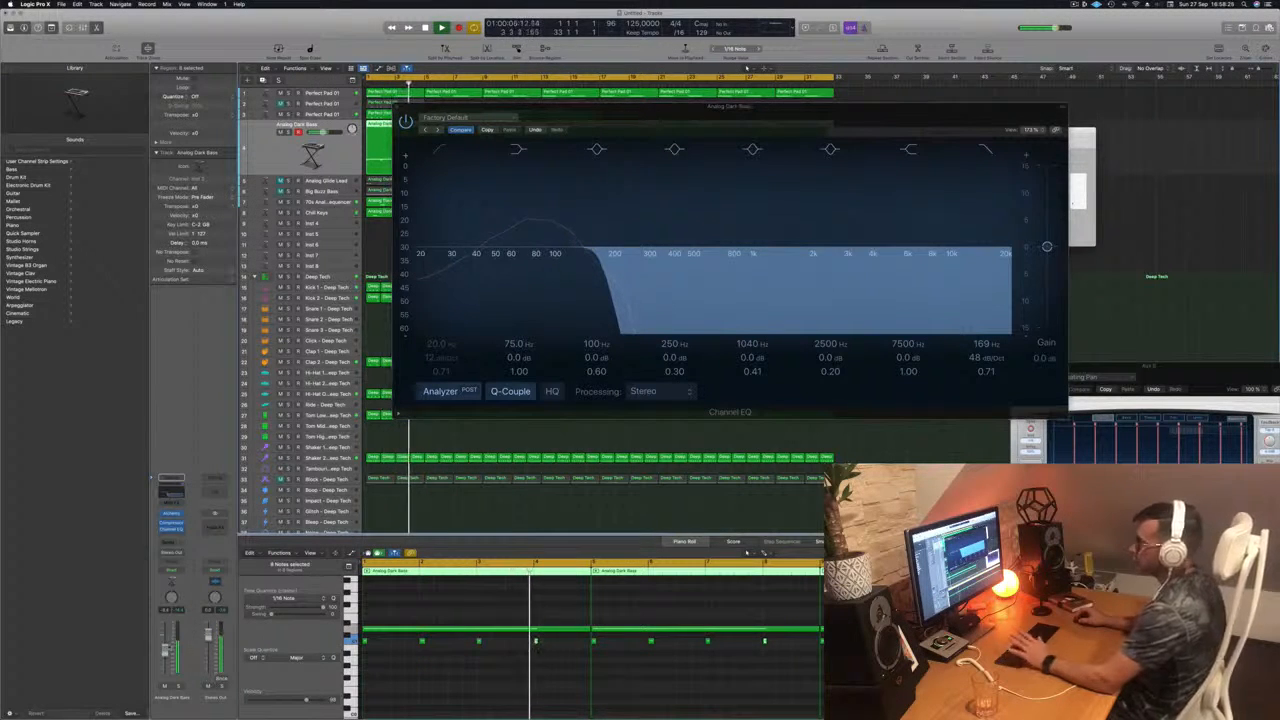
drag(619, 122, 606, 142)
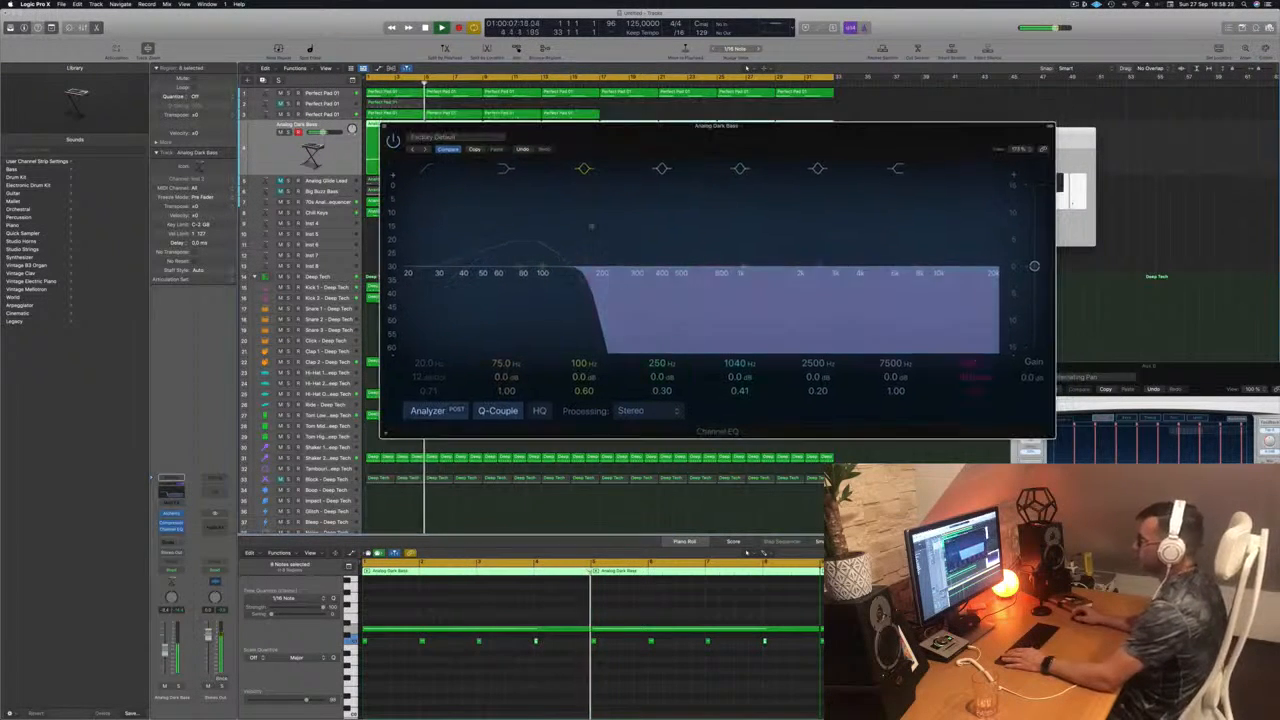
drag(964, 361, 966, 368)
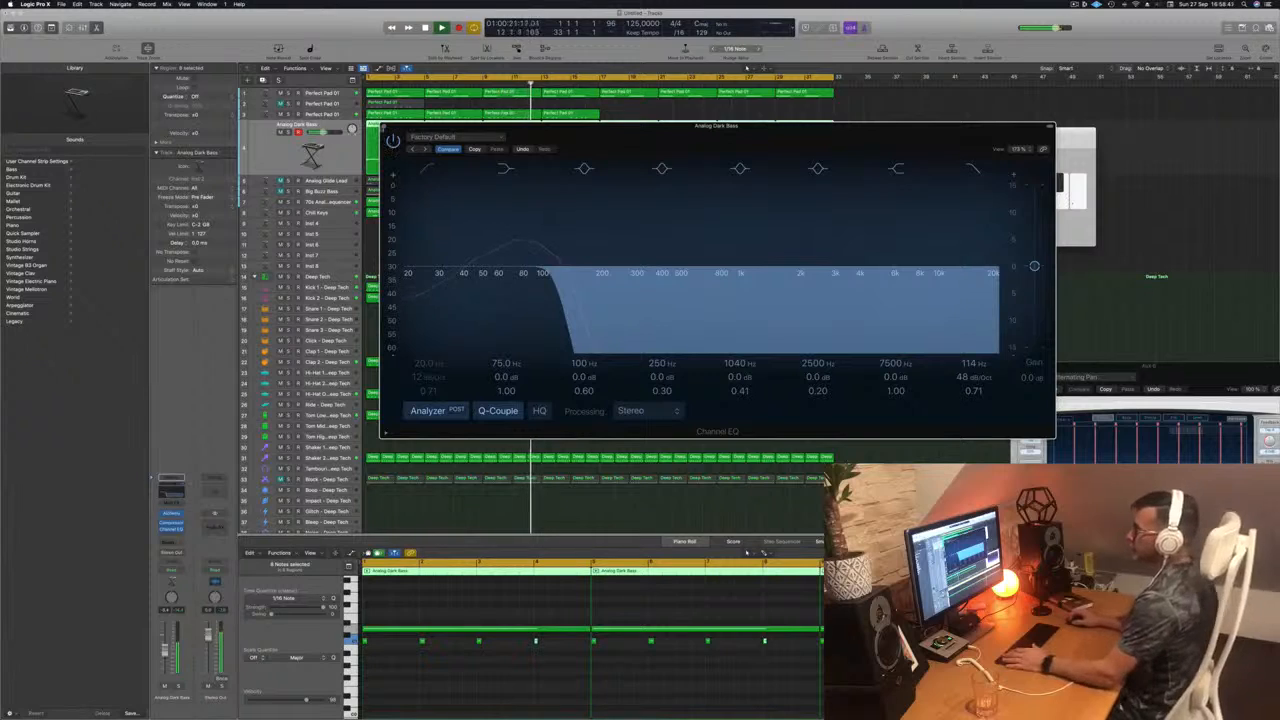
key(super+w)
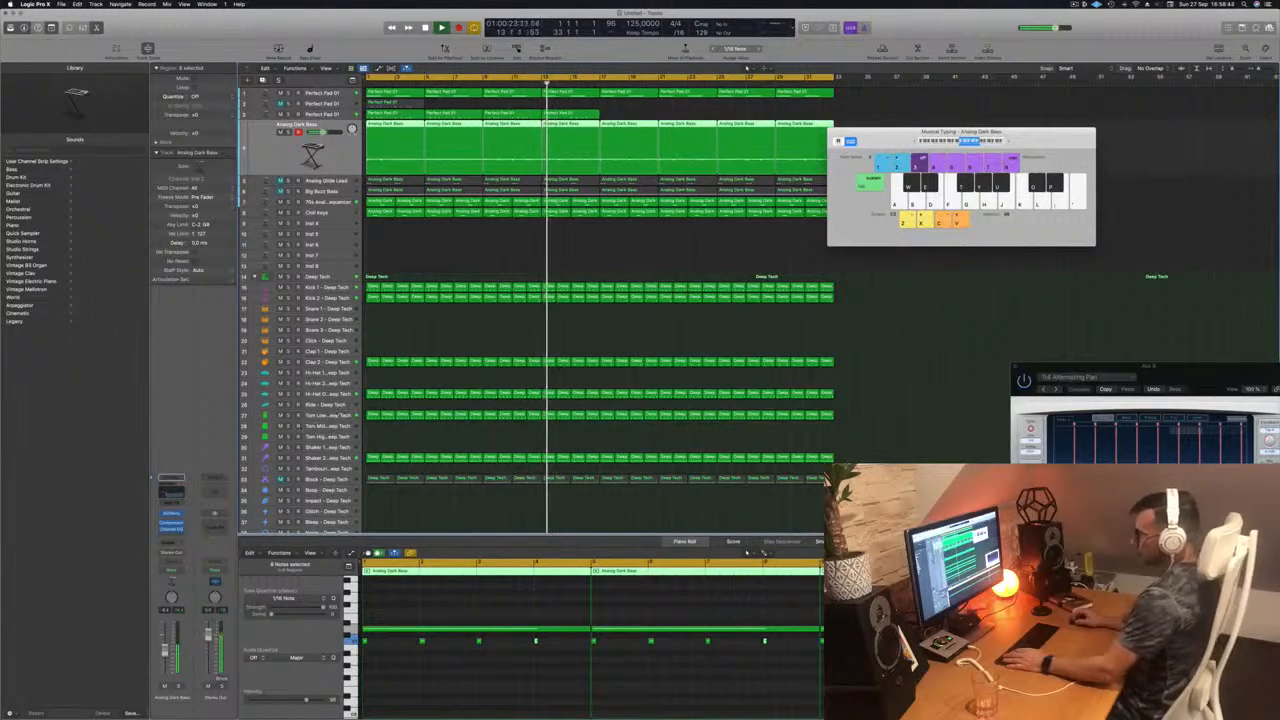
Step: Turn on the analyzer in the Block track's Channel EQ, raise the low cut to slightly above 100 Hz, and close the EQ
click(318, 458)
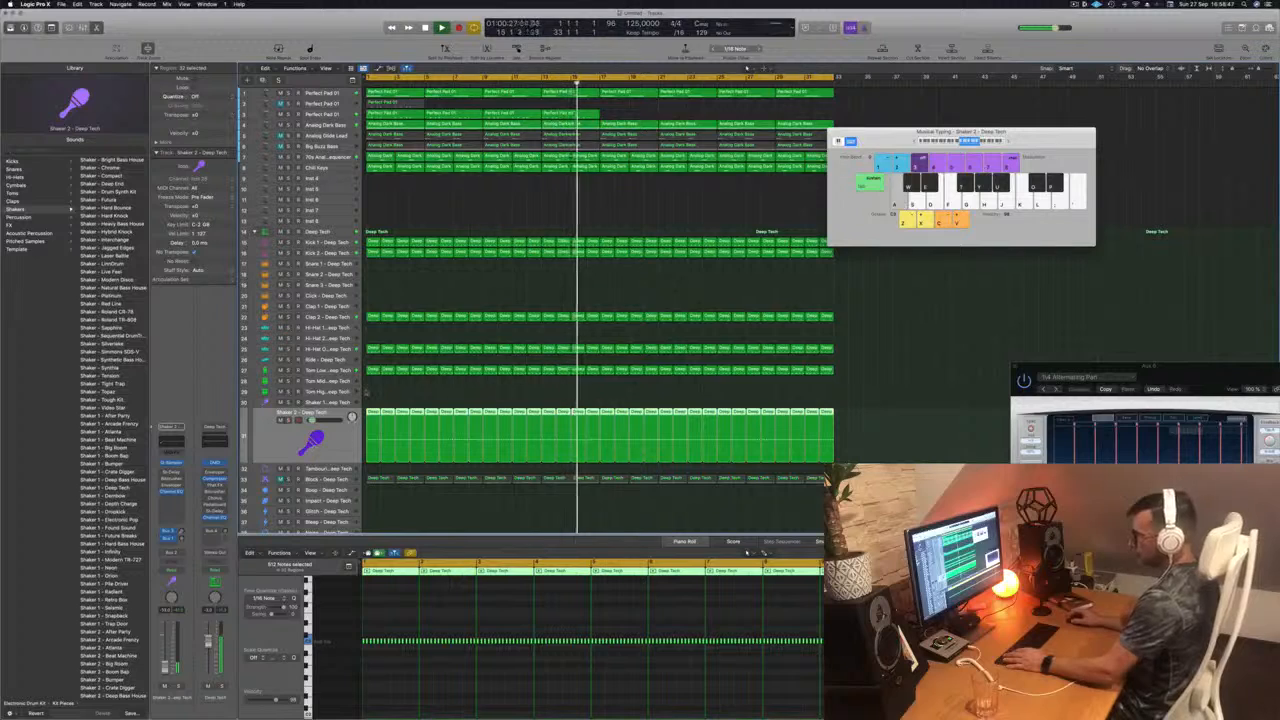
key(Down)
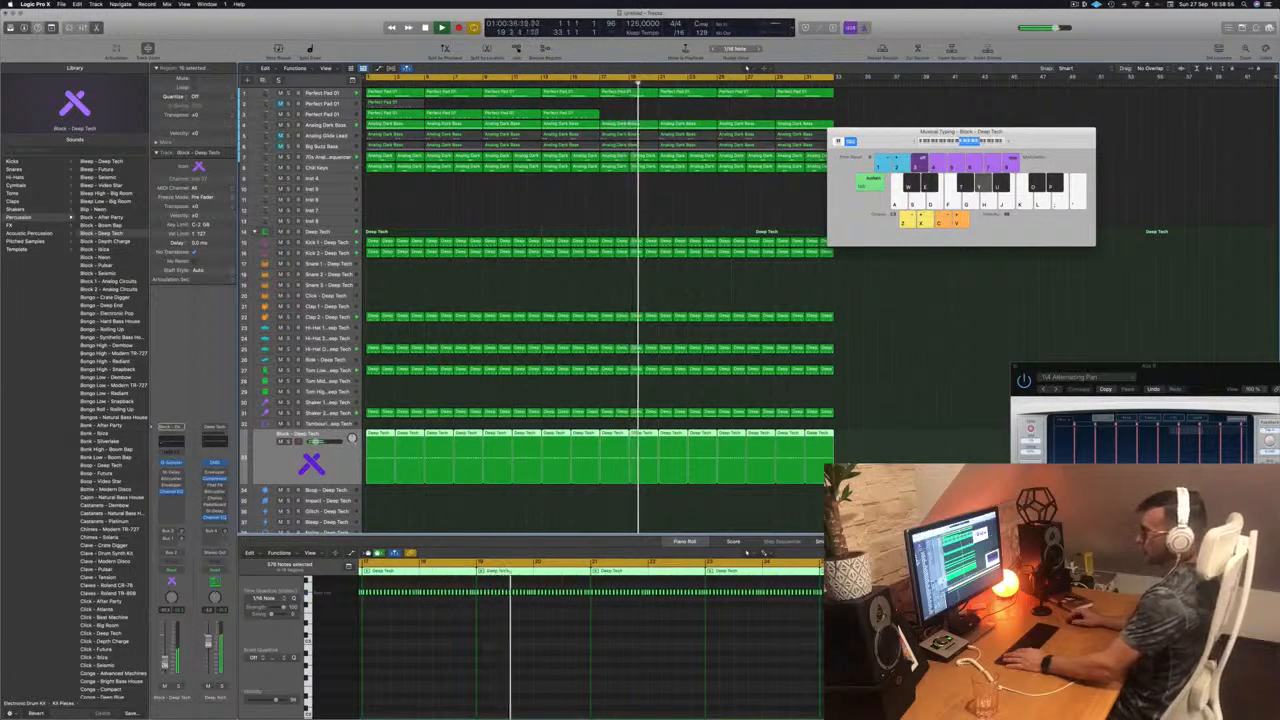
click(171, 442)
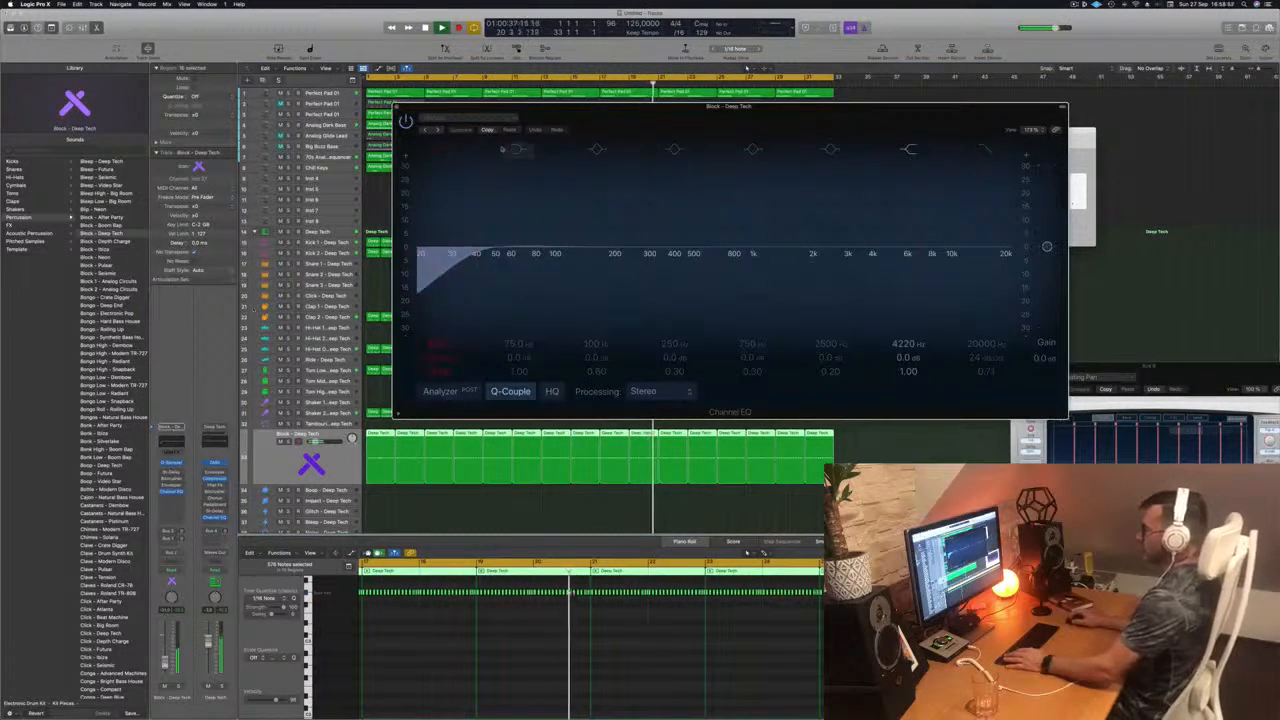
click(438, 150)
click(438, 150)
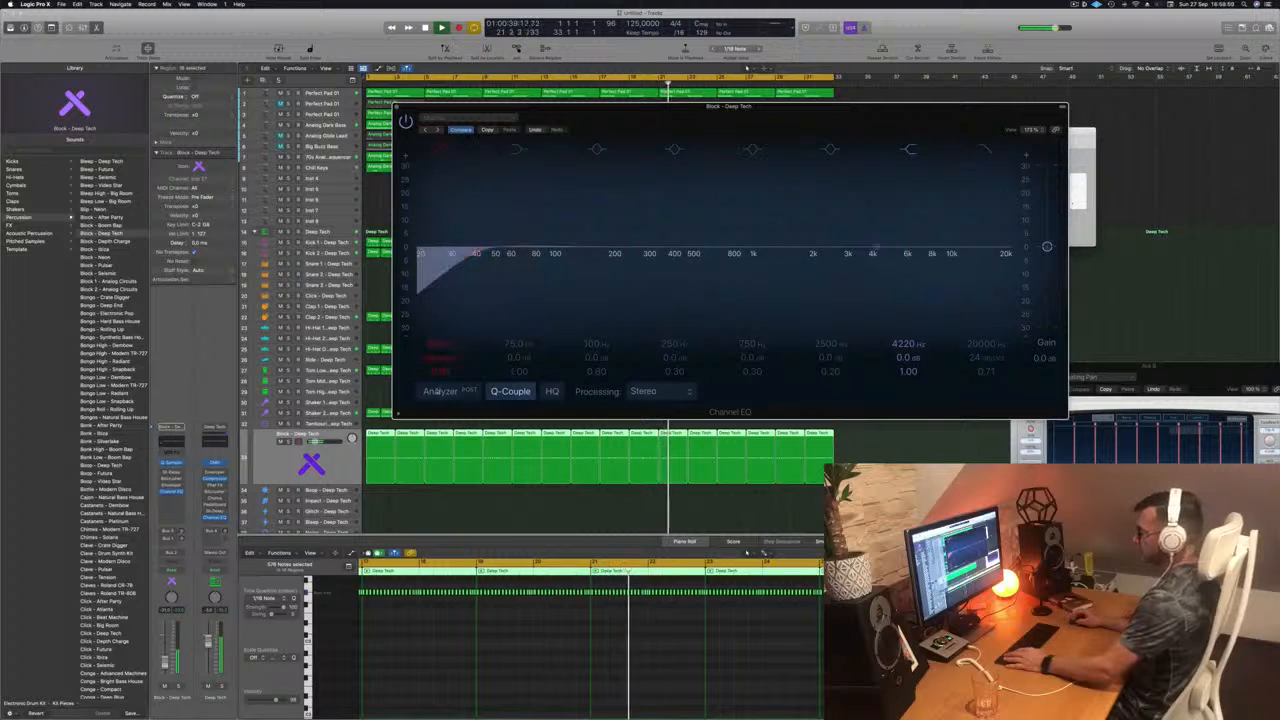
click(438, 392)
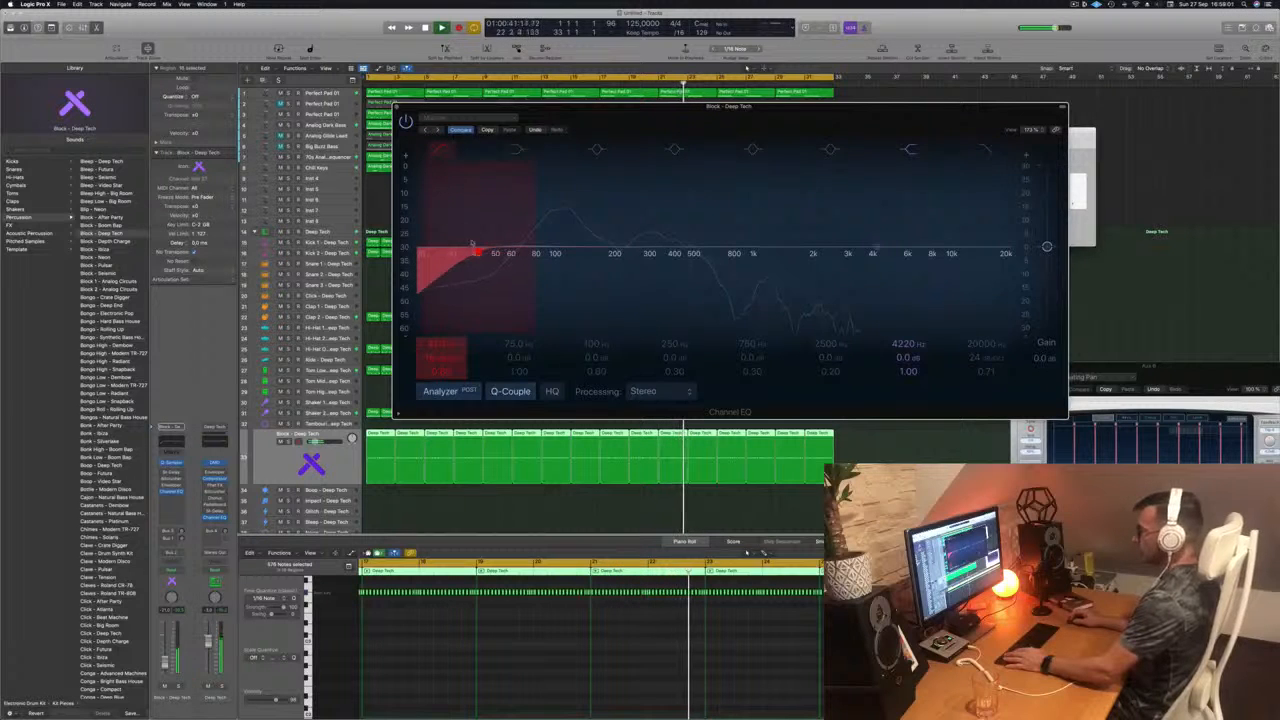
drag(472, 245, 566, 248)
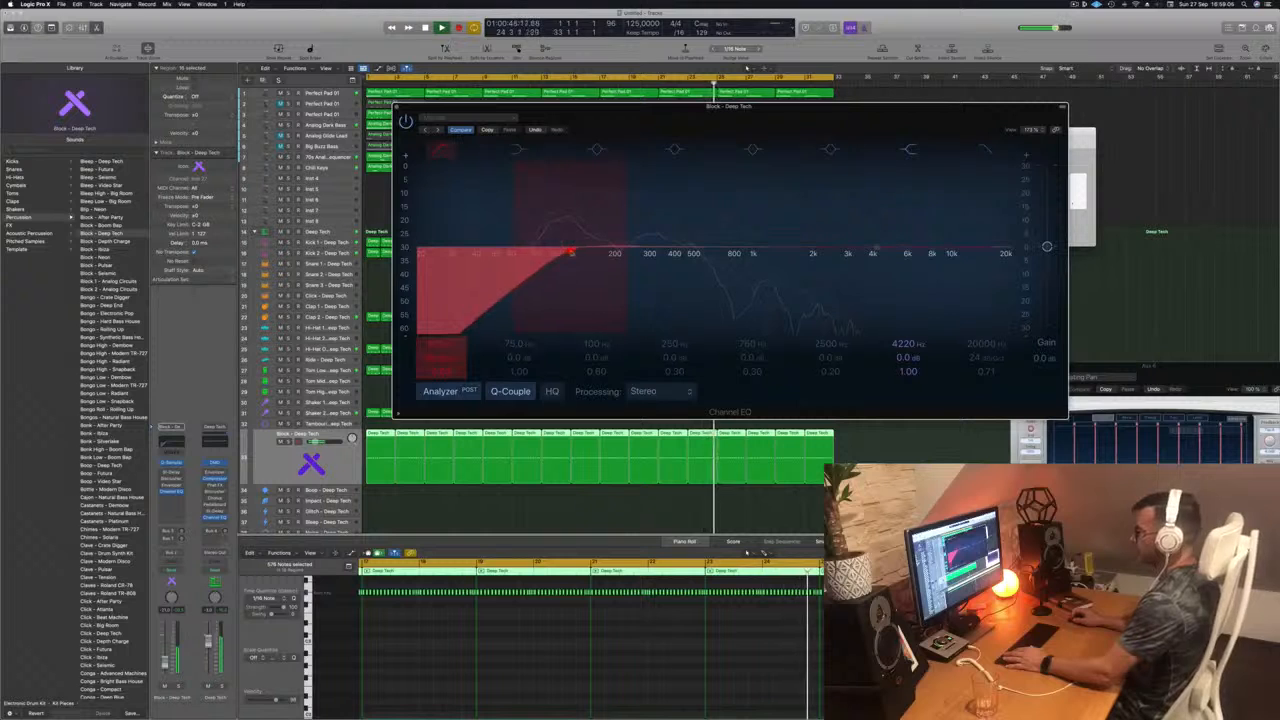
key(super+w)
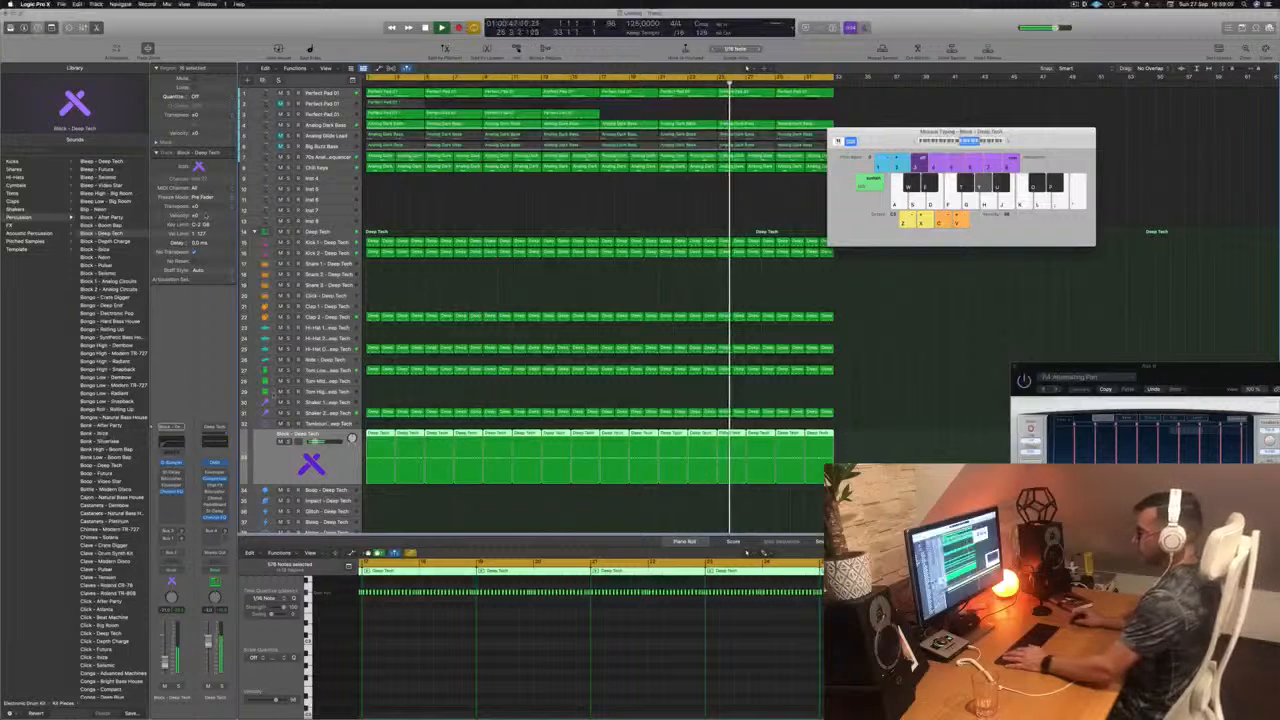
Step: Move the Musical Typing window clear of the regions and replay the track from the beginning
drag(876, 134, 855, 254)
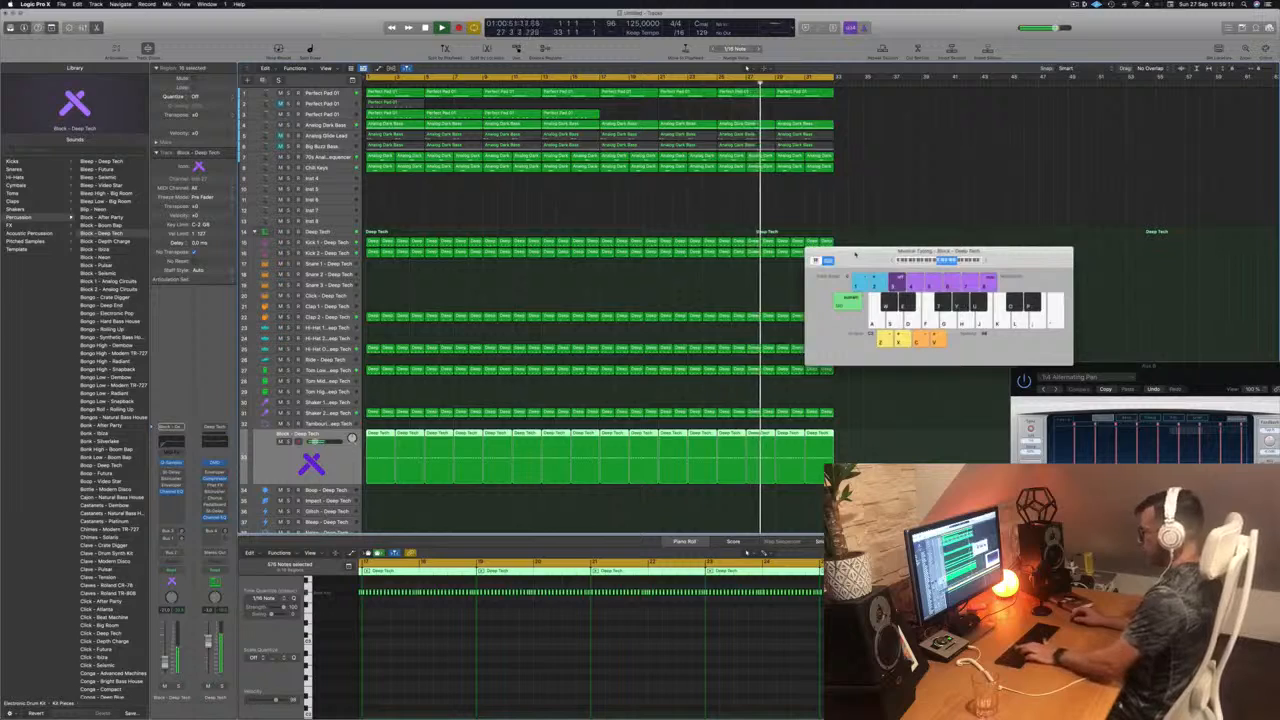
key(super+h)
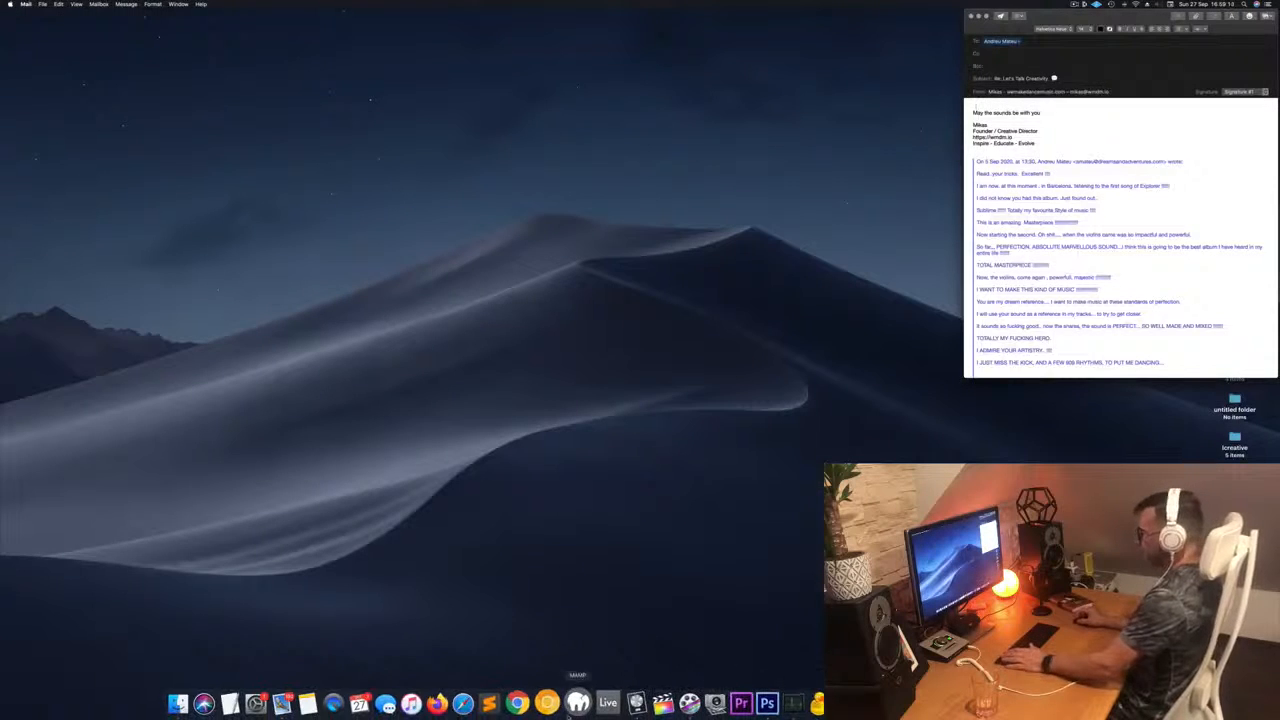
click(627, 701)
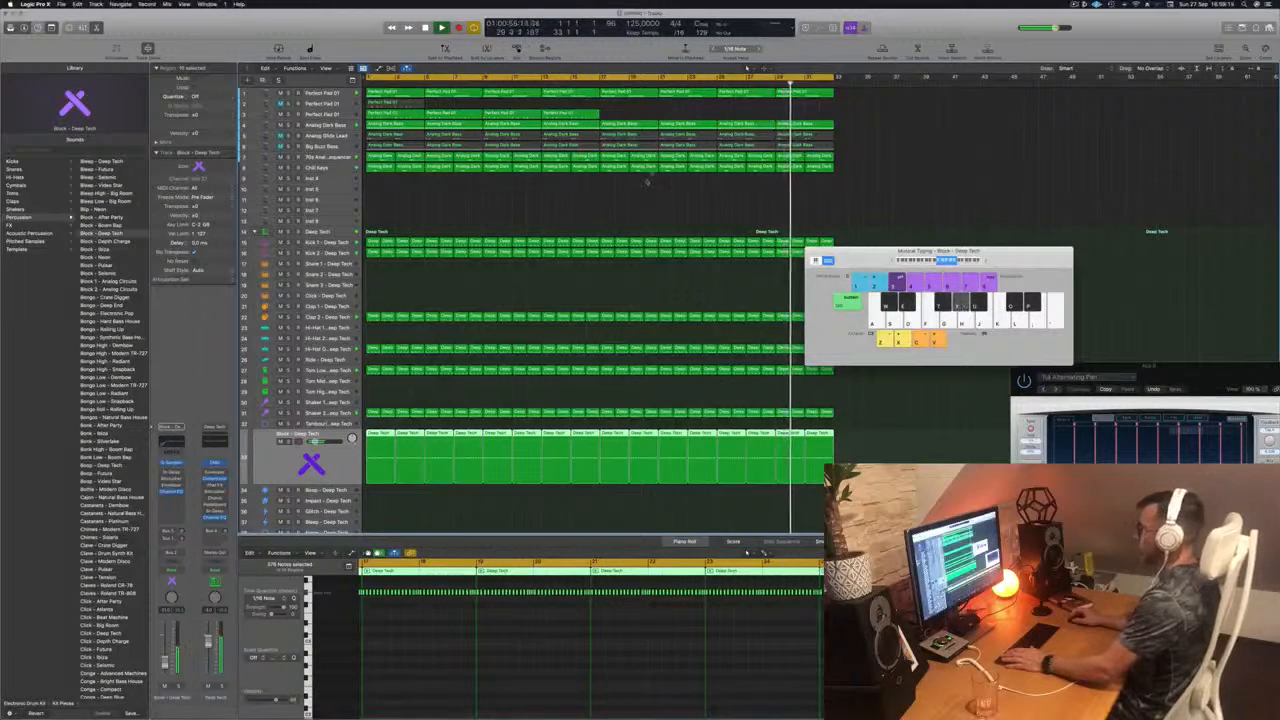
key(Return)
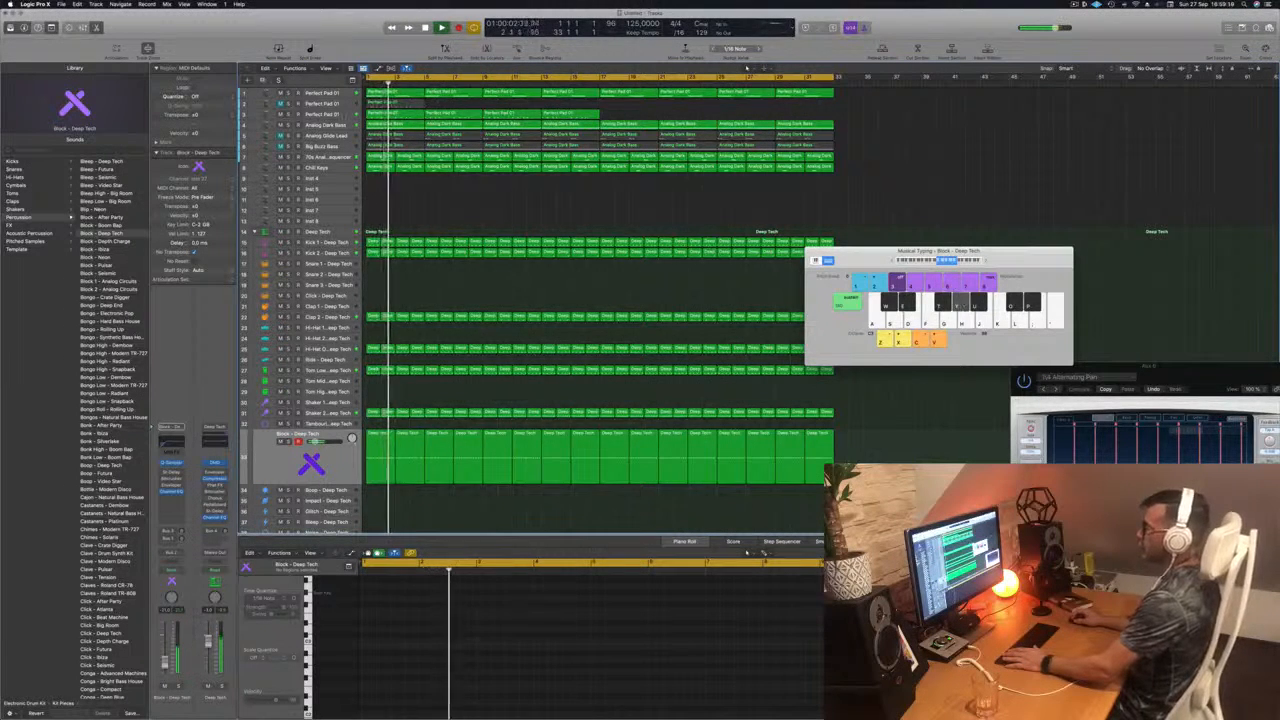
key(Return)
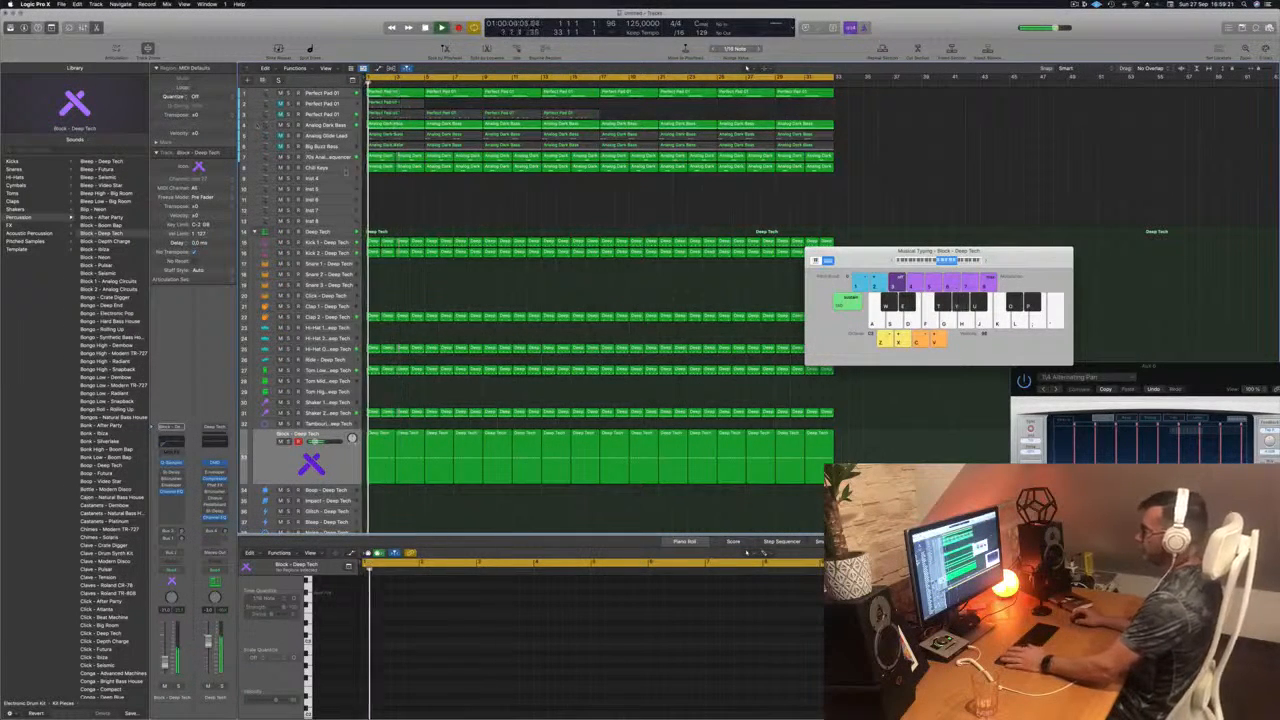
drag(860, 253, 897, 237)
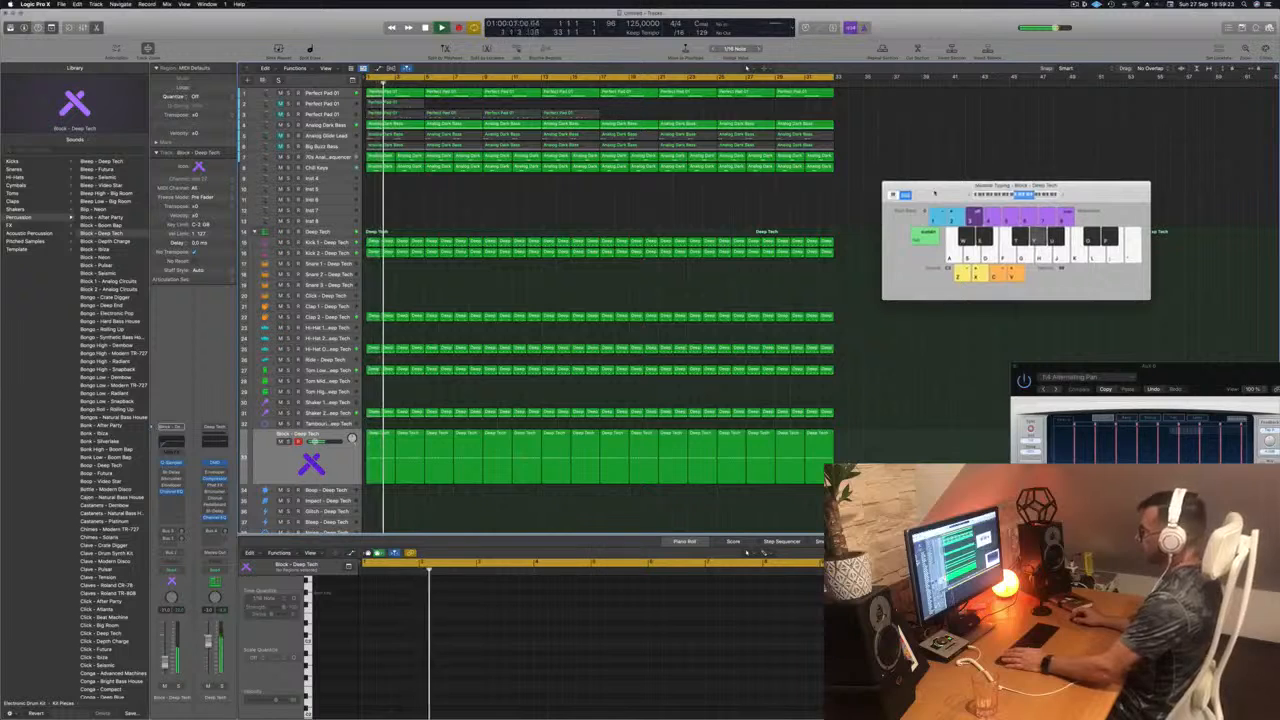
drag(935, 193, 897, 209)
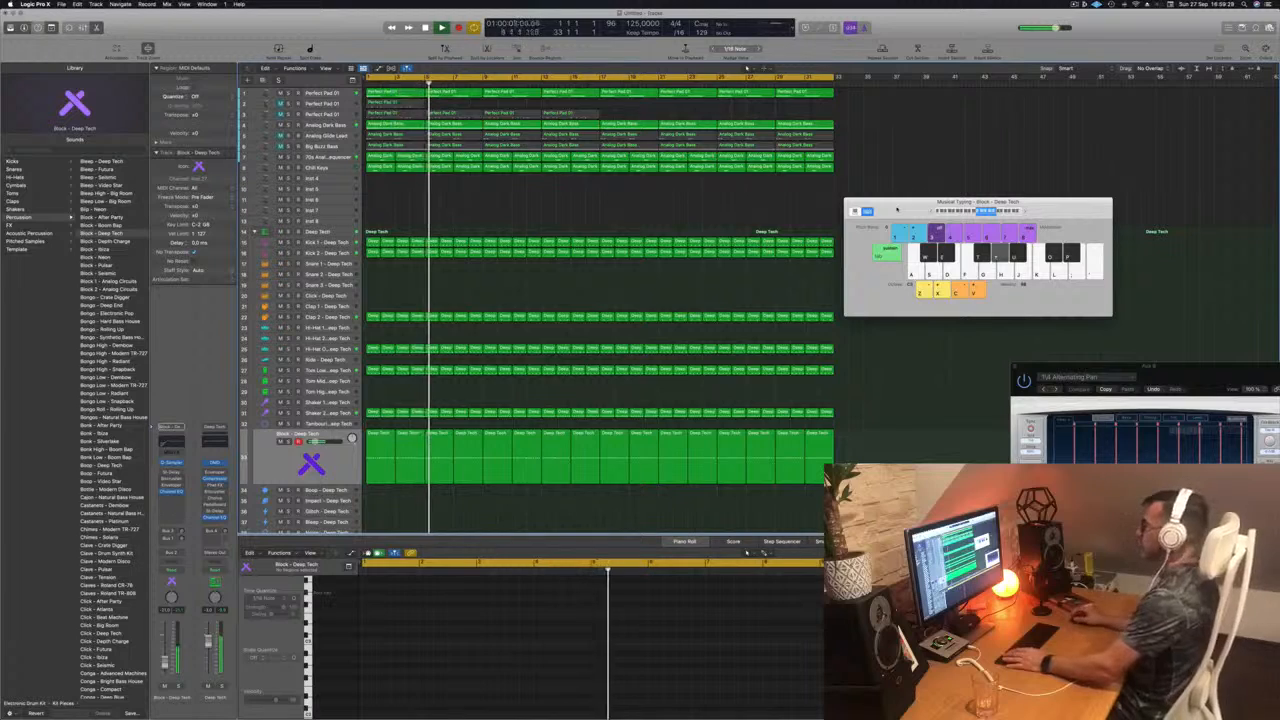
drag(897, 209, 944, 170)
key(Return)
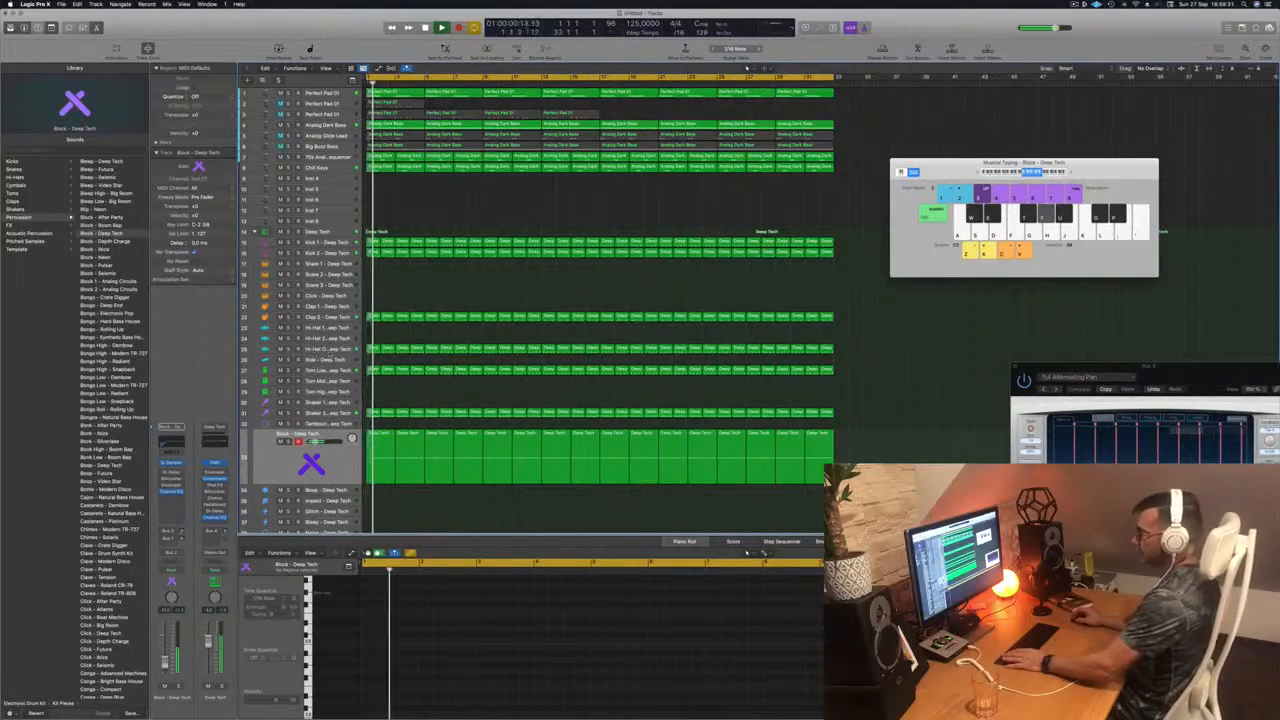
Step: Select the Hi-Hat Open track and listen to the arrangement from the start and from bar 17
click(329, 351)
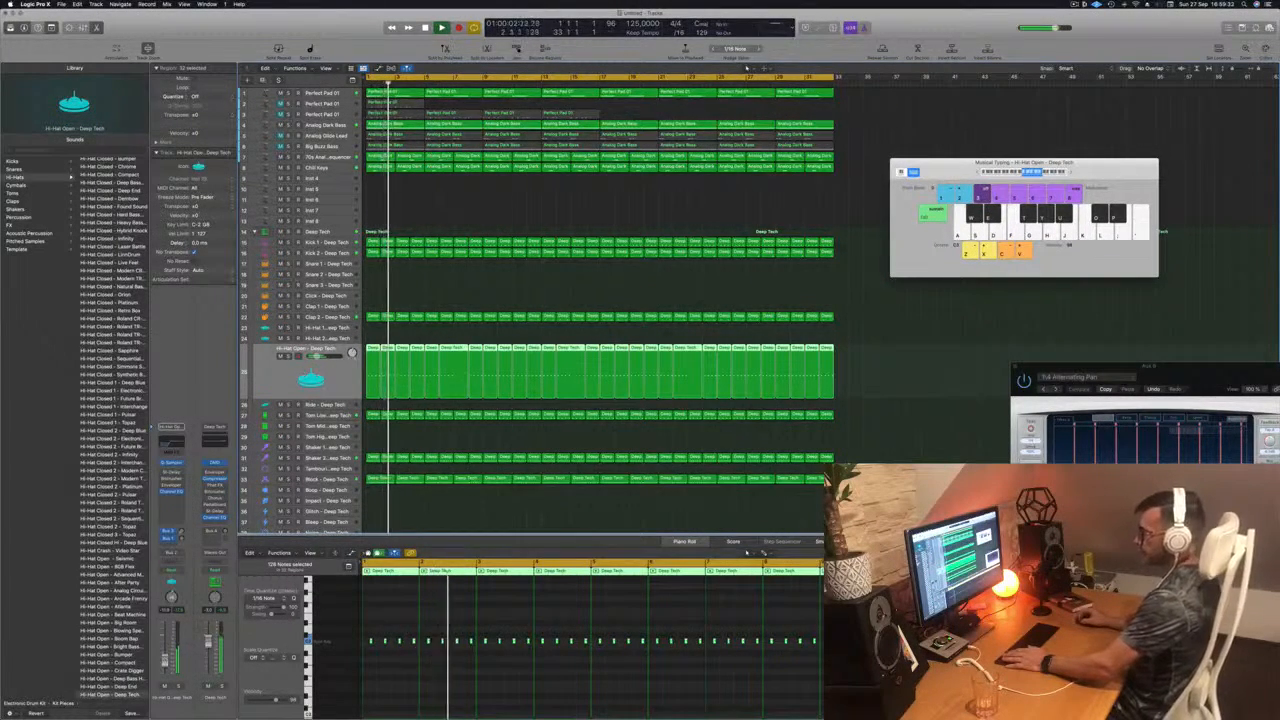
click(1074, 4)
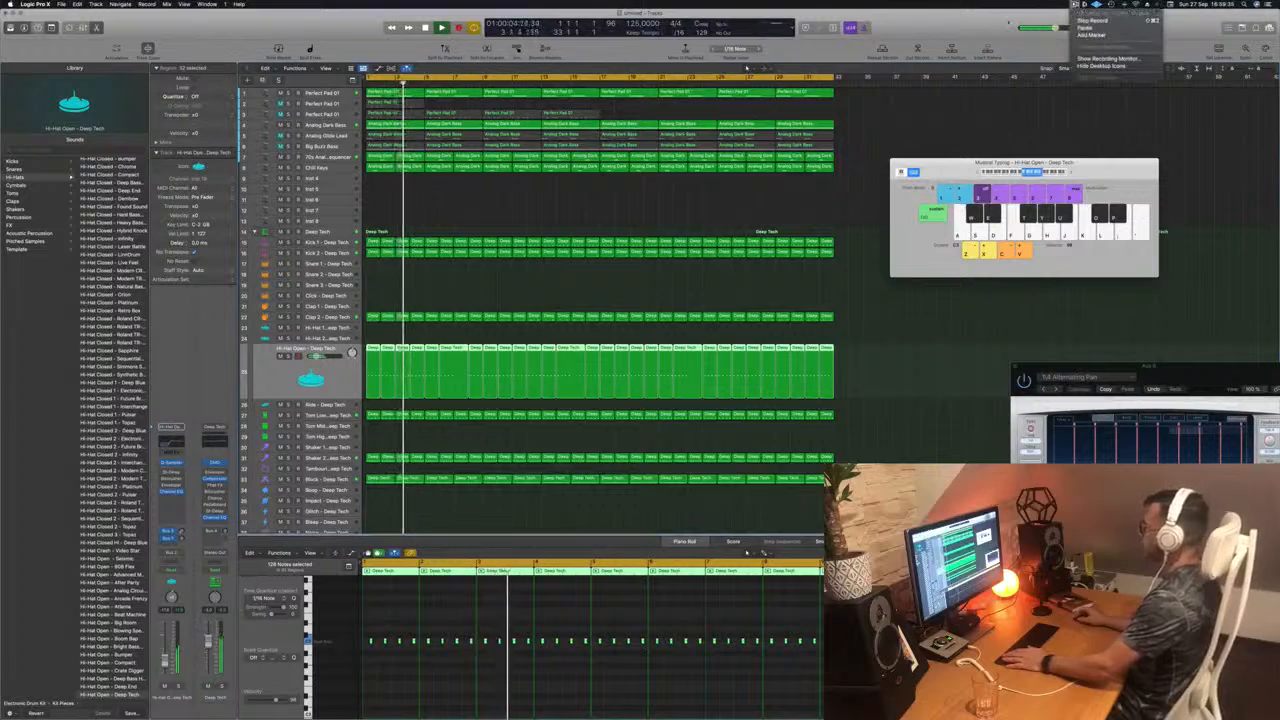
click(1008, 23)
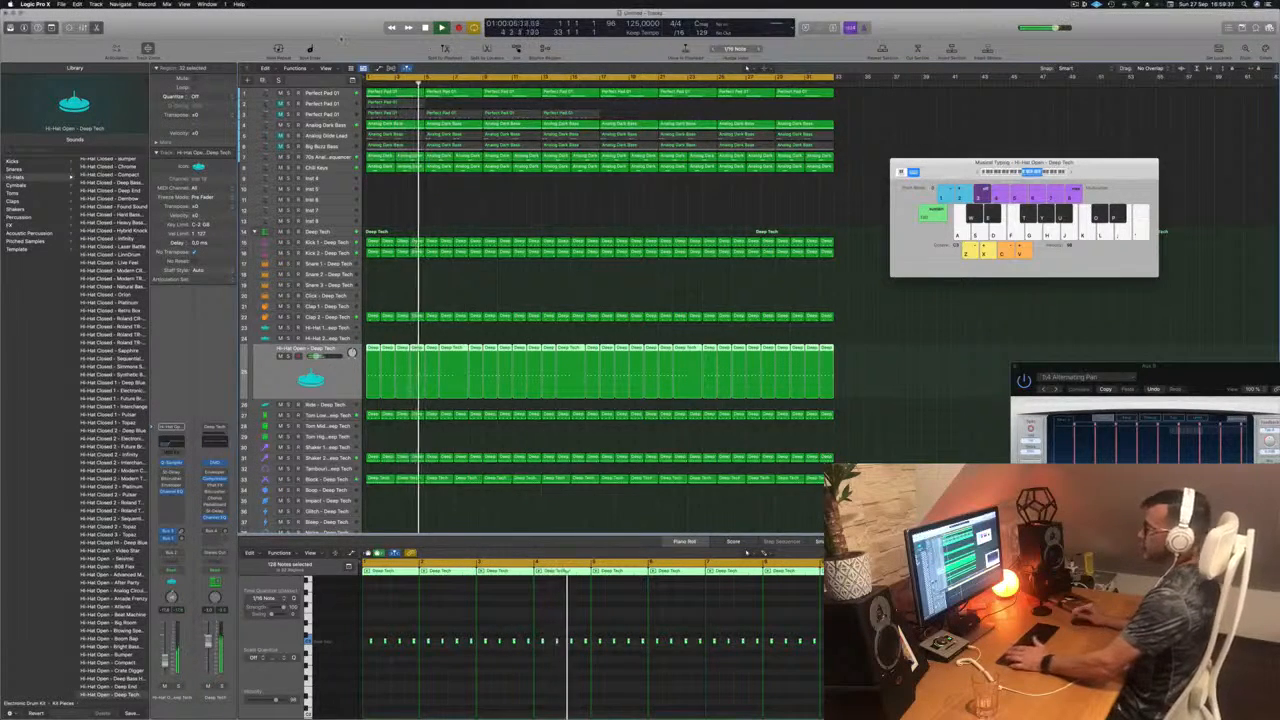
key(space)
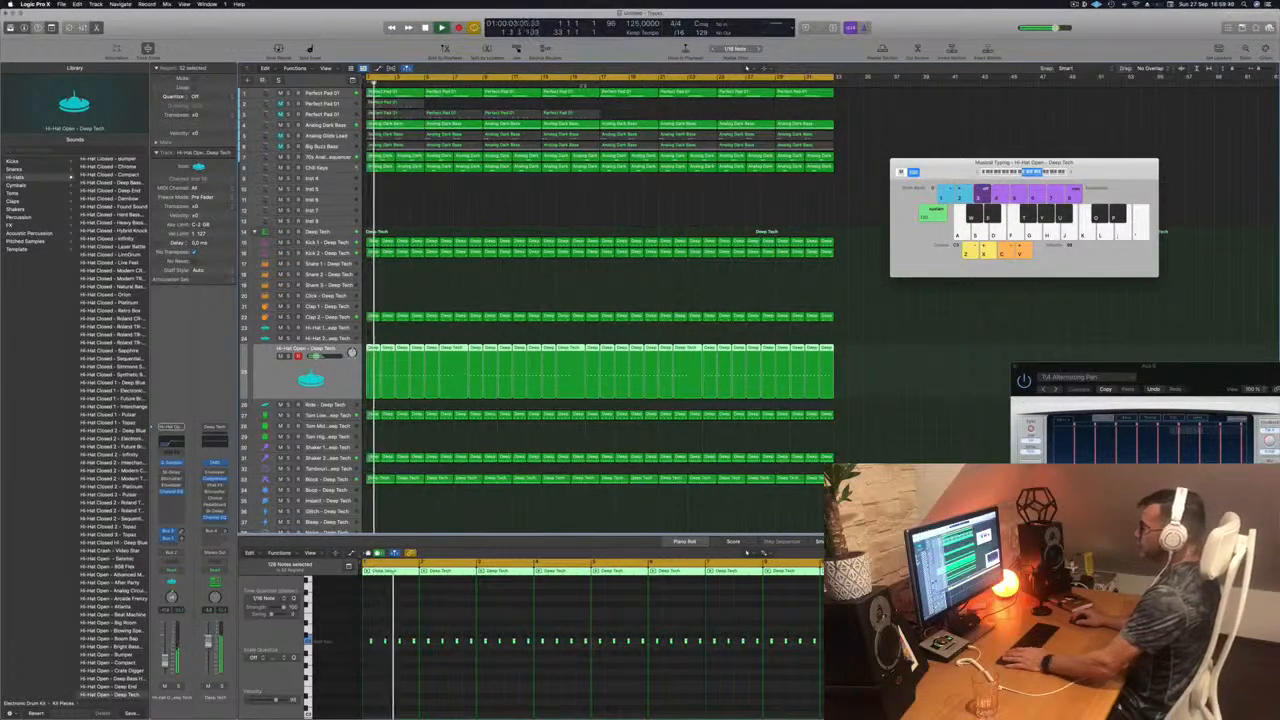
click(583, 86)
click(622, 112)
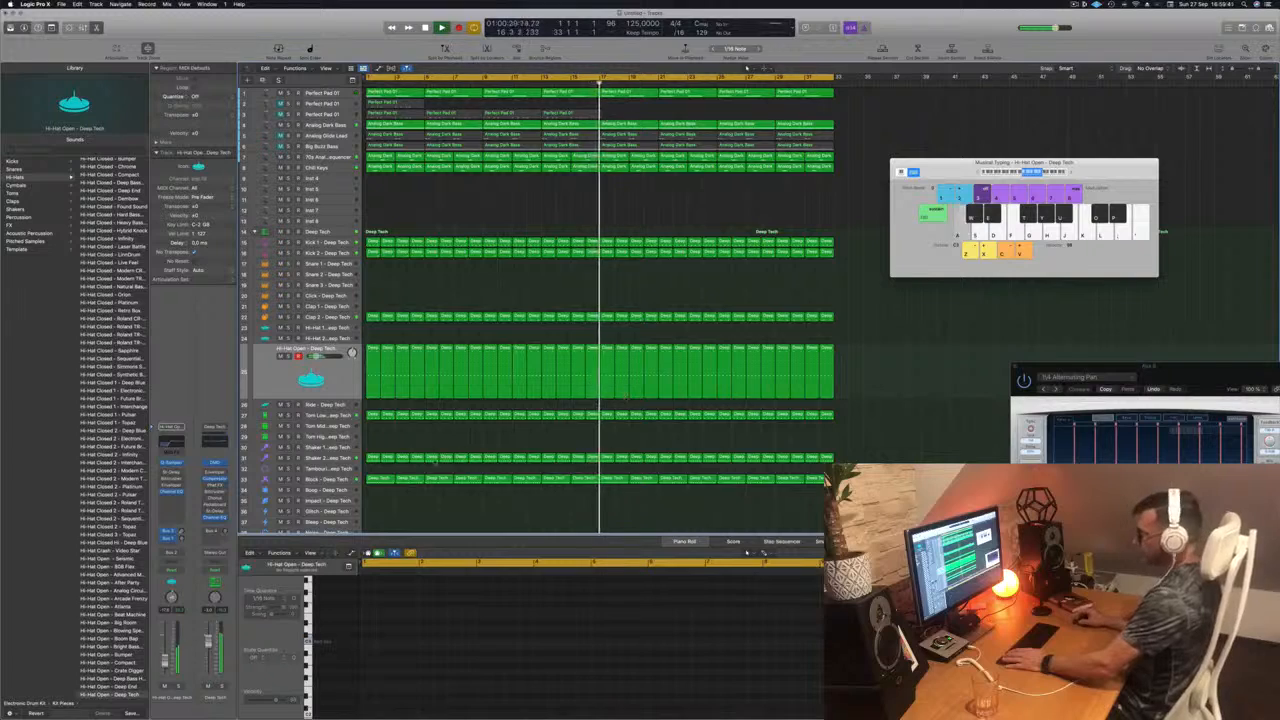
scroll(432, 462, down, 2)
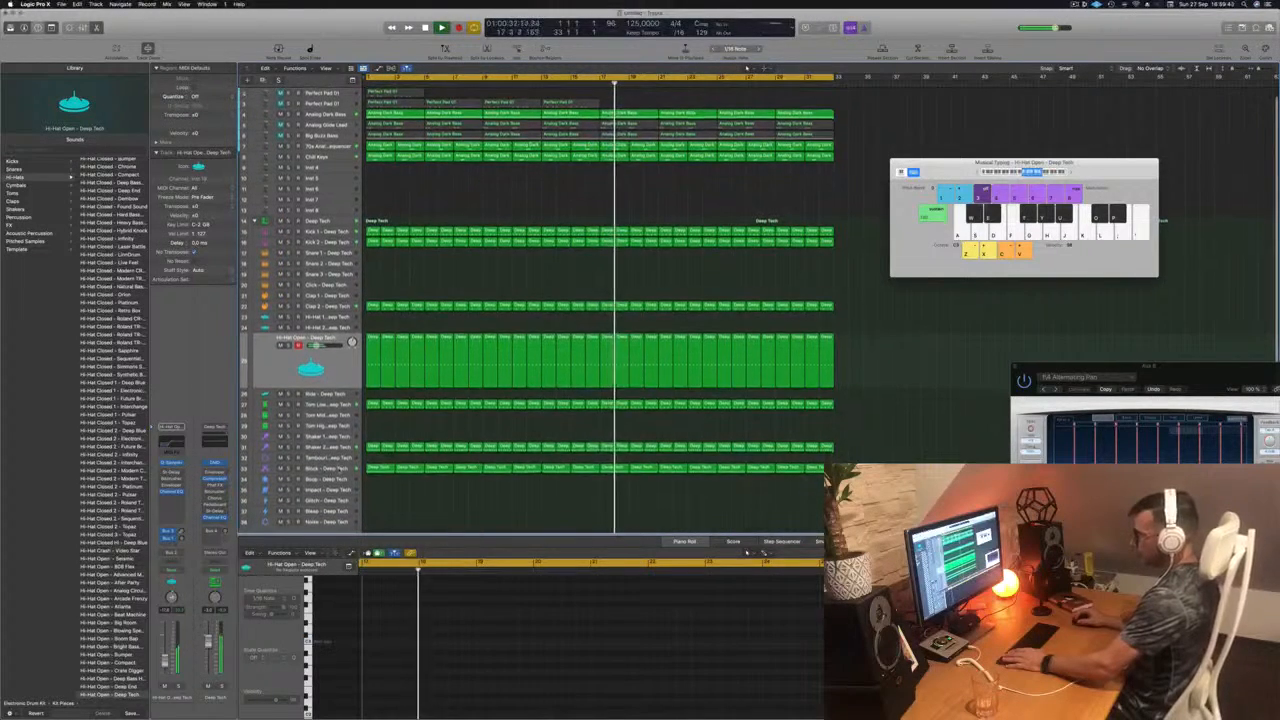
Step: Replay the track with the Block track selected and open its Quick Sampler beside the track headers
click(341, 469)
key(space)
key(space)
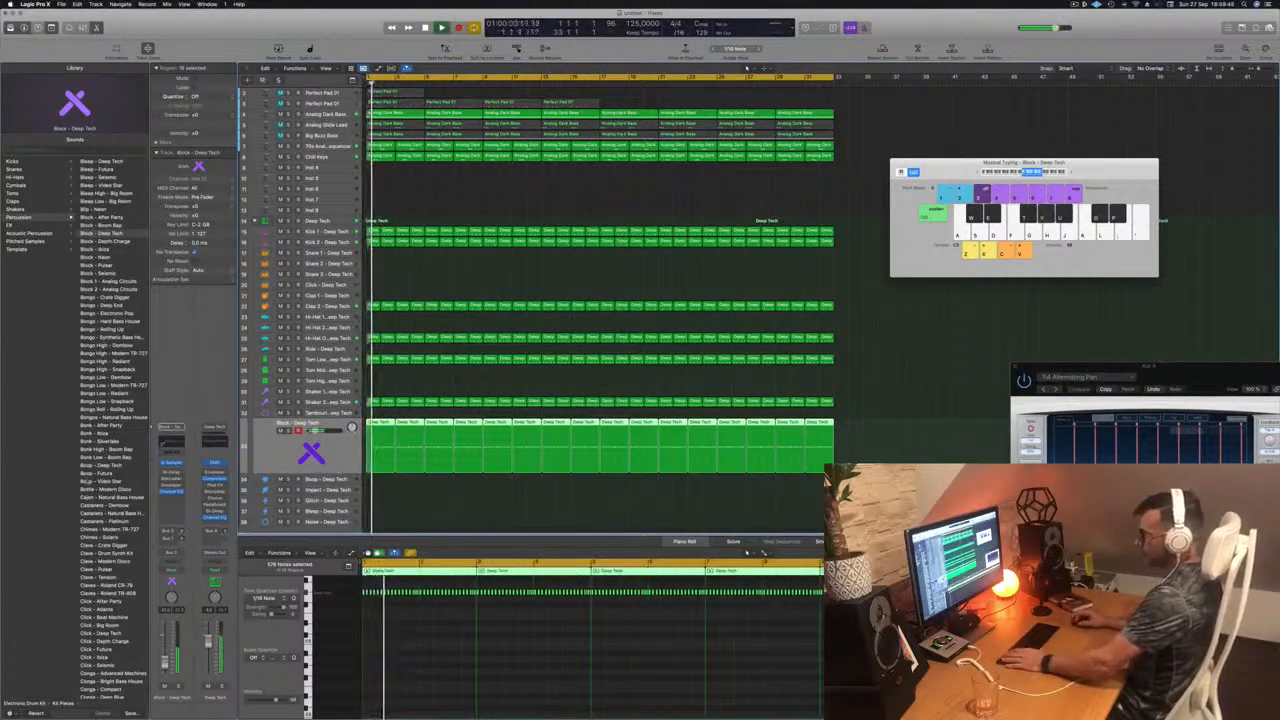
click(173, 464)
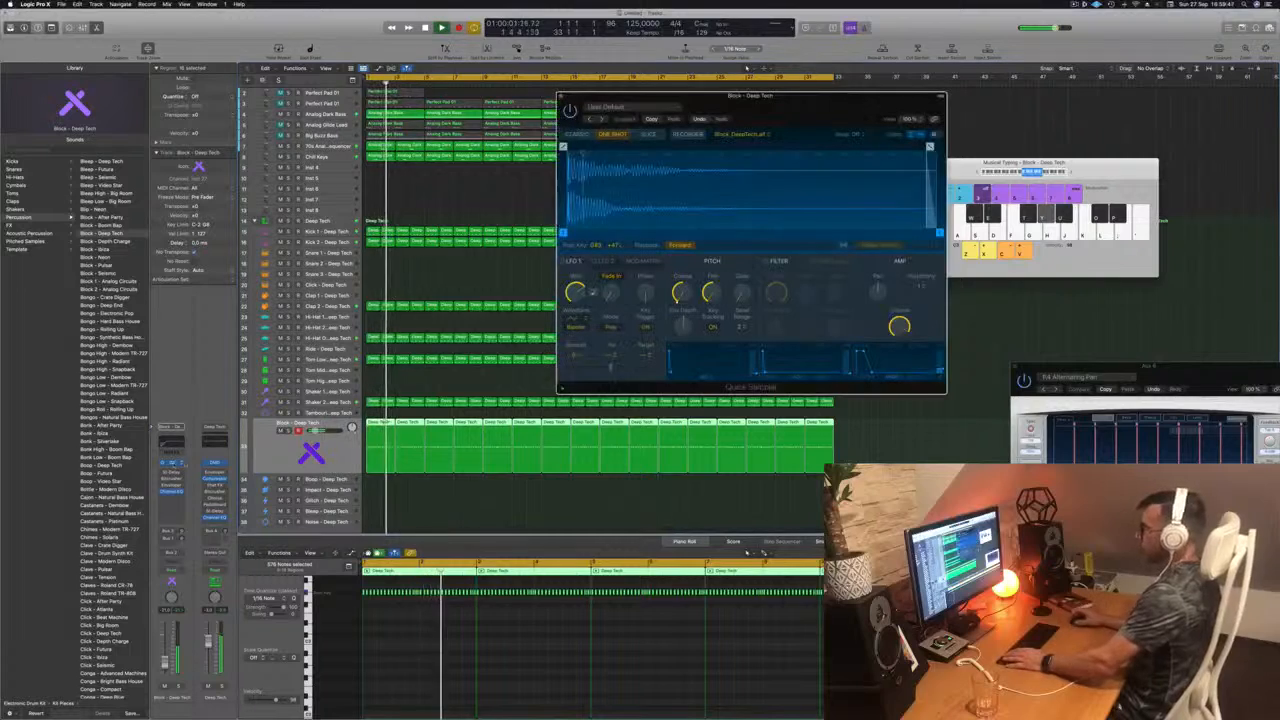
drag(750, 95, 861, 153)
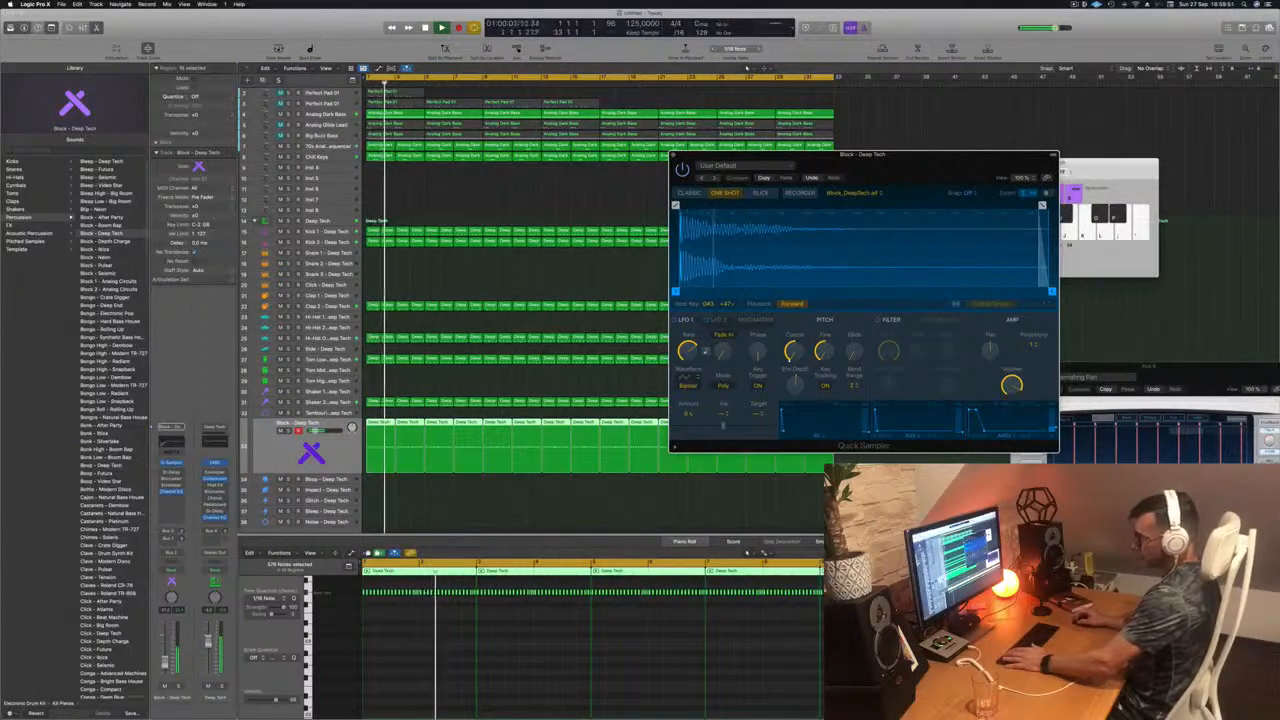
Step: Set the Block track's automation mode to Touch and adjust the Quick Sampler's coarse pitch during playback
click(170, 569)
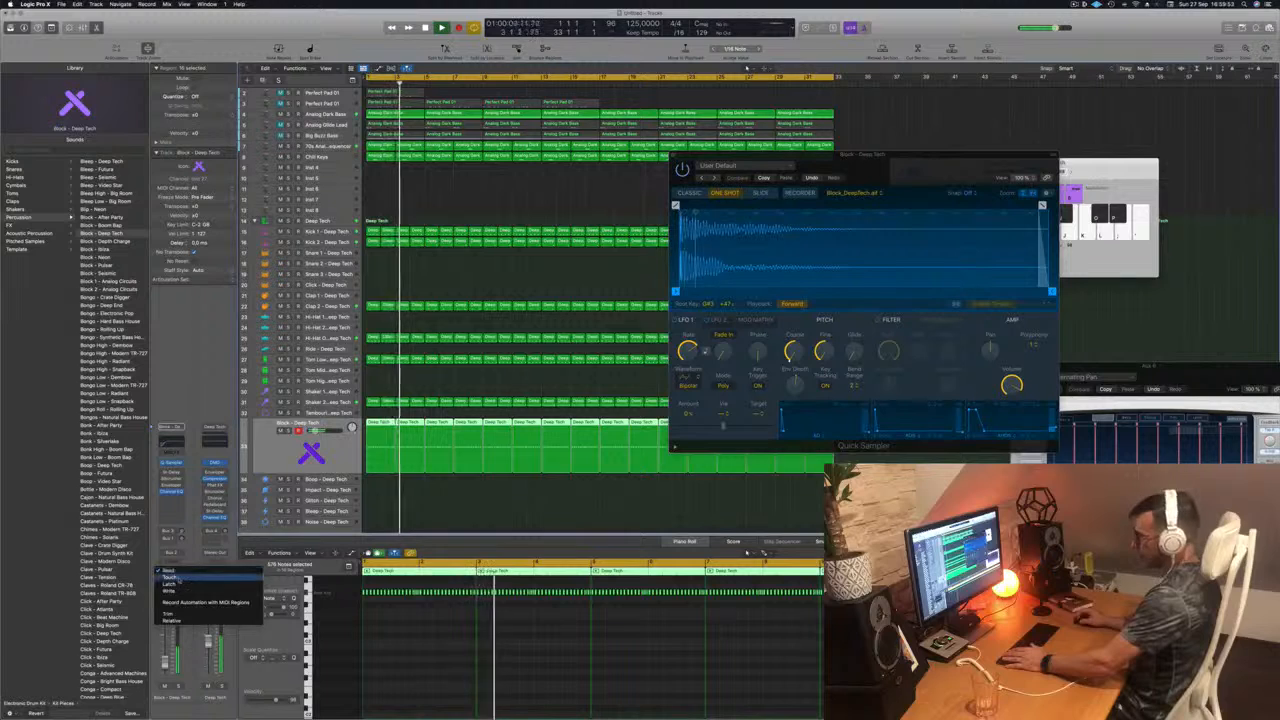
click(172, 578)
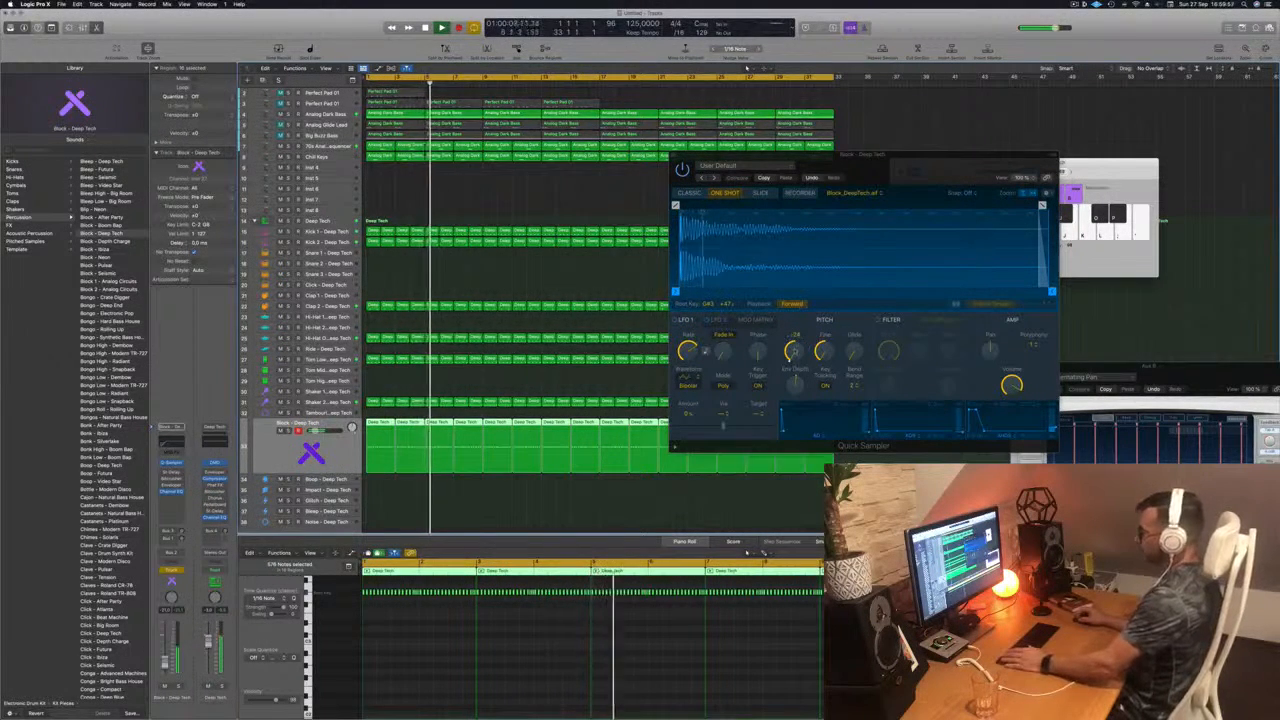
click(791, 352)
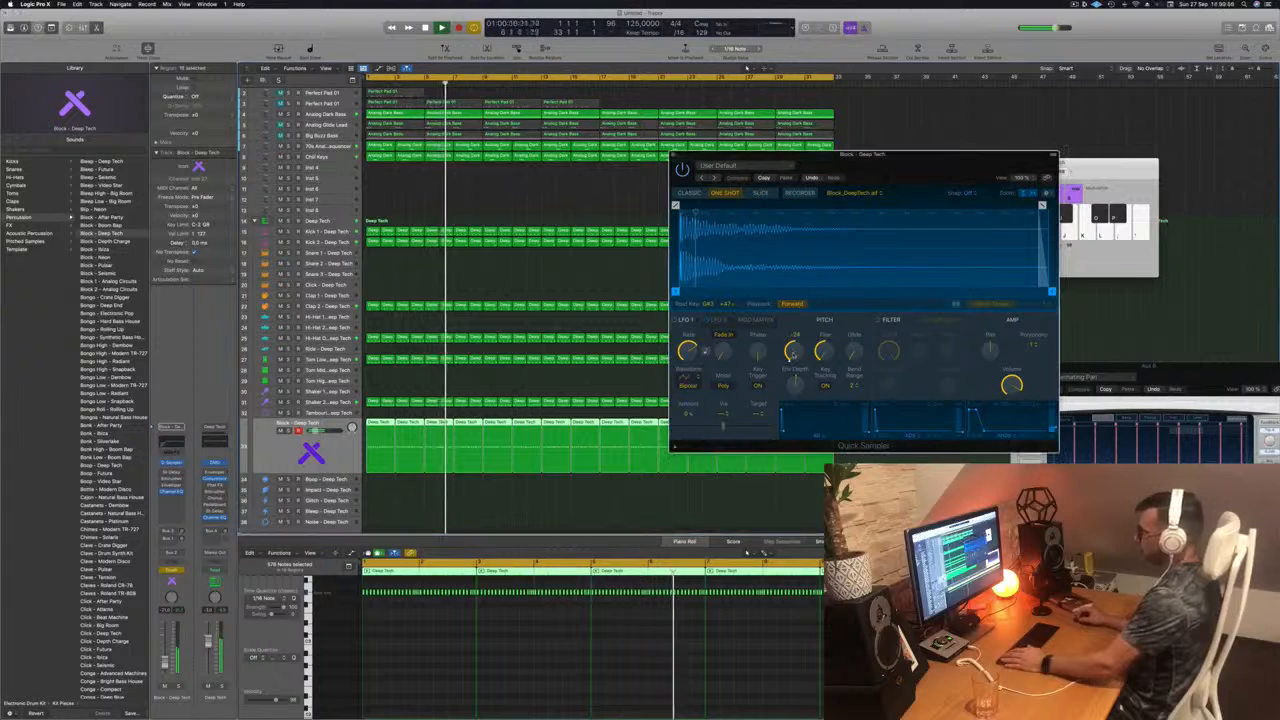
drag(793, 355, 791, 319)
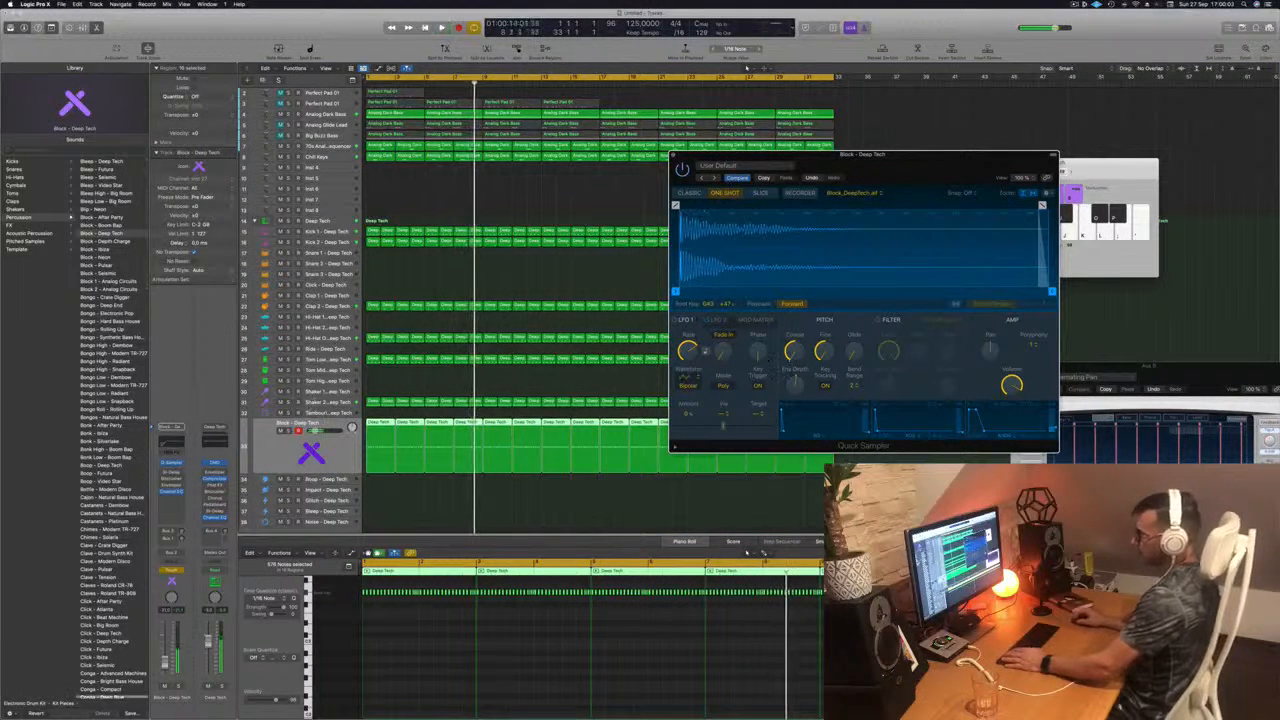
Step: Deselect the Block regions and close the Musical Typing window
click(336, 459)
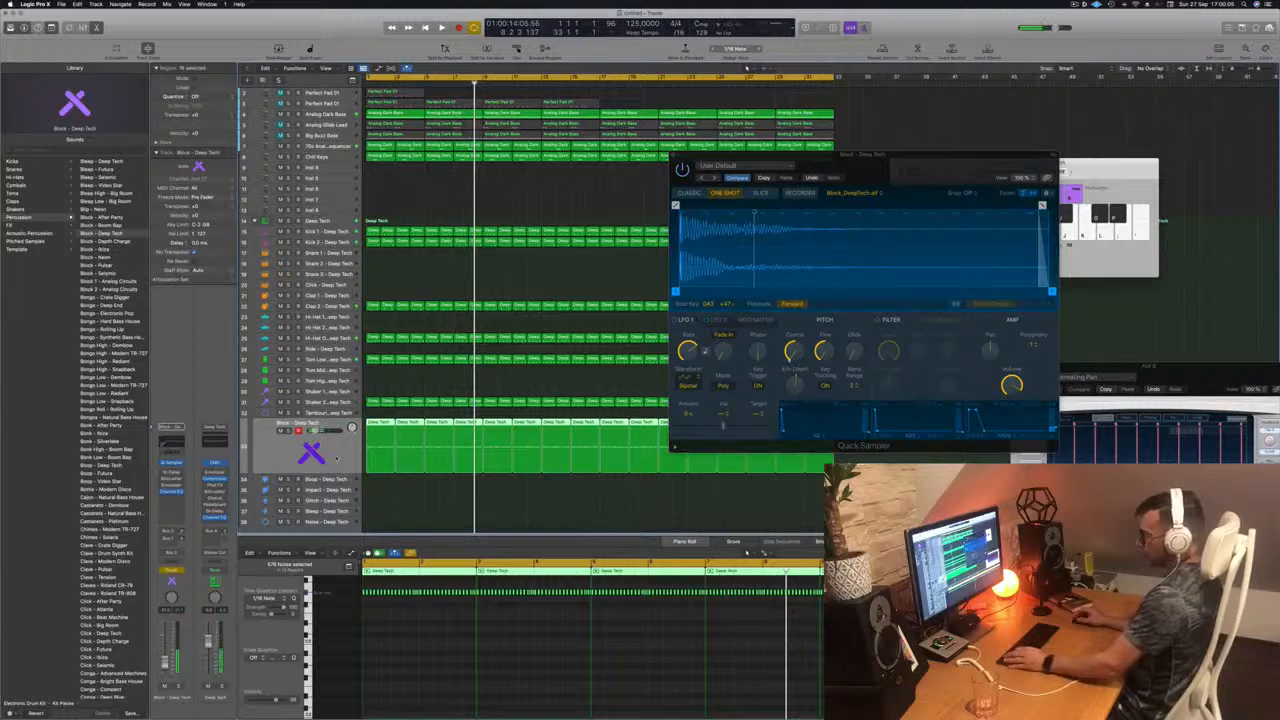
click(394, 386)
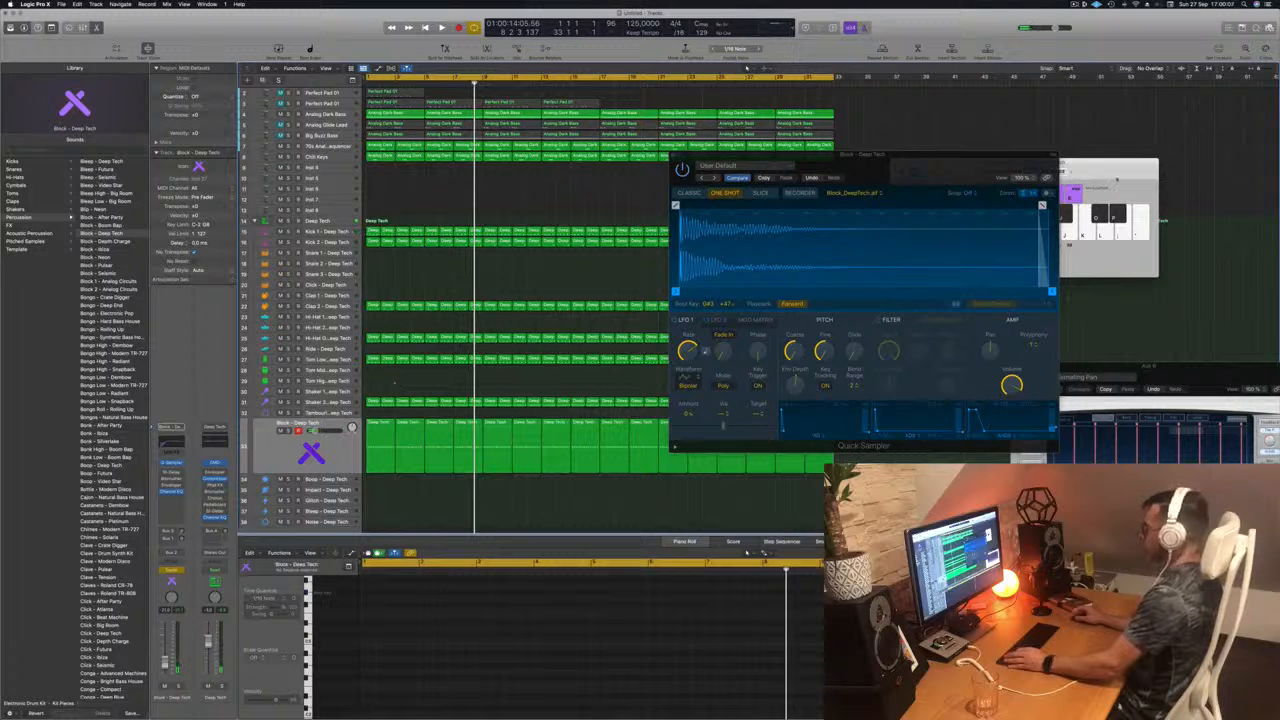
key(super+k)
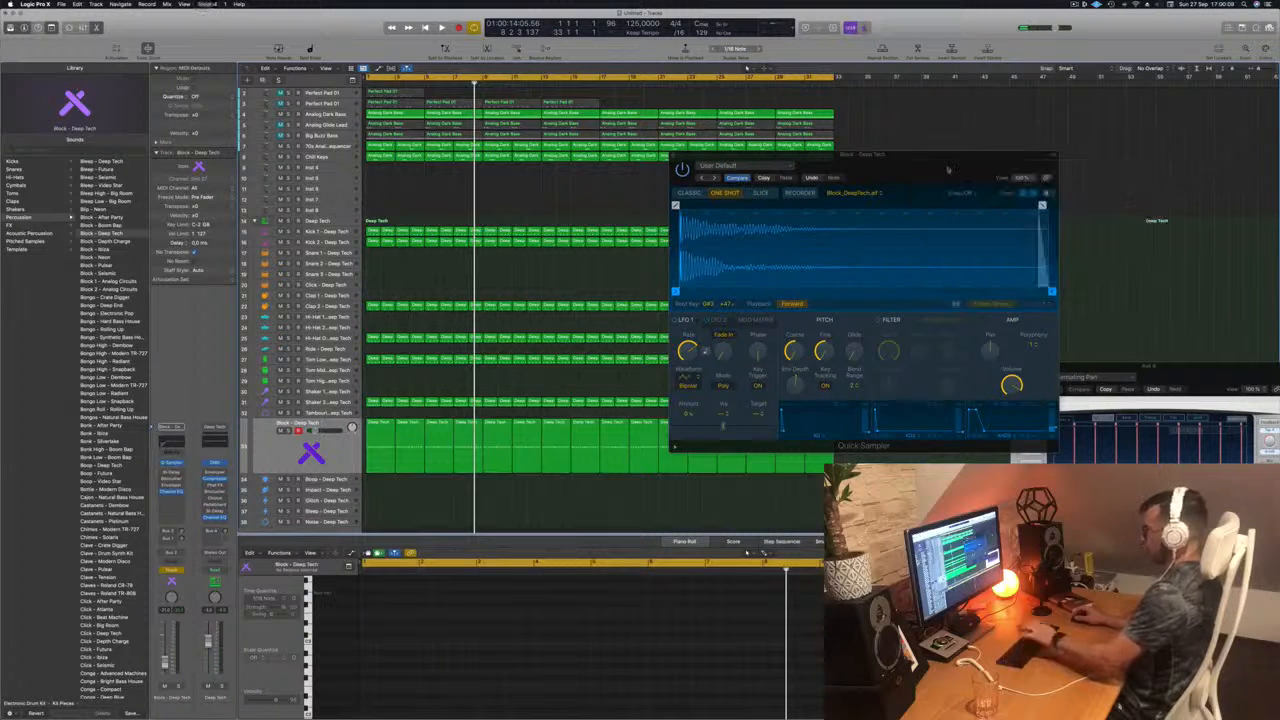
Step: Show track automation, set the Block track's automation mode to Read, and play the track from the beginning
key(a)
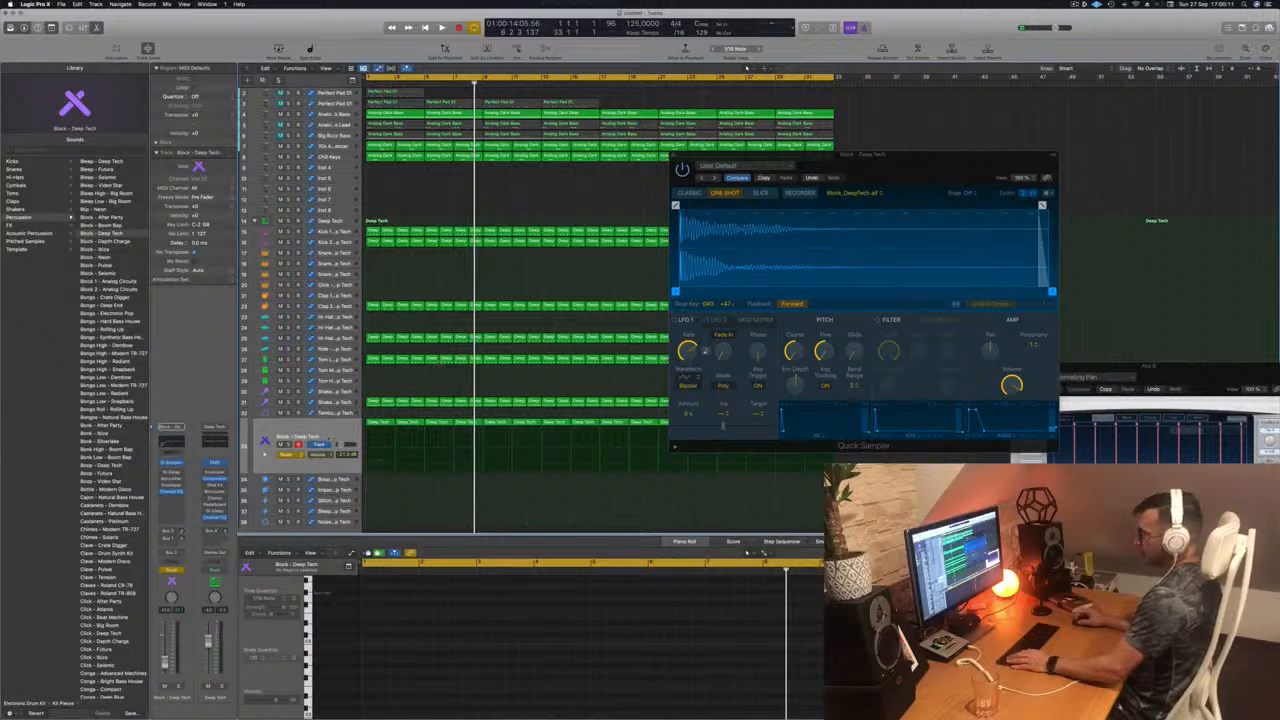
click(285, 454)
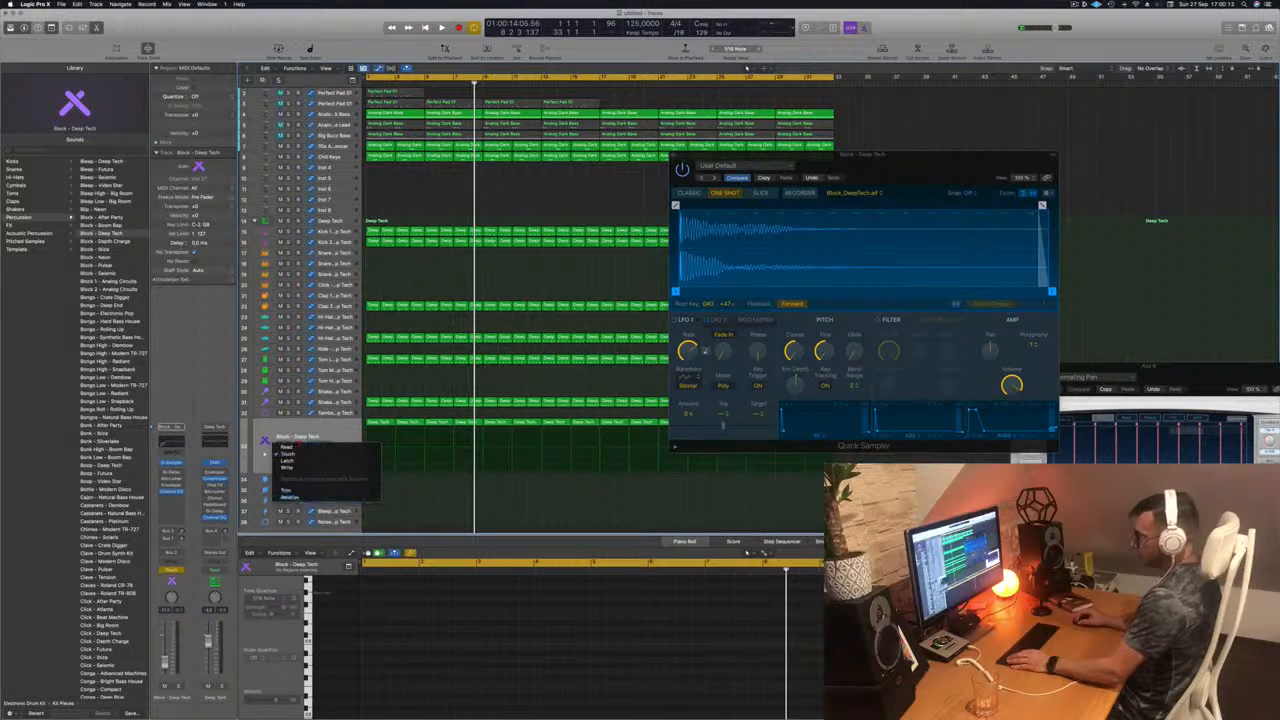
click(297, 449)
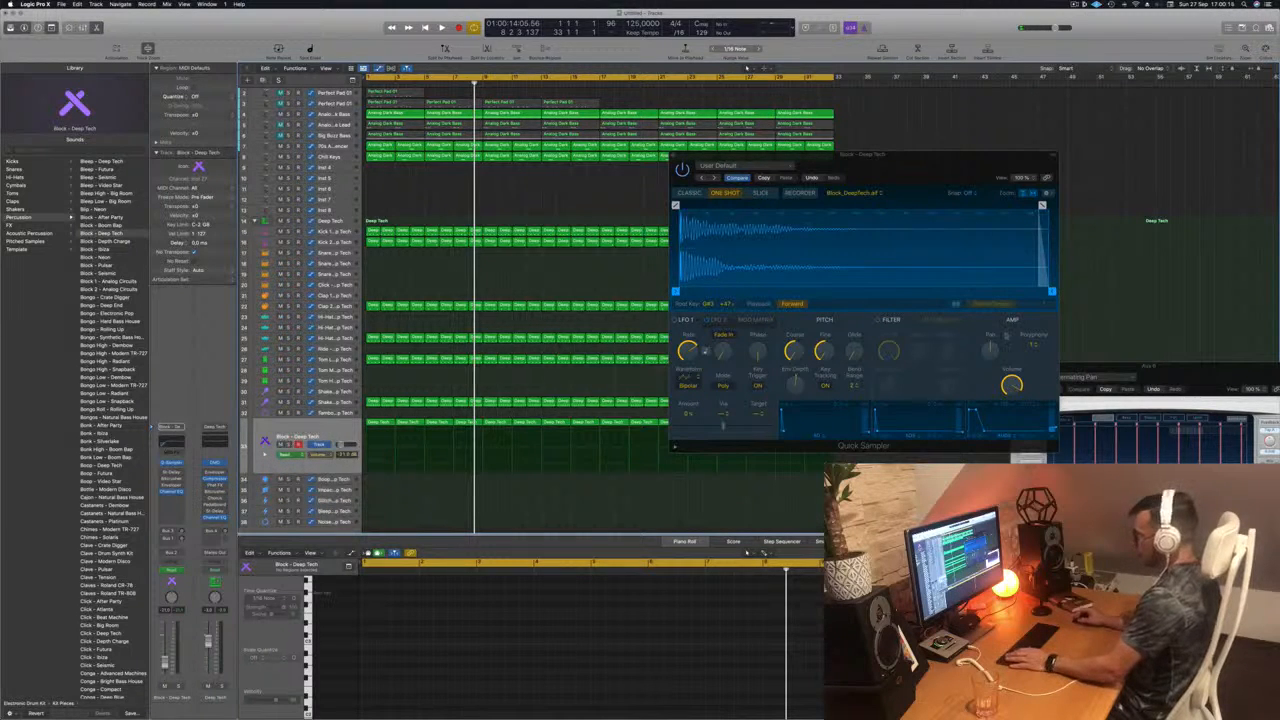
key(Return)
key(space)
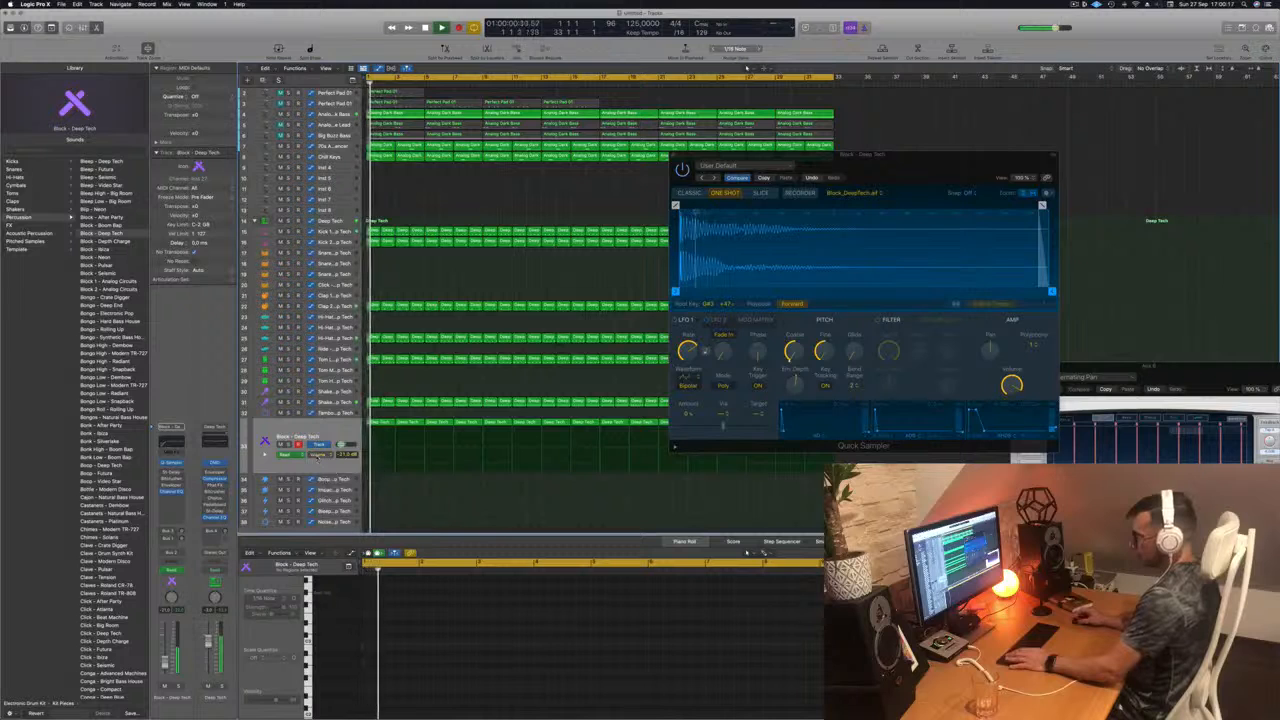
Step: Set the Block track's automation mode to Touch and try to record coarse pitch changes in its Quick Sampler during playback
click(335, 430)
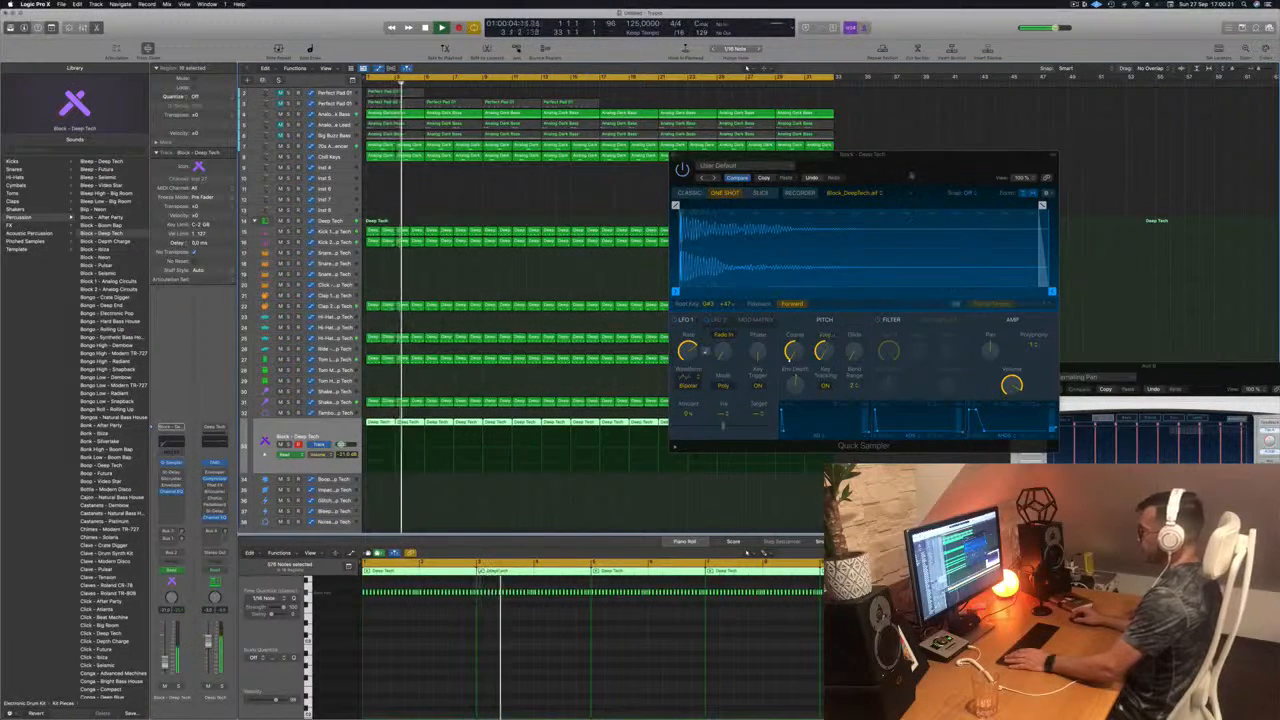
drag(910, 170, 781, 201)
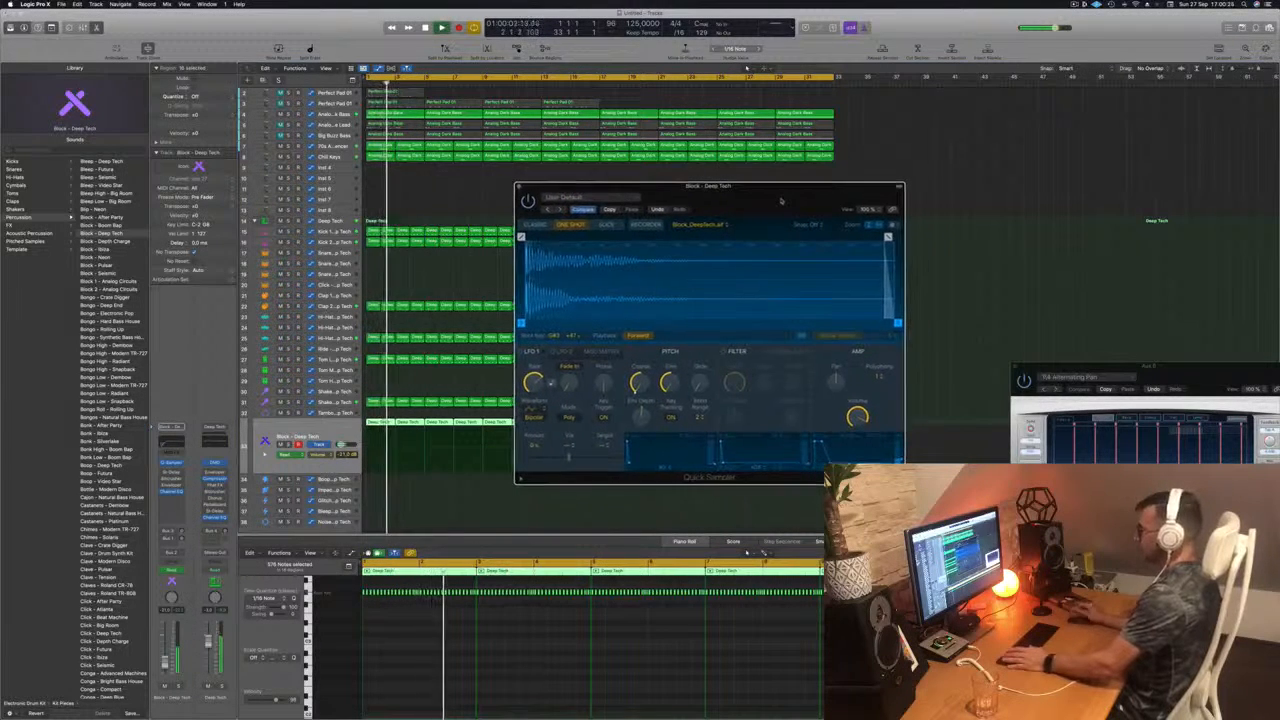
click(329, 430)
click(178, 570)
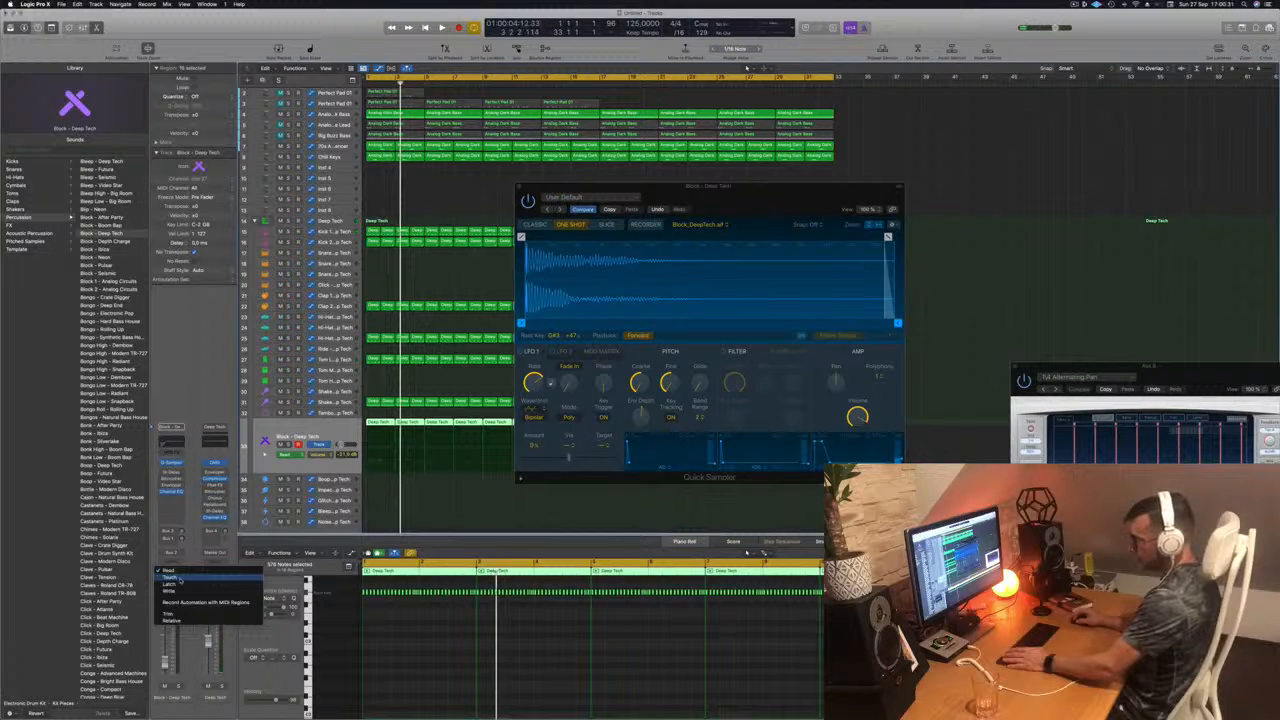
click(179, 578)
key(space)
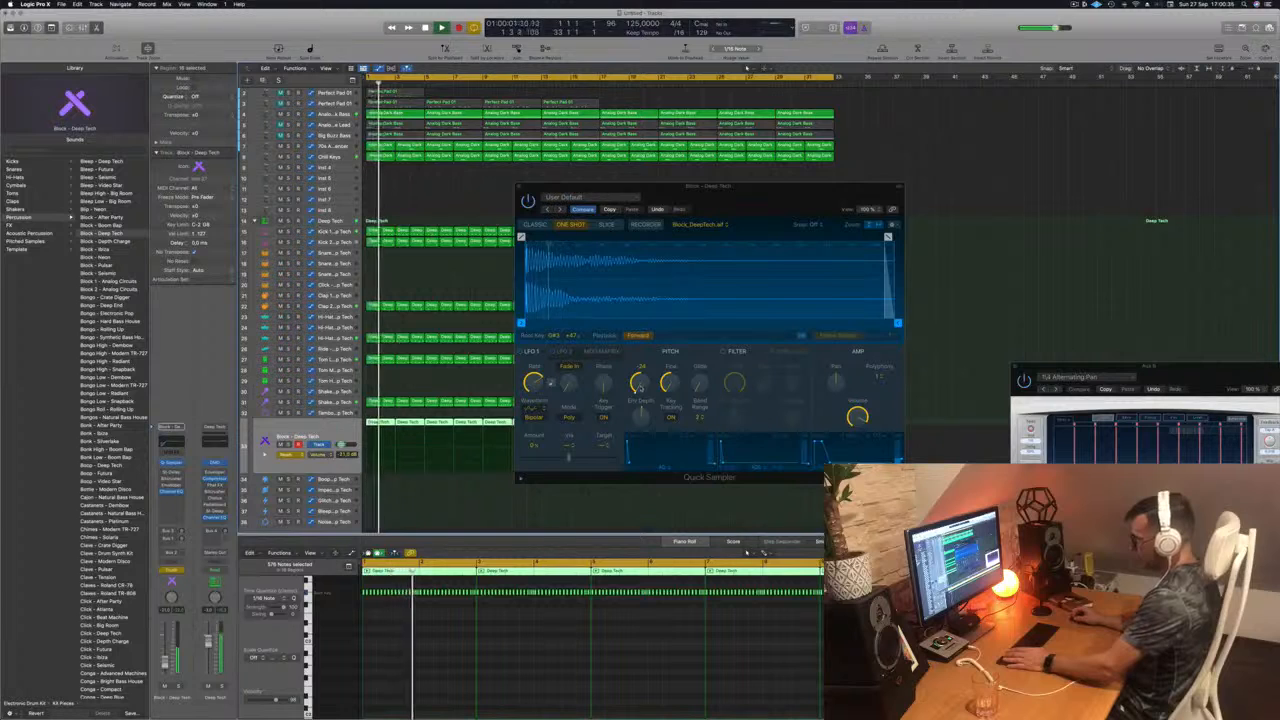
click(641, 386)
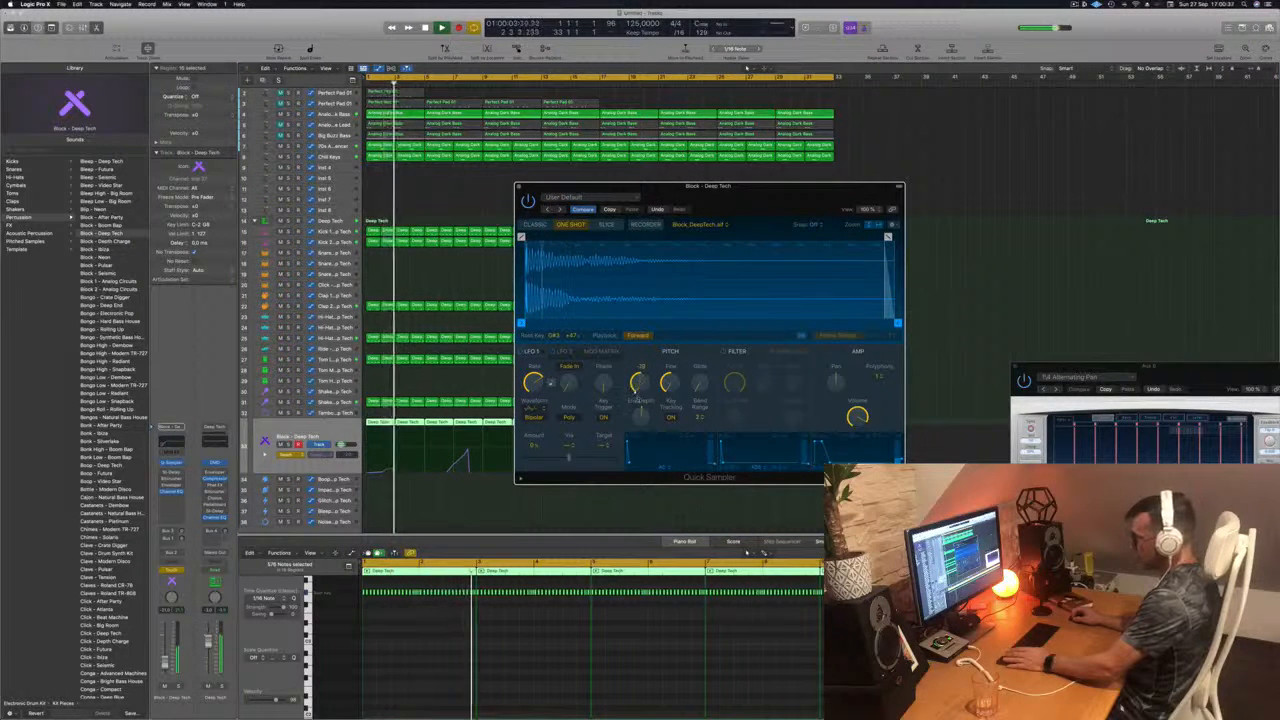
Step: Stop playback, close the Quick Sampler window, and undo the recorded coarse pitch automation
key(space)
click(520, 187)
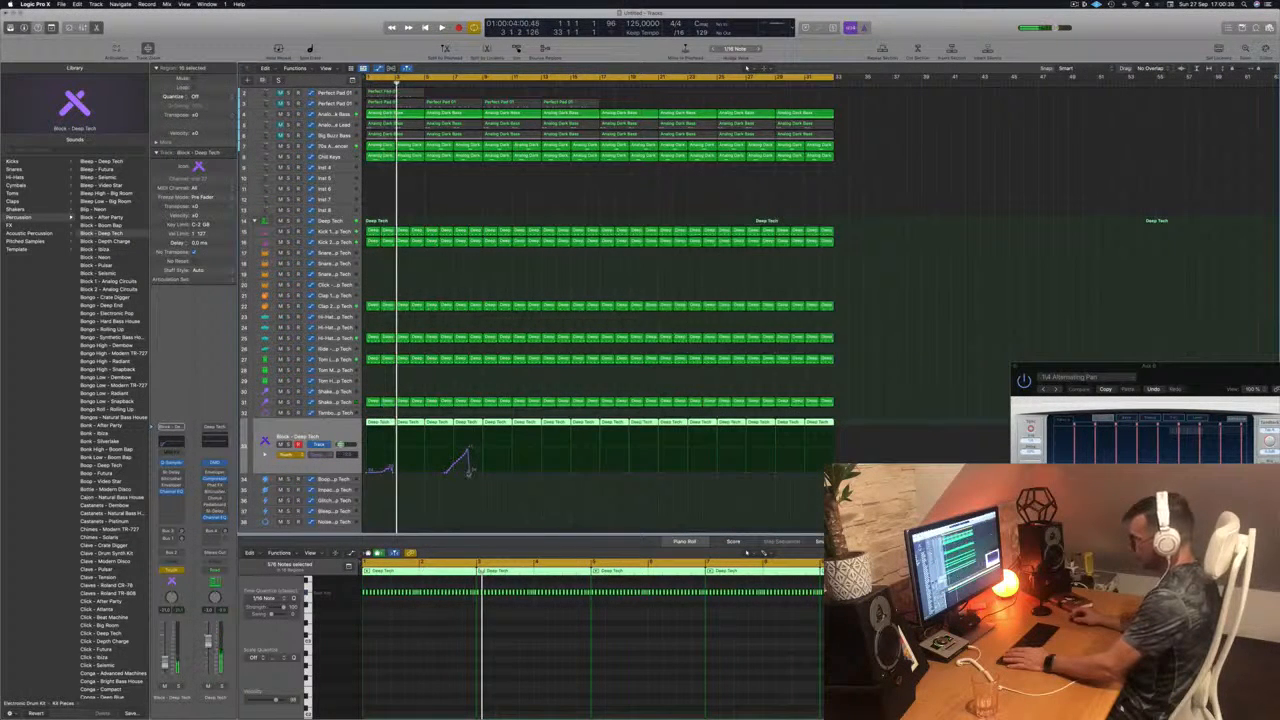
key(super+z)
Step: Return the Block track's automation mode to Read and play the track from the beginning
click(288, 455)
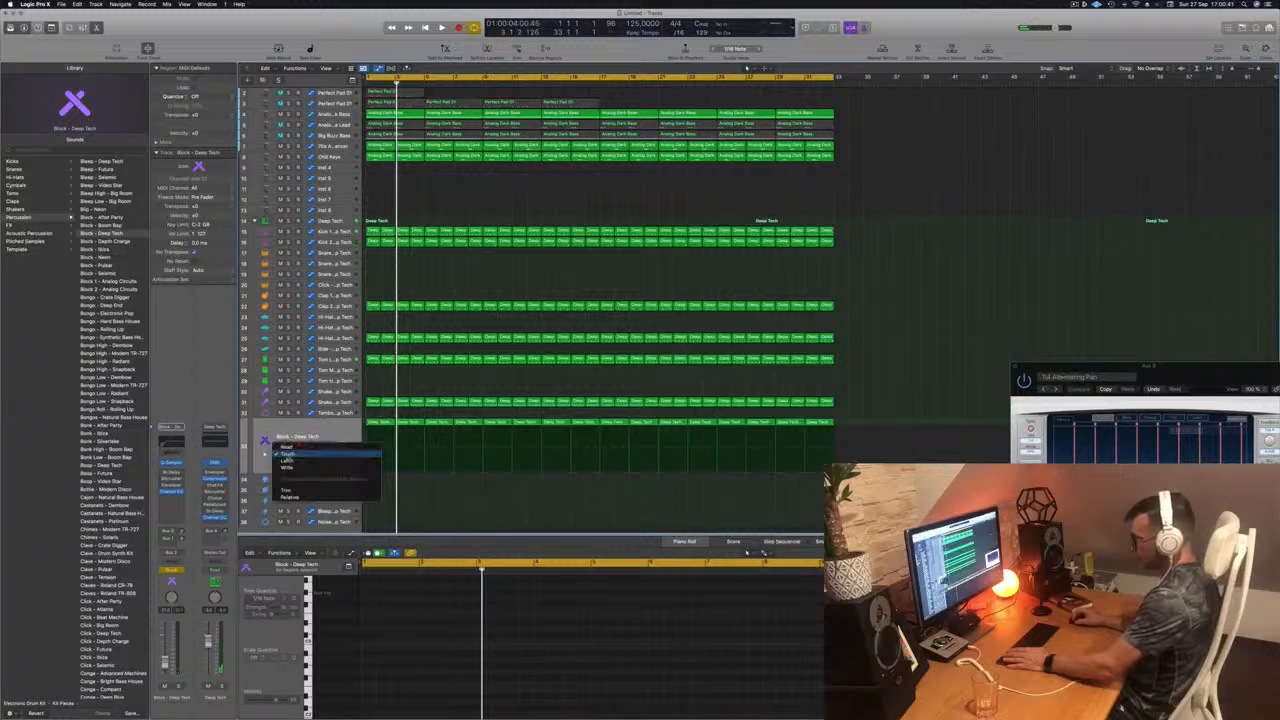
click(286, 447)
key(space)
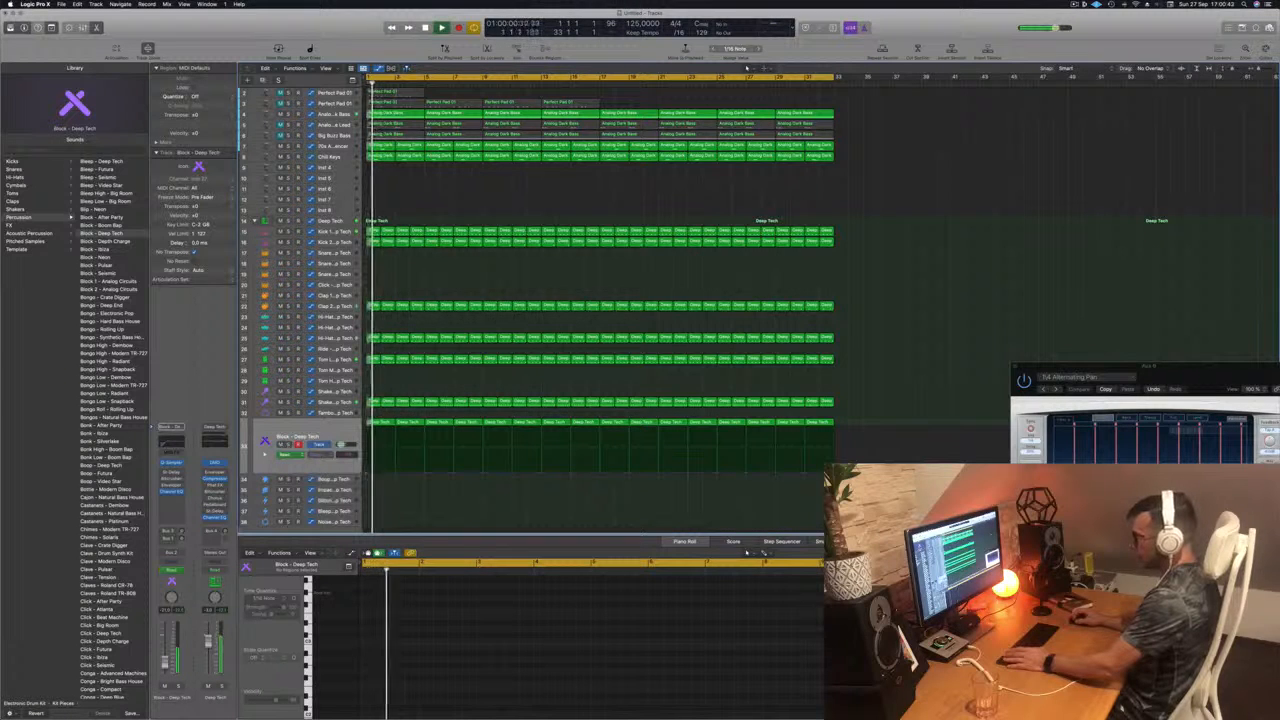
Step: Shape the Block track's automation as a rising ramp from bar 7 to bar 9 with a sharp drop at bar 9, then stop playback
click(377, 473)
drag(377, 473, 483, 474)
scroll(517, 447, up, 5)
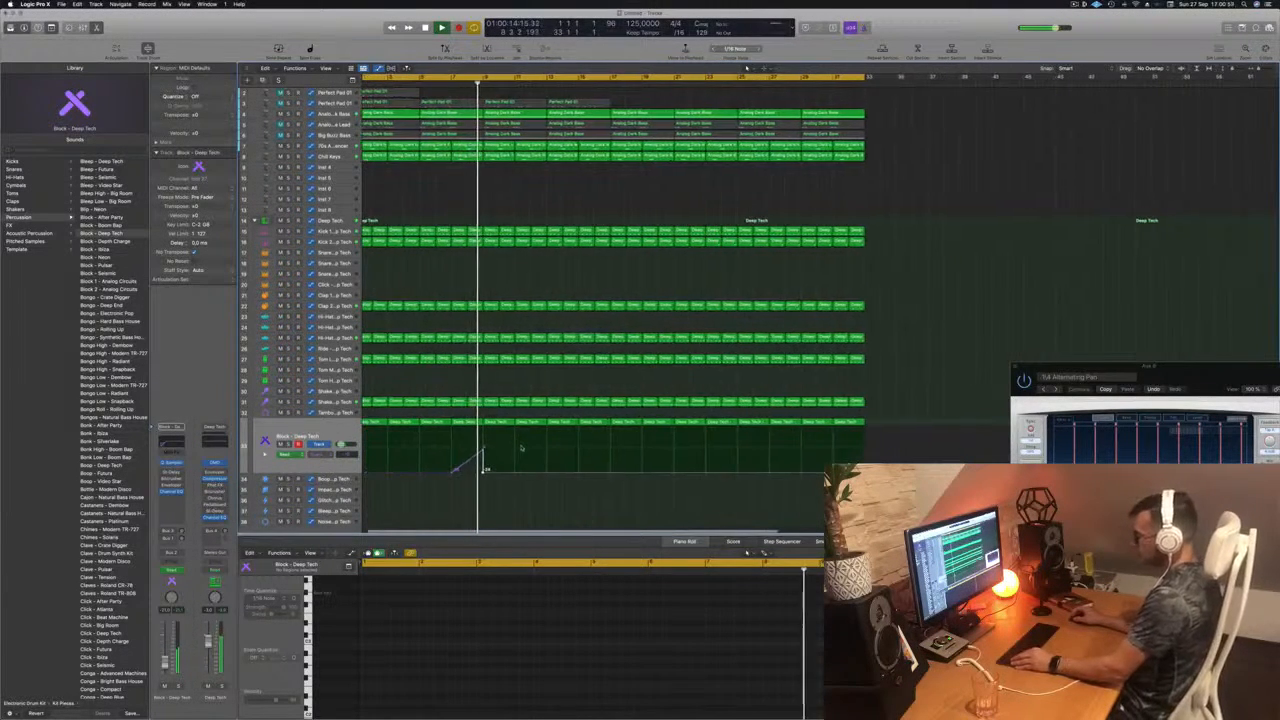
scroll(520, 449, left, 1)
scroll(520, 447, down, 1)
key(space)
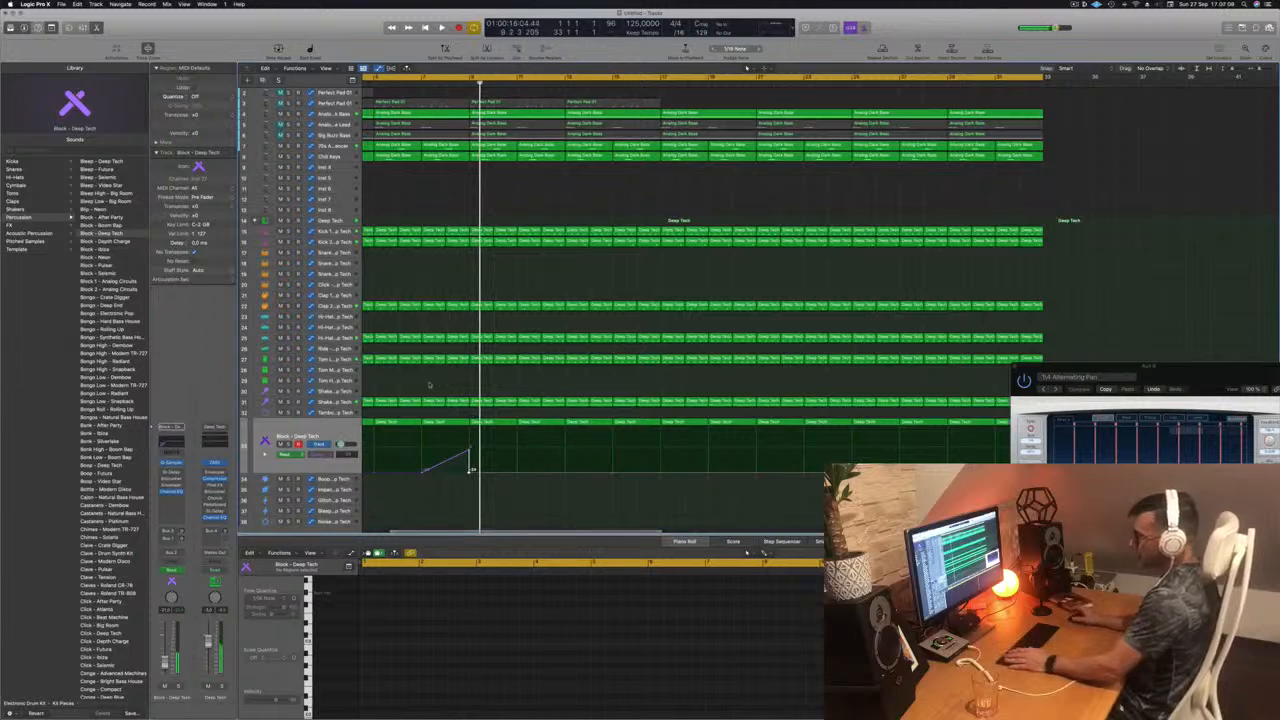
Step: Copy the Block region at bar 9 down to the Impact track and marquee its notes in the Piano Roll
scroll(430, 381, down, 1)
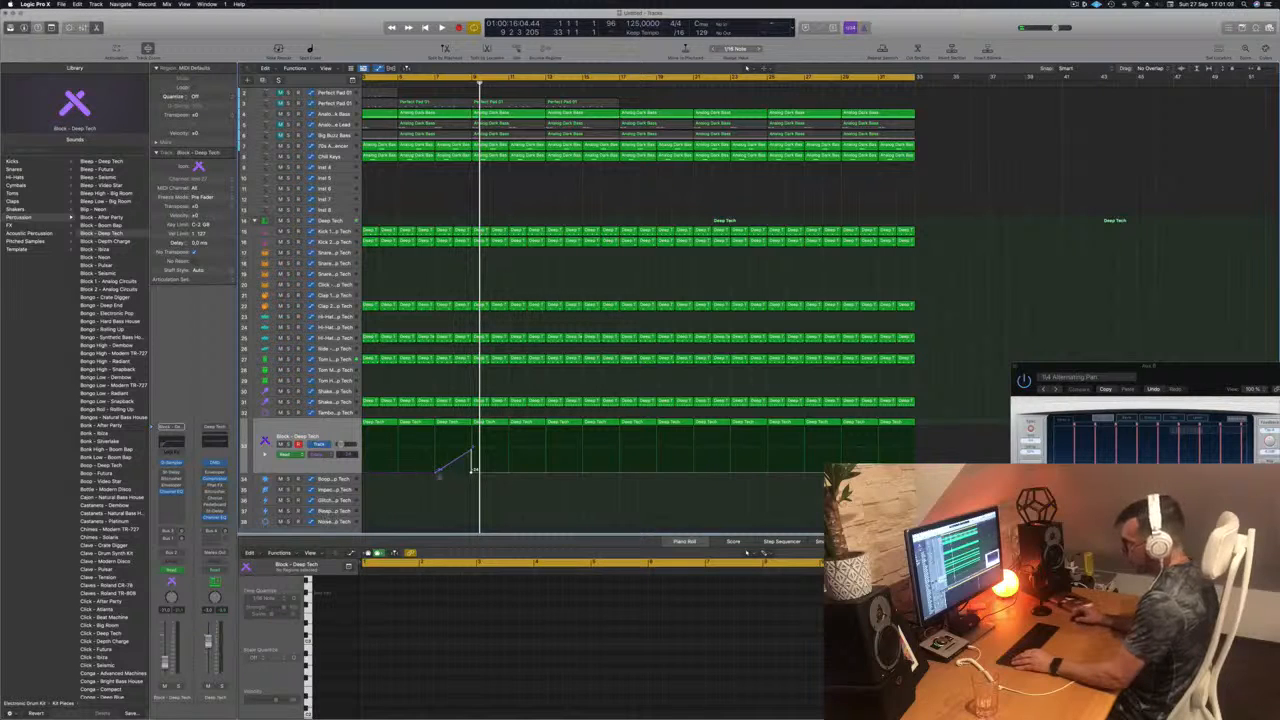
drag(484, 424, 485, 481)
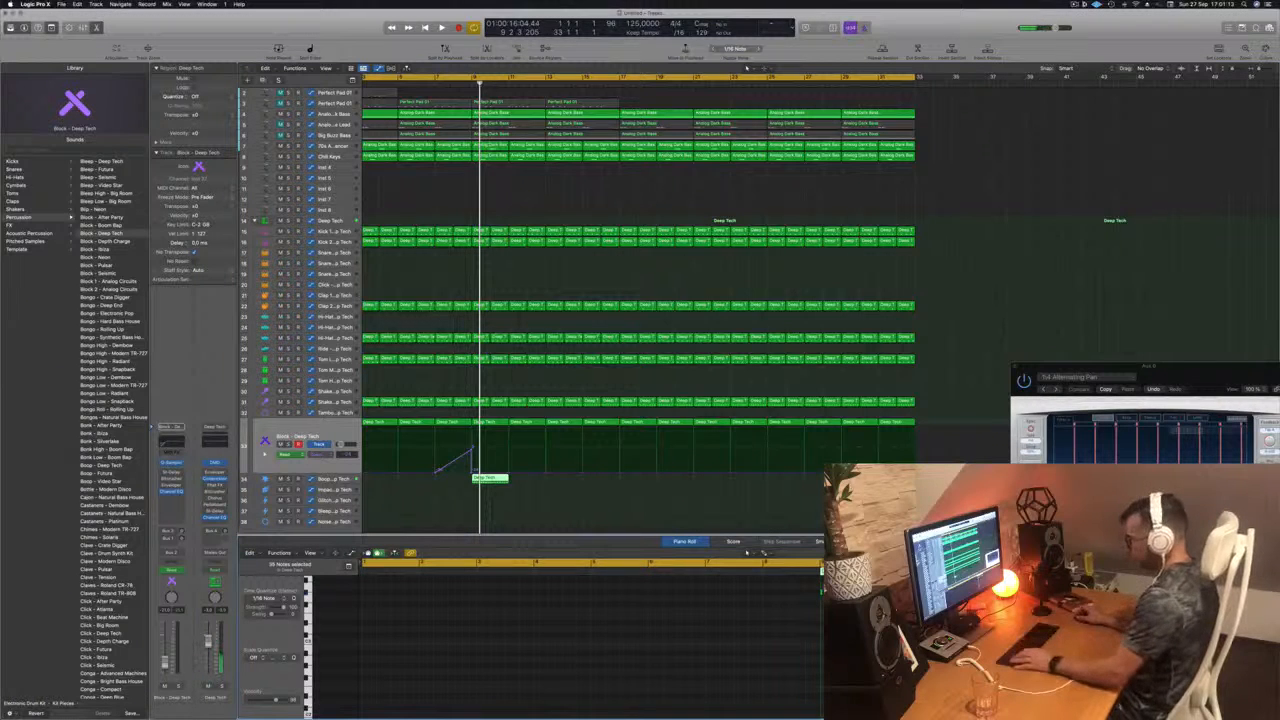
click(487, 479)
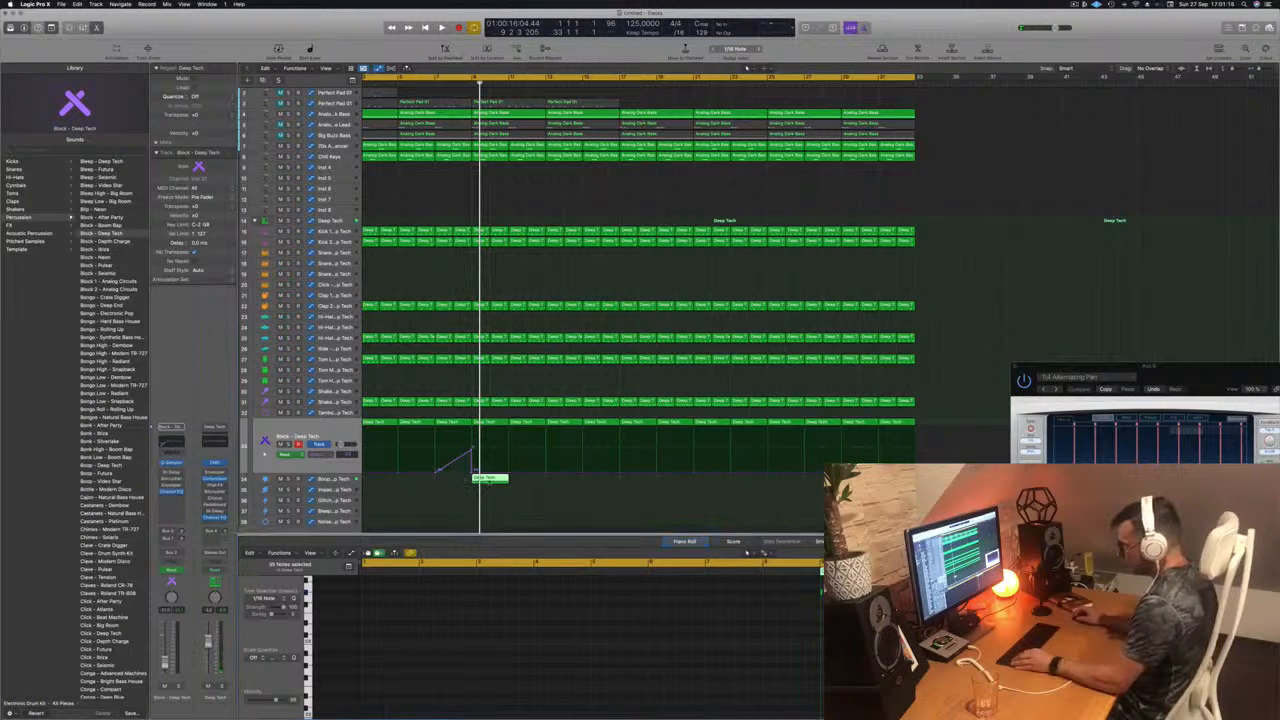
drag(488, 480, 490, 491)
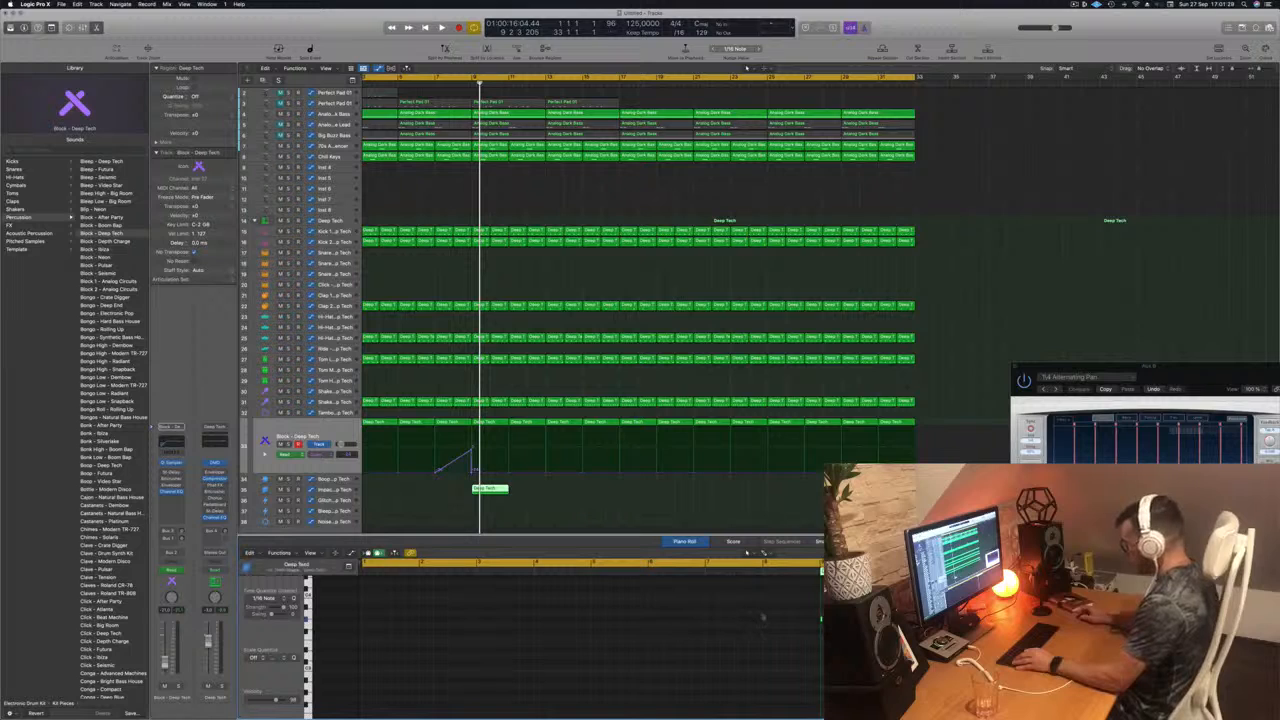
drag(752, 609, 838, 643)
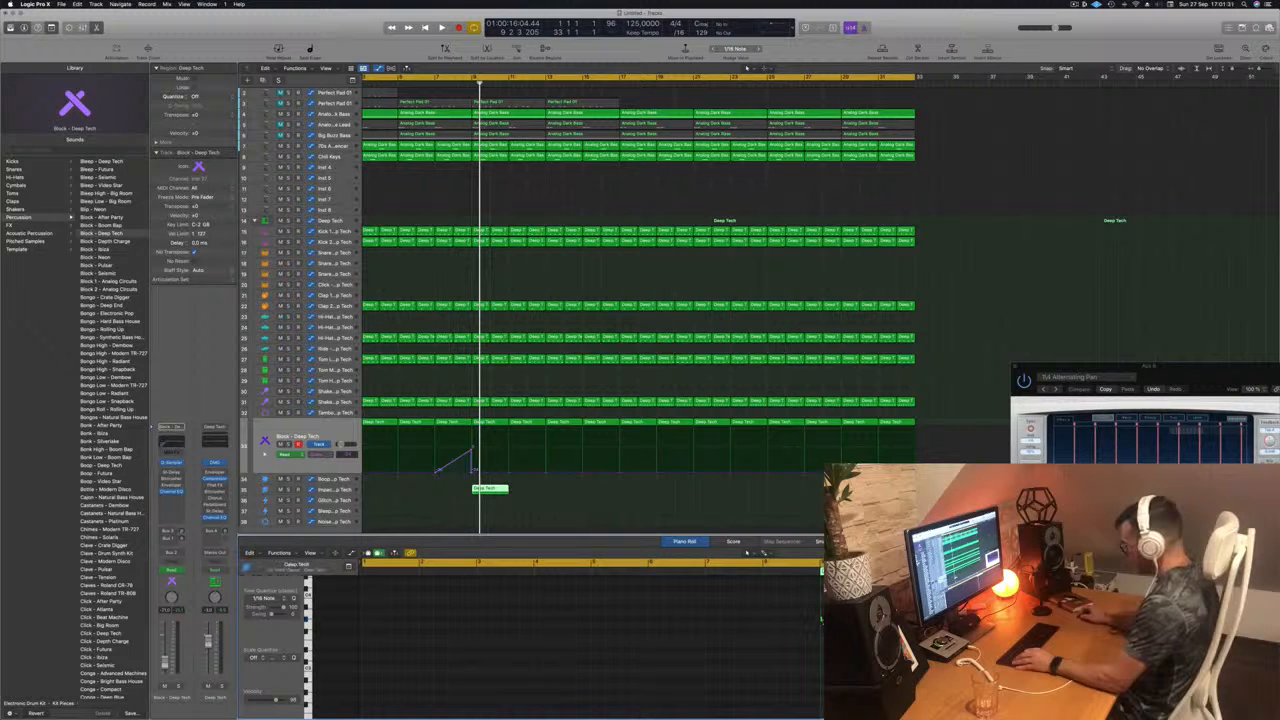
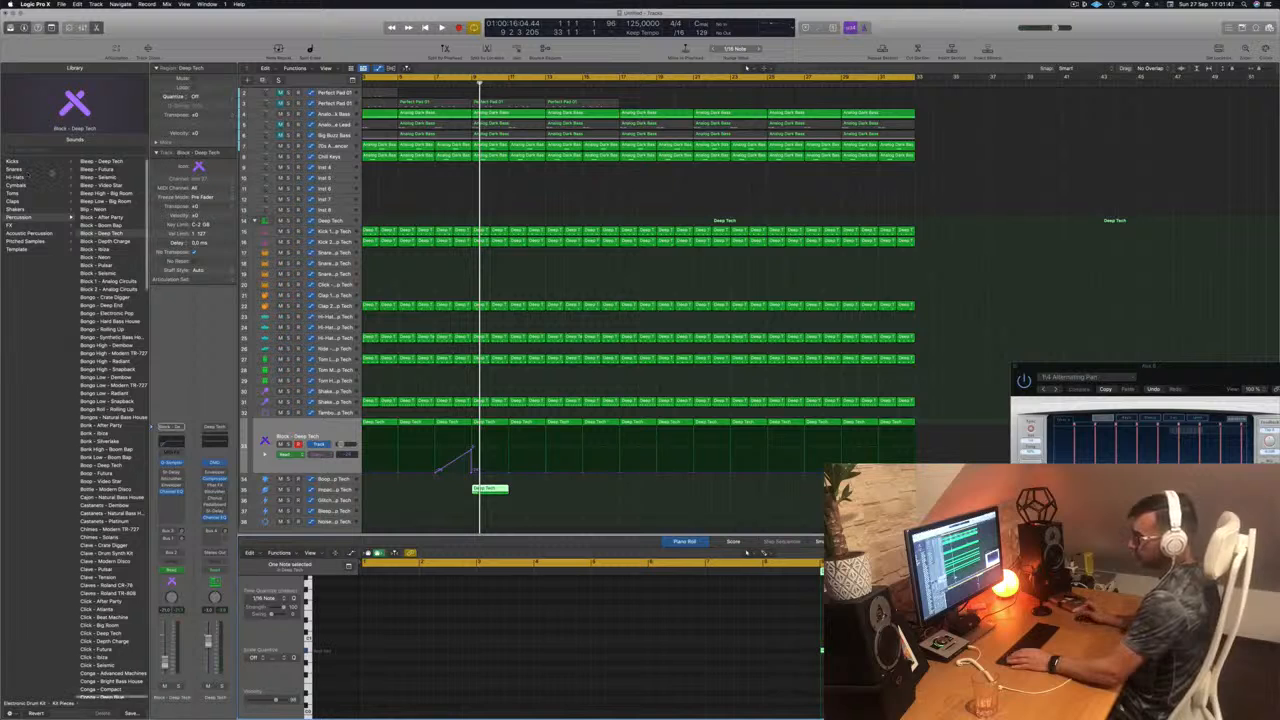
Step: Try the Crash - 808 Flex cymbal patch on the Block track and play the transition into bar 9
click(15, 185)
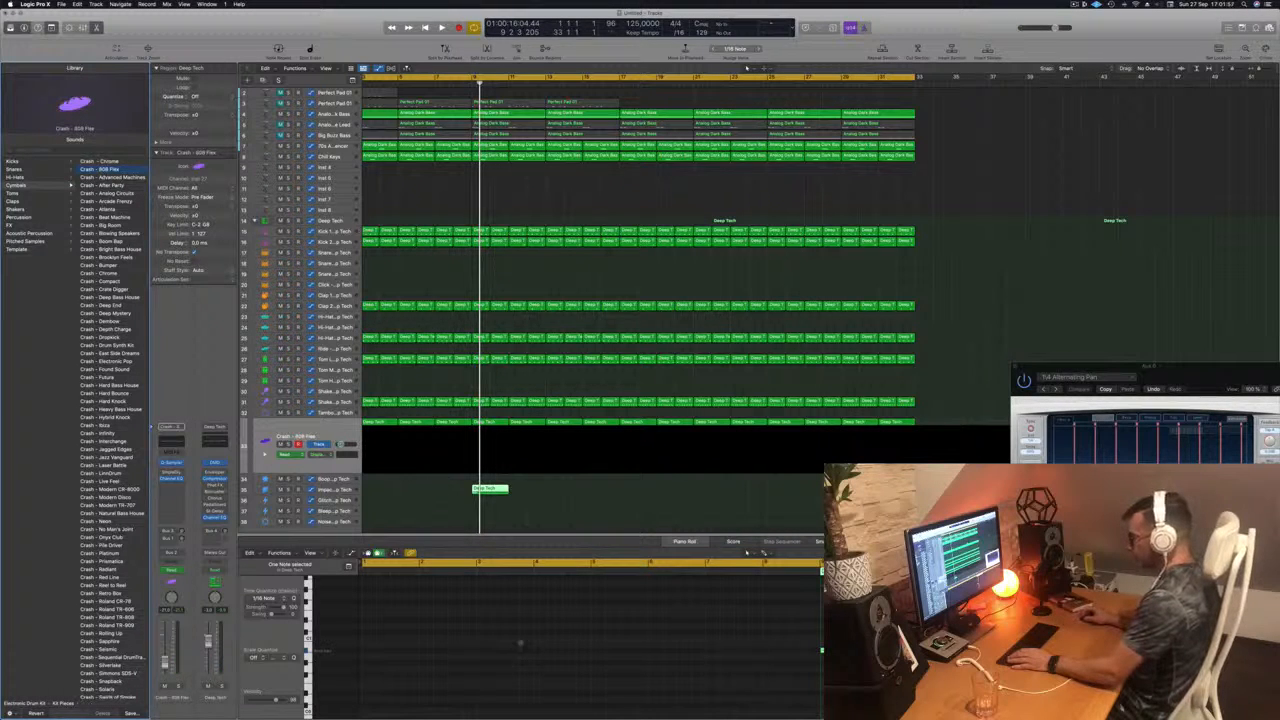
key(space)
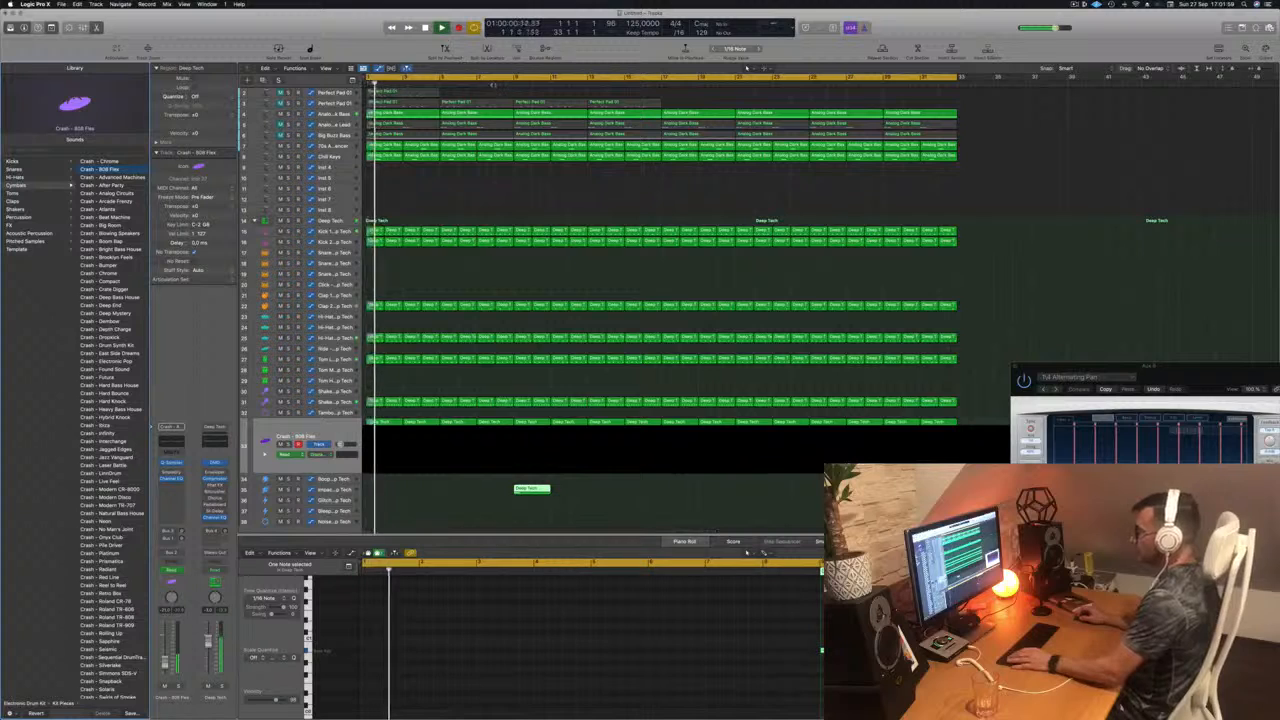
key(super+Left)
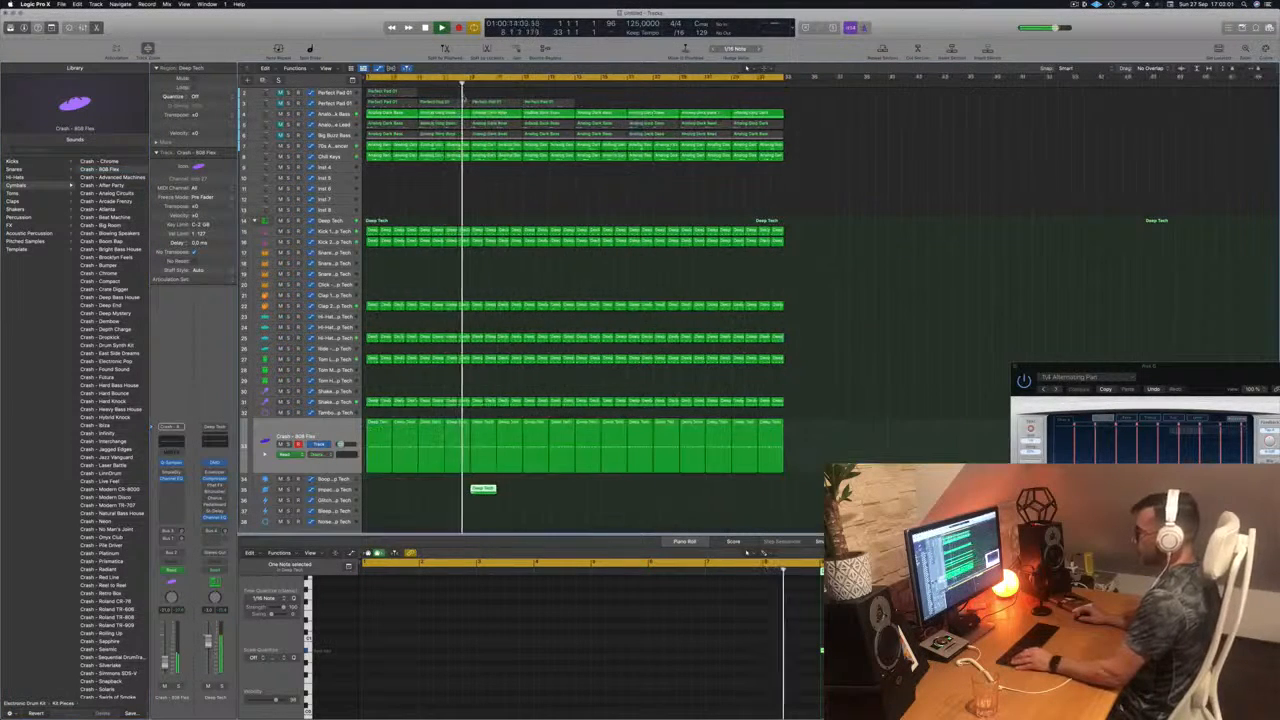
click(440, 86)
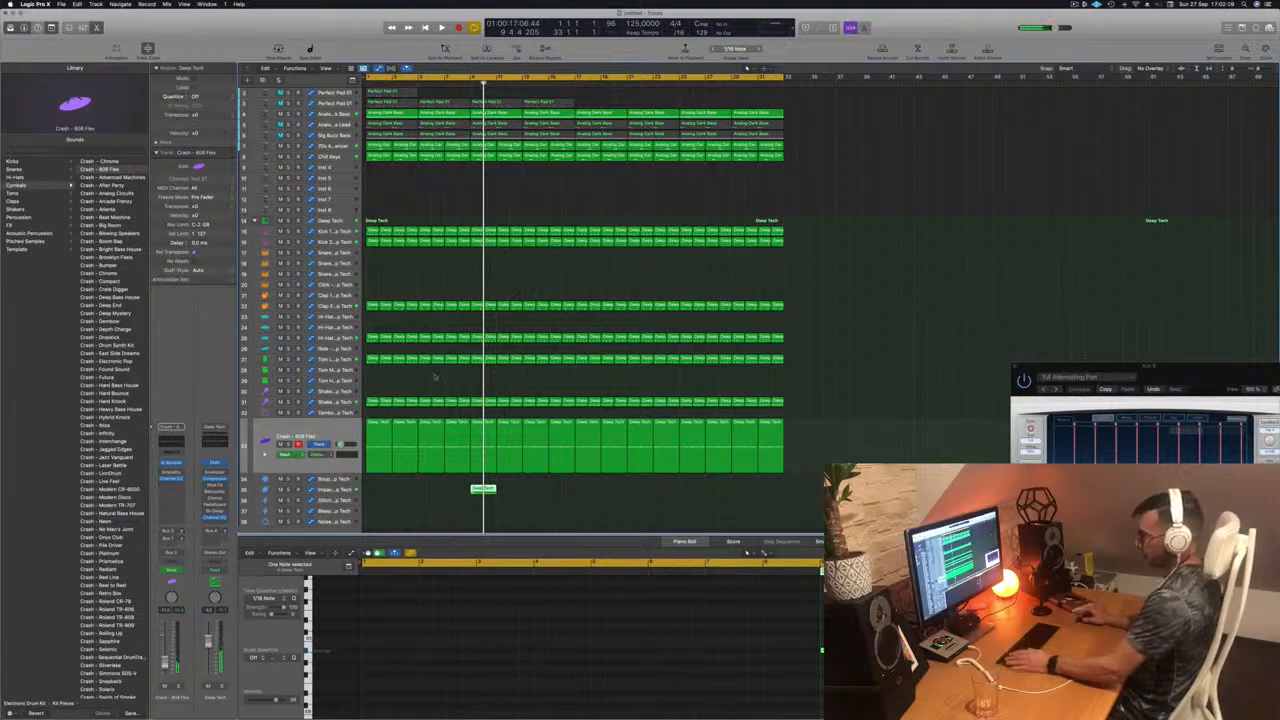
Step: Undo the Block track's patch change and replay the lead-in to bar 9
click(324, 436)
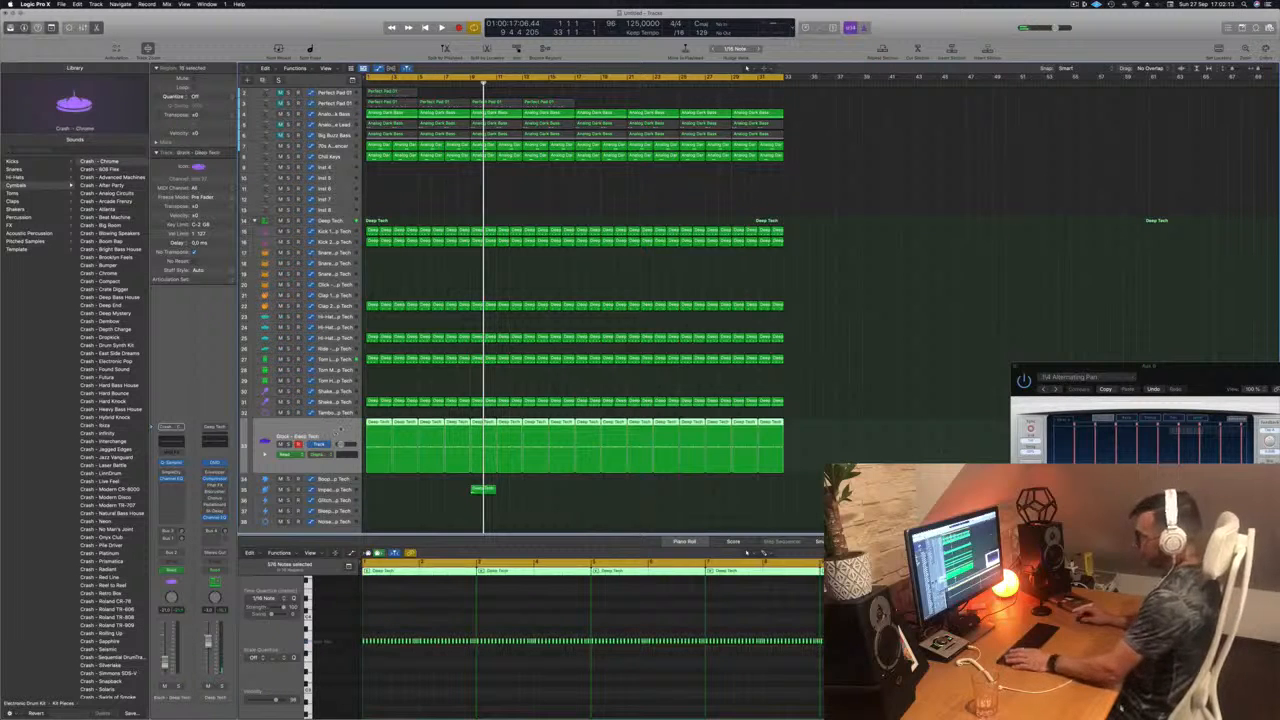
key(space)
key(shift+period)
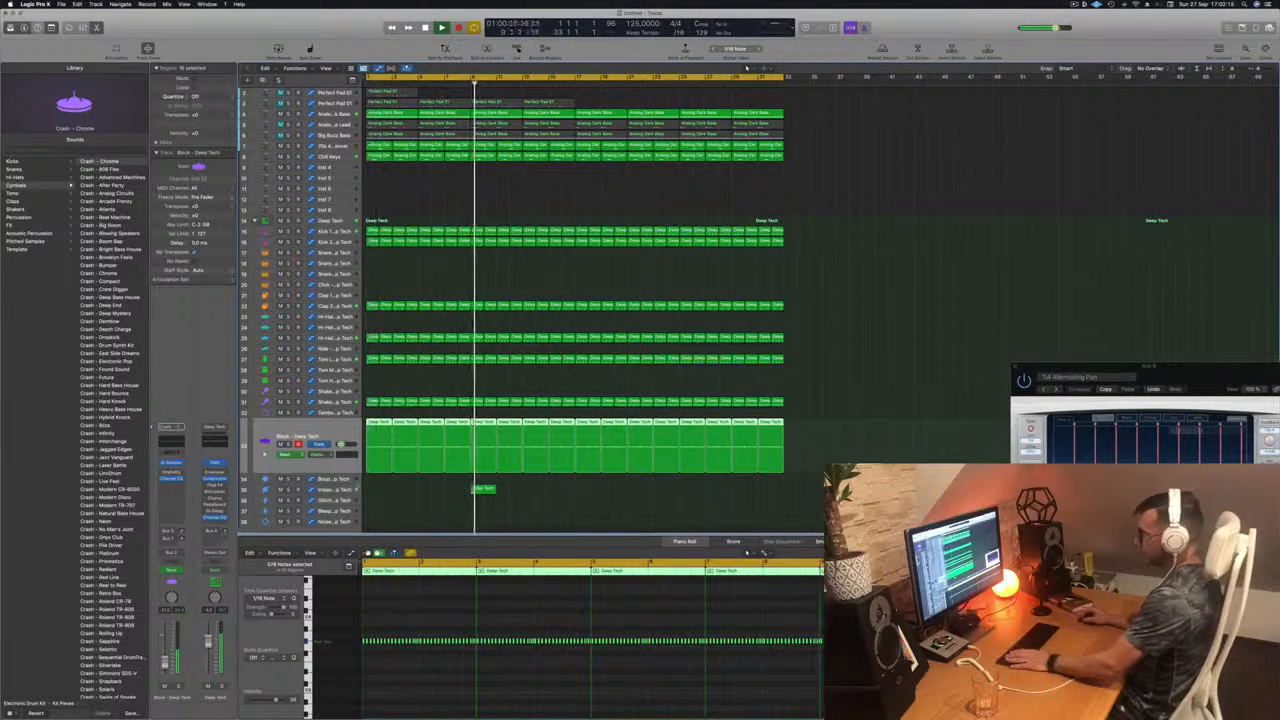
Step: Load the Crash - 808 Flex cymbal patch on the Impact track and play the arrangement around bar 9
click(335, 488)
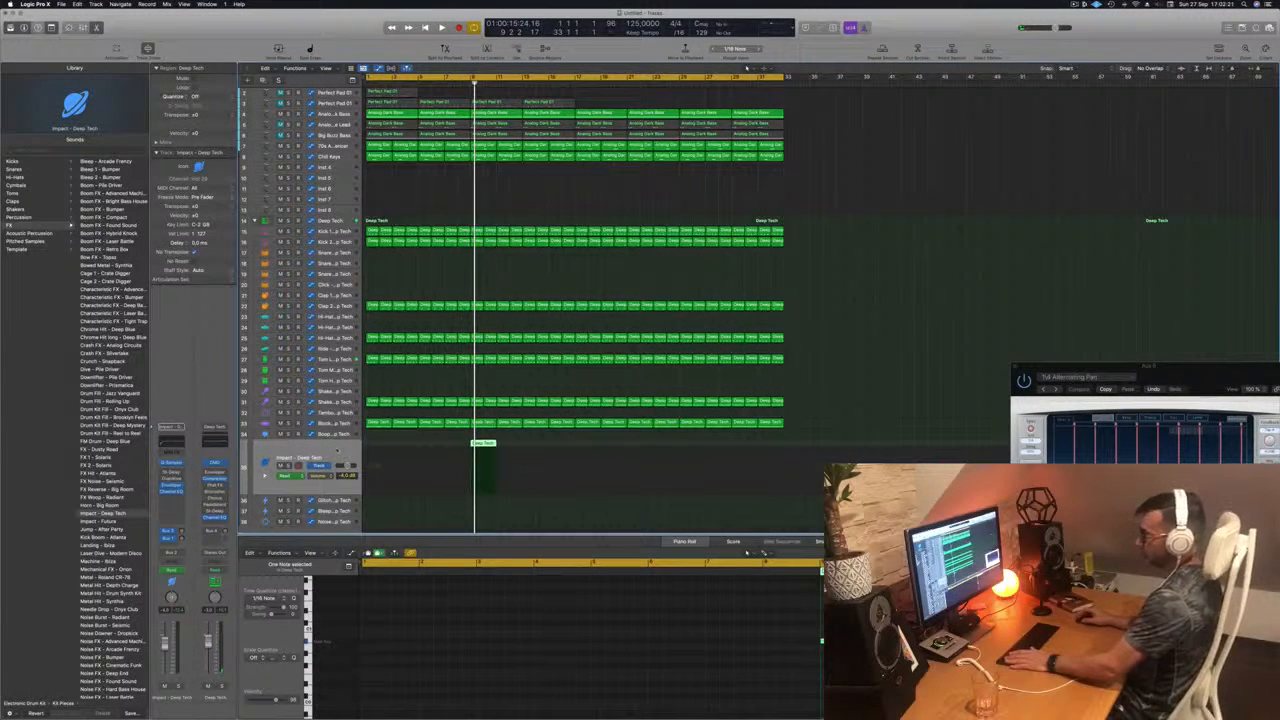
click(16, 185)
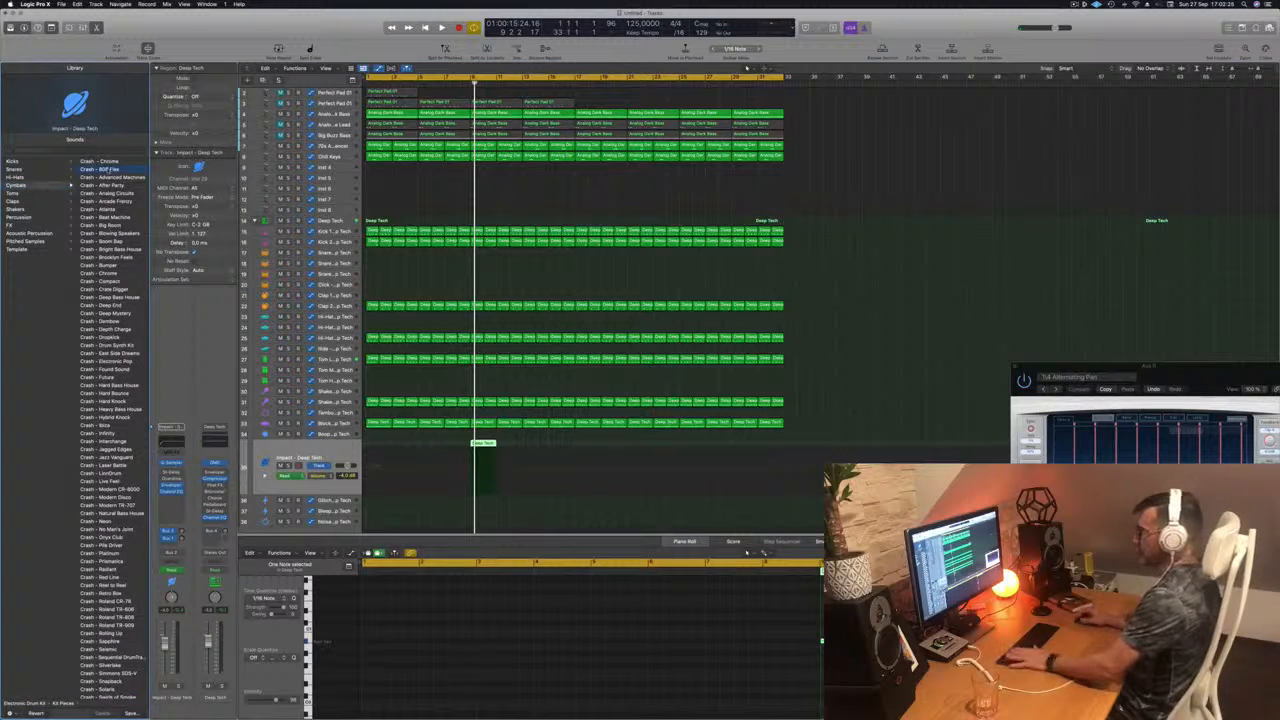
key(space)
click(472, 83)
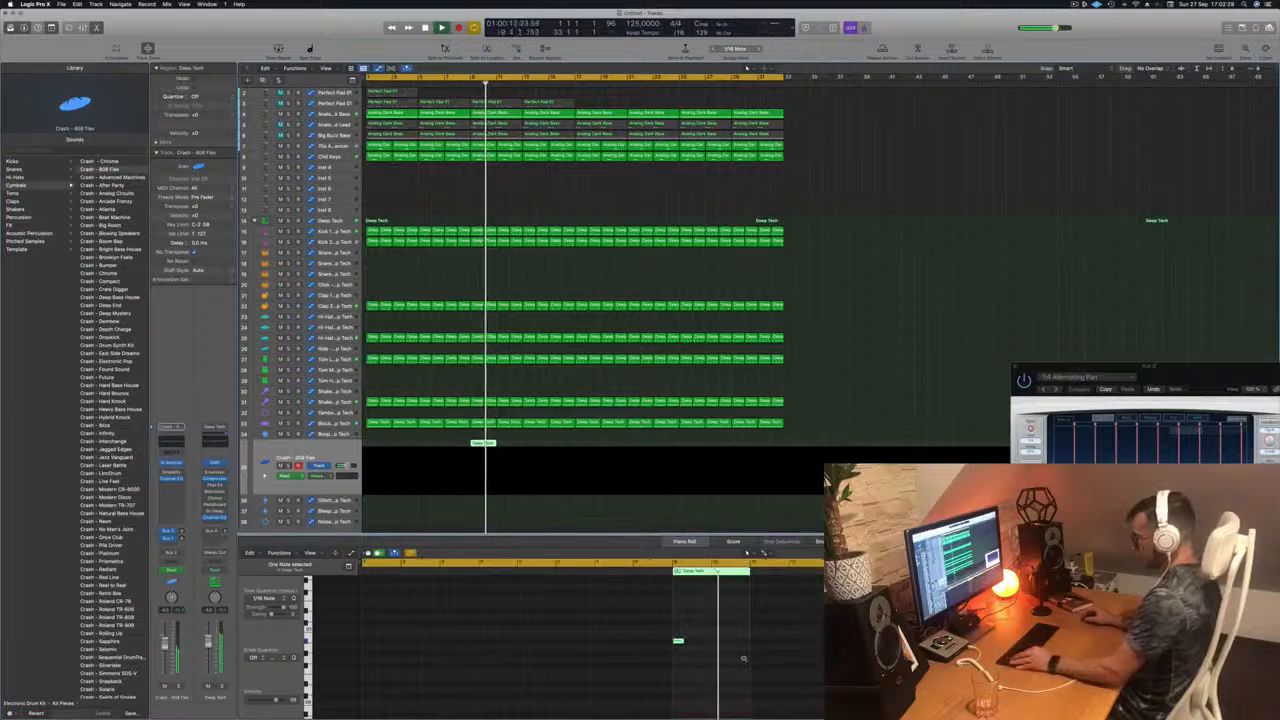
Step: Raise the pitch of the crash note at bar 9 in the Piano Roll
click(670, 642)
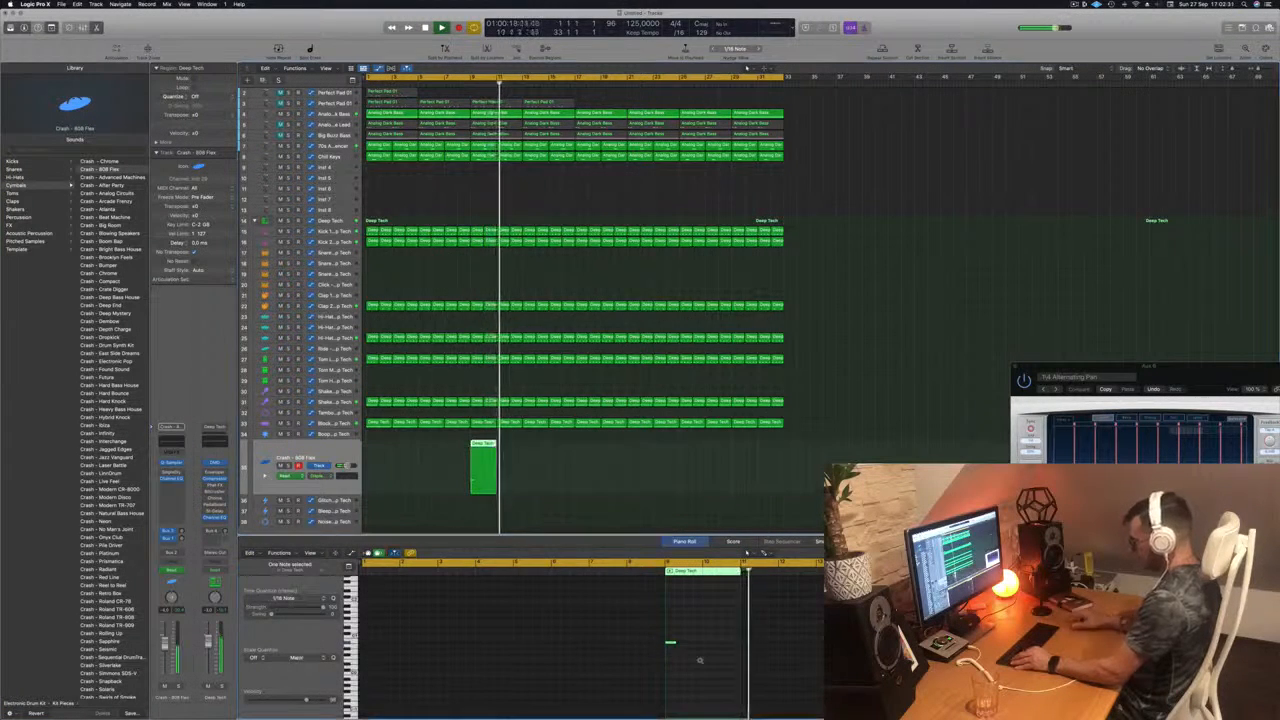
key(alt+shift+Up)
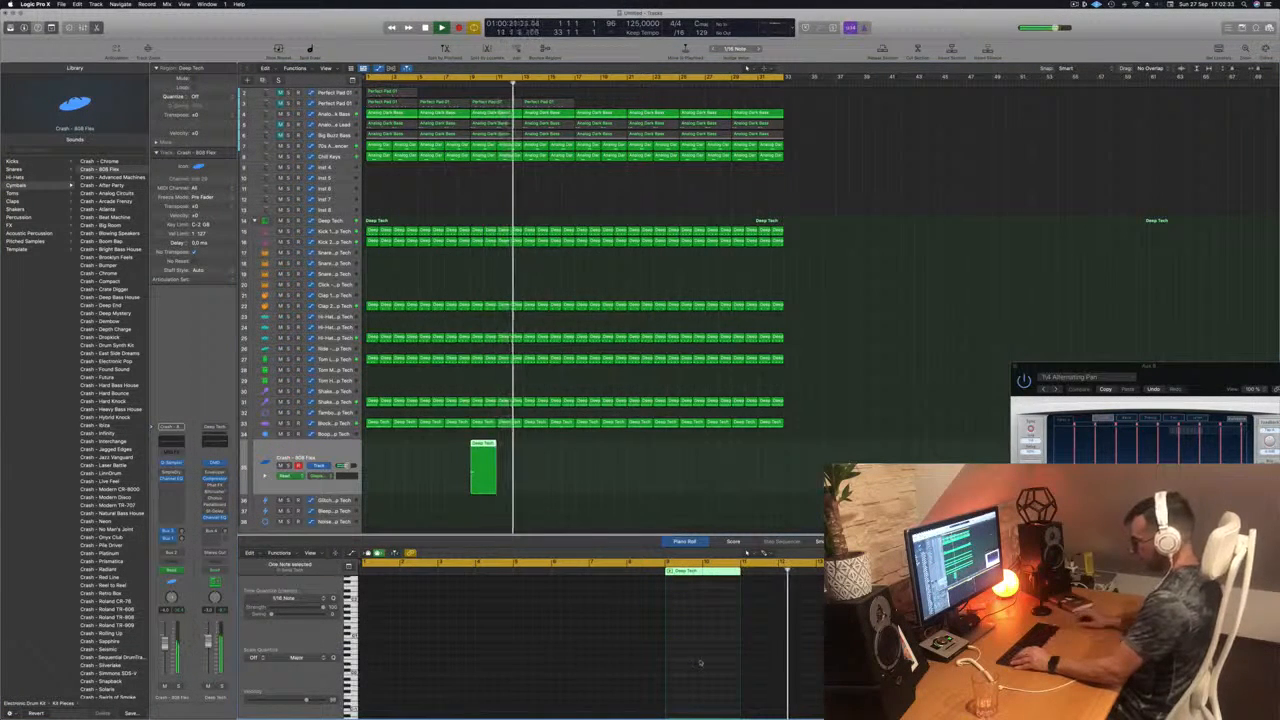
key(alt+shift+Up)
scroll(629, 663, up, 6)
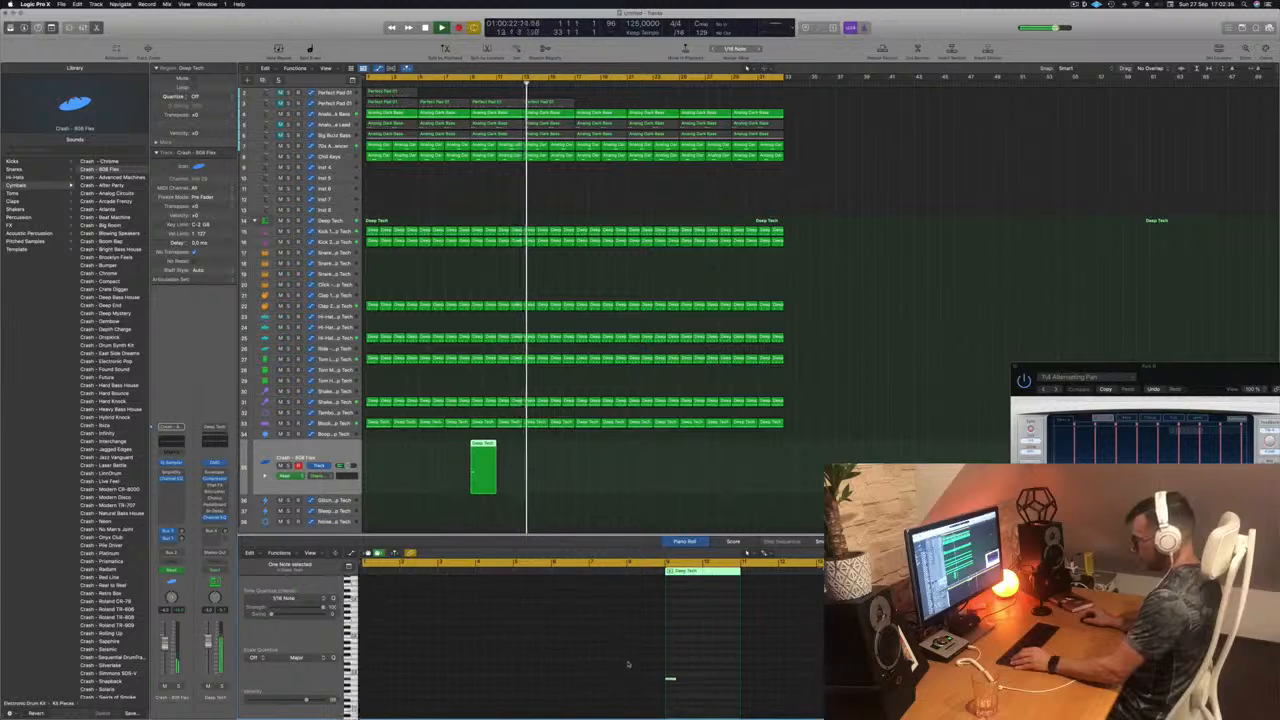
scroll(630, 664, down, 5)
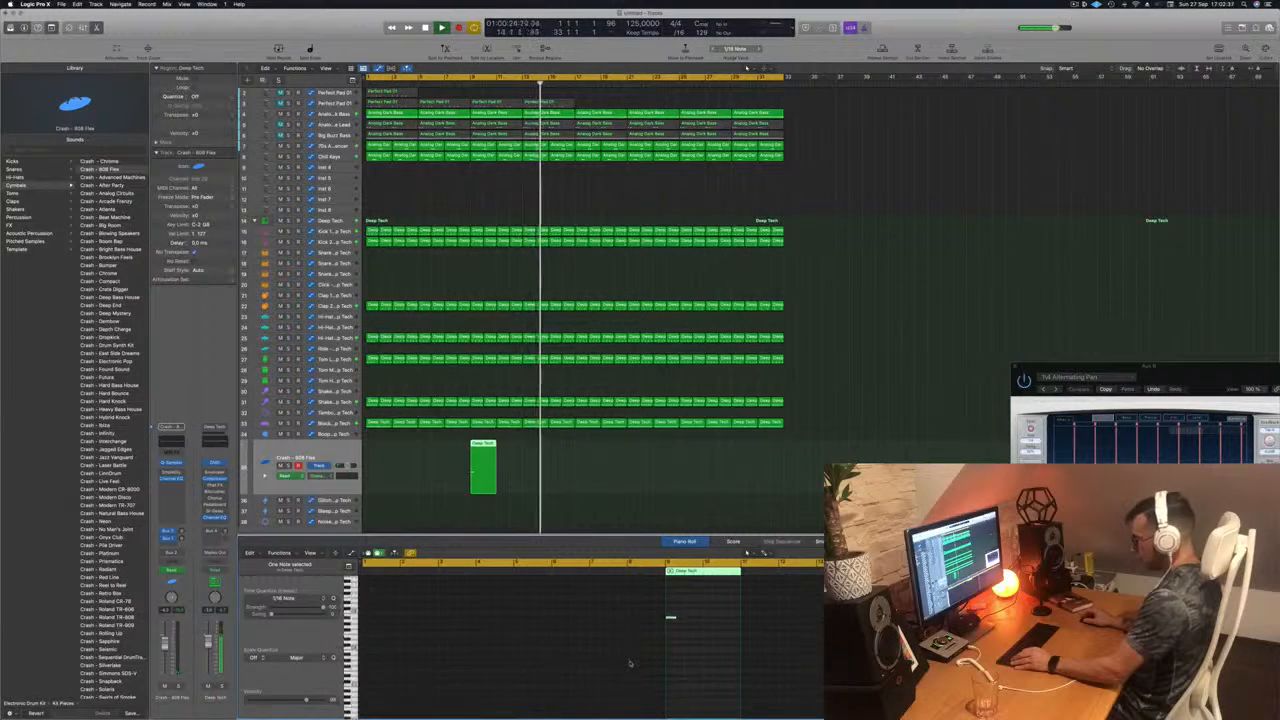
scroll(631, 661, up, 3)
scroll(631, 661, up, 4)
scroll(643, 662, left, 8)
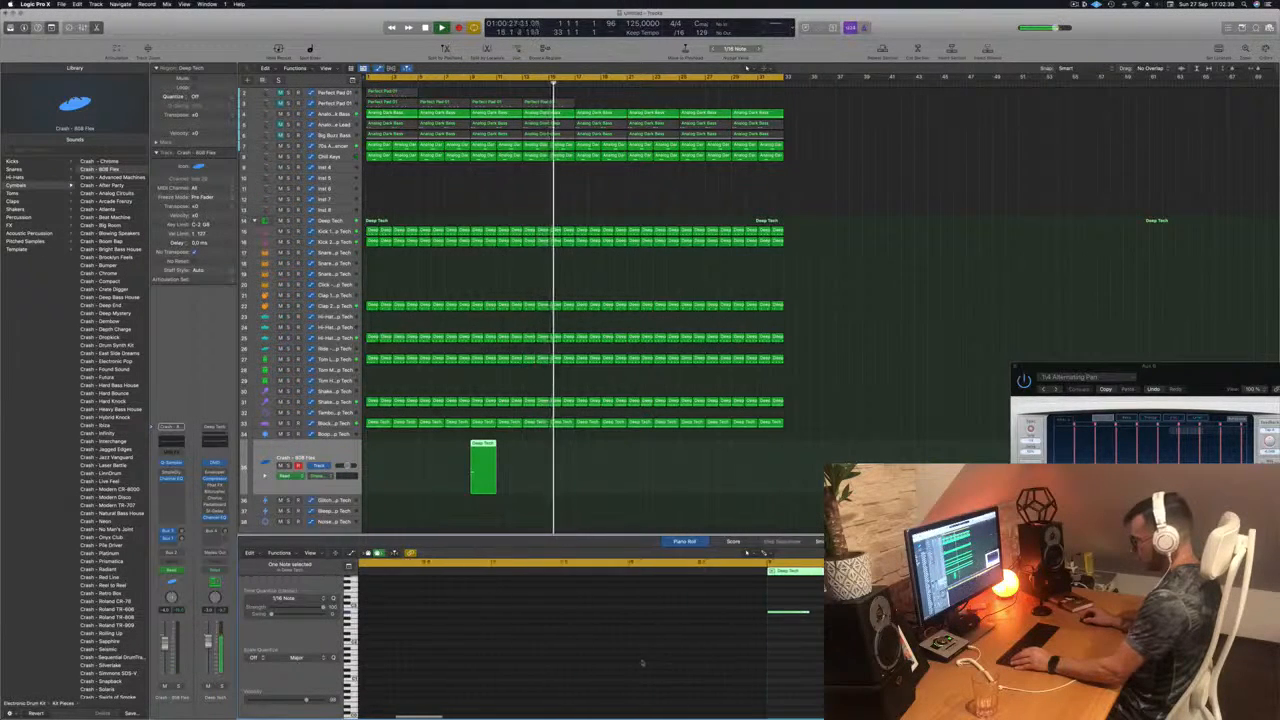
scroll(646, 660, up, 3)
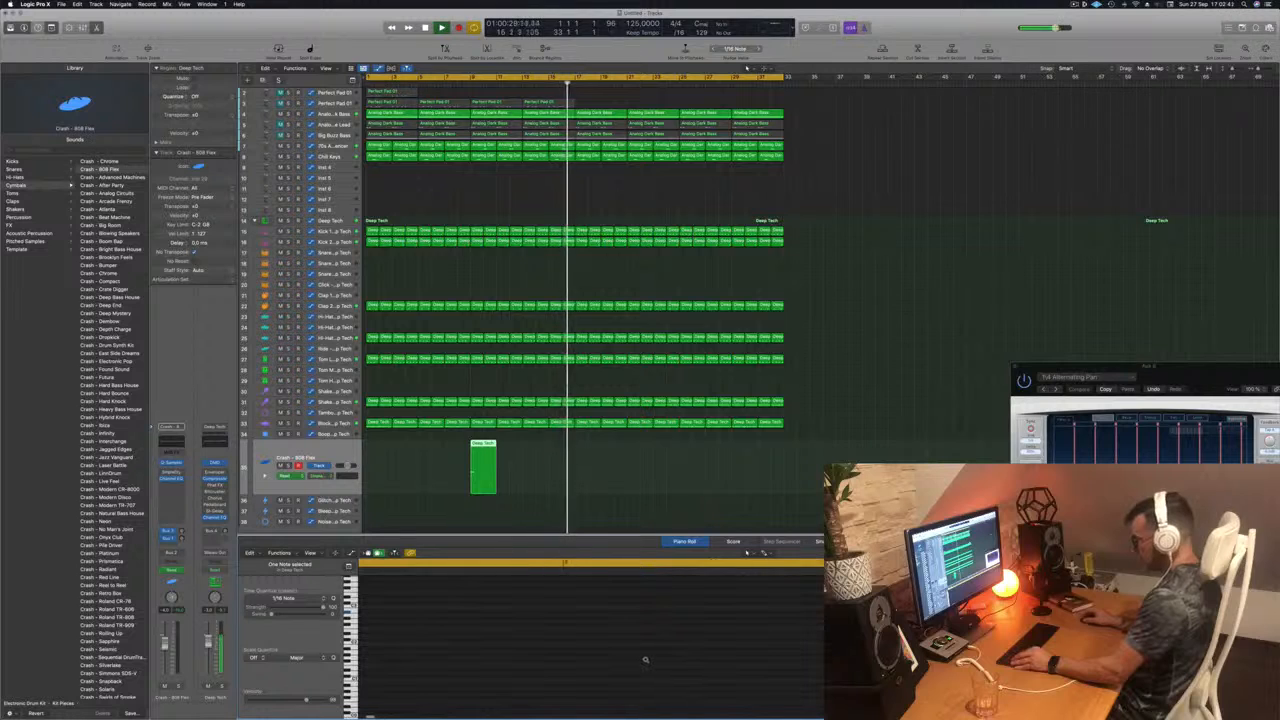
scroll(663, 659, down, 3)
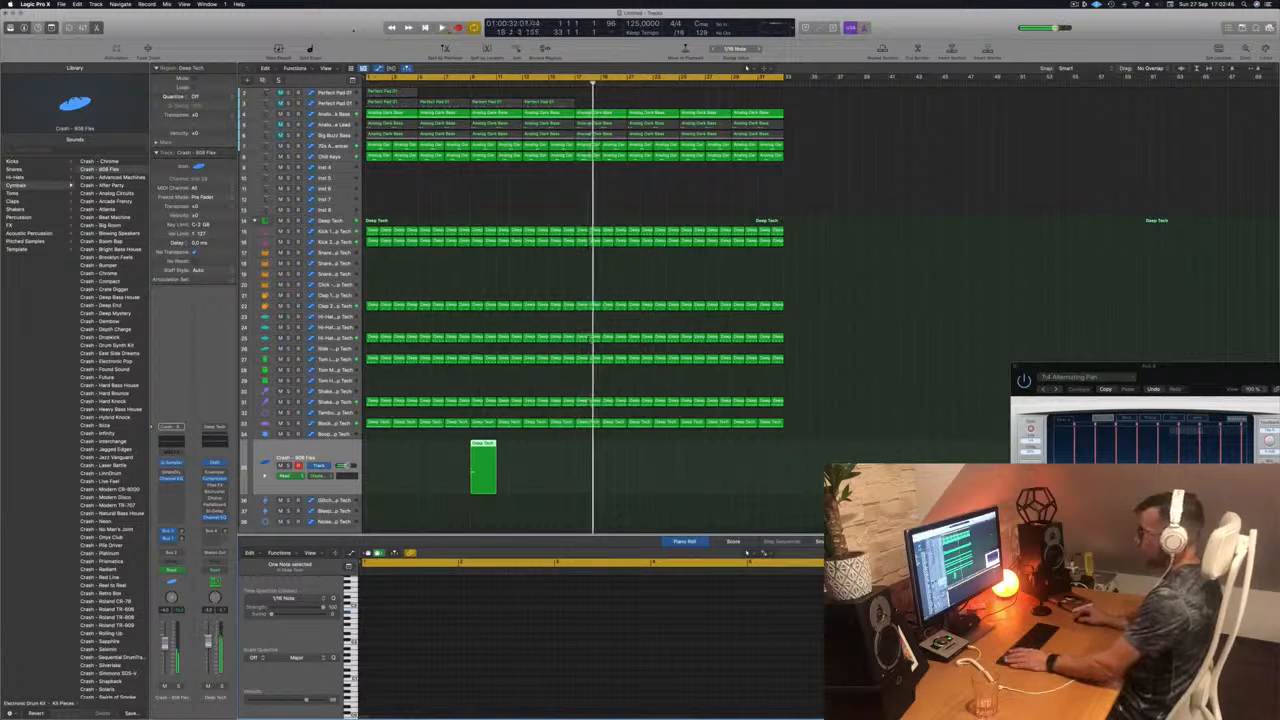
Step: Restart playback from the beginning, select the Block track, and toggle the automation display off and on
key(Return)
key(space)
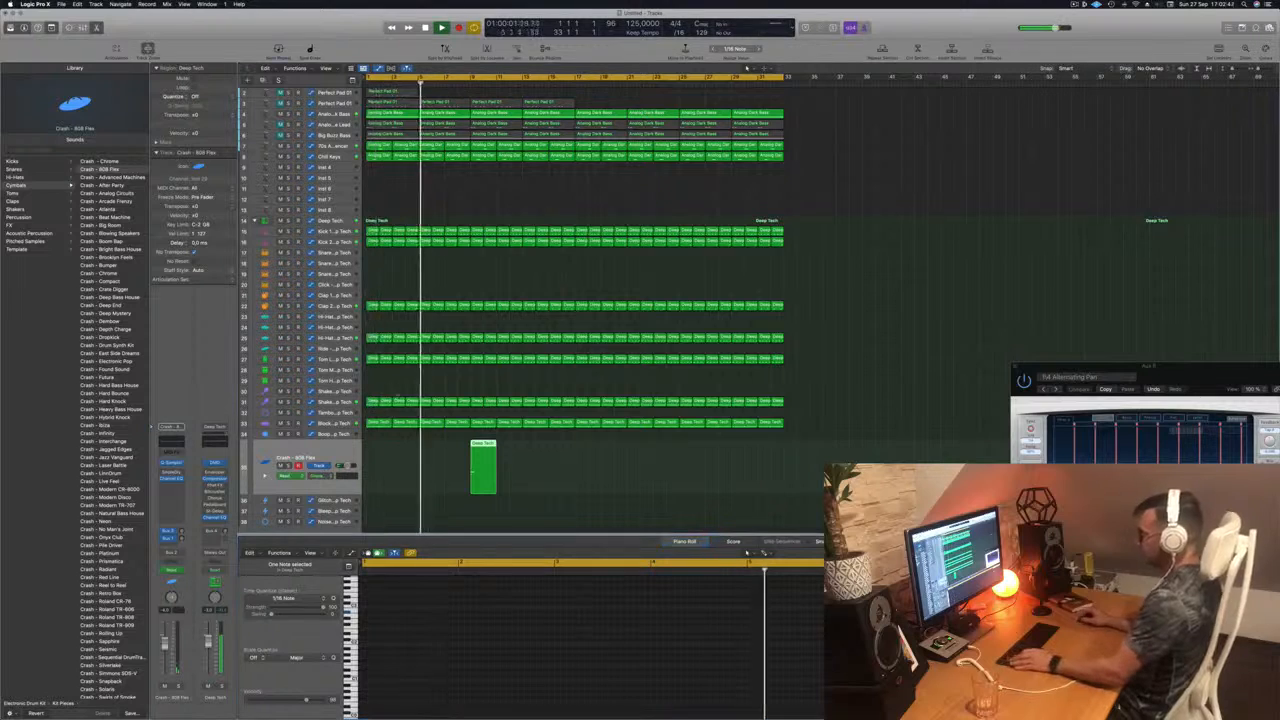
click(336, 423)
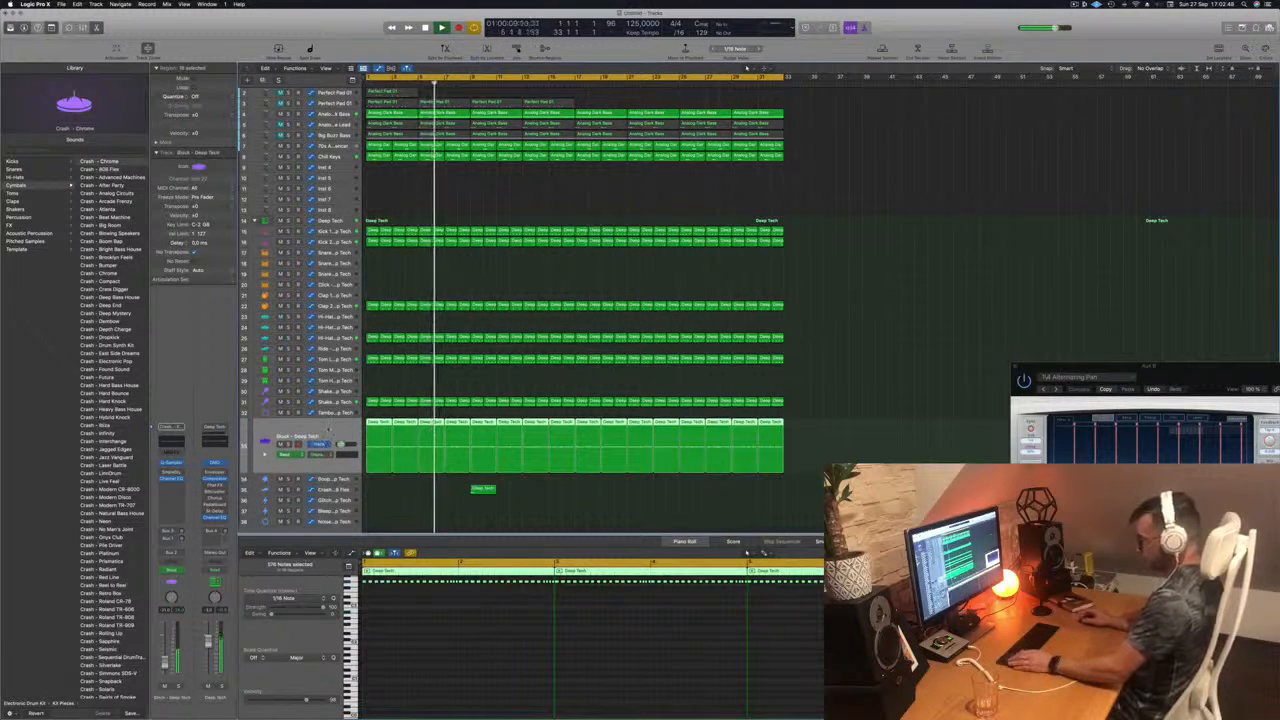
key(a)
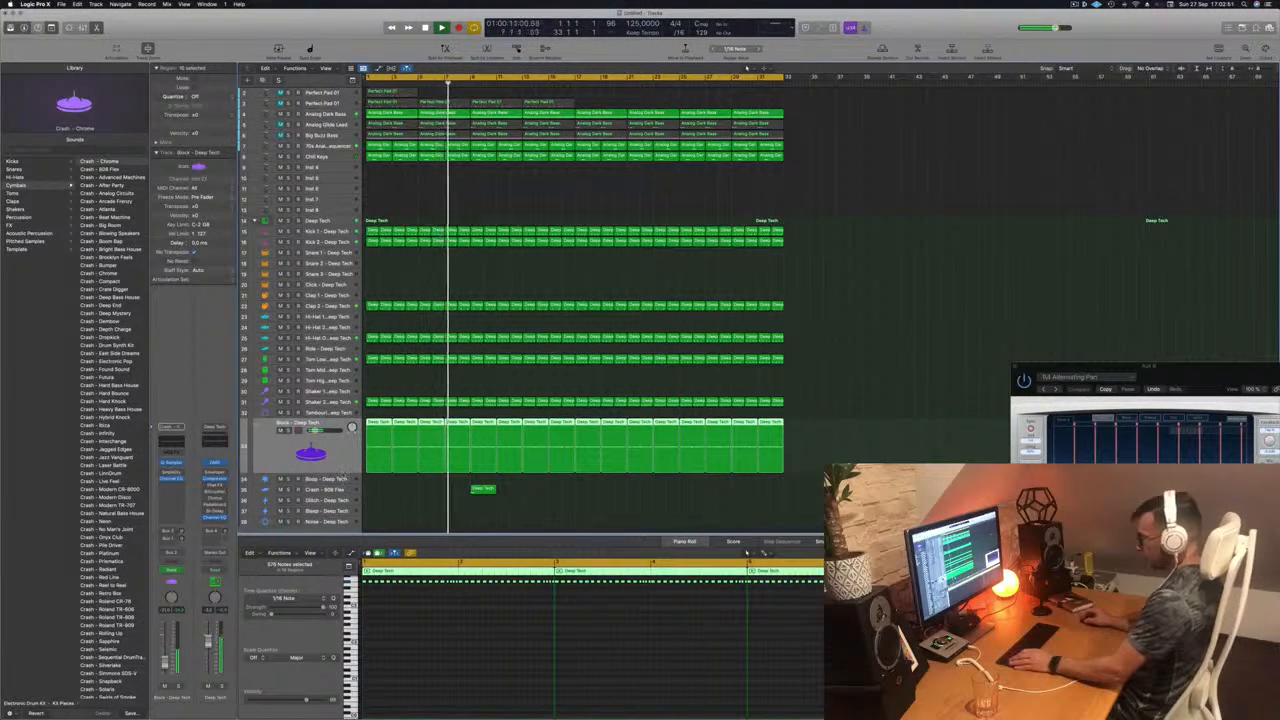
key(a)
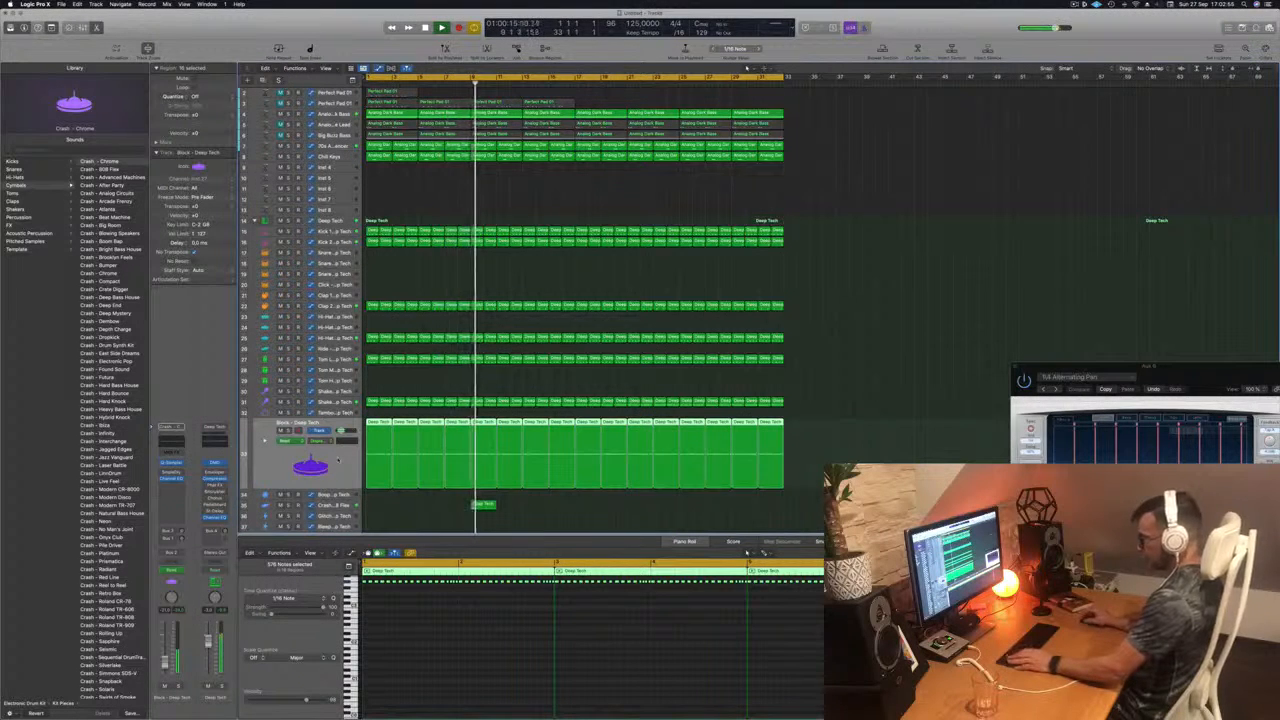
Step: Select the crash region's note at bar 9 and open the Event Float window to show its position
click(482, 507)
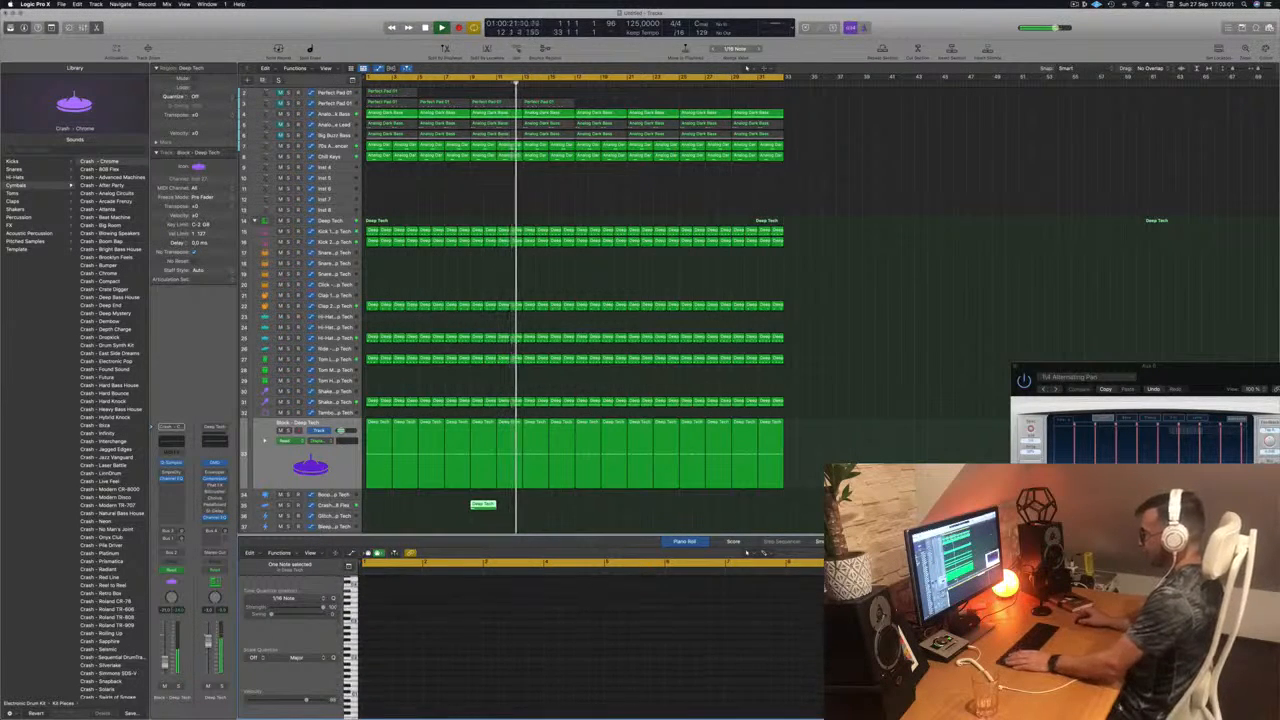
key(Return)
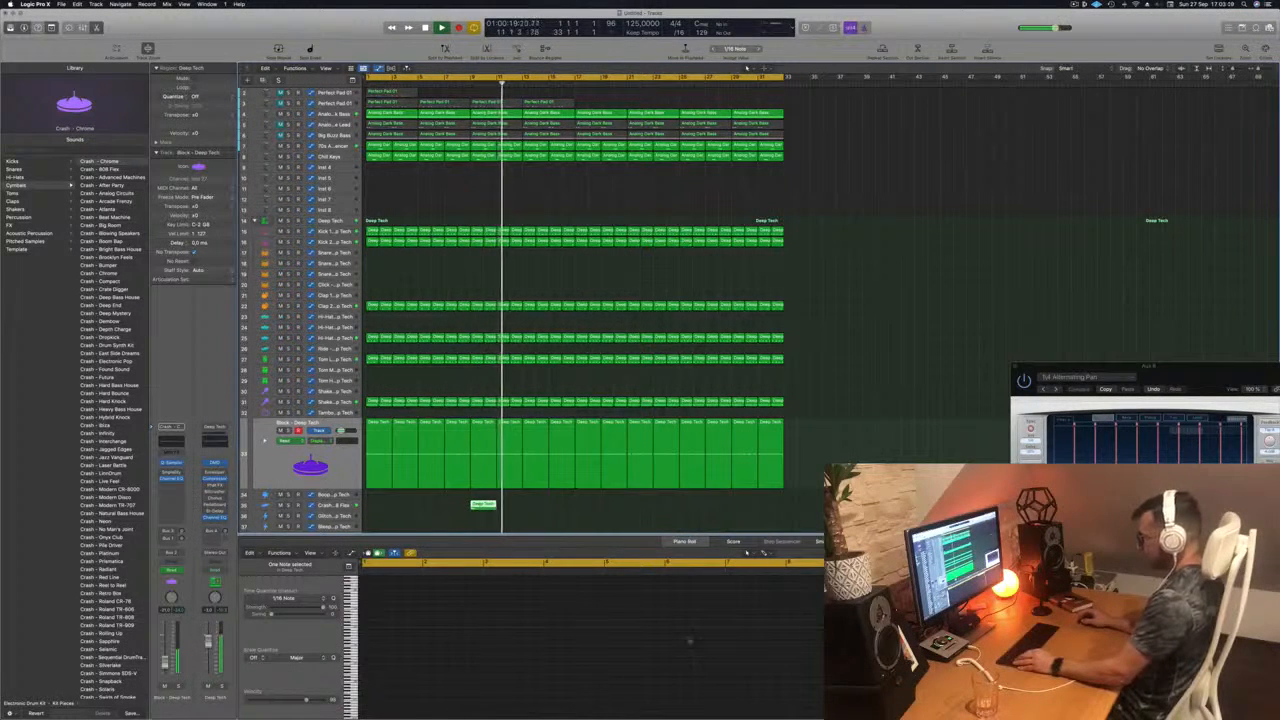
click(740, 614)
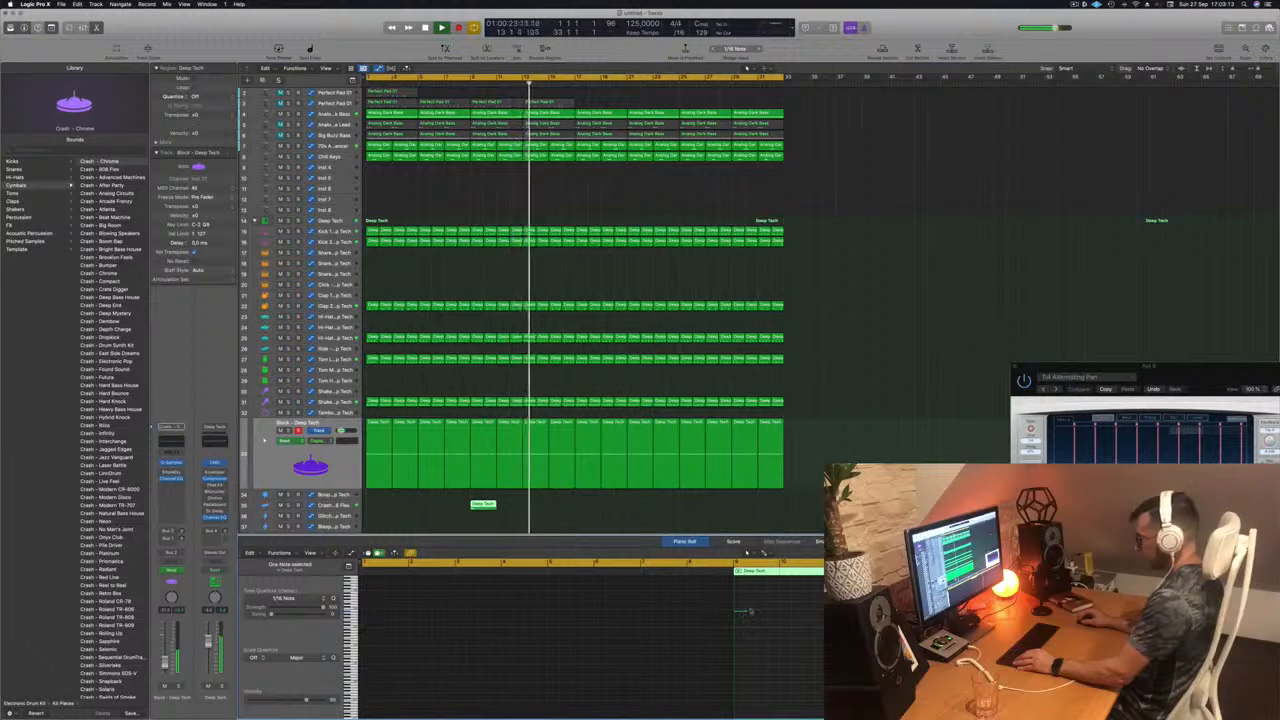
key(alt+e)
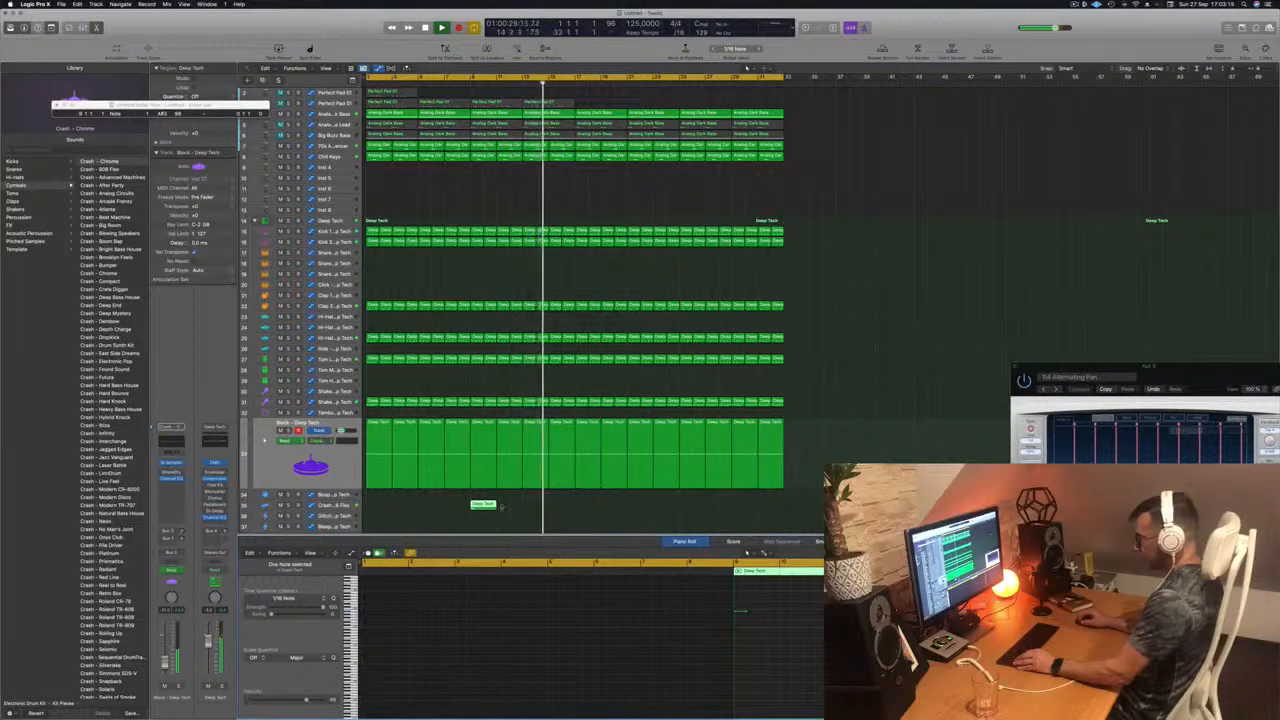
Step: Select the crash region and replay the transition from just before bar 9 to check its timing
click(482, 504)
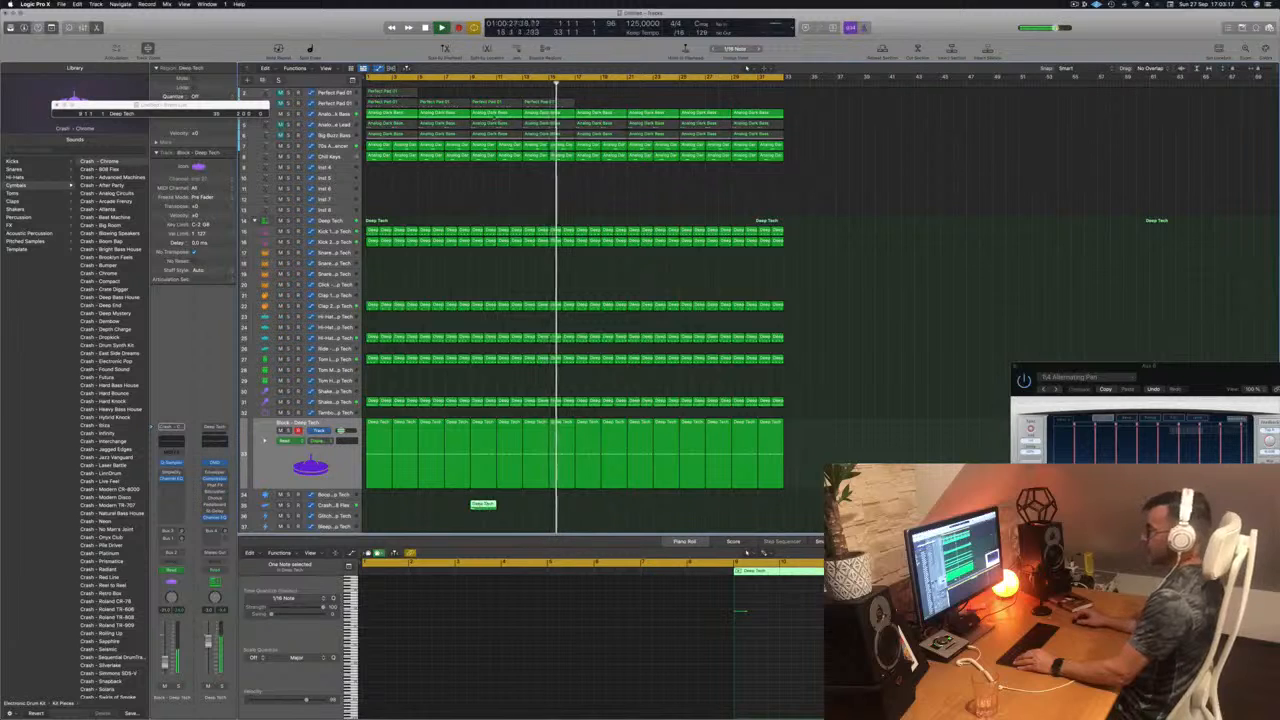
click(469, 86)
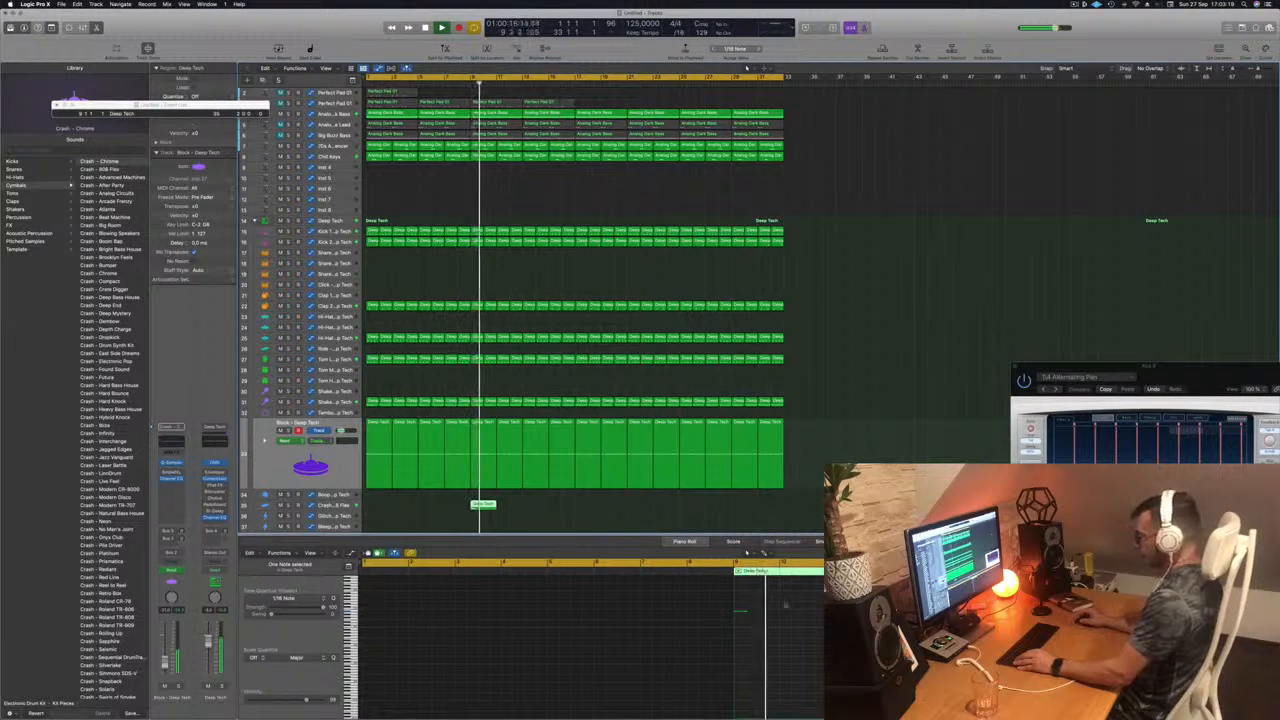
key(Return)
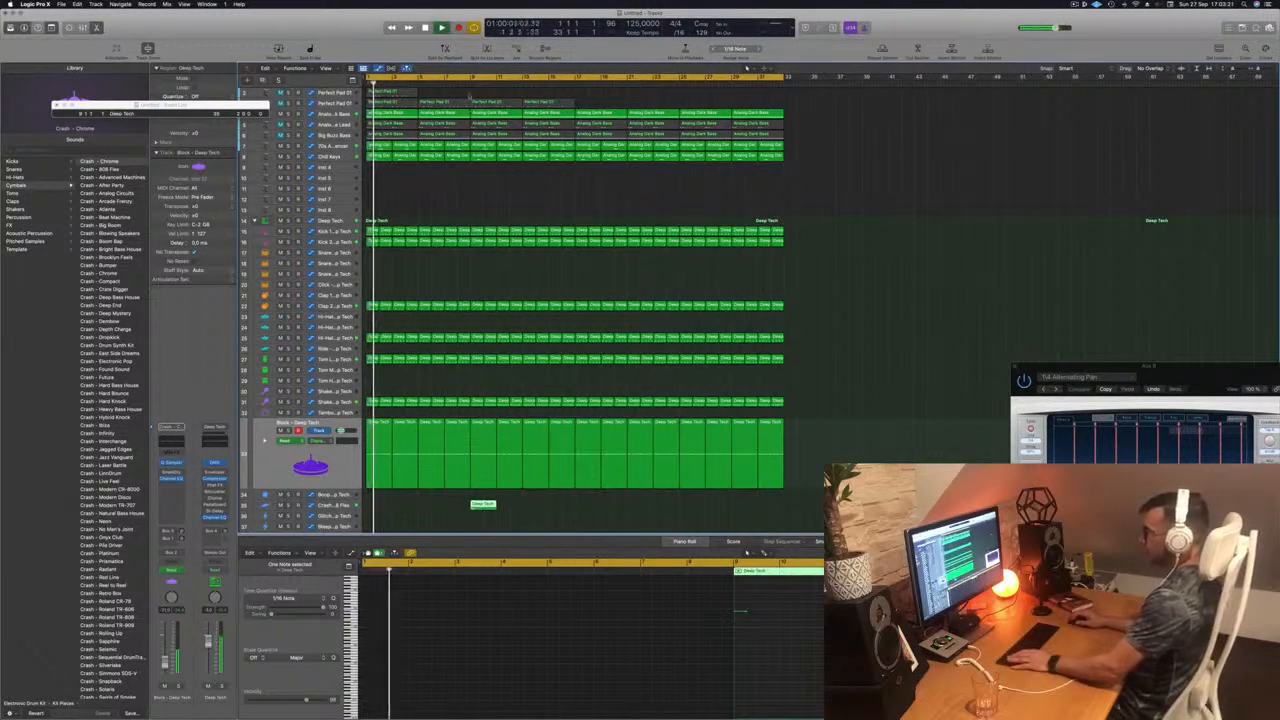
click(456, 86)
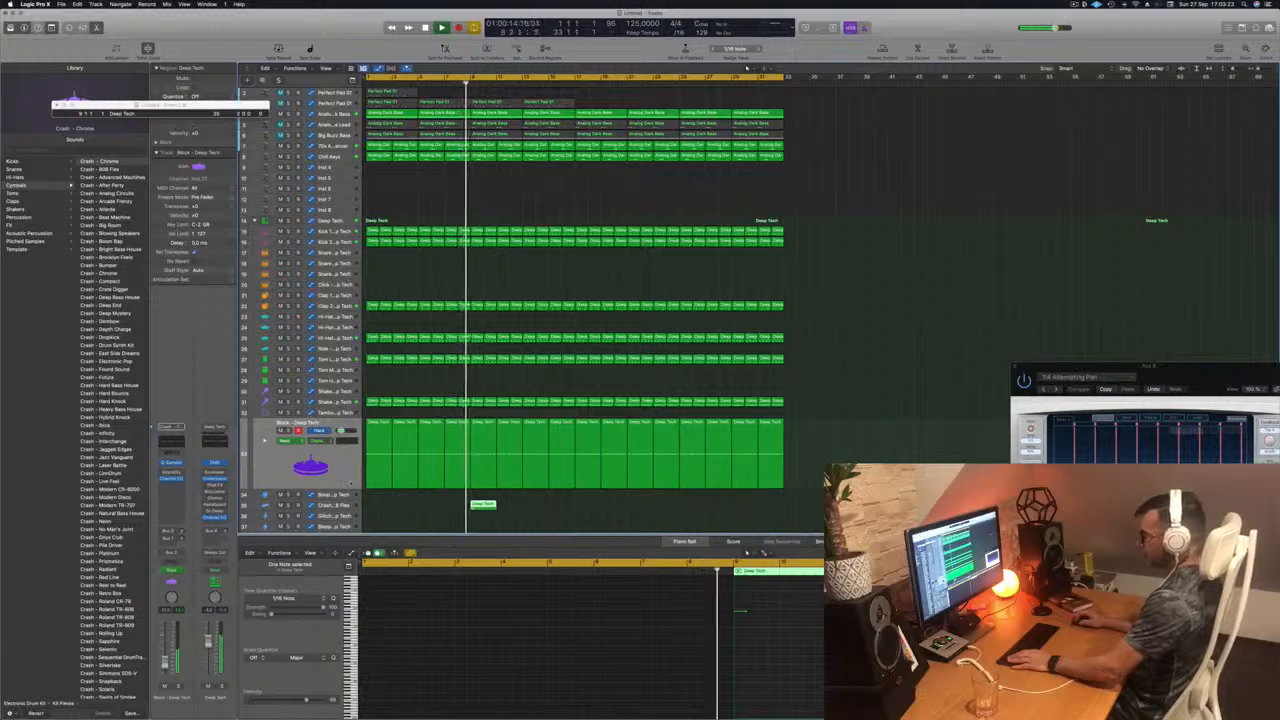
Step: Expand the Block track's automation lane and shift the ramp's sharp drop slightly ahead of bar 9
click(327, 467)
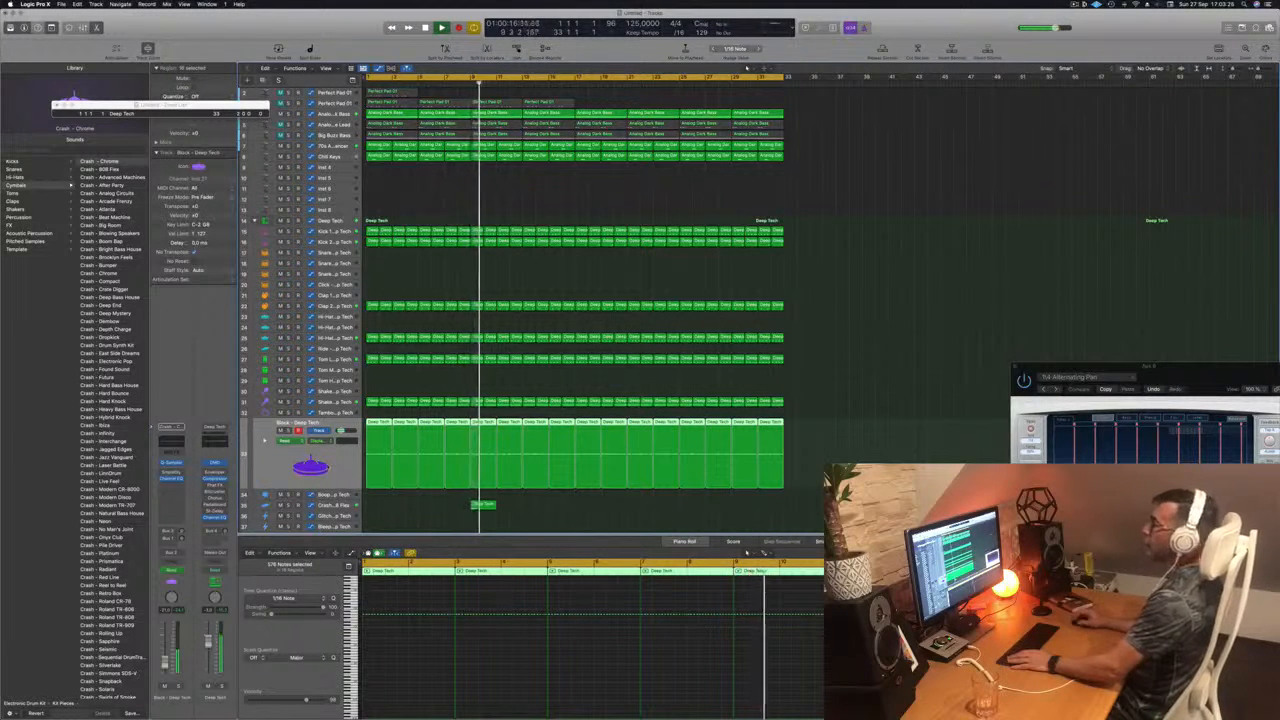
click(265, 441)
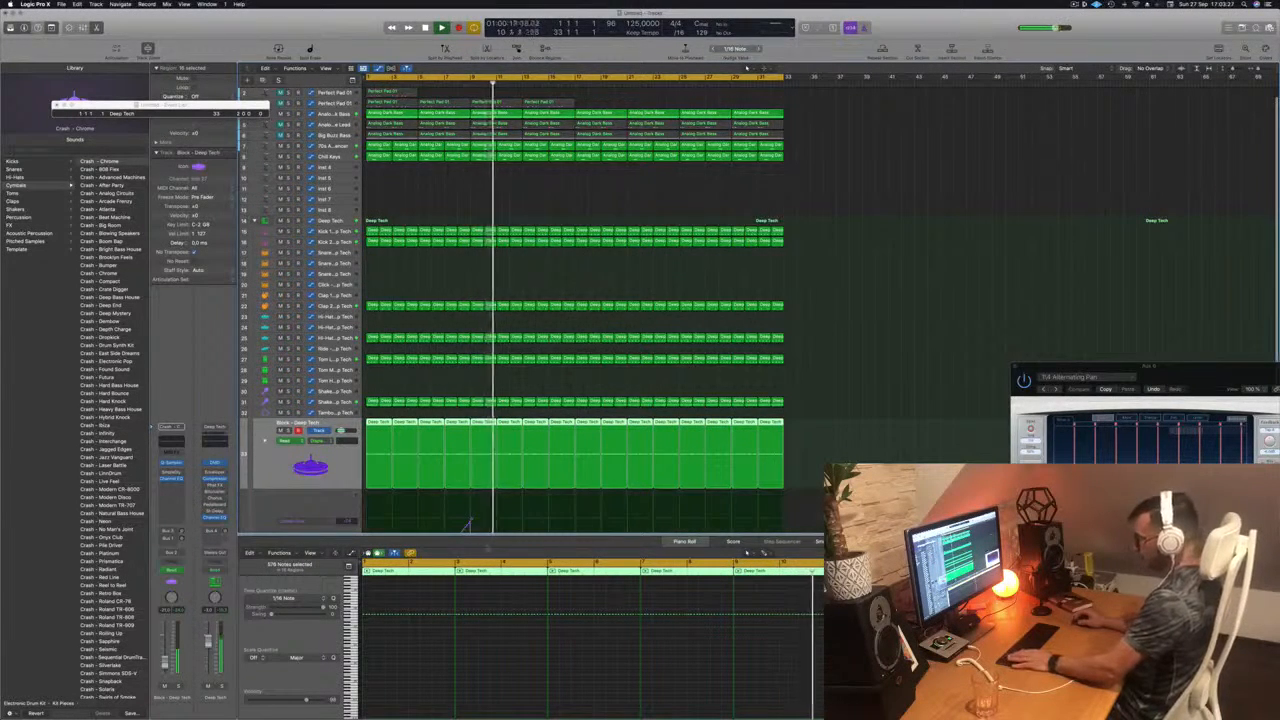
scroll(485, 485, down, 2)
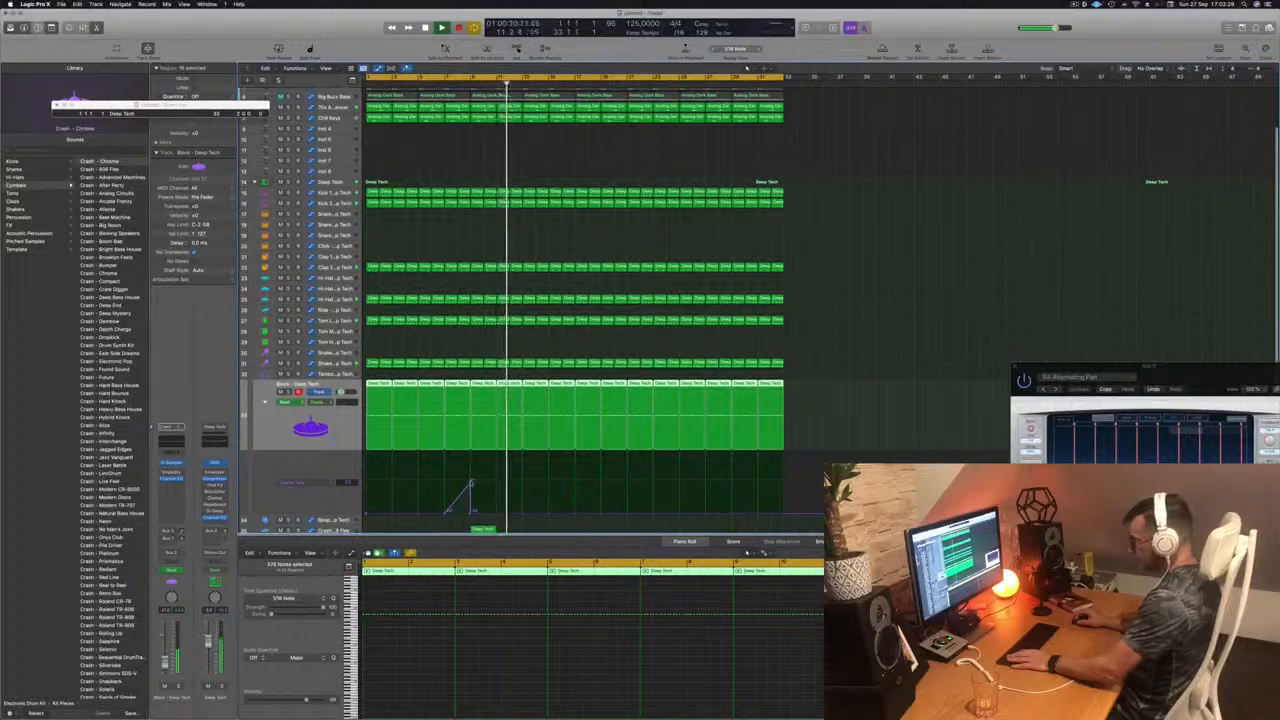
click(470, 514)
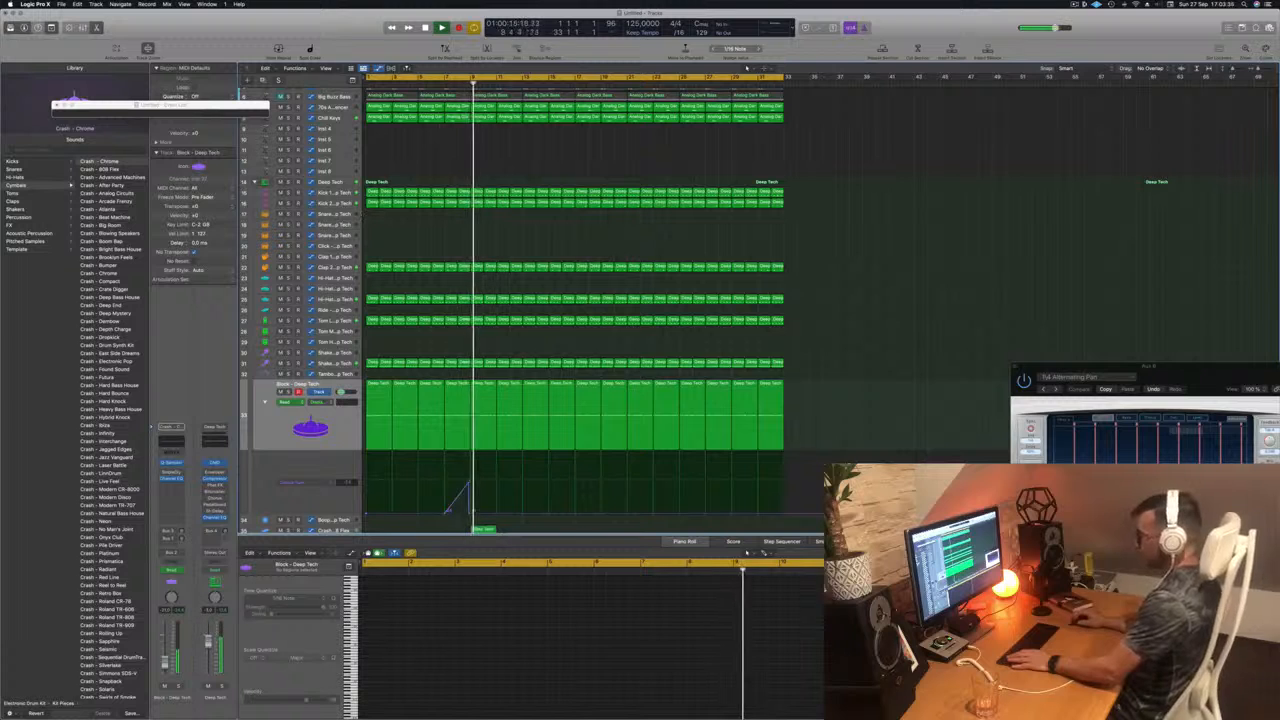
Step: Reveal the Crash - 808 Flex track's automation lane and place a coarse tune point just before bar 9
scroll(538, 504, down, 1)
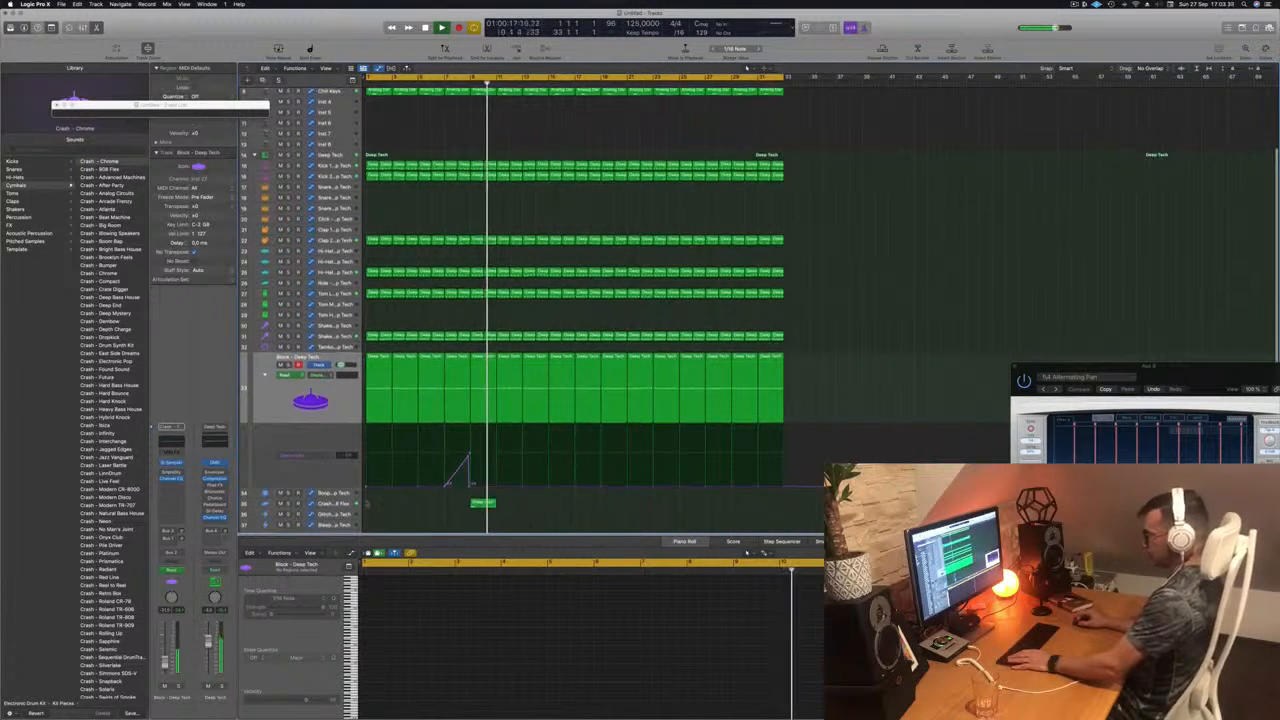
click(483, 502)
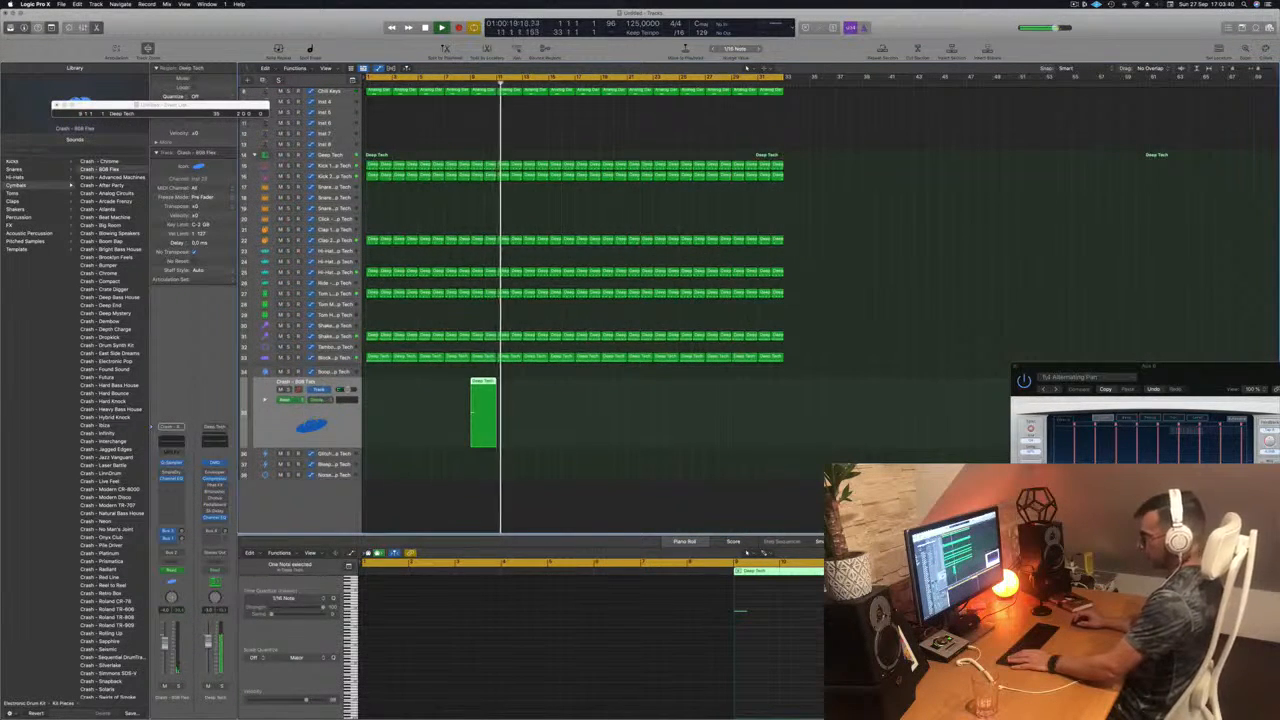
click(285, 399)
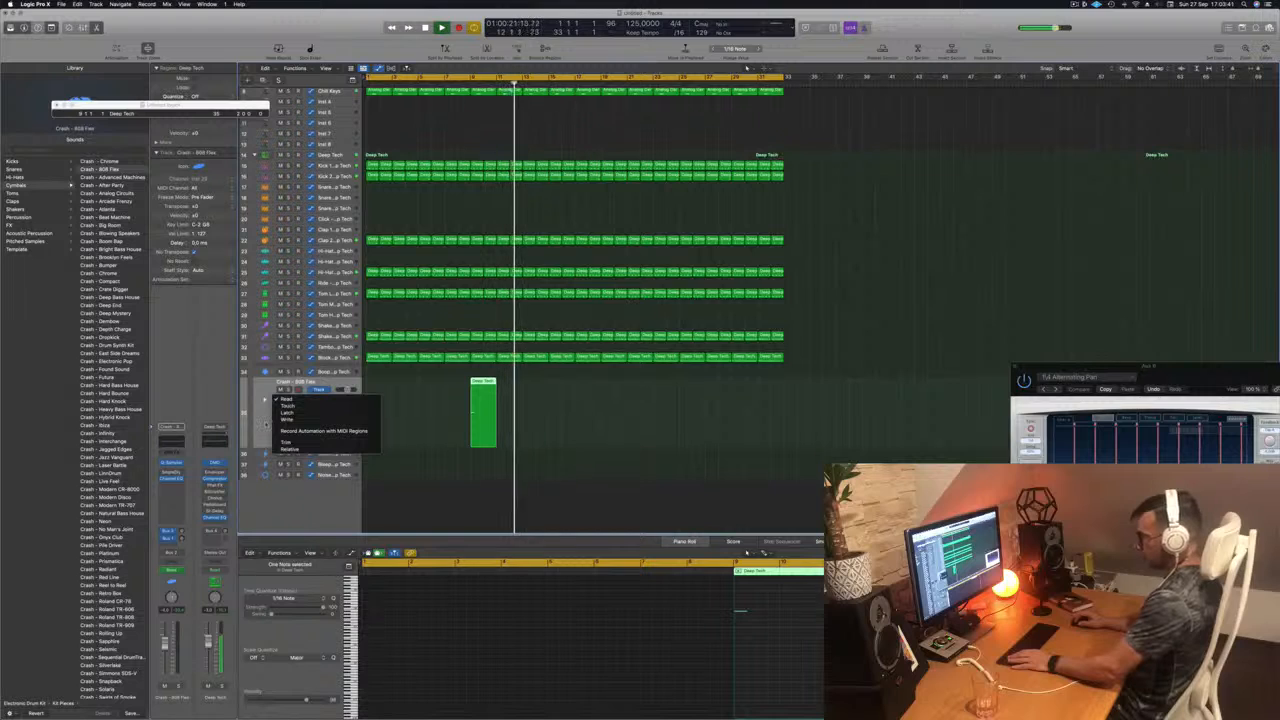
click(290, 405)
click(264, 416)
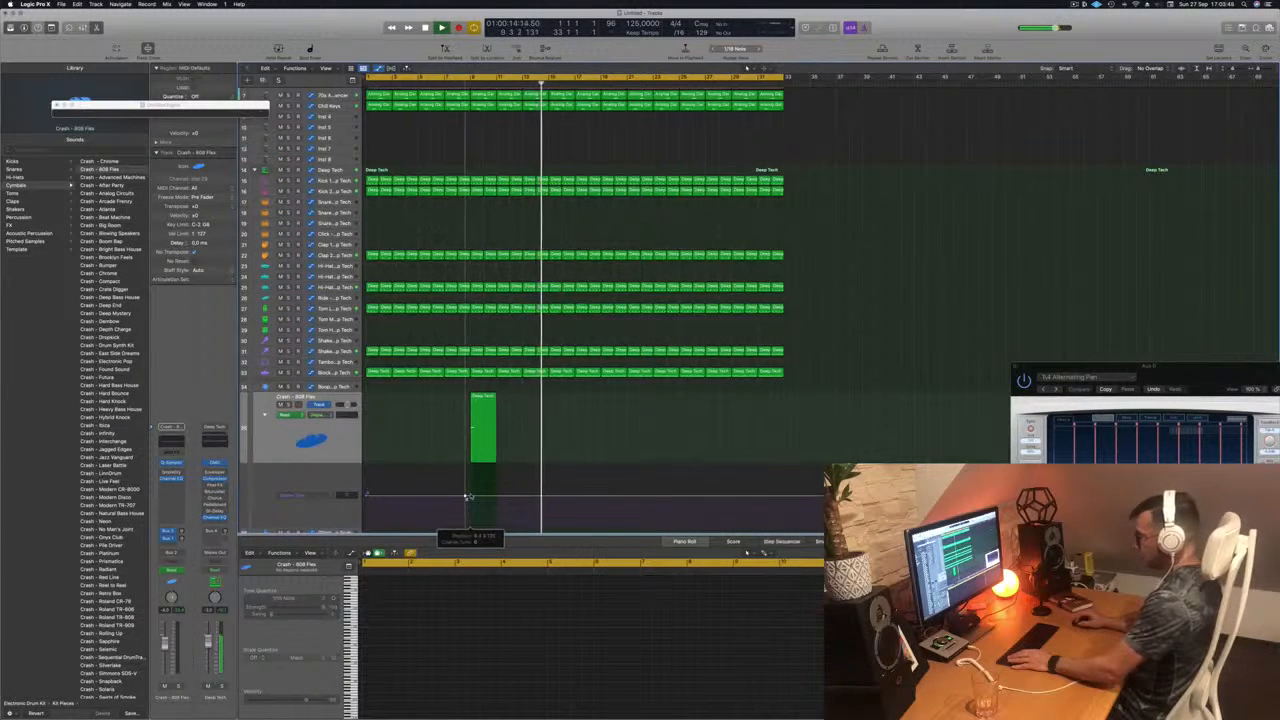
Step: Replay the transition from just before bar 9 and restart playback from the beginning
click(507, 127)
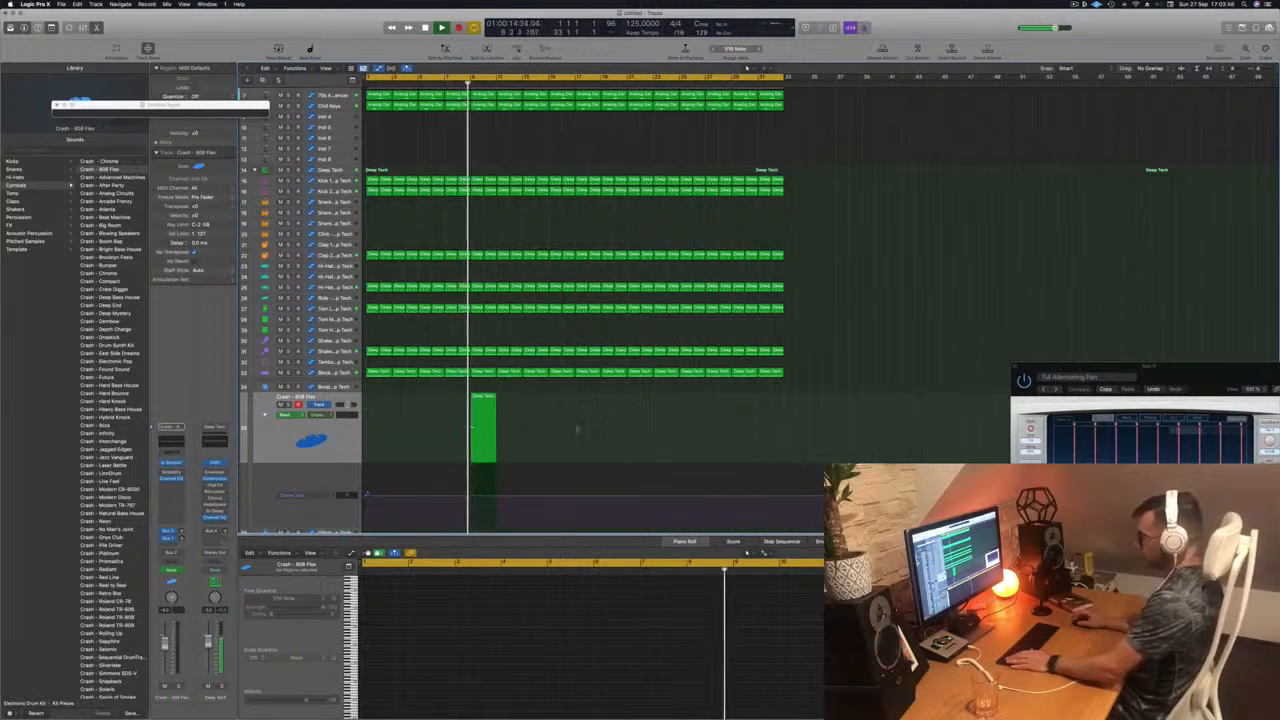
key(super+Up)
key(super+Up)
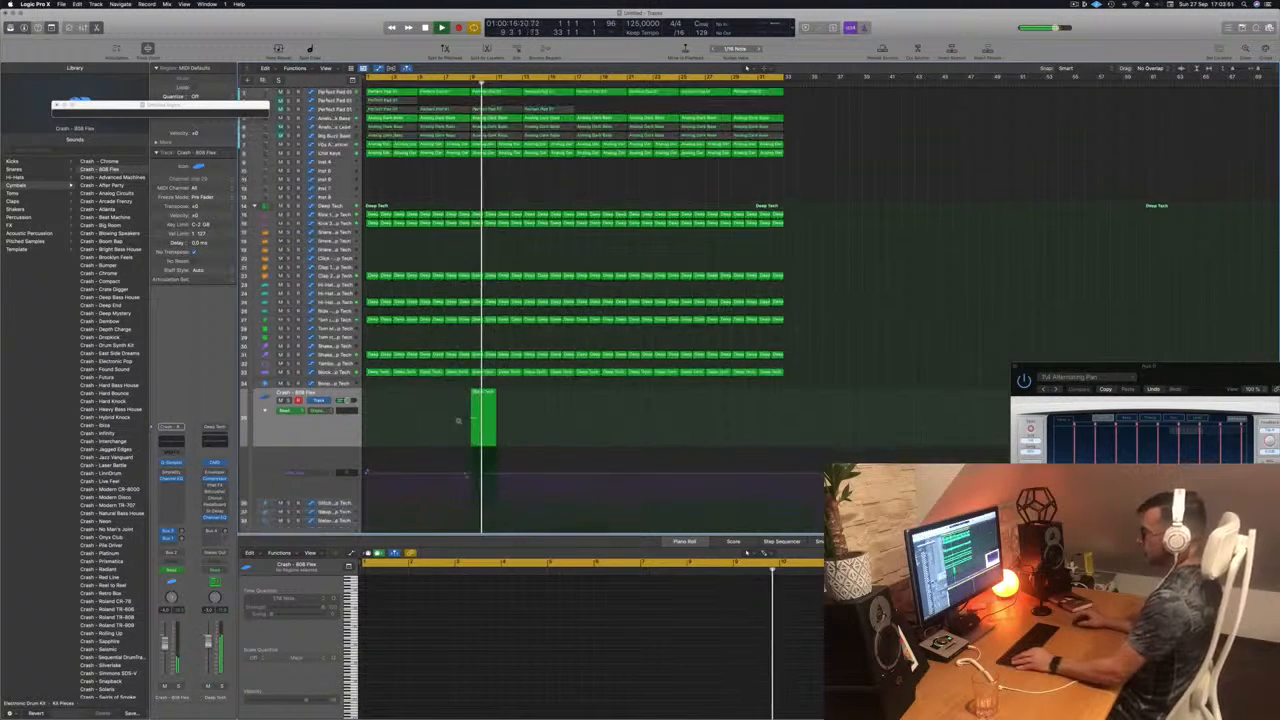
key(Return)
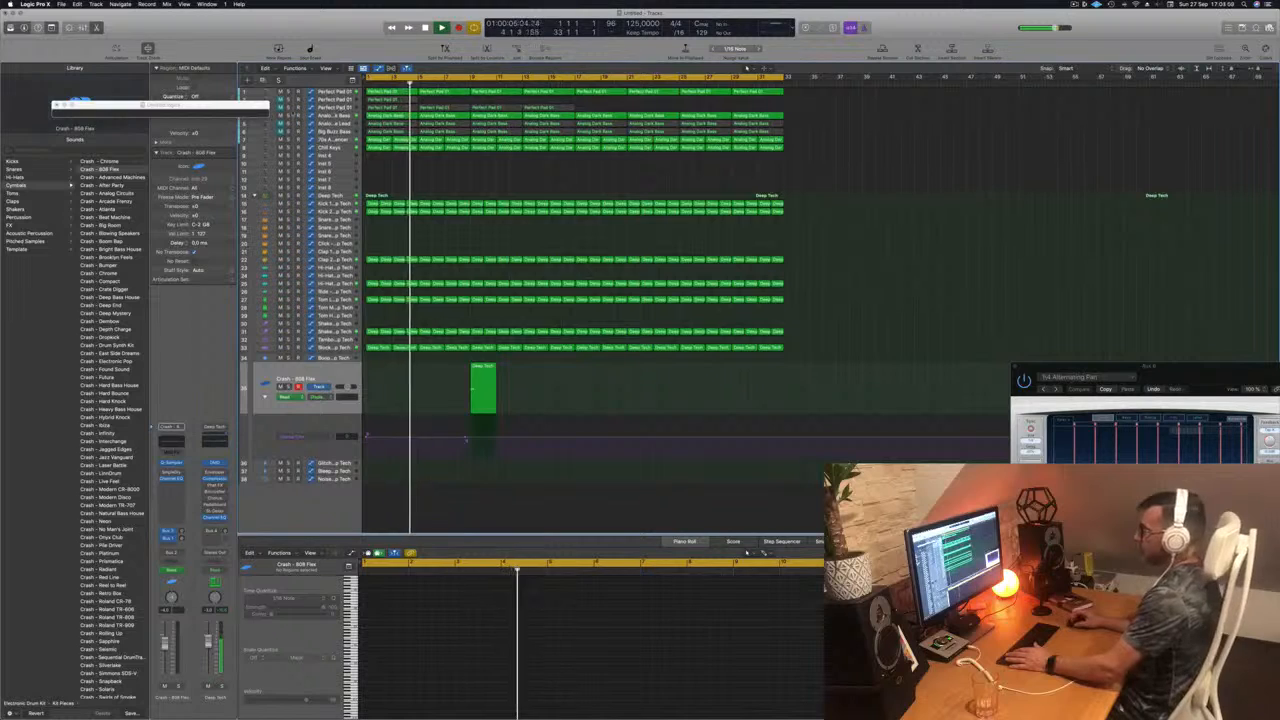
Step: Delete the third Perfect Pad 01 track's regions at bars 1 and 5 and unmute that track
click(334, 107)
click(442, 102)
click(406, 108)
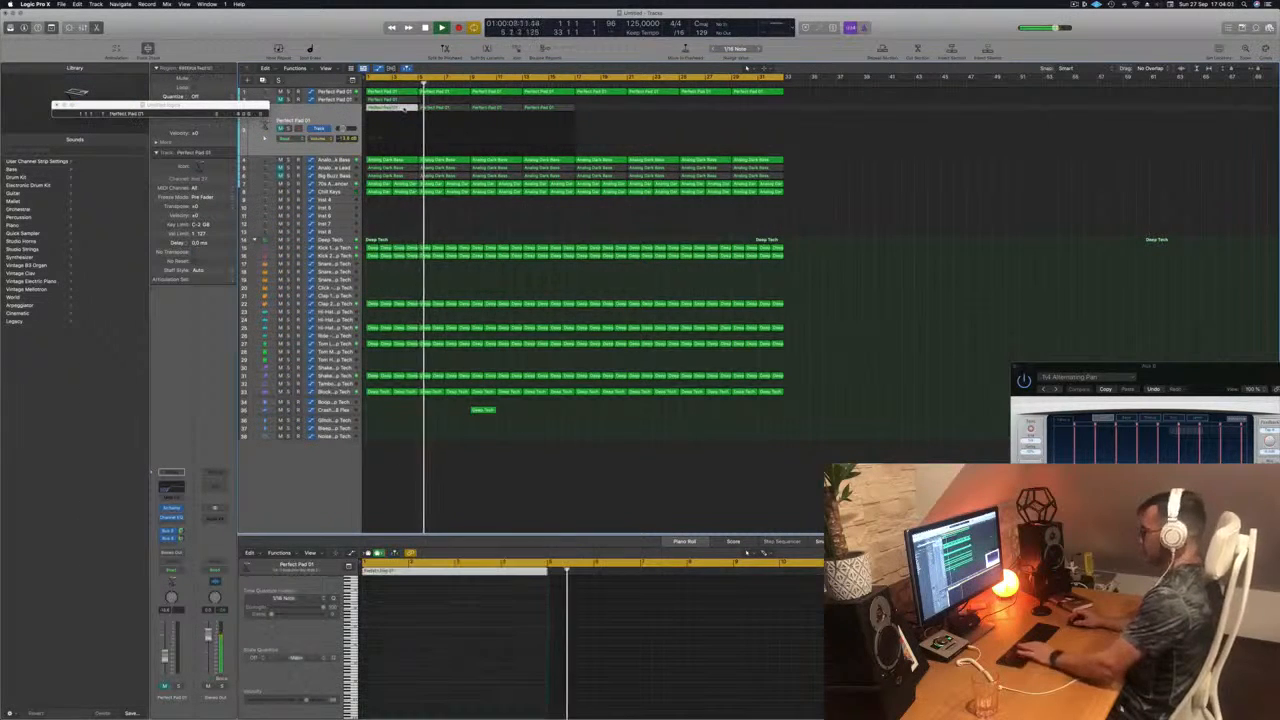
key(BackSpace)
click(429, 108)
key(BackSpace)
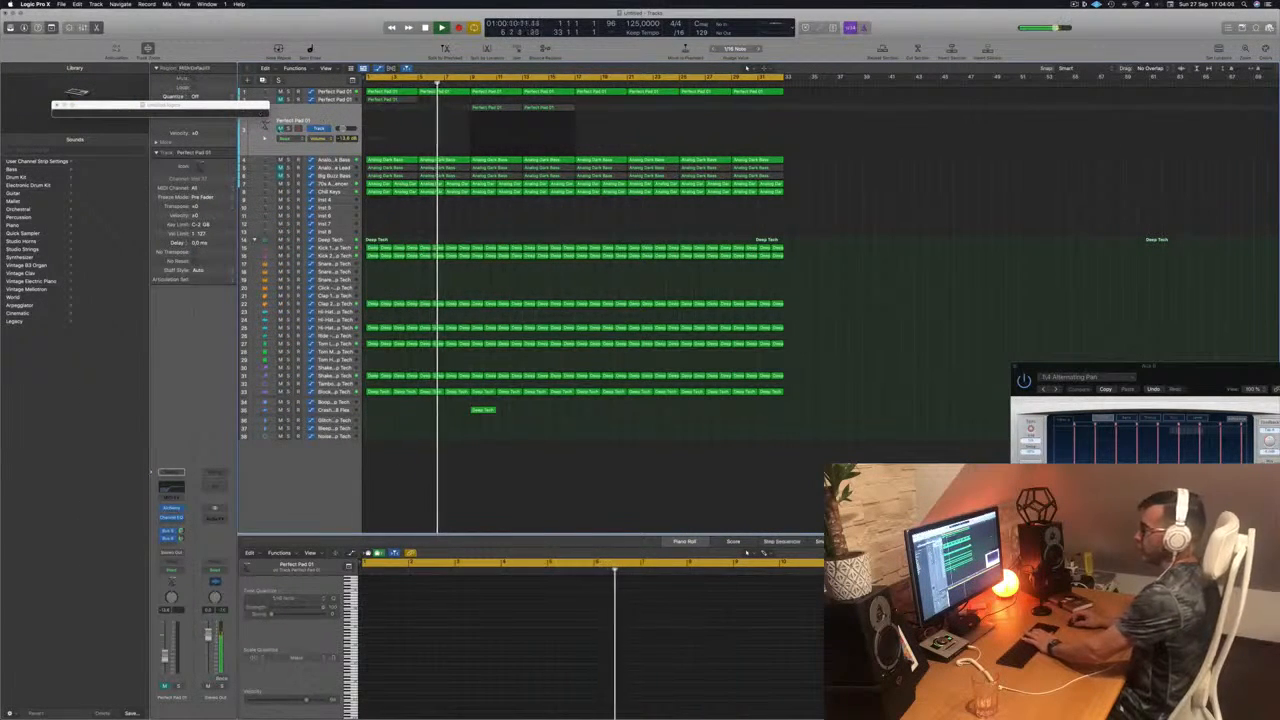
click(281, 128)
click(303, 118)
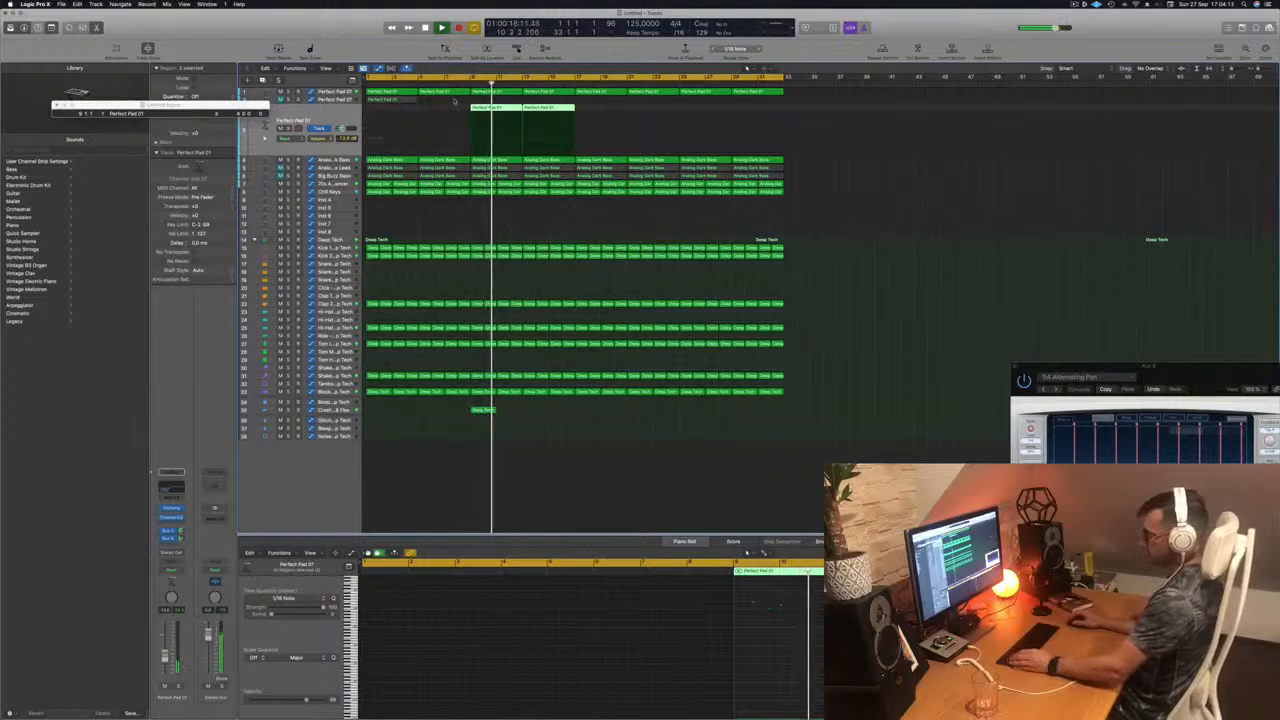
Step: Save the project as EP140 Guys in the Logic folder
key(super+s)
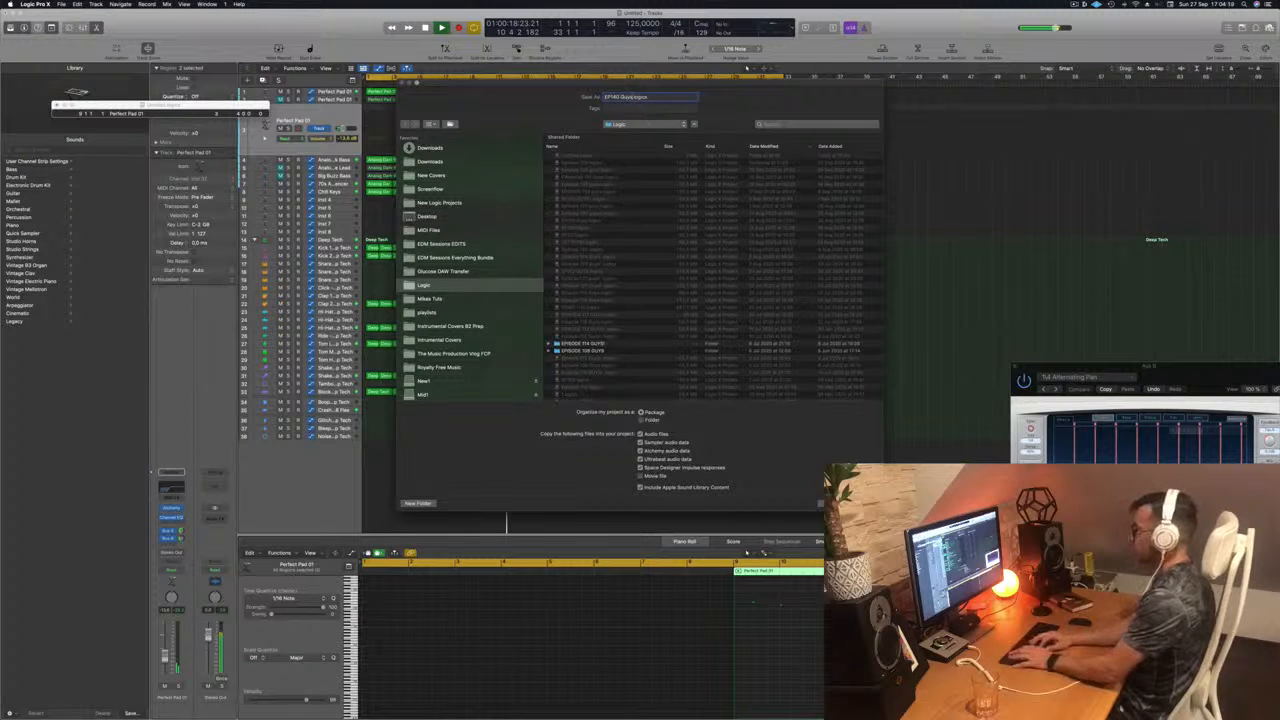
key(Return)
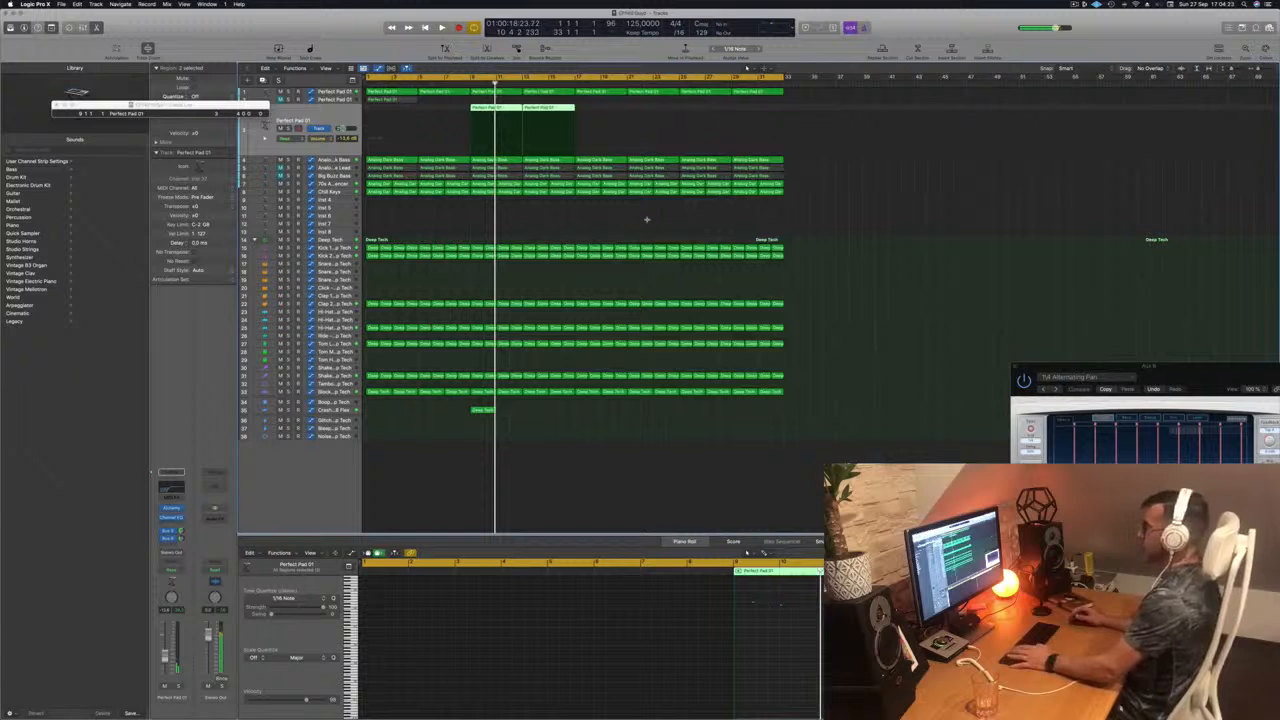
Step: Play the arrangement from the beginning through to the crash region at bar 9
click(646, 219)
key(Return)
key(space)
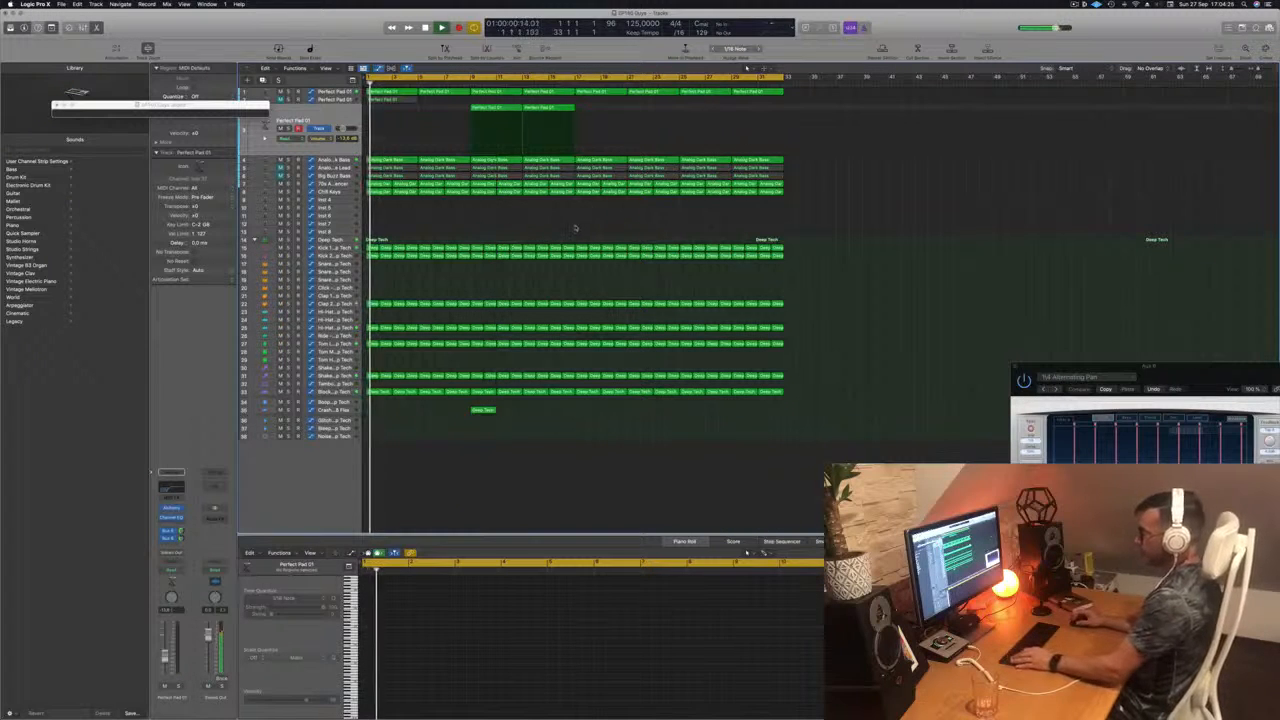
click(483, 410)
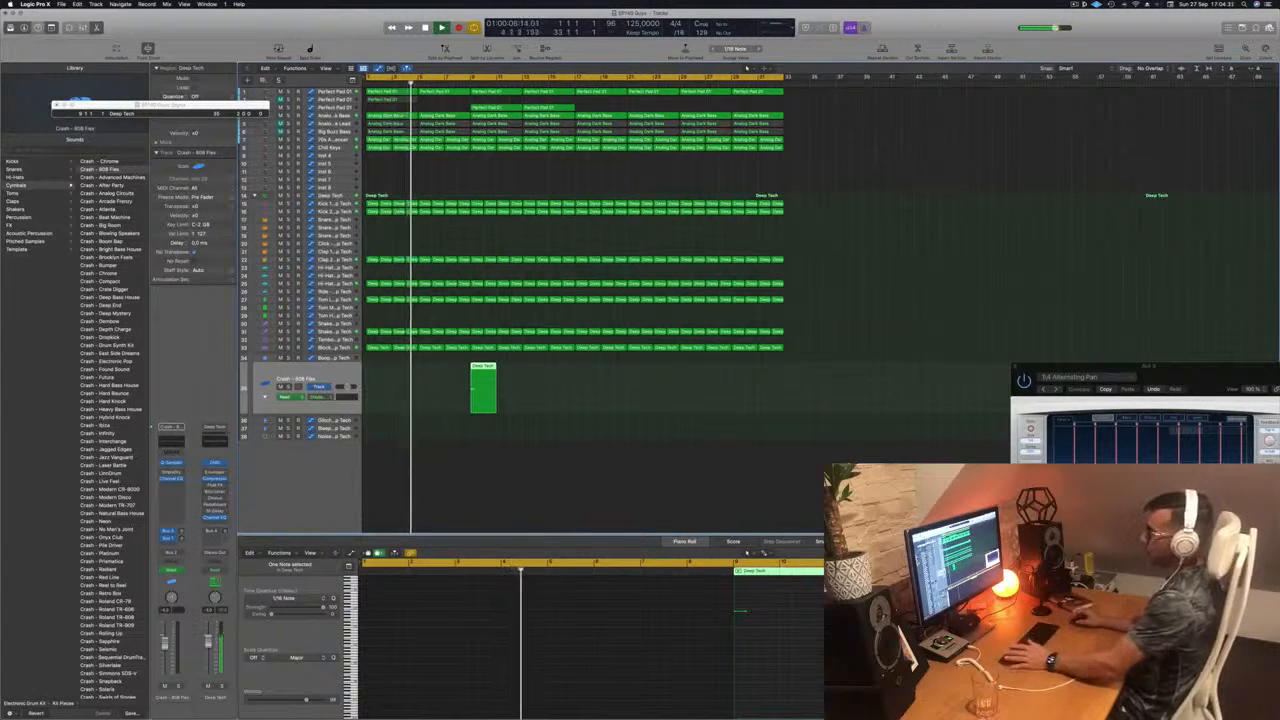
click(403, 224)
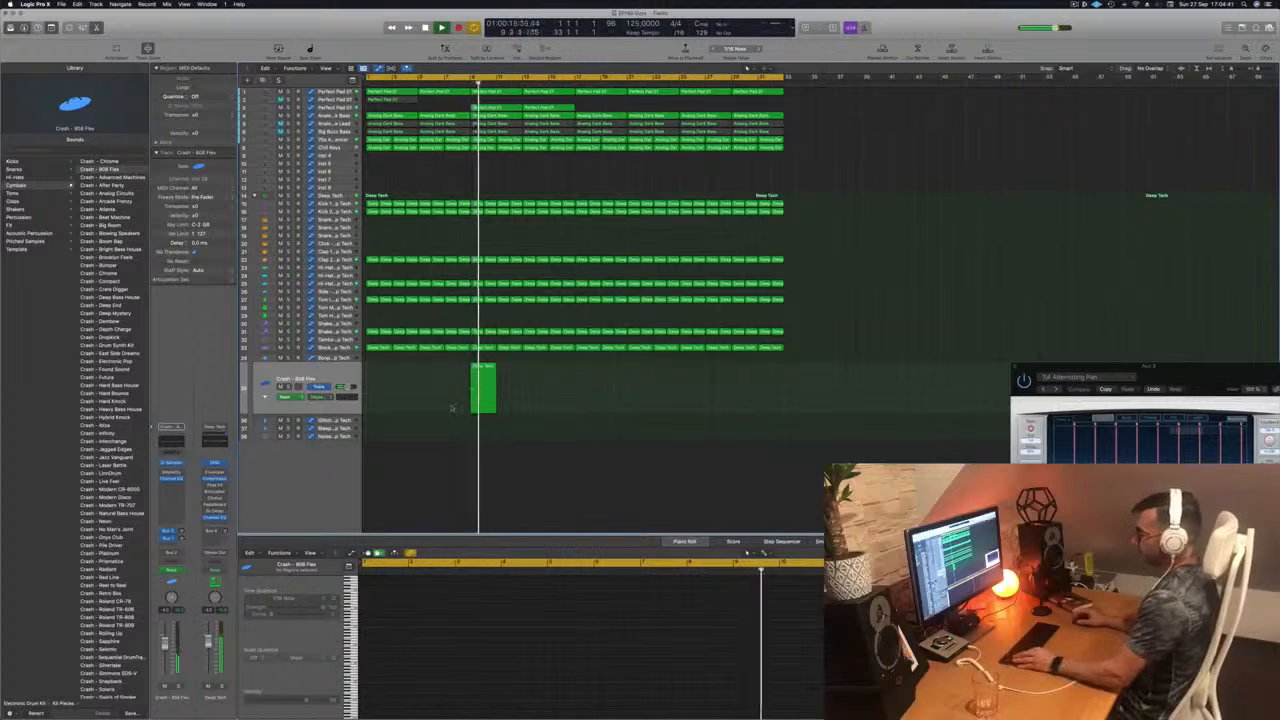
Step: Show the Block track's automation lane and shift the pitch ramp's sharp drop slightly later, close to bar 9
key(super+Right)
key(super+Right)
key(super+Right)
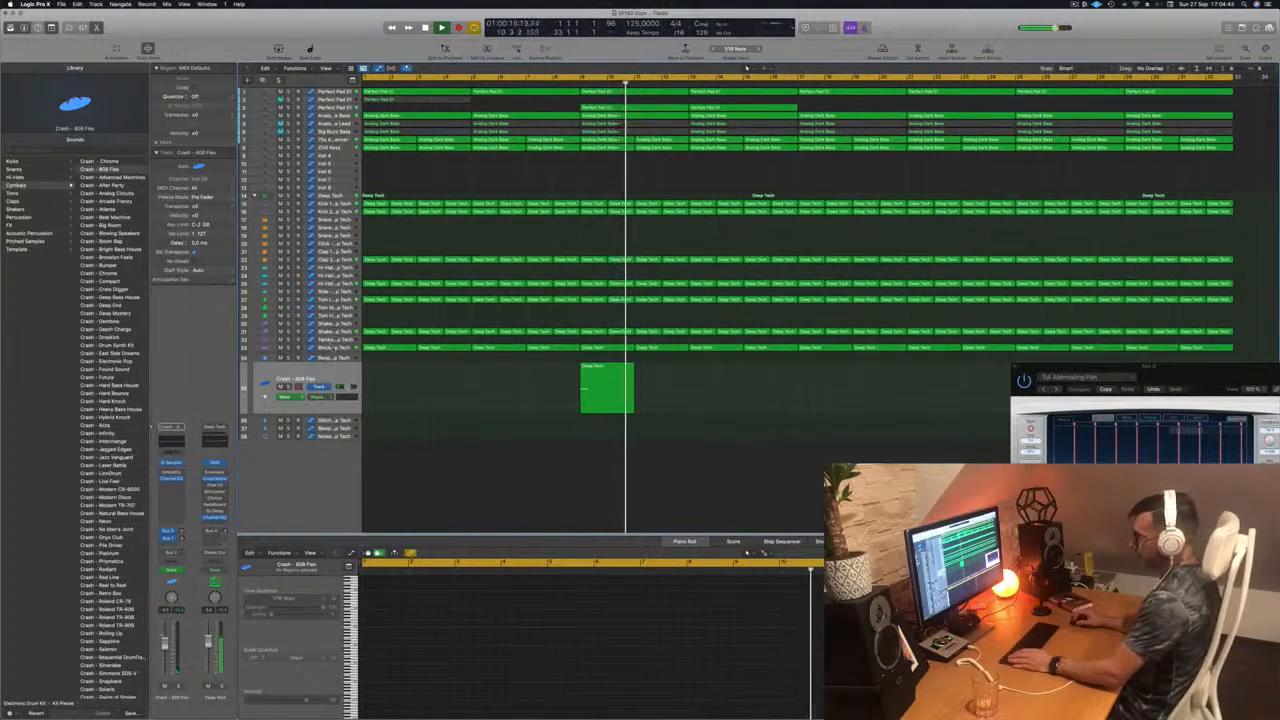
key(Up)
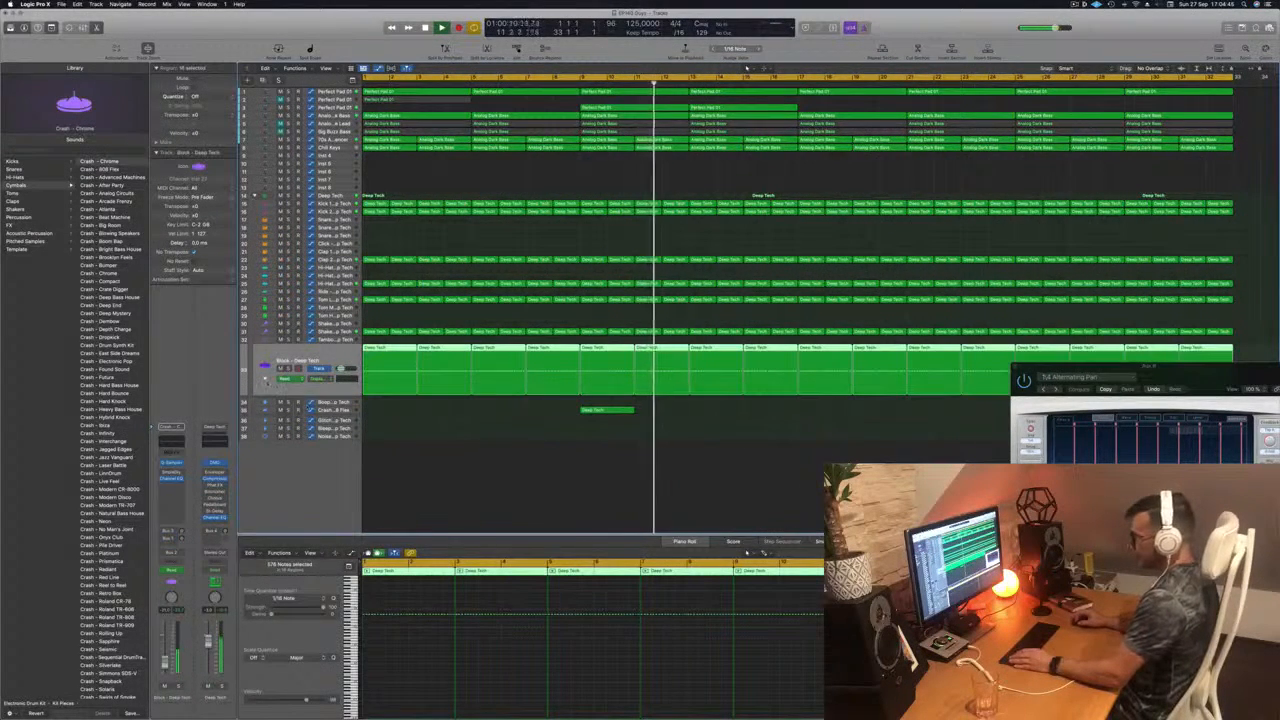
key(a)
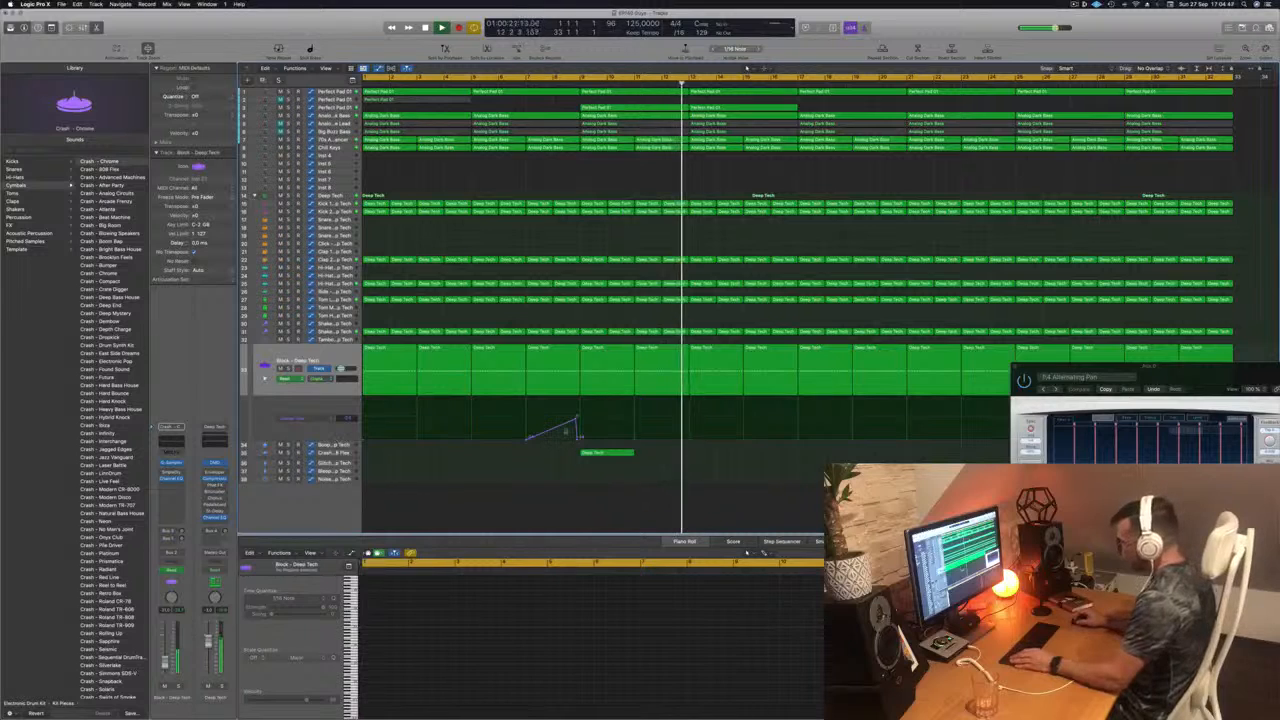
drag(577, 440, 581, 439)
Step: Replay the Block pitch ramp from about two bars before bar 9 to check the adjusted drop
click(518, 84)
scroll(651, 463, down, 5)
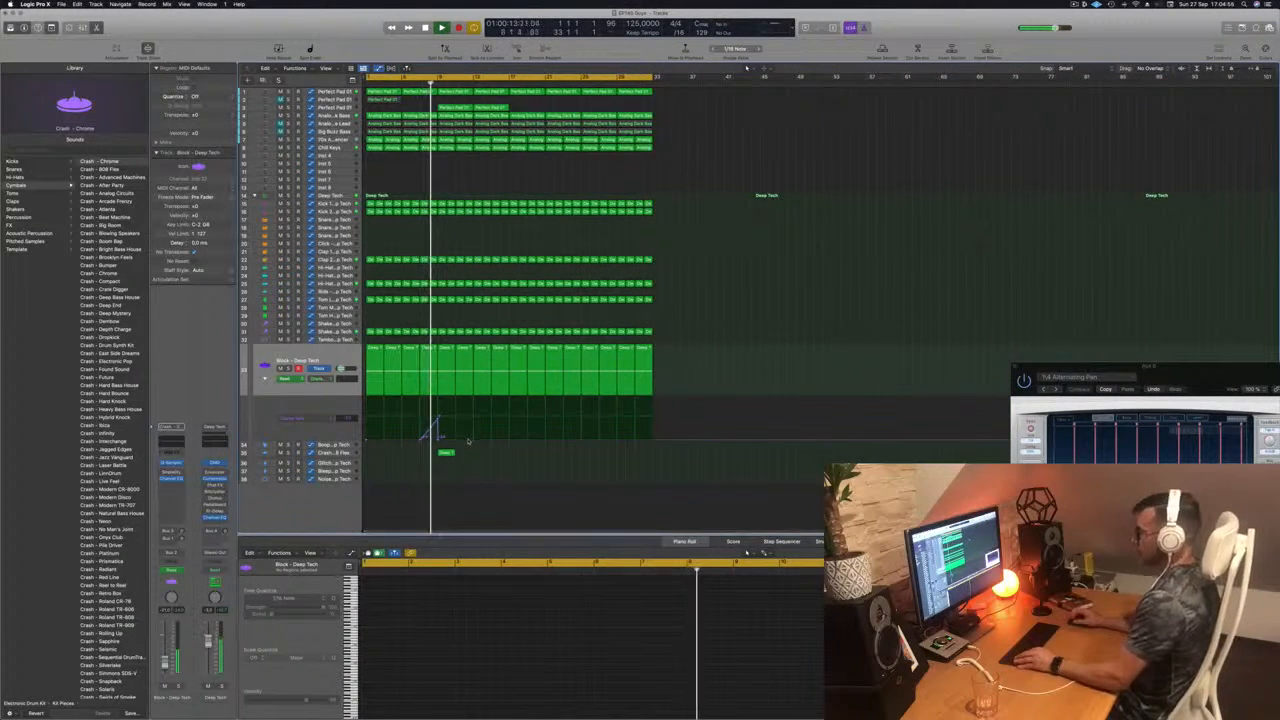
scroll(524, 459, up, 2)
scroll(524, 459, up, 3)
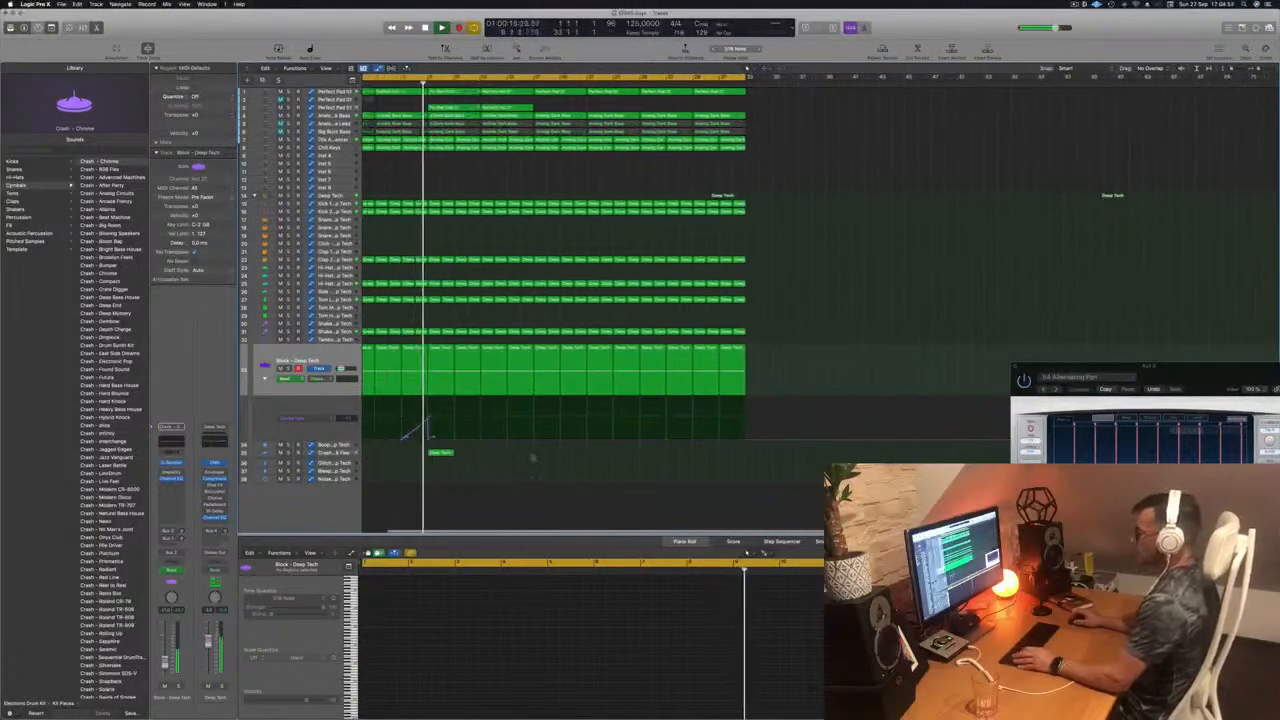
scroll(497, 468, down, 1)
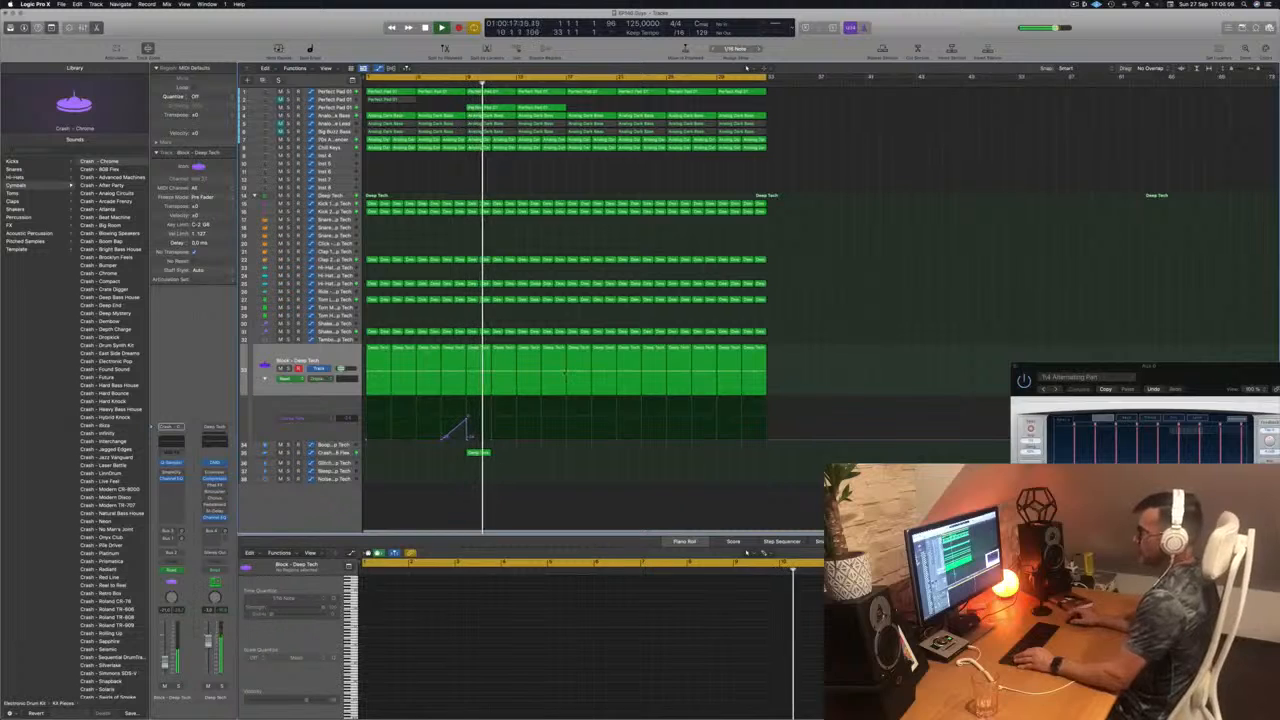
Step: Check the third Perfect Pad 01 track and briefly solo Chill Keys while replaying from the beginning
click(334, 107)
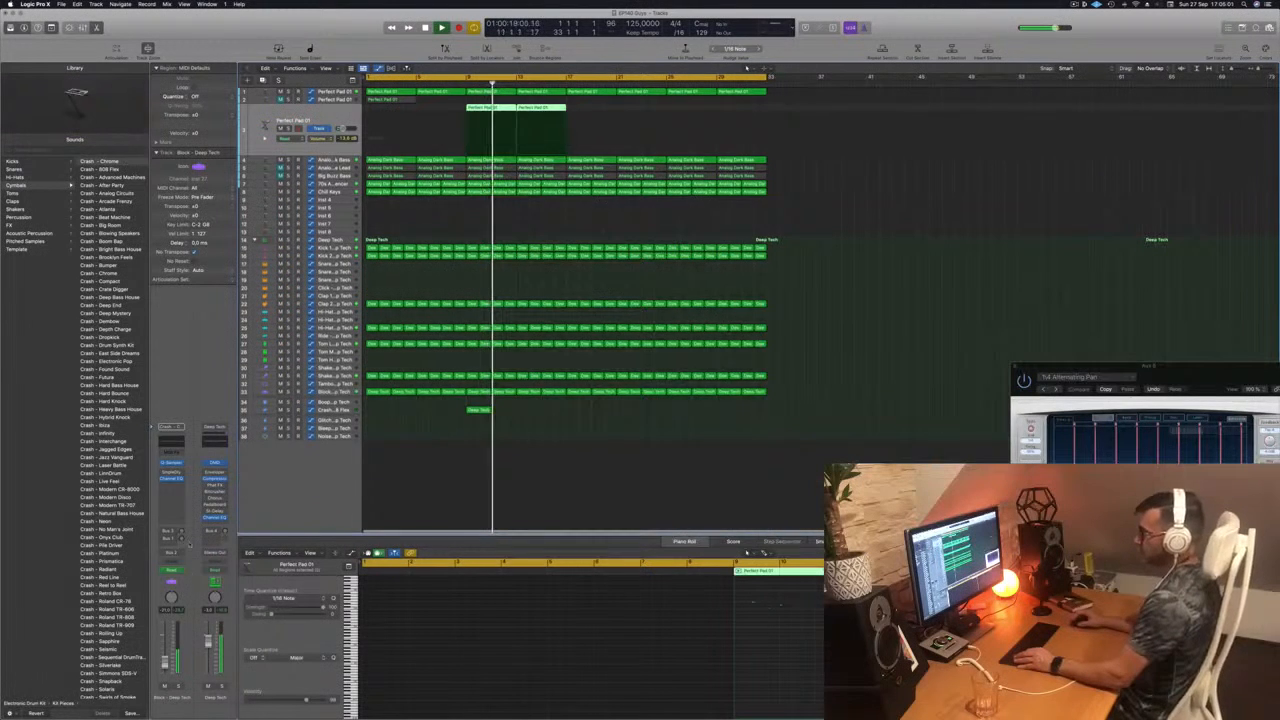
click(613, 220)
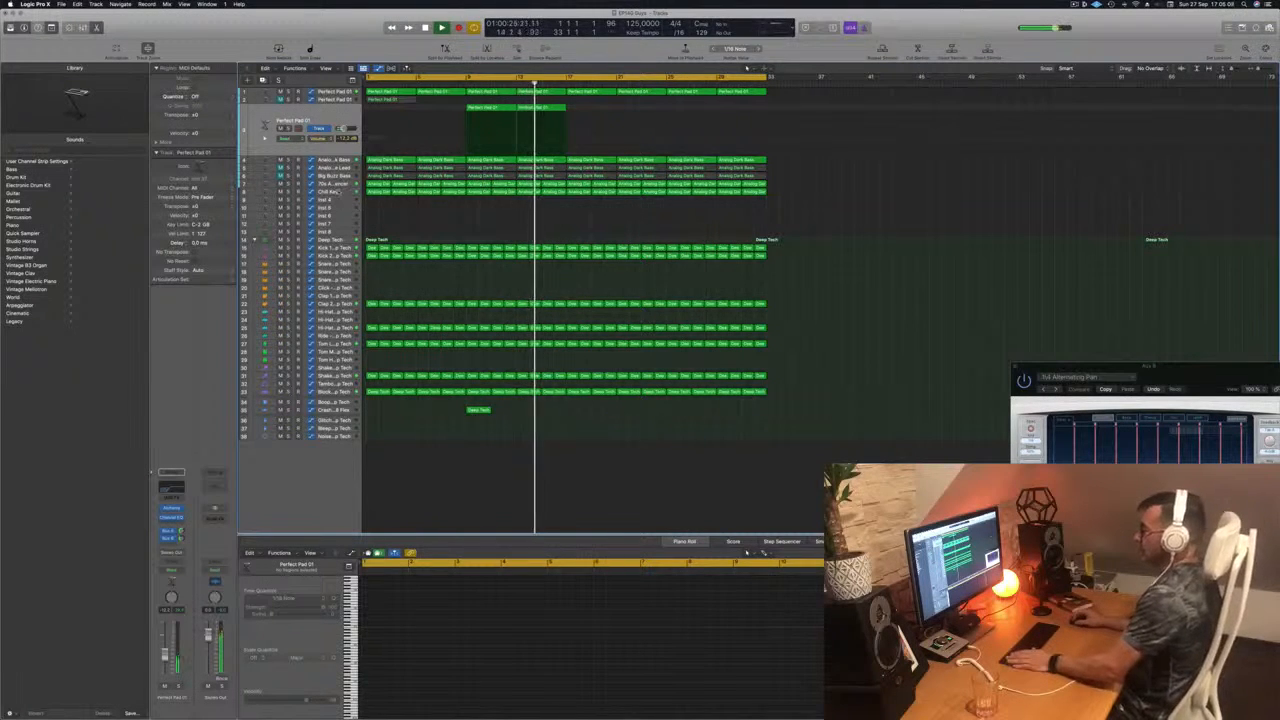
click(337, 191)
key(Return)
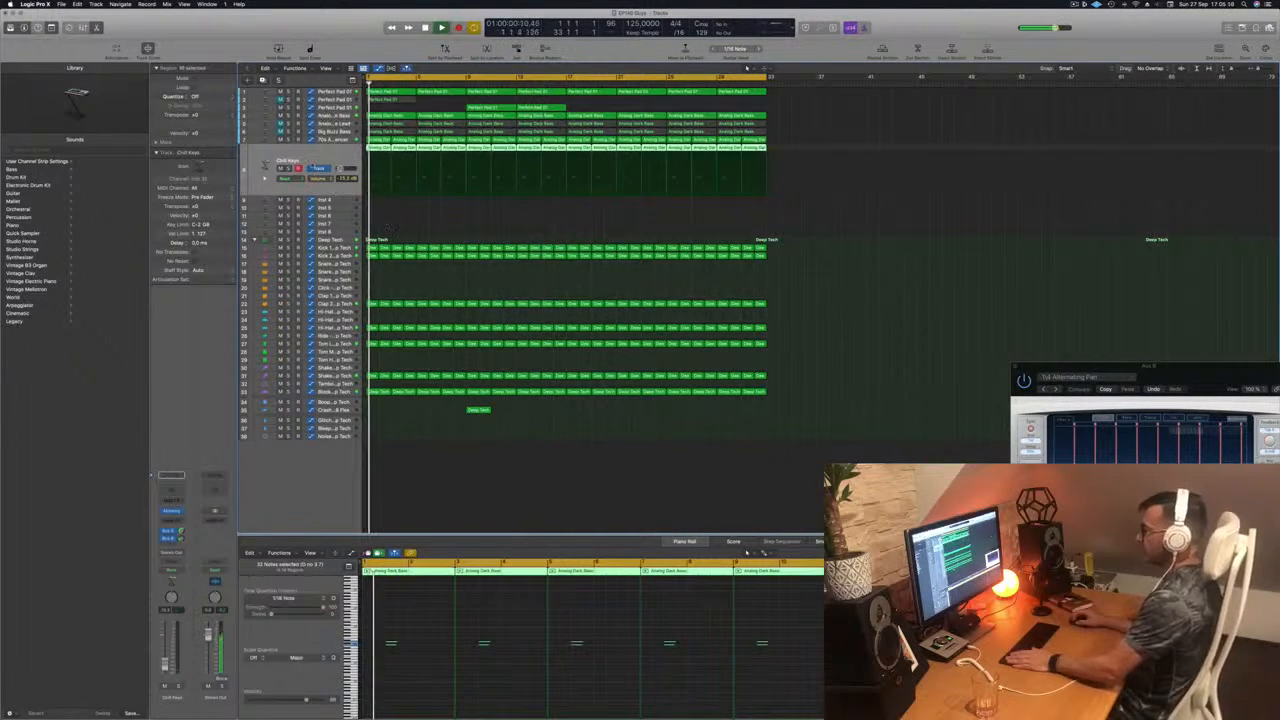
click(289, 168)
click(289, 168)
key(Return)
click(409, 217)
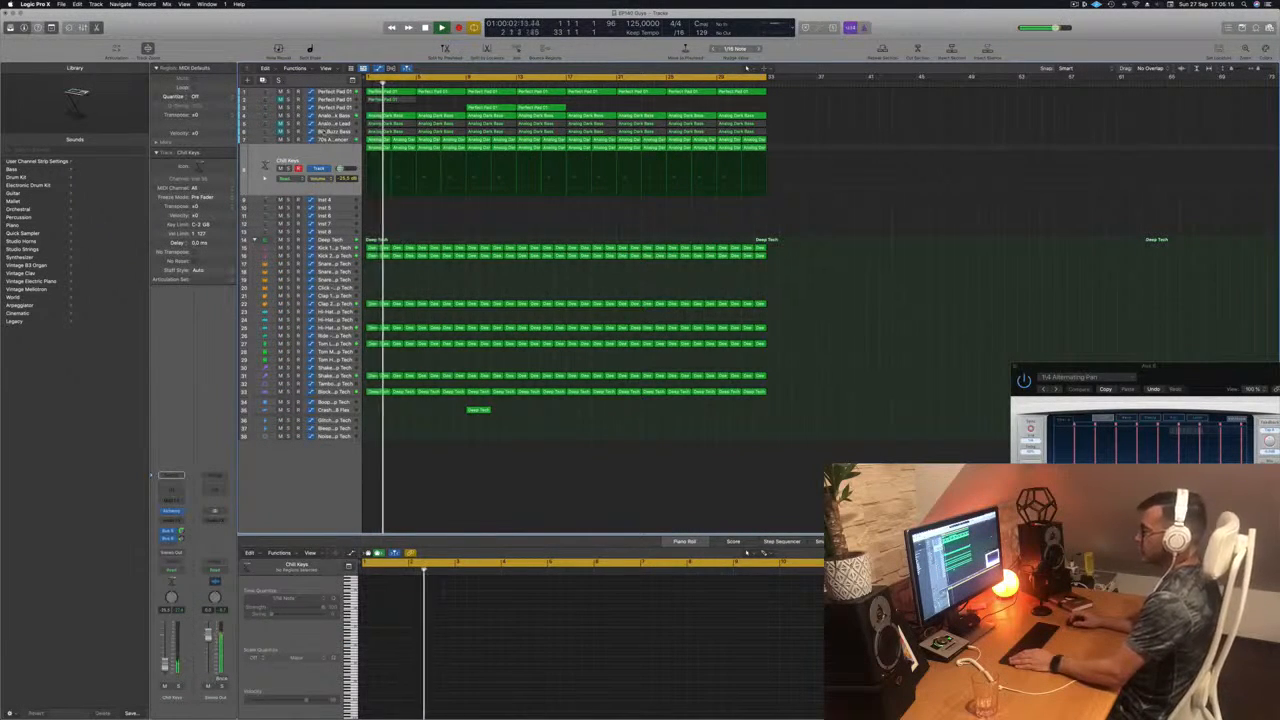
Step: Unmute the Analog Glide Lead track
click(322, 131)
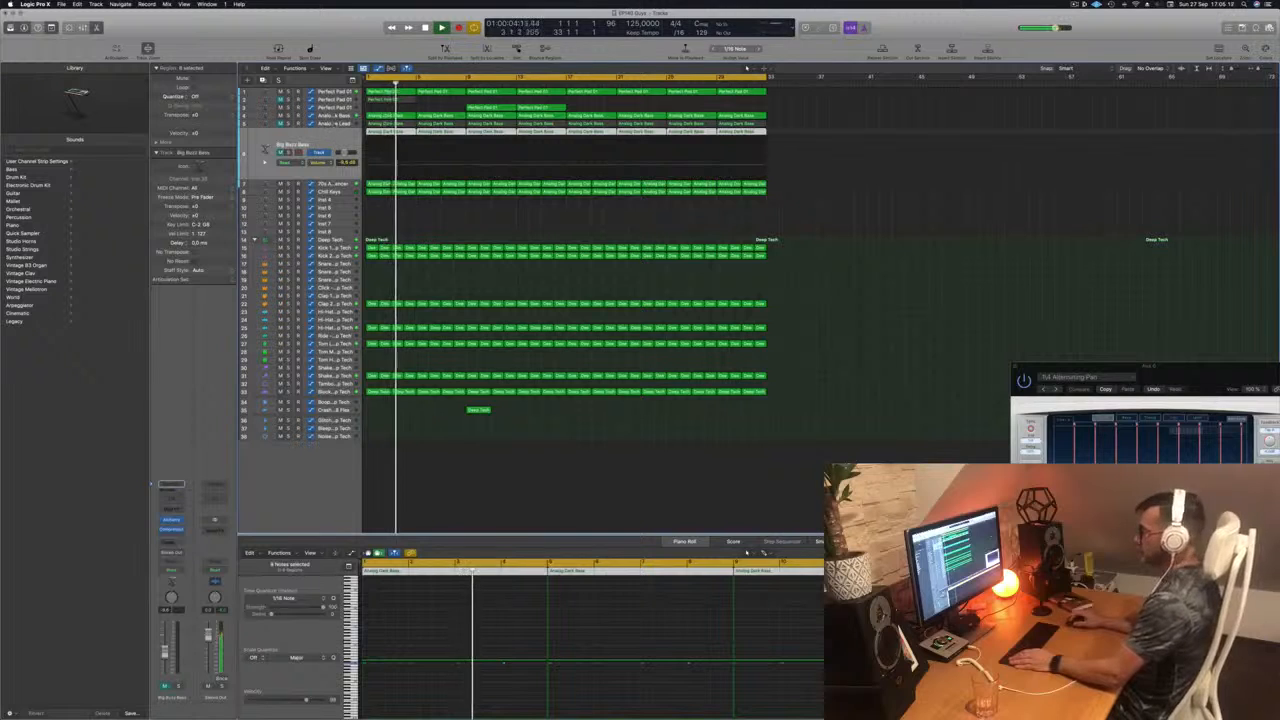
click(331, 123)
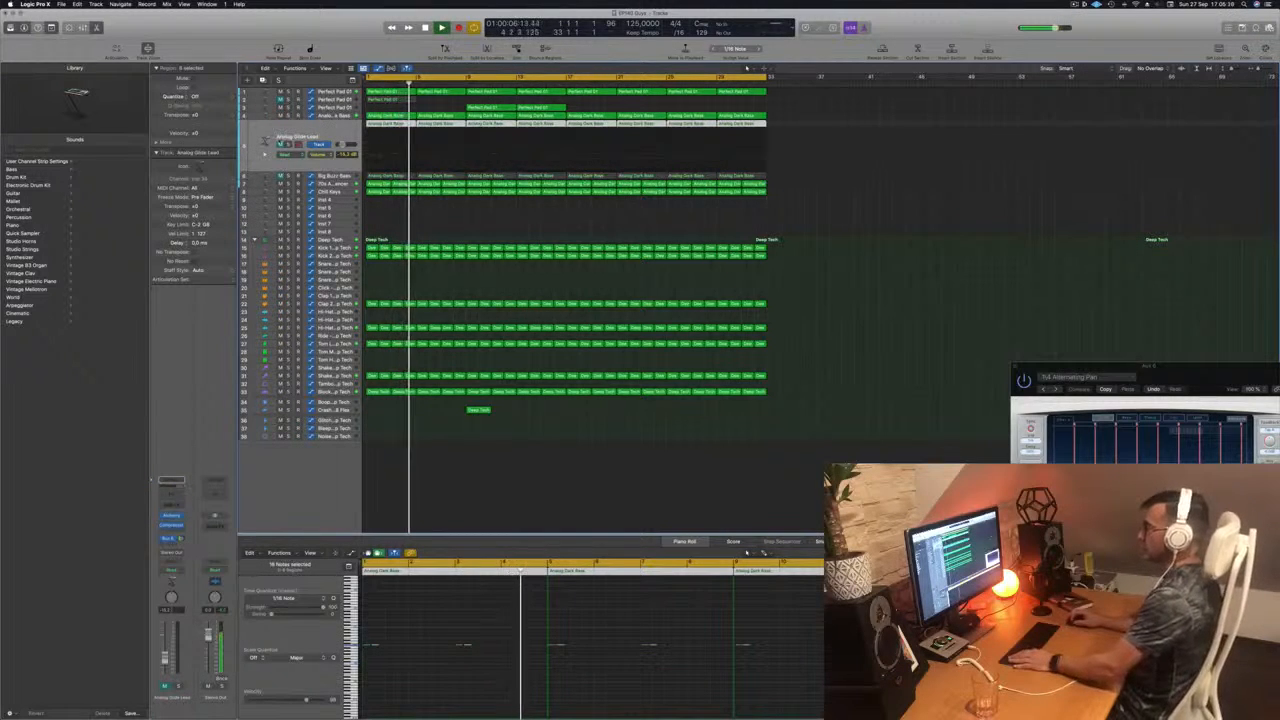
click(281, 145)
Step: Delete the note at the start of bar 1 in the first Analog Glide Lead region, leaving the second note
click(421, 673)
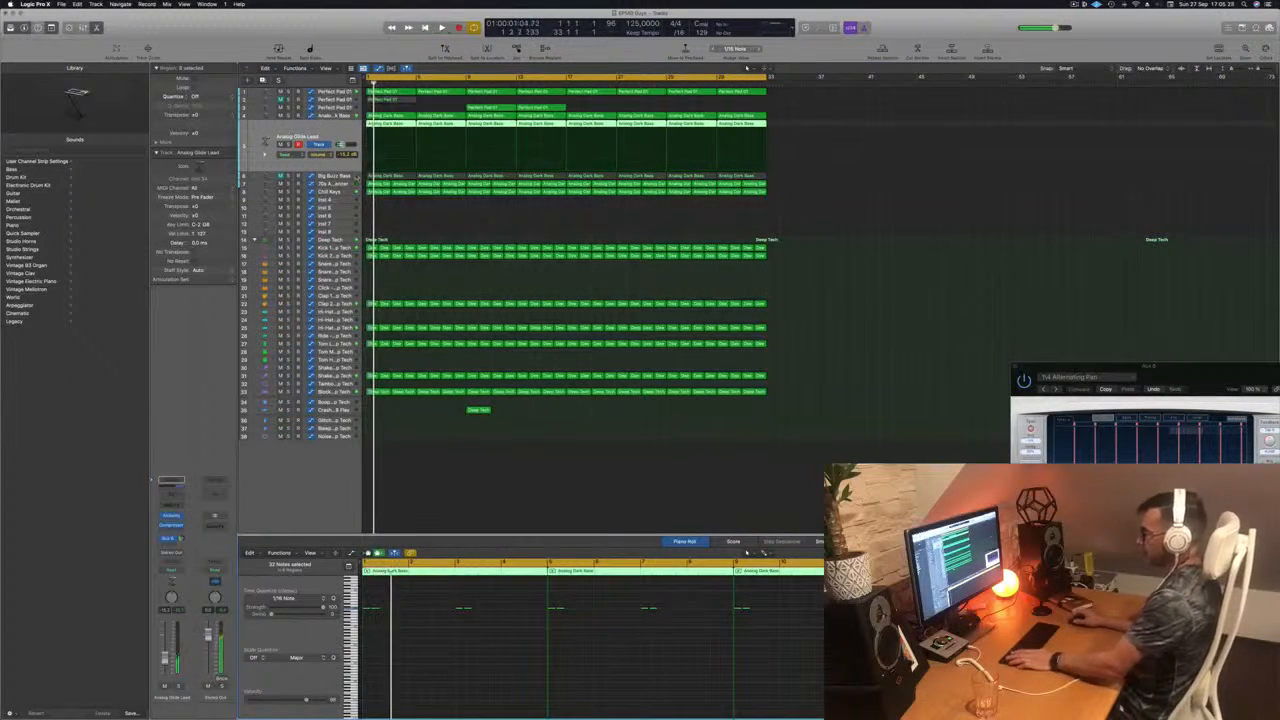
drag(404, 660, 430, 664)
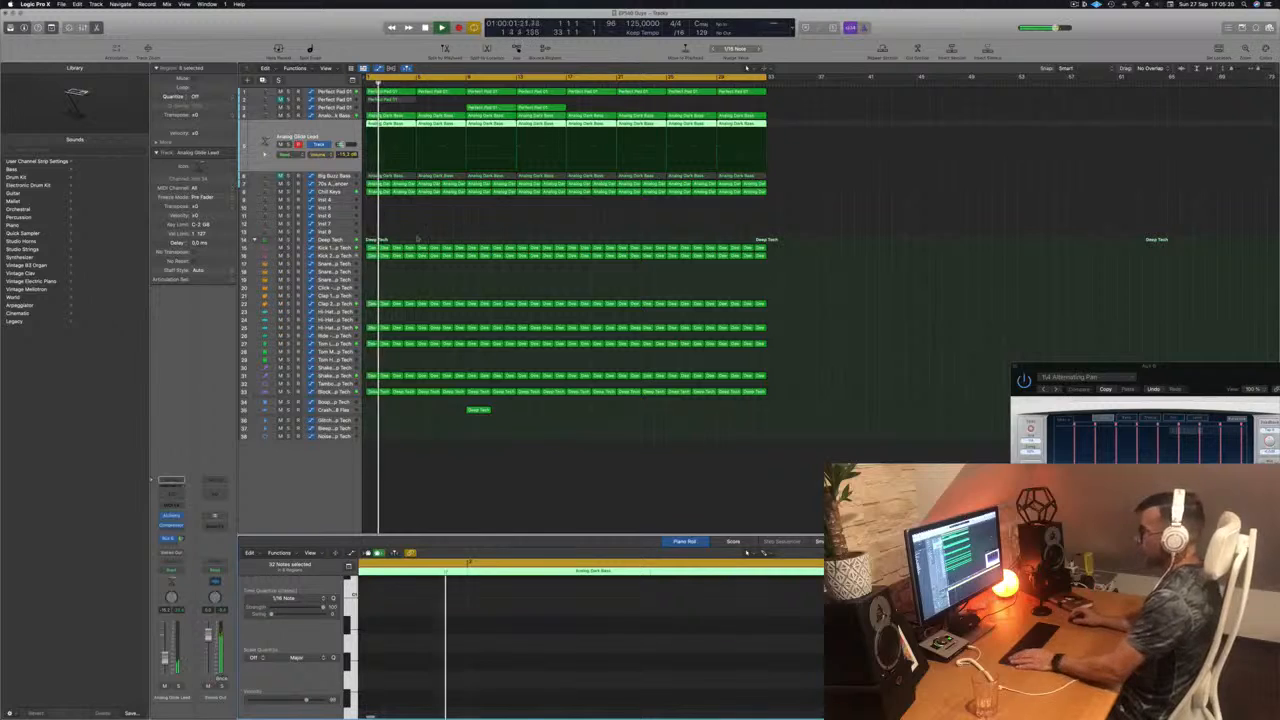
click(405, 191)
click(395, 123)
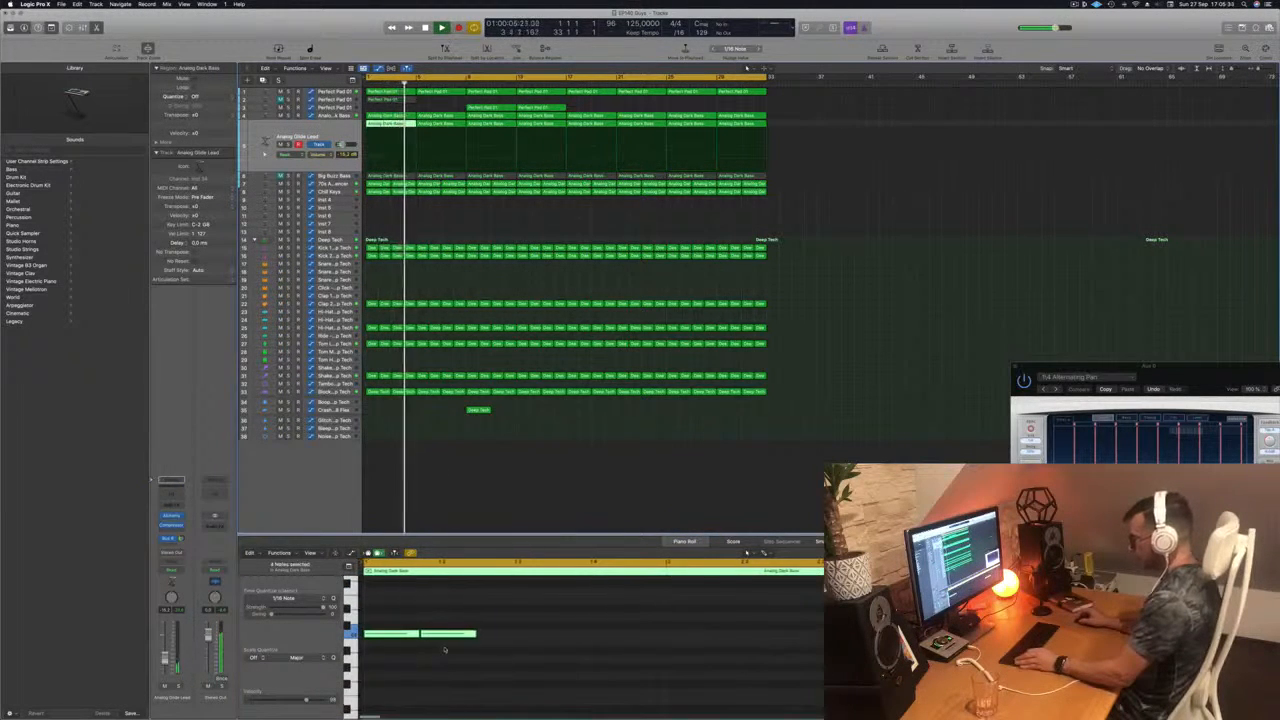
drag(391, 605, 400, 673)
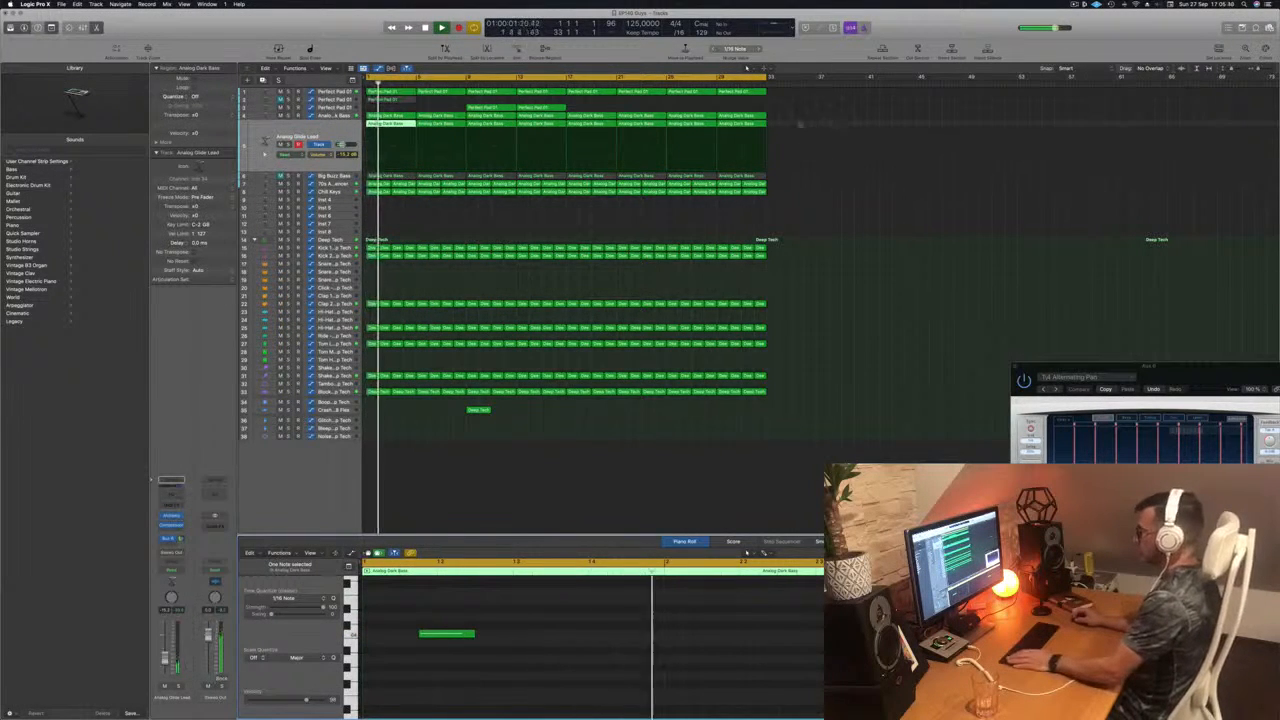
Step: Replace the remaining Analog Glide Lead regions with copies of the edited first region, filling the track to bar 33
drag(794, 121, 493, 131)
key(Delete)
key(space)
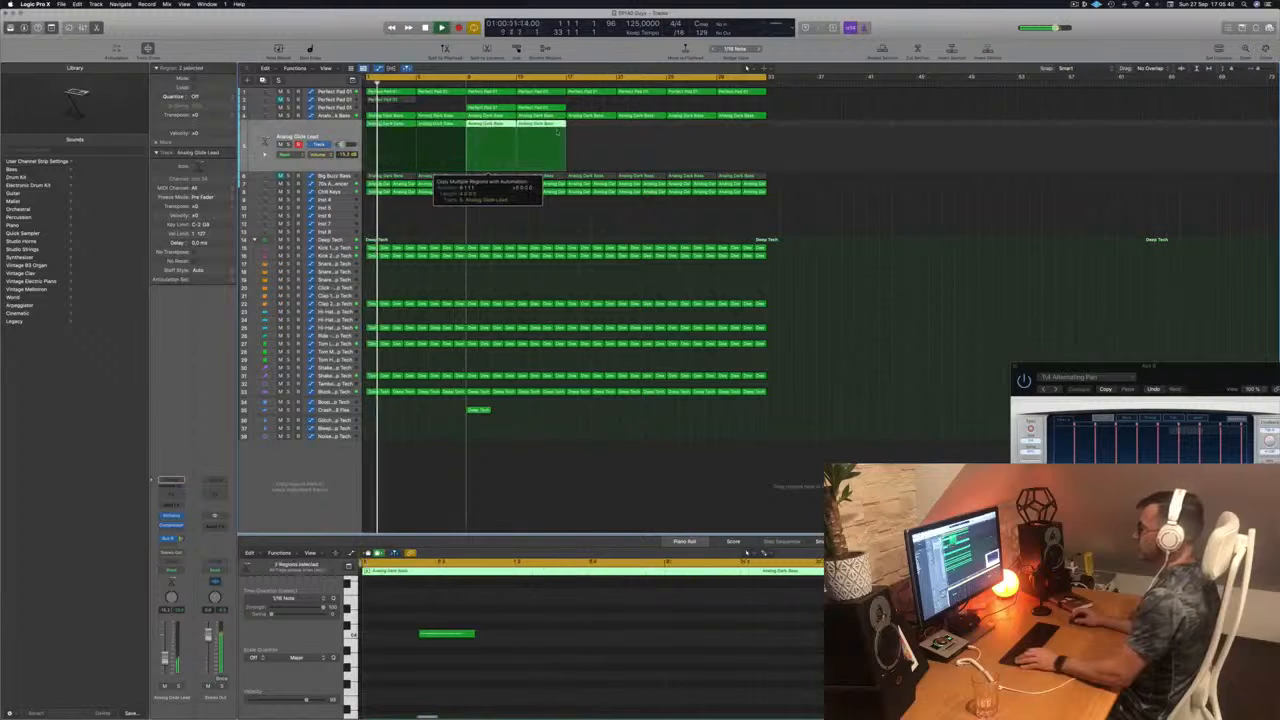
mouse_move(583, 125)
mouse_down()
mouse_move(386, 125)
mouse_move(592, 133)
mouse_up()
key(space)
key(space)
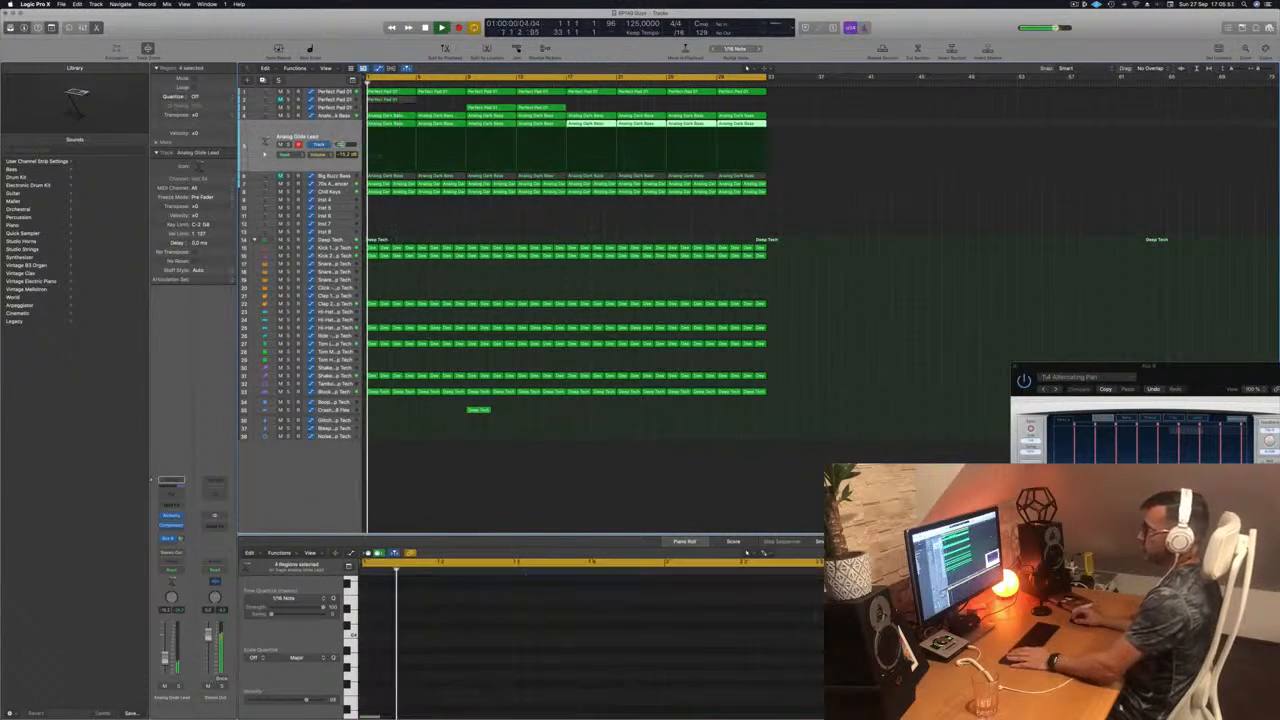
Step: Replay the Analog Glide Lead track from the beginning and open its Alchemy instrument
click(326, 132)
key(space)
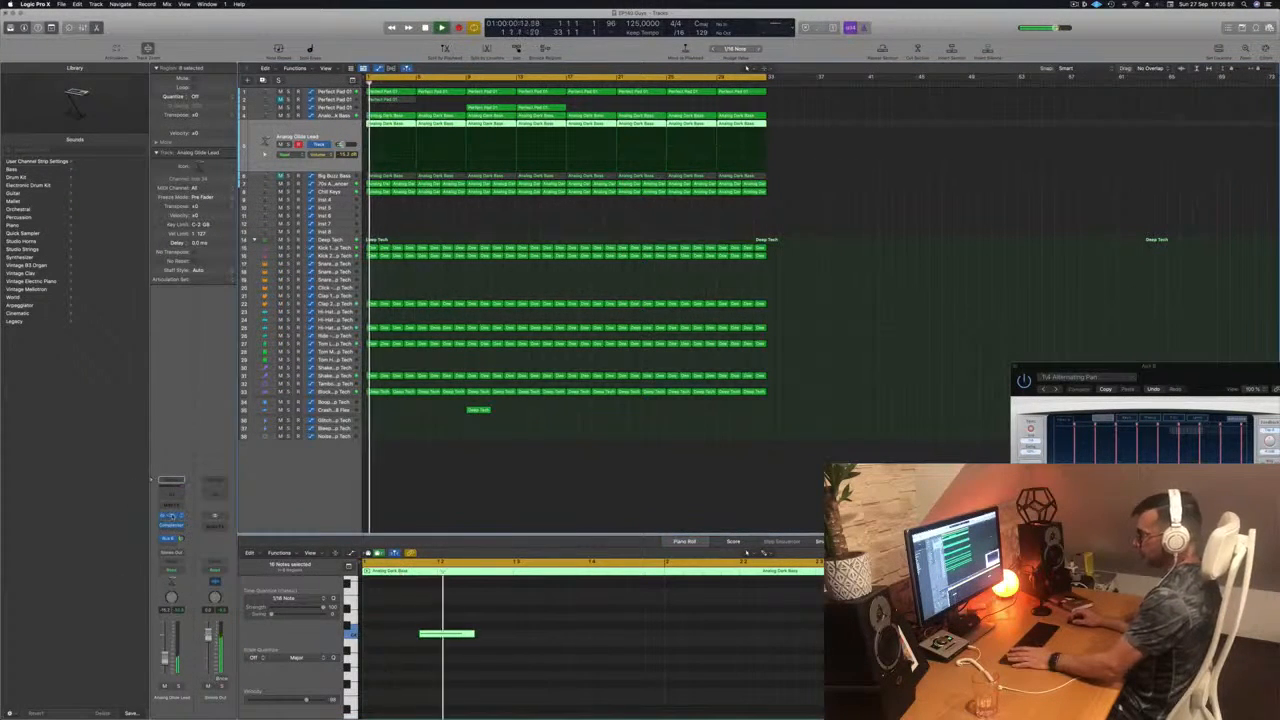
click(172, 516)
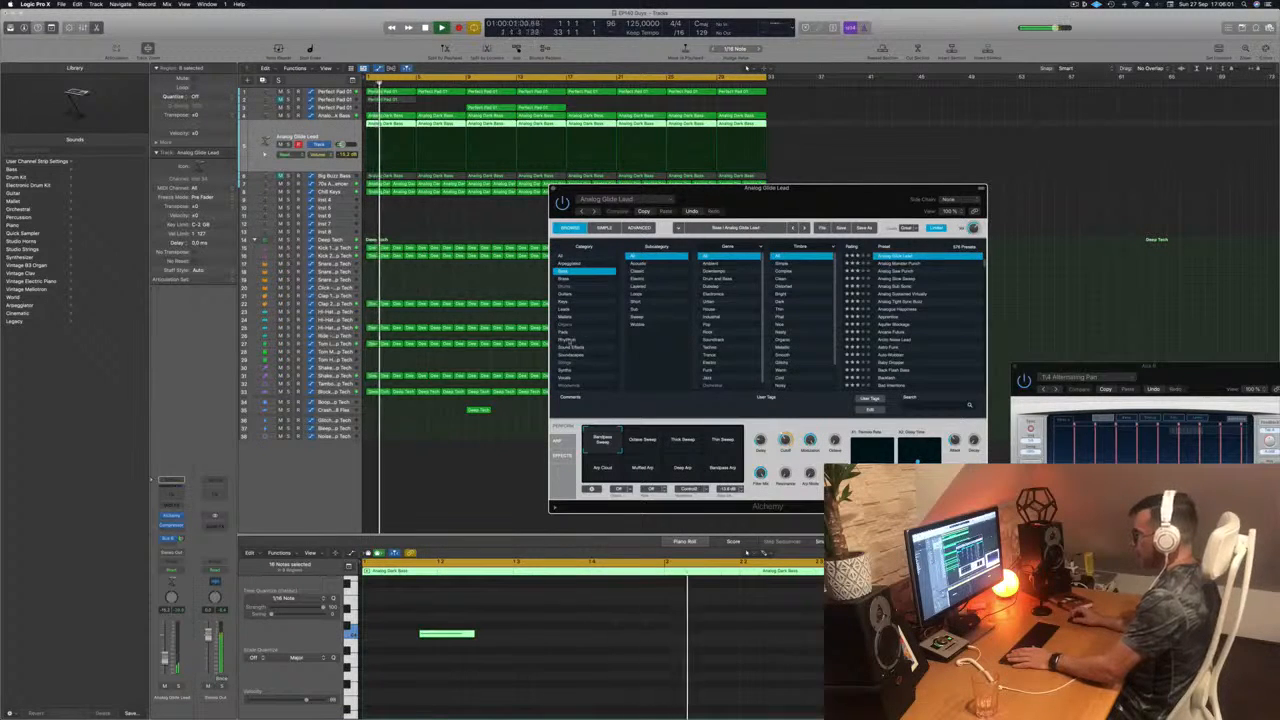
Step: Filter the Alchemy presets to the Rhythmic category, load Chaotic Pattern Echoes and audition it on the lead track from the start
click(567, 341)
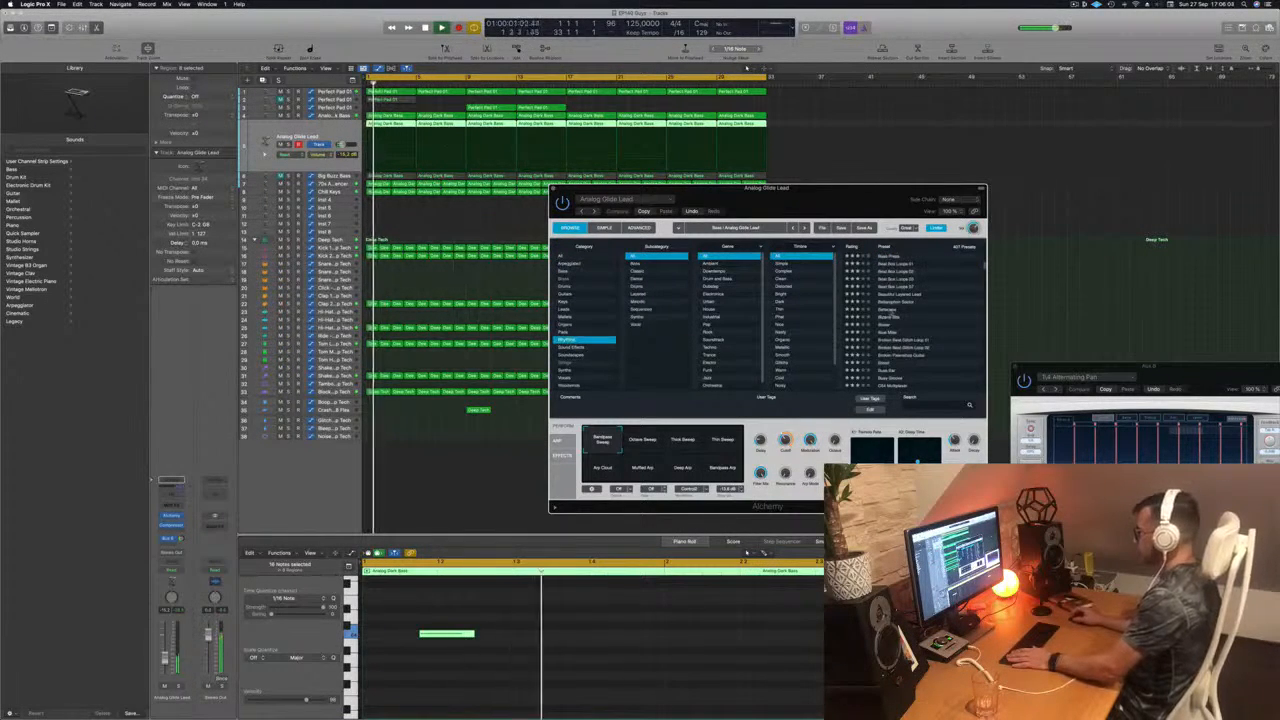
scroll(910, 290, down, 5)
click(890, 311)
key(space)
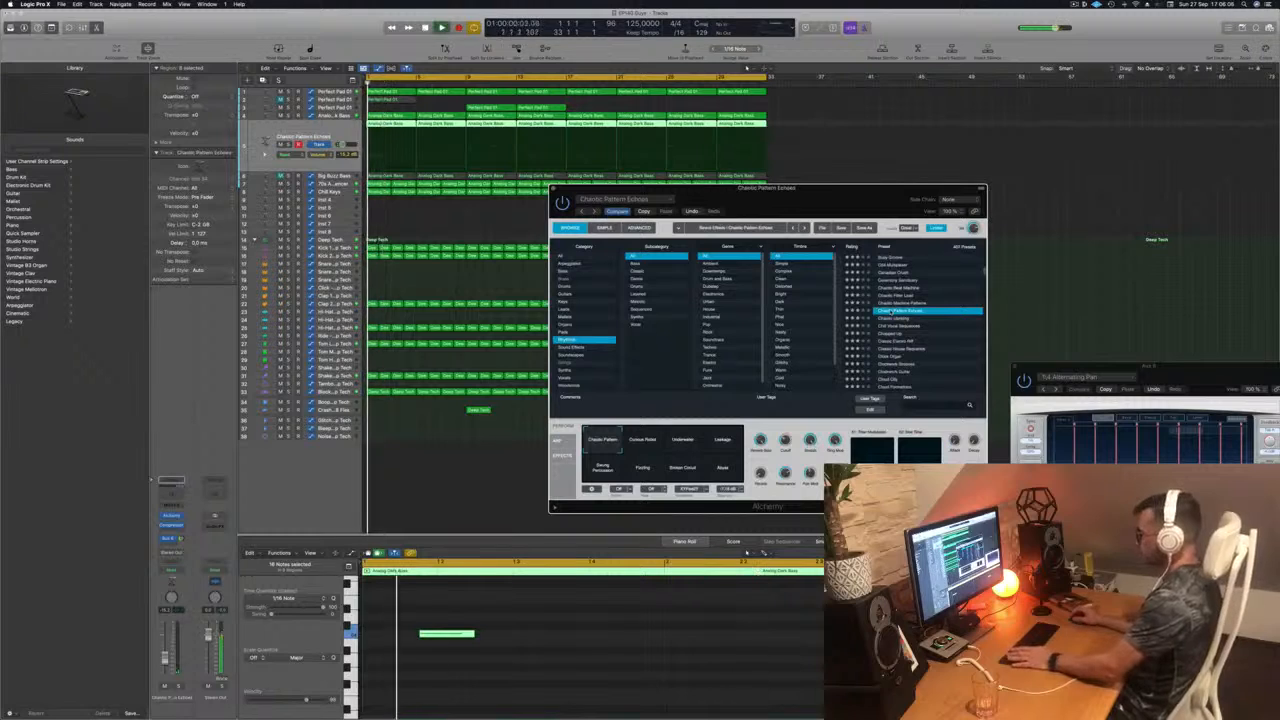
Step: Move the Alchemy window clear of the edge and audition the Chaotic Uprising, Chopped Up and Chill Vocal Sequences presets
drag(826, 204, 730, 112)
key(Down)
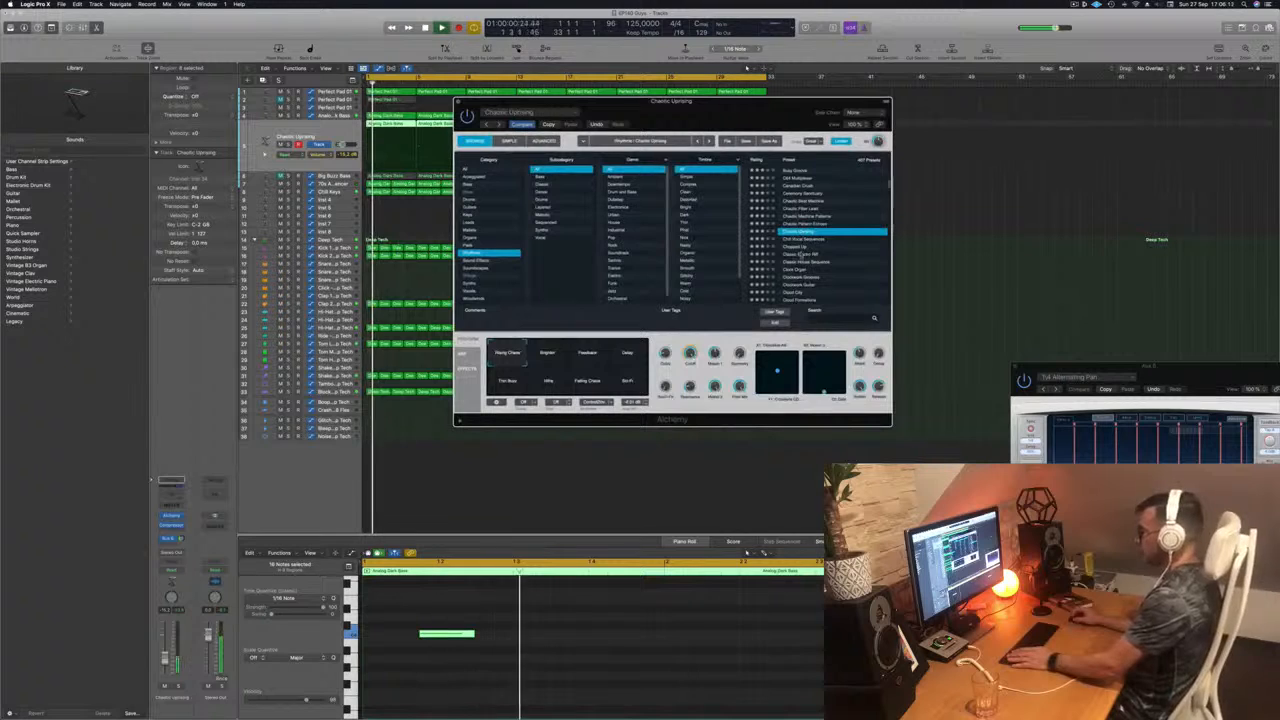
click(798, 247)
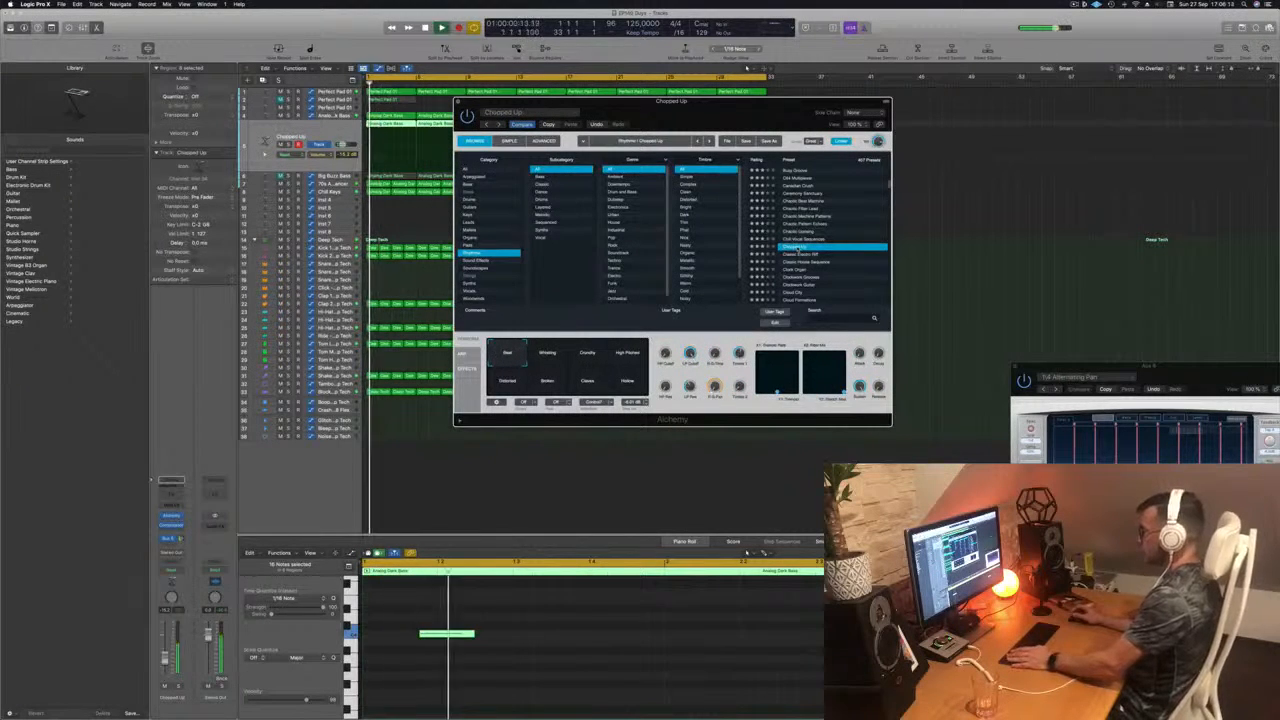
click(811, 239)
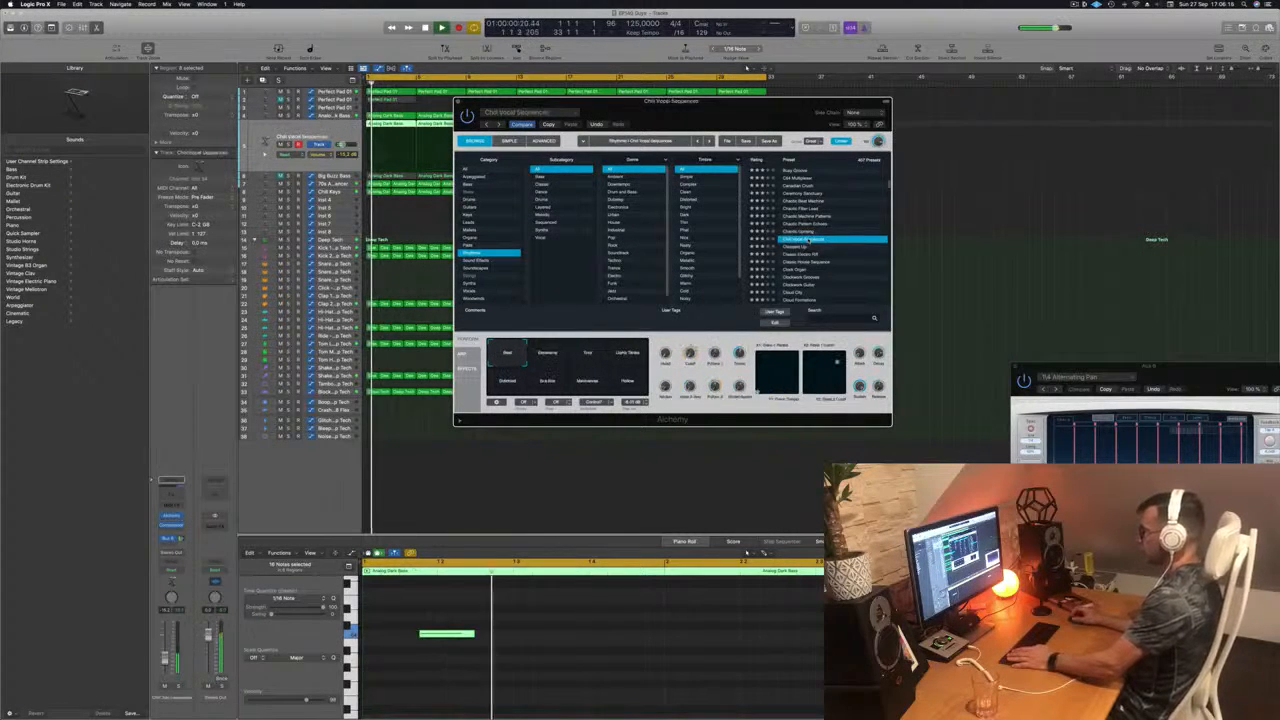
Step: Audition the Click Organ, Clockwork Guitar, Cloud City and Cloud Formations presets on the lead track
scroll(811, 246, down, 1)
click(799, 253)
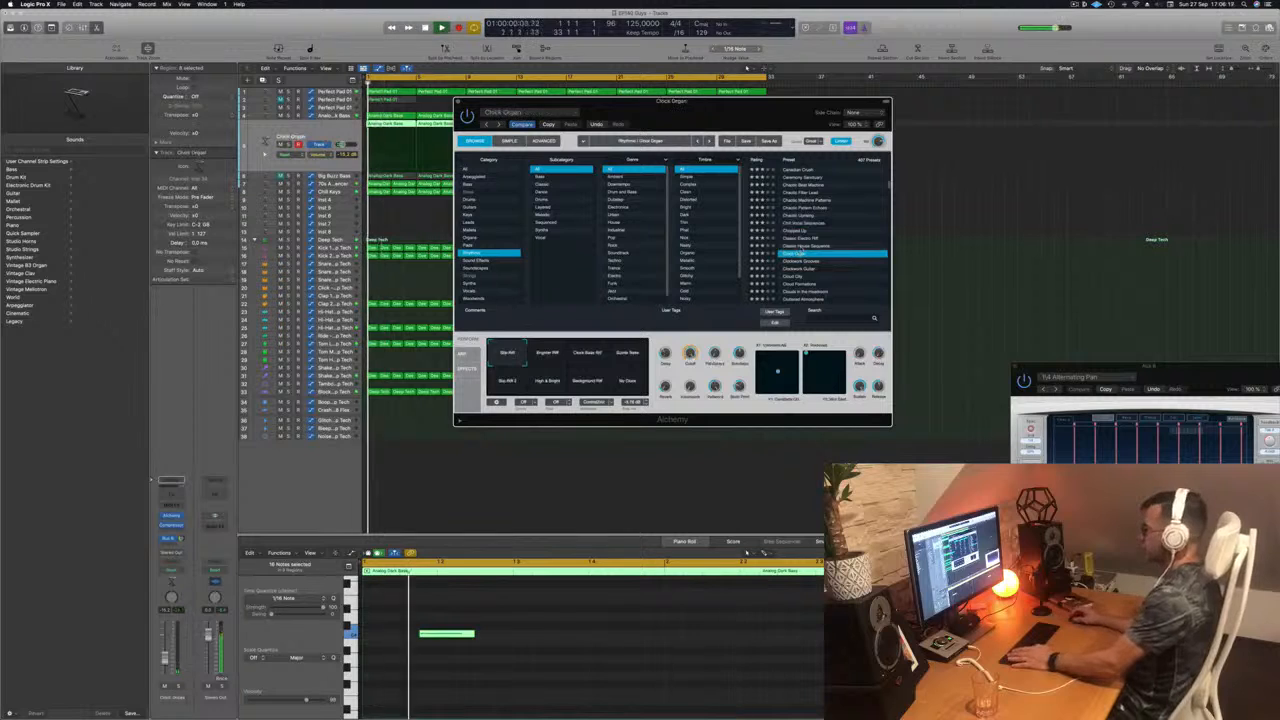
click(803, 269)
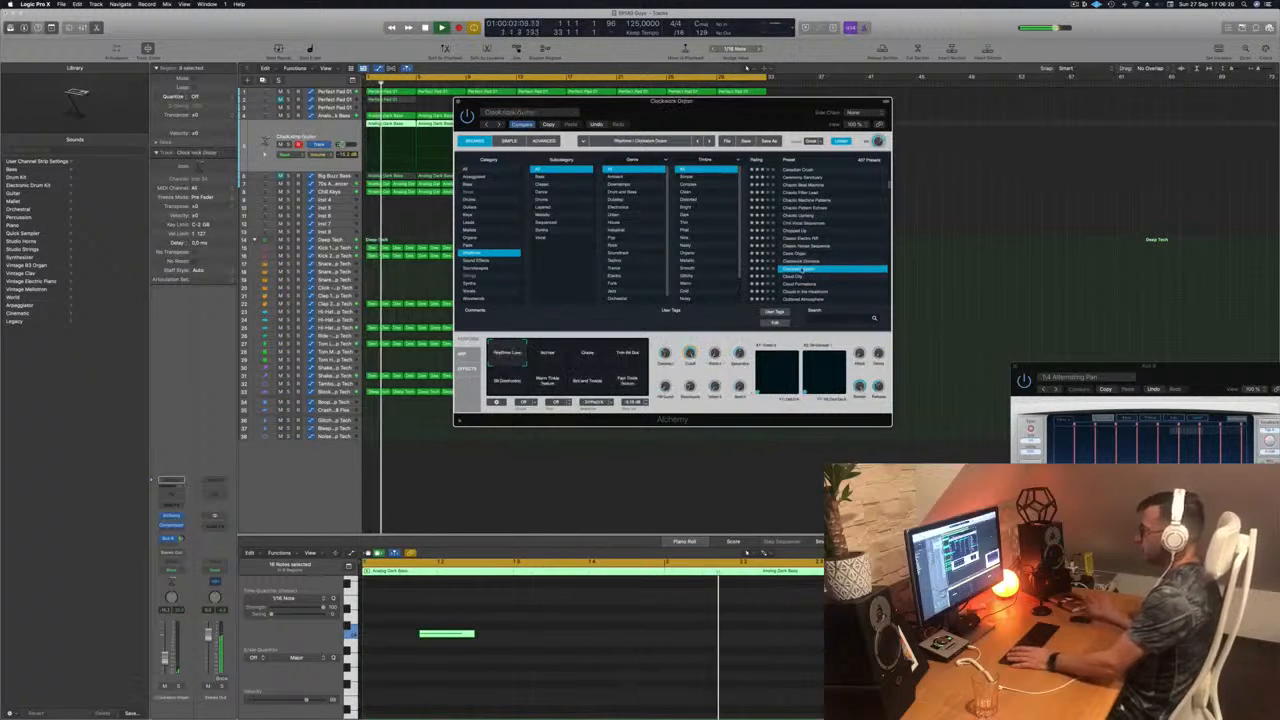
click(798, 276)
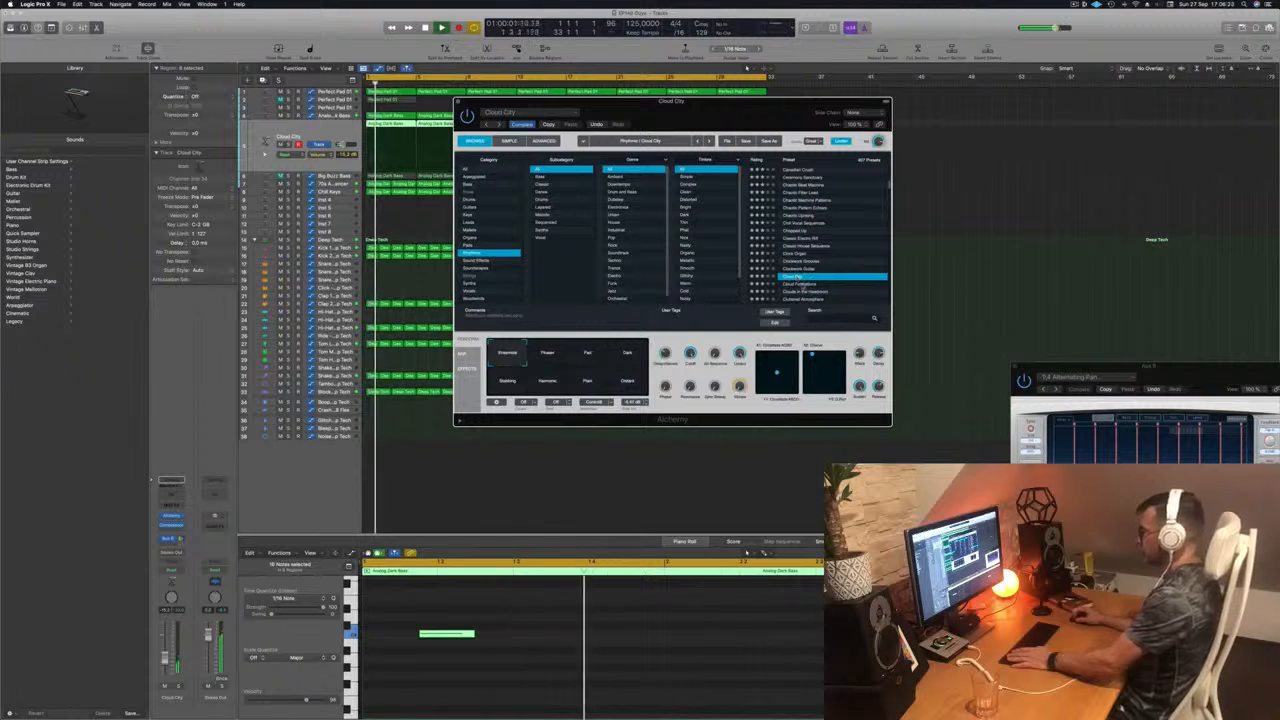
key(Down)
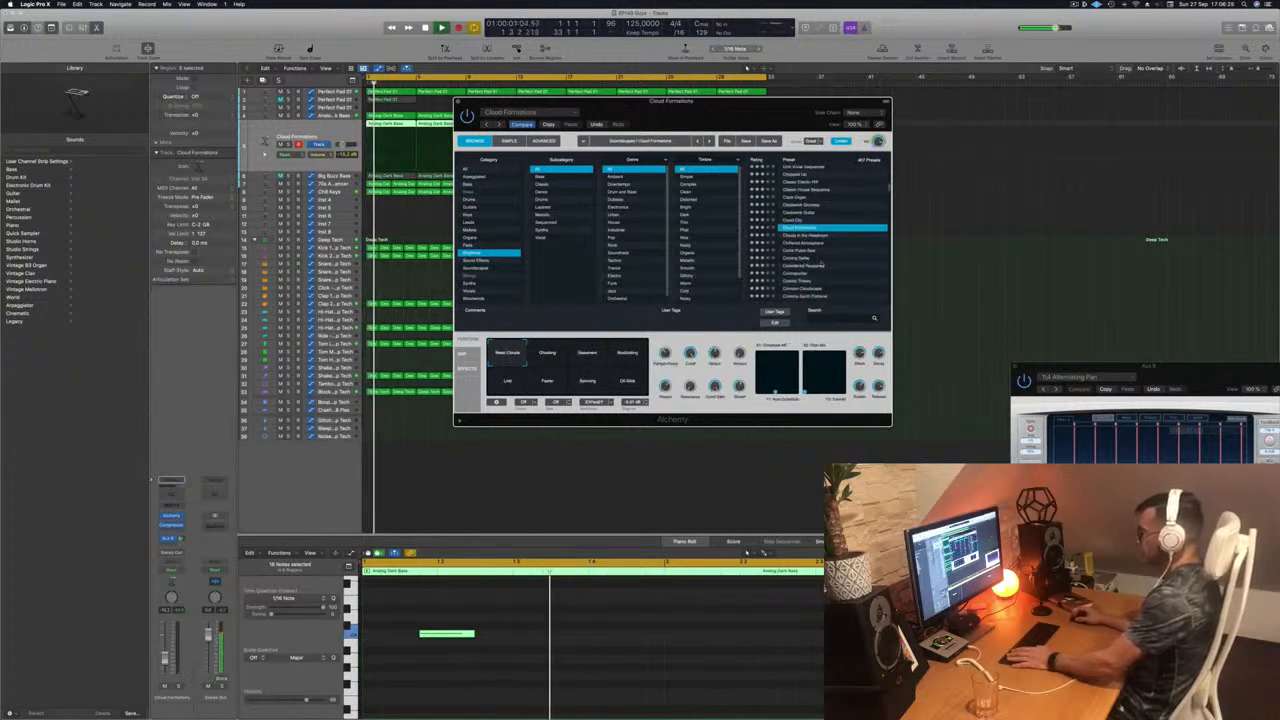
Step: Audition the Crimson Cloudscape and Crunchy Synth Patterns presets on the lead track
scroll(822, 265, down, 2)
click(798, 254)
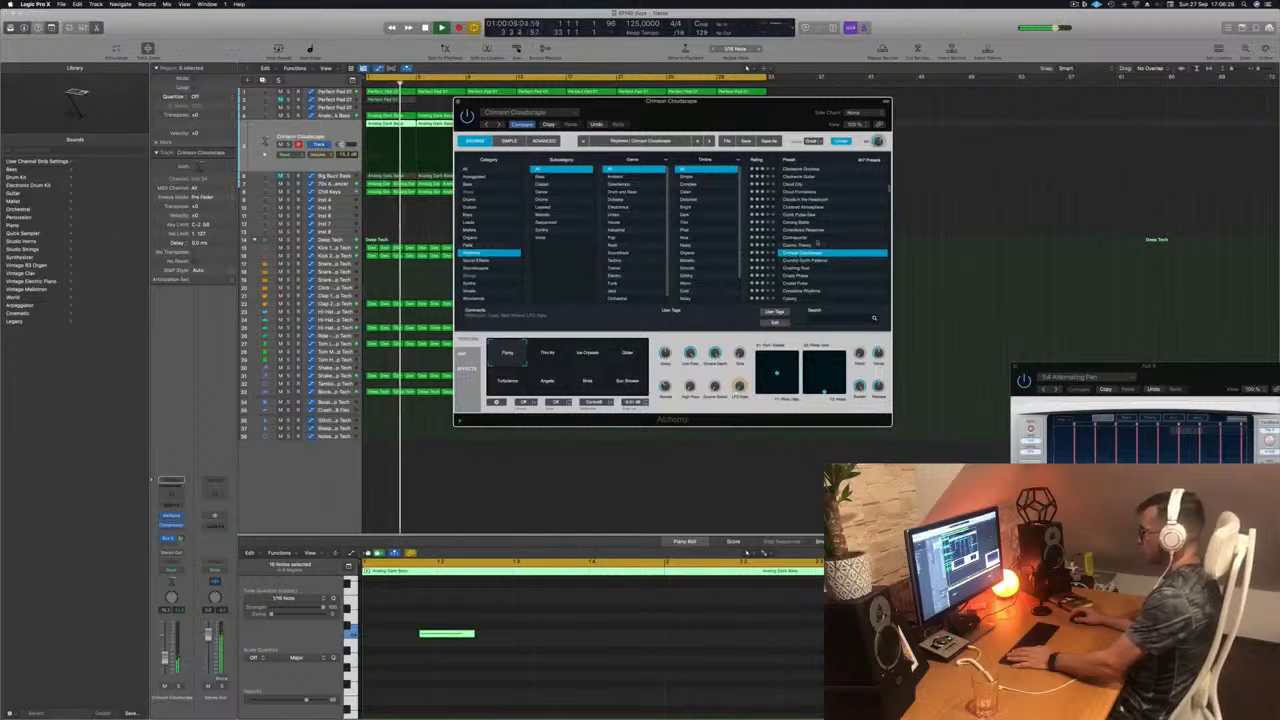
click(802, 261)
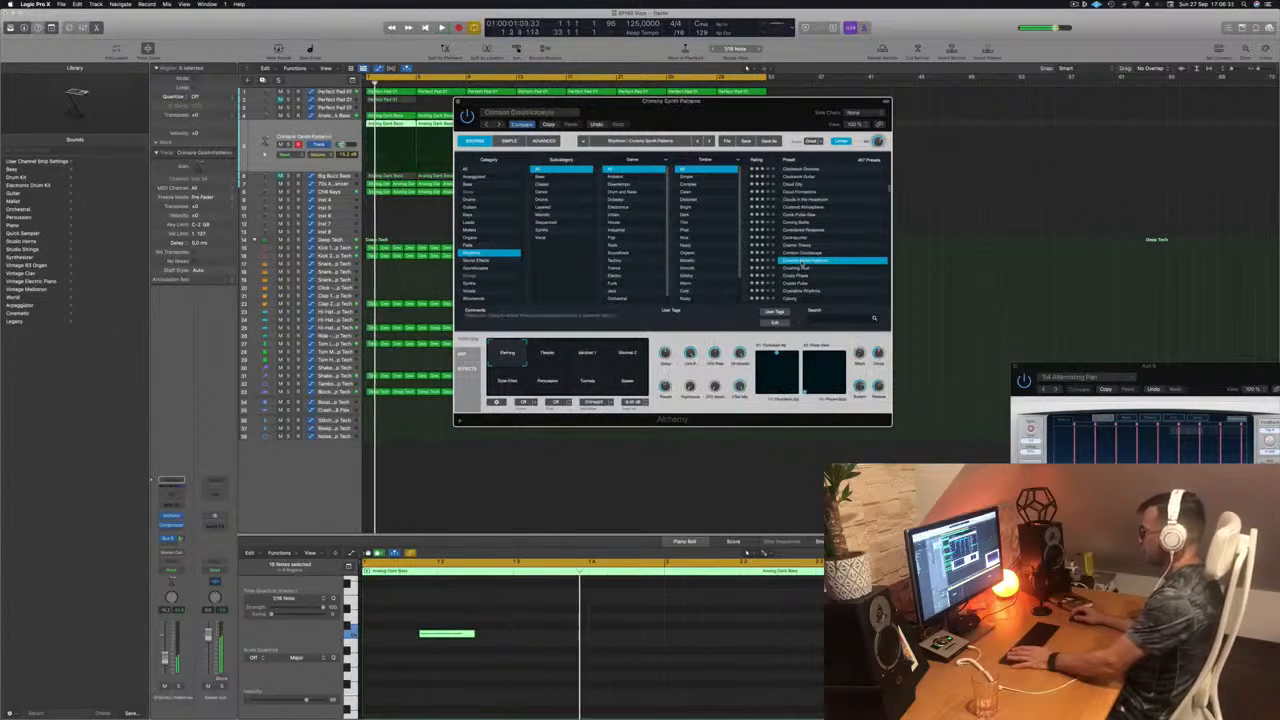
scroll(810, 264, down, 2)
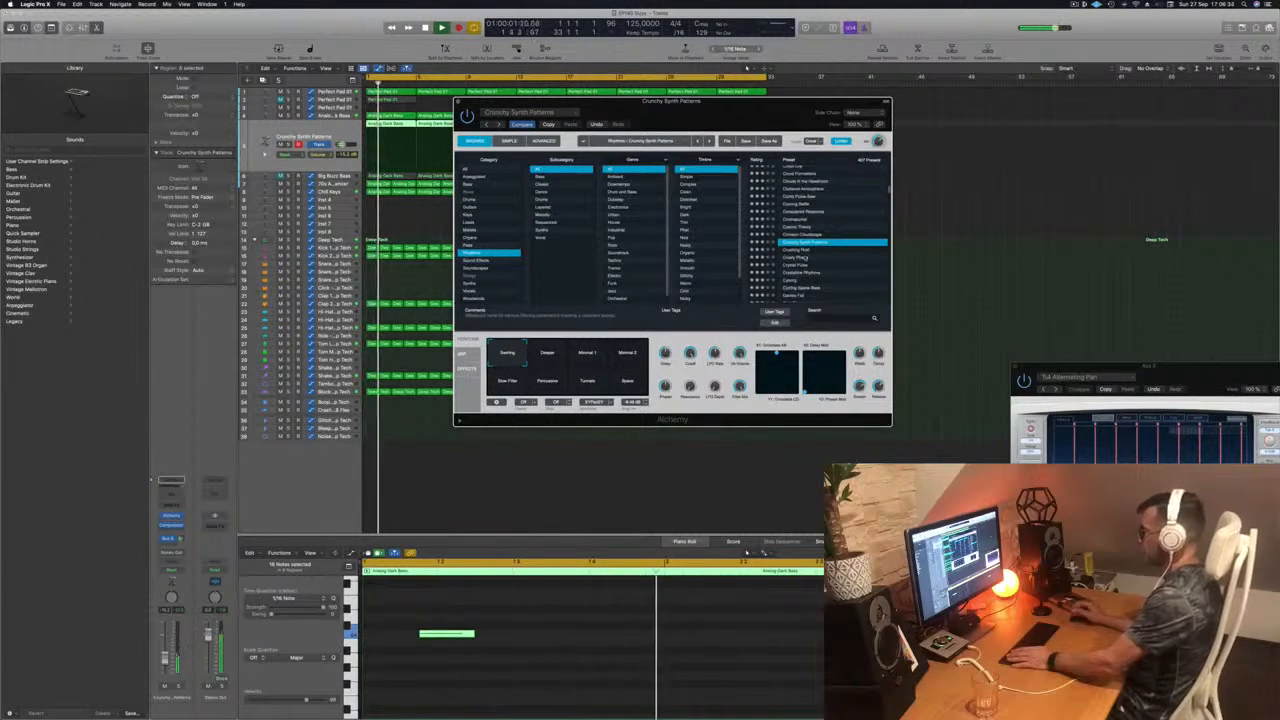
scroll(815, 262, down, 3)
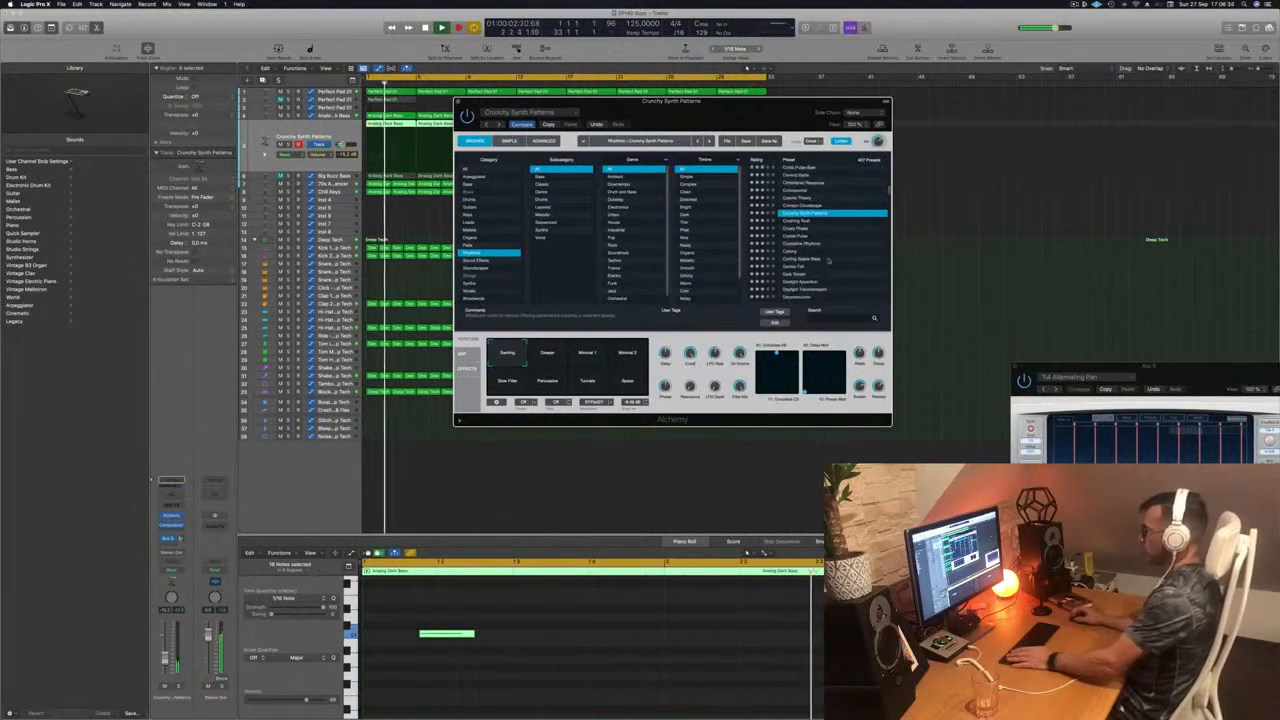
Step: Audition the Crystal Pulse, Cyborg and Dark Tempo presets on the lead track
click(801, 236)
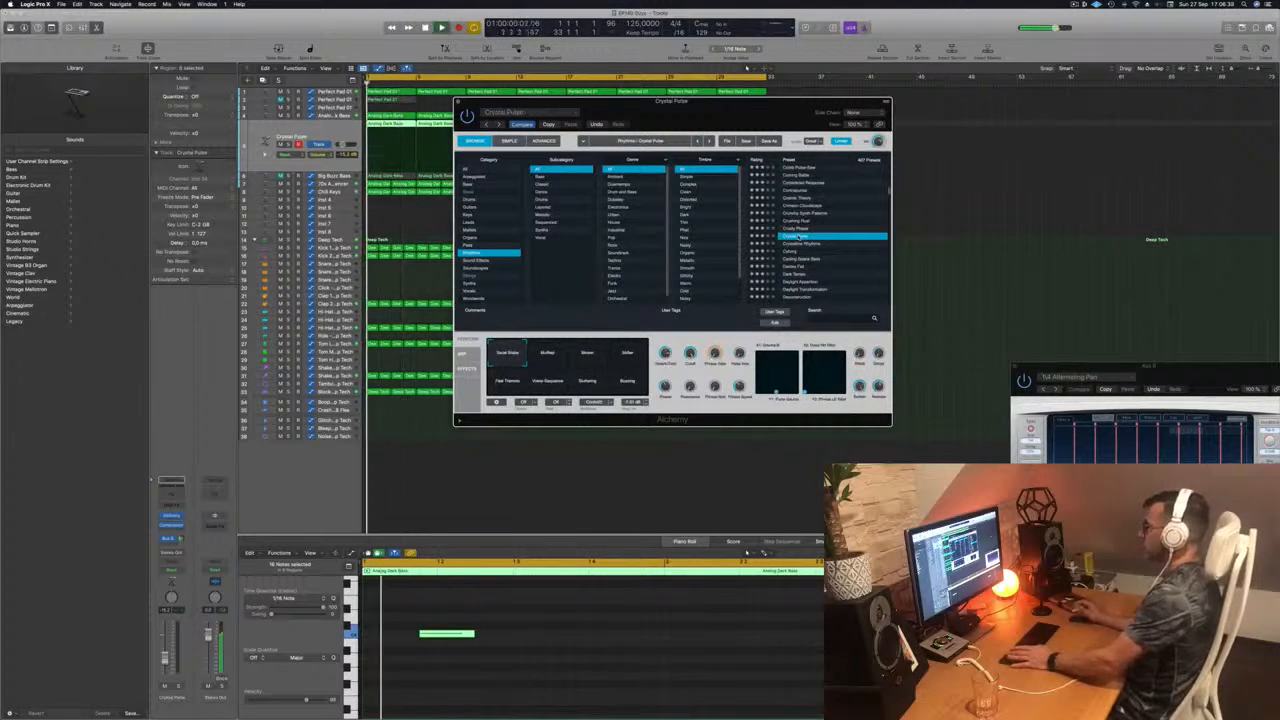
scroll(820, 237, down, 2)
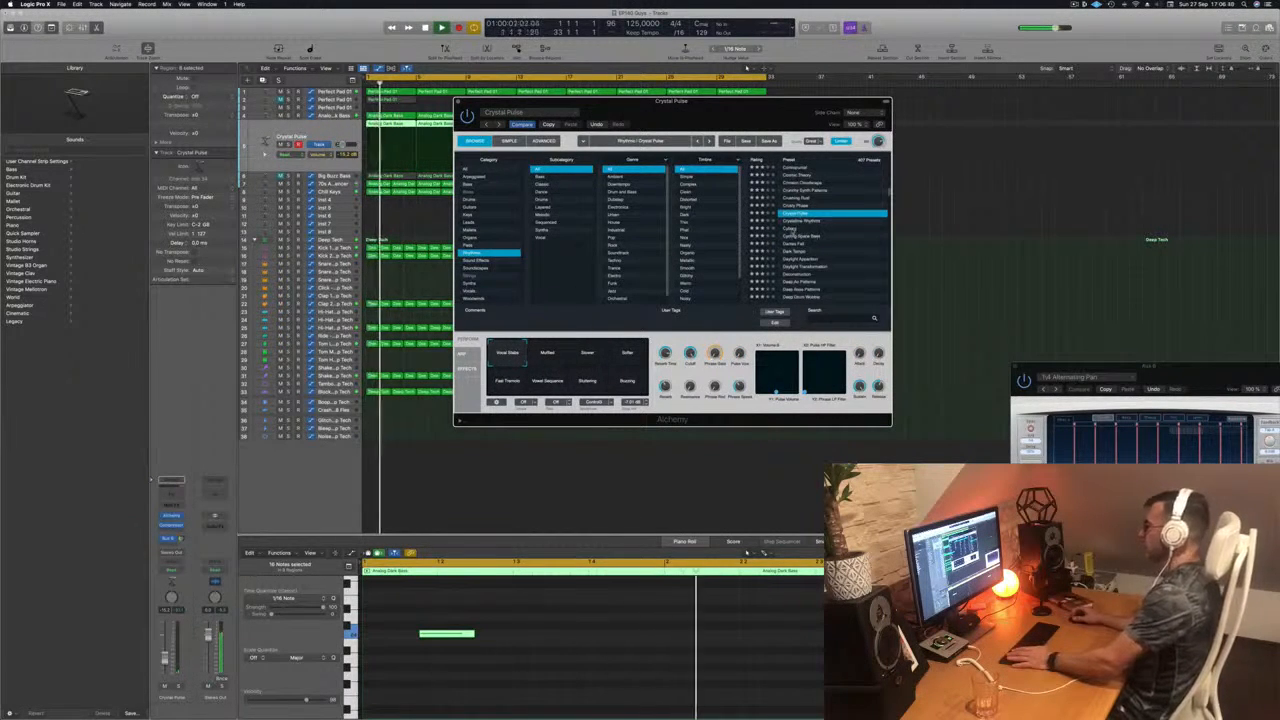
click(790, 229)
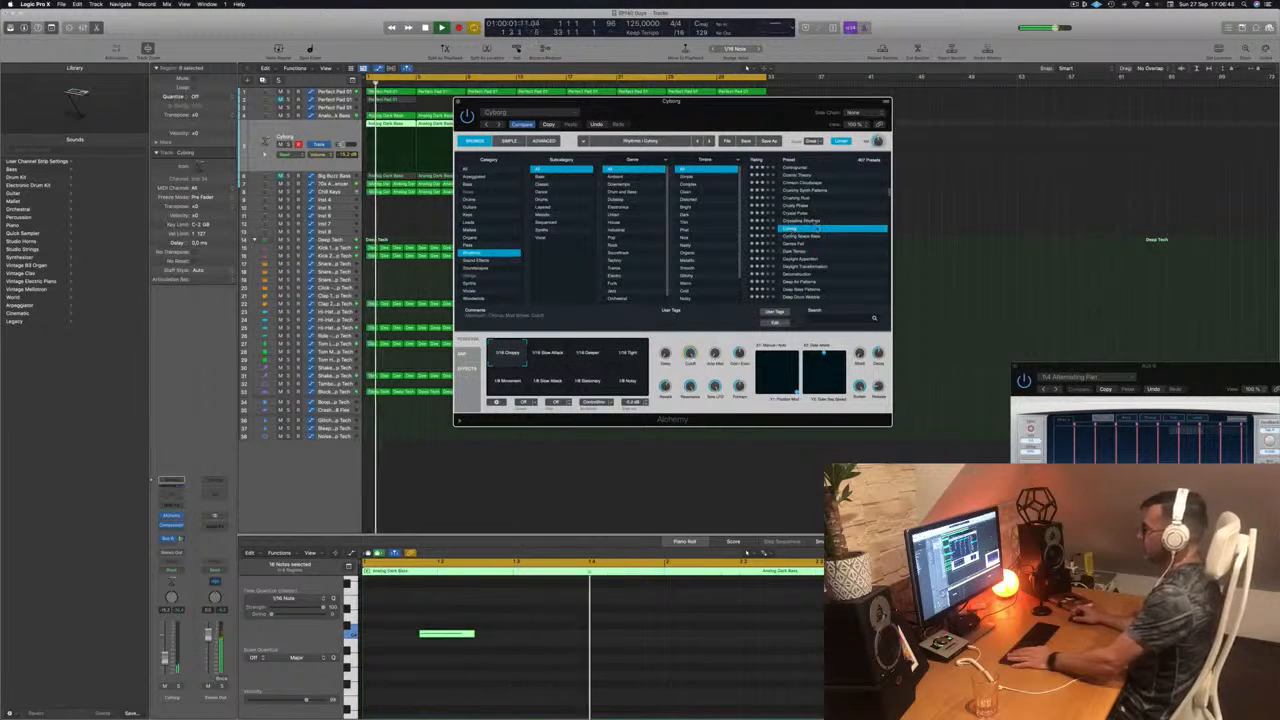
scroll(816, 229, down, 2)
click(800, 234)
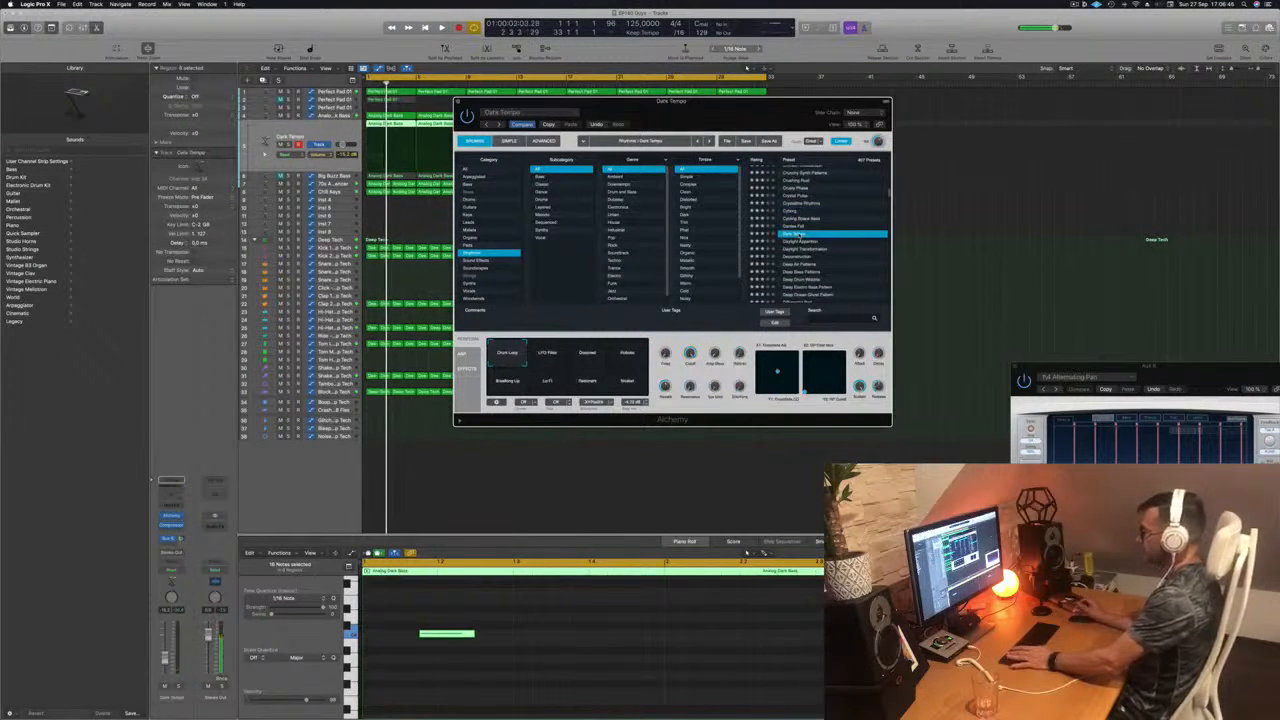
key(space)
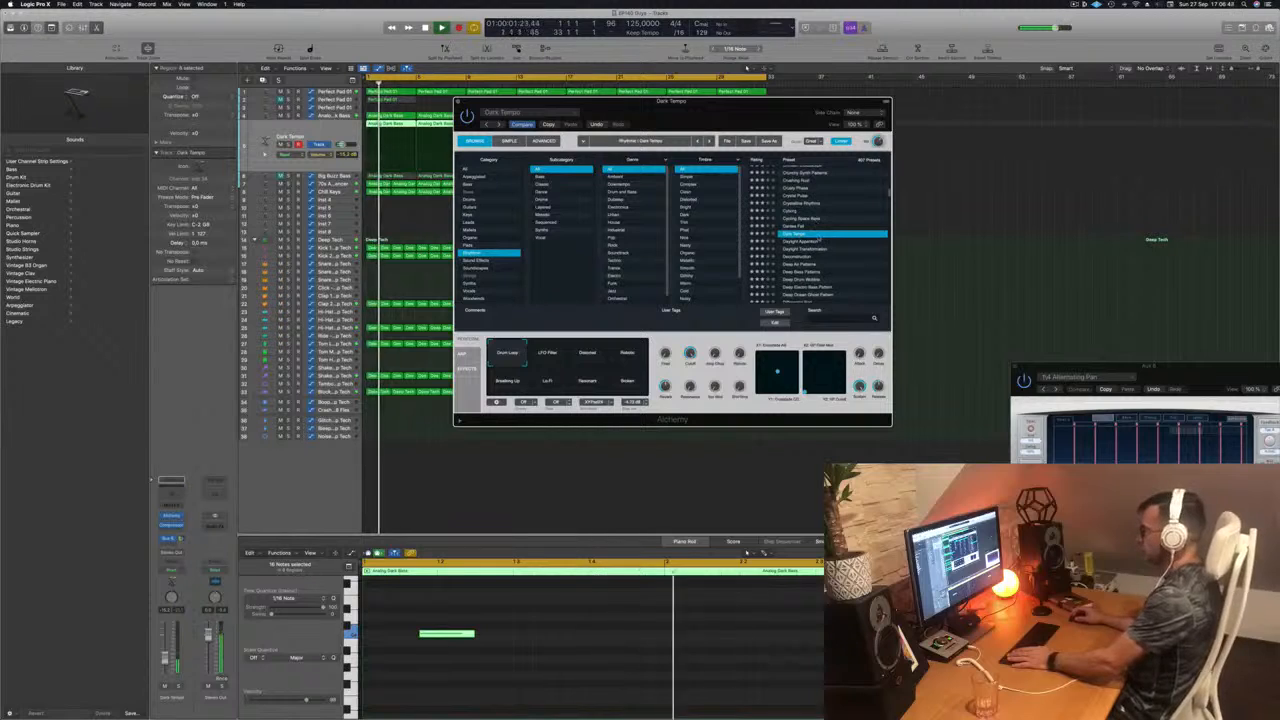
Step: Audition the Daylight Apparition and Deconstruction presets on the lead track
click(803, 241)
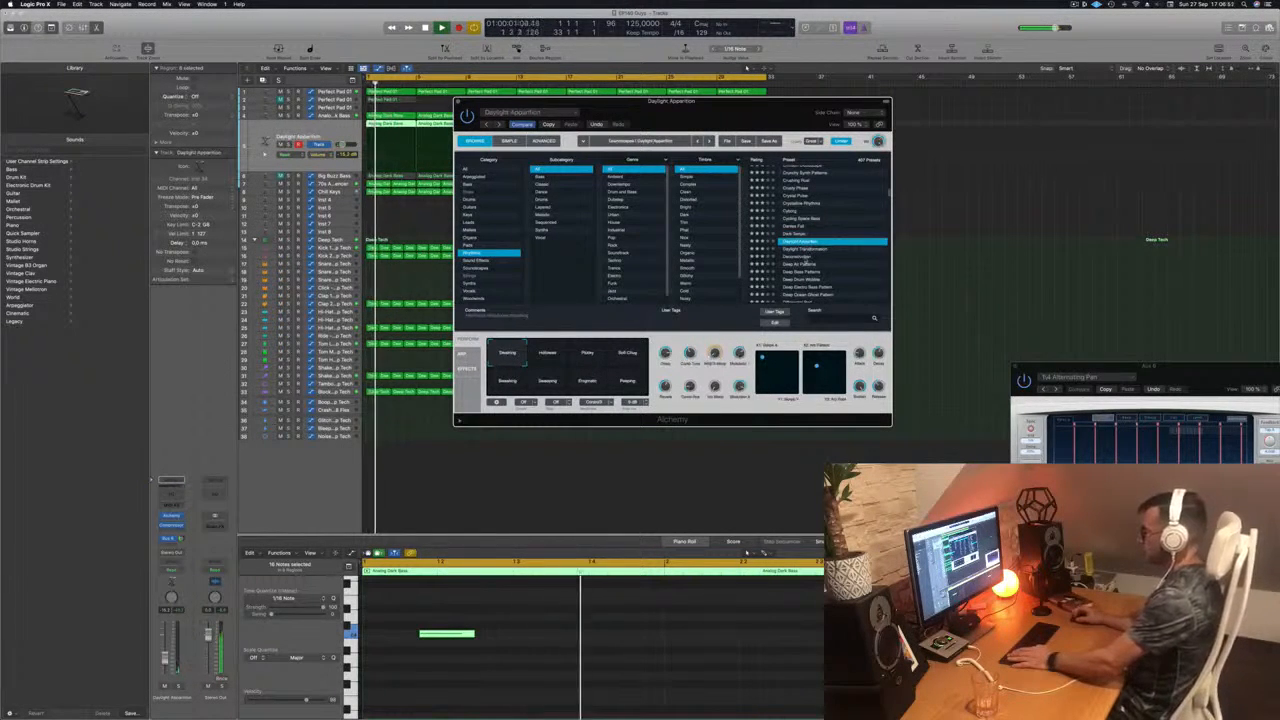
click(804, 257)
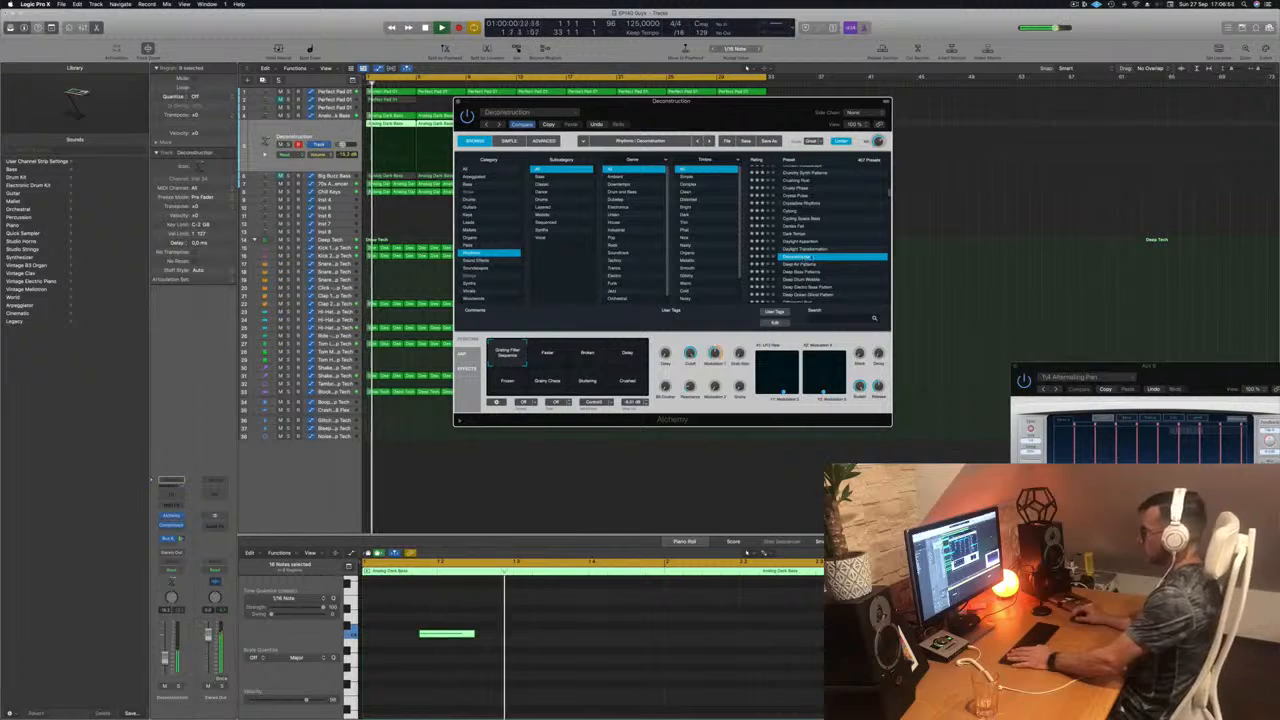
scroll(825, 232, down, 2)
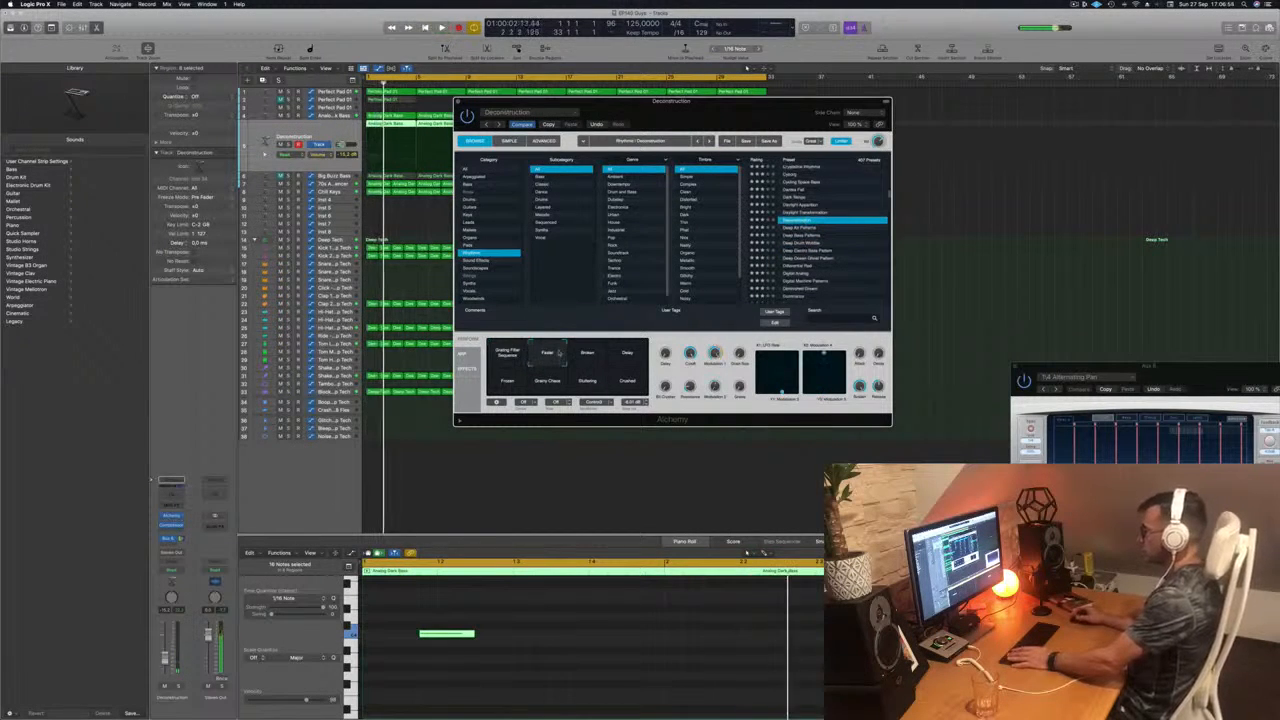
Step: Audition the Broken, Delay, Frozen, Grainy Chaos, Stuttering and Crushed performance snapshots of the Deconstruction preset
click(587, 356)
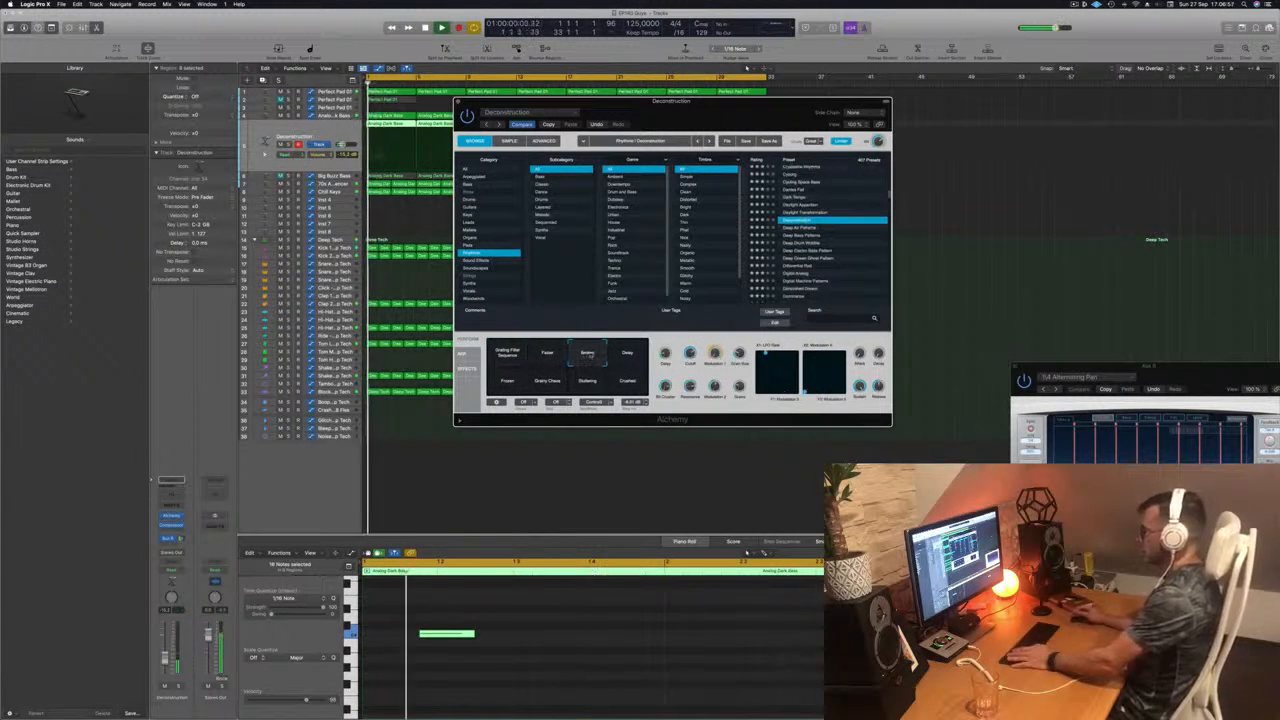
click(630, 356)
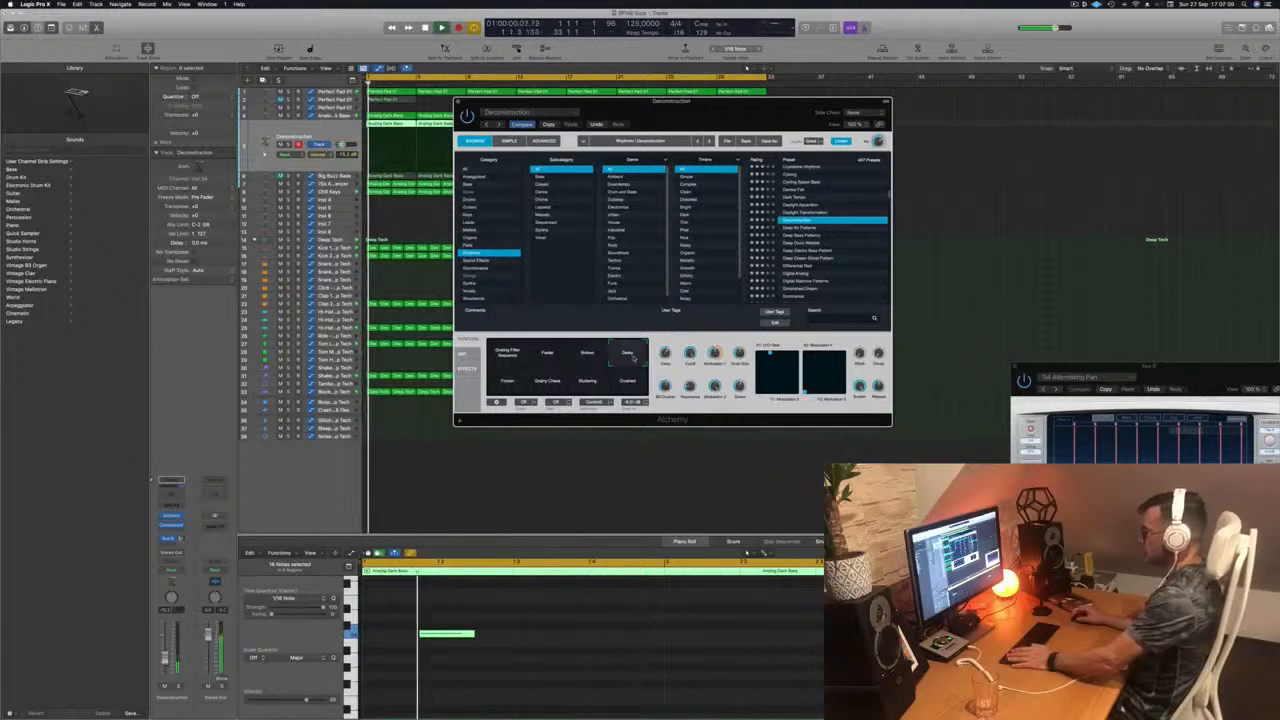
click(506, 382)
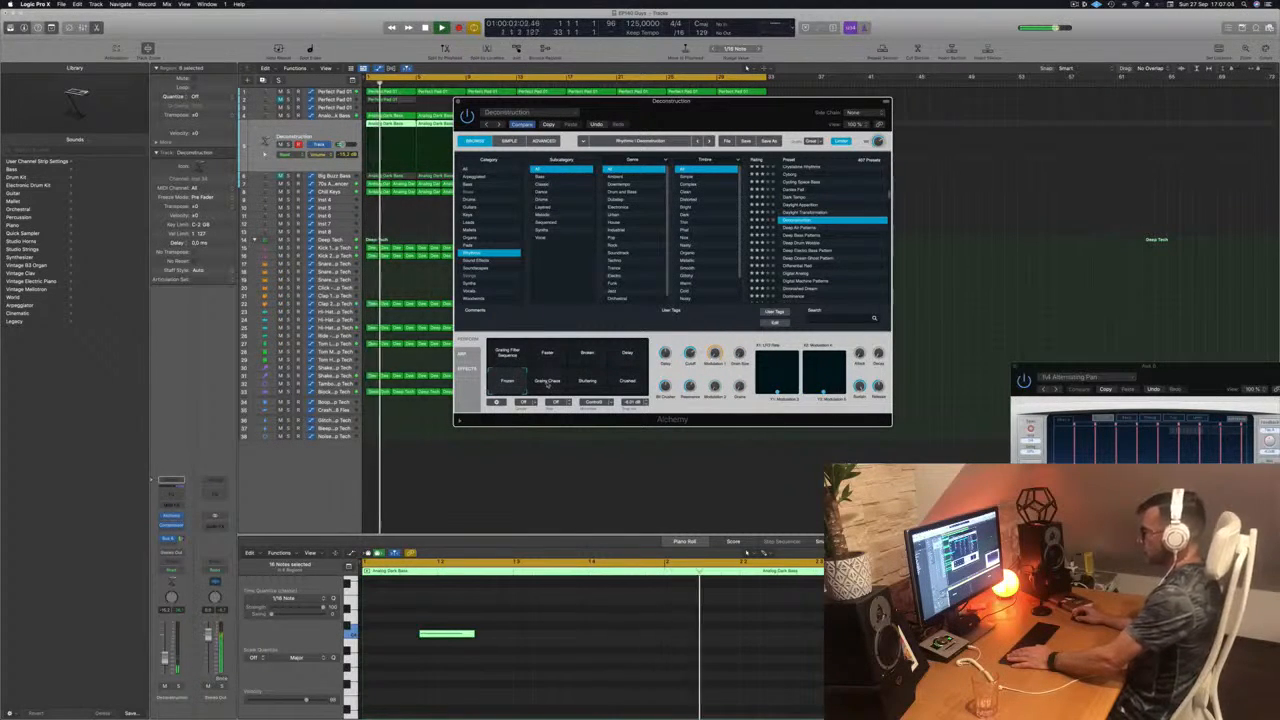
click(546, 383)
click(588, 384)
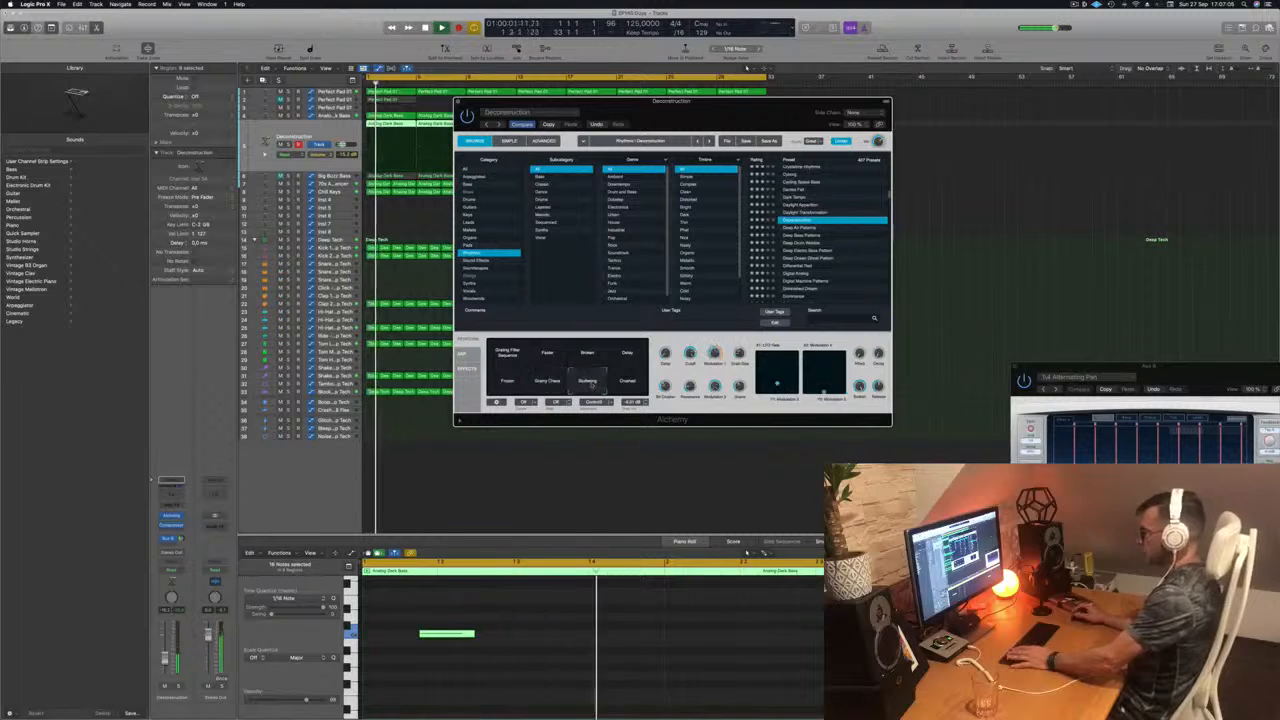
click(627, 382)
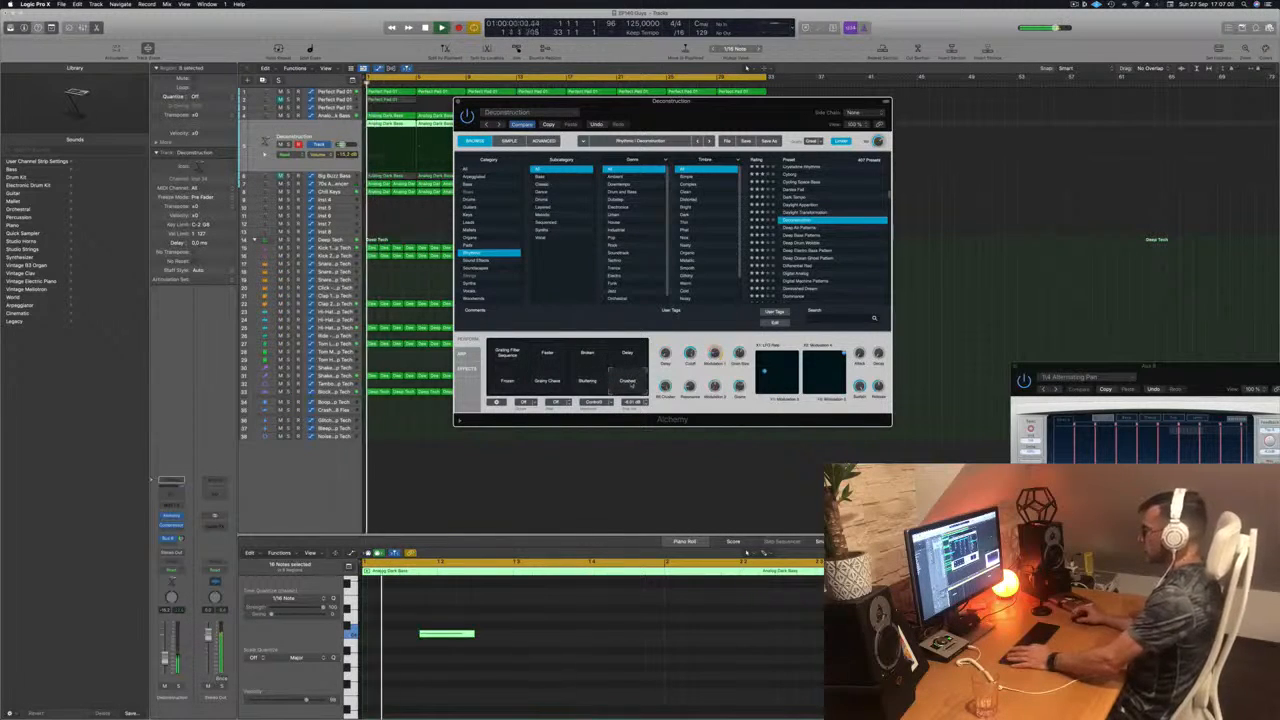
Step: Load the Deep Air Patterns preset and compare its performance snapshots, including Warm, Water Pad and Shimmering Pad, ending on Sheets of Rain
click(806, 228)
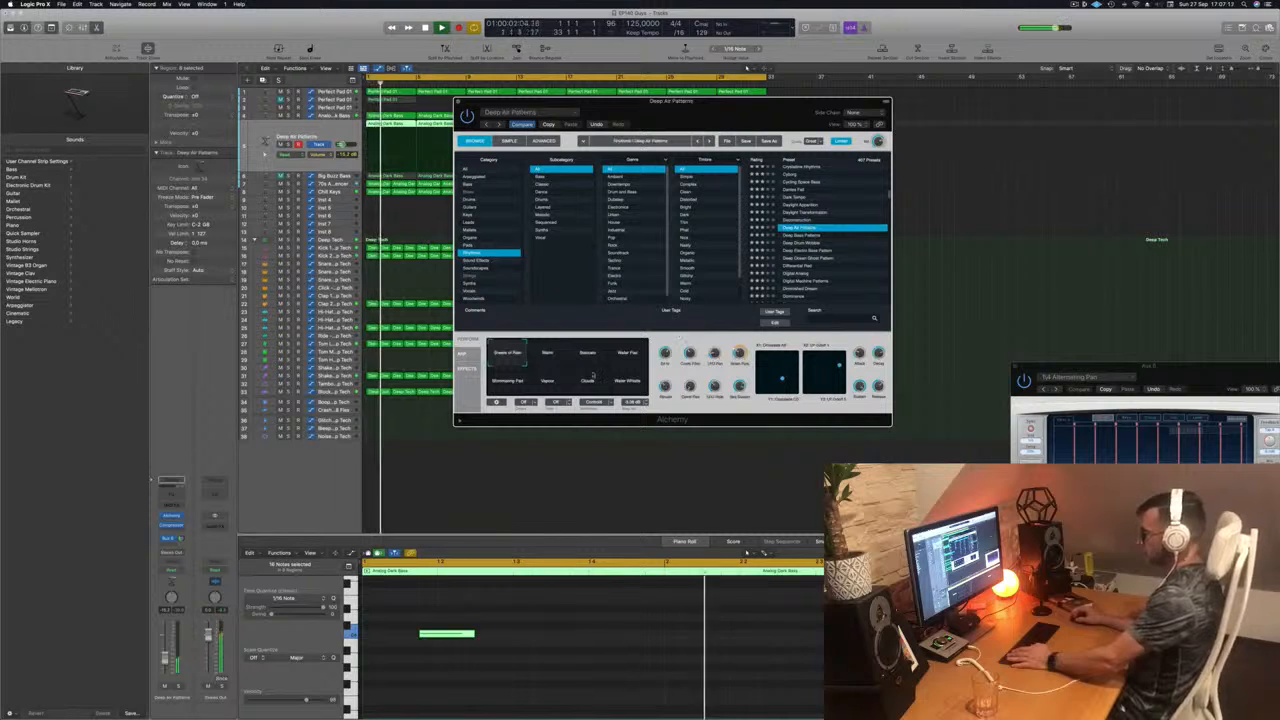
click(548, 356)
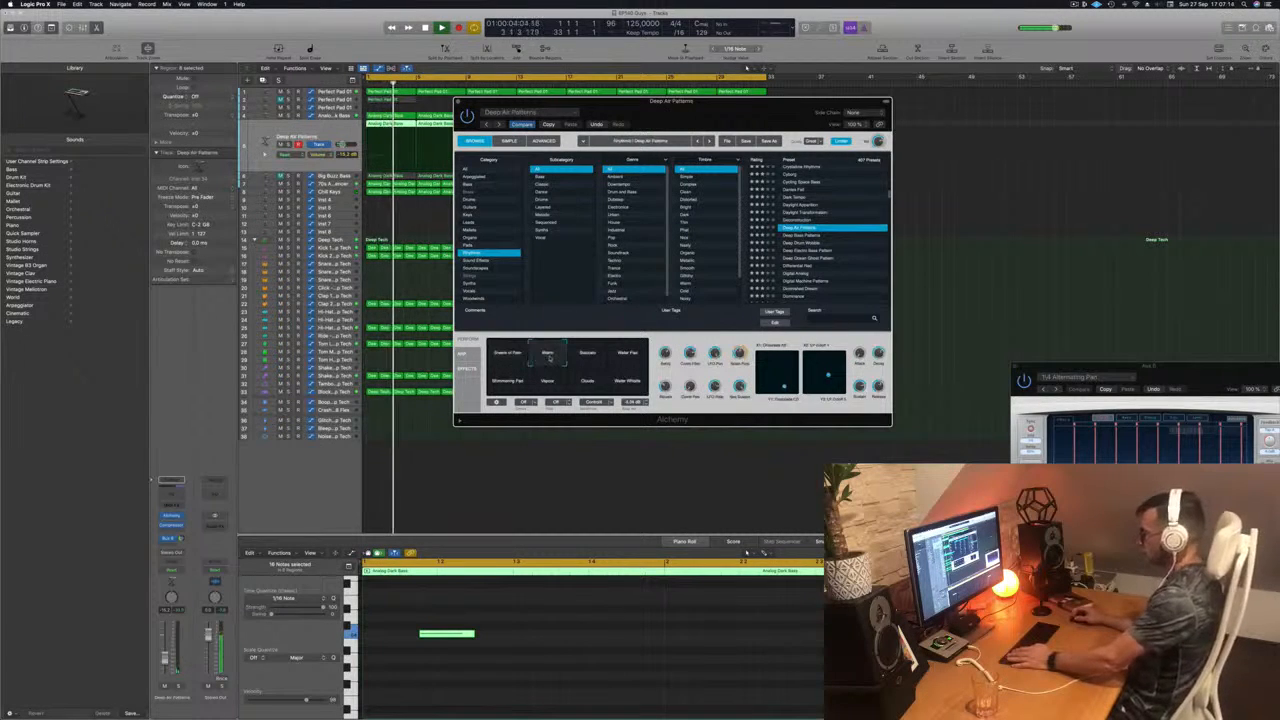
click(596, 362)
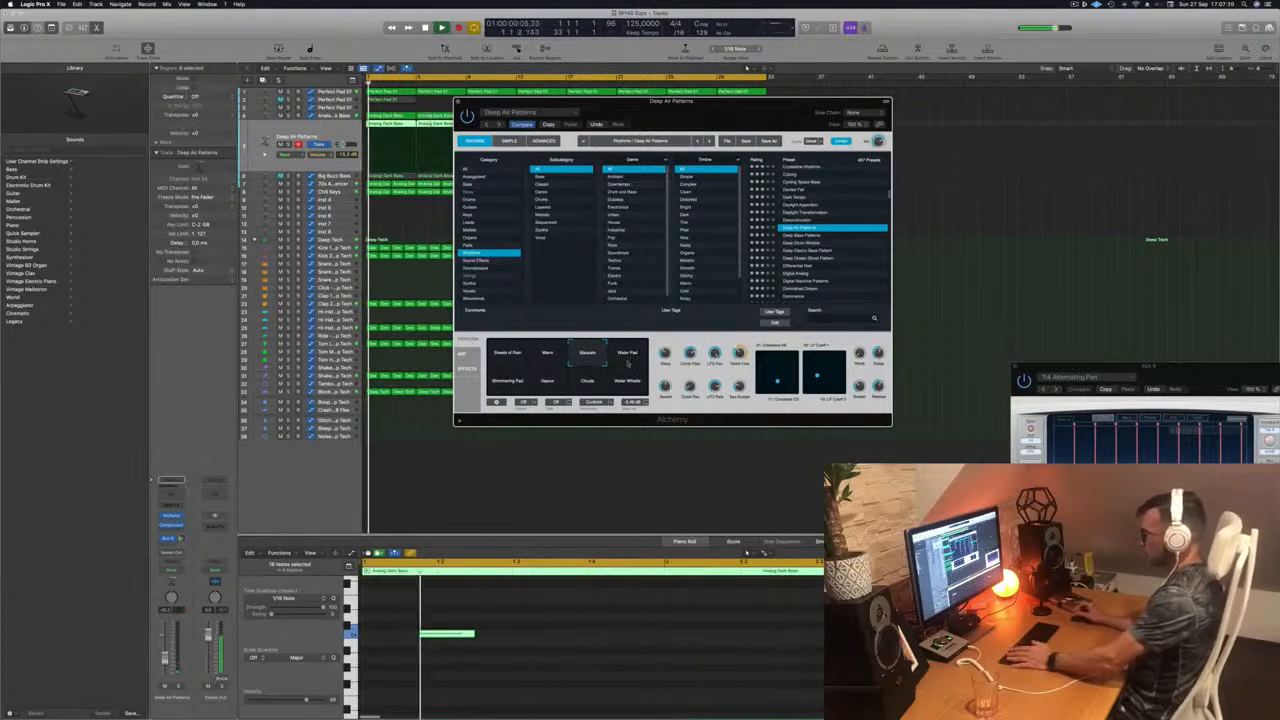
click(627, 354)
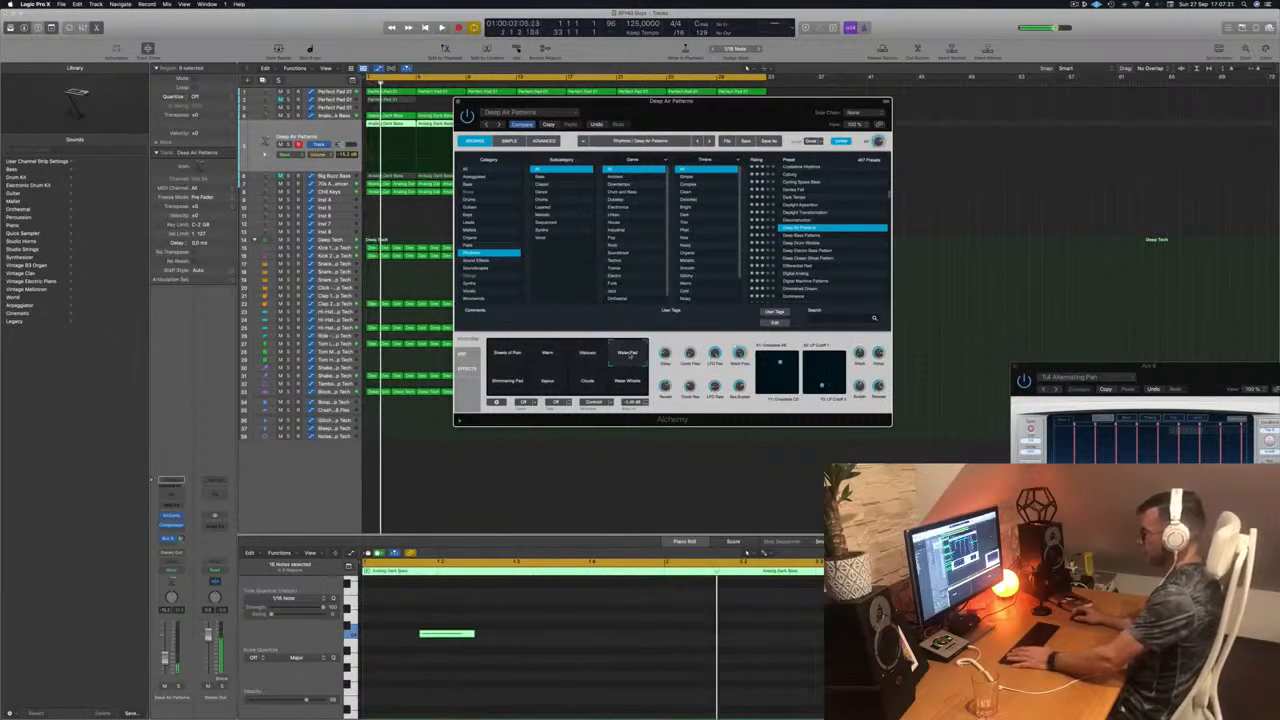
click(508, 381)
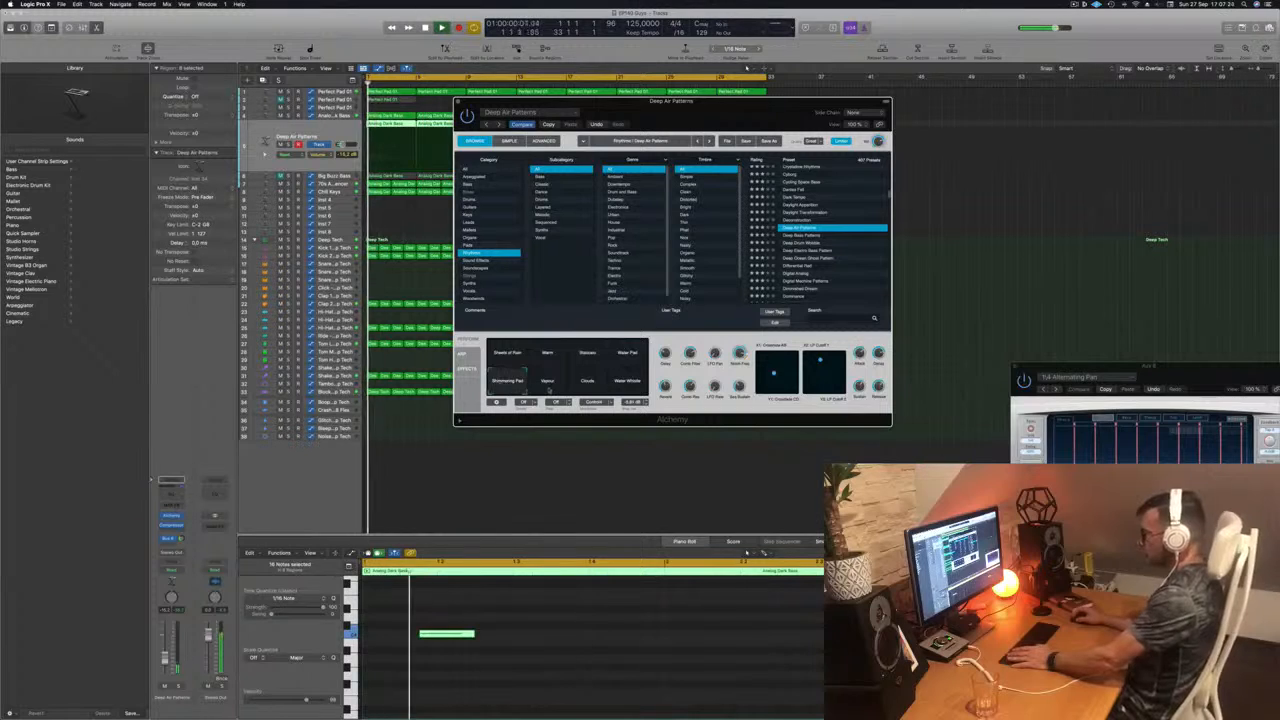
click(548, 385)
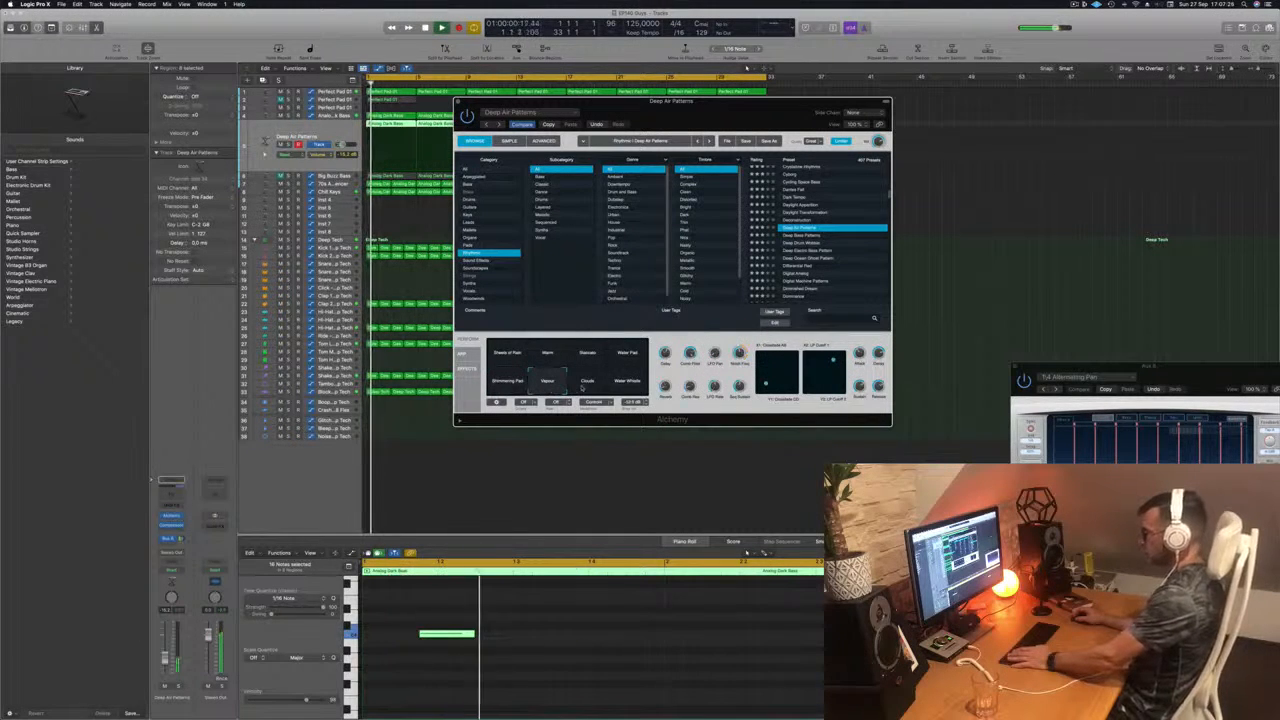
click(630, 383)
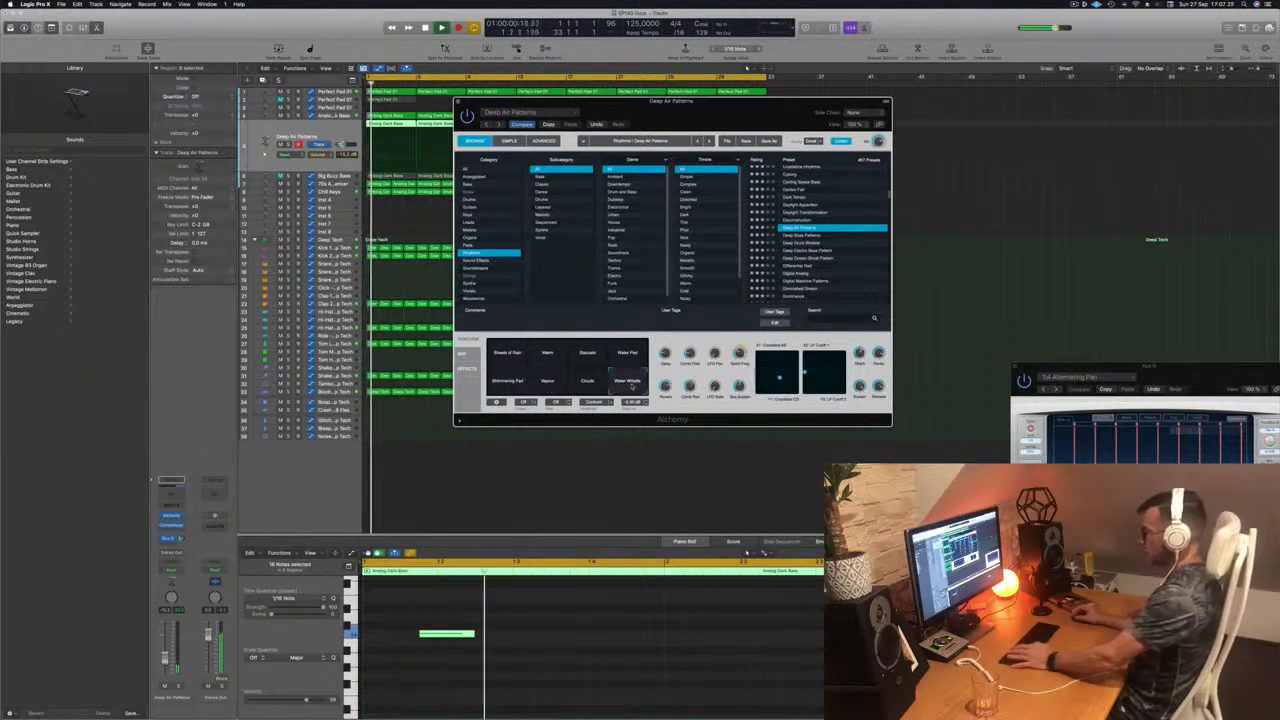
click(508, 353)
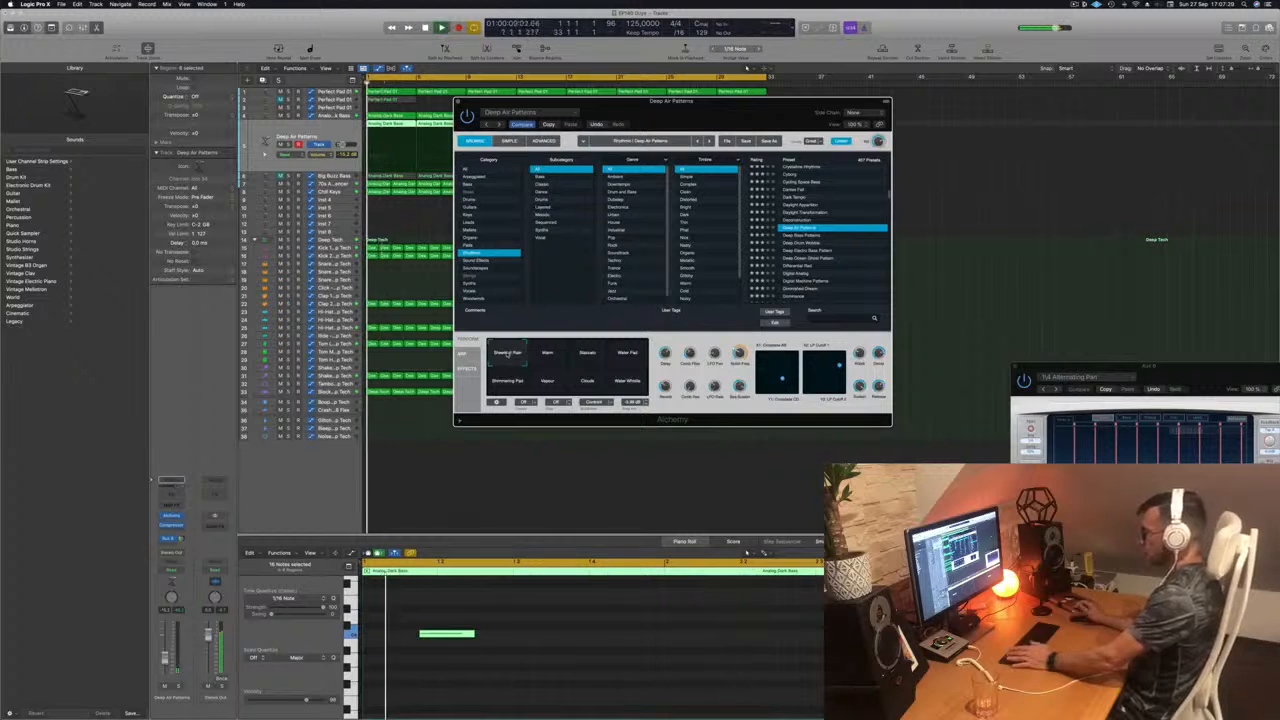
Step: Load the Deep Bass Patterns preset on the lead track
click(806, 235)
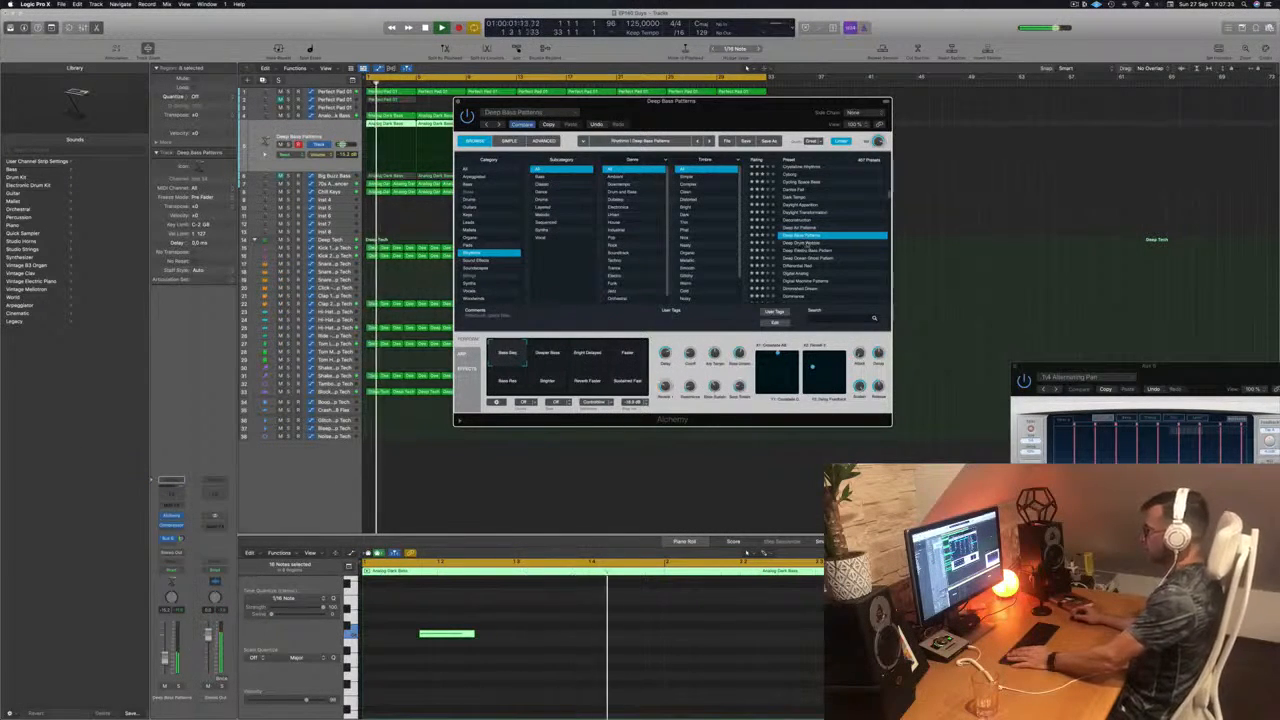
Step: Audition the Deep Drum Wobble, Dominance, Donnie Mod and Dramatic License presets on the lead track
click(808, 243)
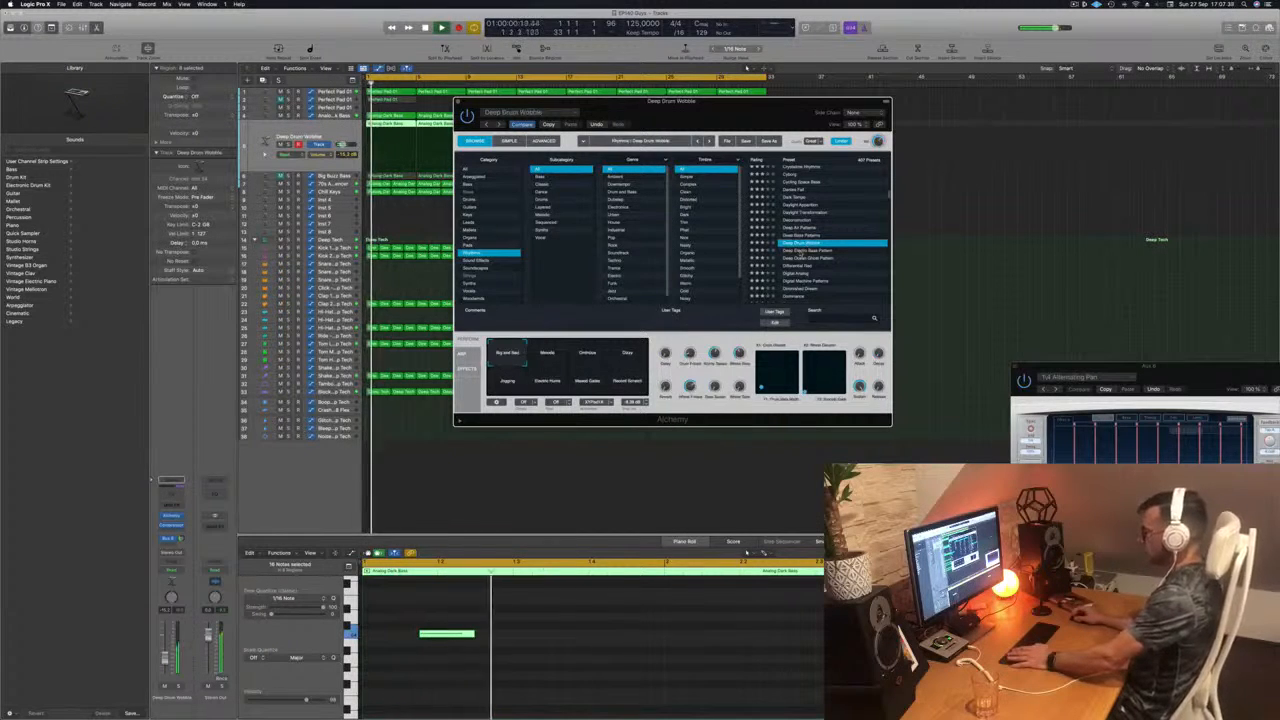
scroll(803, 252, down, 3)
click(798, 256)
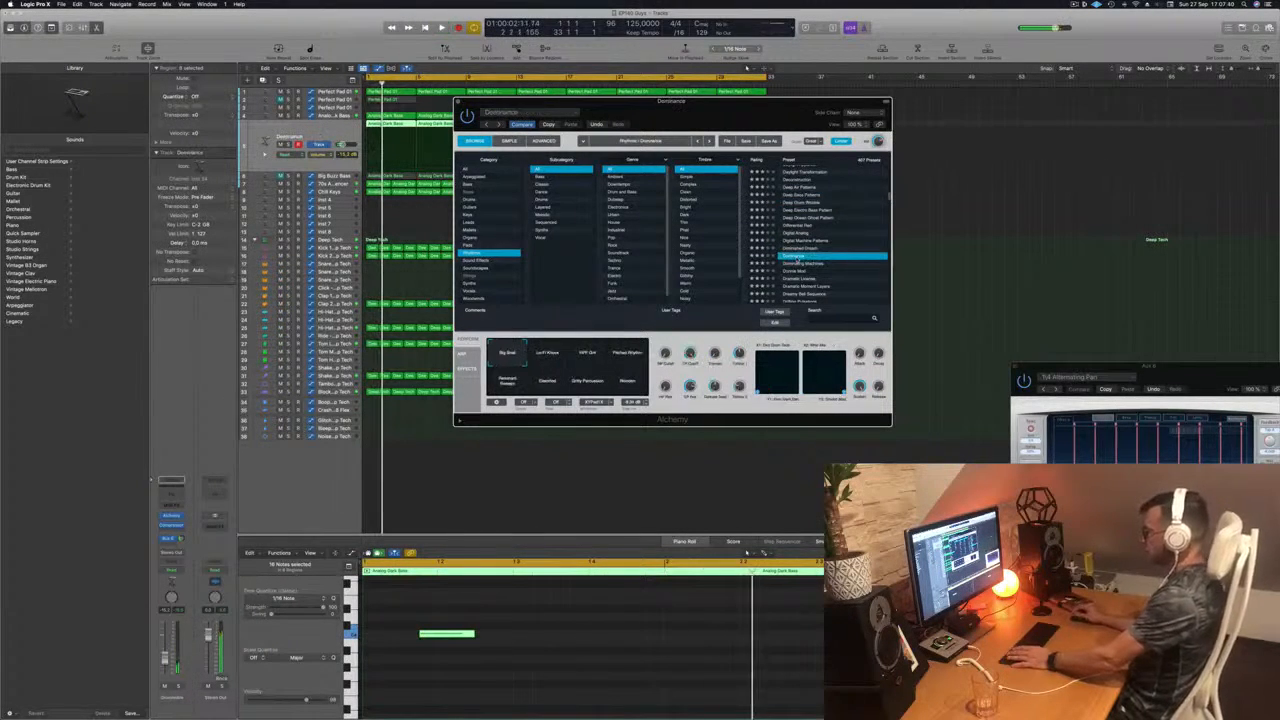
scroll(799, 254, down, 3)
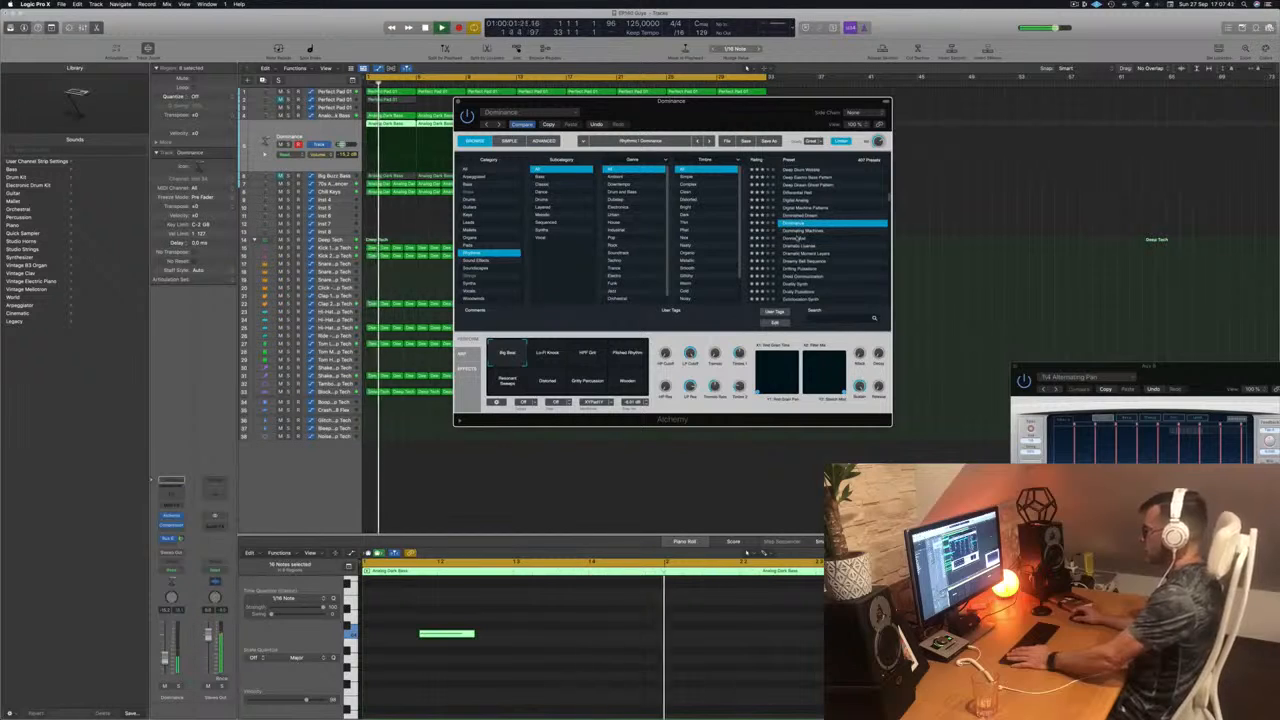
click(800, 238)
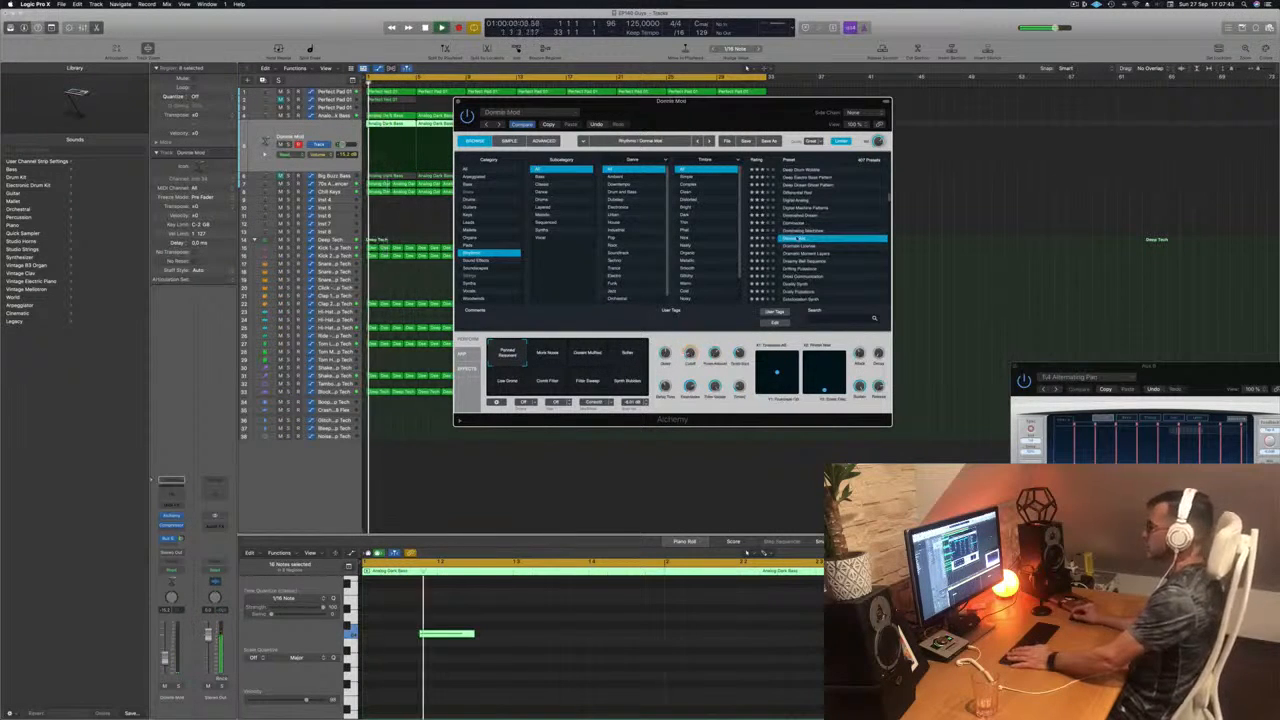
scroll(775, 214, down, 3)
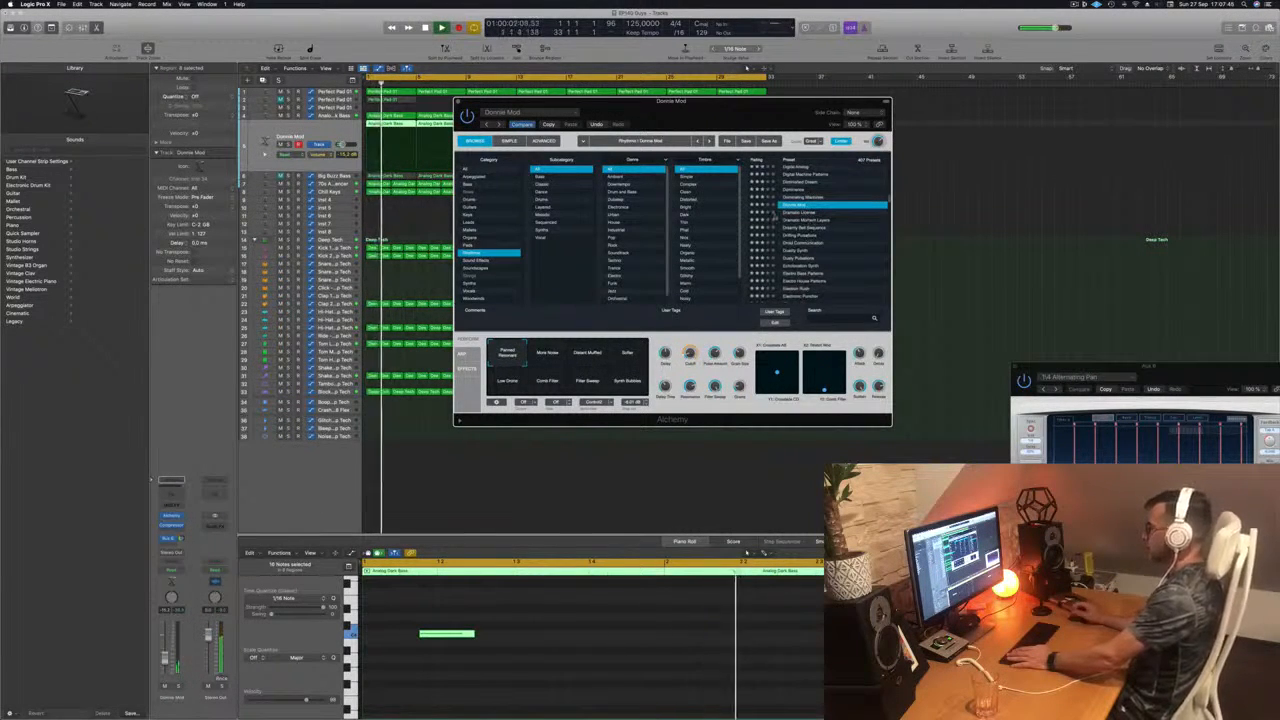
click(803, 213)
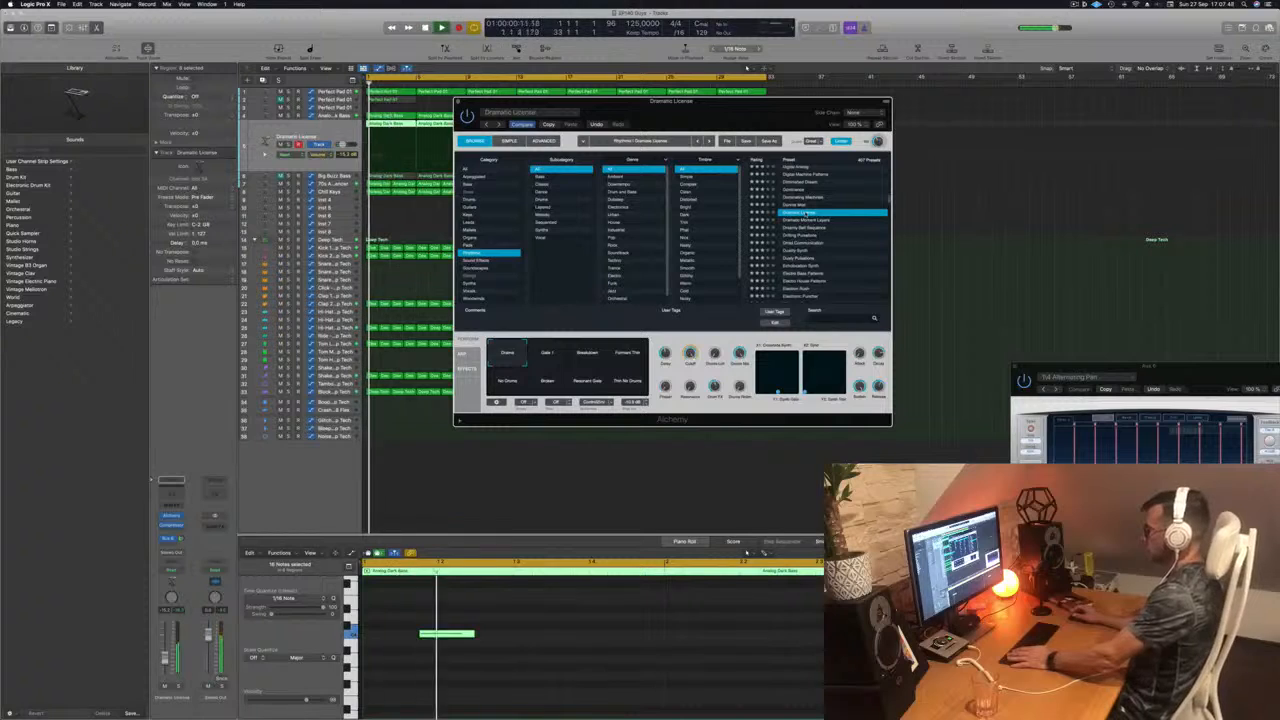
Step: Load the Duality Synth preset at a lower track volume and compare its snapshots, including Comb Spikes, Radioactive Ringing, Clean Pumping and Sharp Synth
scroll(797, 240, down, 1)
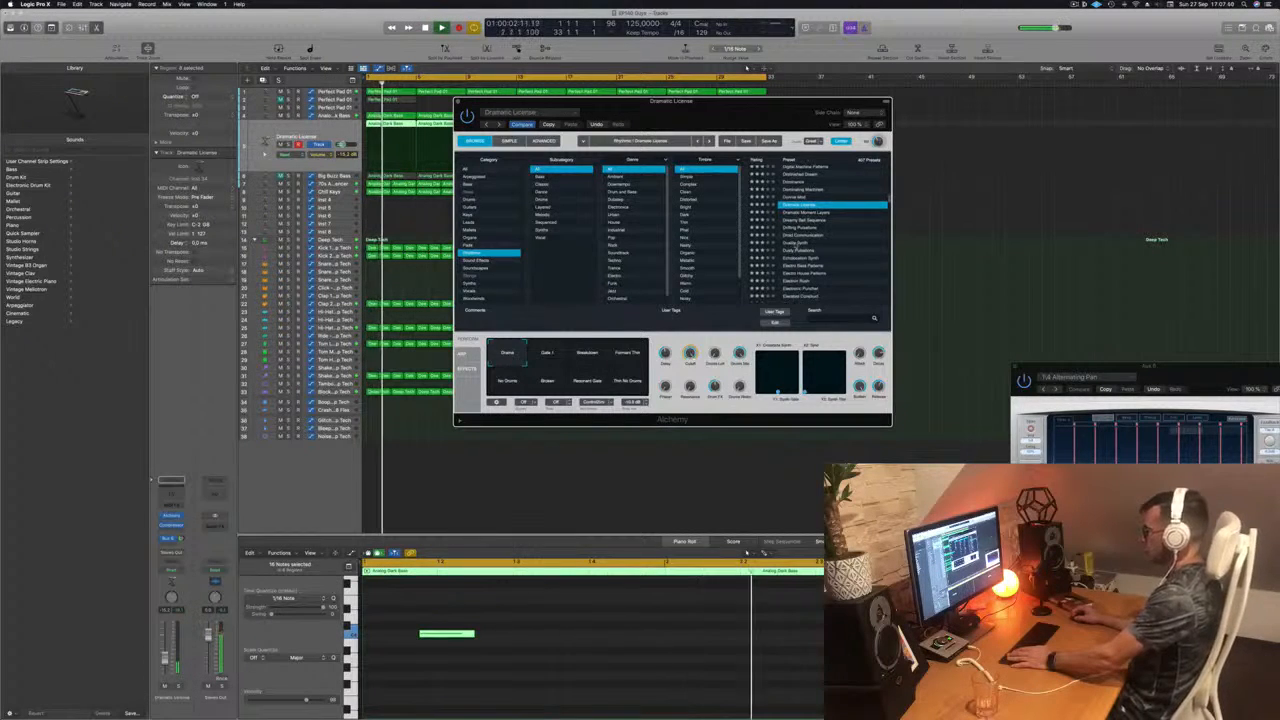
click(797, 244)
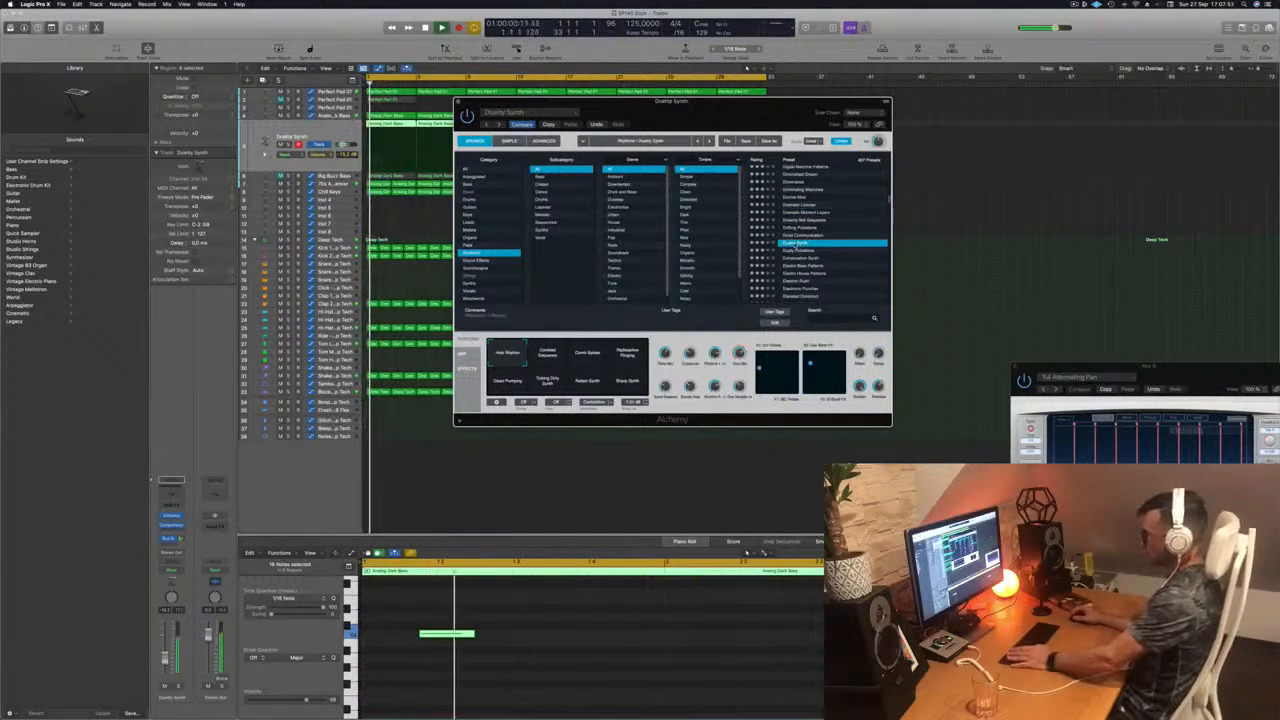
scroll(797, 244, down, 3)
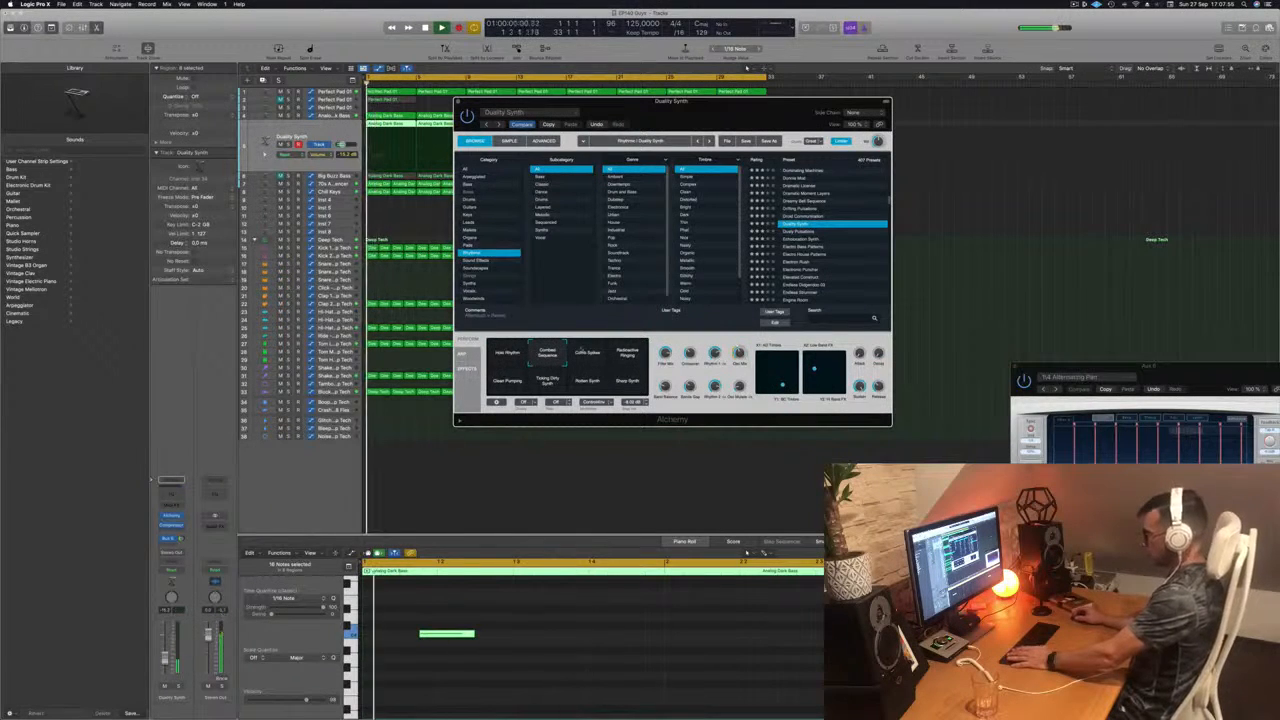
click(588, 362)
click(627, 355)
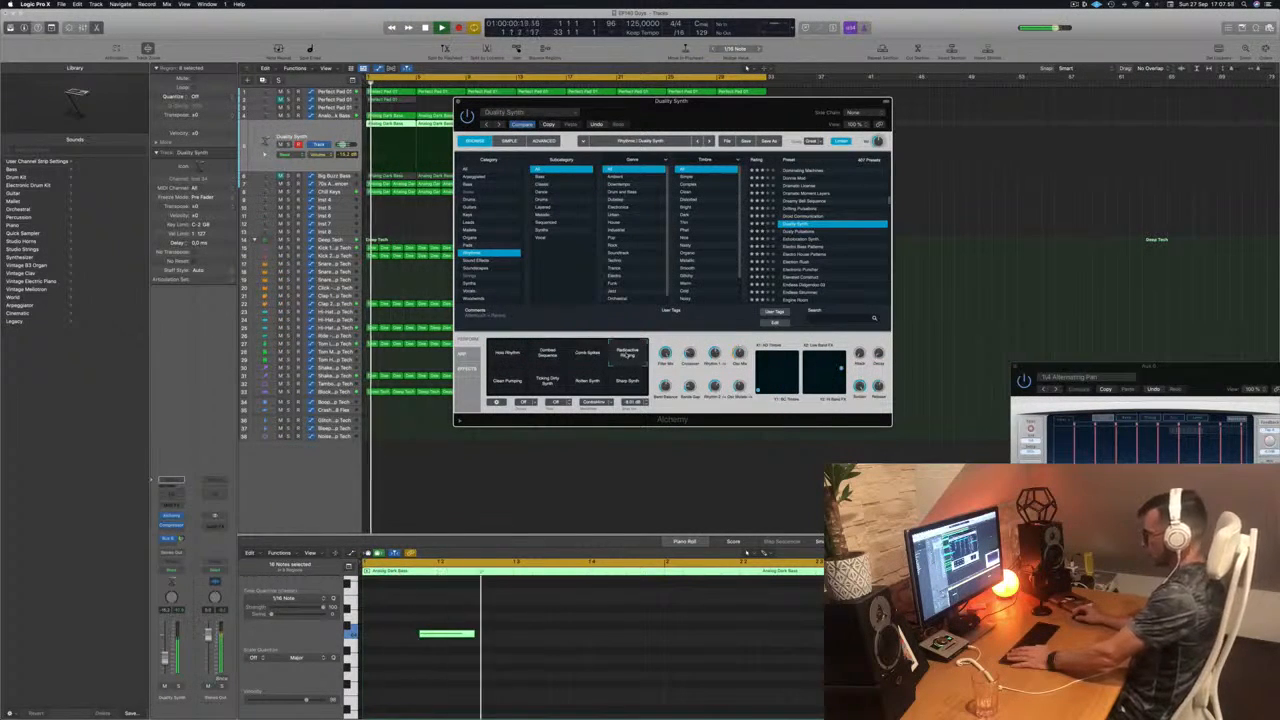
drag(166, 659, 166, 663)
click(503, 382)
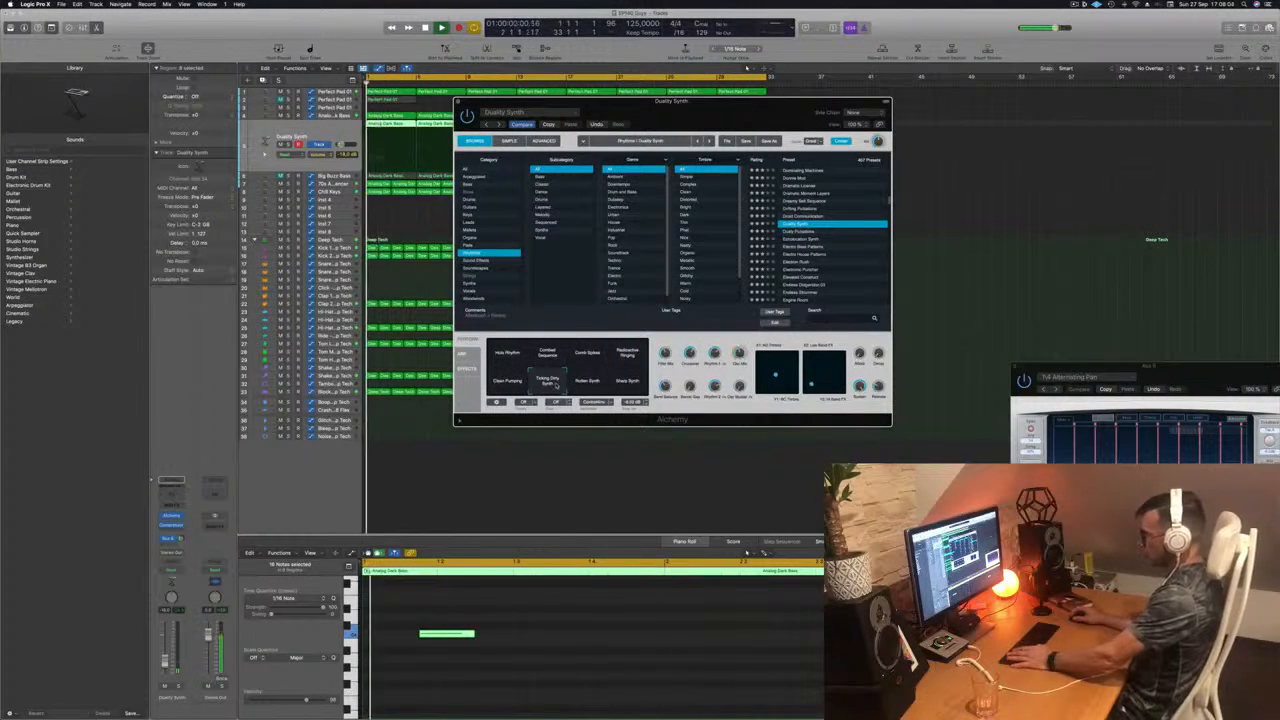
click(592, 386)
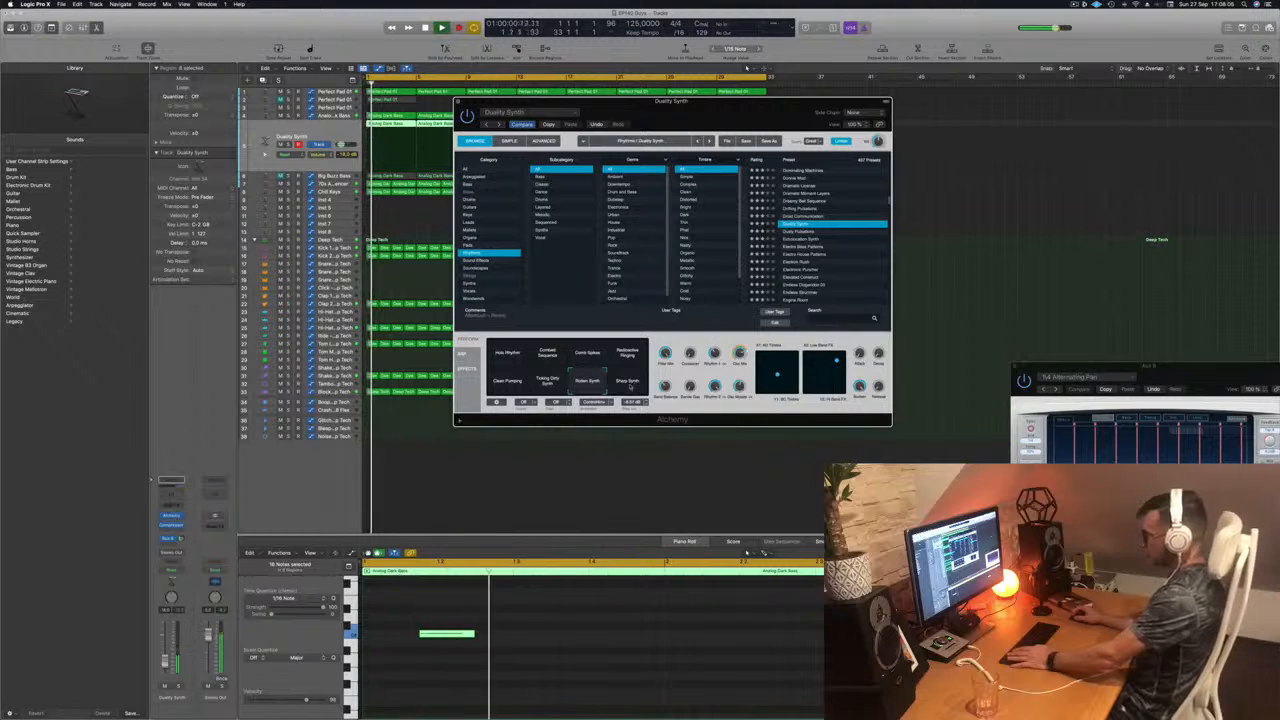
click(628, 383)
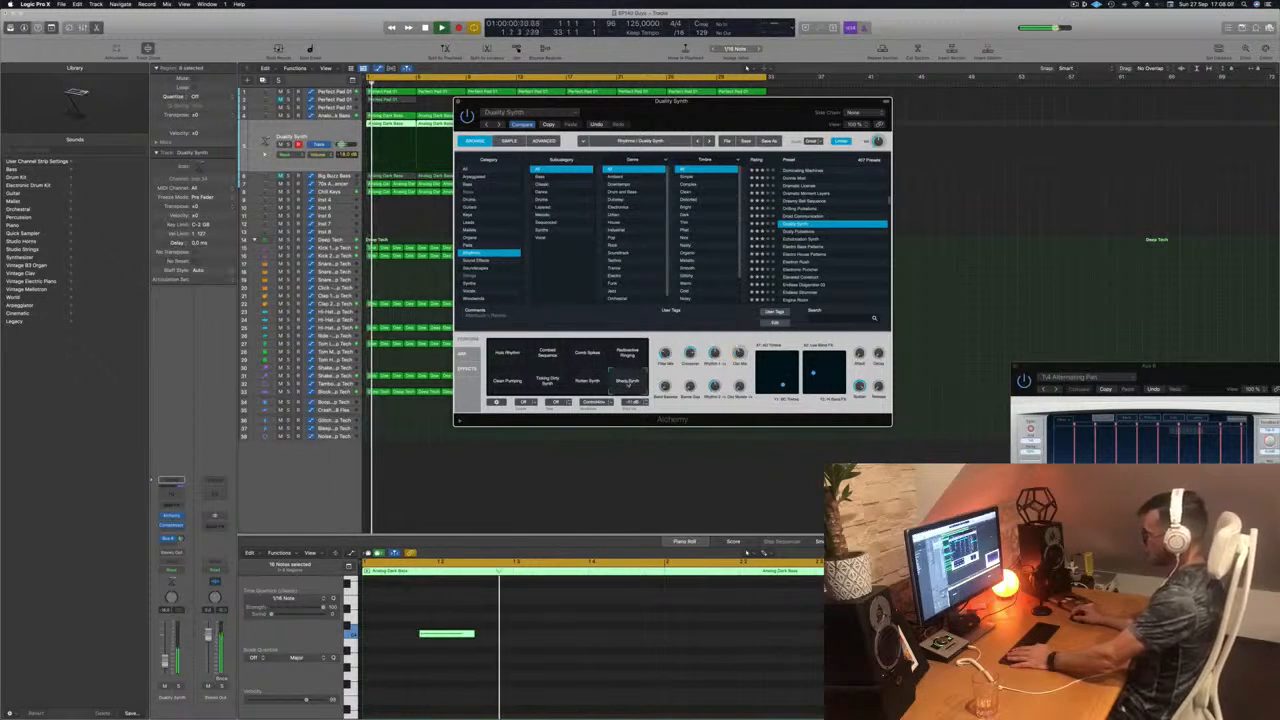
Step: Load the Electron Rush preset and audition its Granular Bass Buzz and Slow Filter Sweep snapshots, returning to Granular Bass Buzz
click(796, 262)
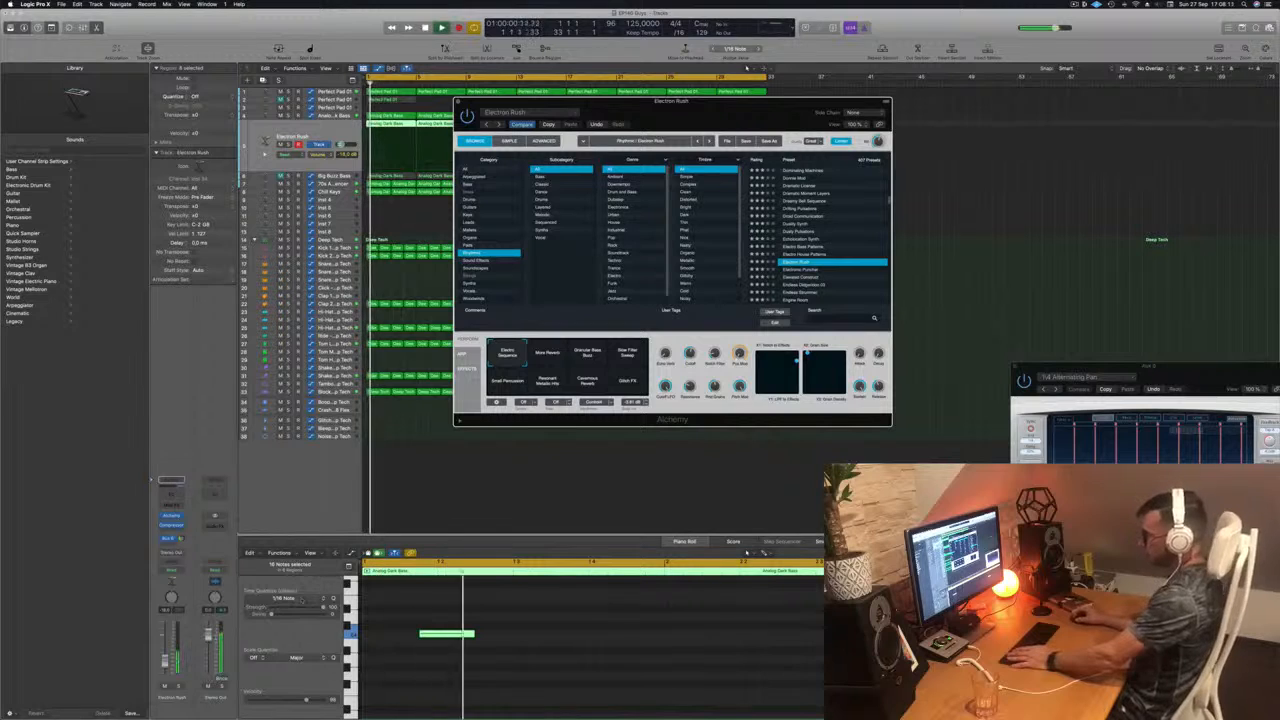
key(super+grave)
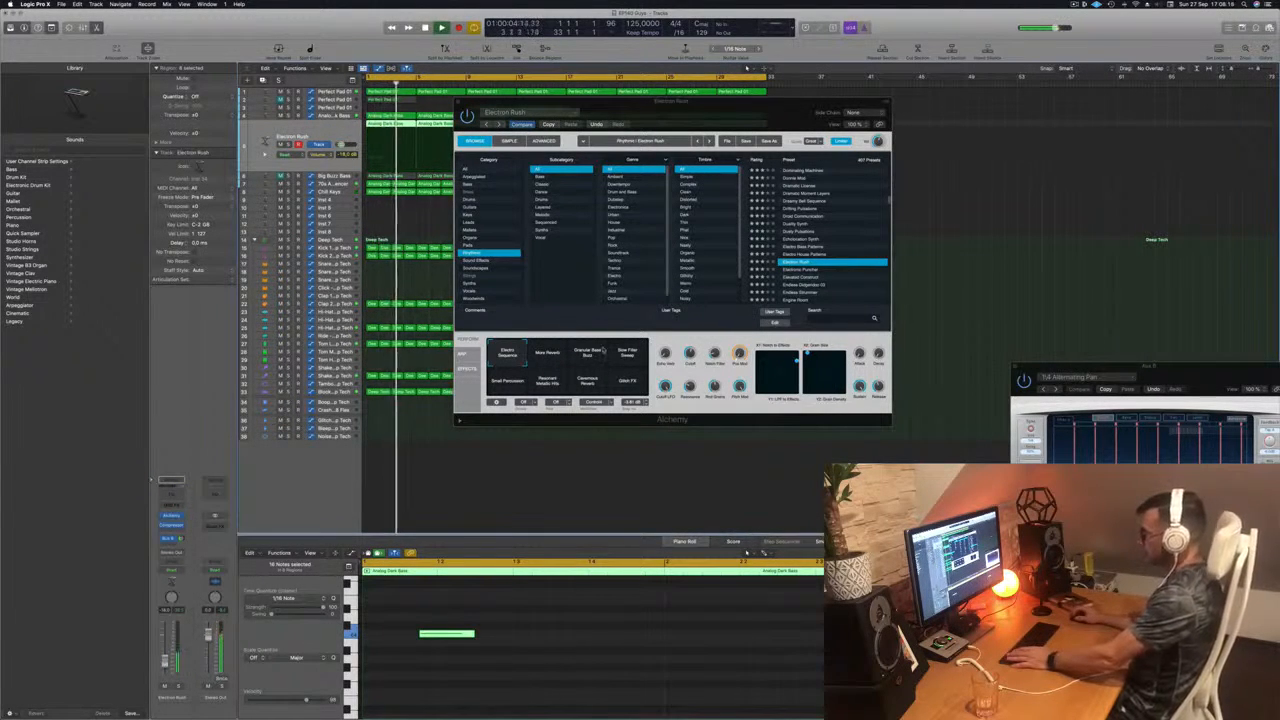
click(586, 353)
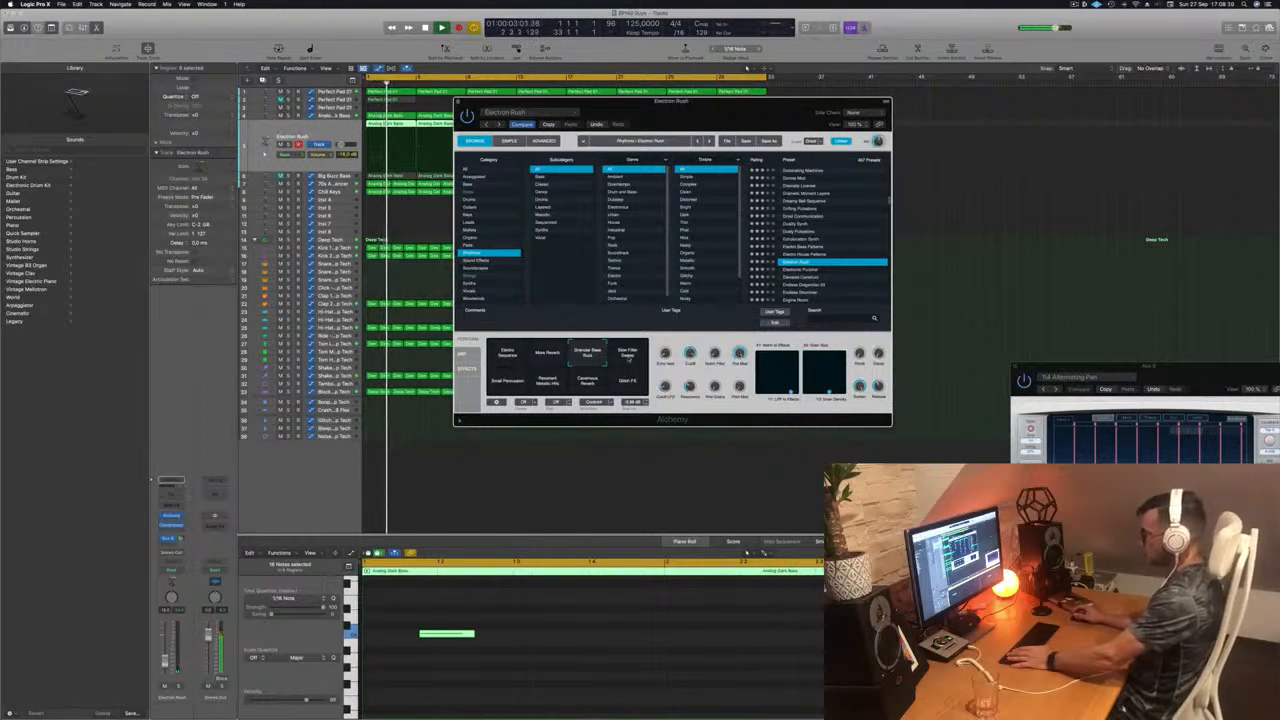
click(628, 356)
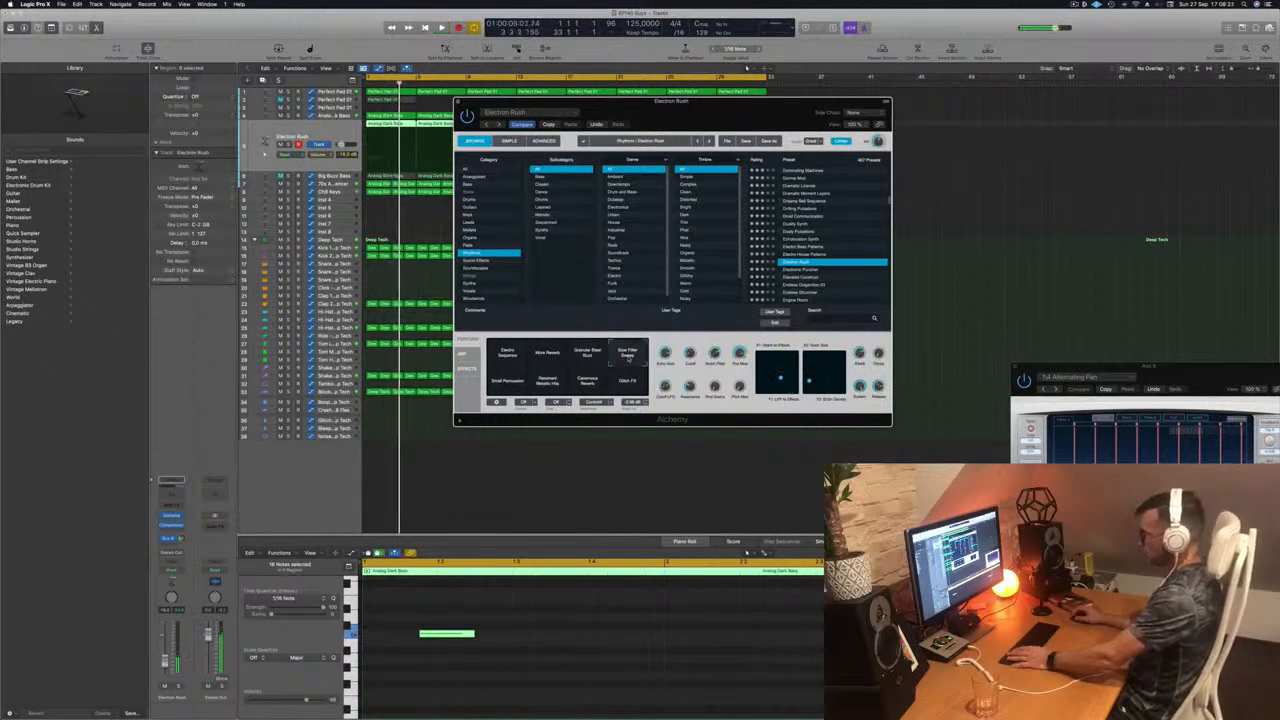
click(600, 356)
key(space)
key(space)
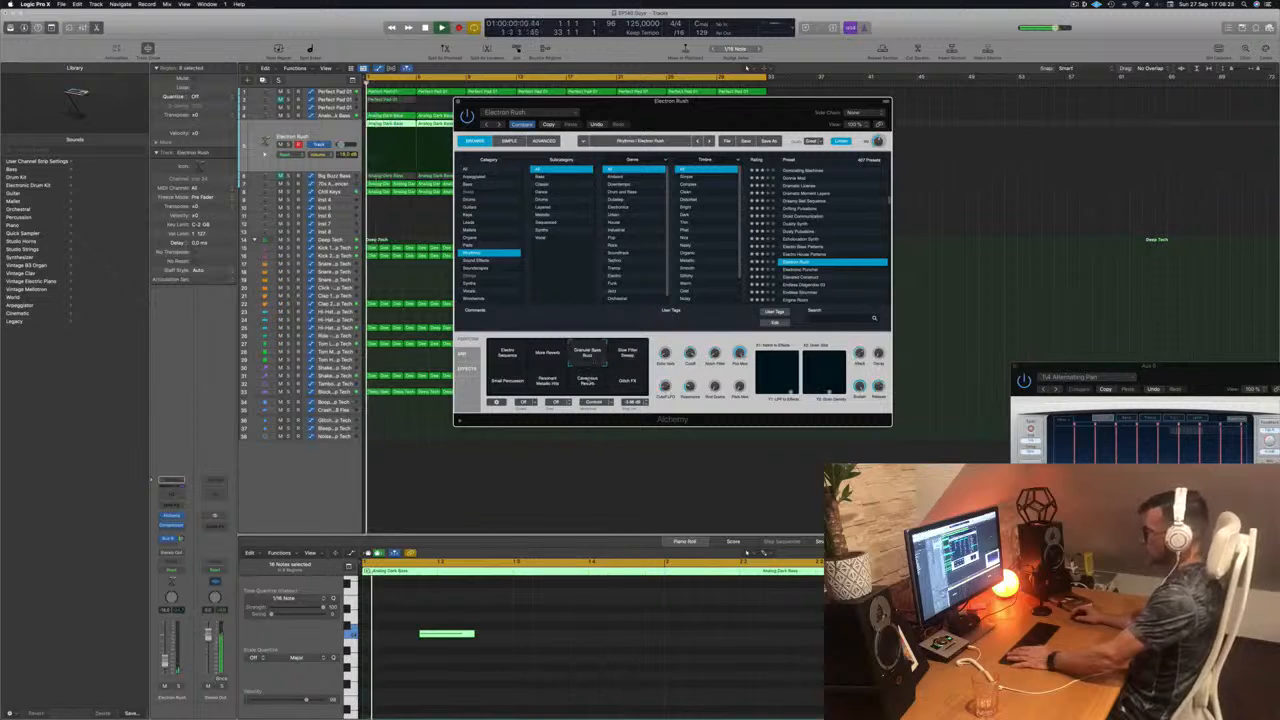
Step: Move the synth window clear of the regions and show more of the lead's notes in the piano roll
click(553, 647)
key(super+a)
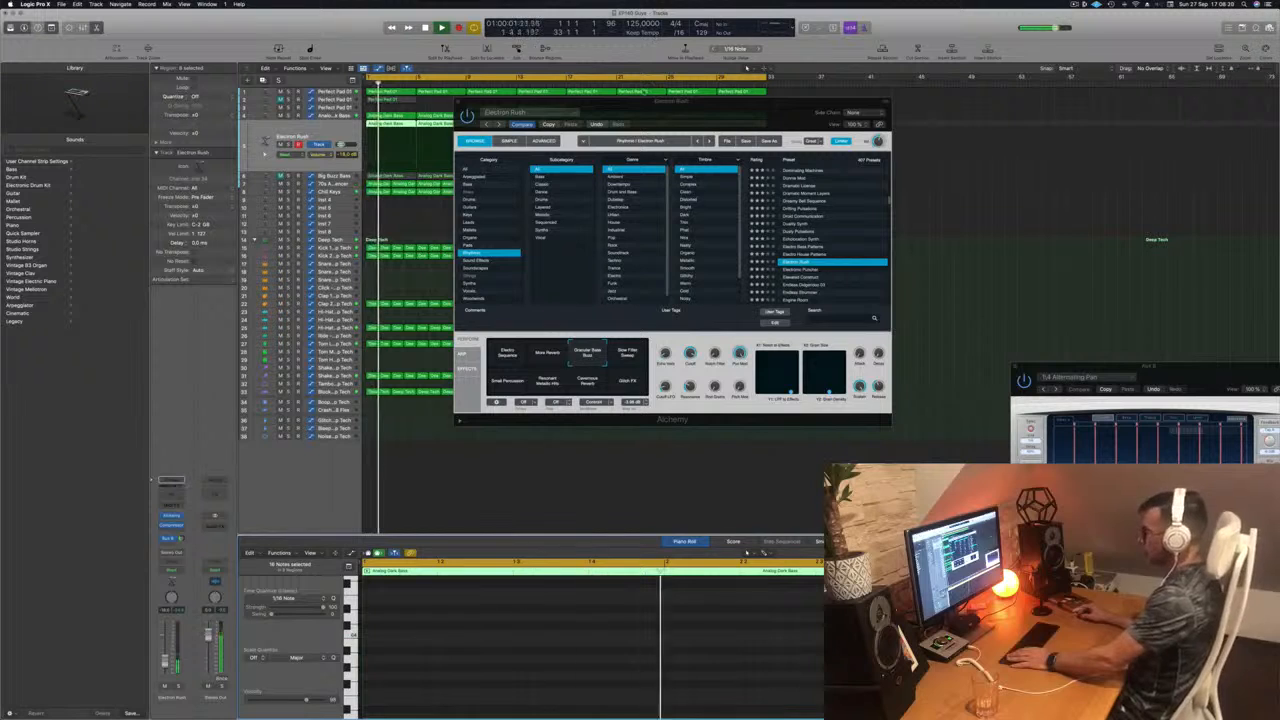
drag(645, 101, 725, 101)
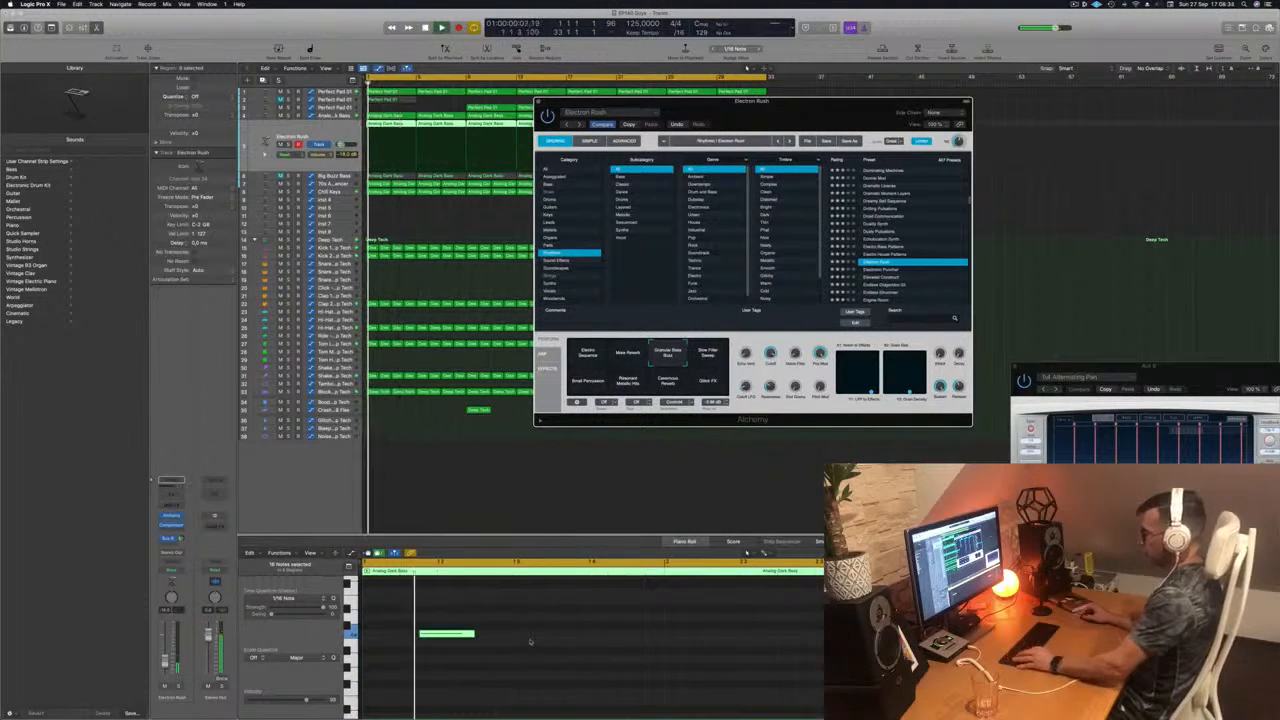
key(super+Left)
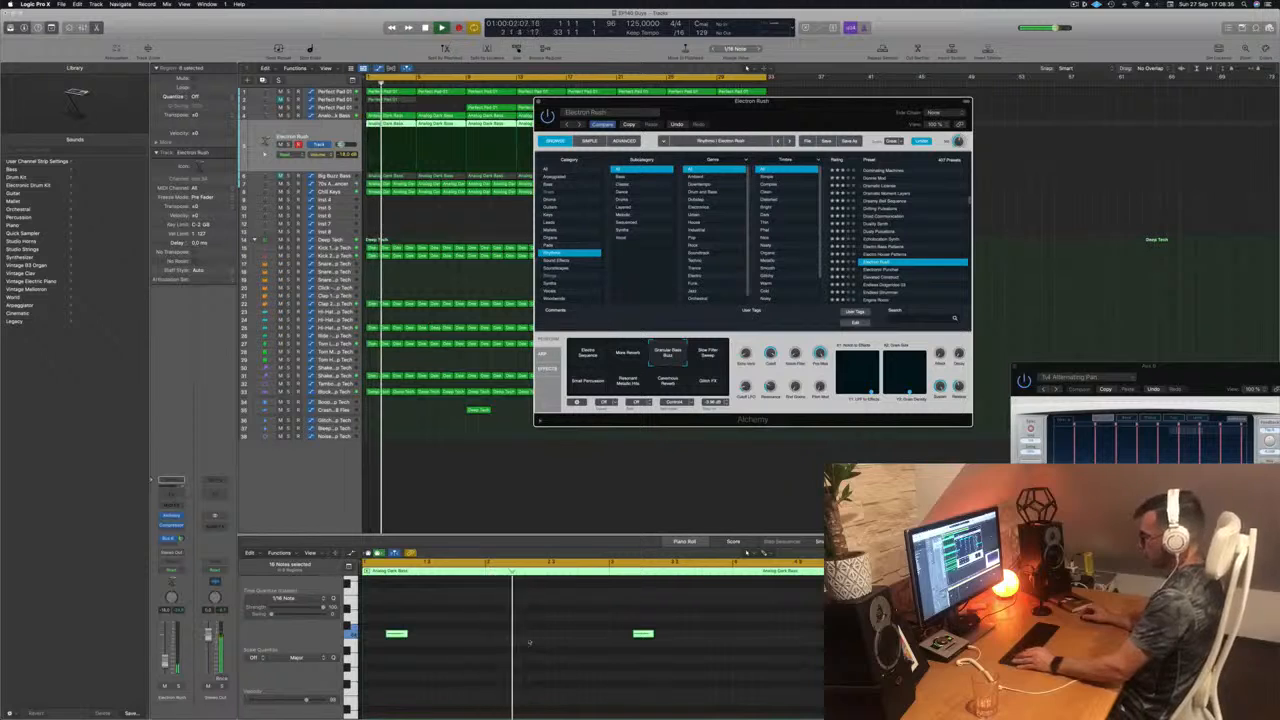
Step: Audition the Electronic Puncher and Elevated Construct presets, and load Endless Didgeridoo 03 on the lead track
key(Down)
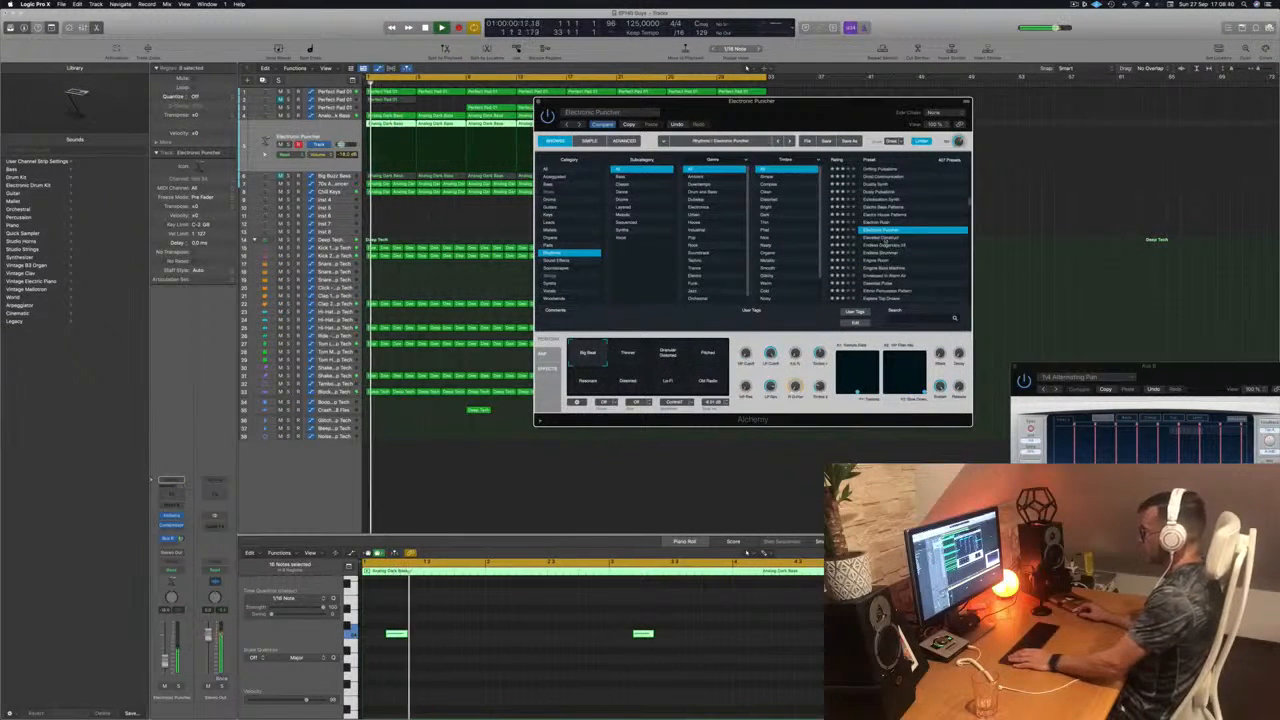
click(884, 240)
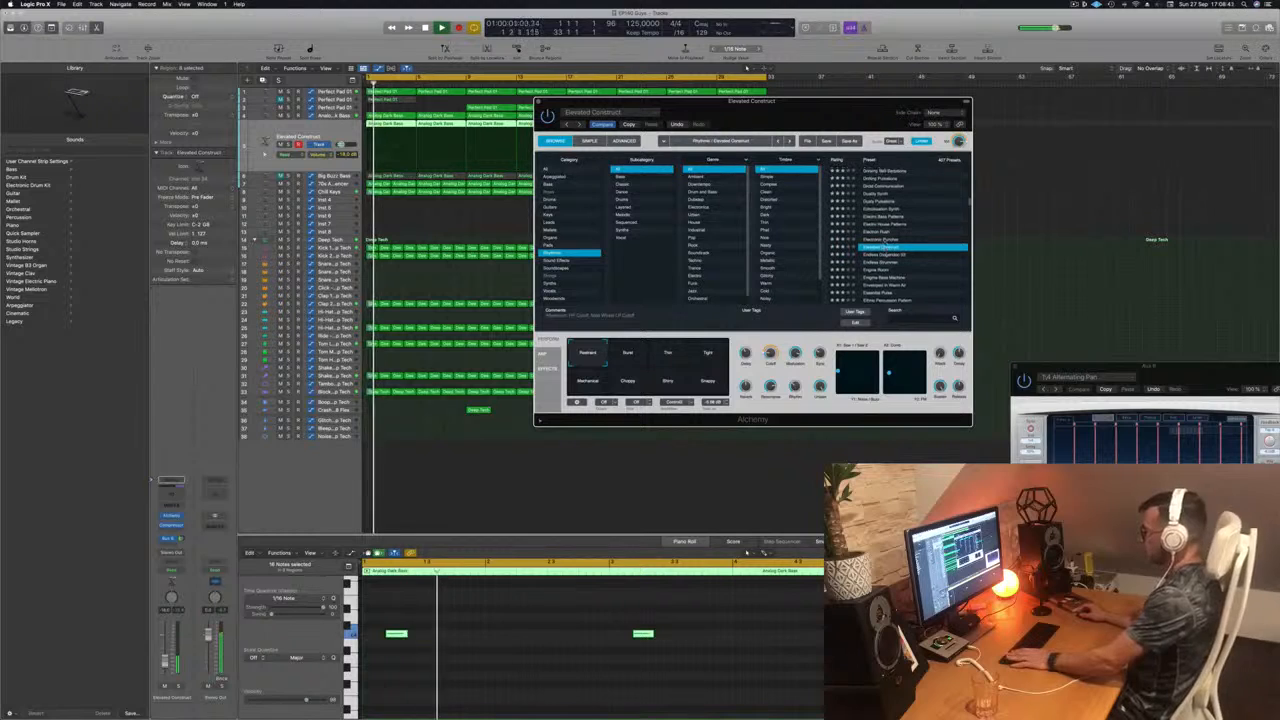
click(884, 256)
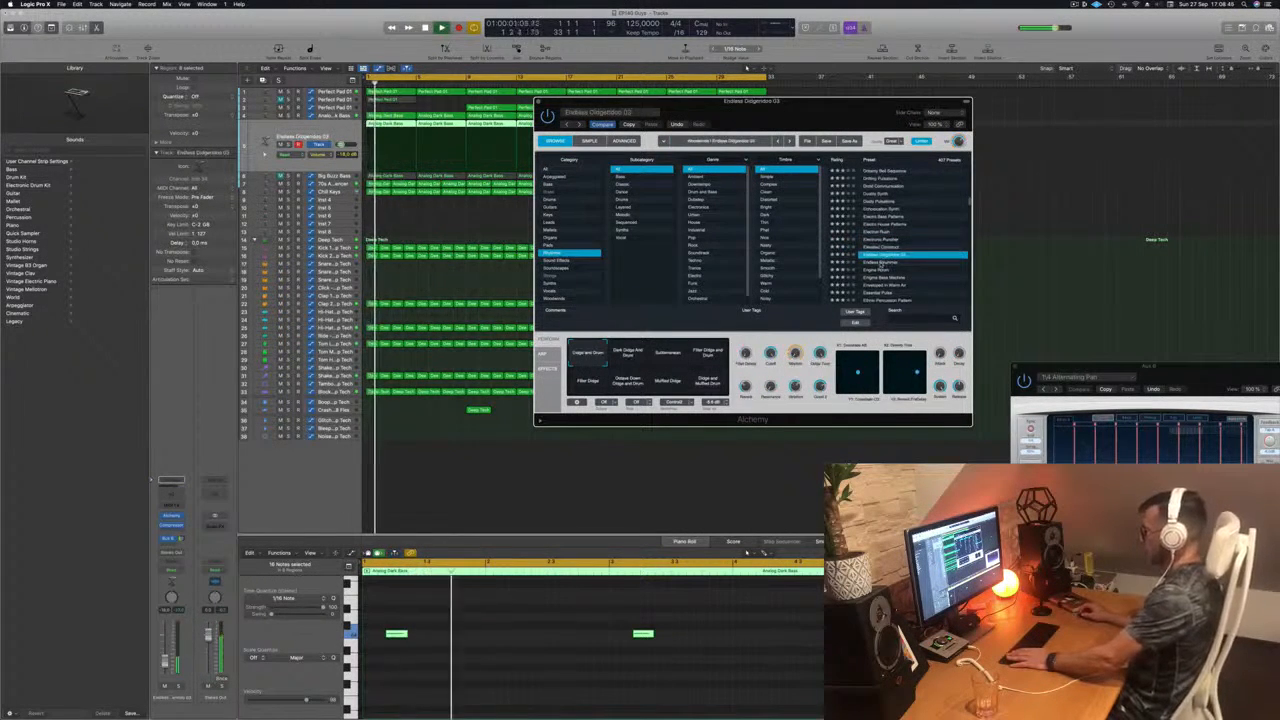
Step: Compare the Endless Didgeridoo 03 snapshots, including Dark Didge and Drum and Filter Didge, ending on Muffled Didge
click(628, 356)
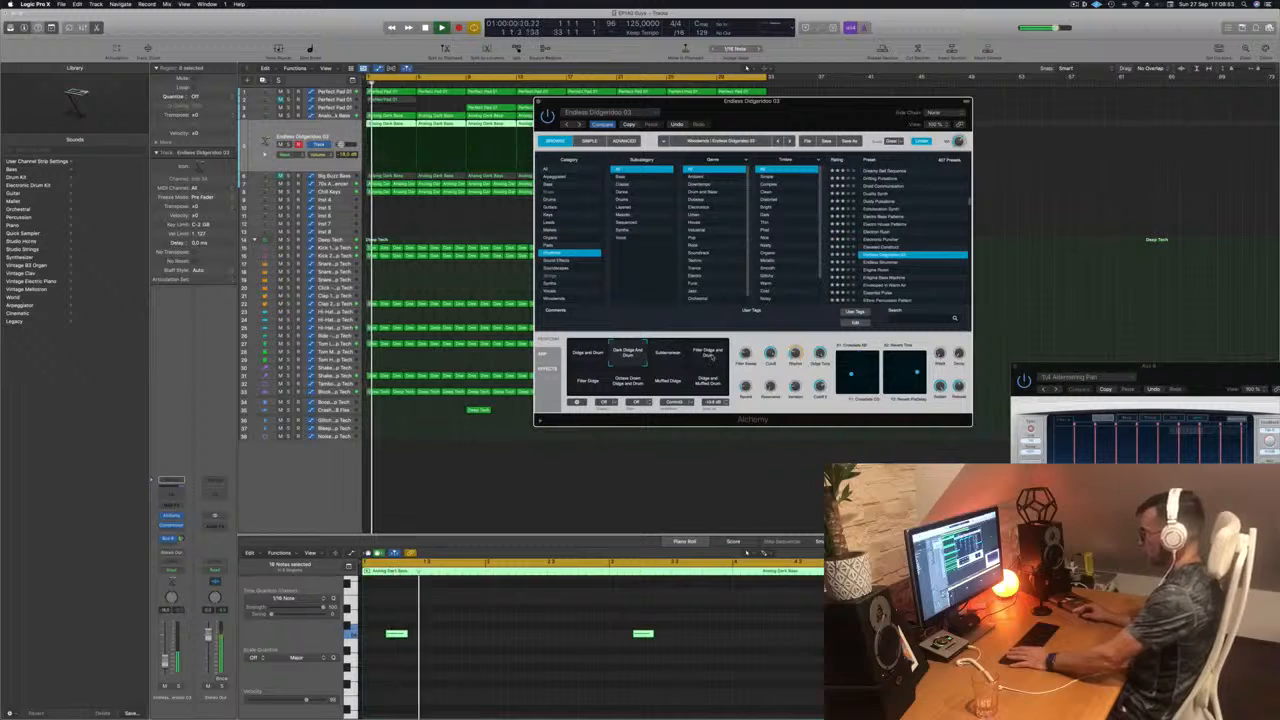
click(712, 358)
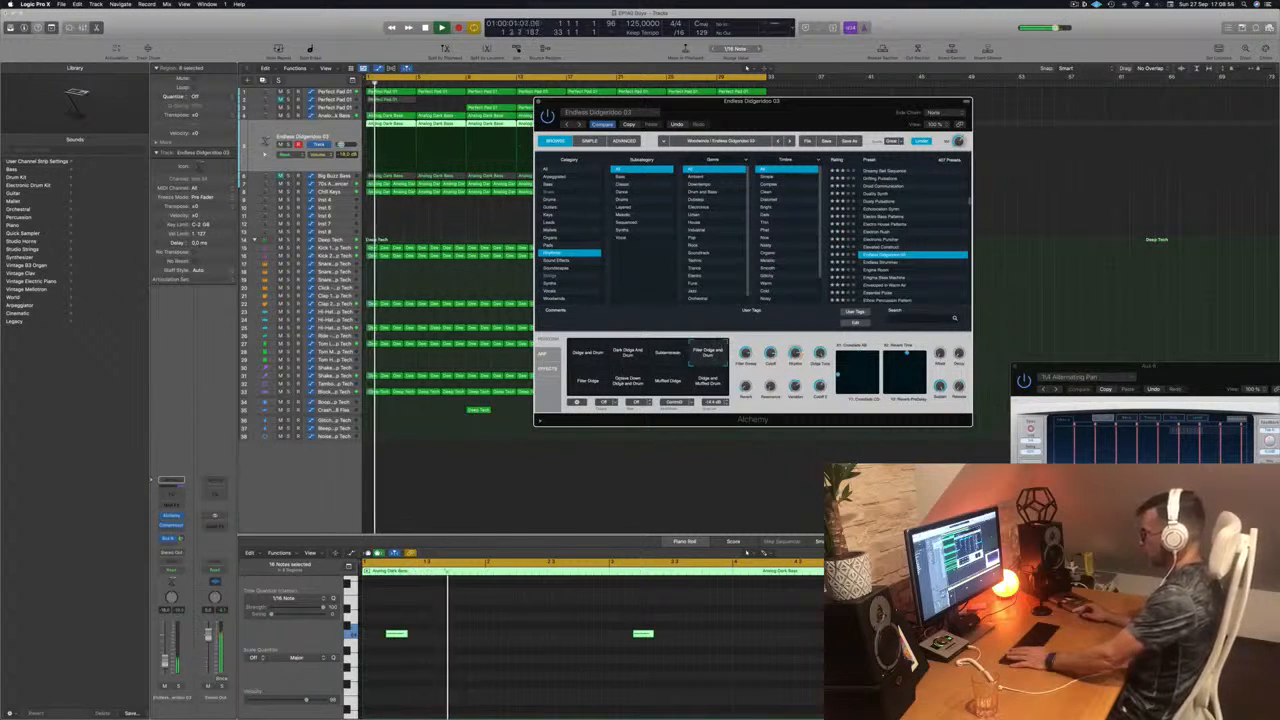
click(588, 382)
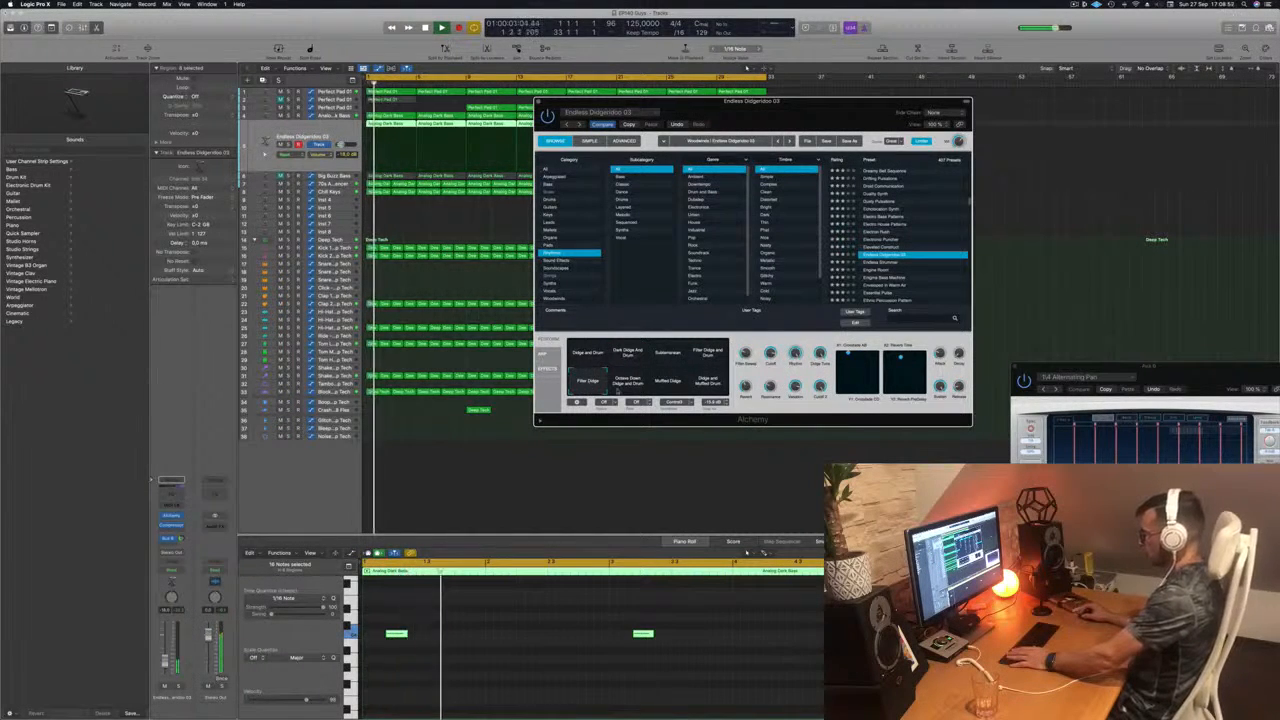
click(628, 384)
click(668, 381)
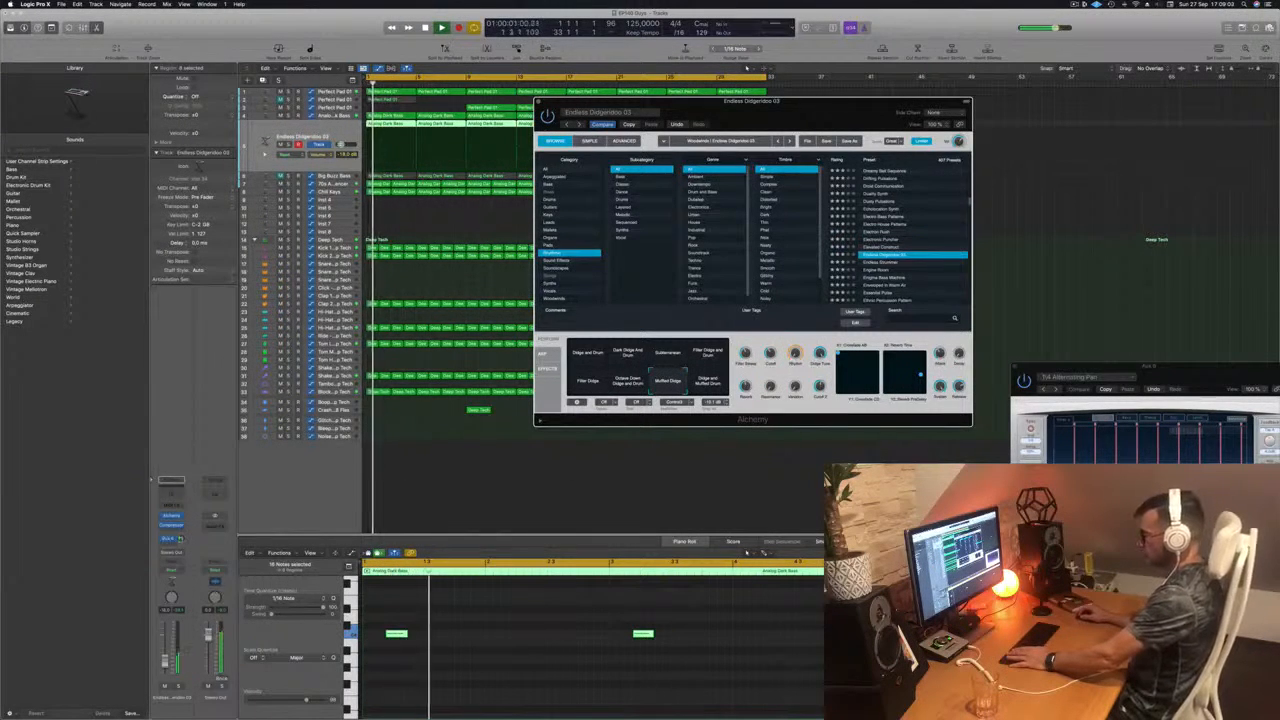
Step: Show the aux channel fed by the lead track's bus send and close the synth window
click(181, 539)
key(Return)
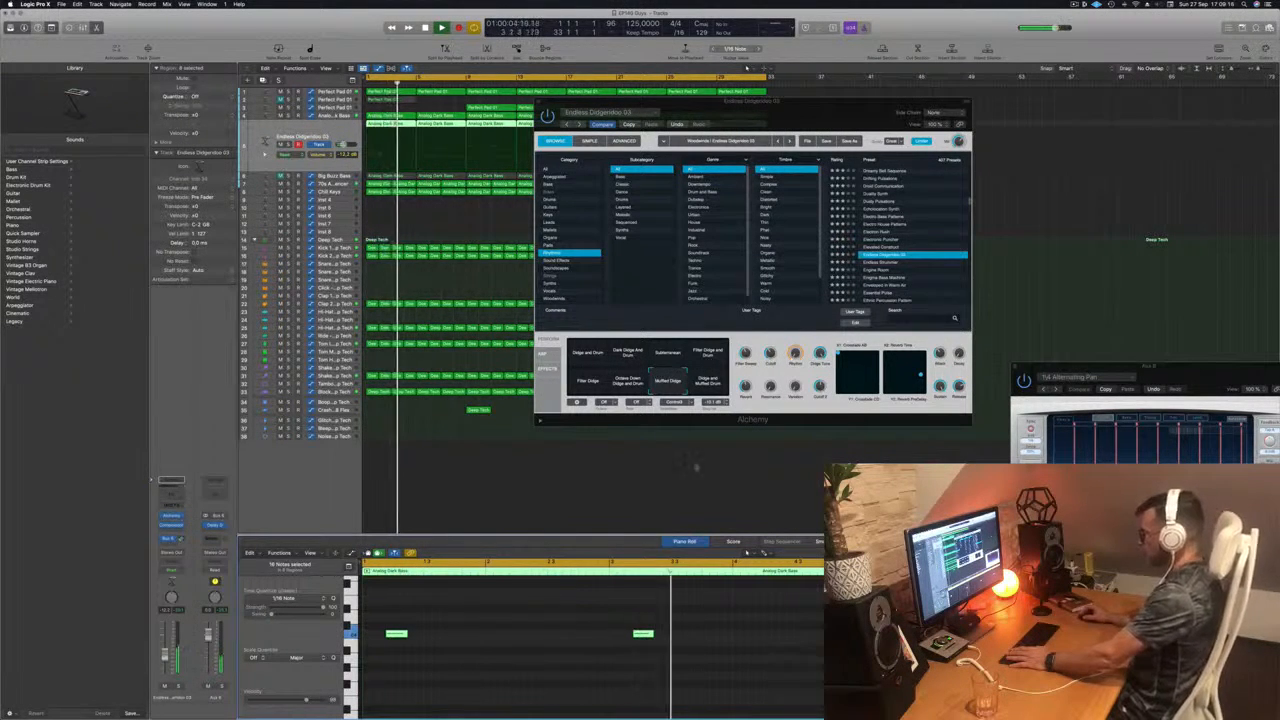
drag(815, 128, 731, 127)
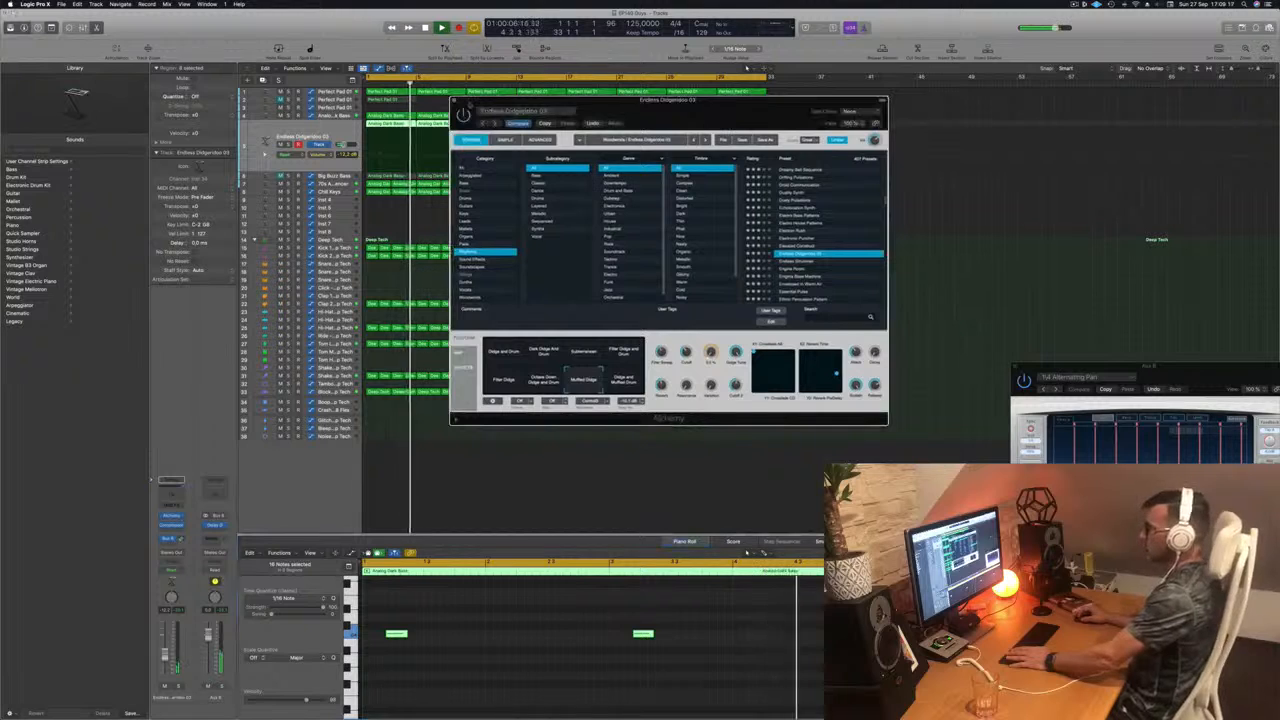
click(446, 103)
click(454, 100)
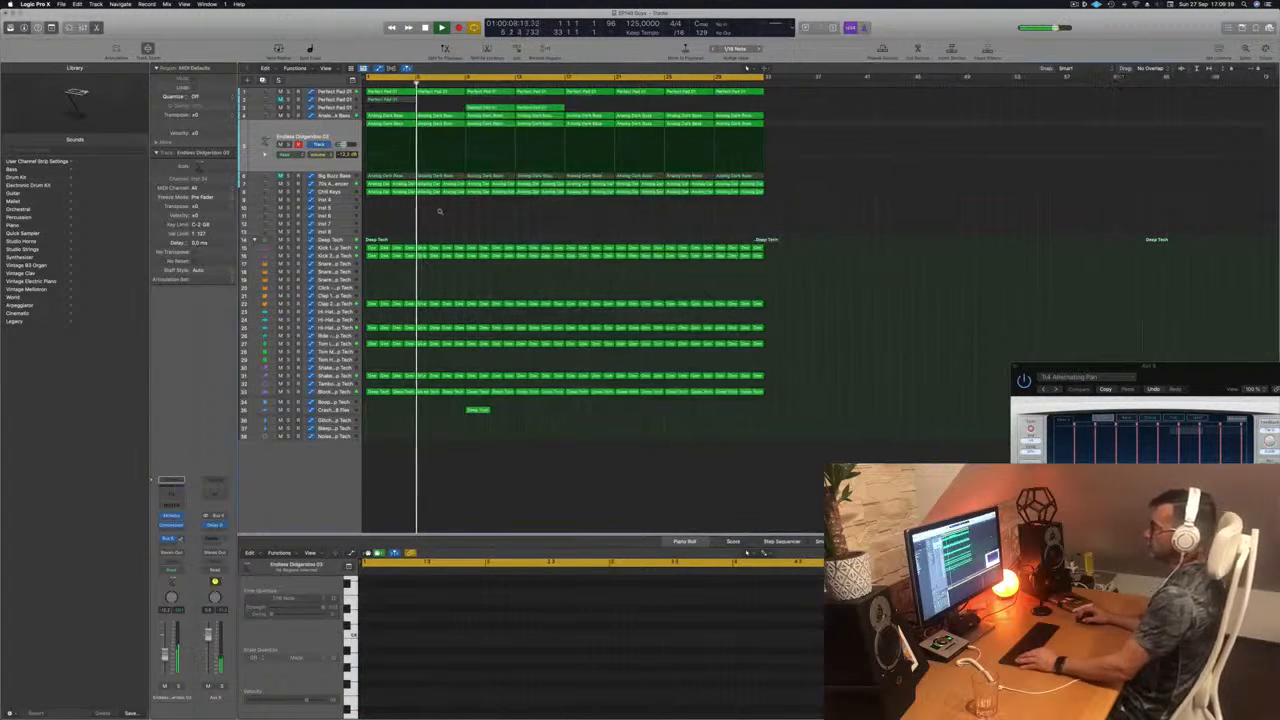
Step: Play the arrangement from the beginning with all 32 bars in view and no regions selected
scroll(440, 211, left, 2)
key(Return)
click(266, 144)
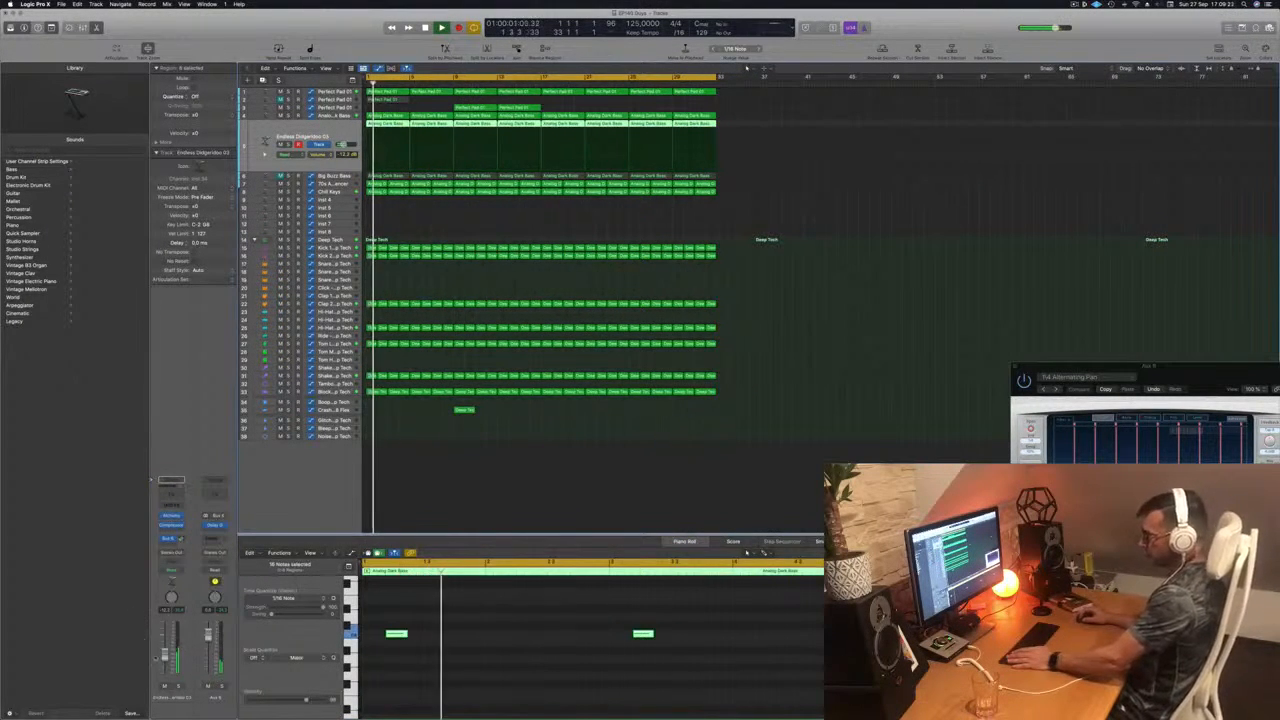
click(491, 498)
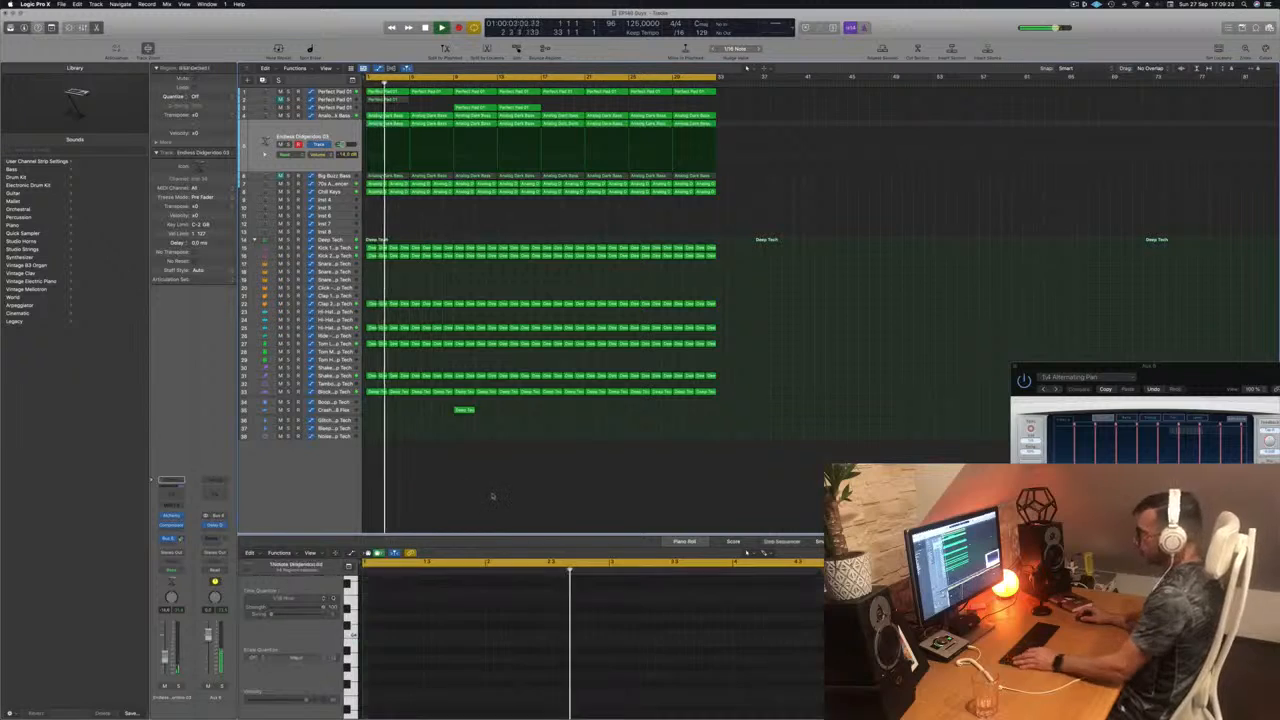
scroll(492, 500, down, 3)
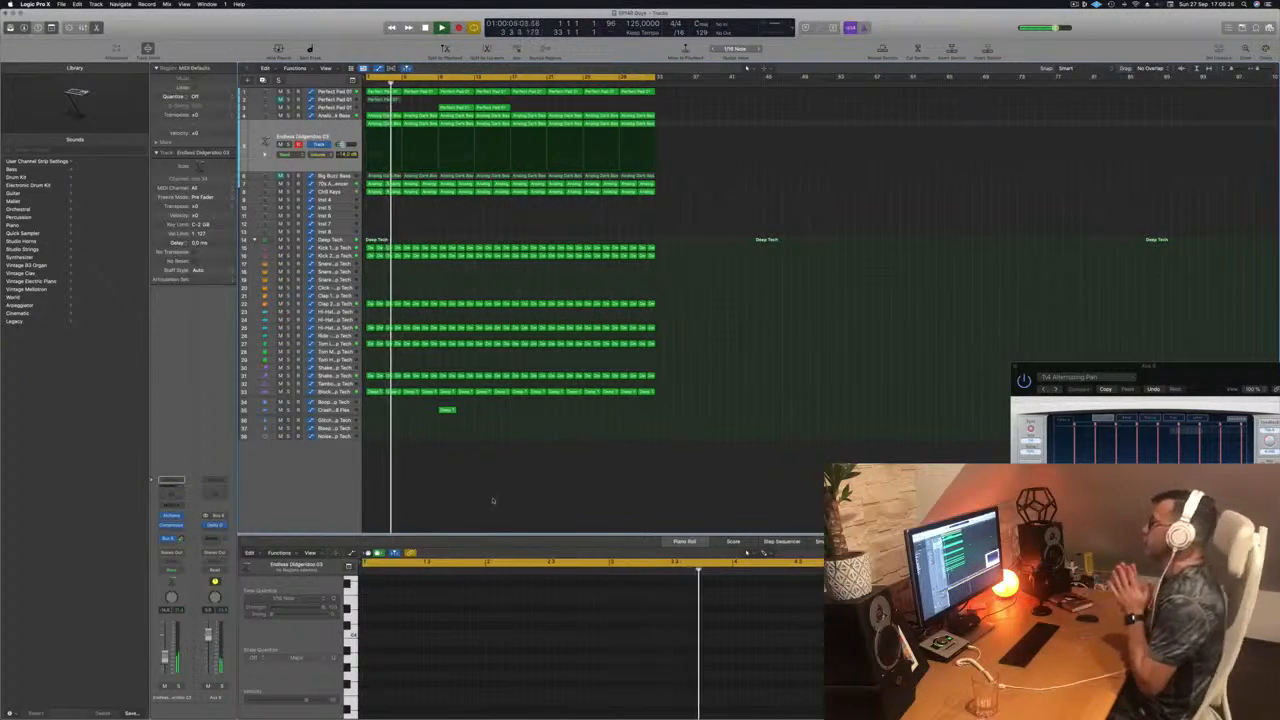